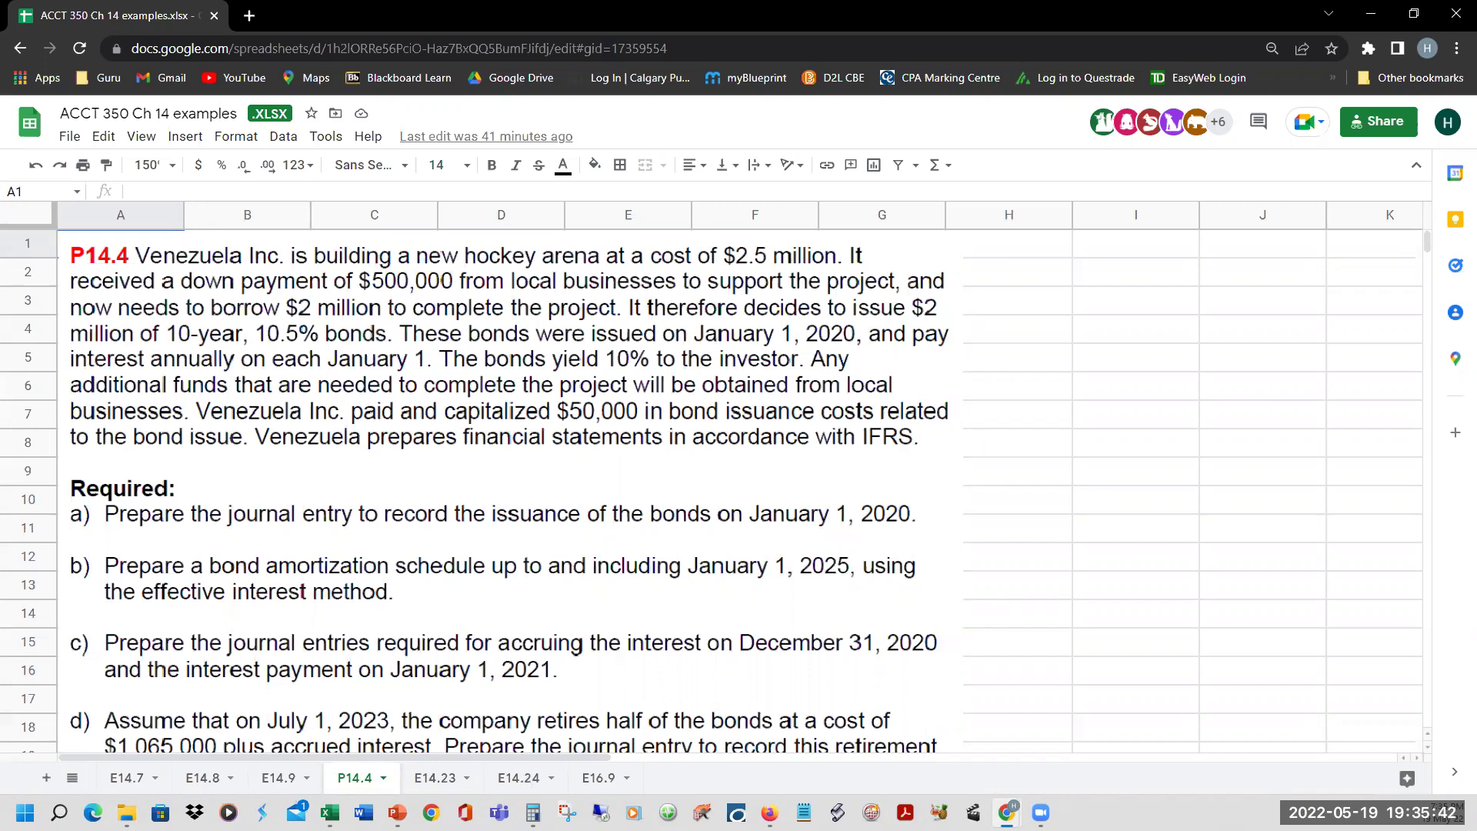
Calculate the annual bond interest payment in Calculator as 2000000 × 0.105, and put the calculator away.
left_click(532, 813)
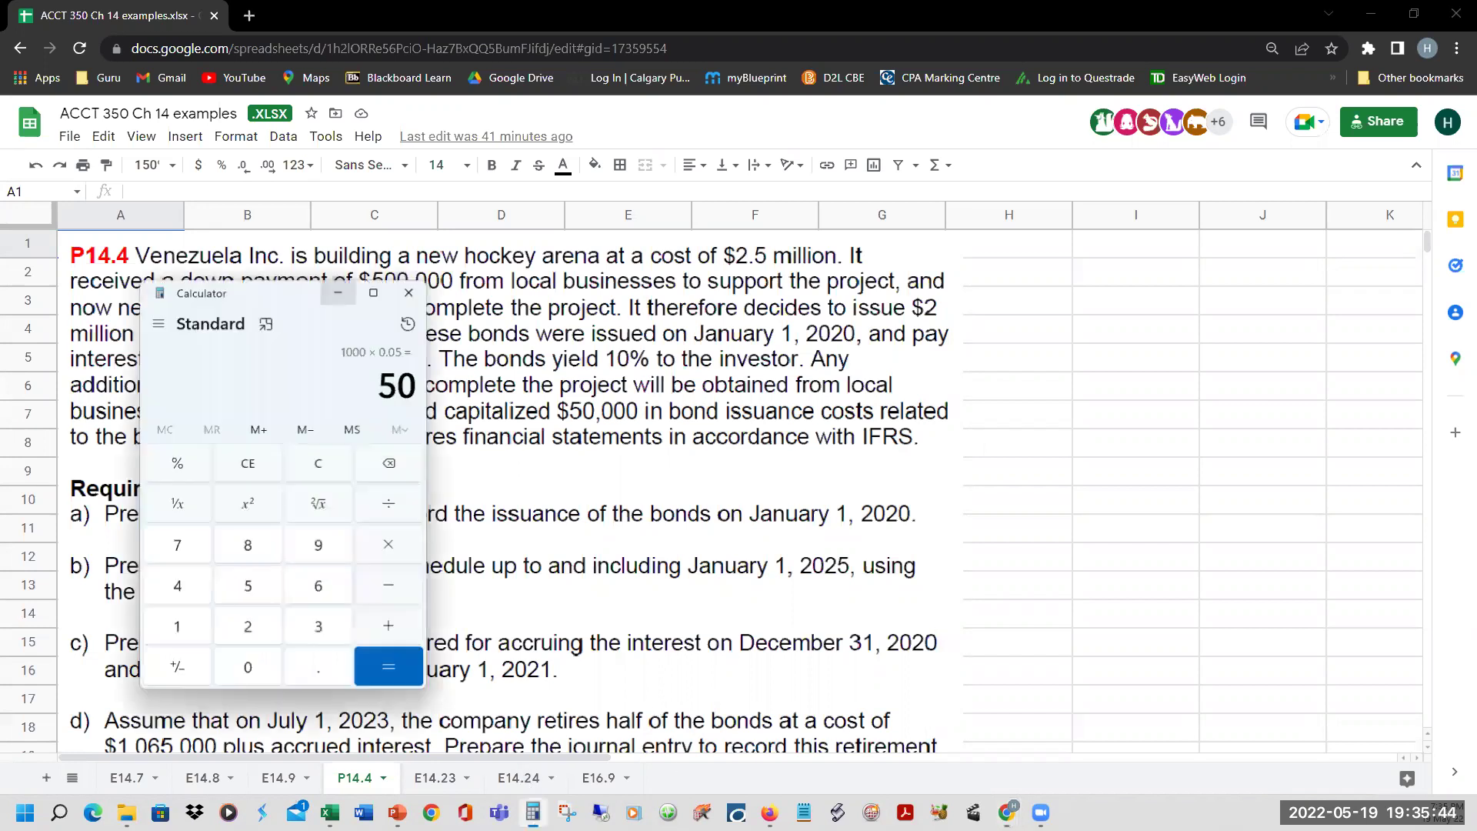
type("1")
key("BackSpace")
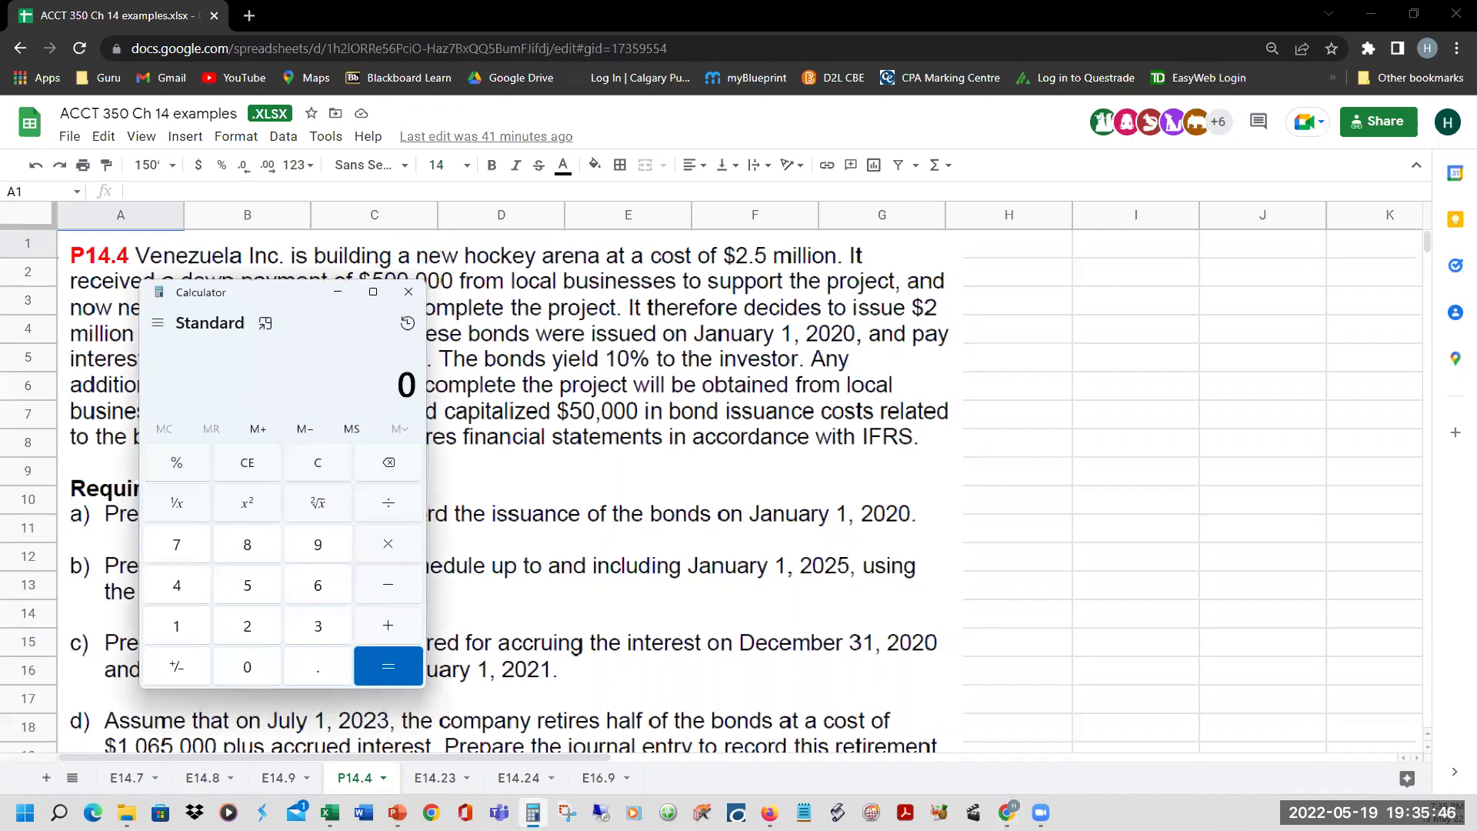
type("200000")
type("0*0.1")
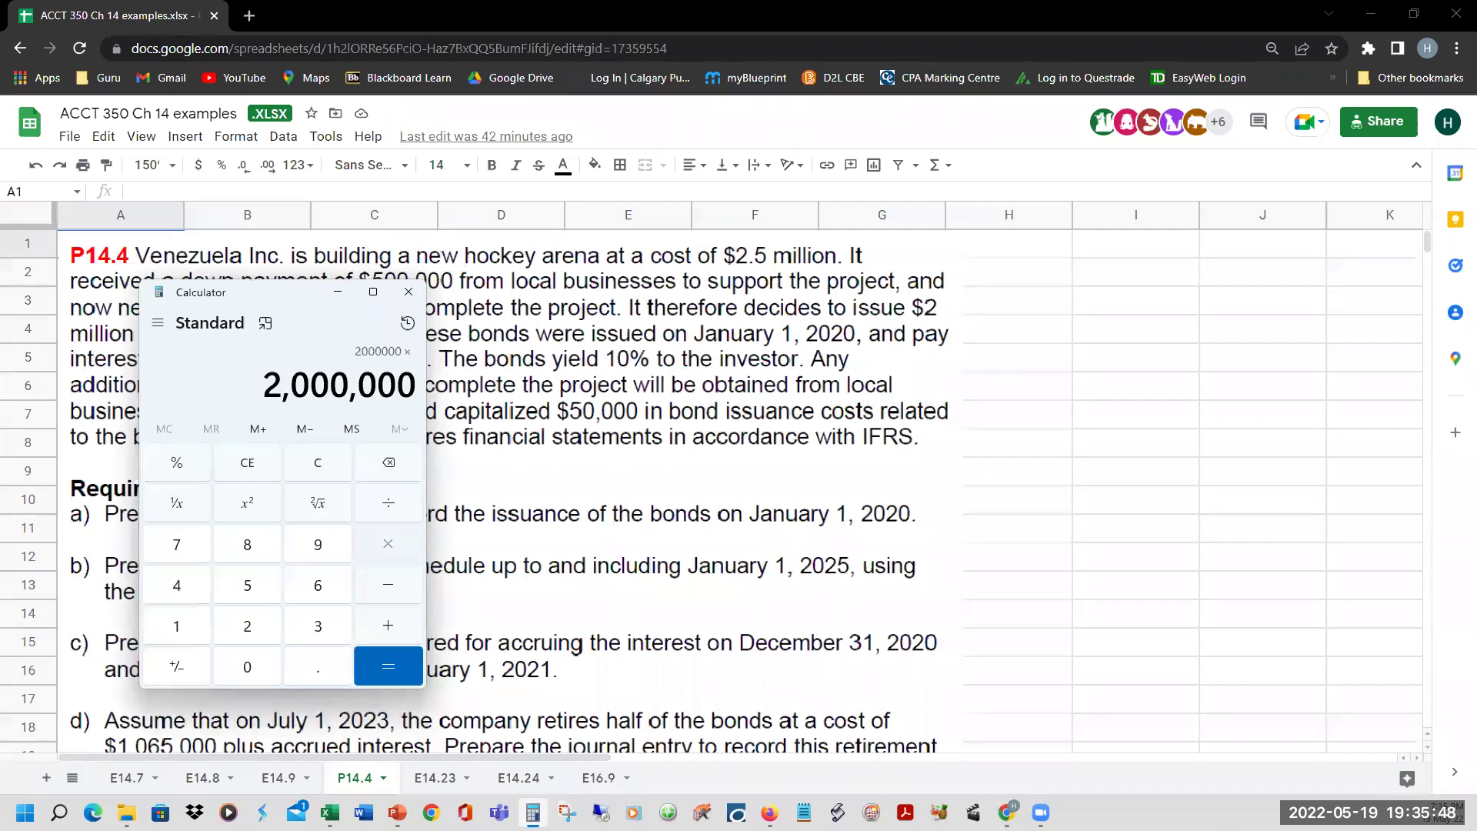
type("05")
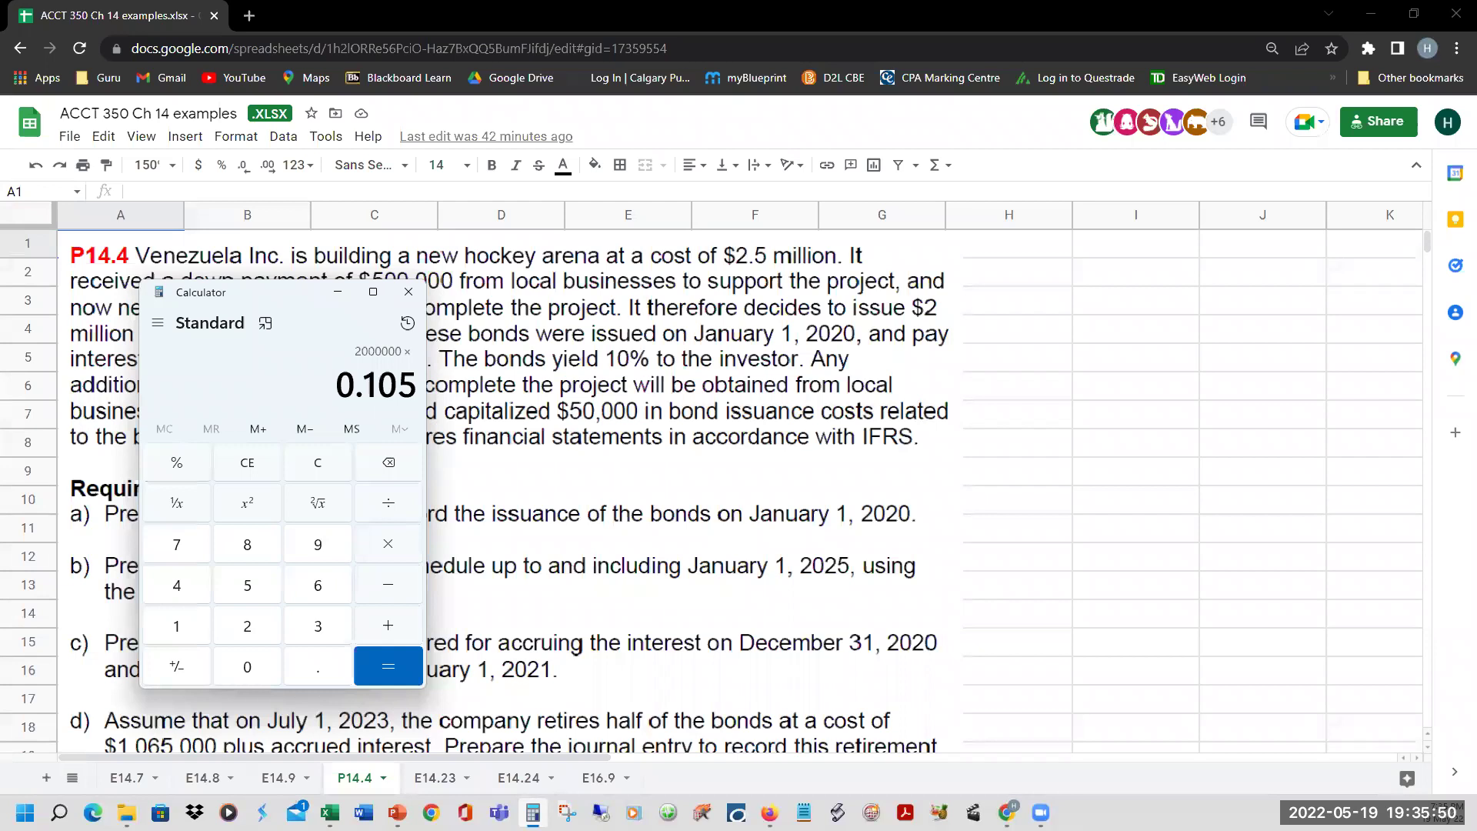
key("Return")
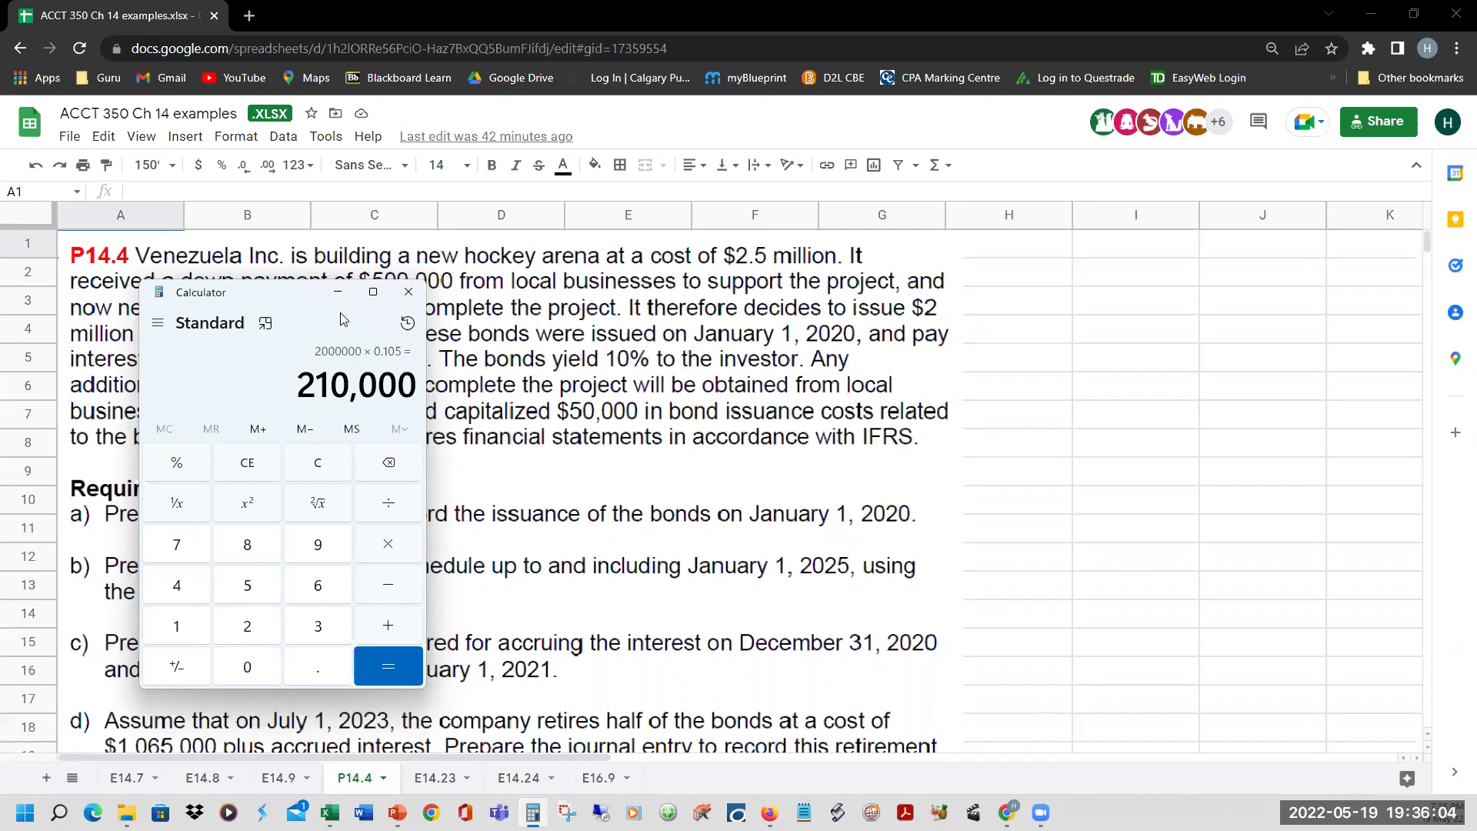
left_click(339, 292)
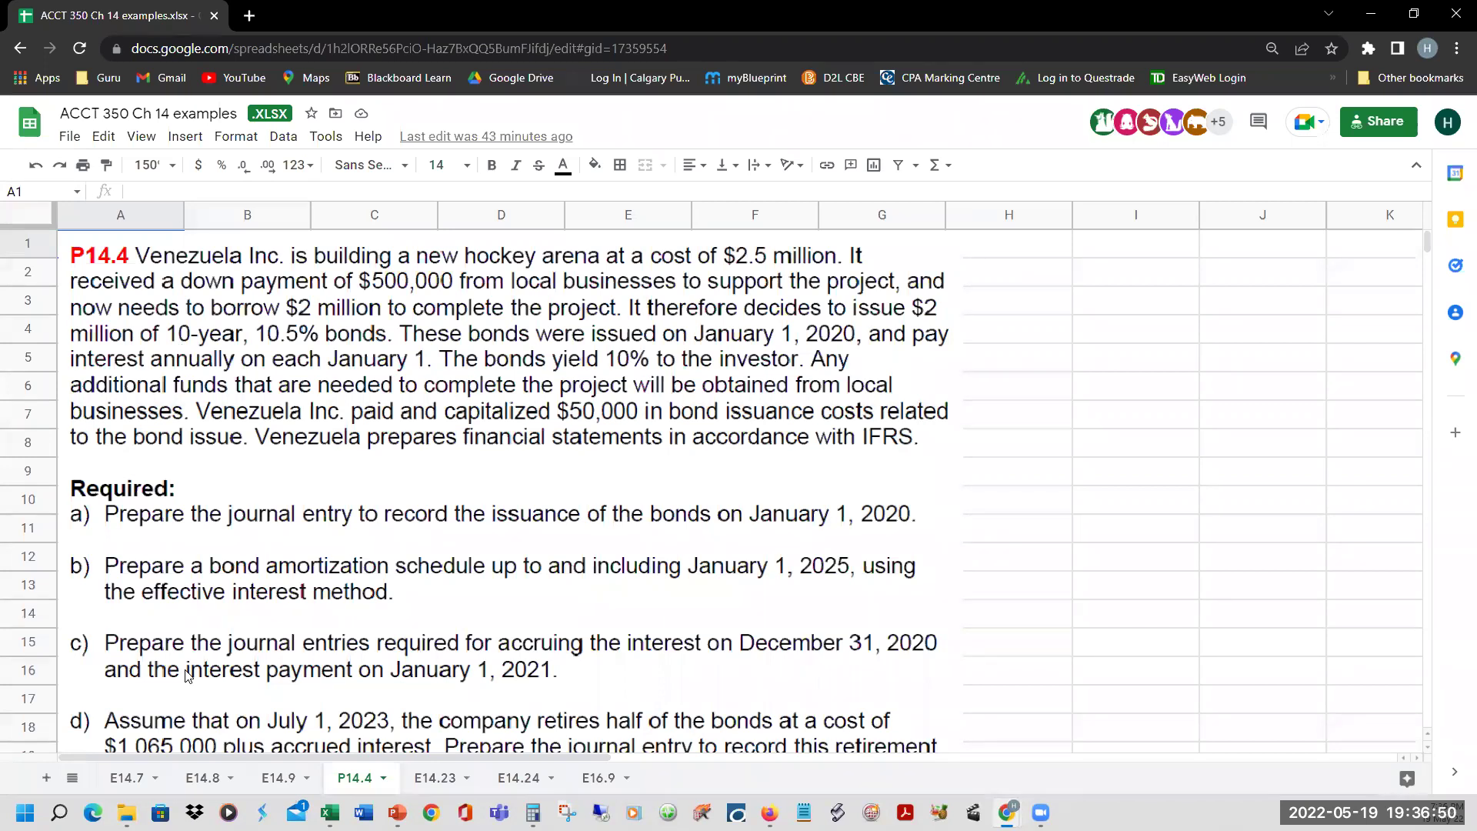
Examine the Part (a) FV, PMT, N and I/Y inputs in row 30 and the present value formula in E30.
left_click(1177, 534)
scroll(1169, 560, "down", 5)
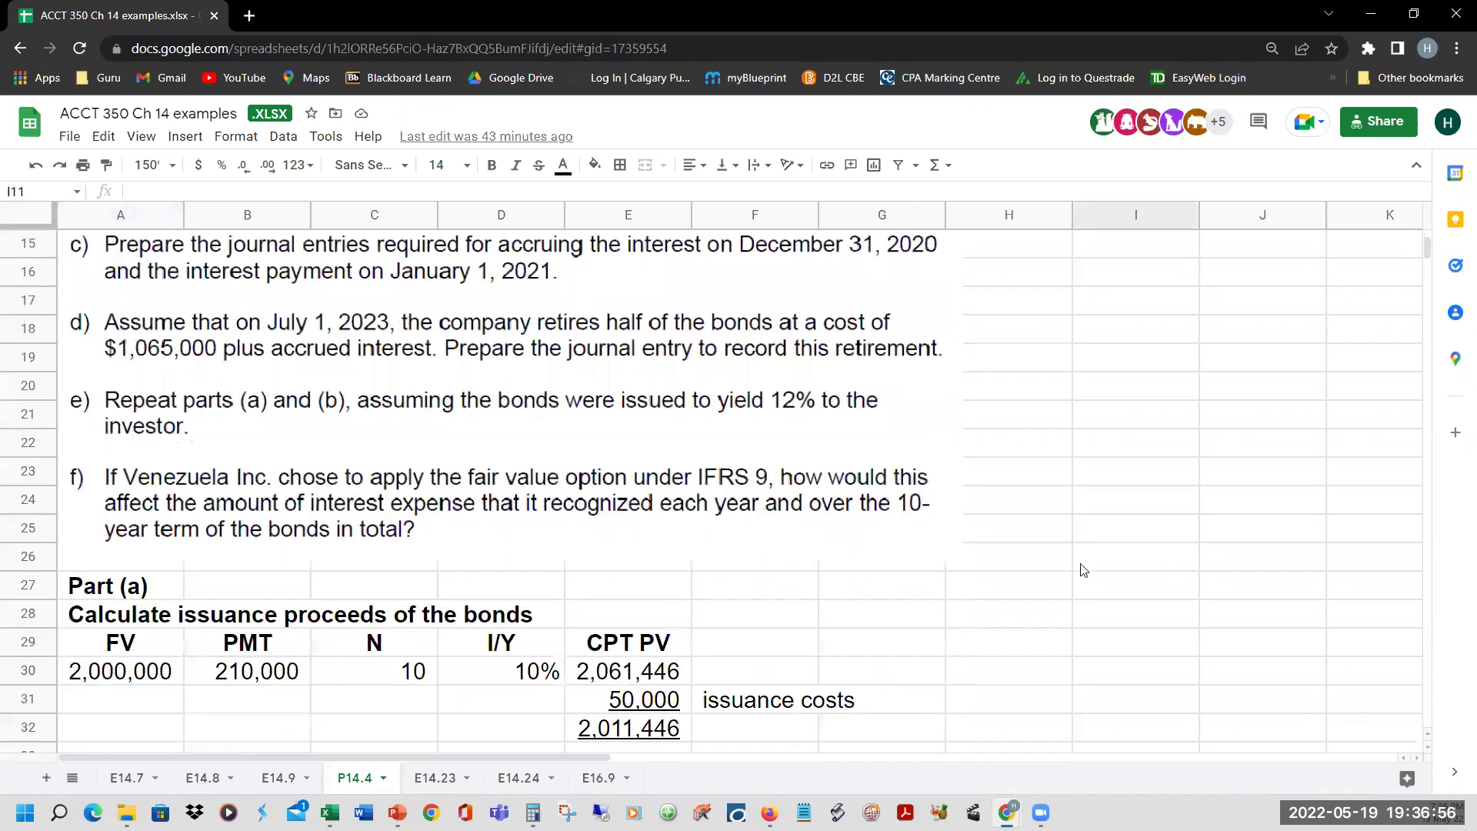
scroll(1085, 569, "down", 1)
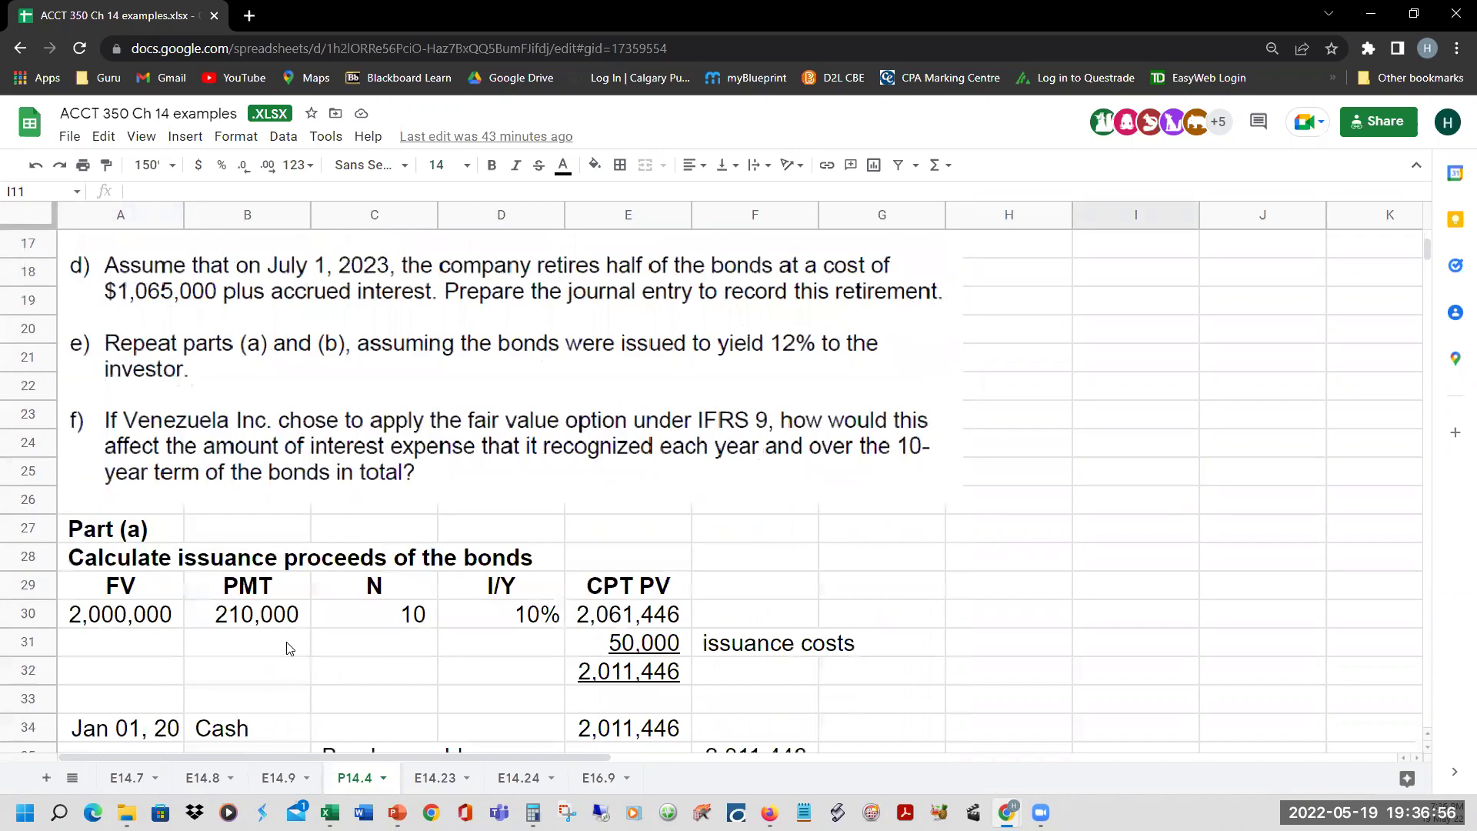
left_click(179, 621)
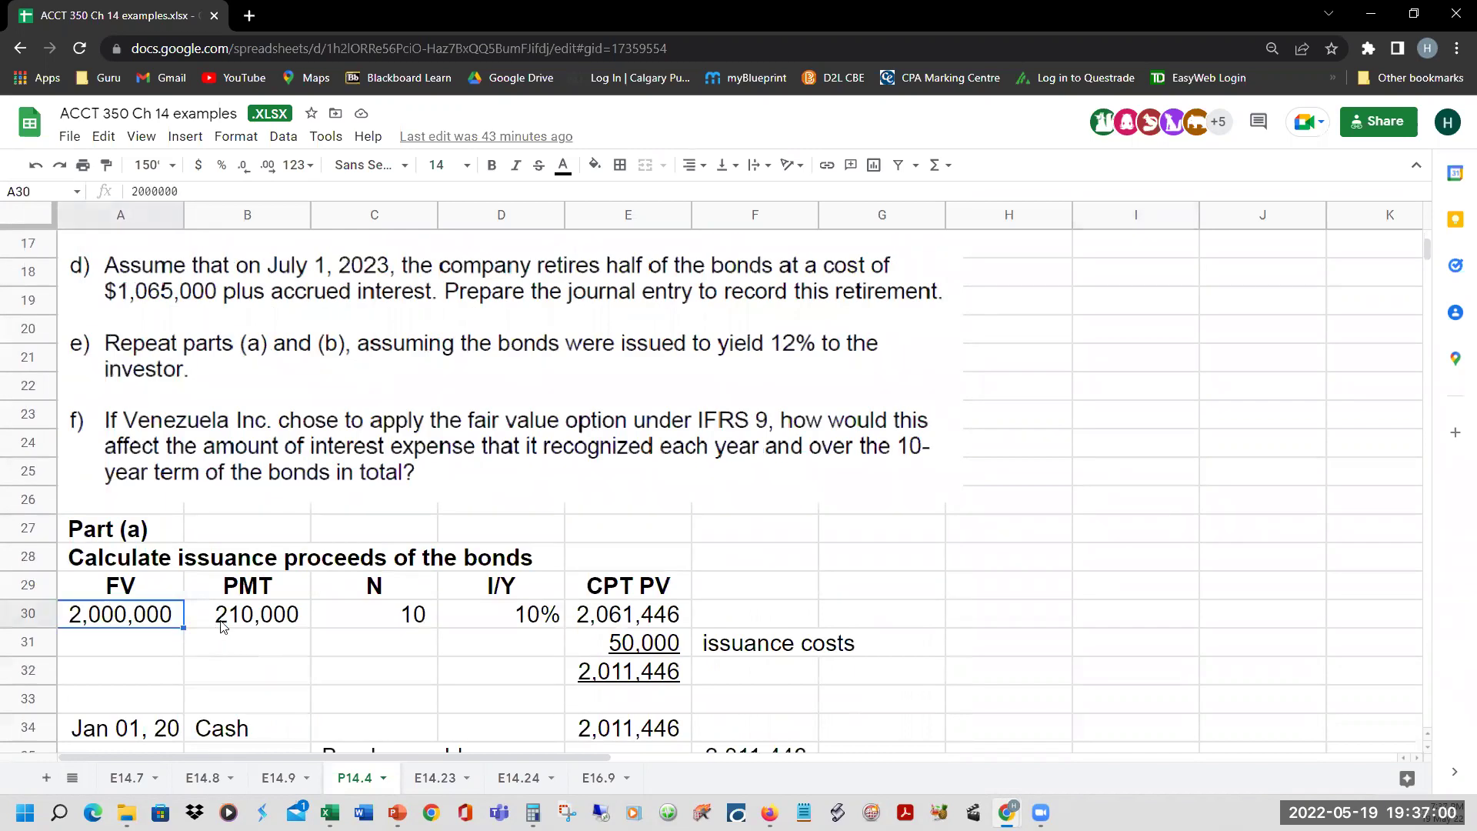
left_click(221, 626)
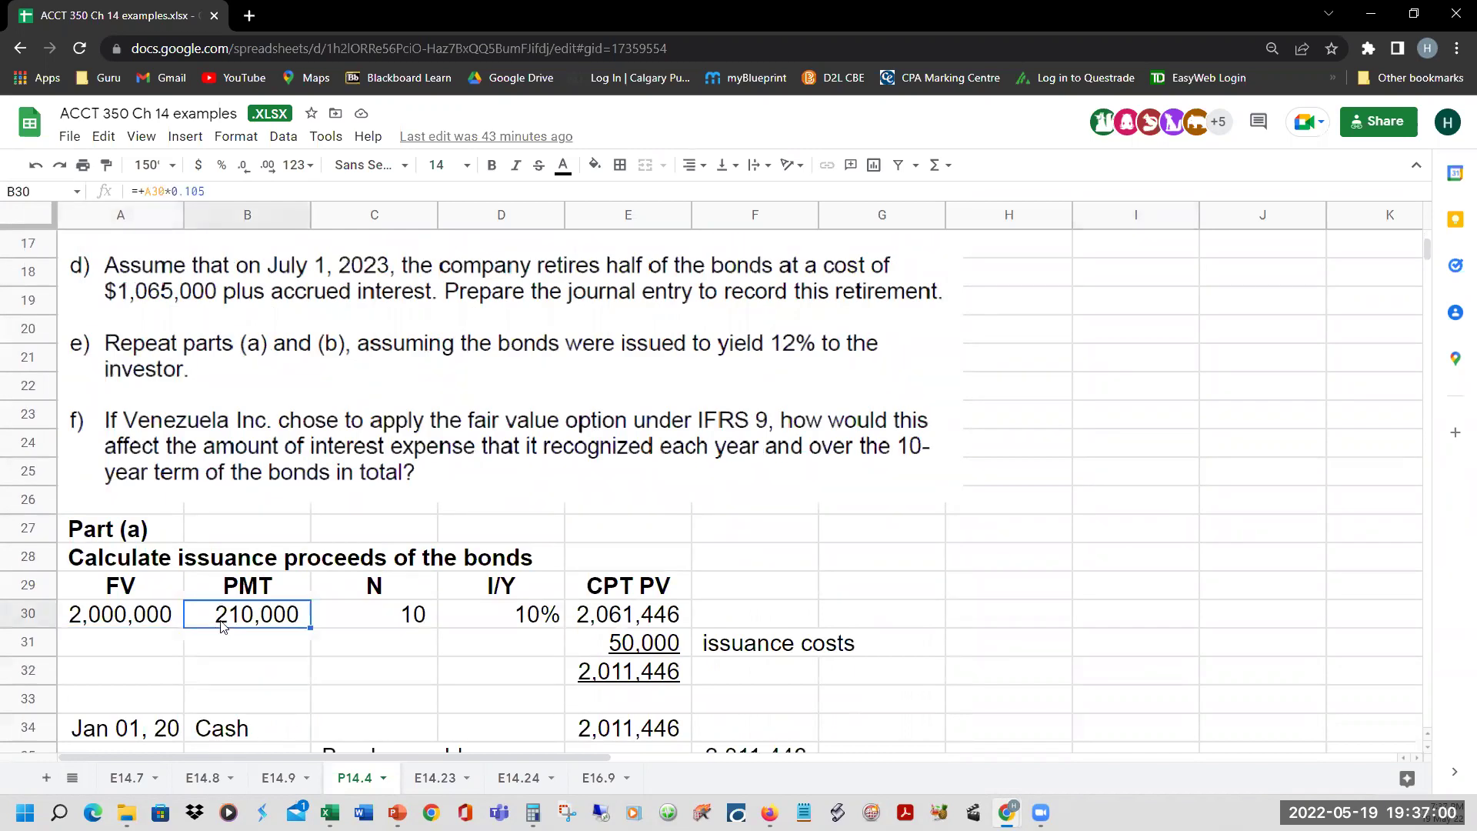
left_click(382, 627)
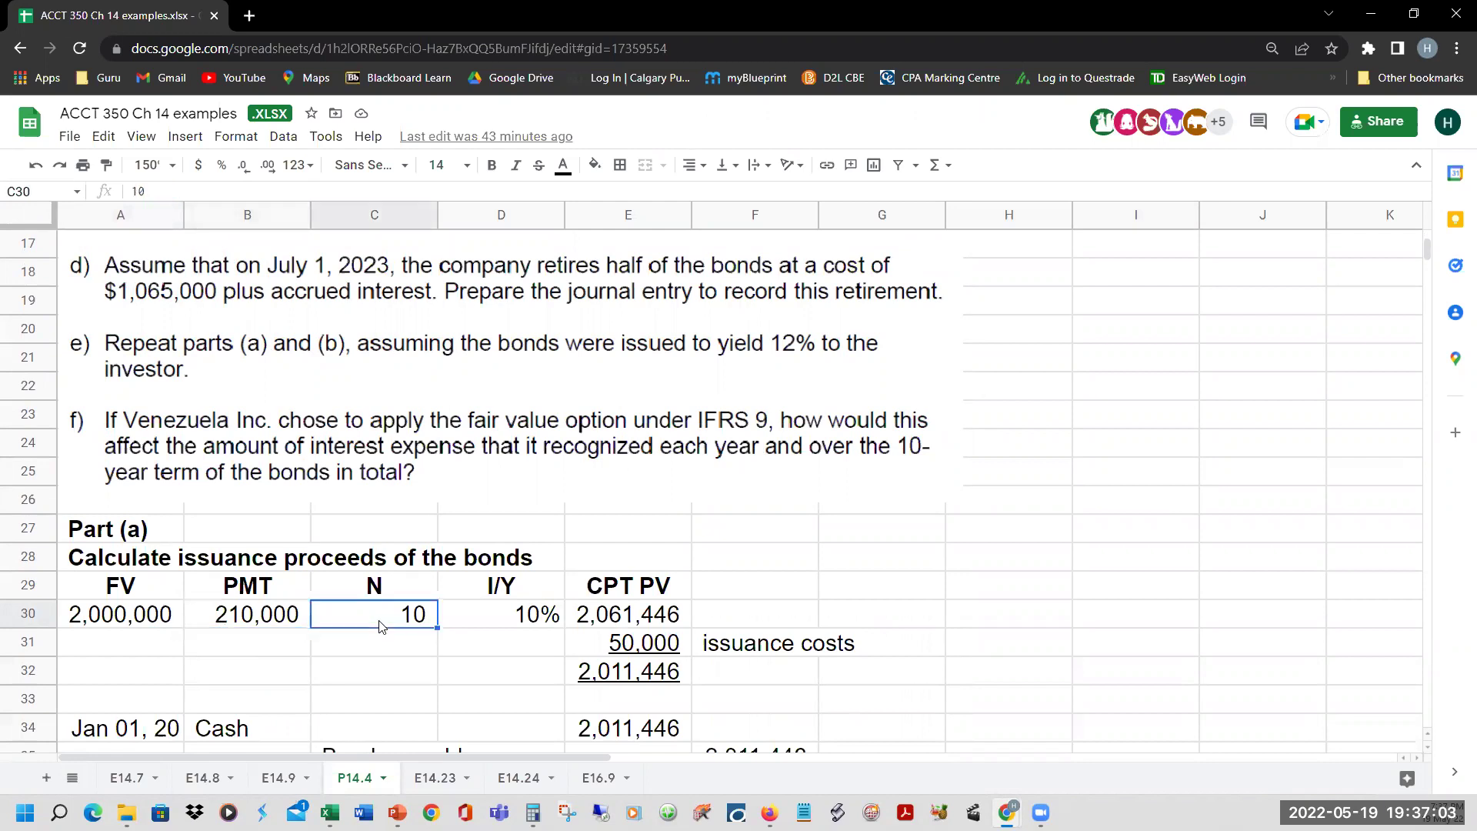
left_click(526, 627)
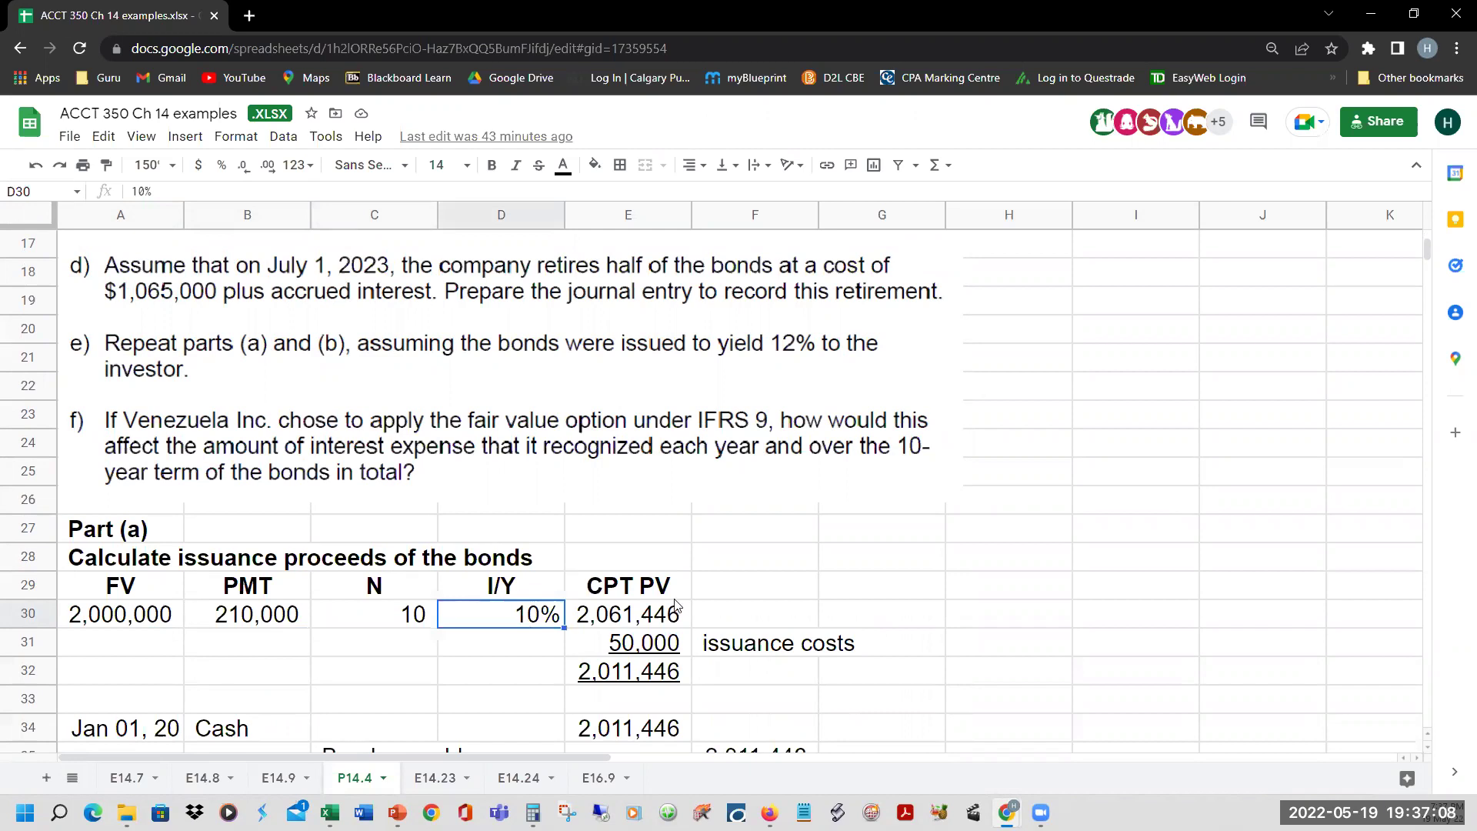
left_click(643, 622)
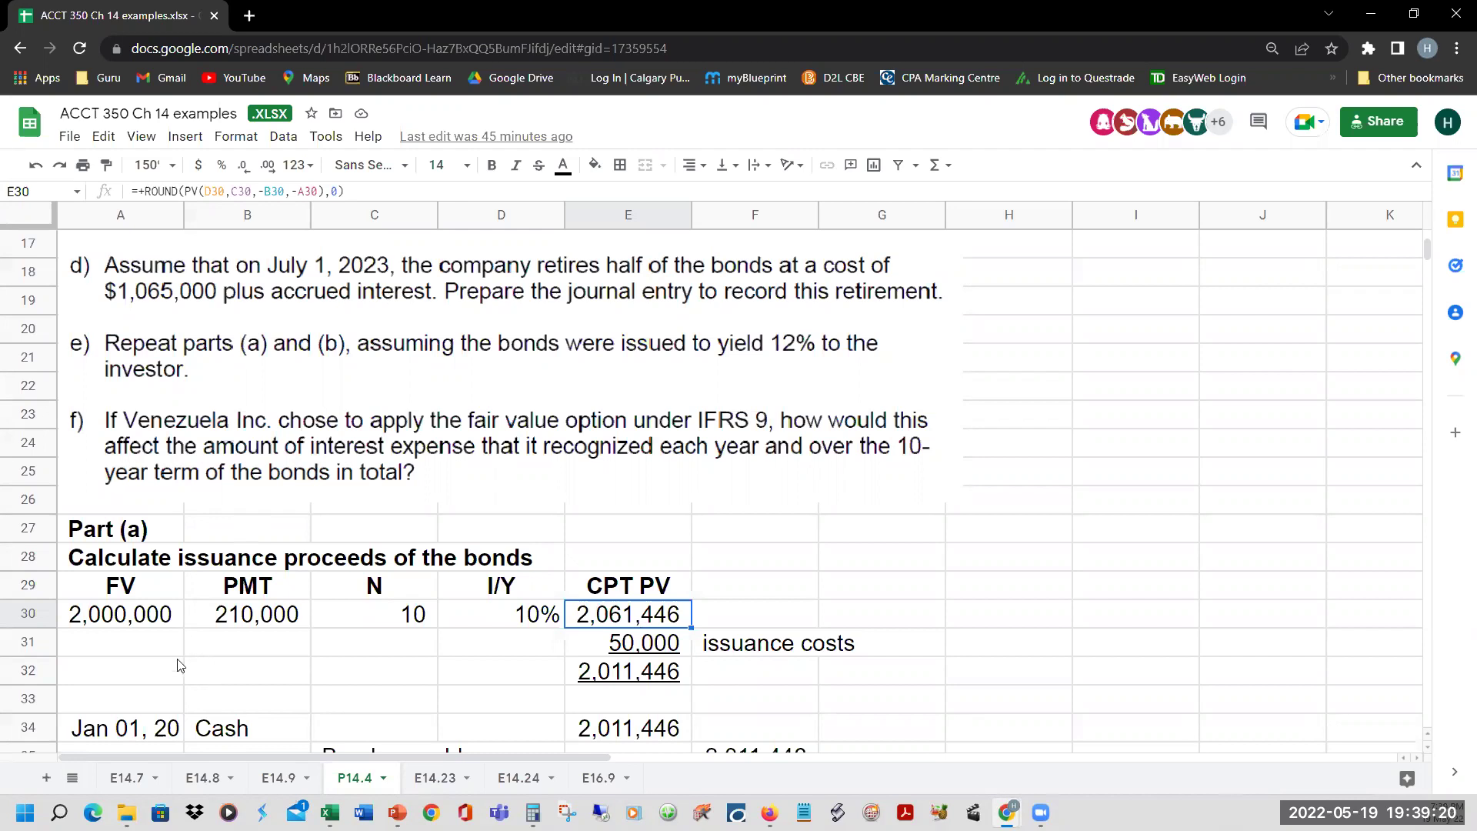
left_click(114, 615)
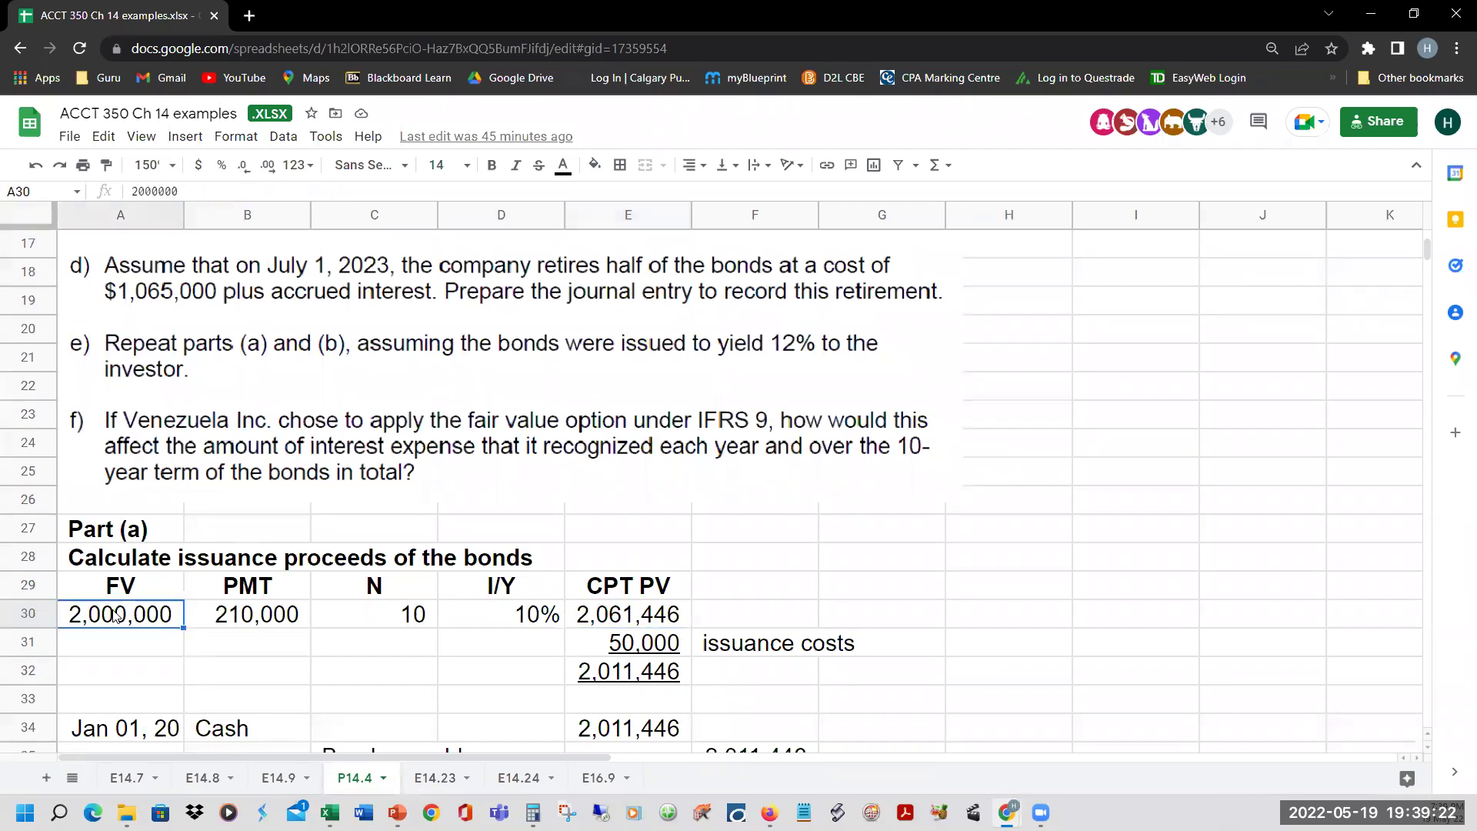
left_click(216, 624)
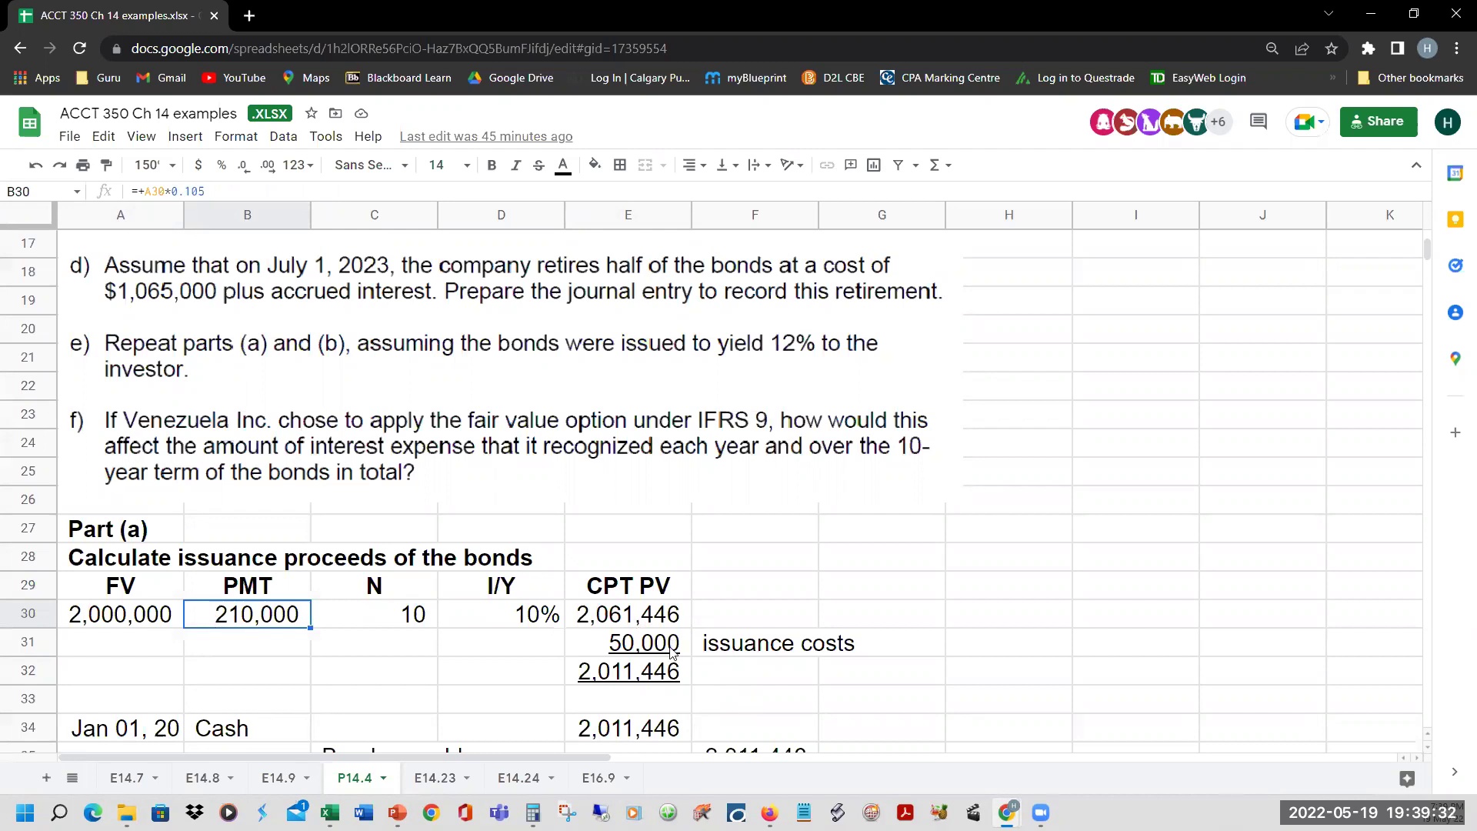
left_click(635, 622)
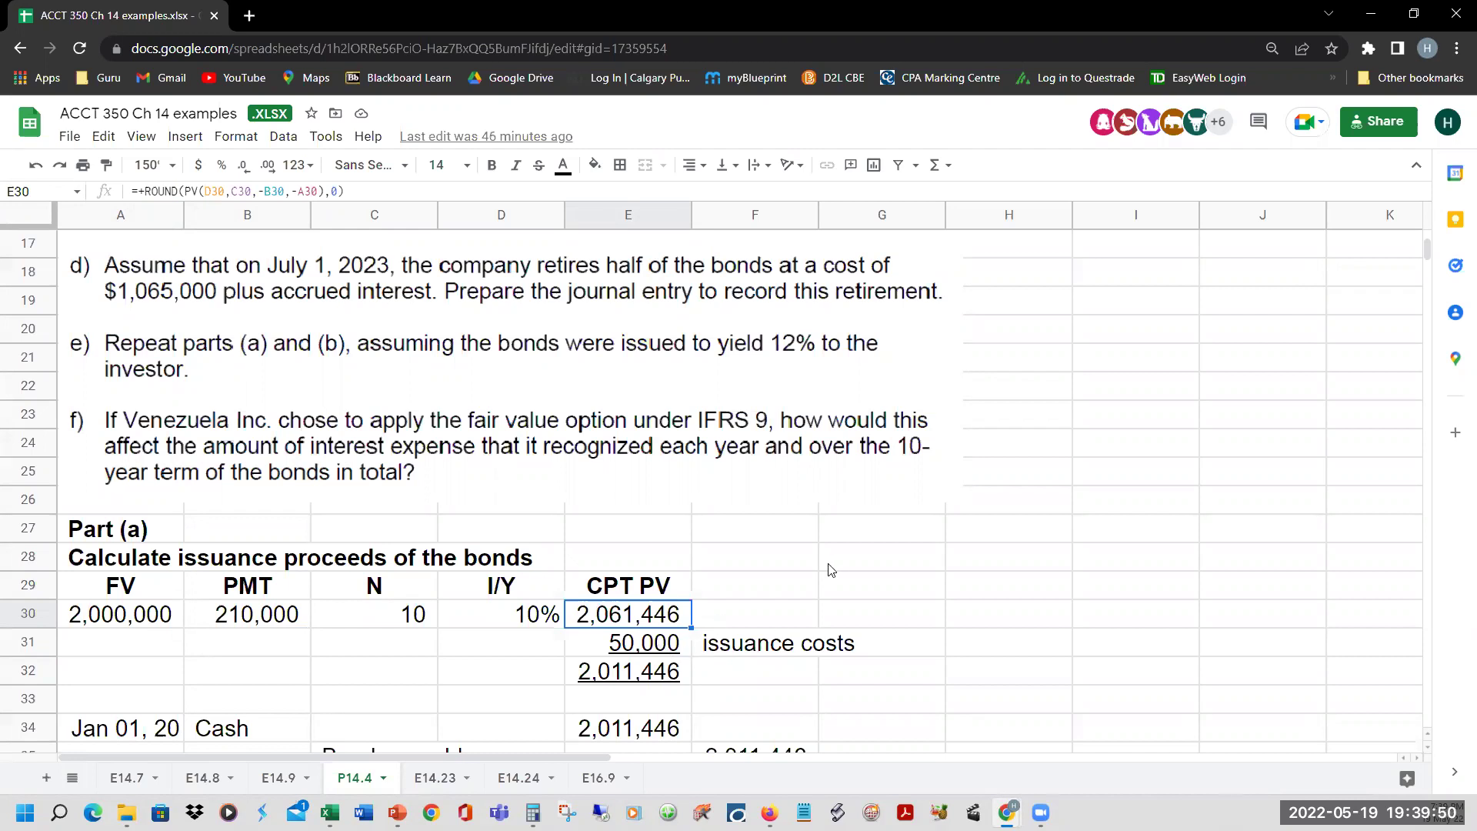
Reread the P14.4 problem text and check how E32 deducts the issuance costs in E31 from the present value.
scroll(828, 570, "up", 6)
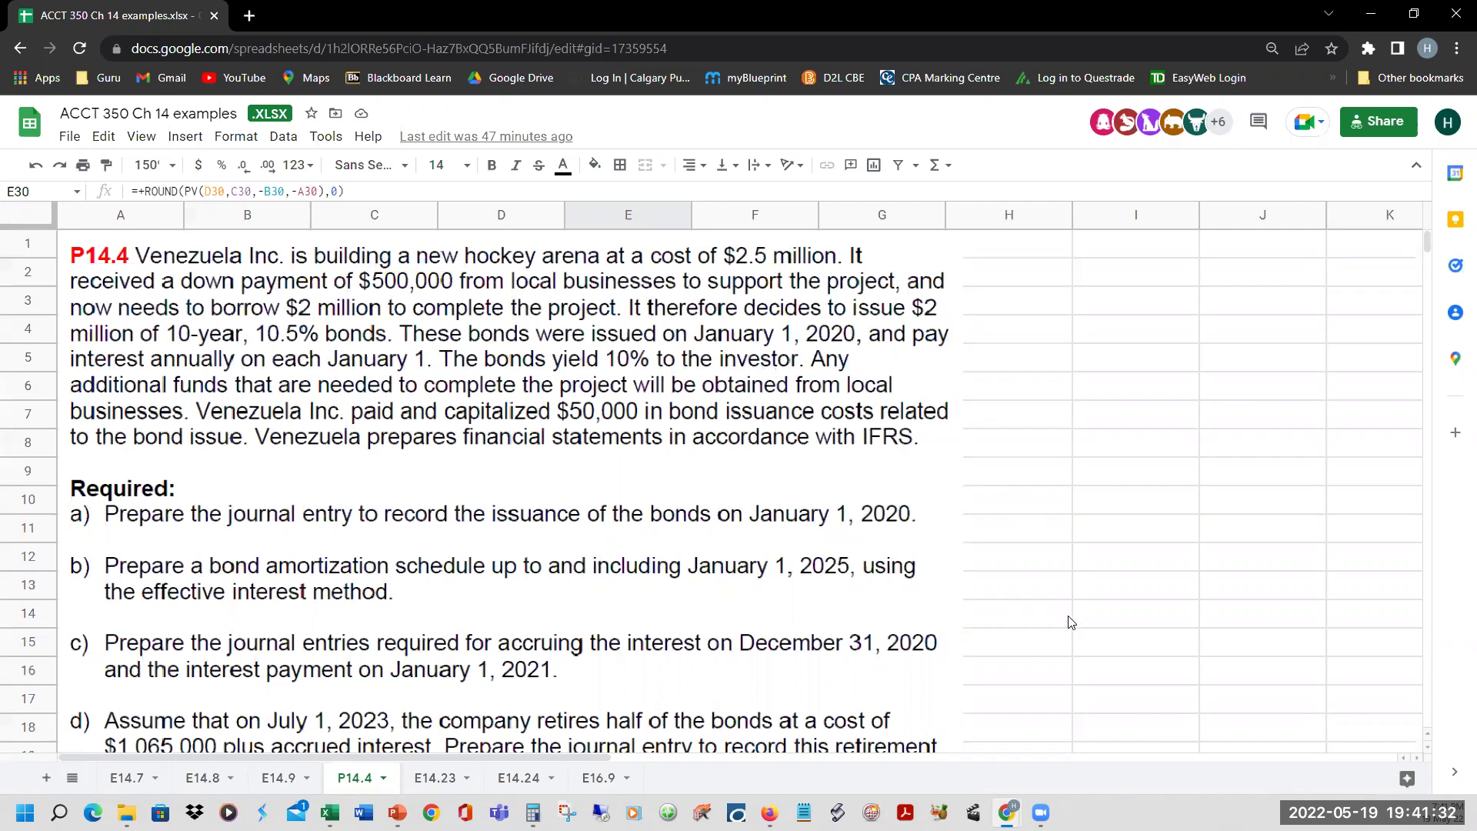
scroll(1001, 623, "down", 4)
scroll(604, 588, "down", 1)
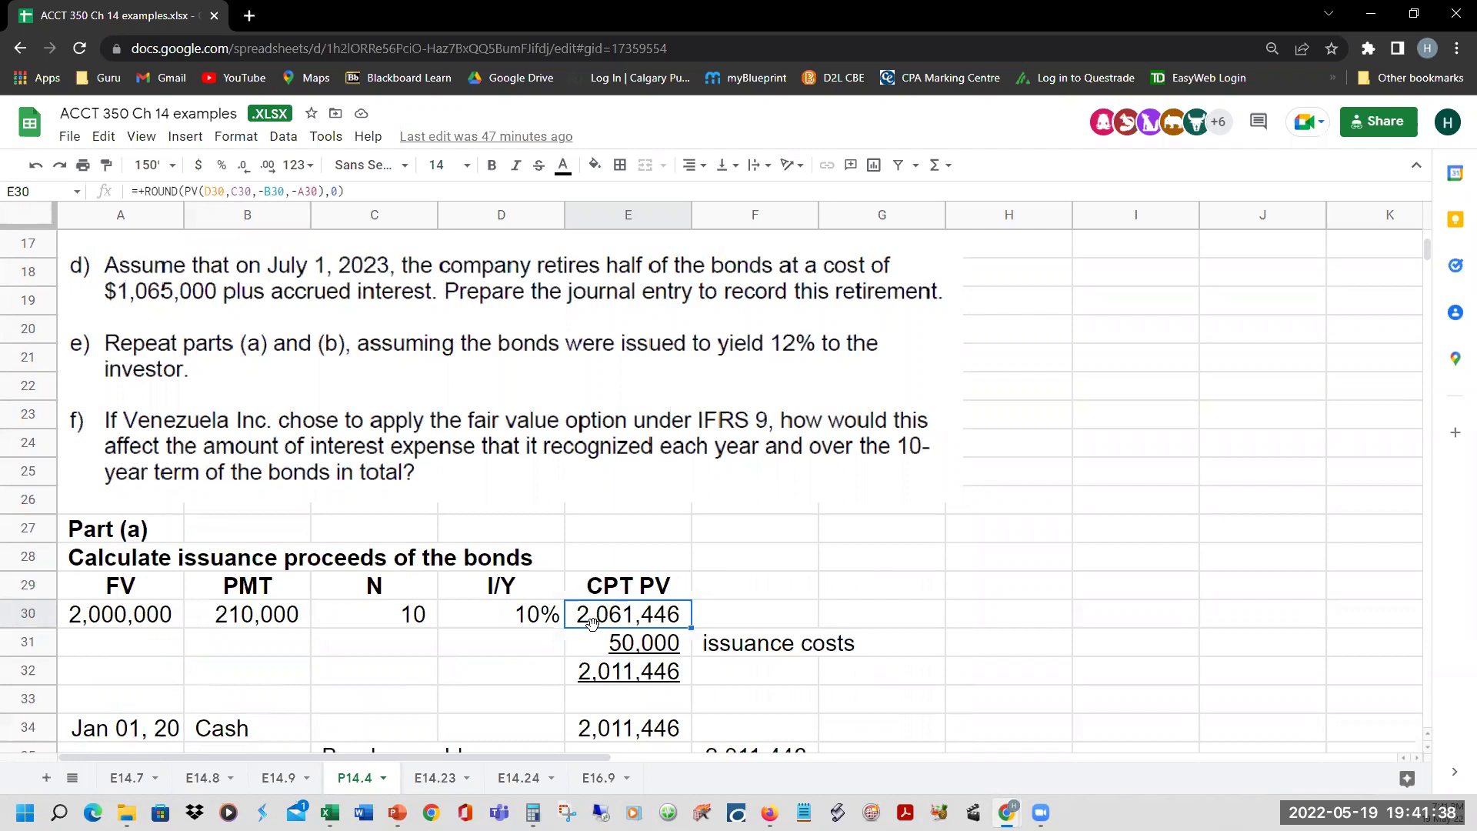
left_click(667, 653)
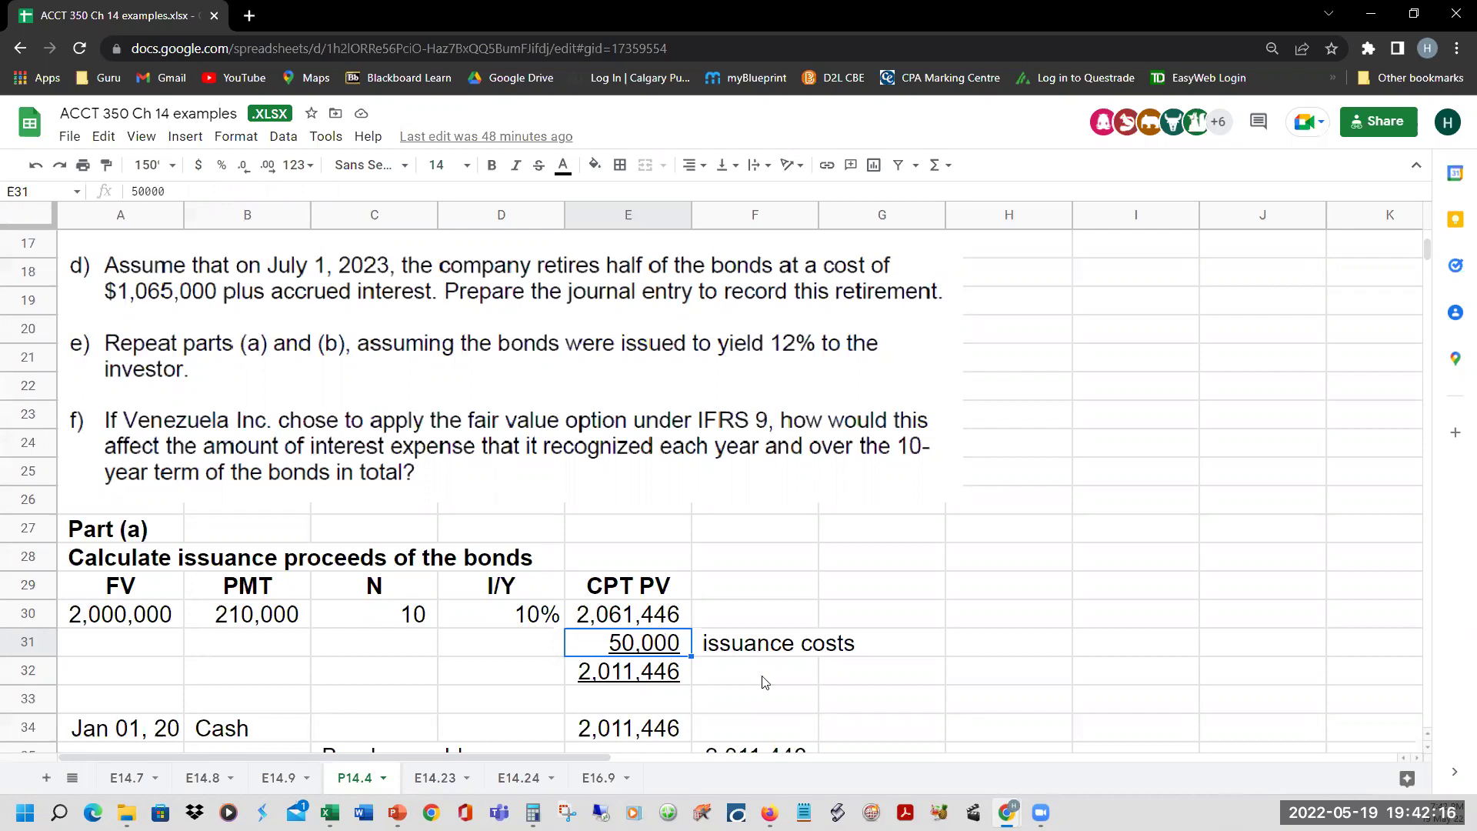
key("Up")
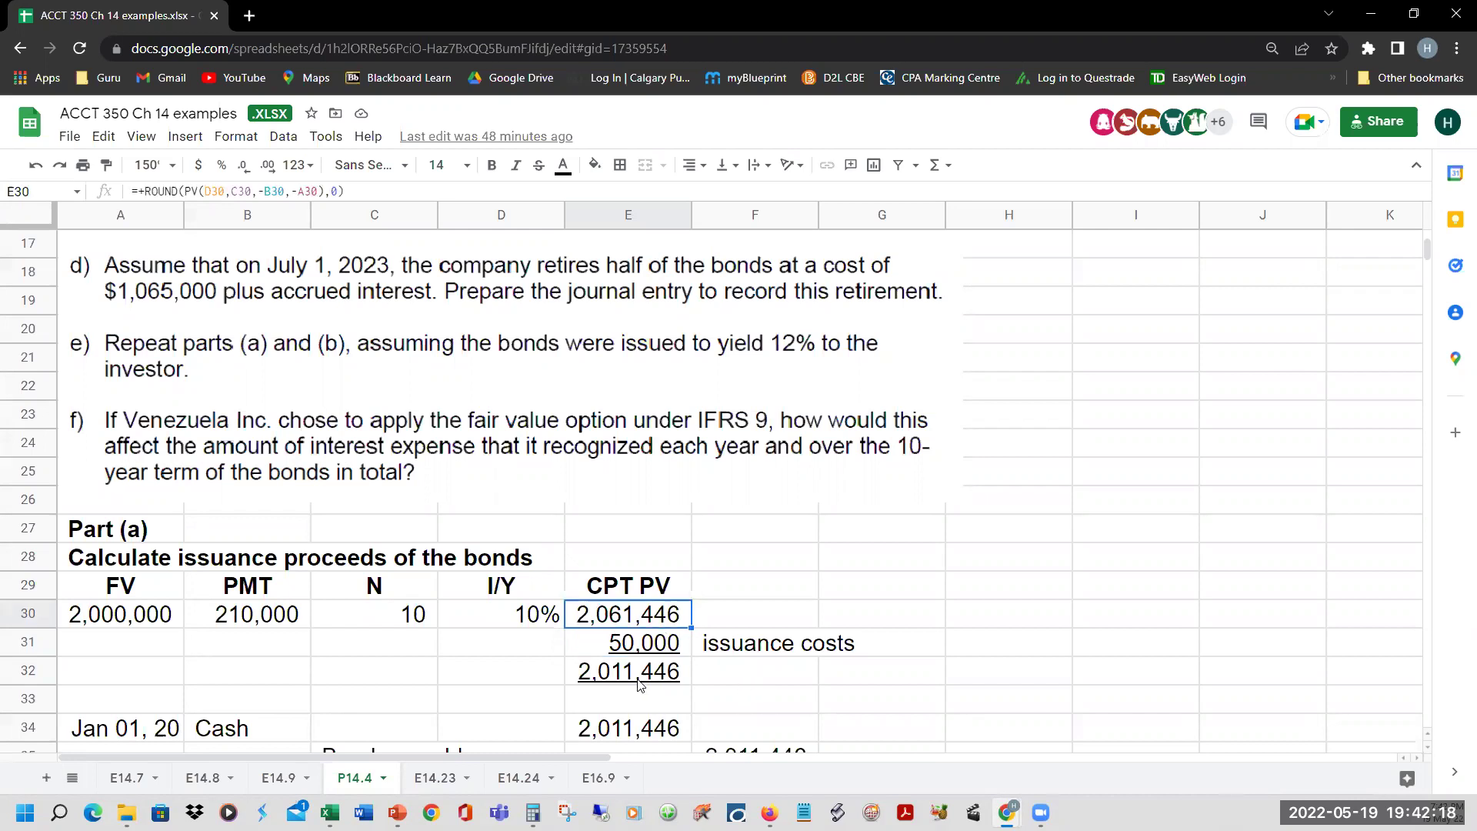
left_click(638, 682)
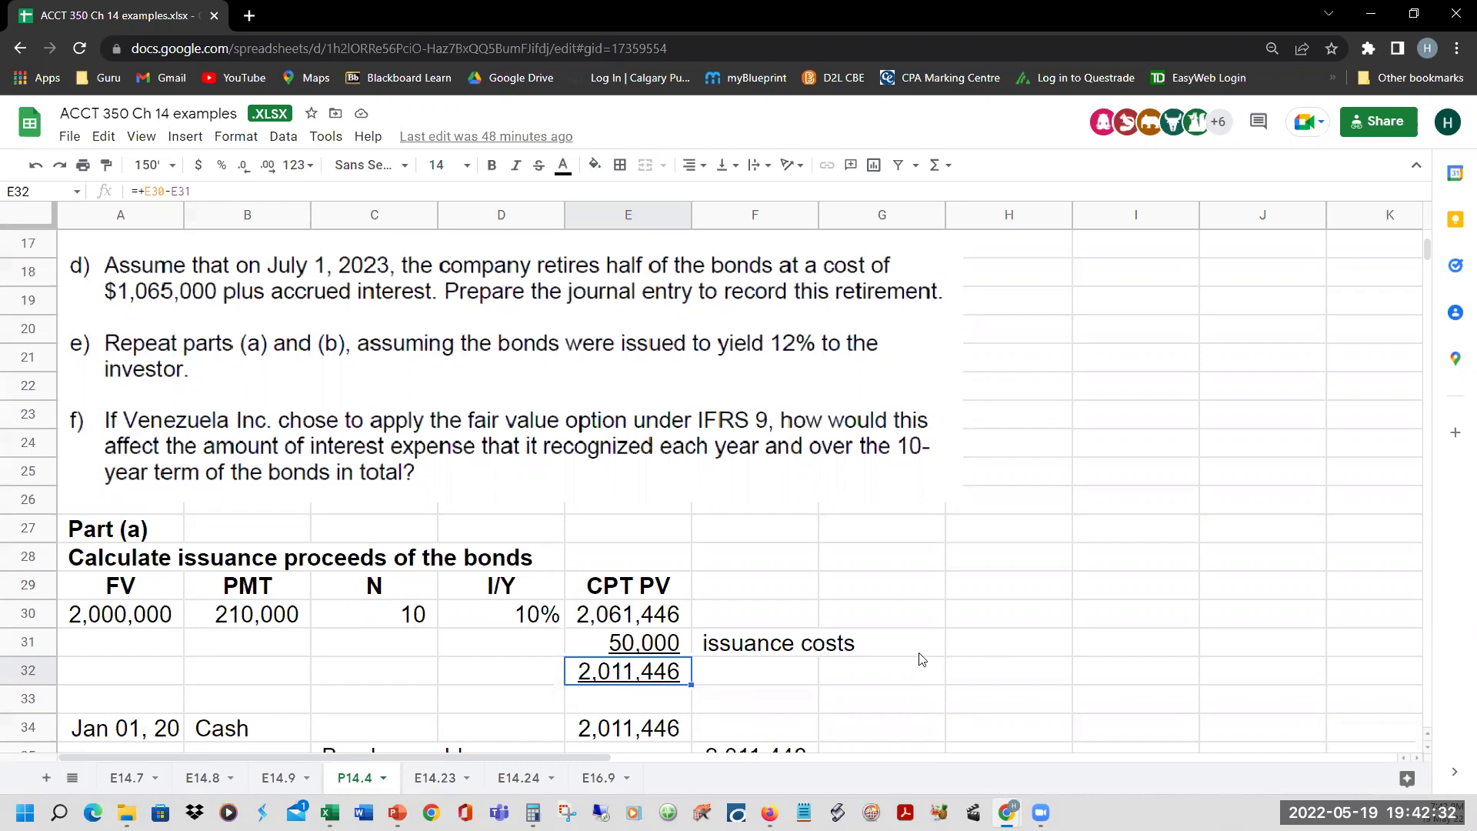
Label the amount below the issuance costs by entering "Net proceeds" in F32.
scroll(923, 658, "down", 2)
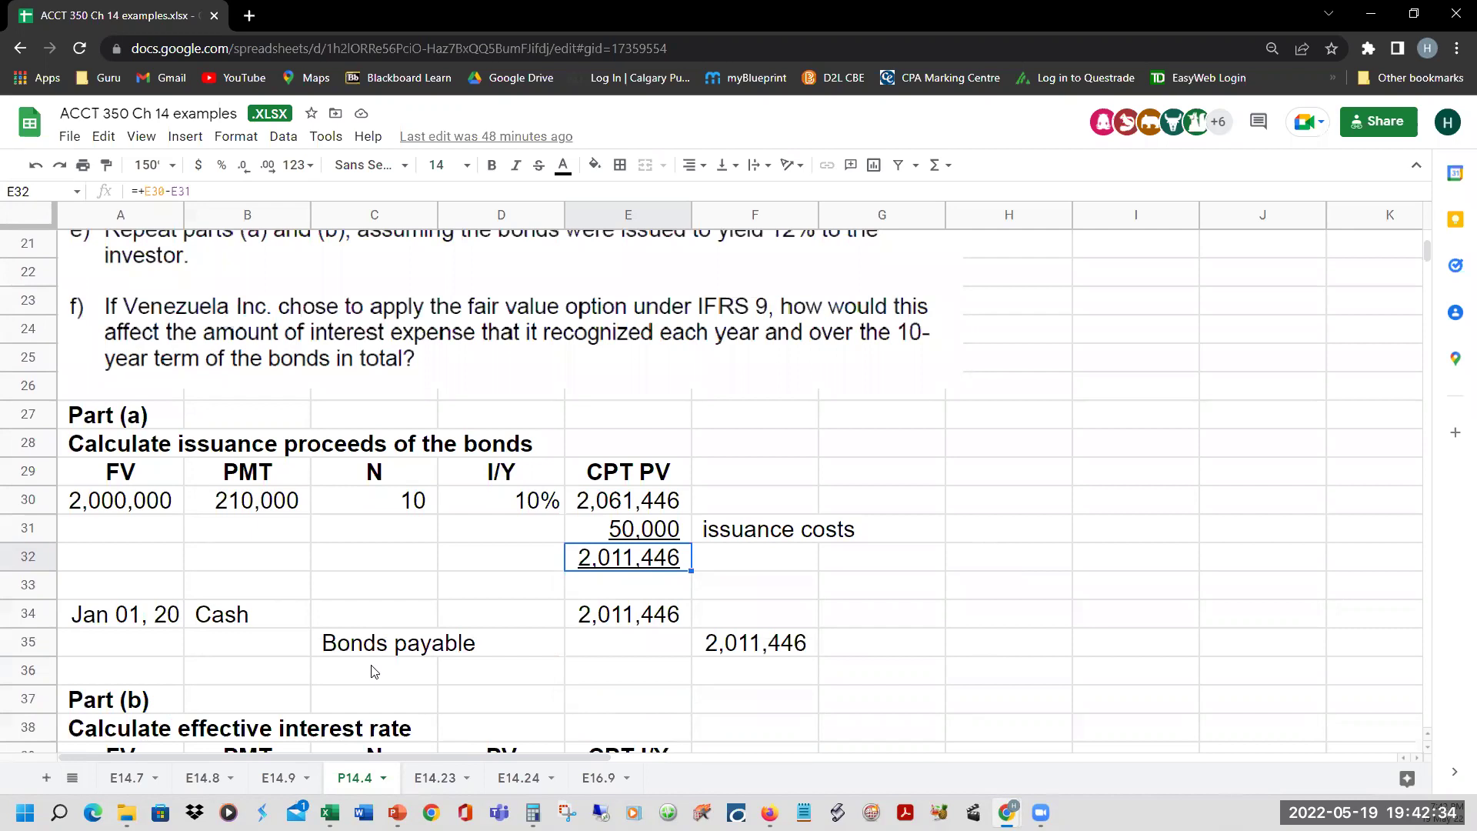
left_click(735, 563)
type("Net")
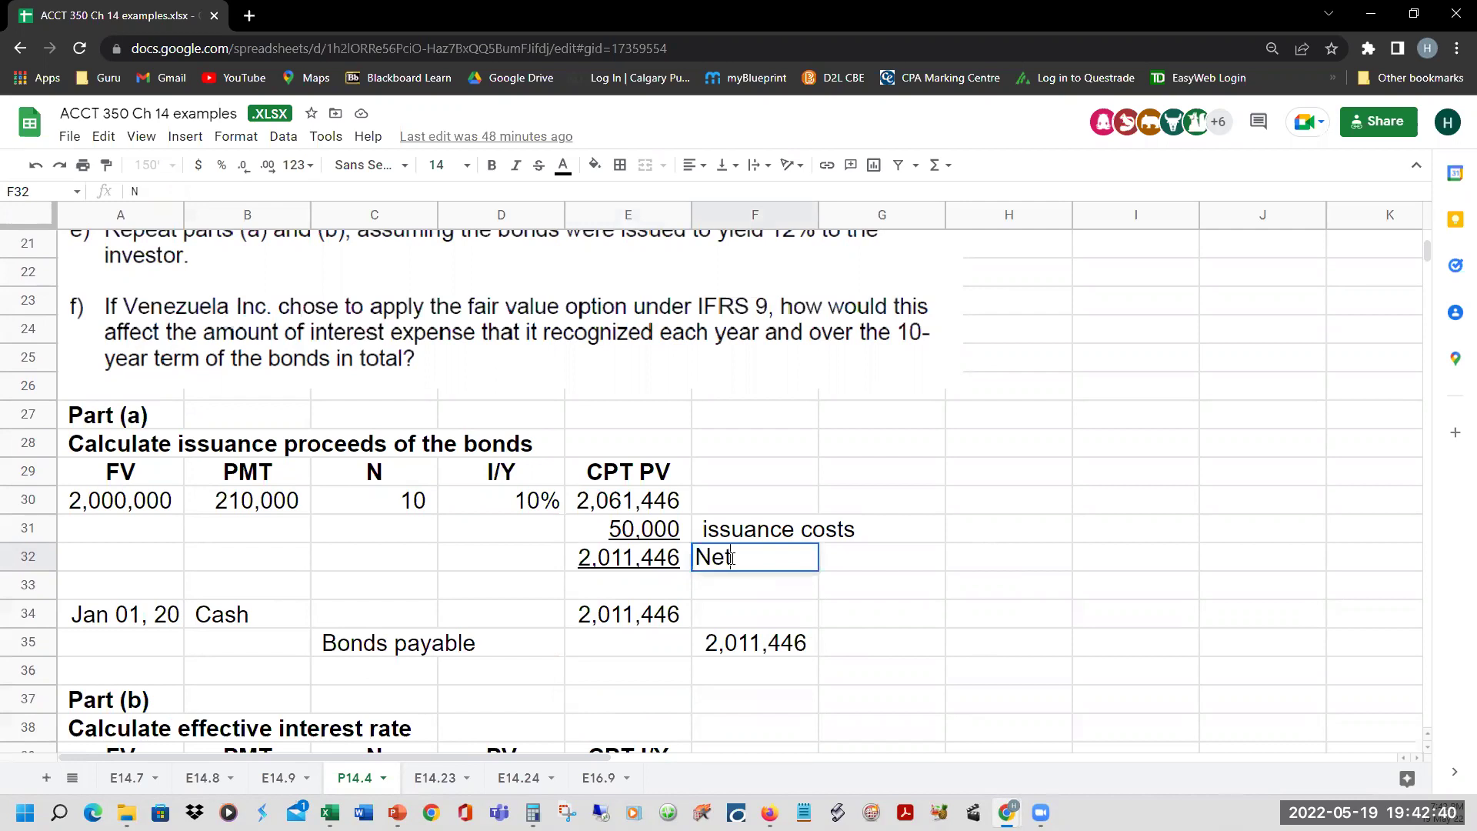
type(" proceeds")
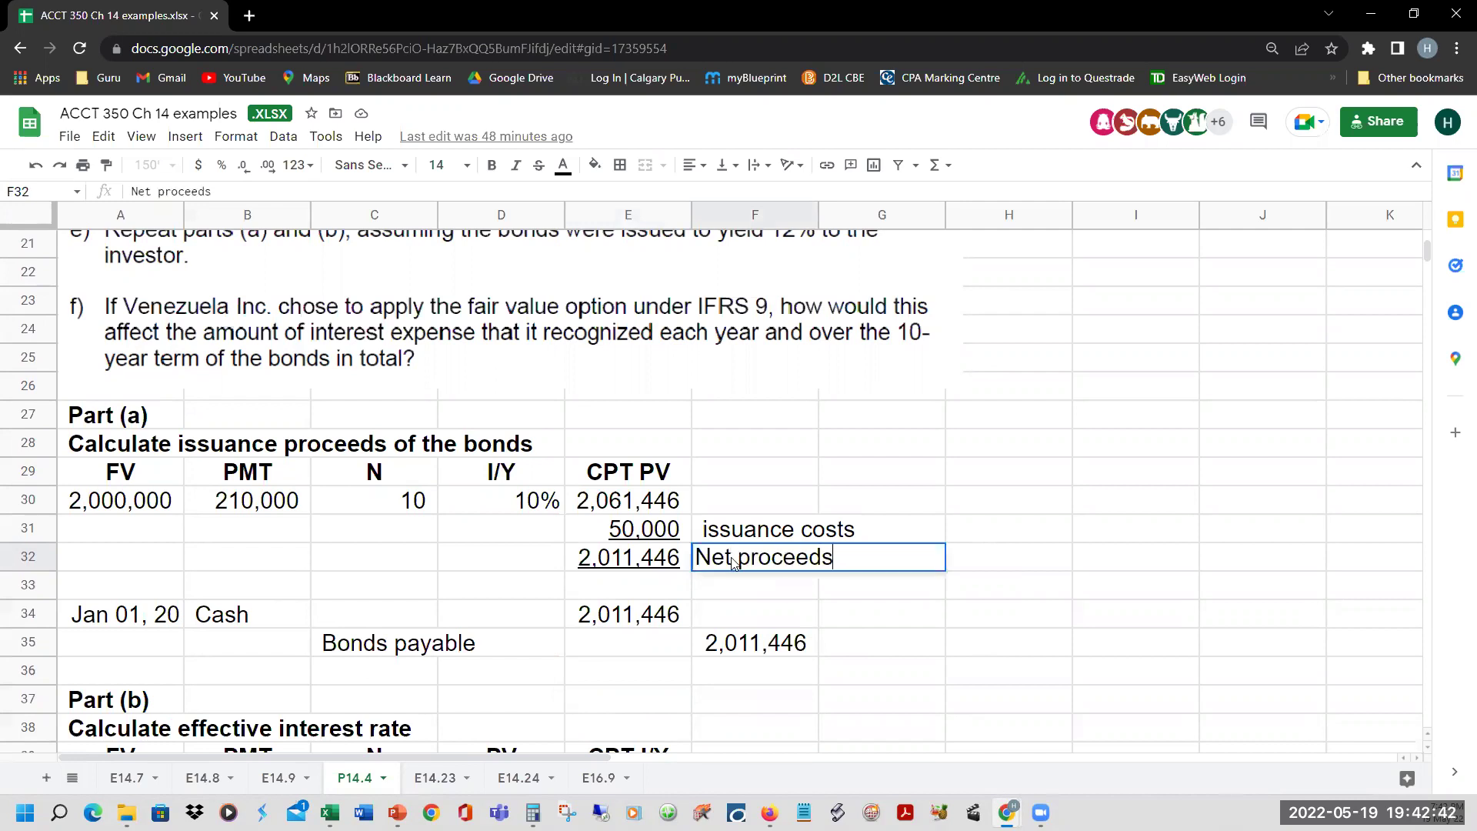
key("Return")
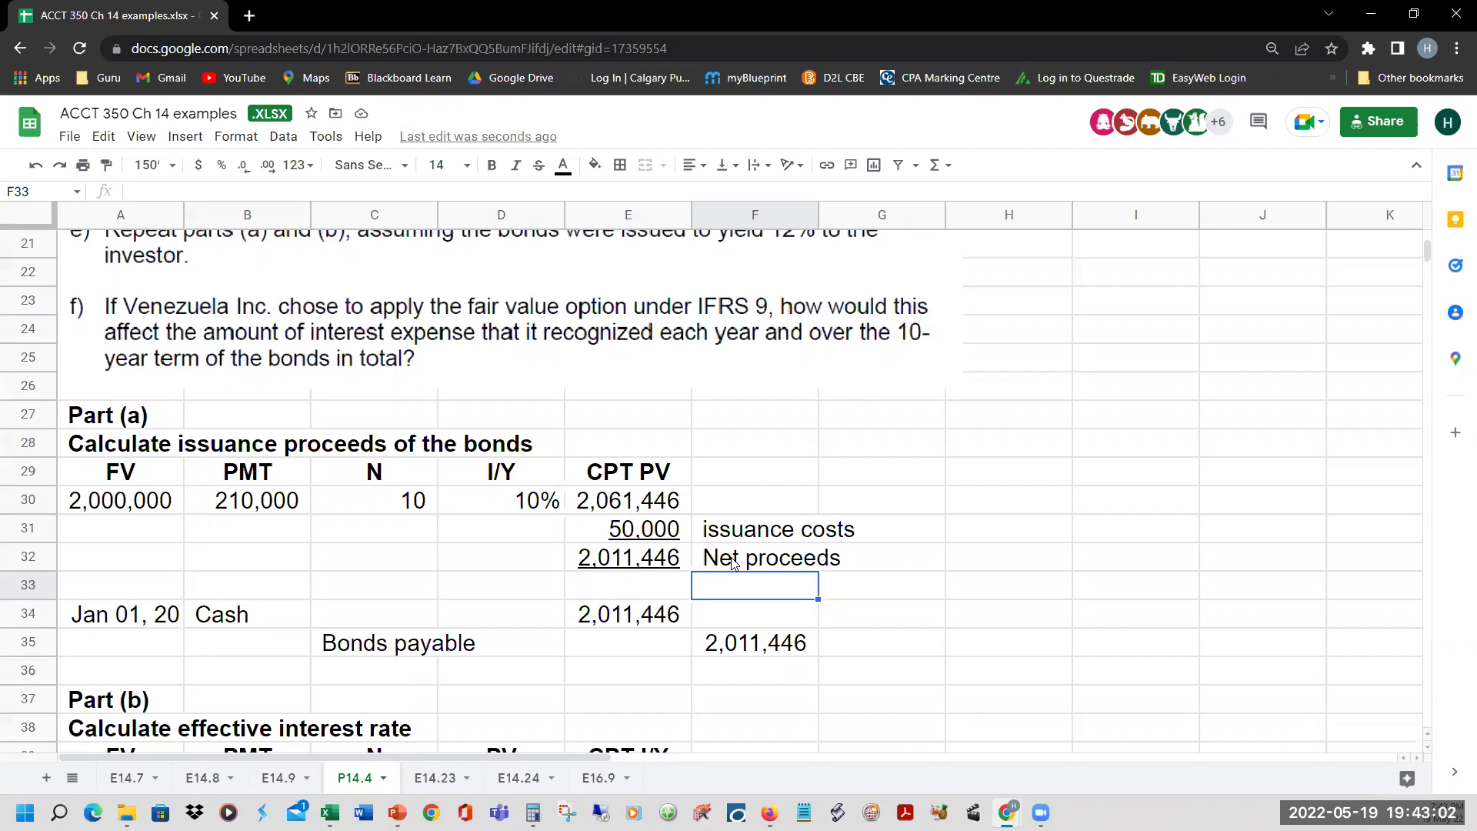
Examine the cash amount in the Jan 01, 20 journal entry against the net proceeds, face value, yield and present value cells.
left_click(631, 623)
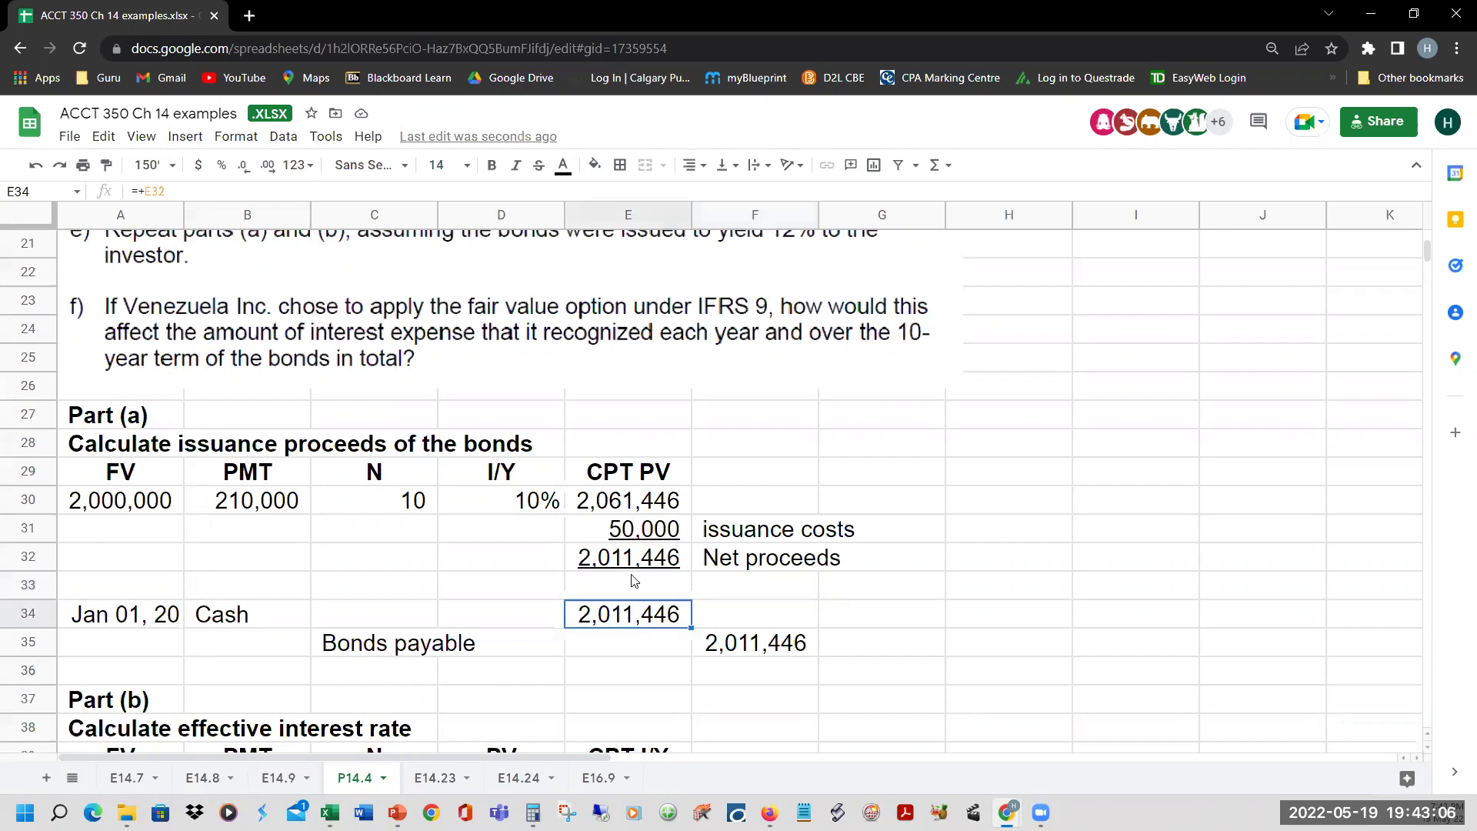
left_click(578, 557)
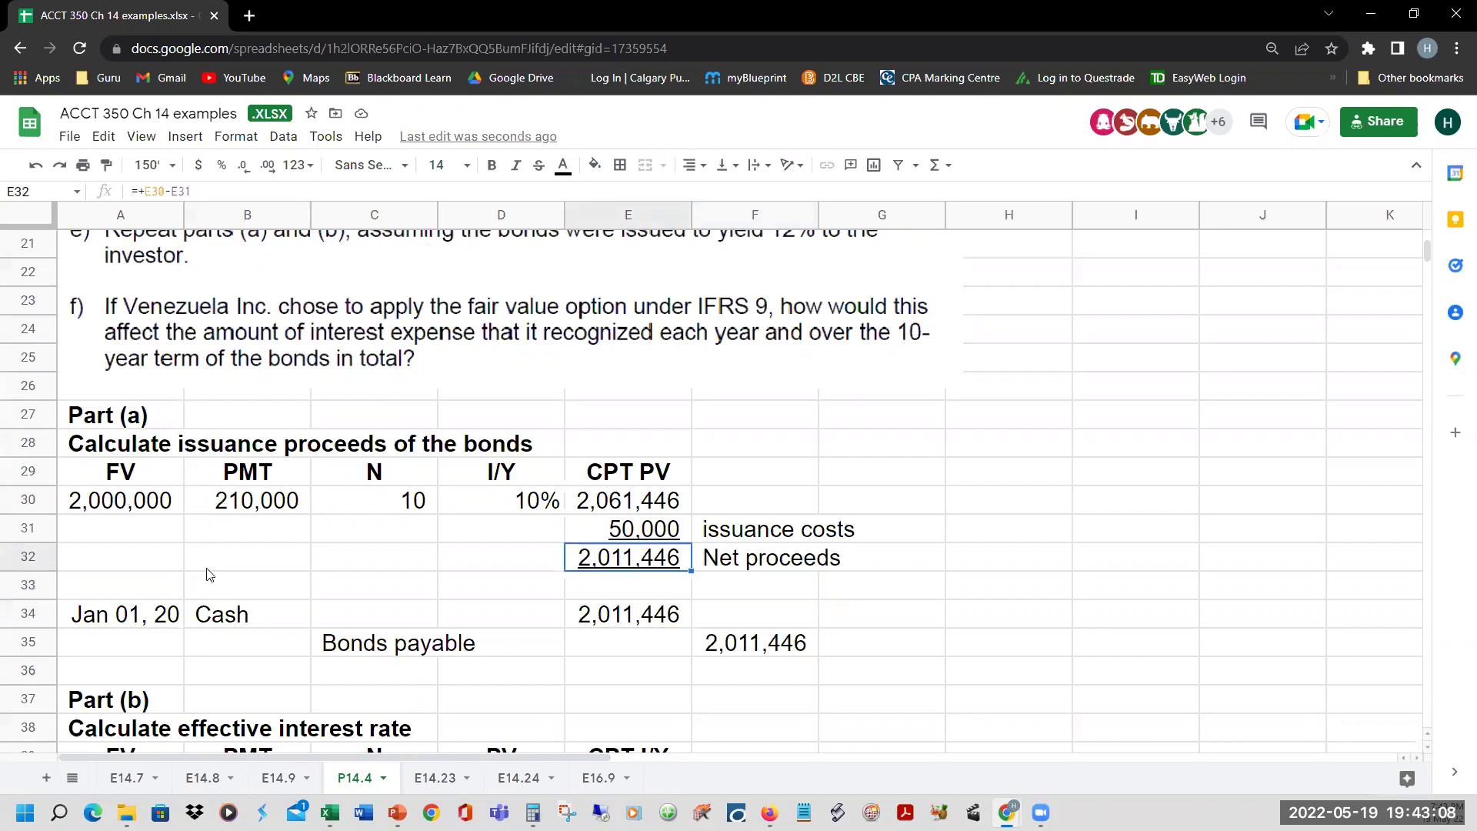
left_click(124, 500)
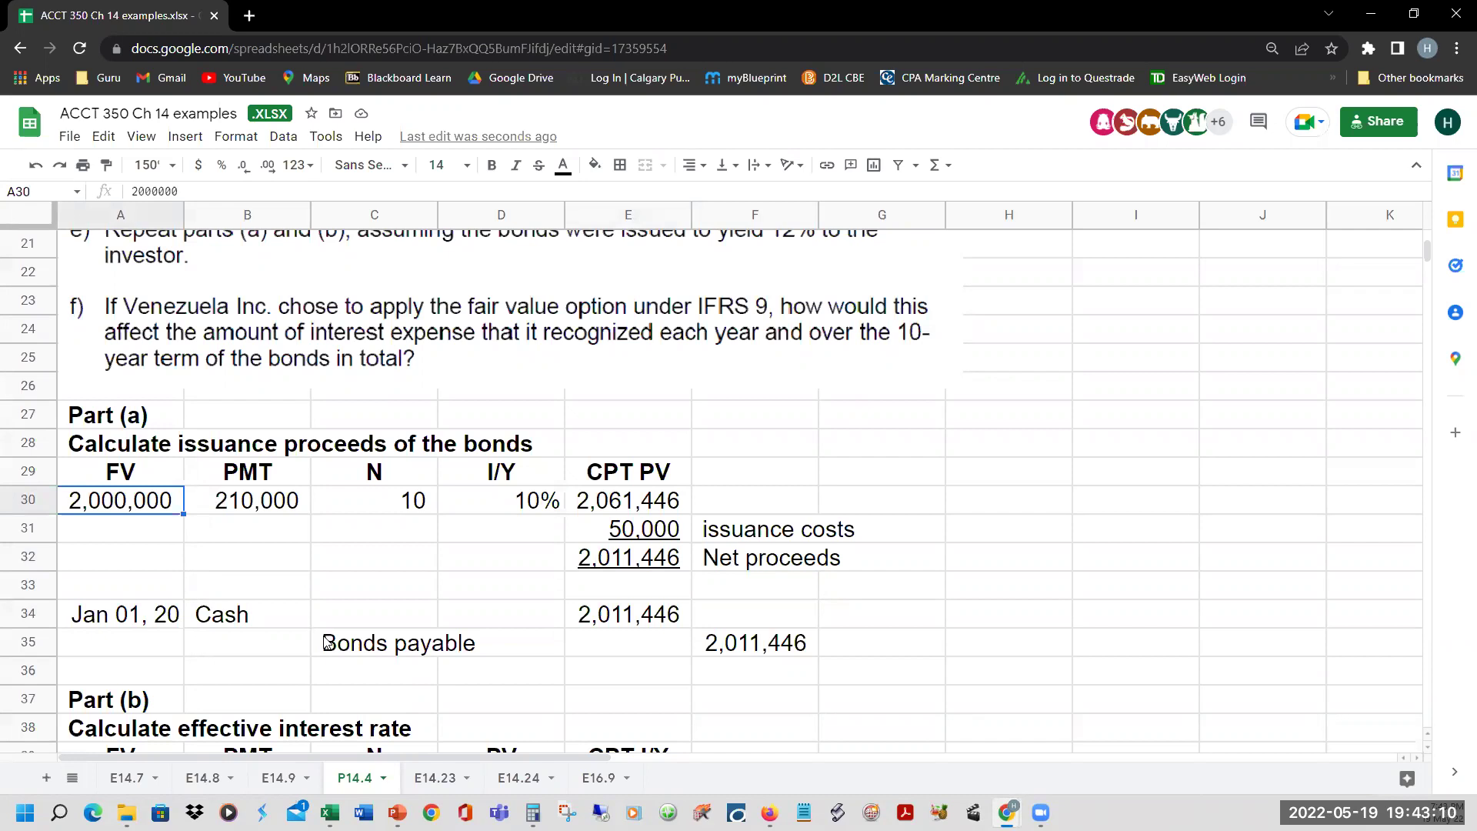
left_click(537, 501)
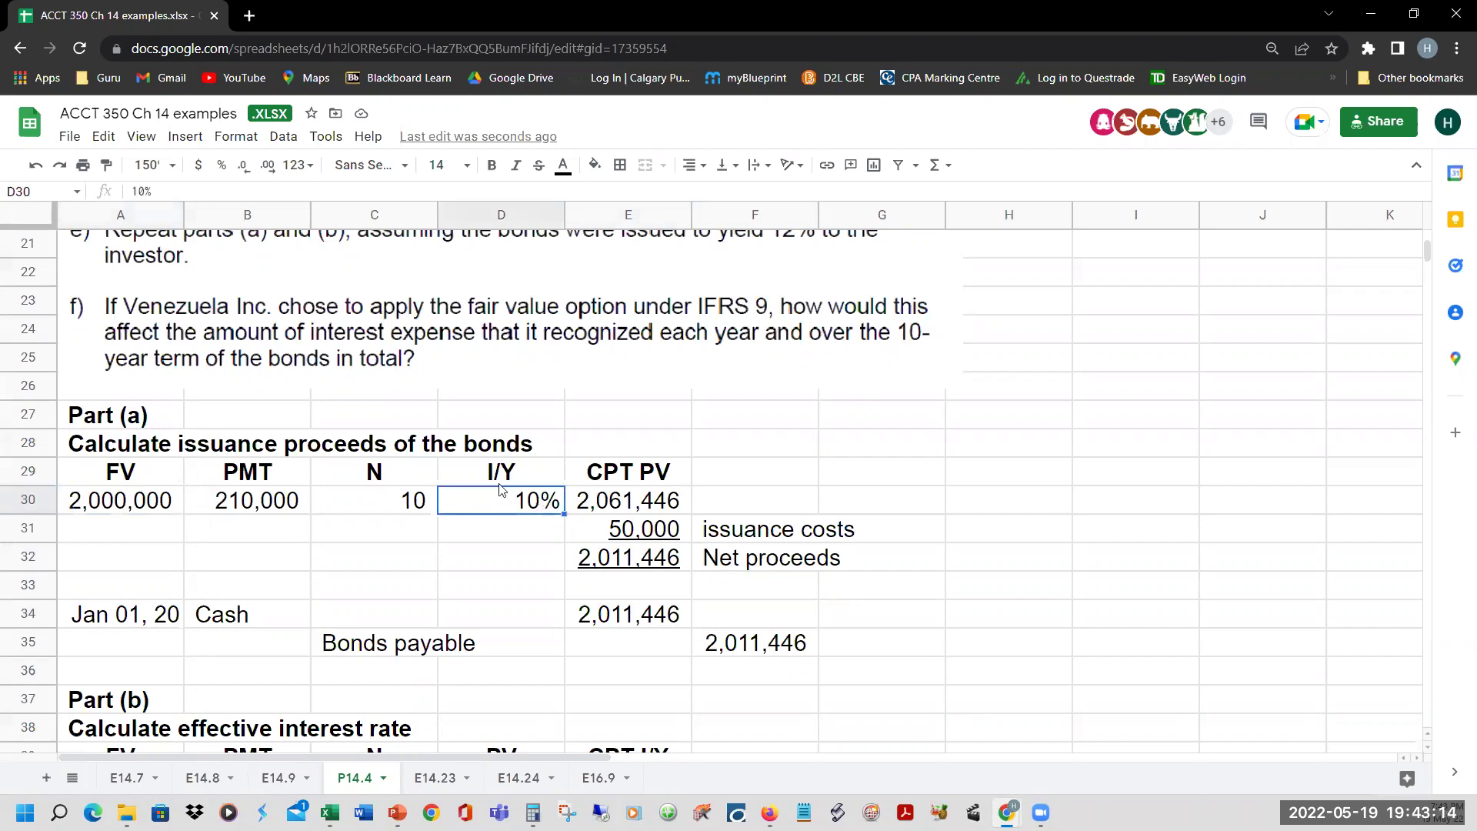
left_click(279, 513)
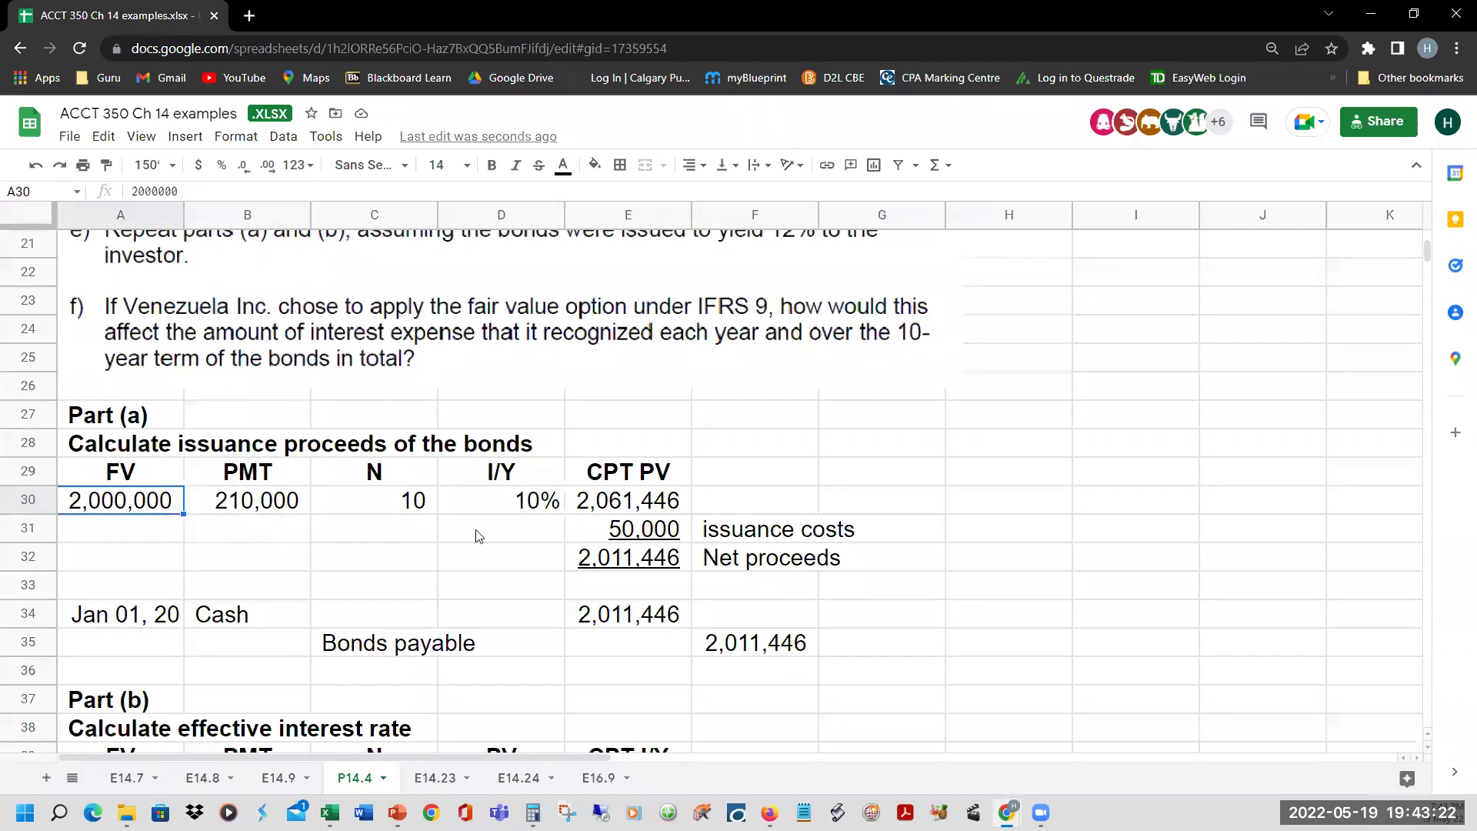
left_click(615, 508)
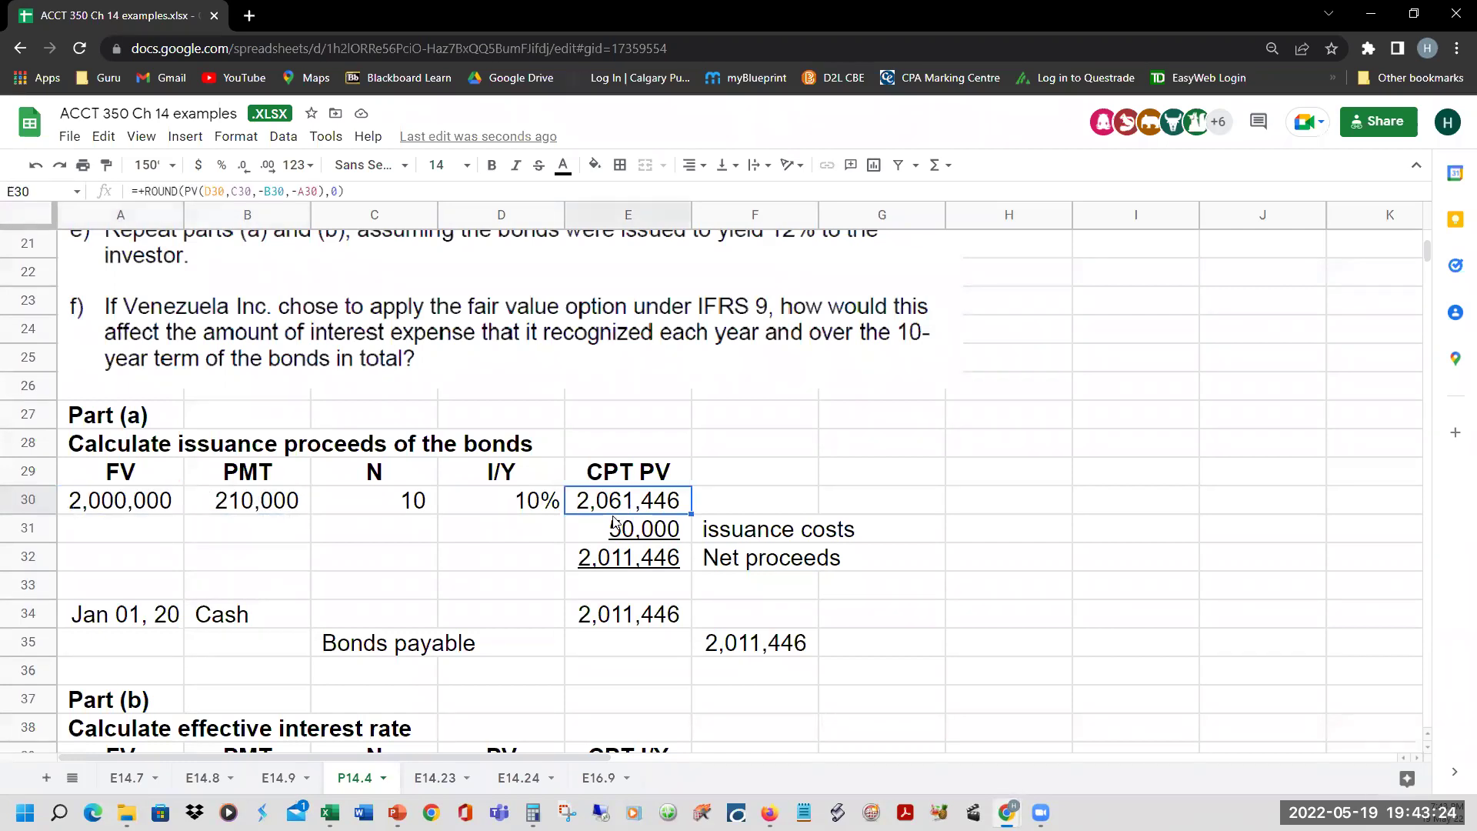
left_click(536, 510)
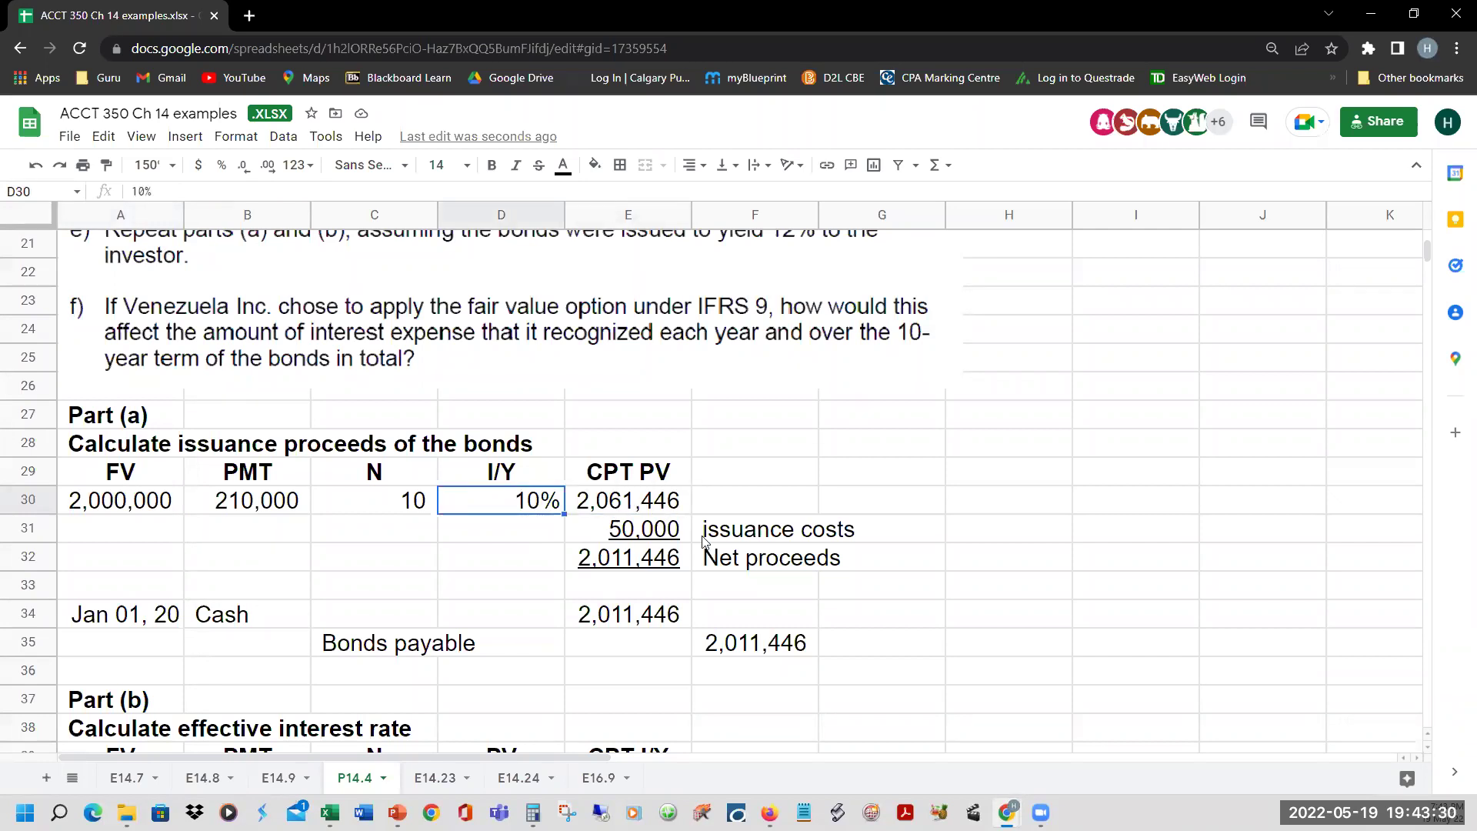
left_click(636, 504)
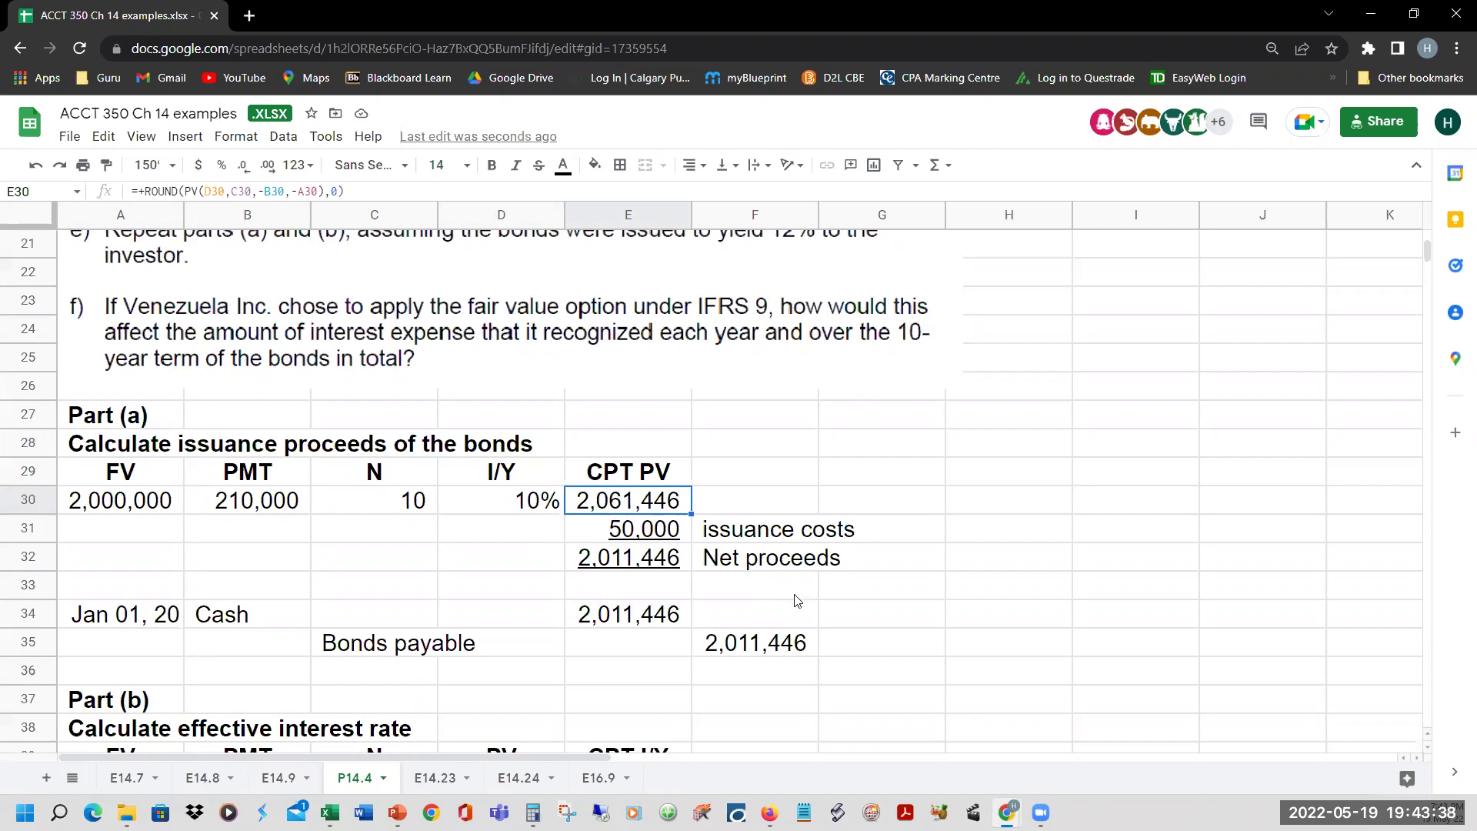
key("Down")
key("Down")
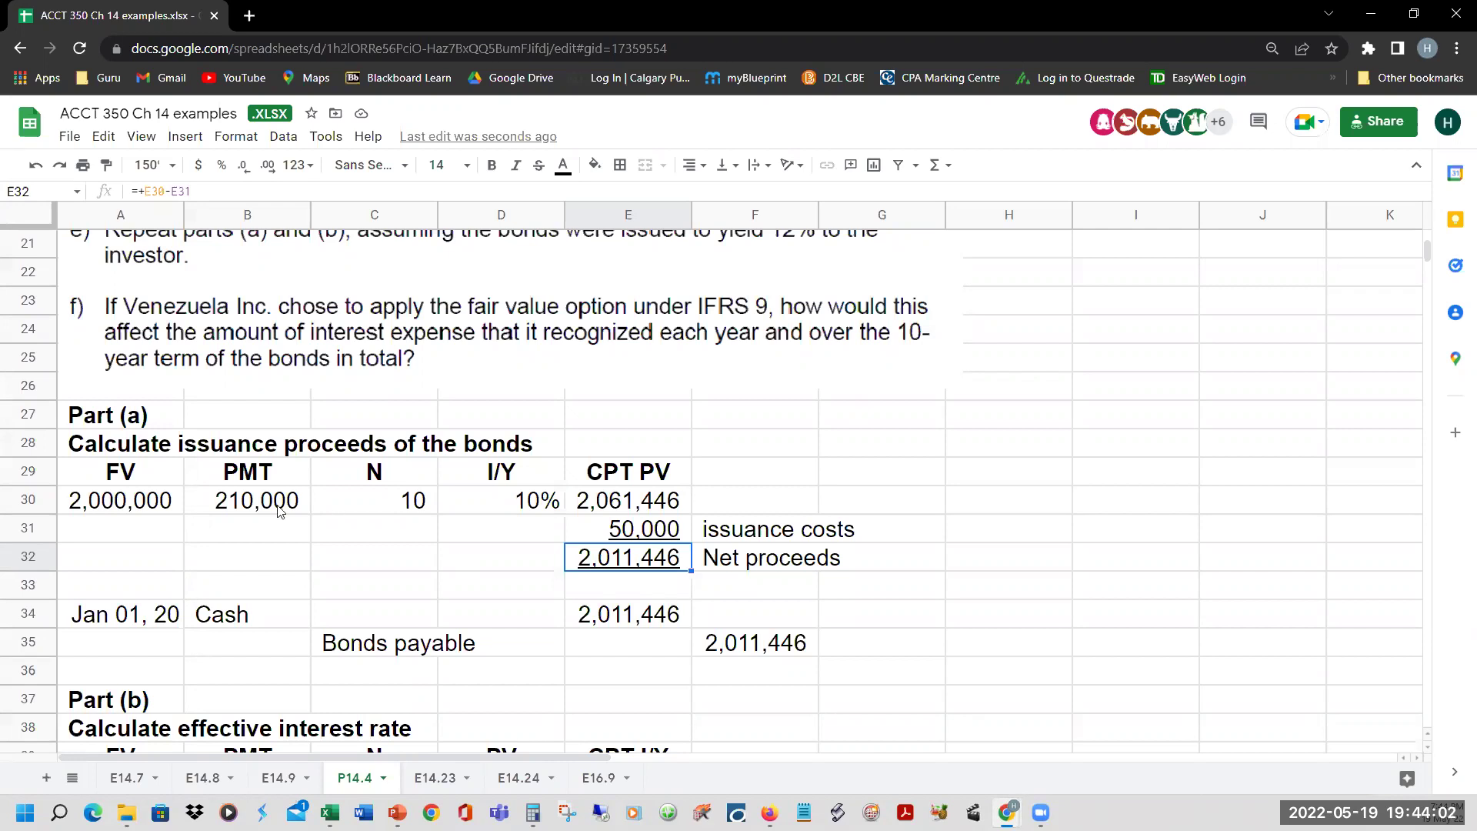
left_click(501, 505)
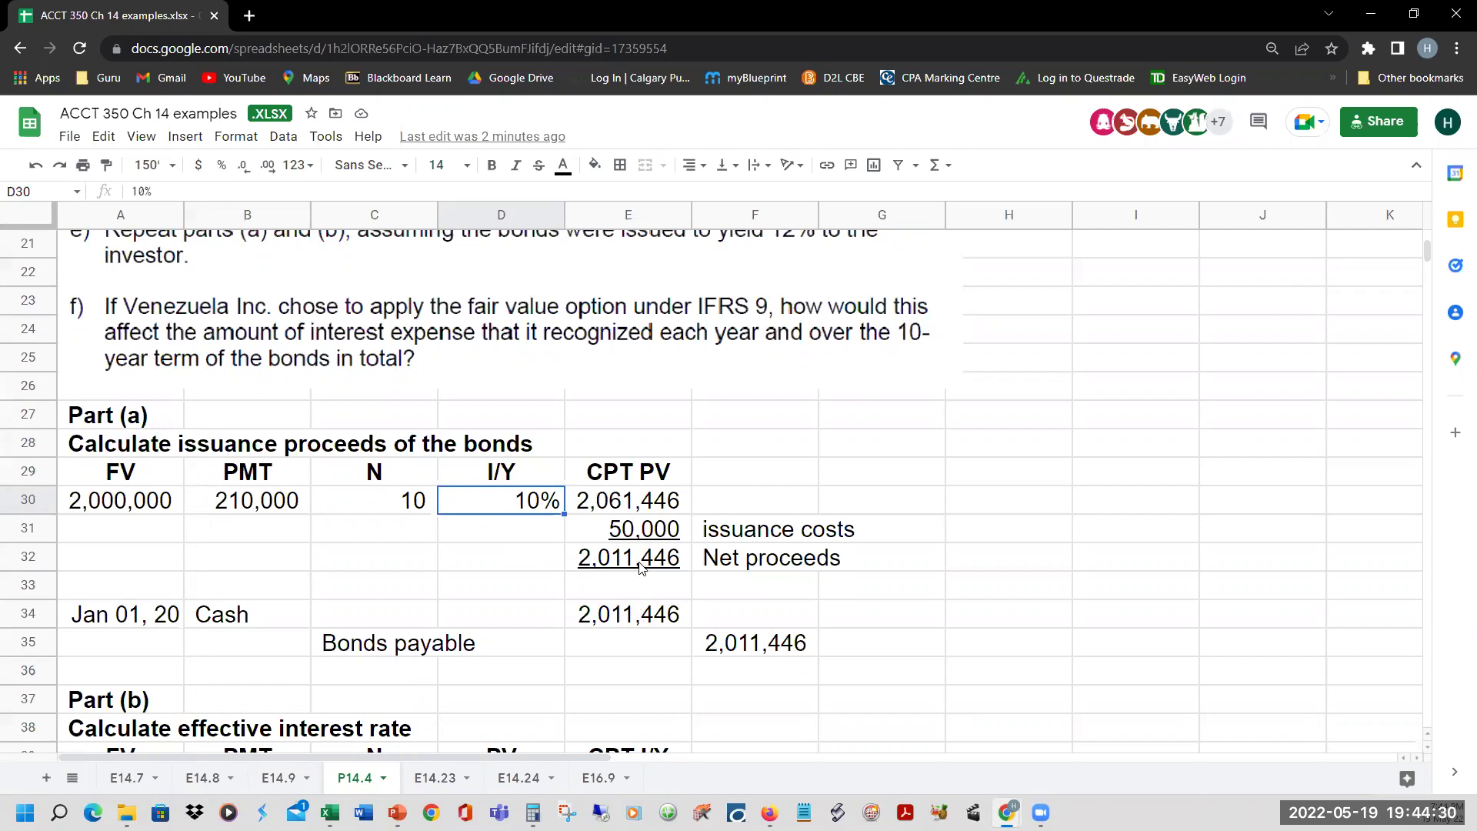
Examine the Part (b) FV, PMT, N and PV inputs in row 40 and the effective rate formula in E40.
scroll(252, 634, "down", 2)
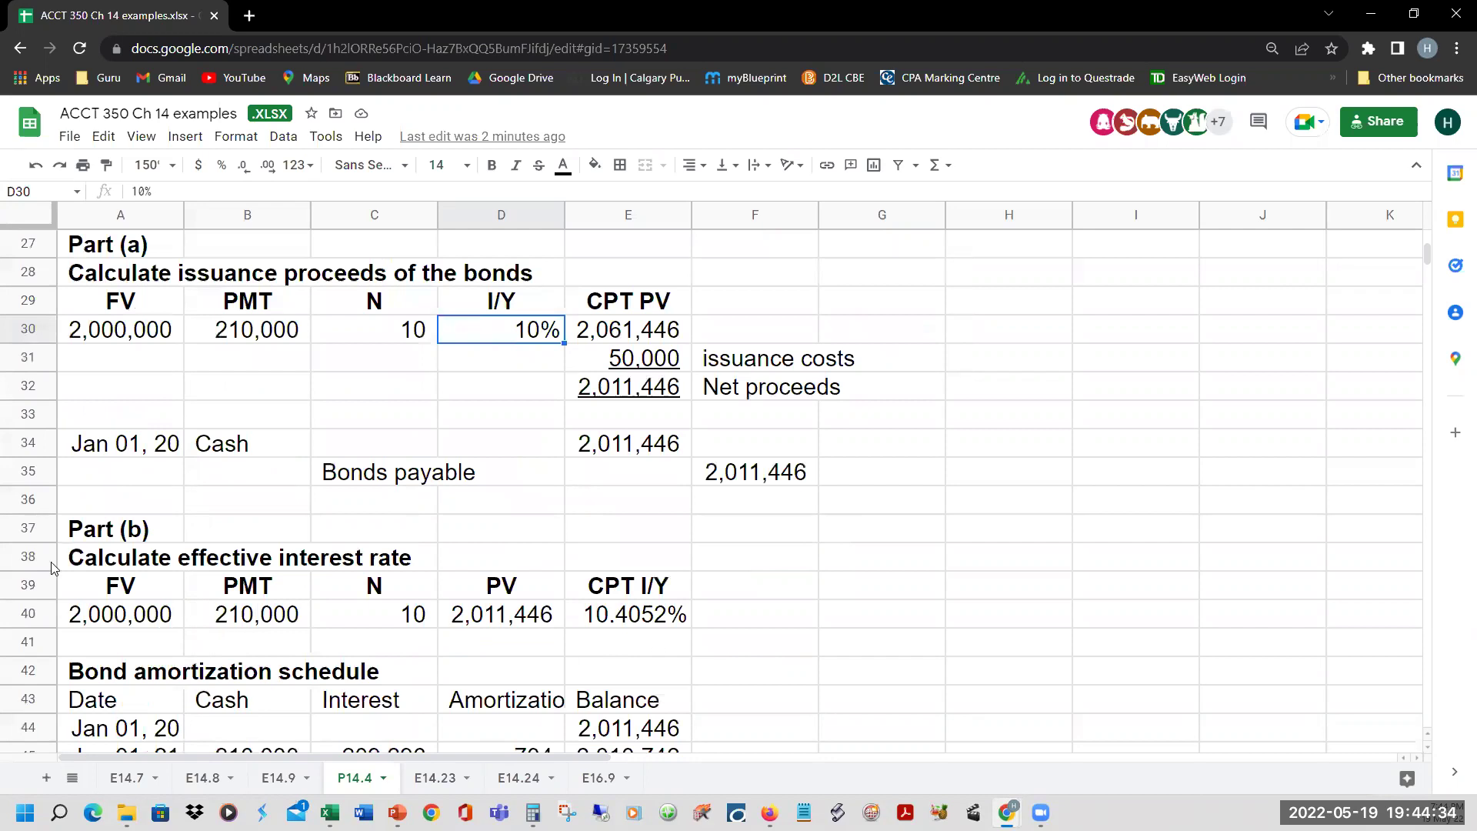
left_click(136, 625)
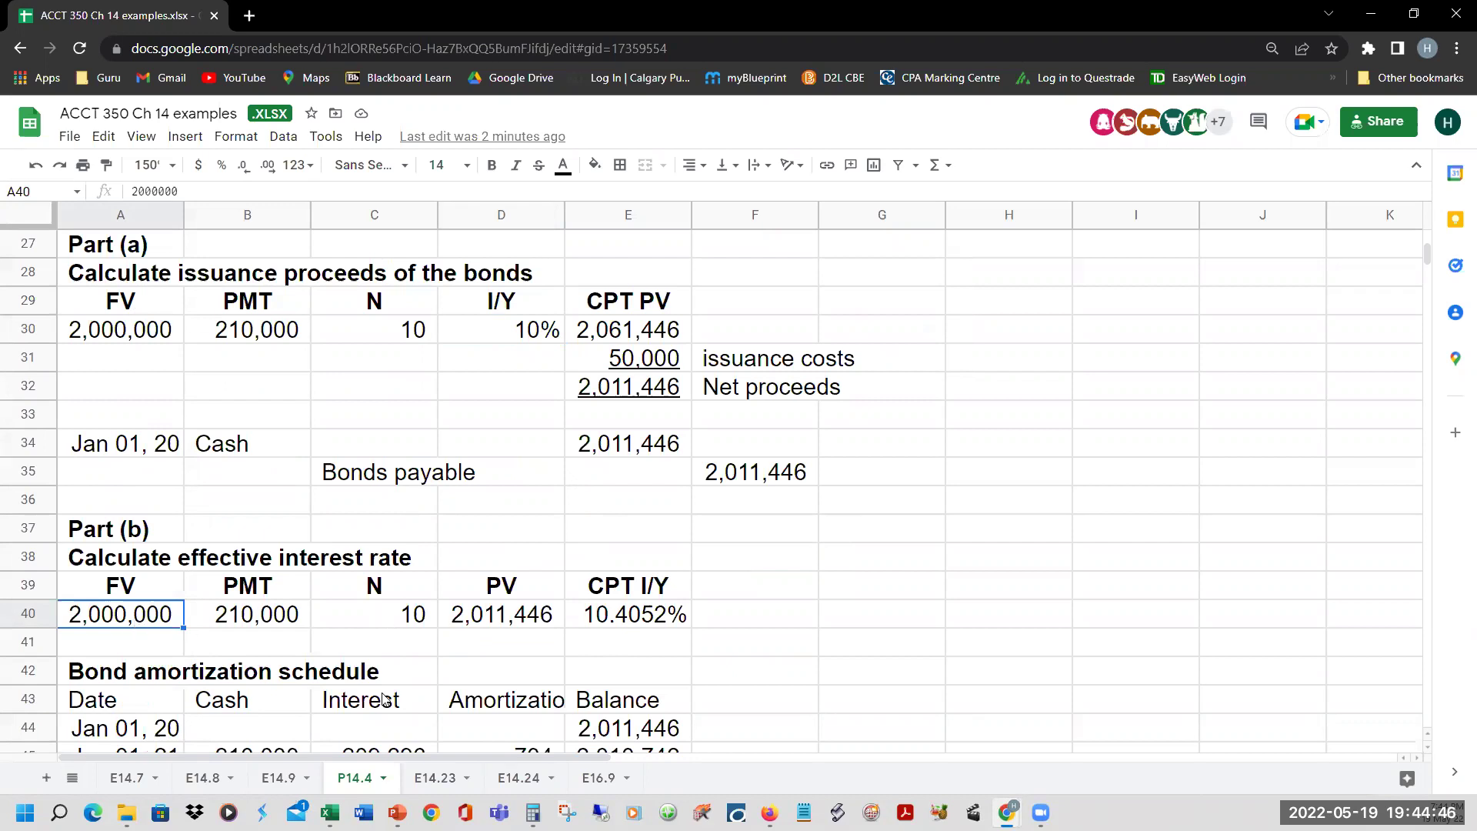
left_click(382, 620)
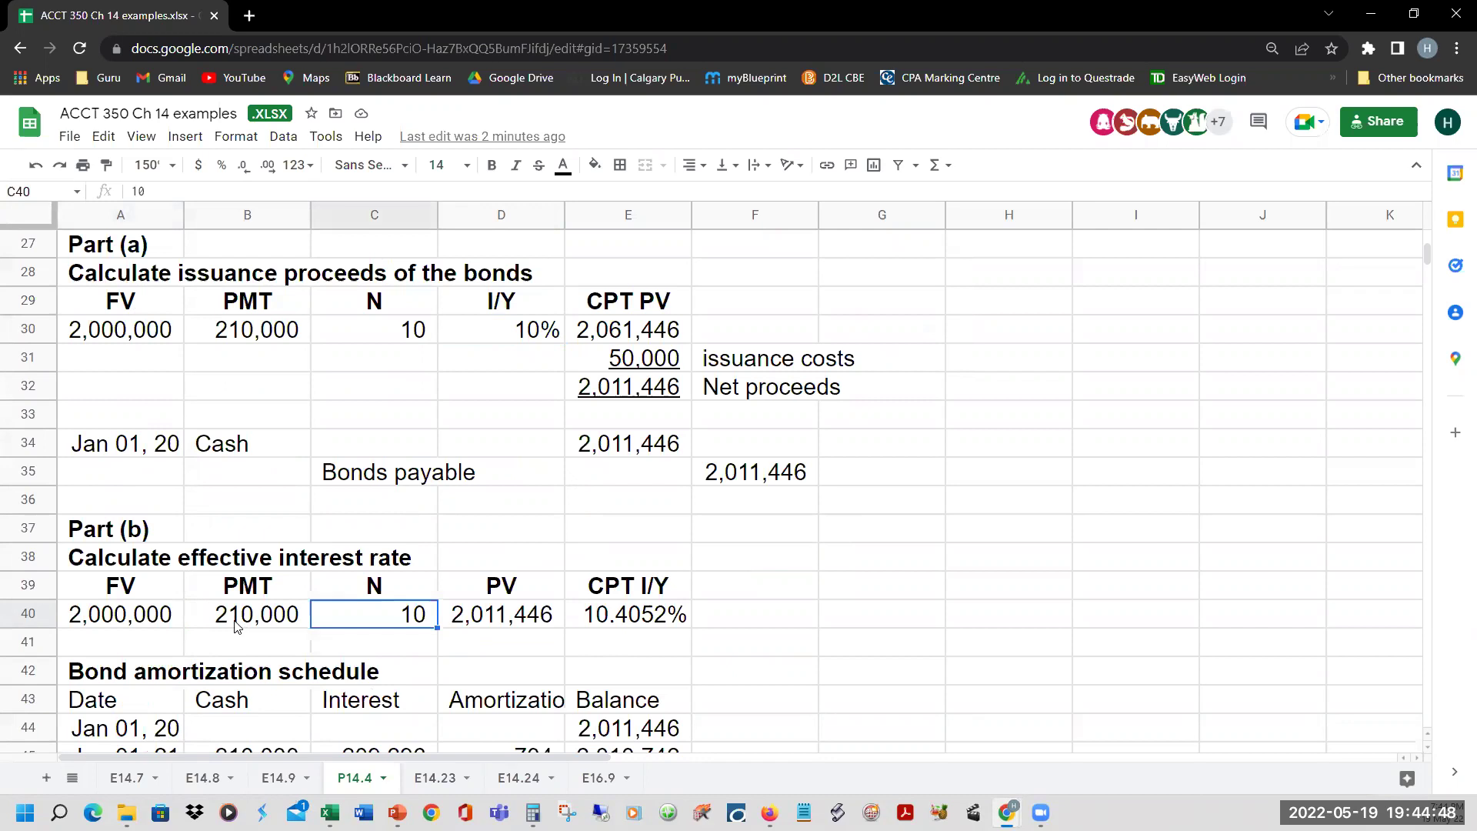
left_click(235, 626)
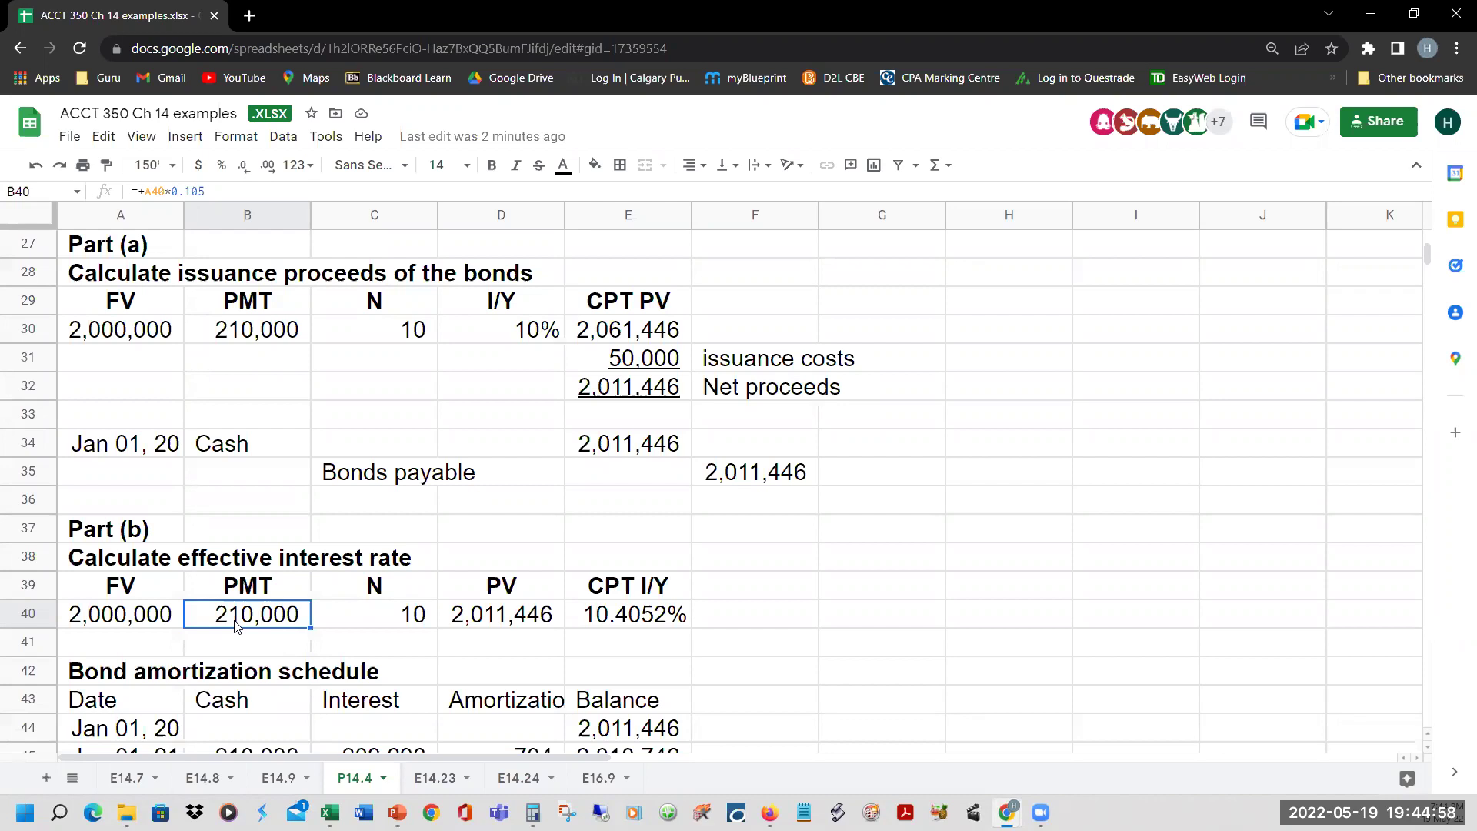
left_click(524, 624)
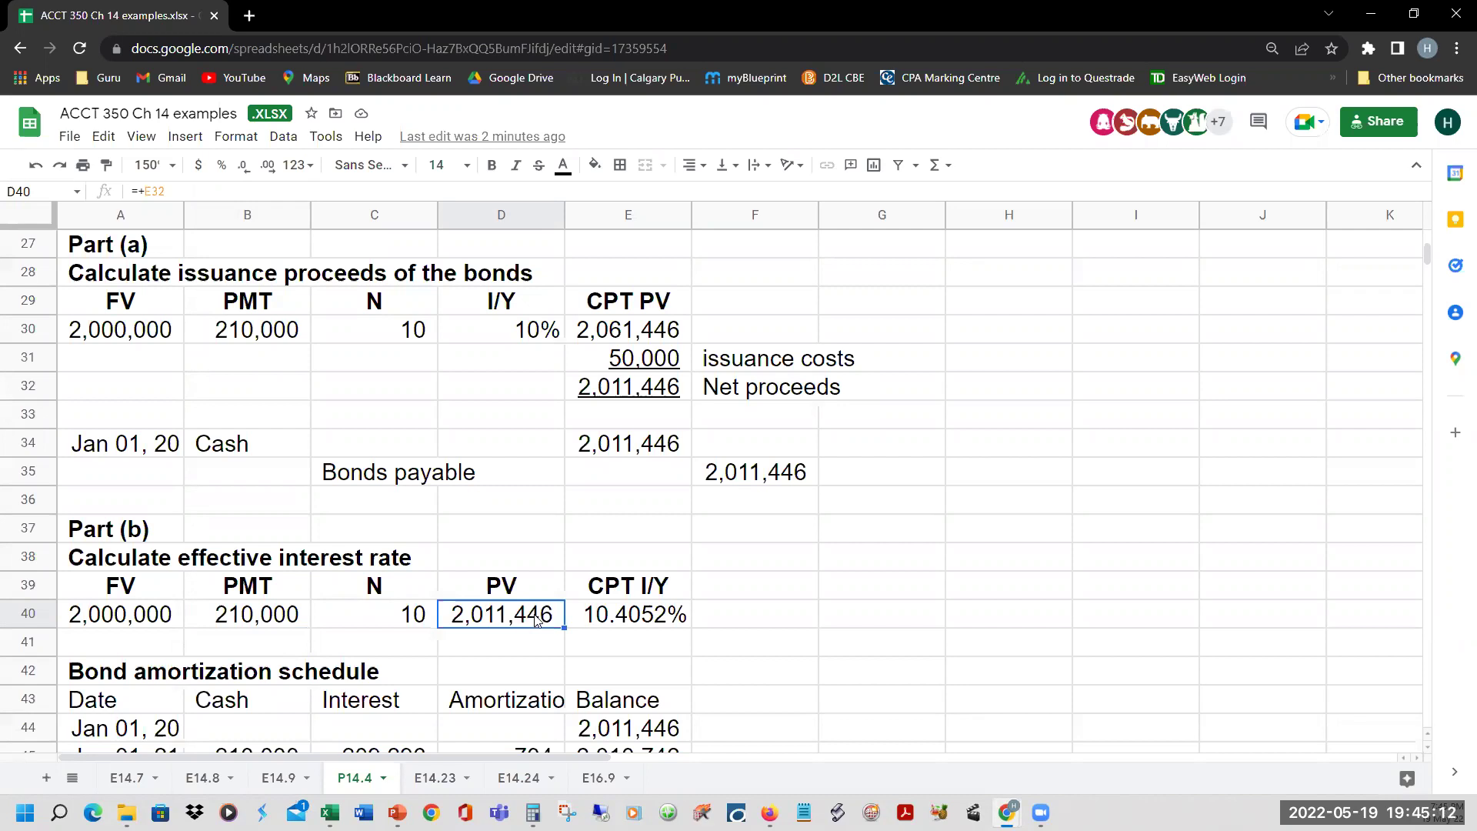
key("Right")
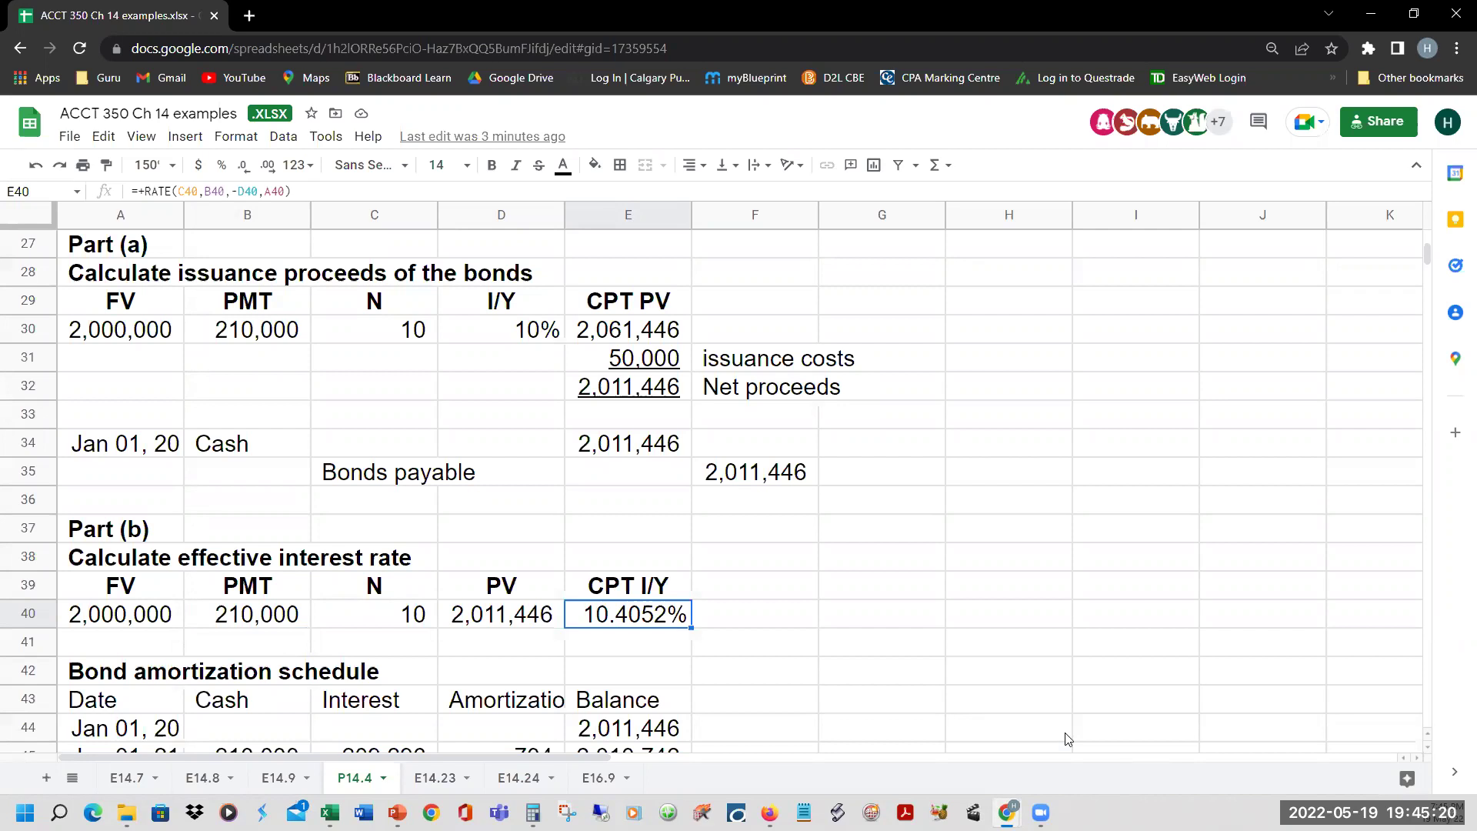
Enter the note "Excel function RATE" in F39 and open the formula in E40 to show its arguments.
left_click(755, 589)
type("Excel fu")
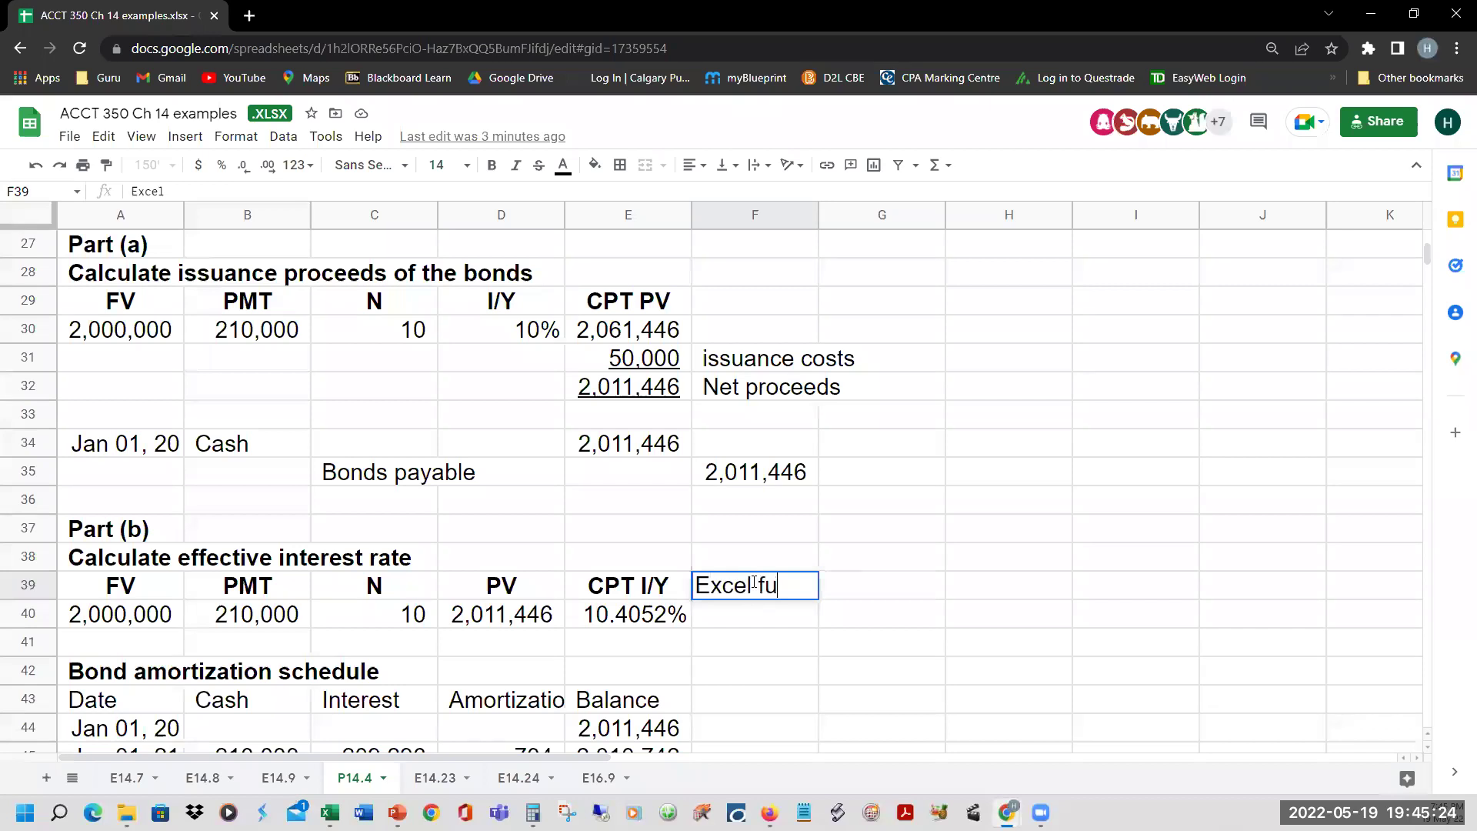
type("nction")
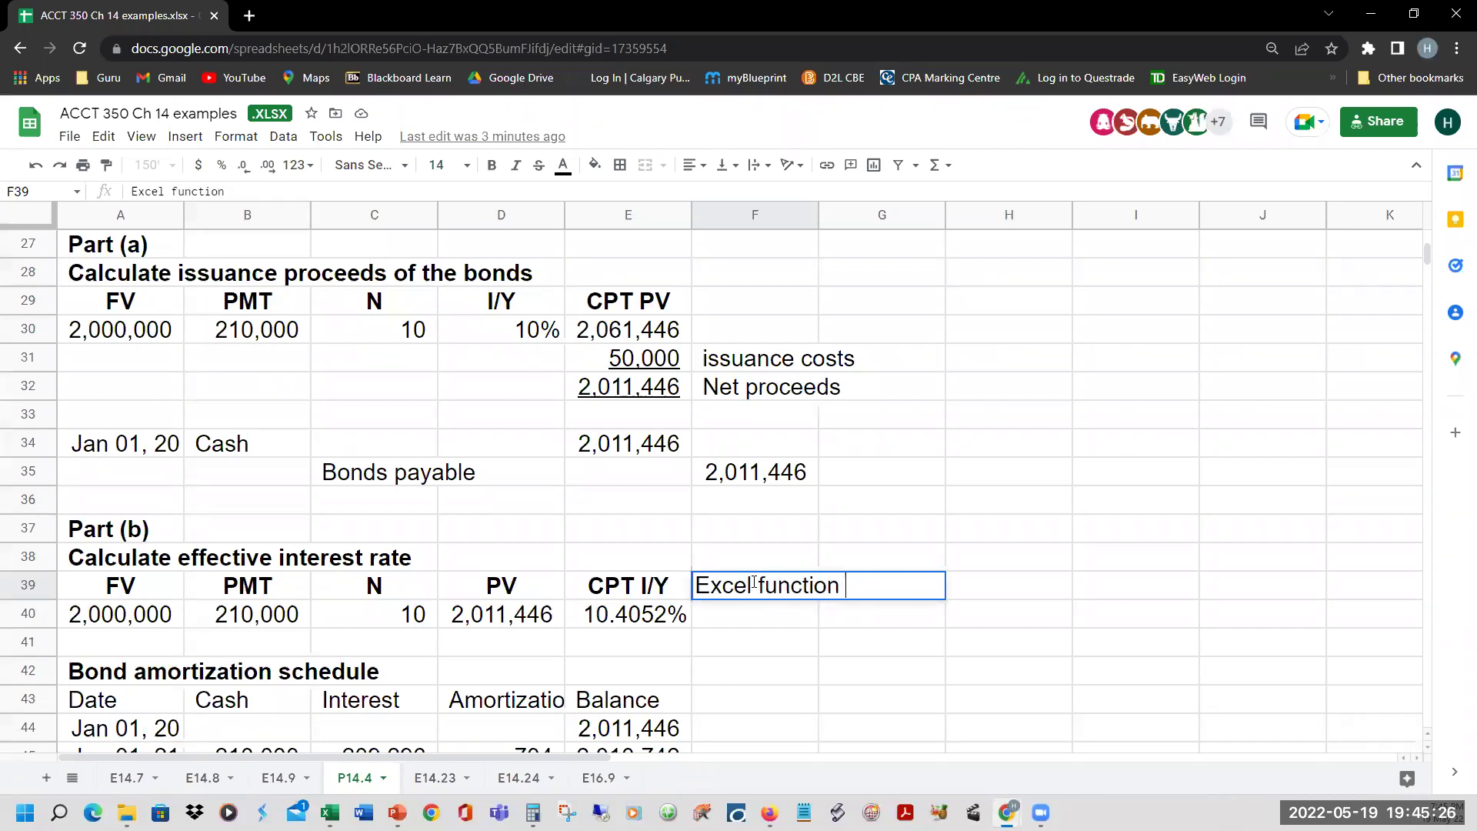
type(" RATE")
key("Return")
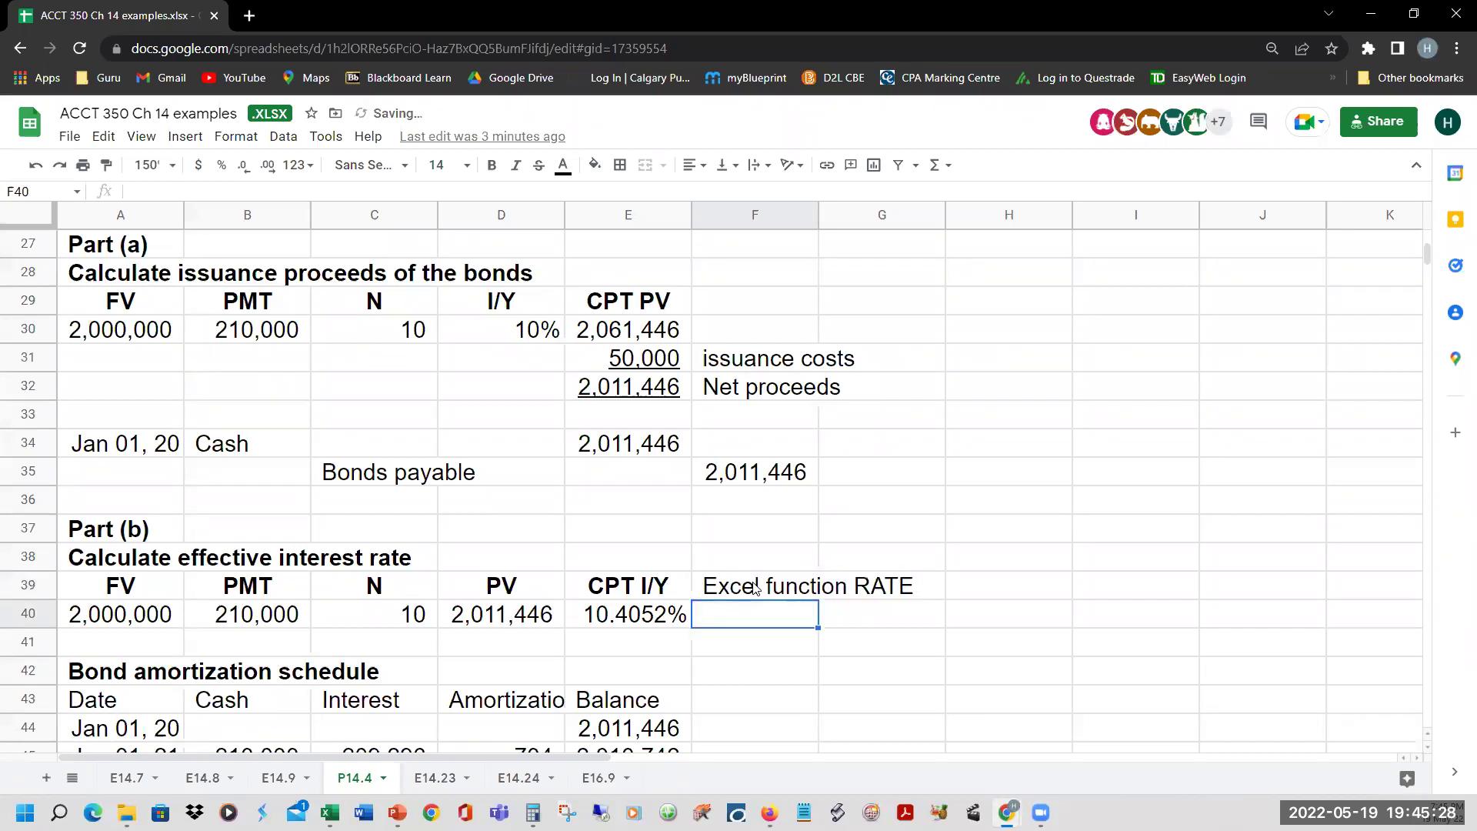
key("Left")
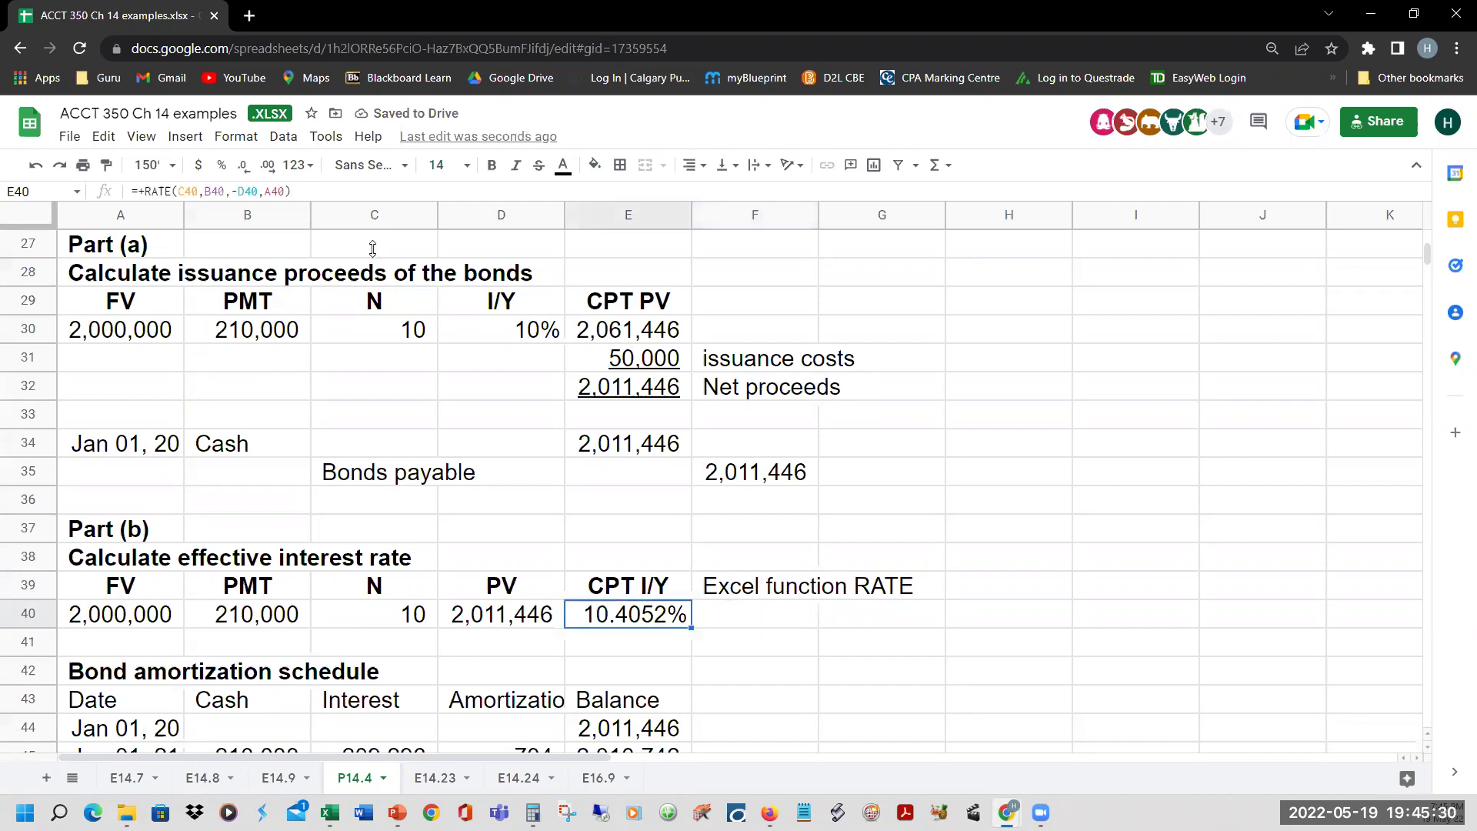
left_click(392, 194)
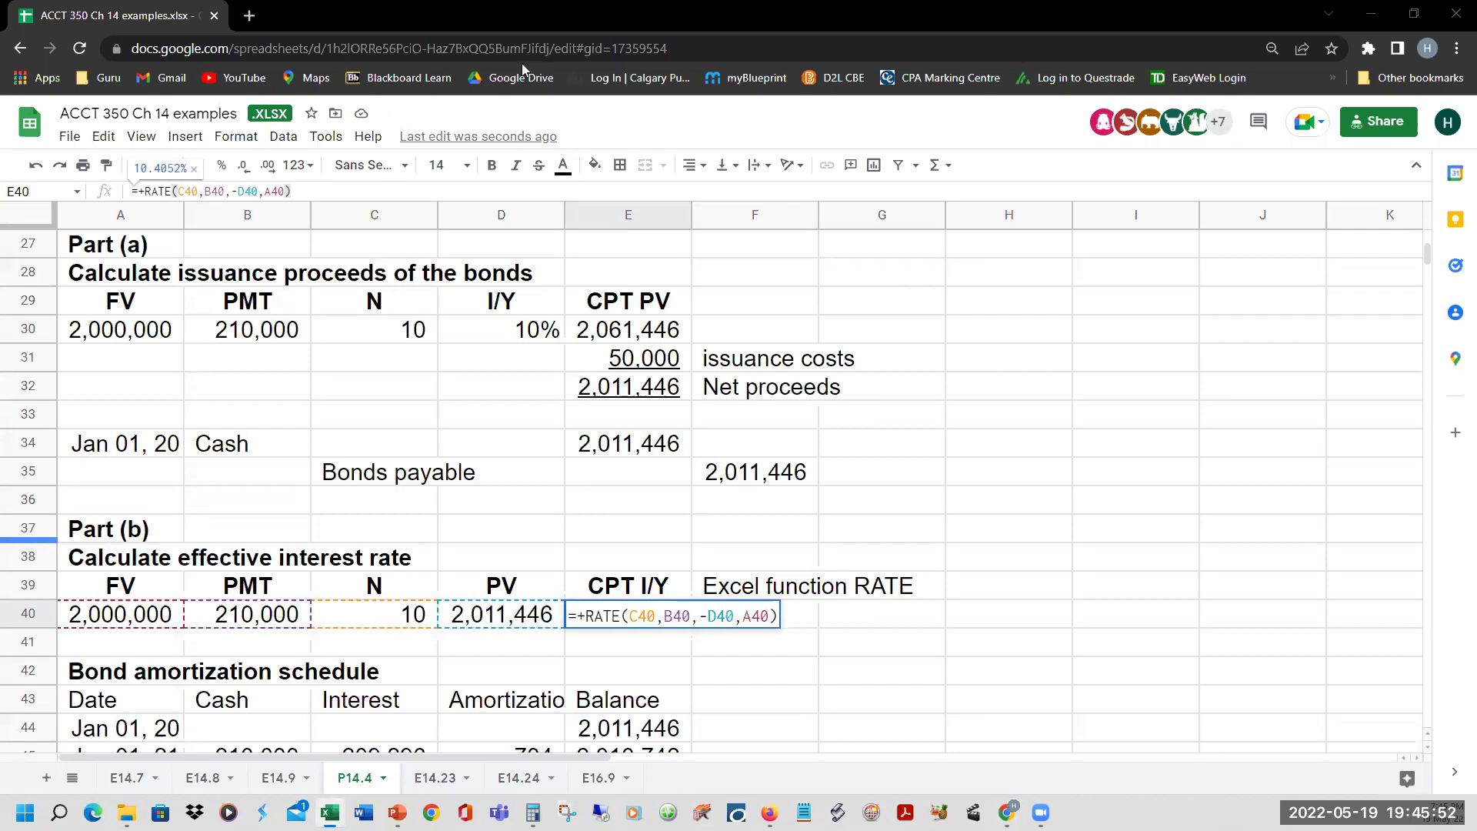
Switch to the Book1 workbook in Excel and enter the formula +rate(10,-210000,2011446,-2000000) in blank cell C45.
key("alt+Tab")
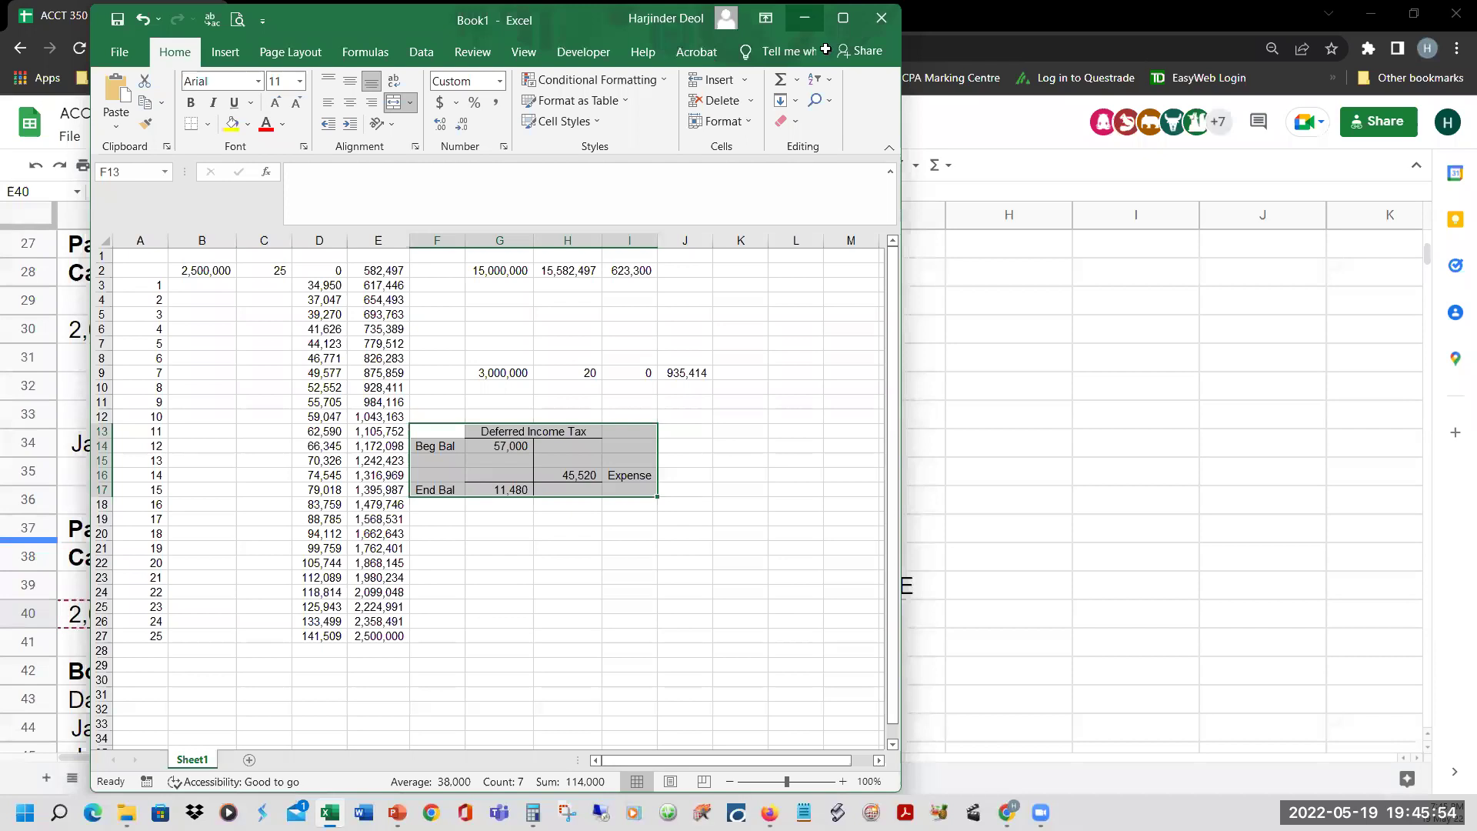
left_click(846, 19)
scroll(321, 397, "down", 10)
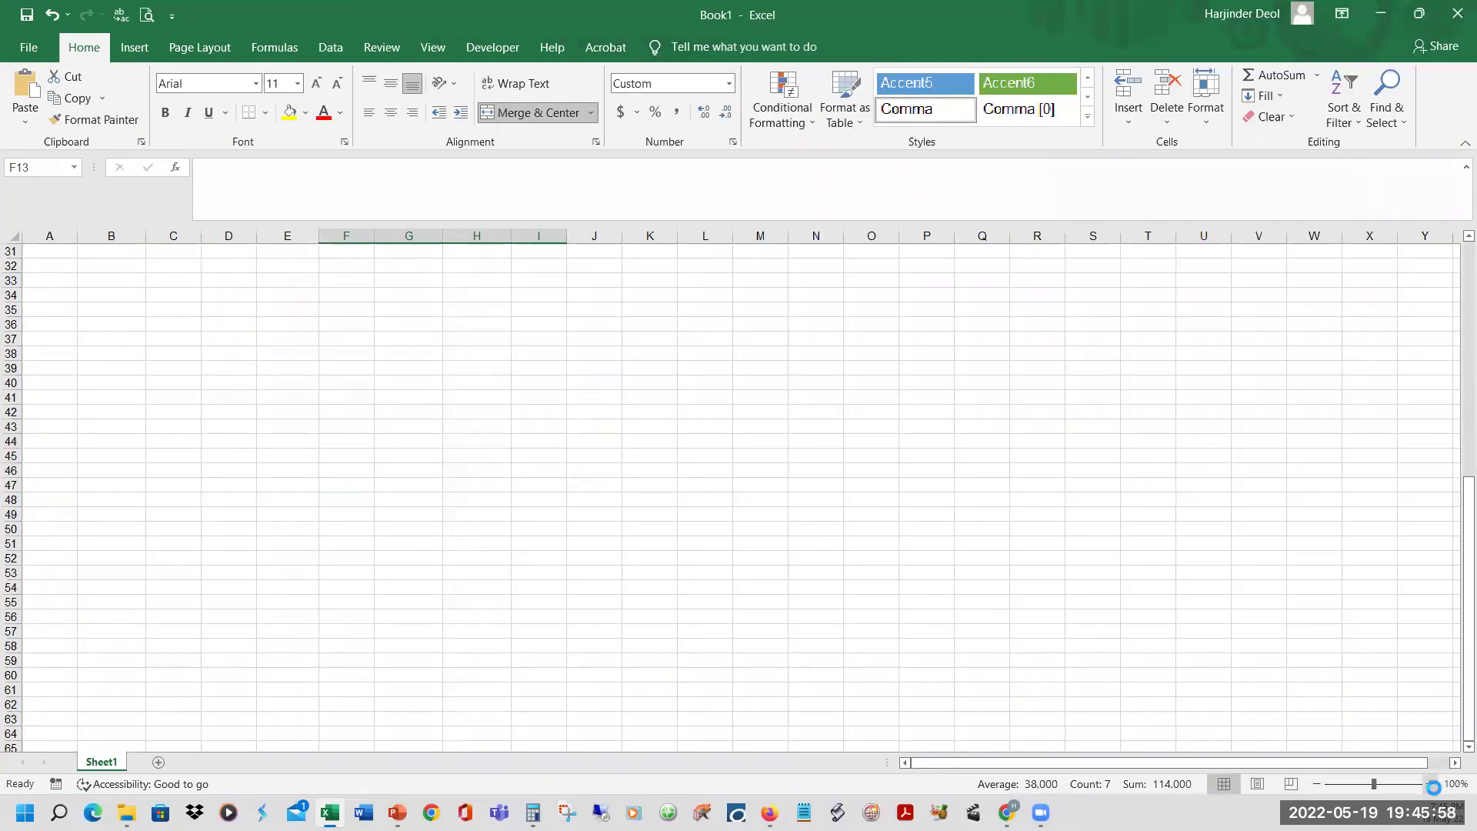
scroll(1436, 793, "up", 3)
scroll(259, 389, "up", 6)
left_click(277, 390)
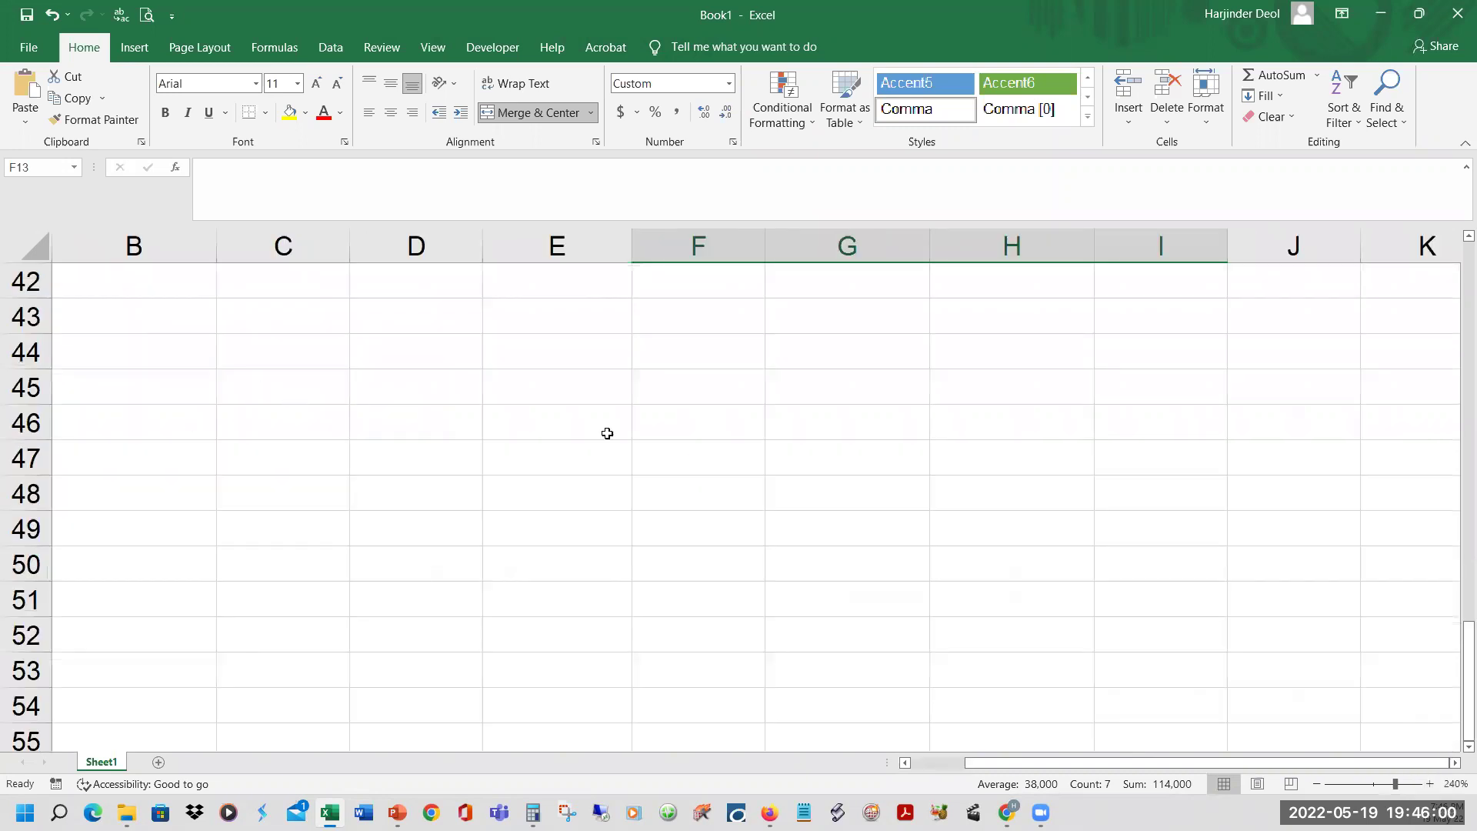
type("+")
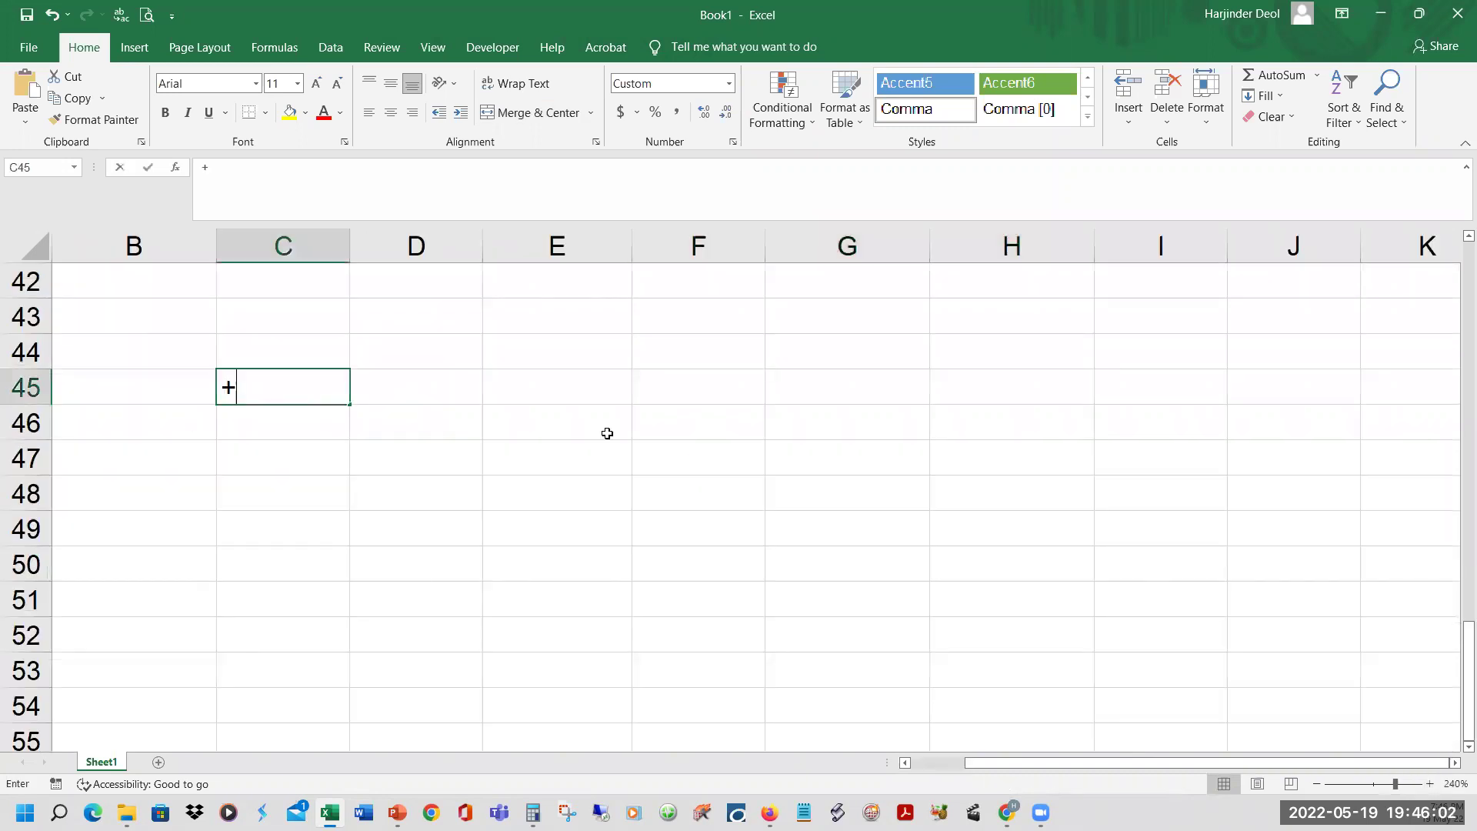
type("rate")
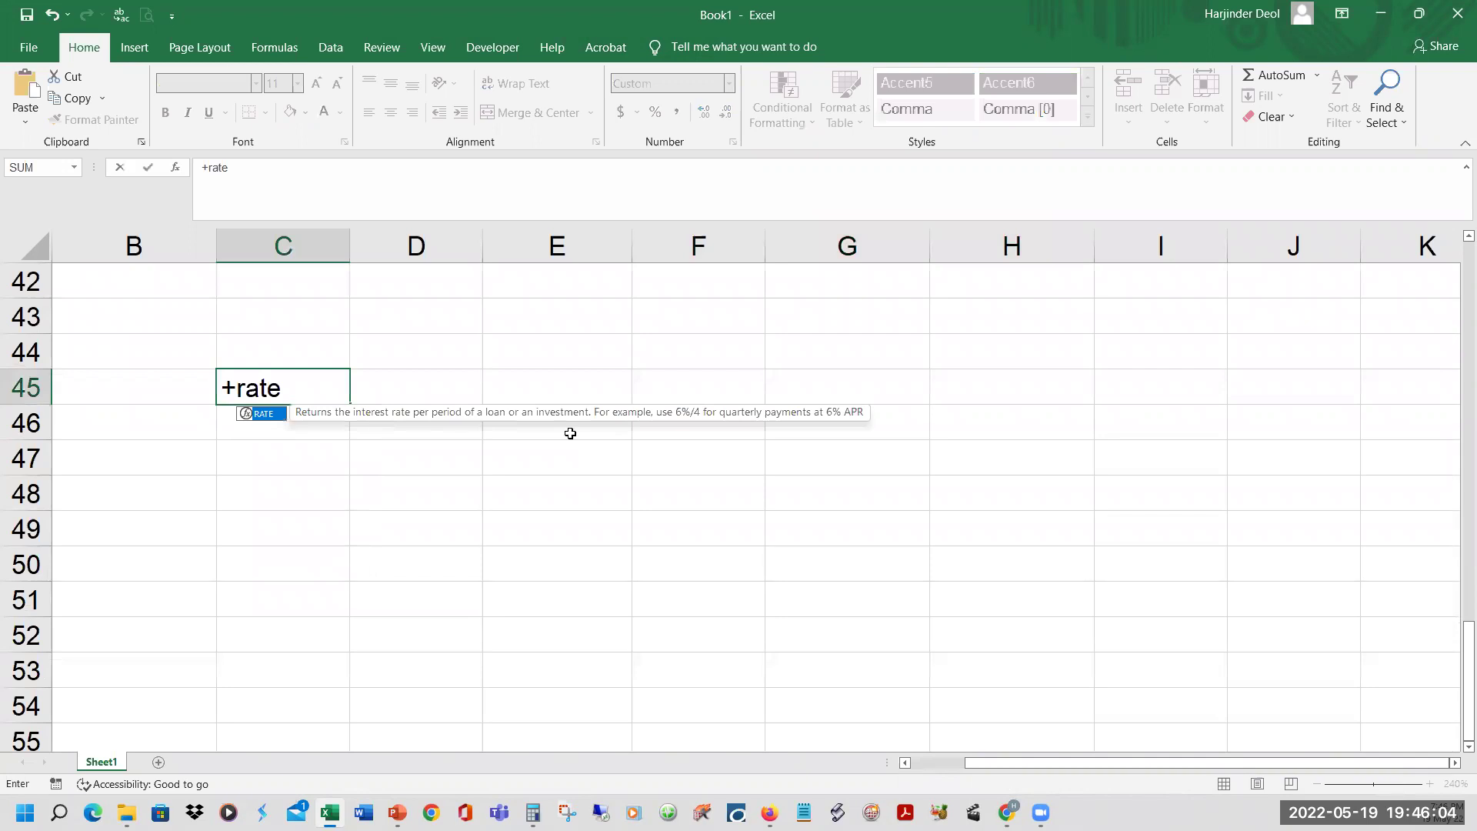
type("(")
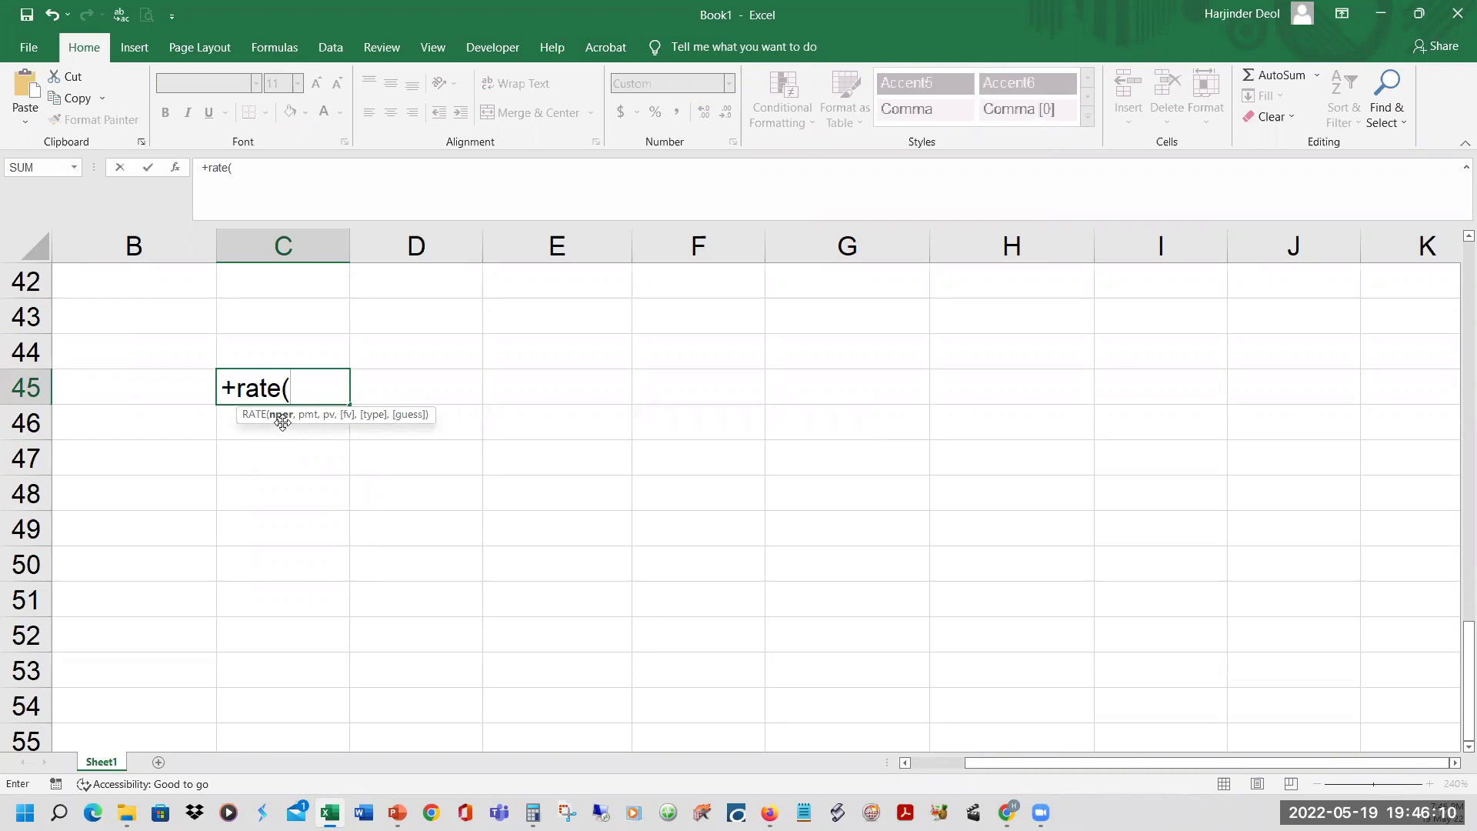
type("10,")
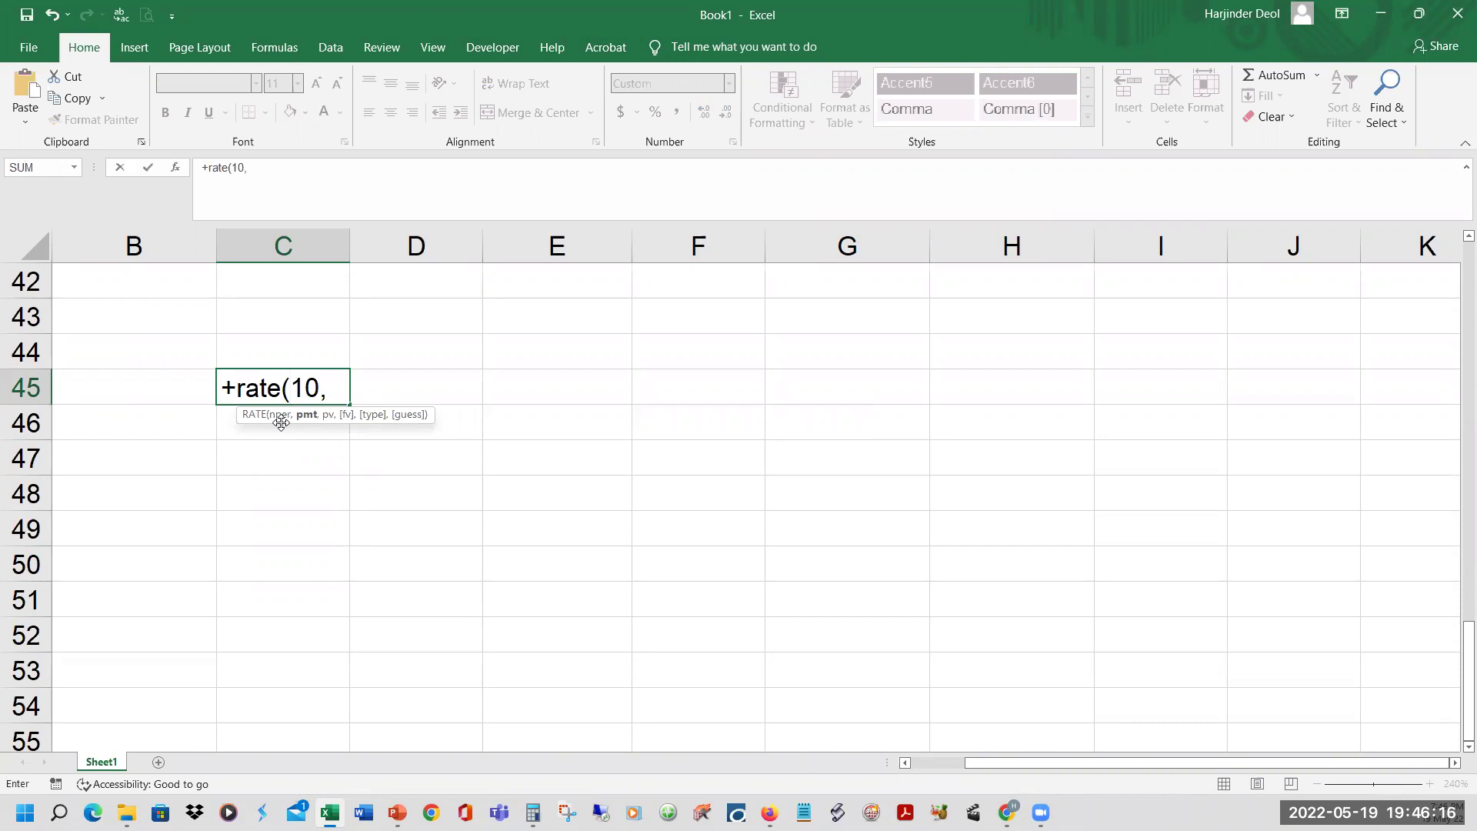
type("-210000,")
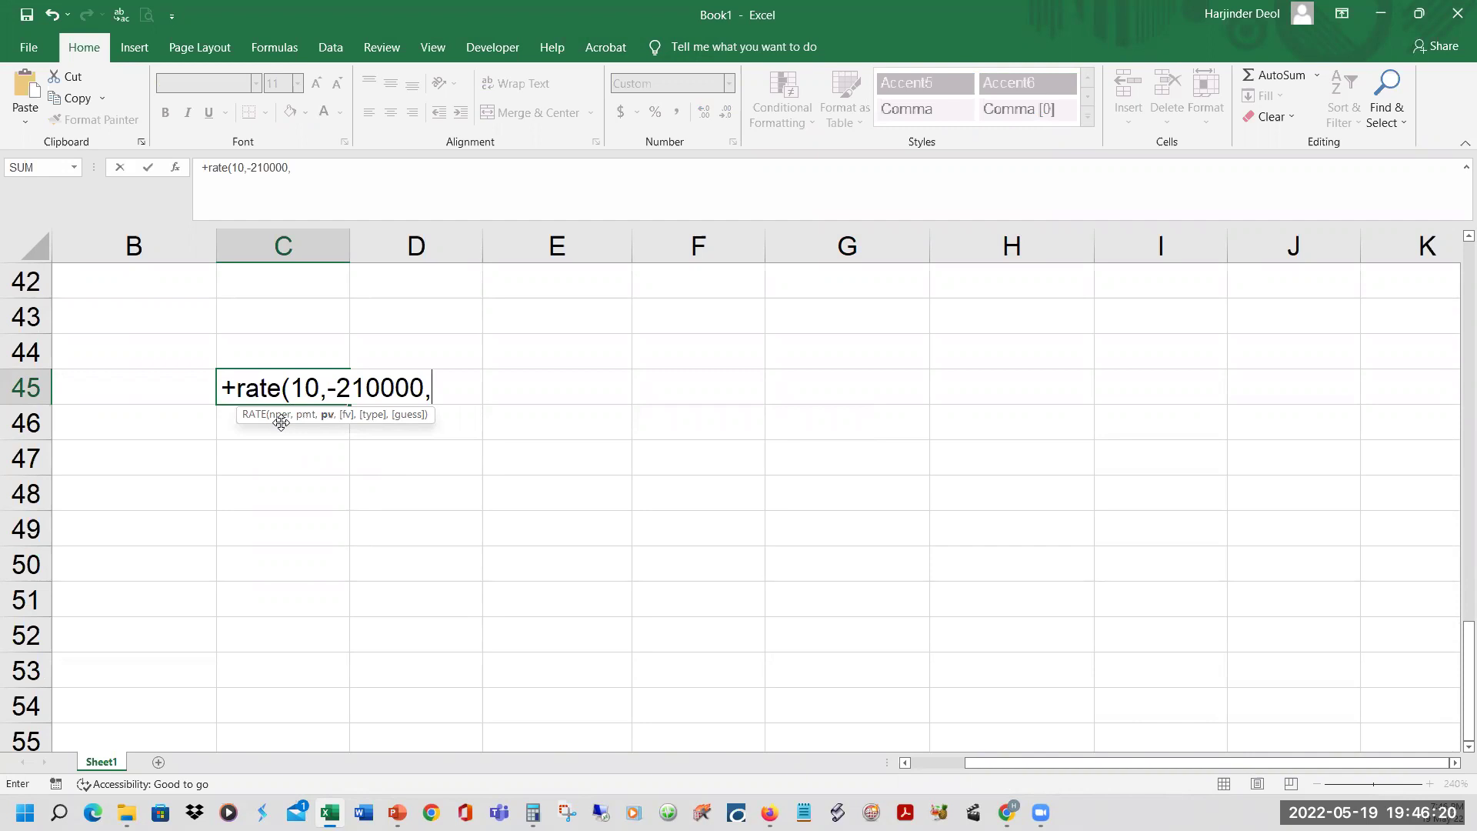
type("2011446,")
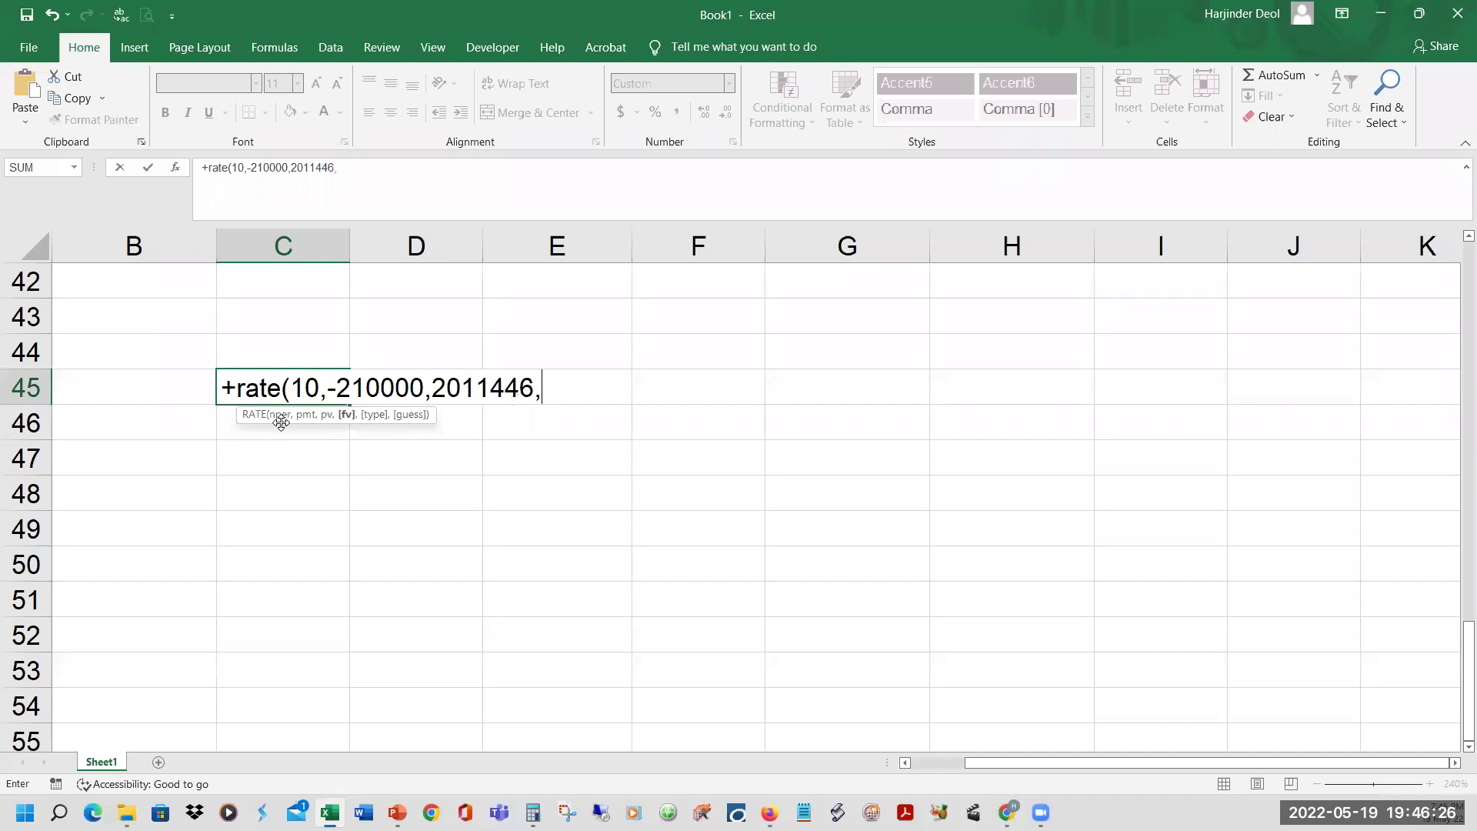
type("-2000000")
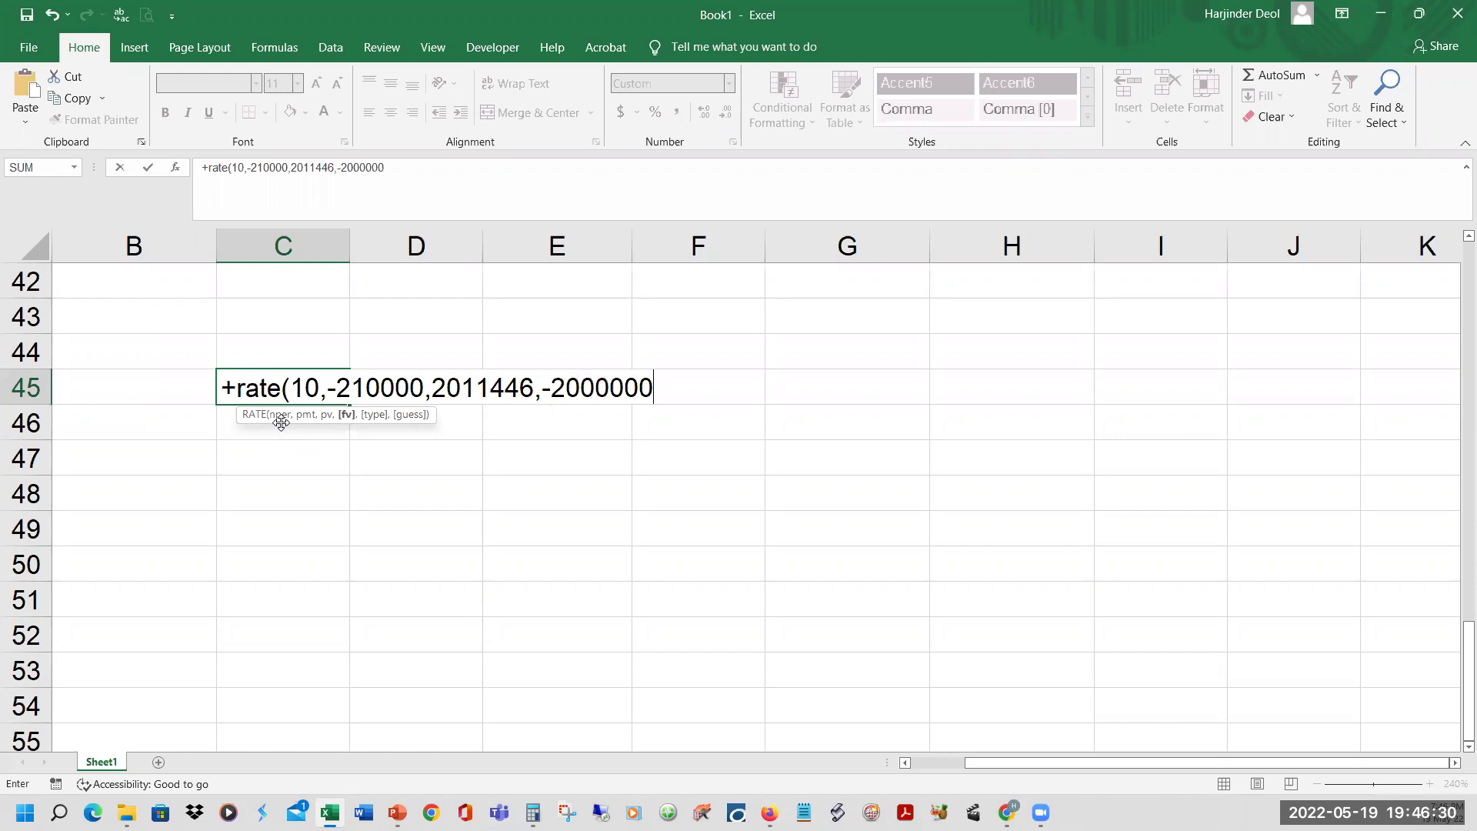
key("Return")
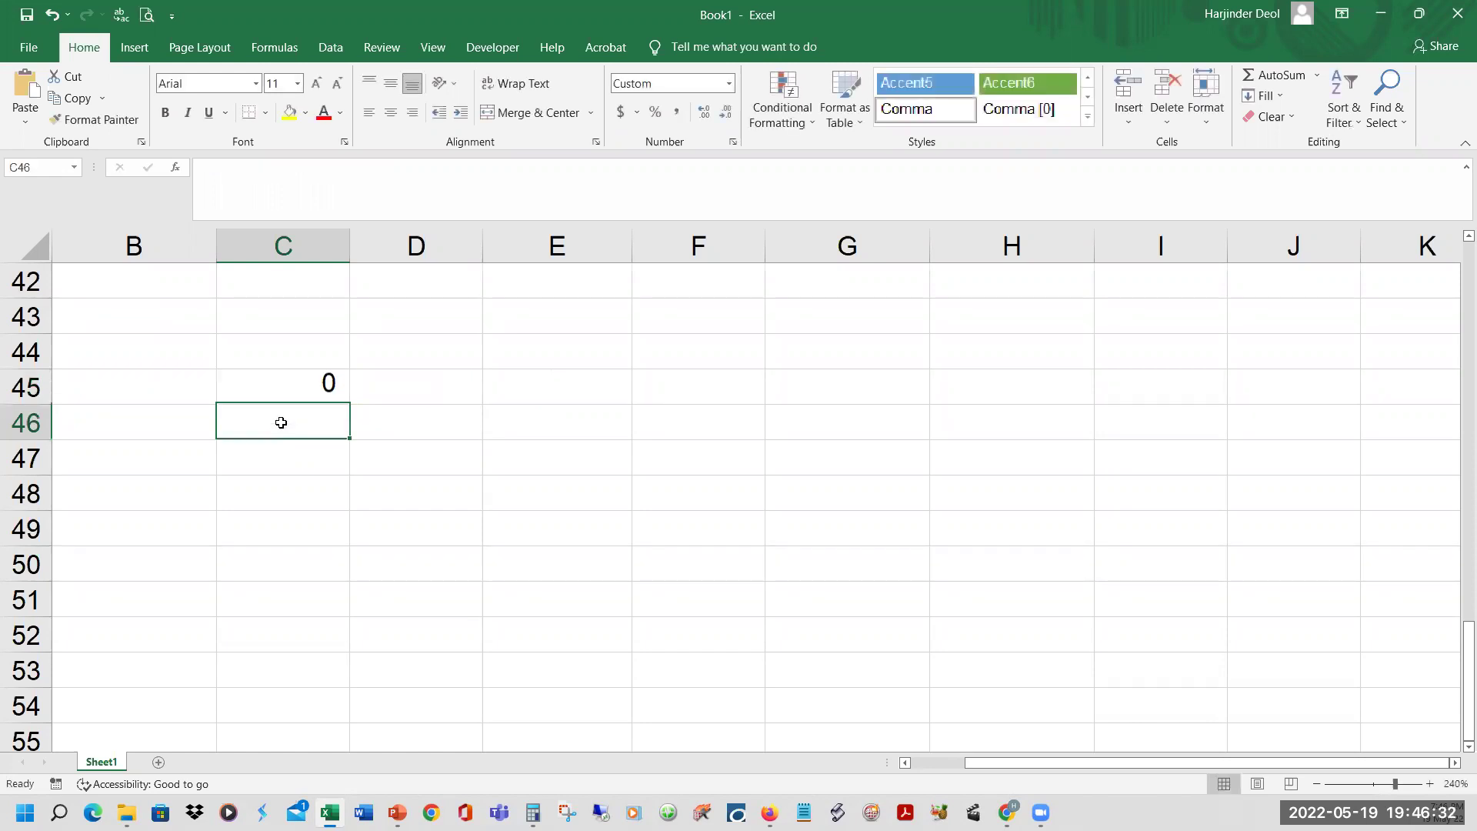
Format the rate in C45 as a percentage and extend it to 19 decimal places.
key("Up")
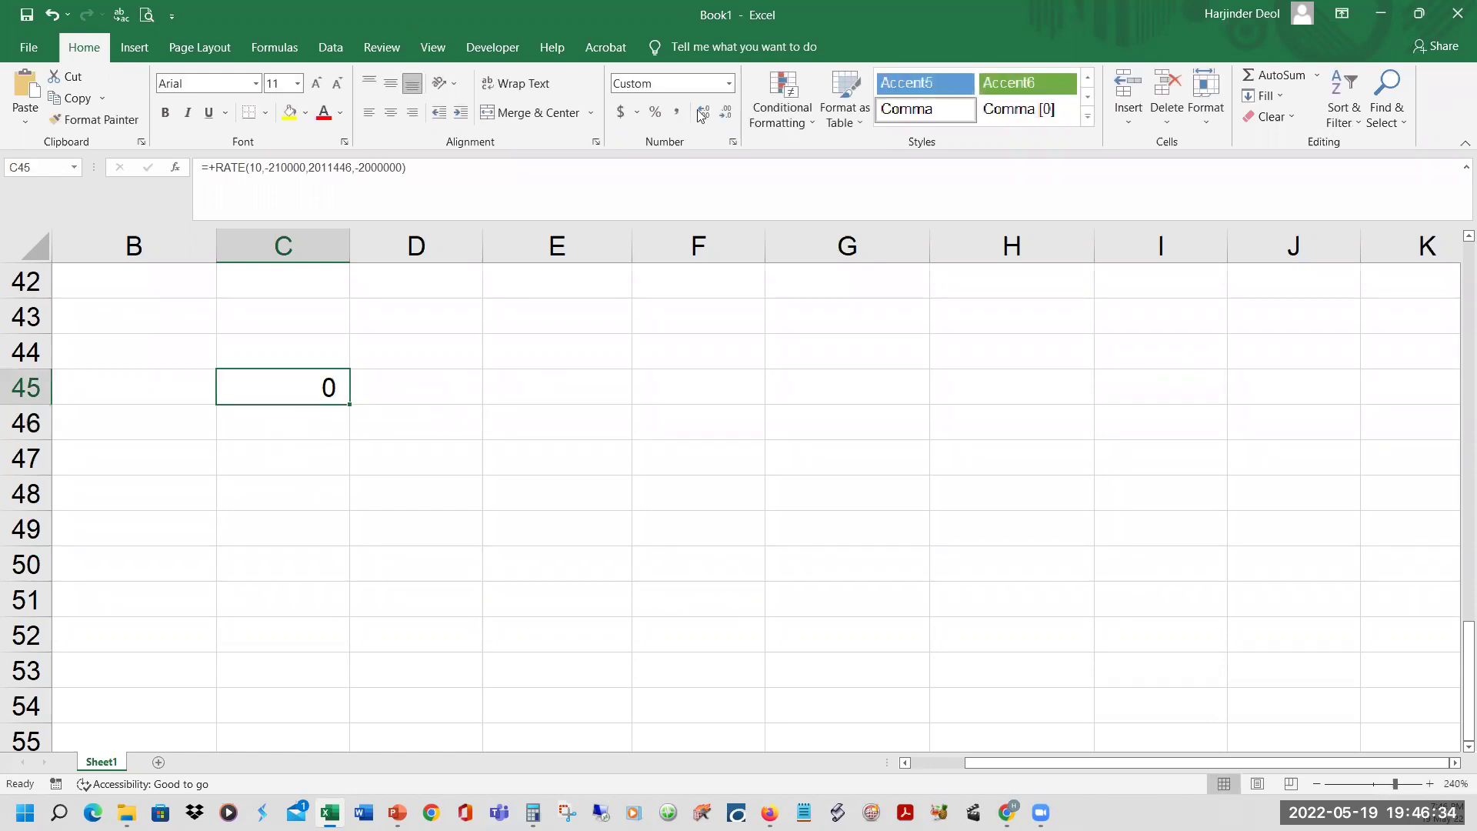
left_click(655, 113)
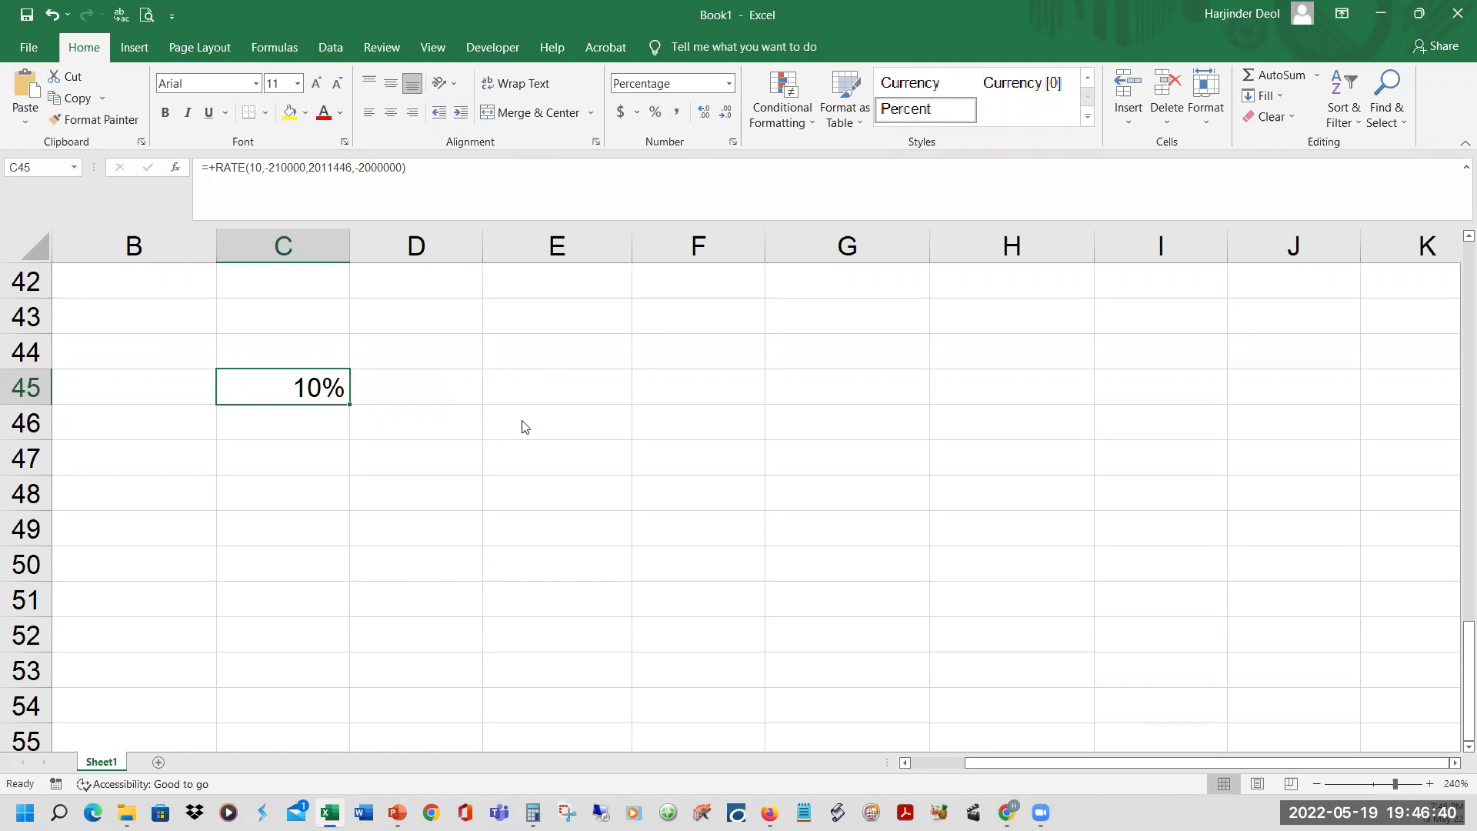
left_click(707, 116)
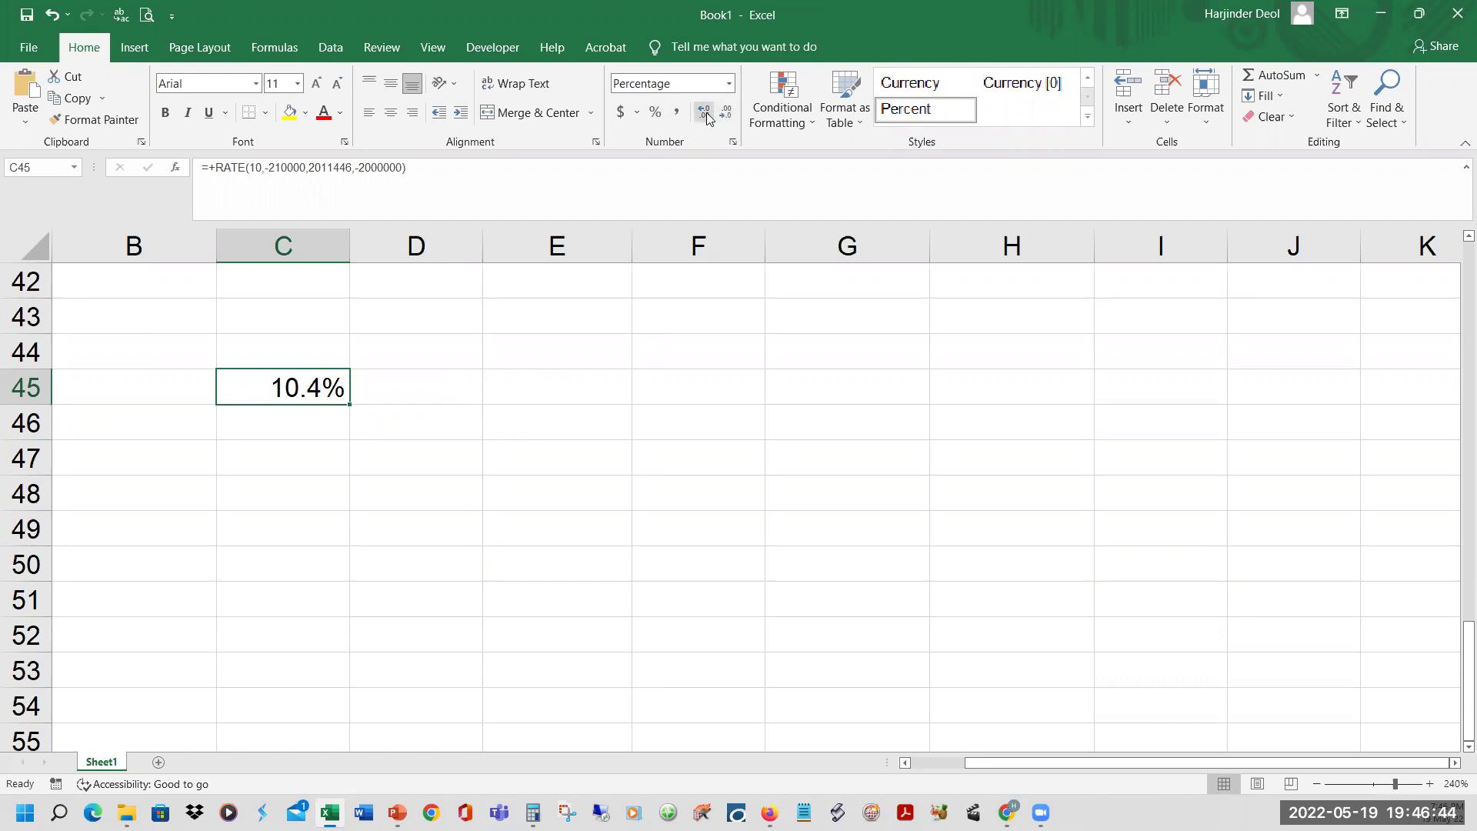
left_click(707, 116)
left_click(707, 116)
left_click(707, 116)
left_click(707, 115)
left_click(707, 116)
left_click(707, 116)
left_click(707, 116)
left_click(707, 116)
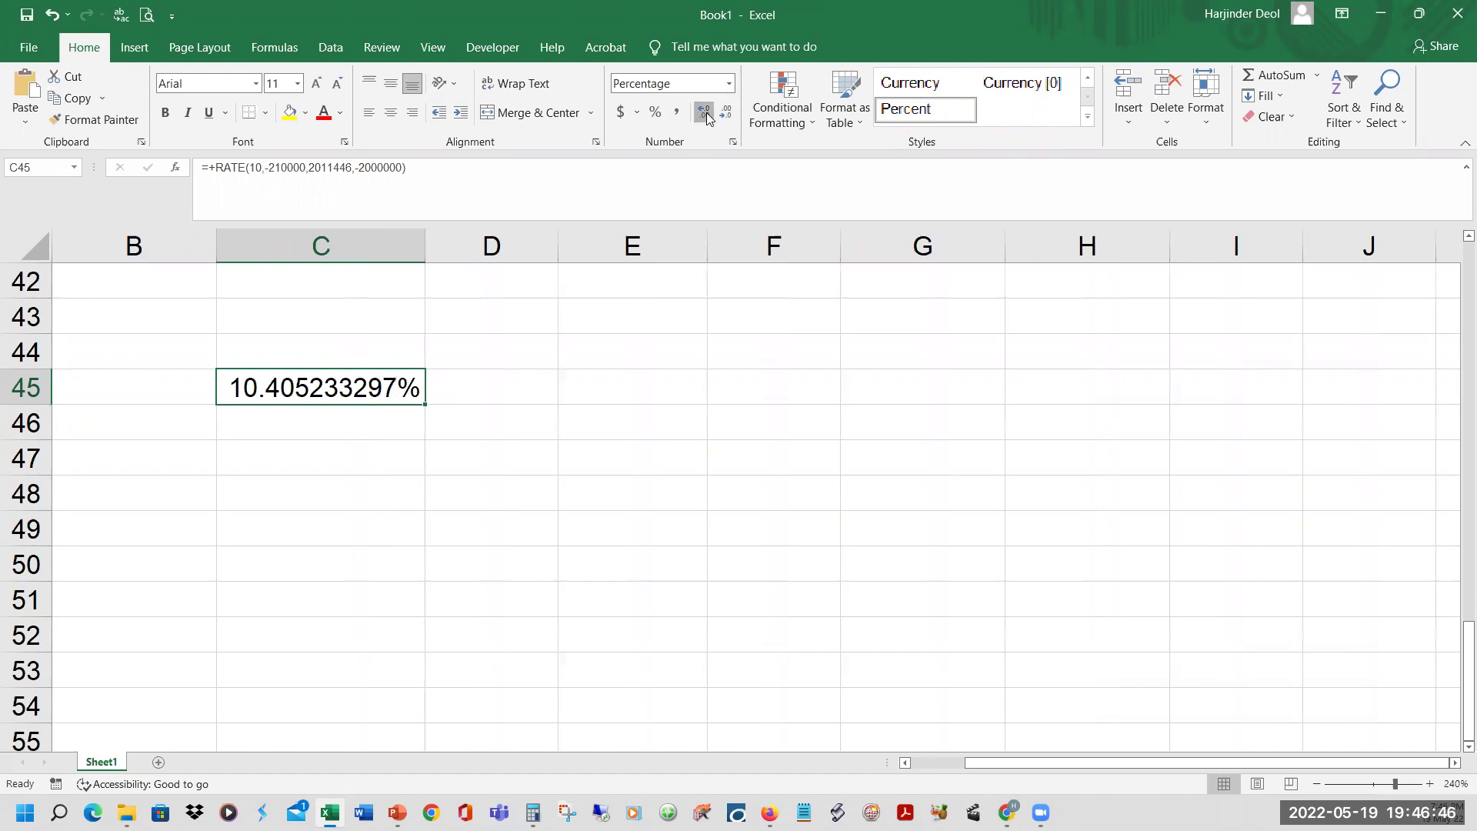
left_click(707, 115)
left_click(708, 115)
left_click(707, 115)
left_click(707, 116)
left_click(708, 116)
double_click(707, 115)
double_click(707, 115)
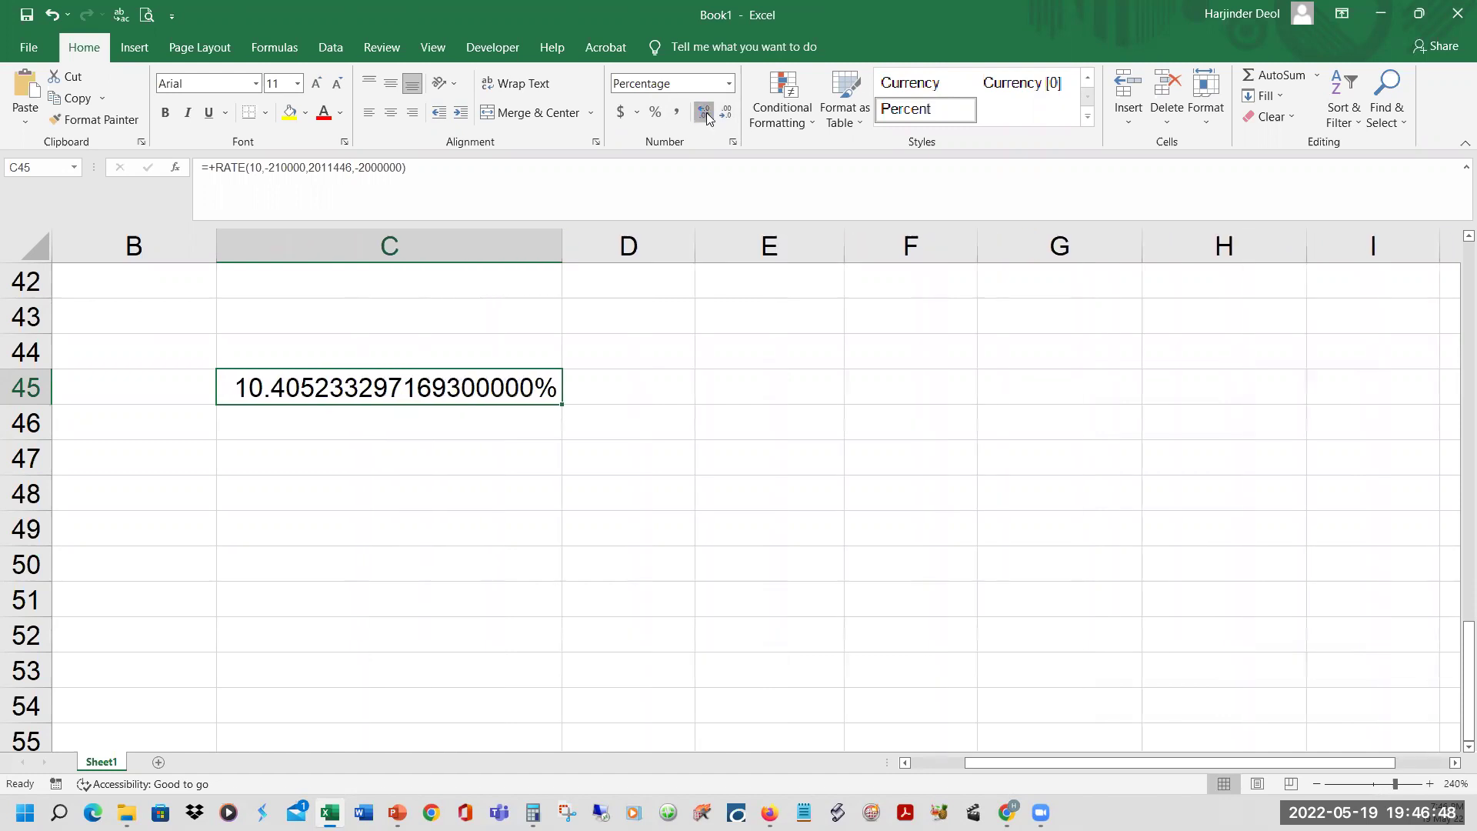
left_click(707, 115)
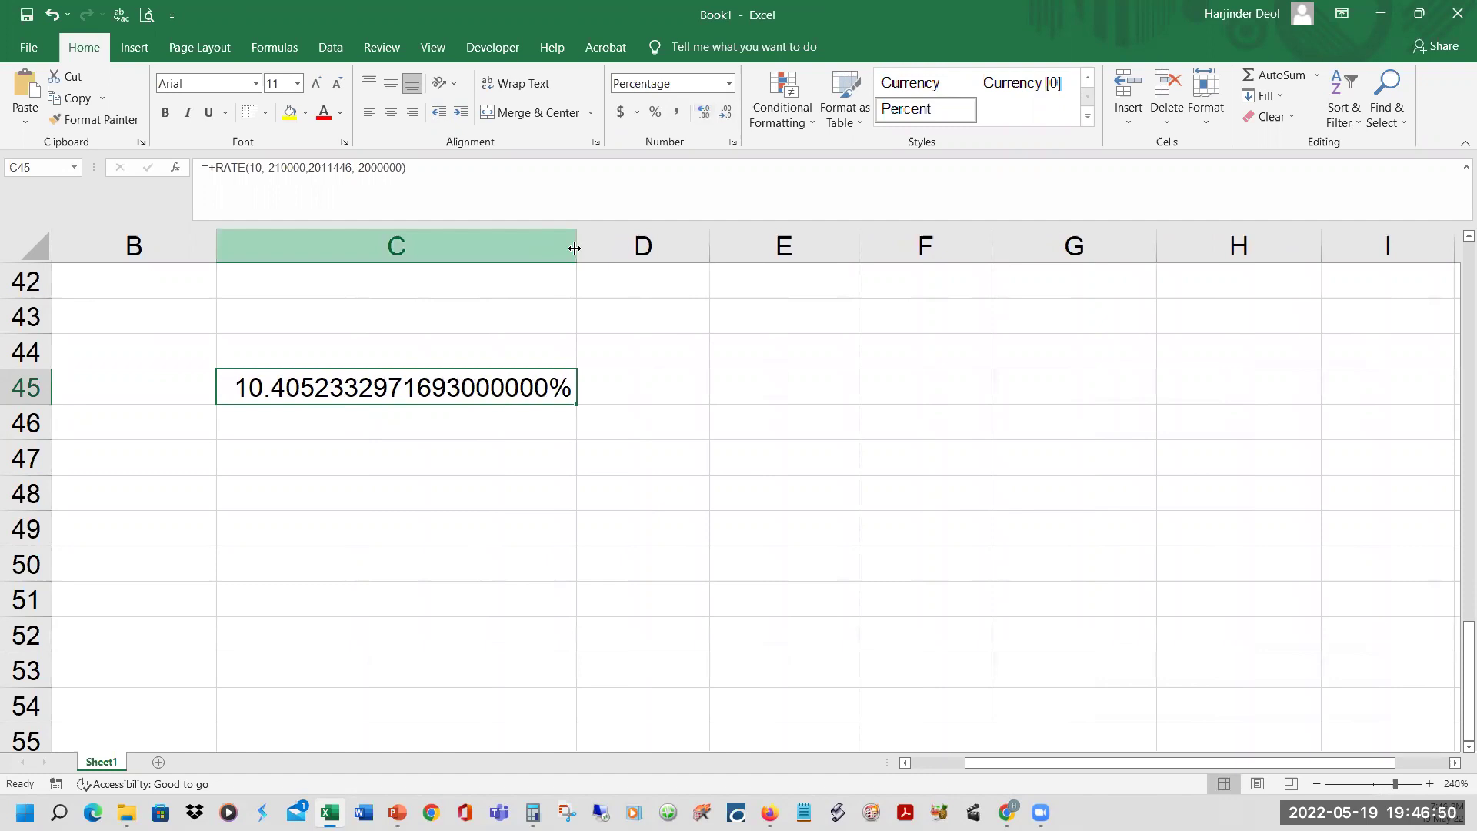
Narrow column C and reduce the percentage in C45 to four decimal places.
left_click_drag(582, 250, 402, 258)
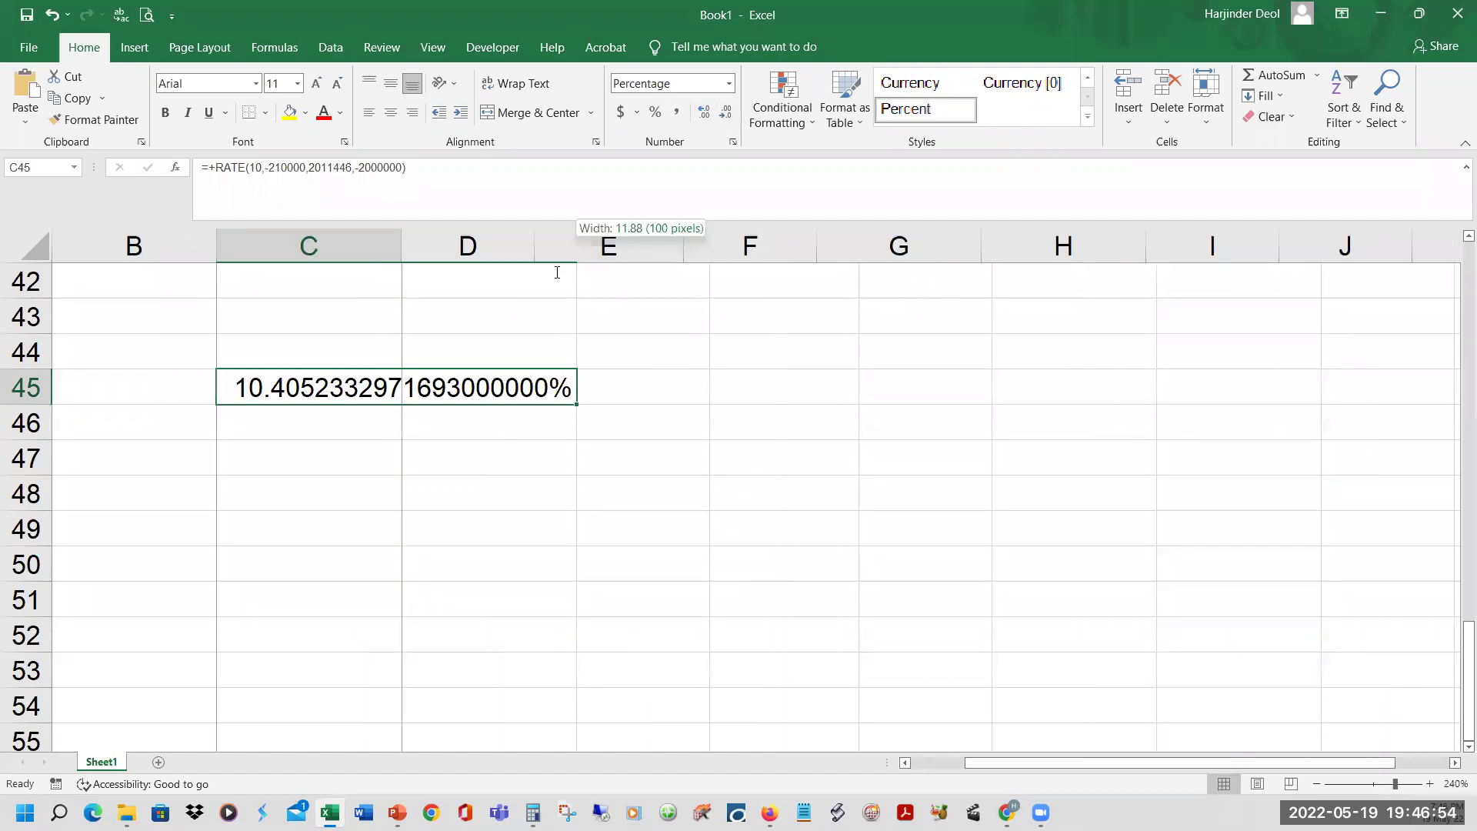
left_click_drag(557, 273, 558, 273)
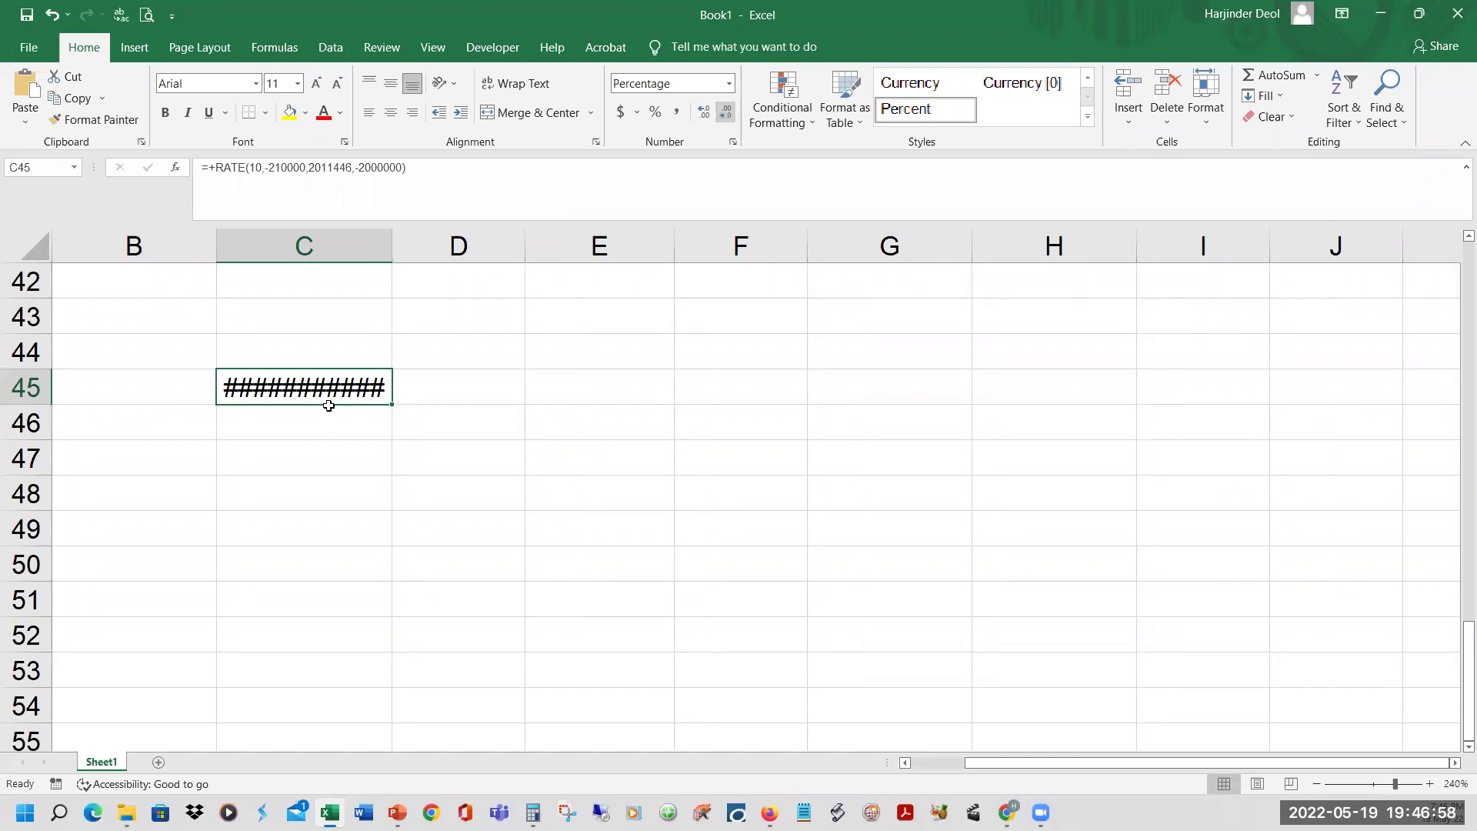
key("Down")
key("Down")
key("Up")
key("Up")
left_click(531, 176)
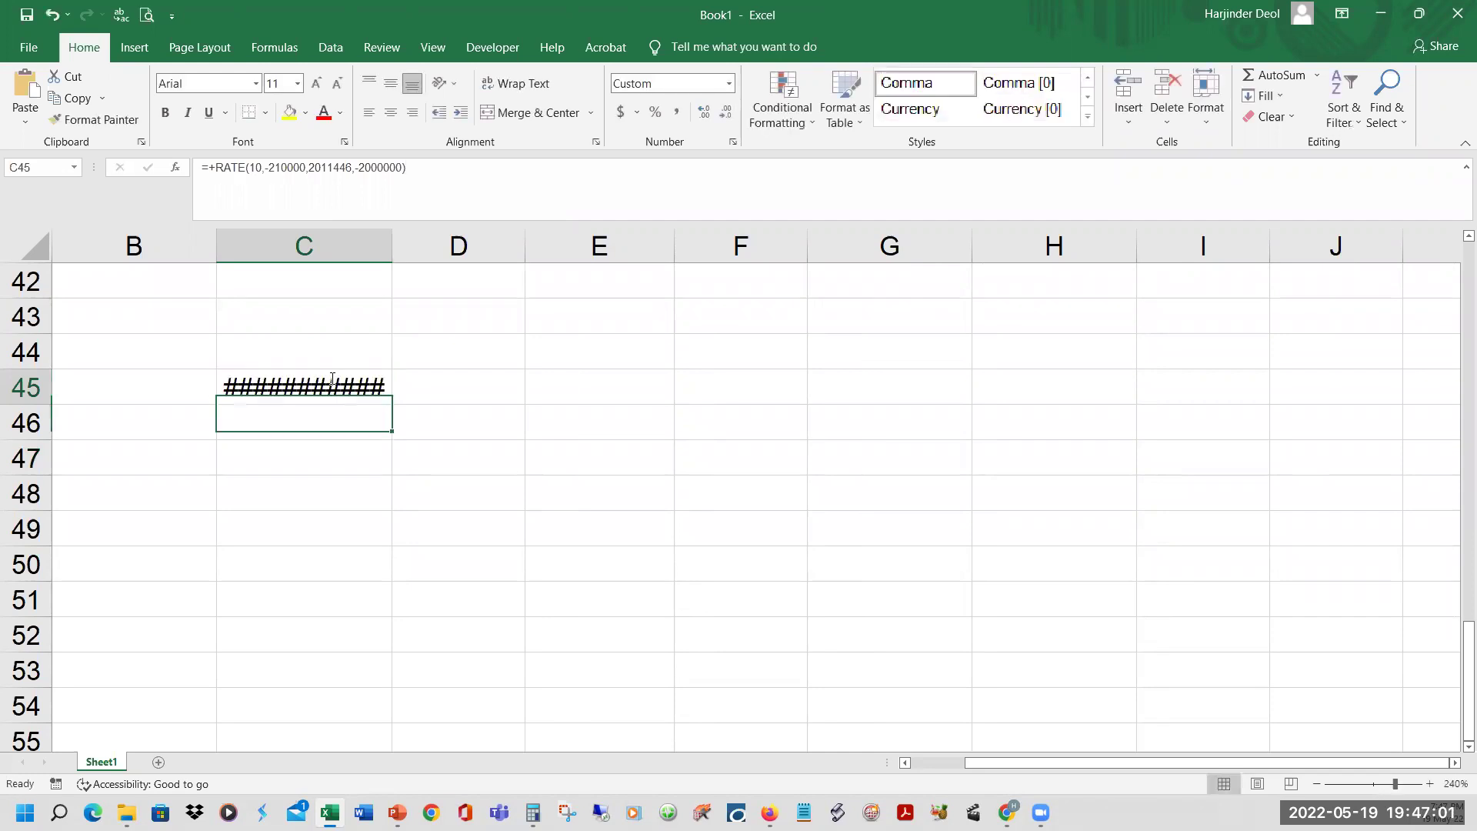
left_click(726, 114)
left_click(725, 114)
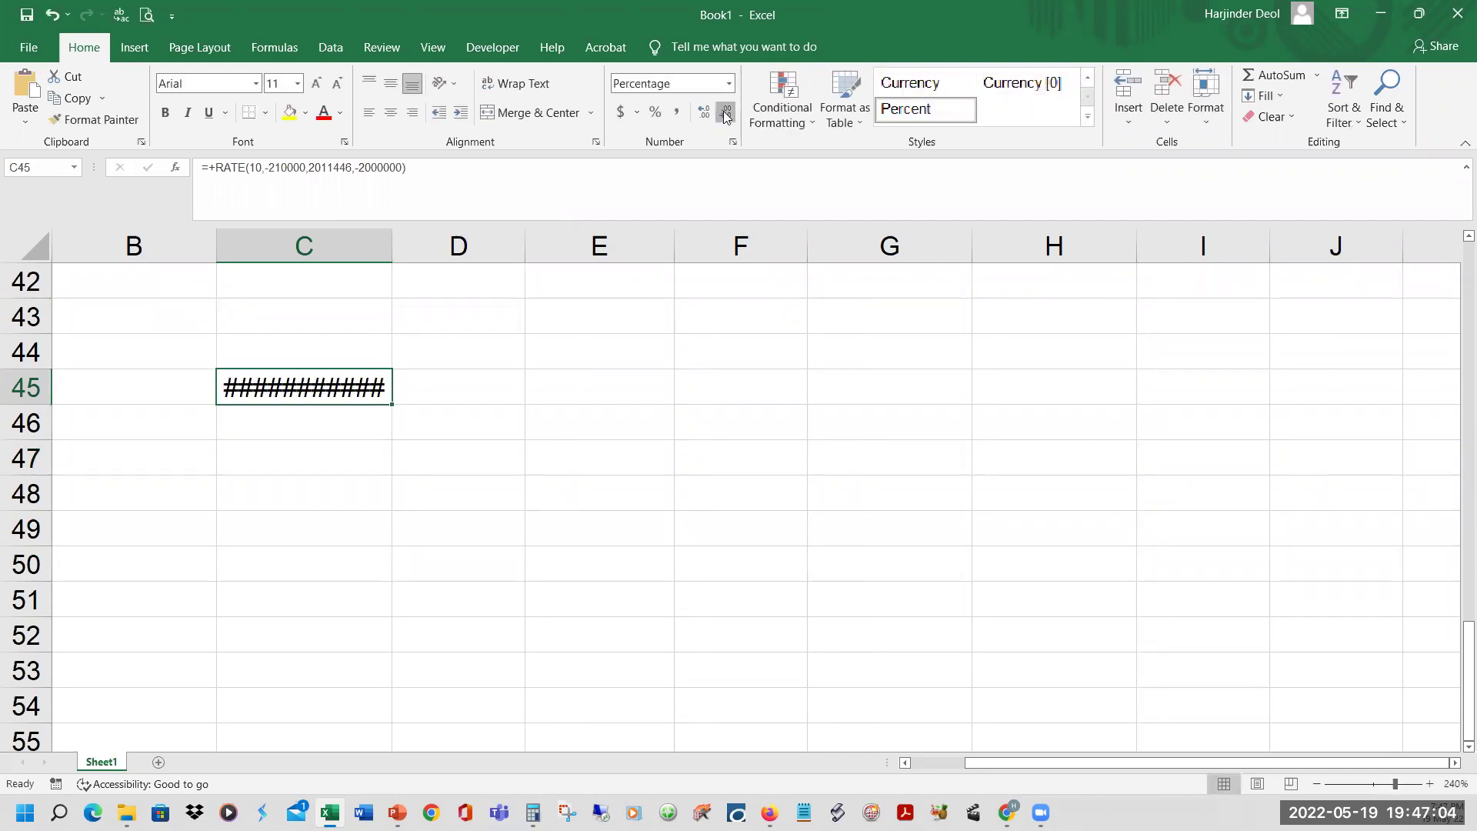
left_click(726, 113)
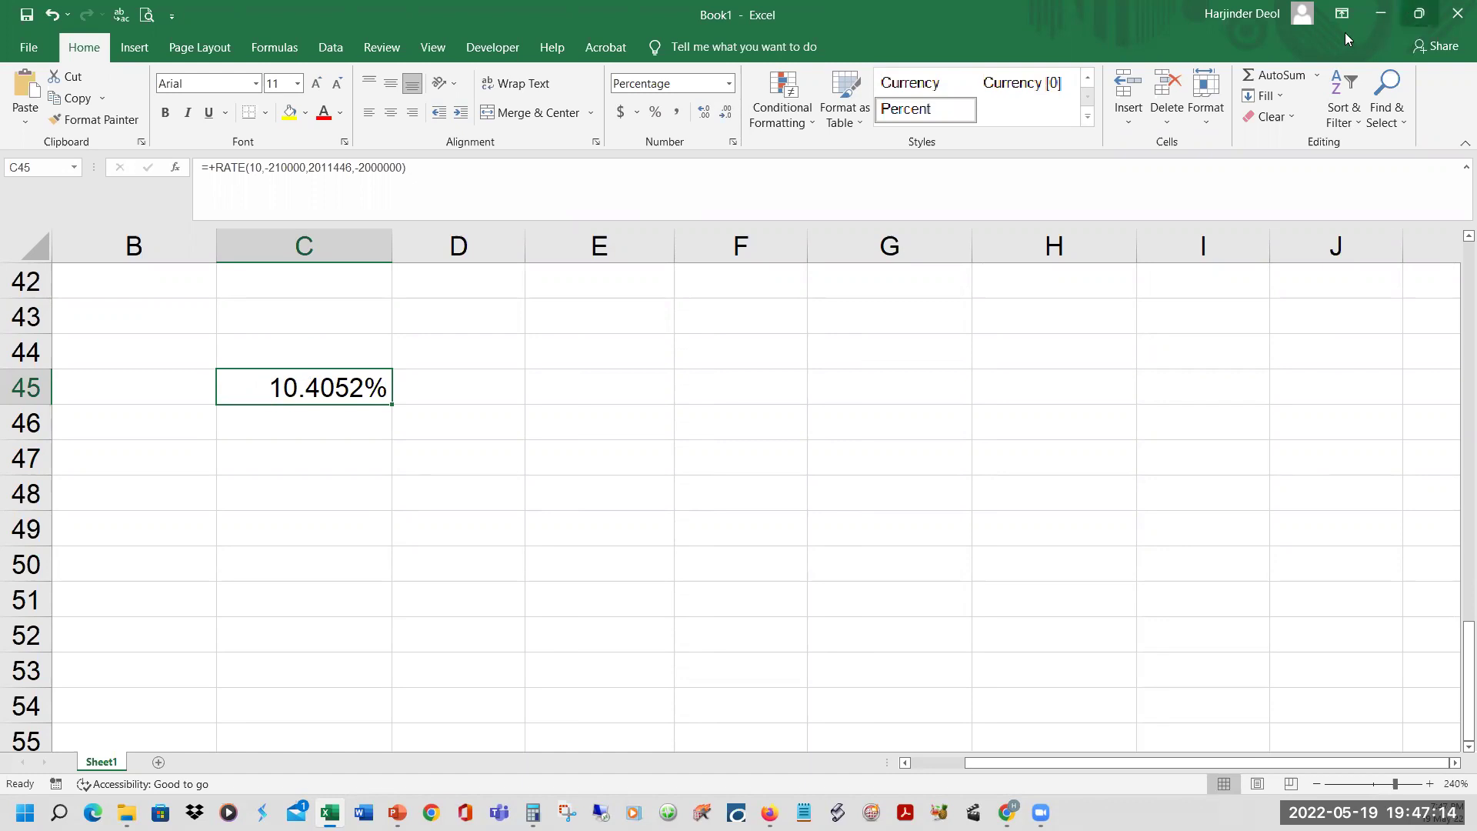
Switch back to the Google Sheets workbook, close the open formula in E40 and reselect that cell to review it.
key("alt+Tab")
key("Return")
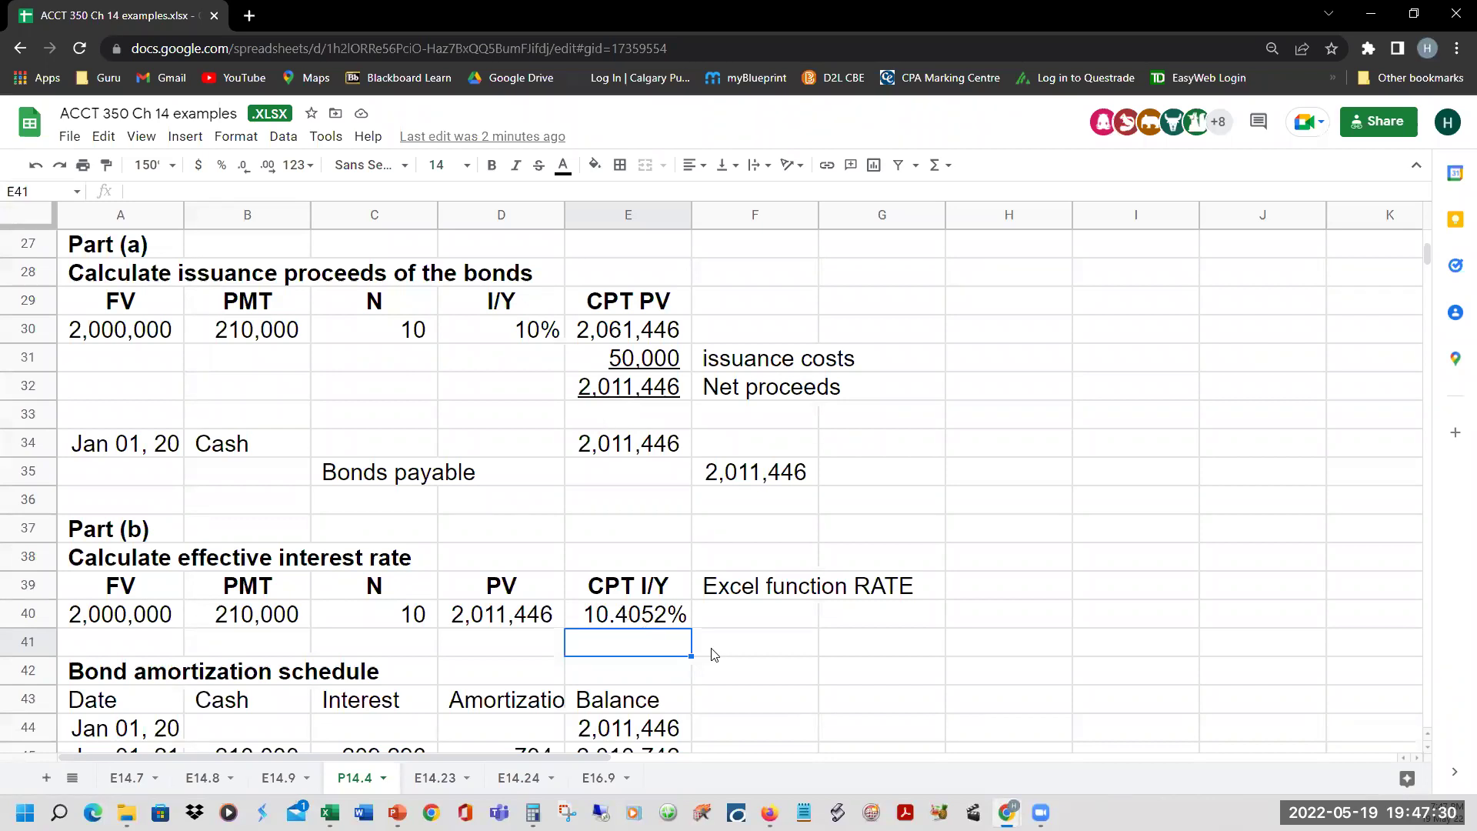
key("Up")
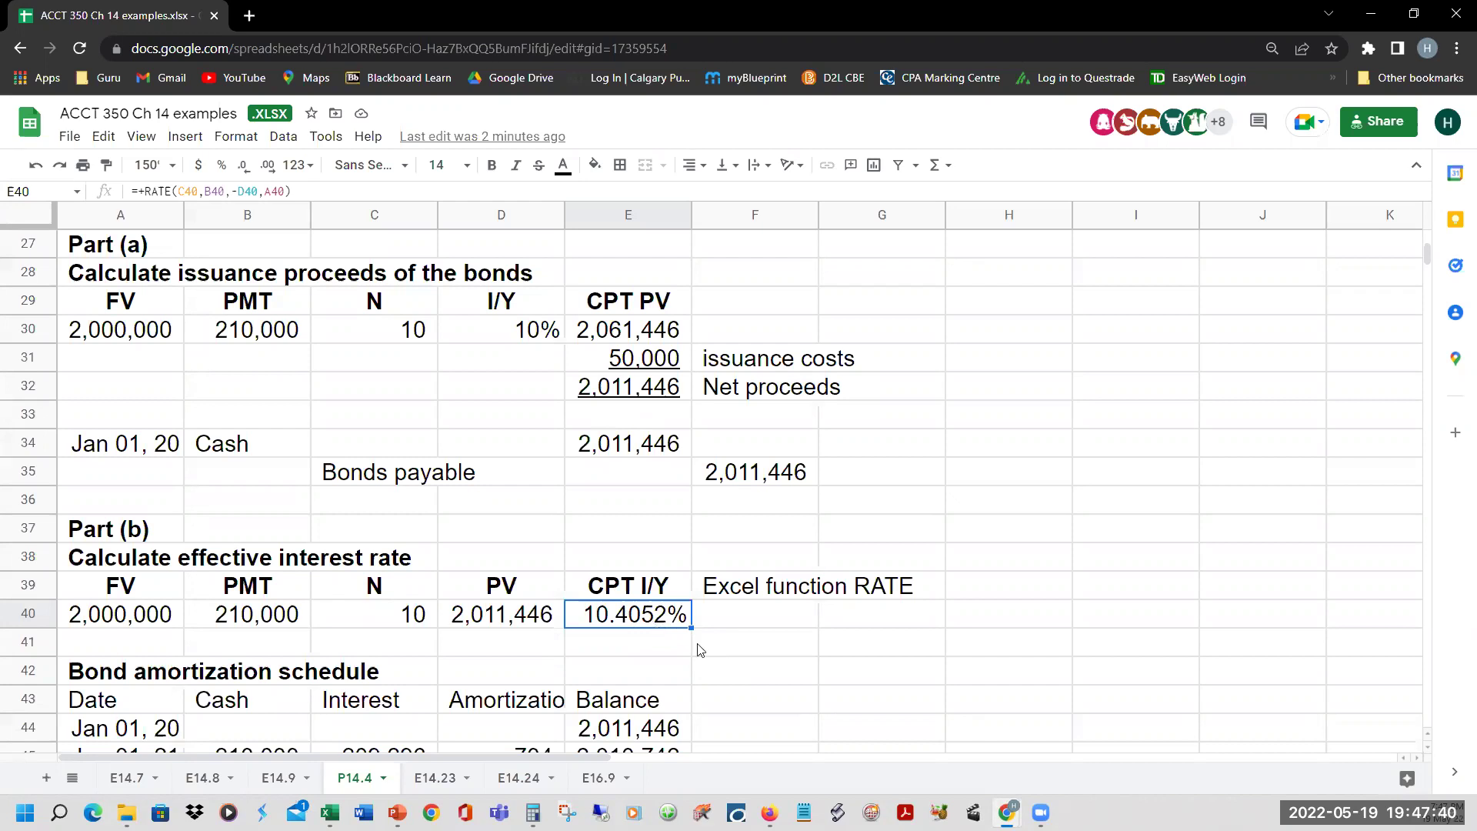
Go to the bond amortization schedule and review the formula of the opening balance in E44.
left_click(798, 683)
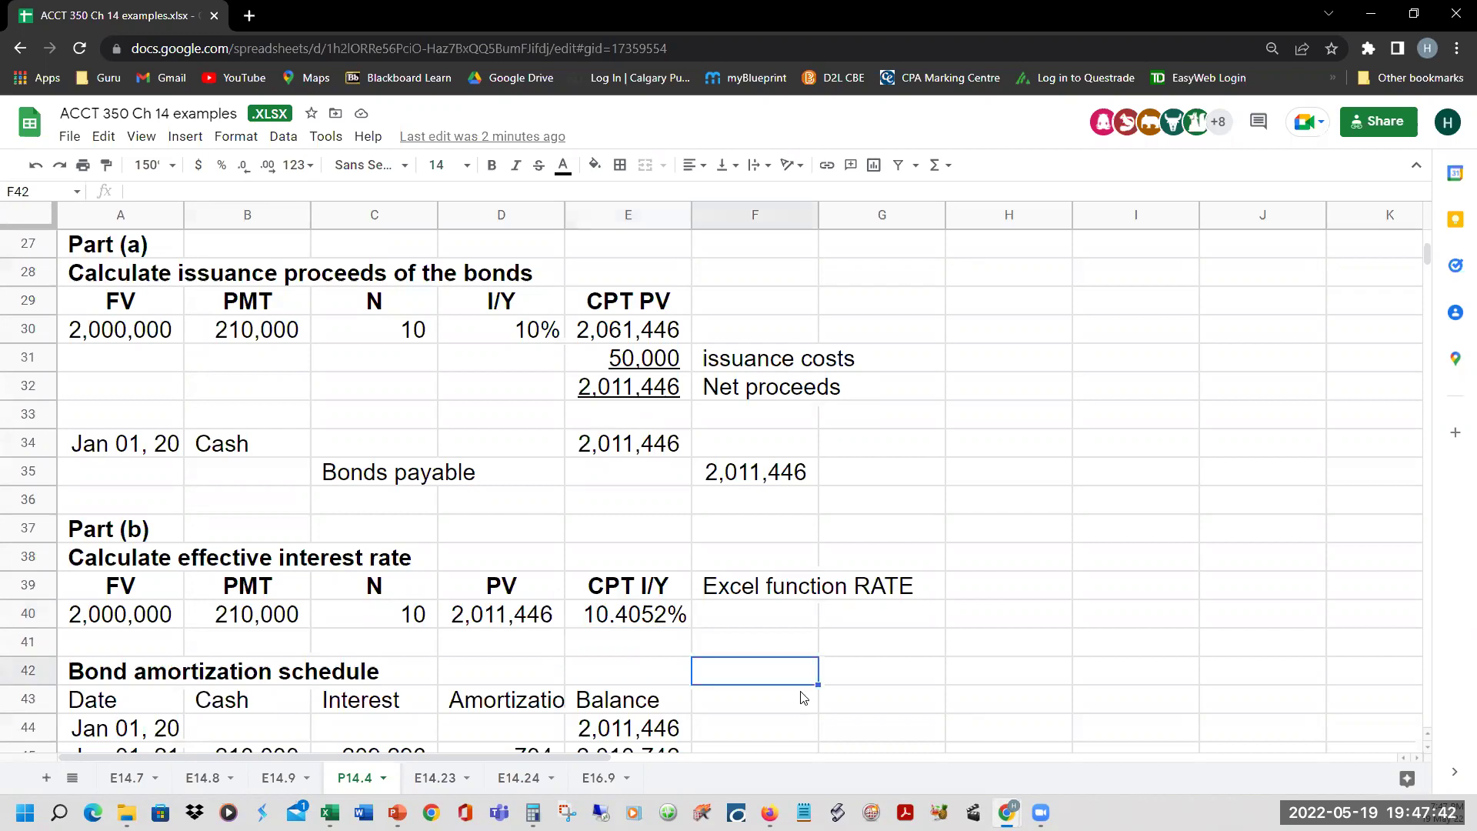
scroll(802, 692, "down", 3)
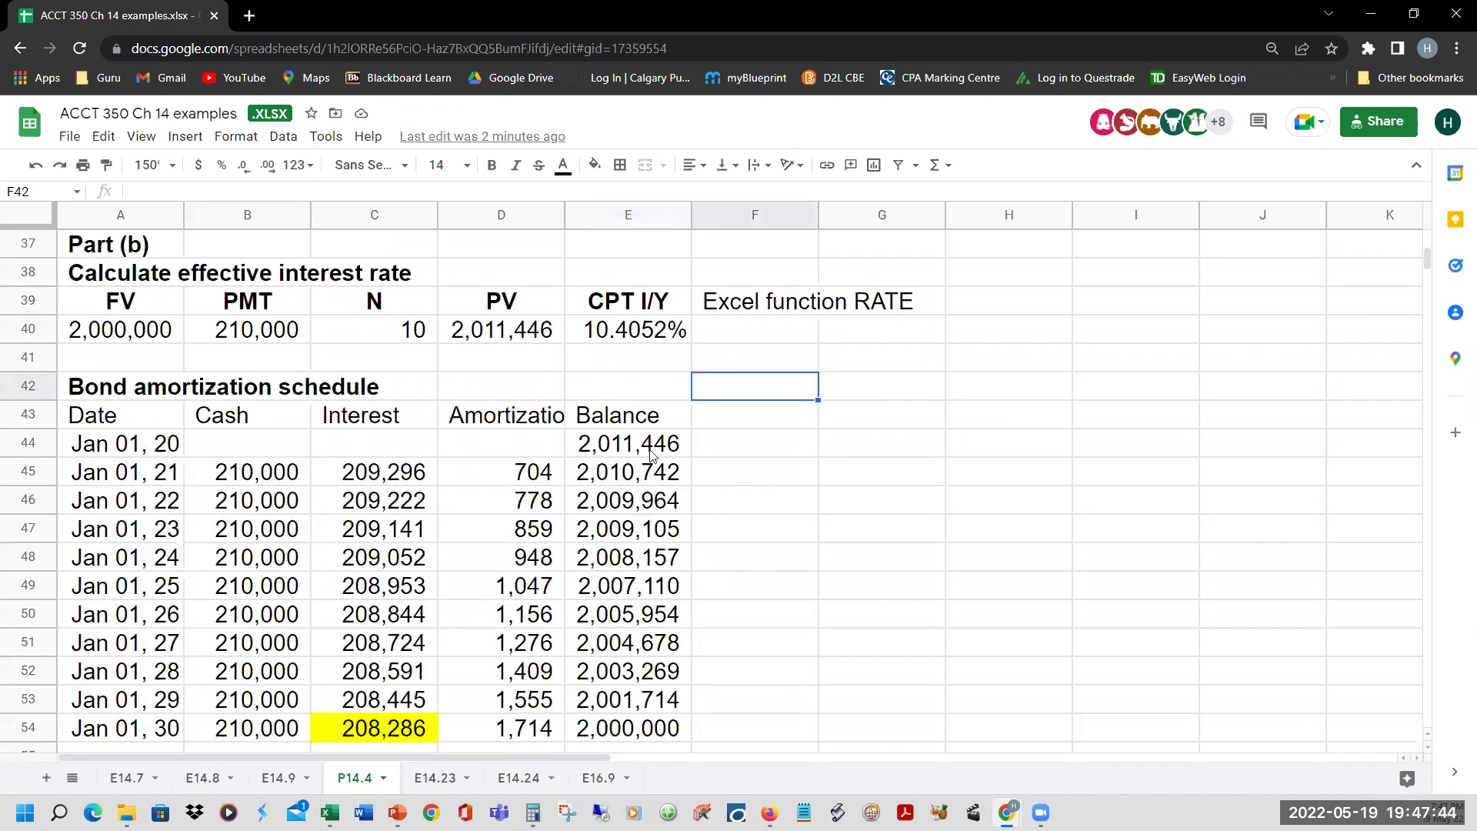
left_click(678, 446)
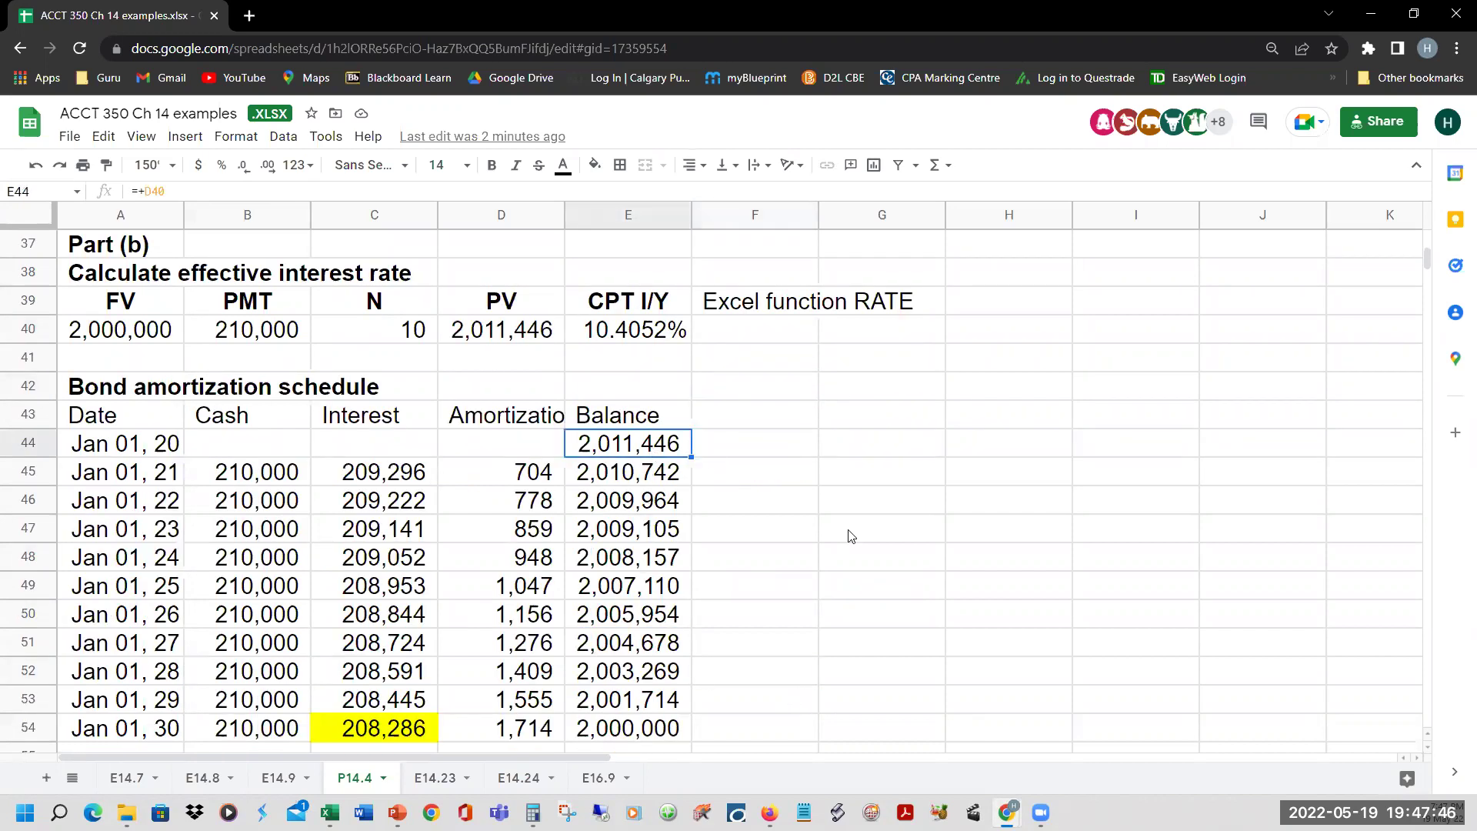
scroll(718, 406, "up", 2)
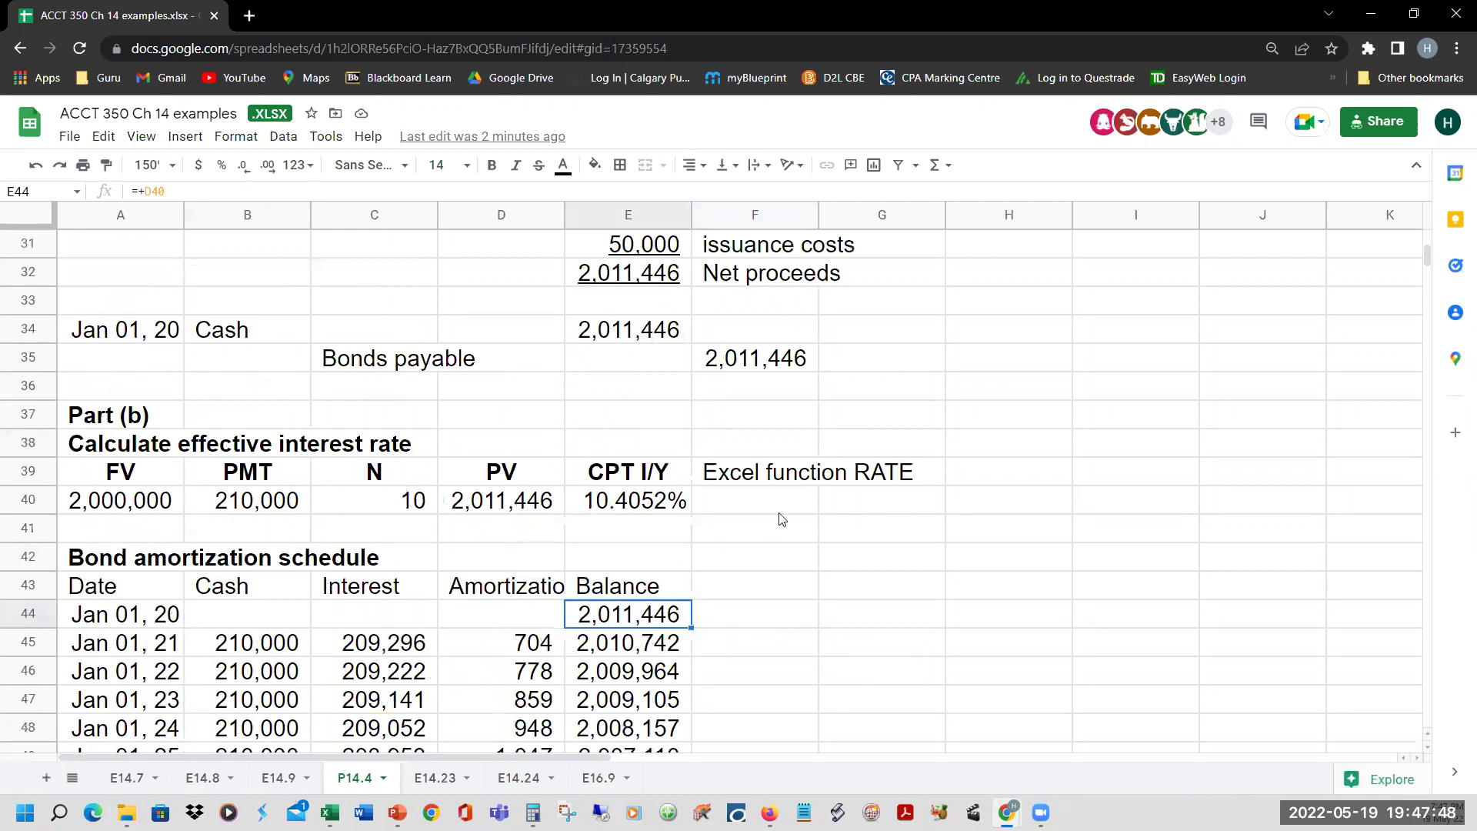
scroll(146, 604, "down", 1)
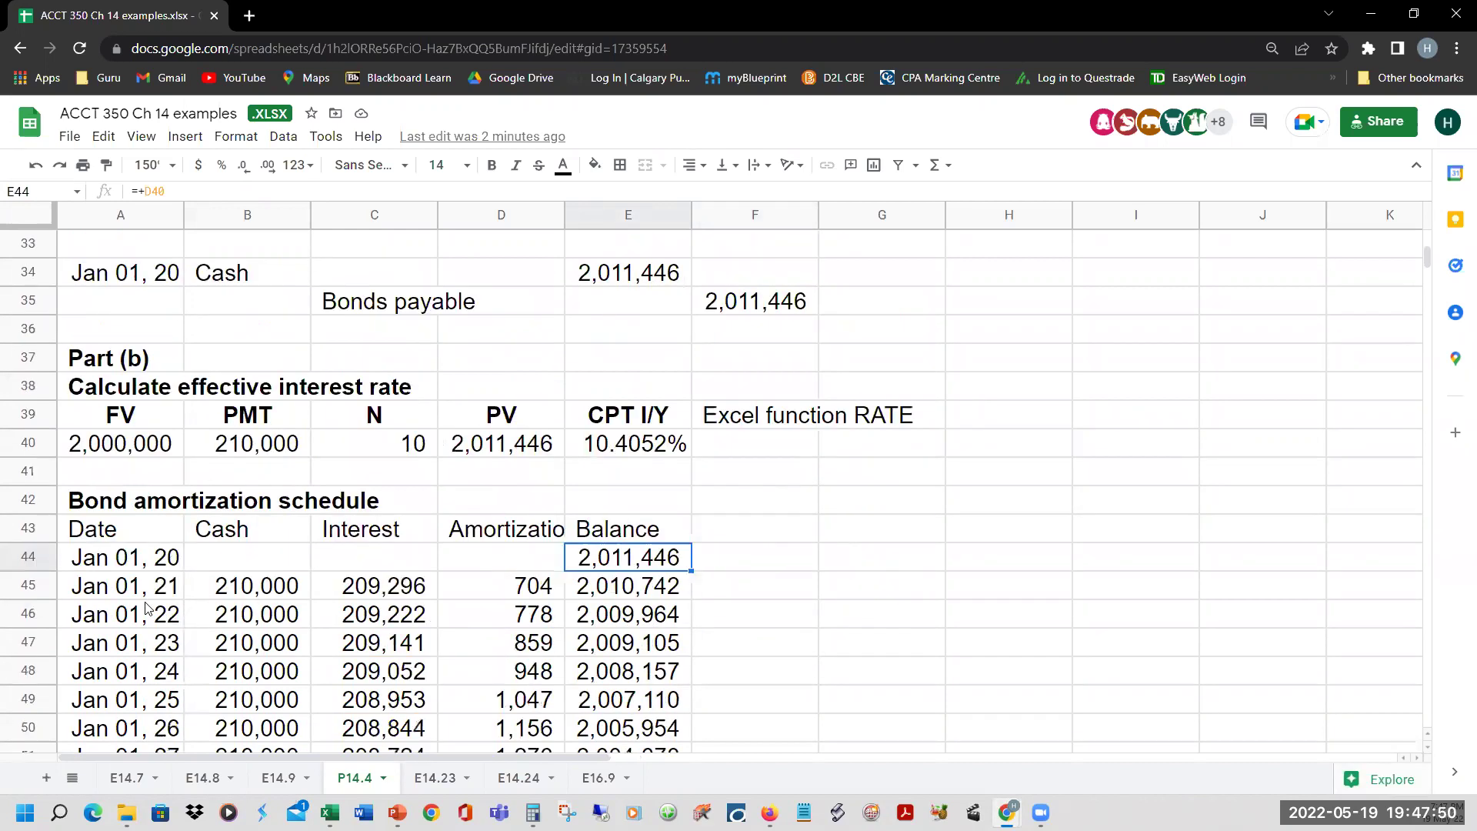
Check the Jan 01, 21 cash payment in B45 and trace it to the PMT cell B40.
left_click(281, 587)
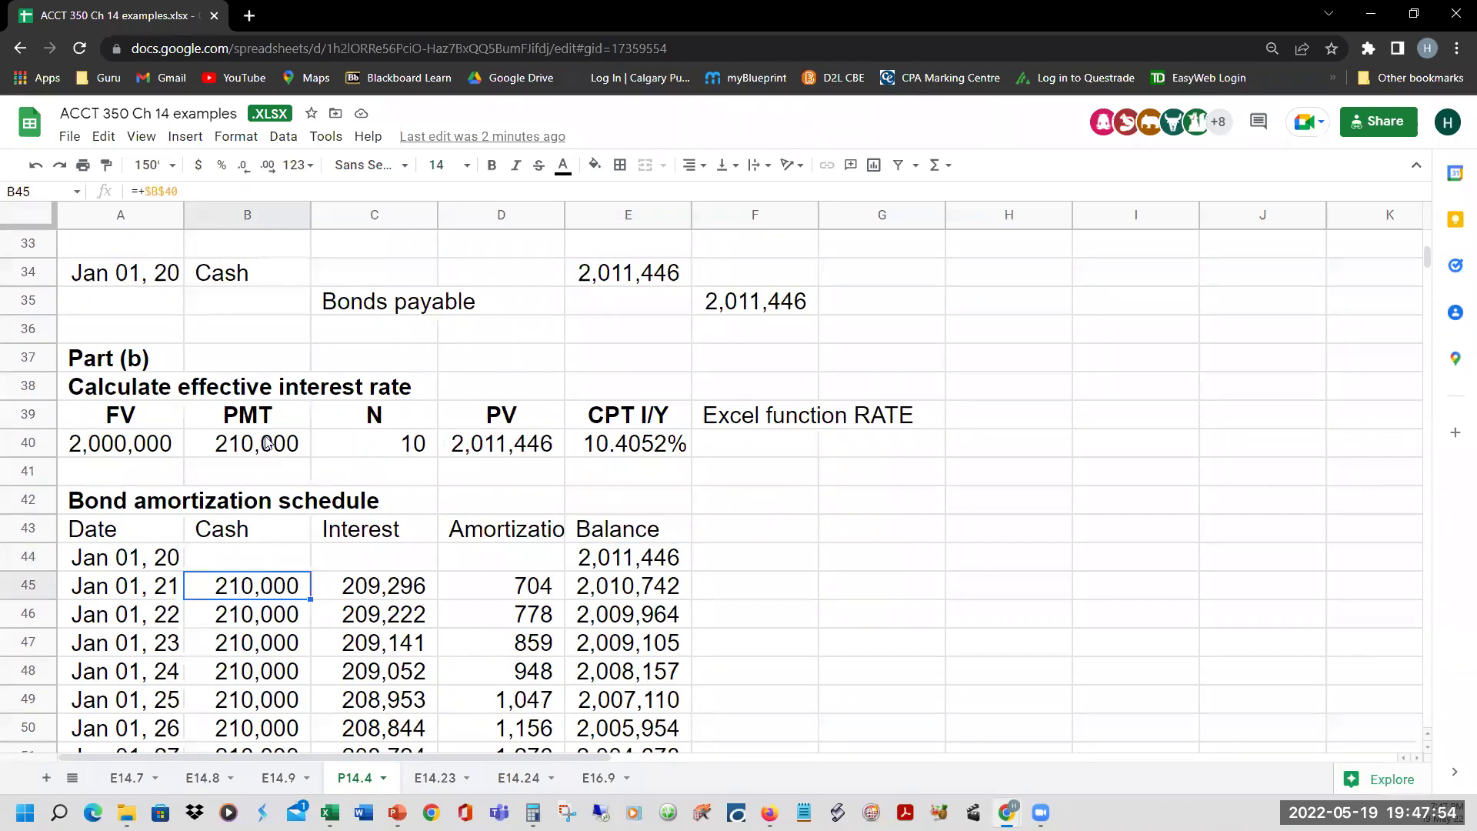
key("Up")
key("Up")
key("Up")
key("Up")
key("Up")
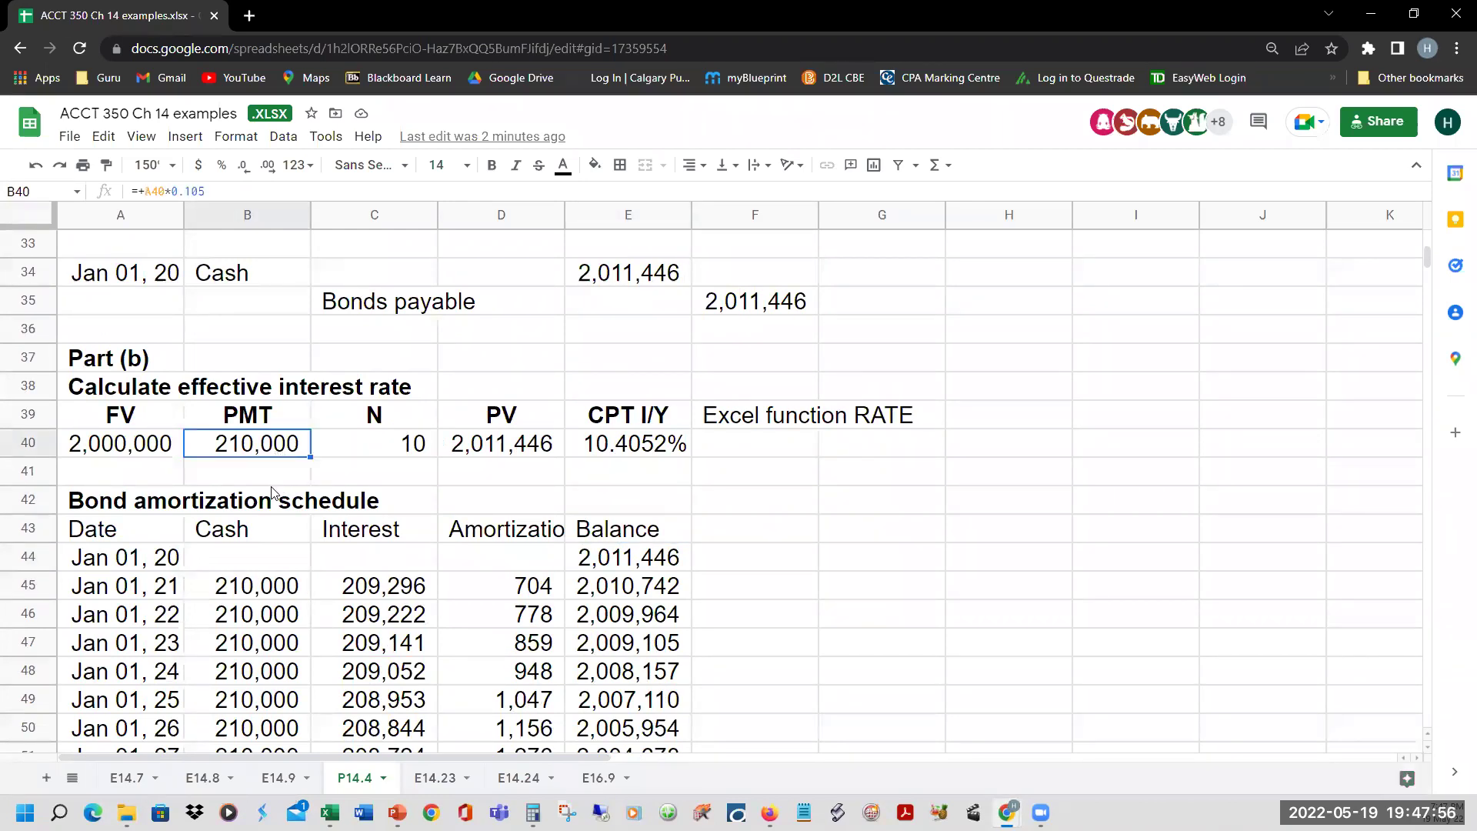
scroll(221, 528, "down", 1)
scroll(242, 485, "down", 1)
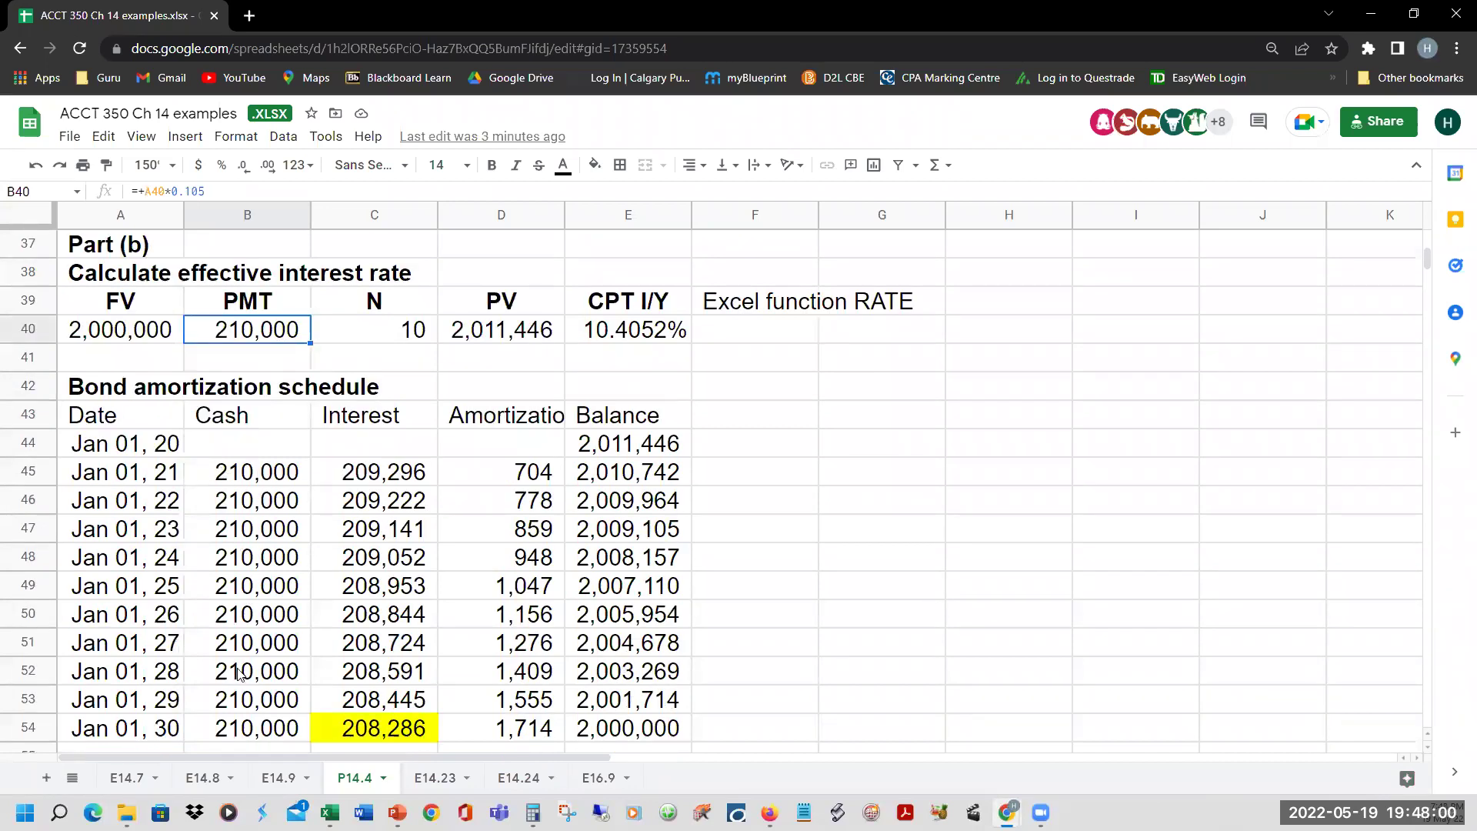
Open the Jan 01, 21 interest formula in C45 to inspect its references, close it and reselect the cell.
left_click(407, 479)
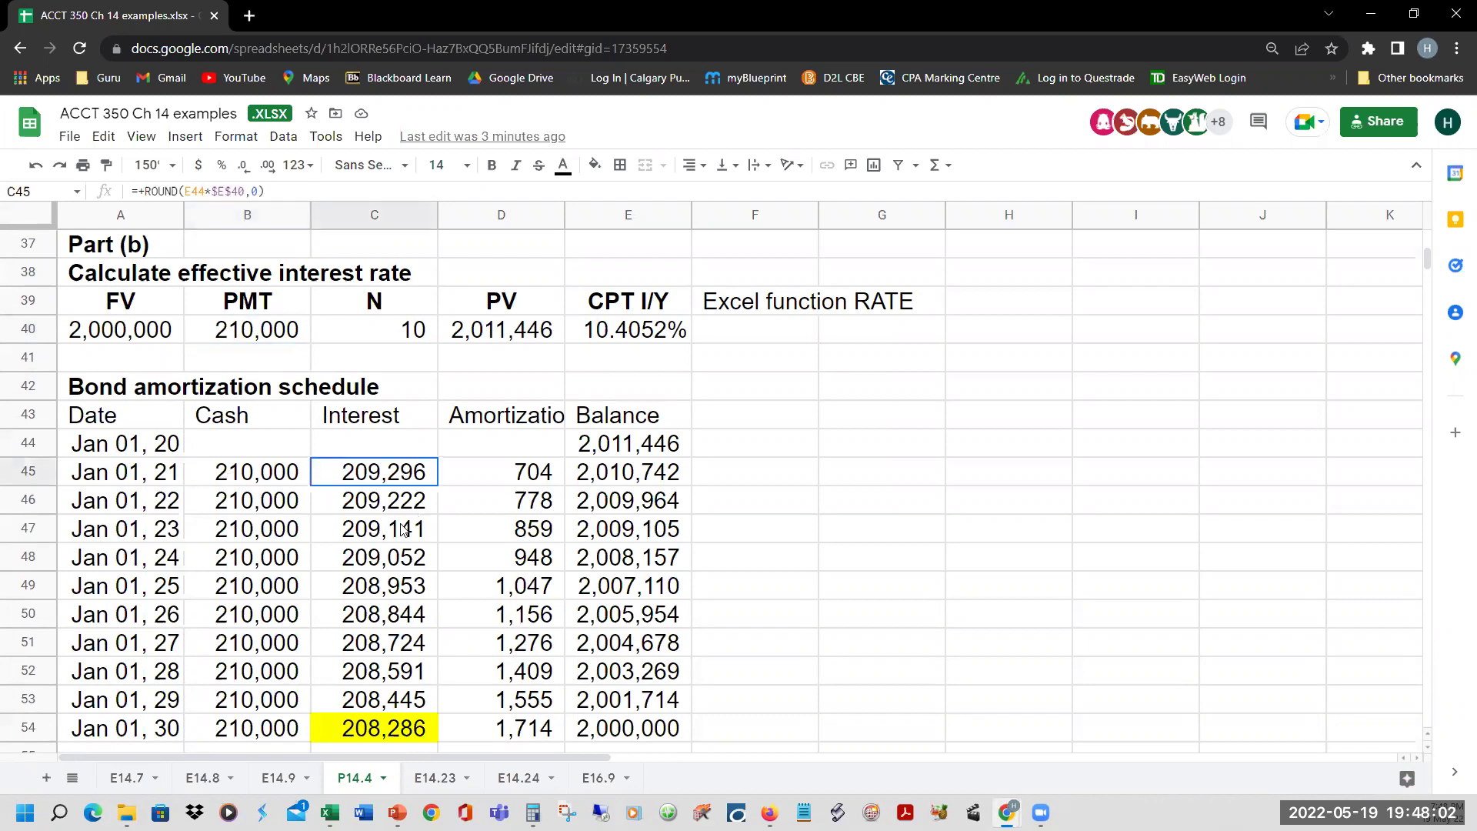
left_click(295, 193)
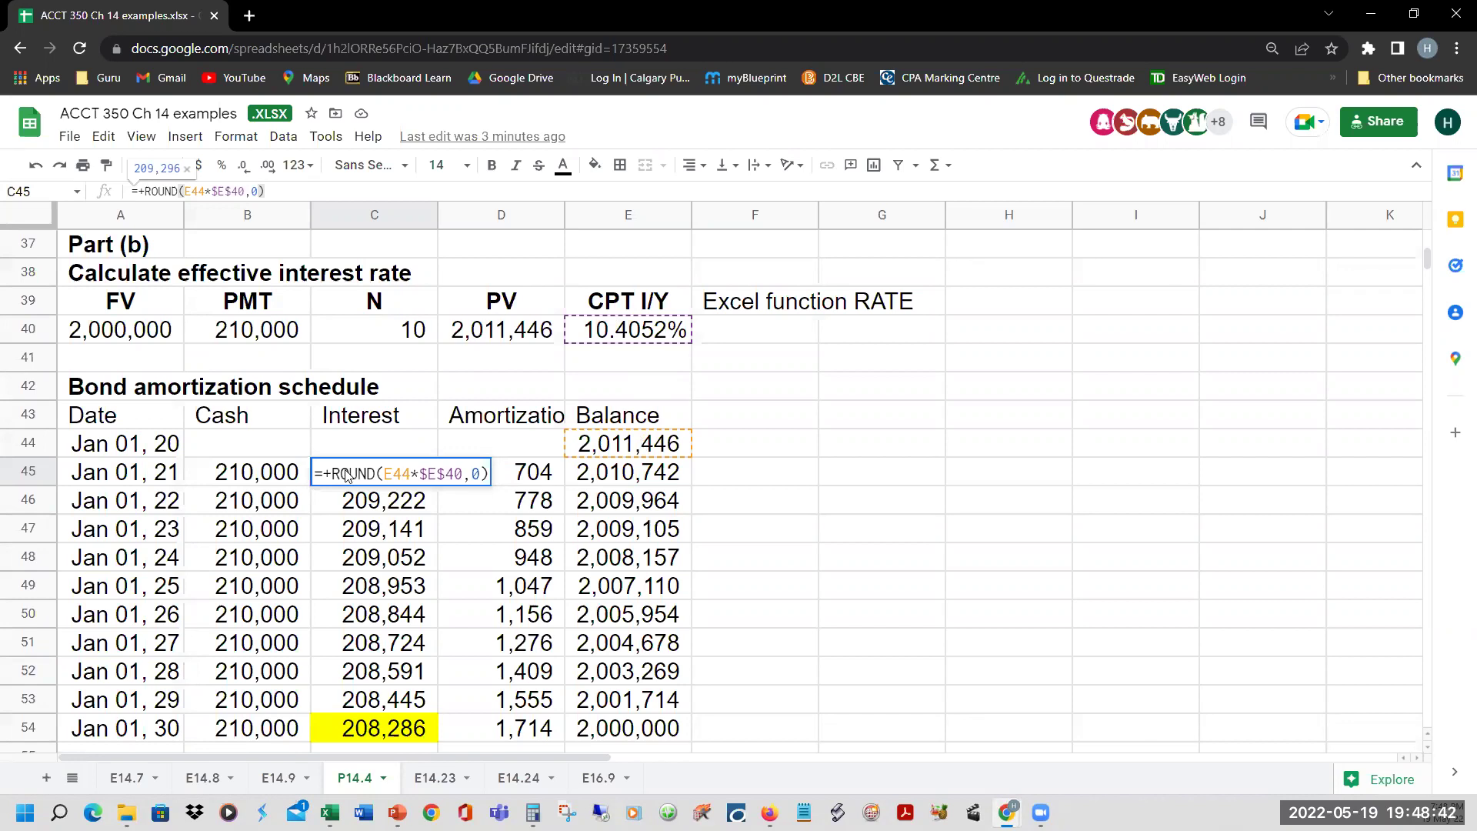
key("Return")
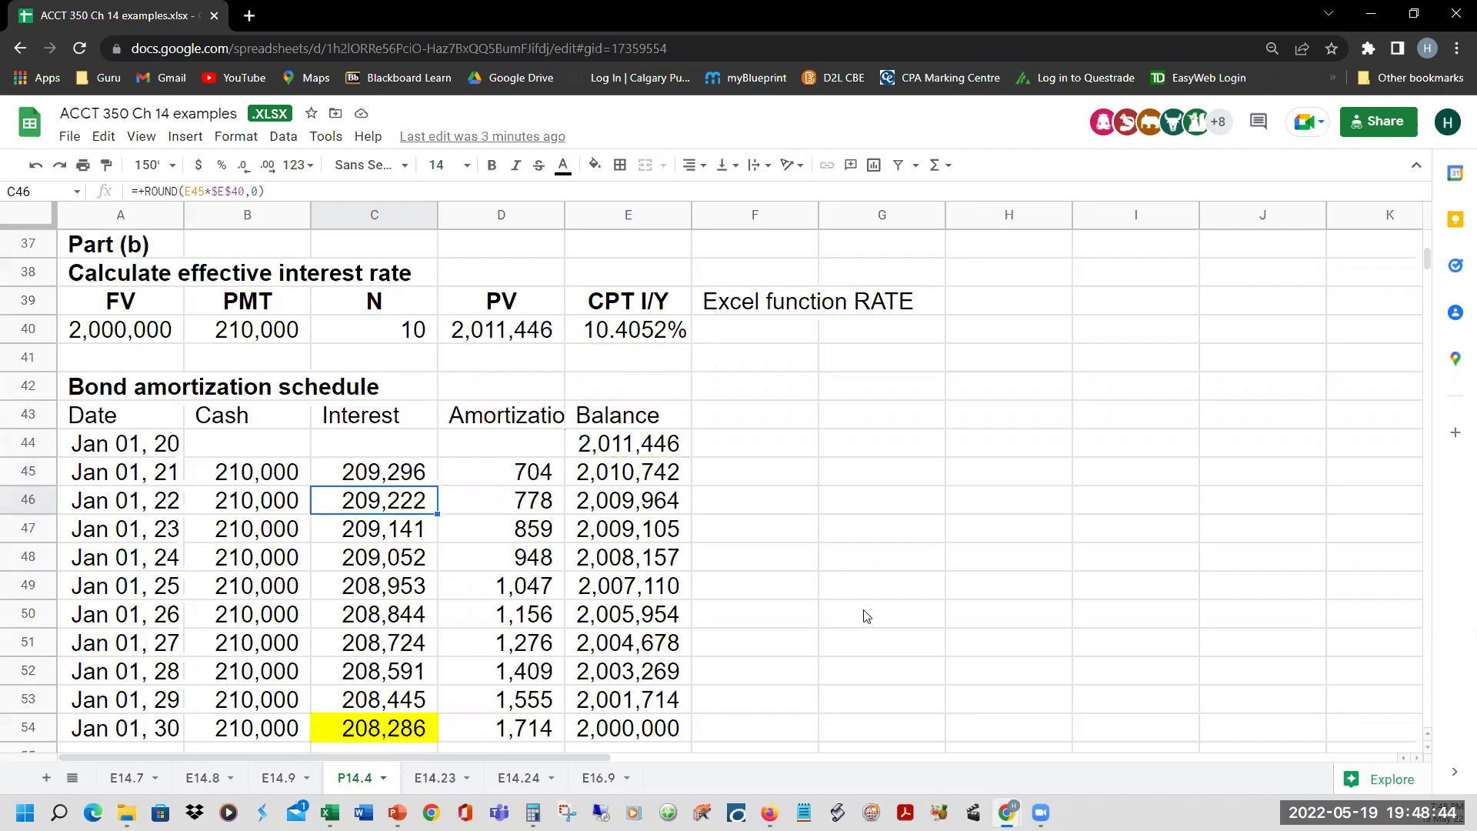
key("Up")
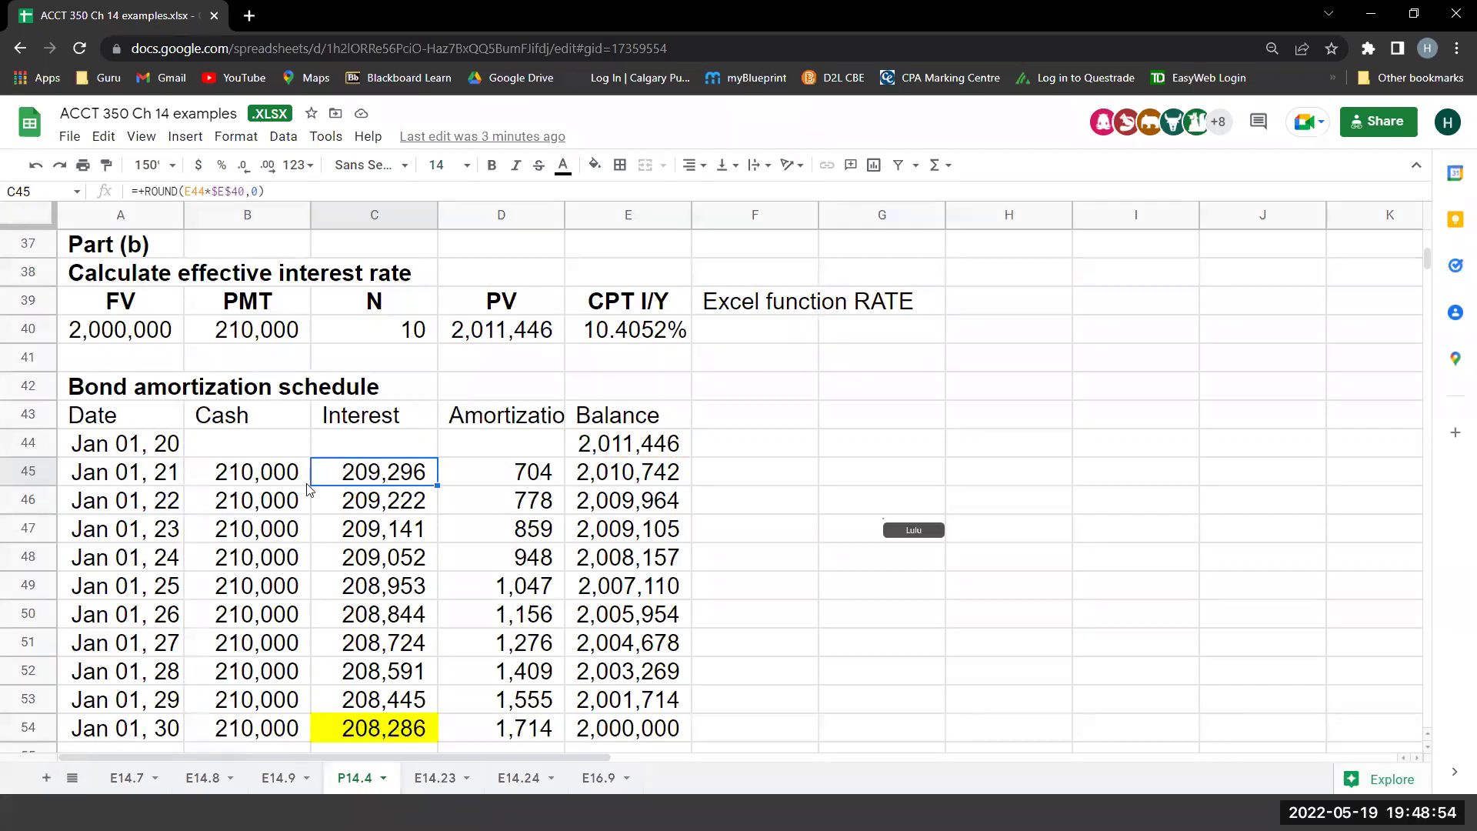
Compare the Jan 01, 21 cash and interest cells, B45 and C45, and review the amortization formula in D45.
left_click(273, 484)
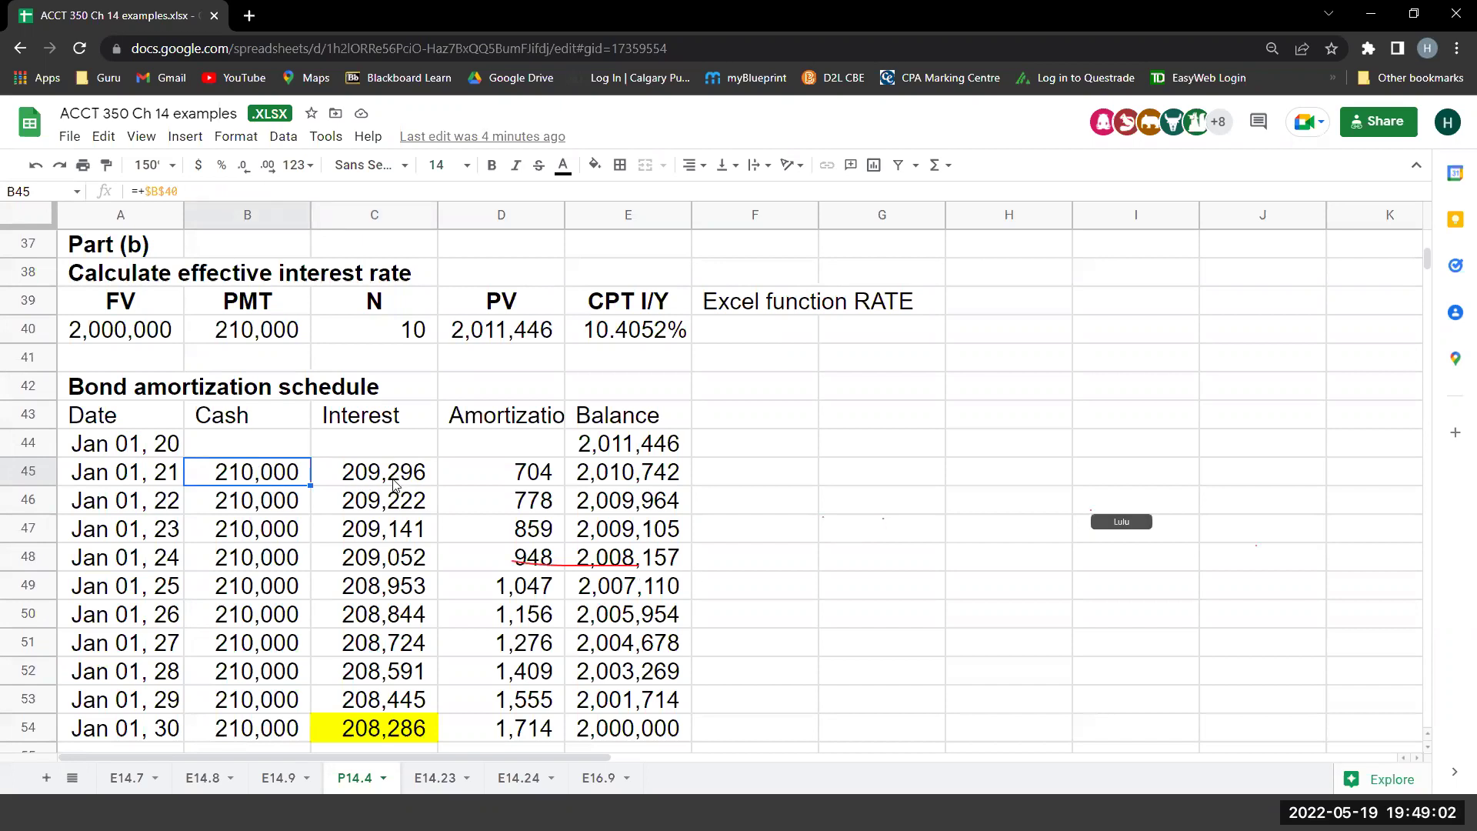
left_click(393, 483)
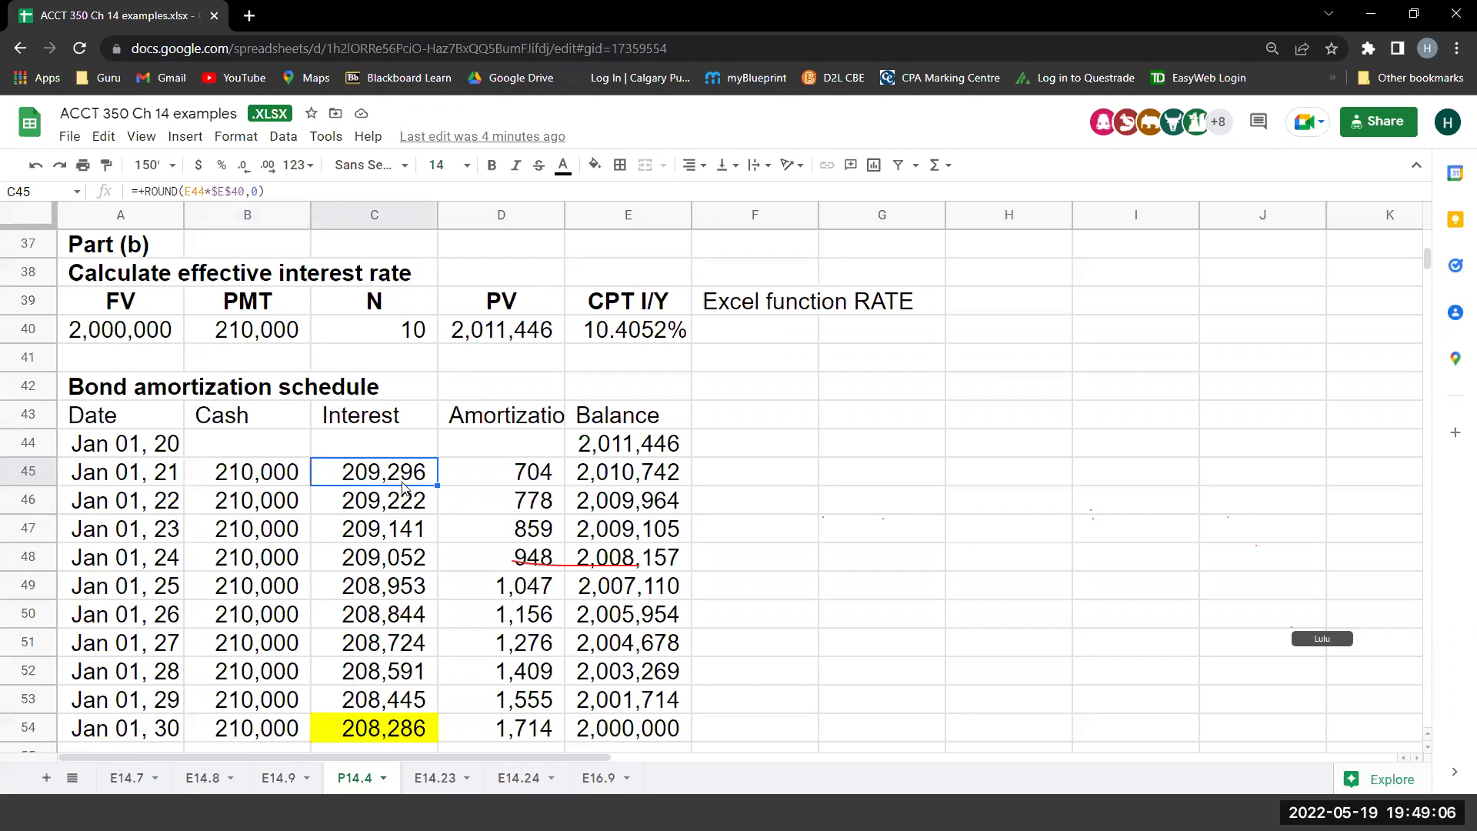
key("Left")
key("Right")
key("Left")
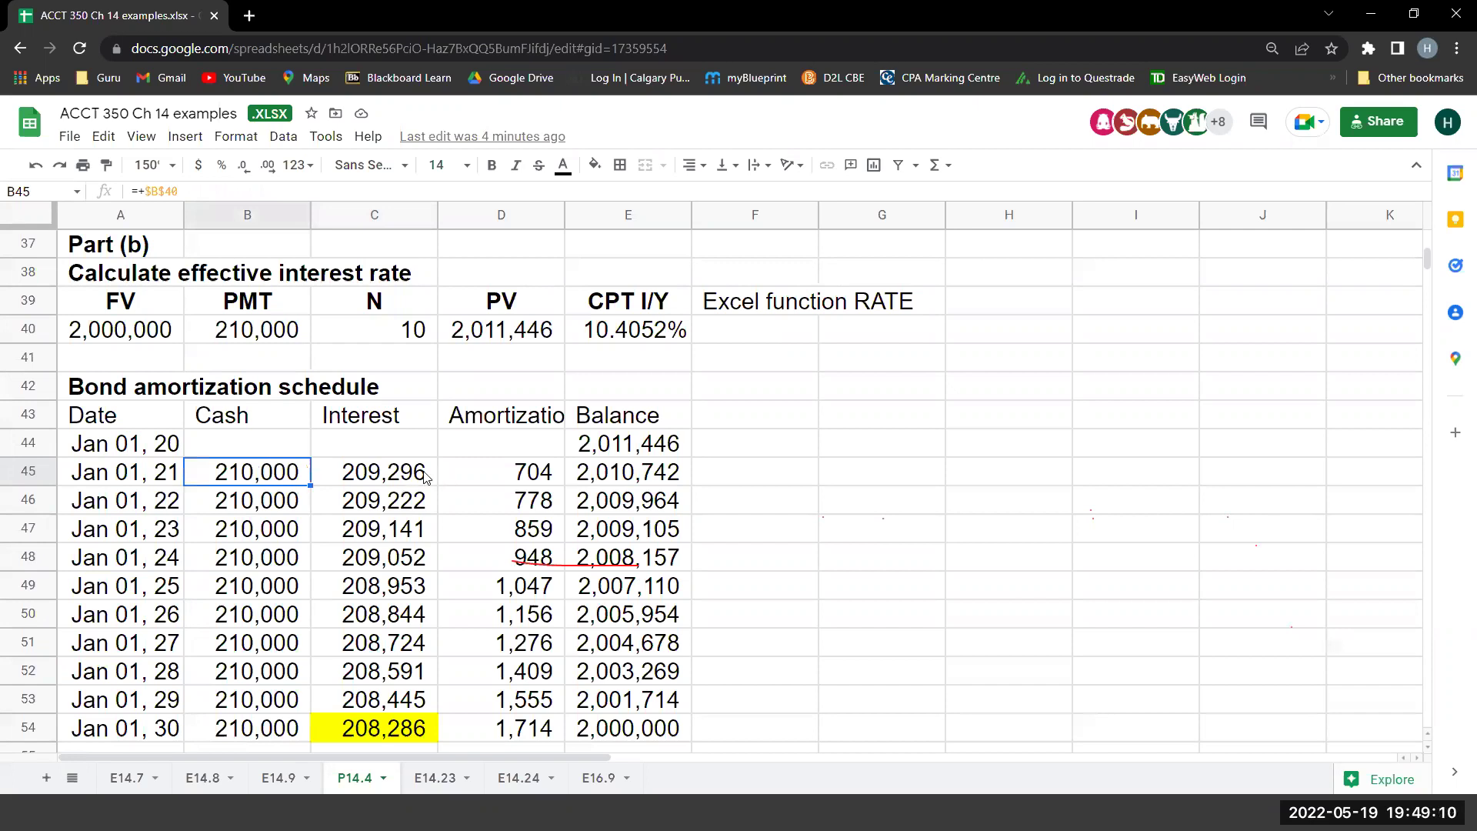
key("Right")
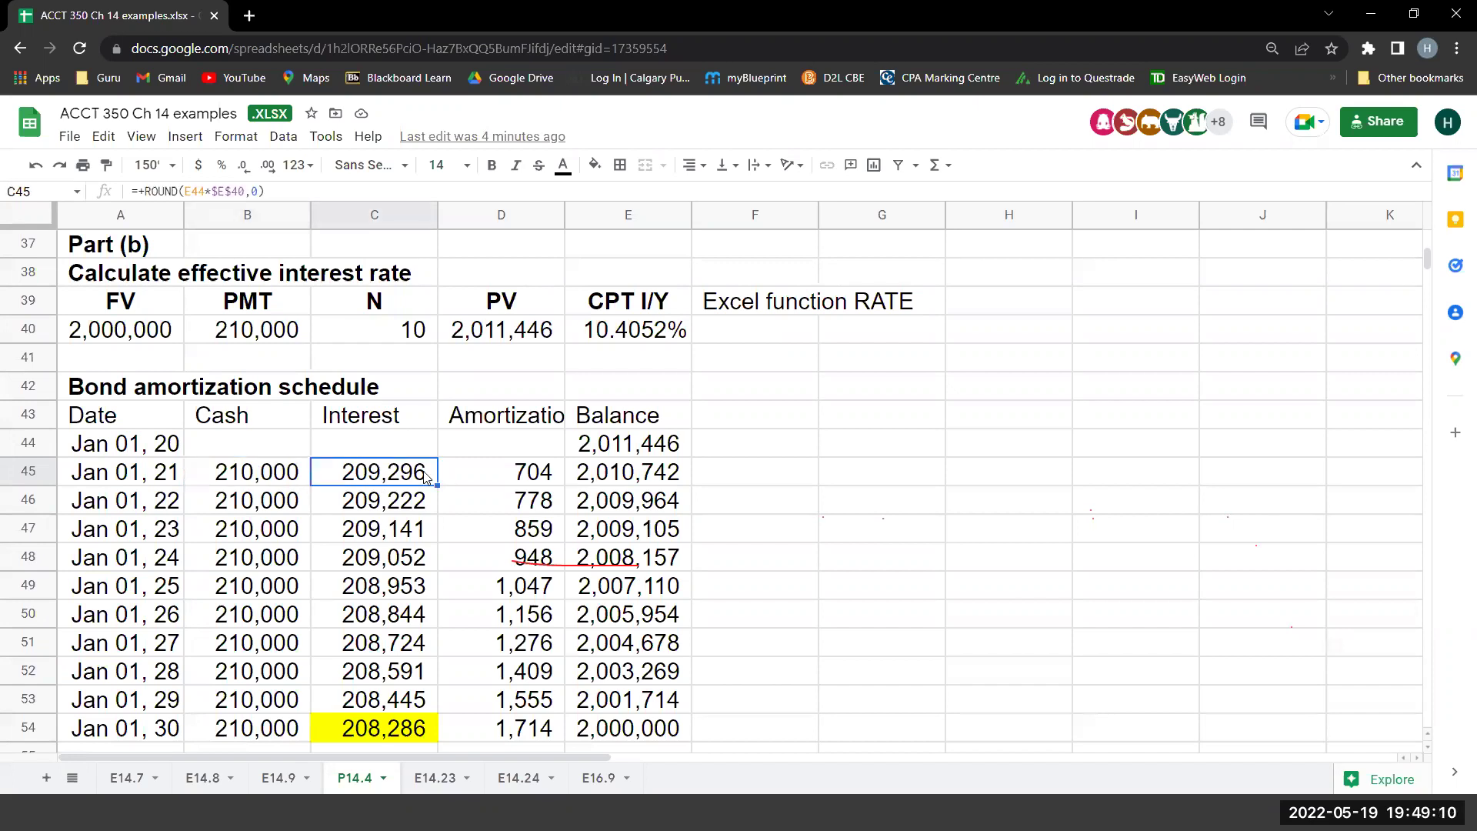
left_click(502, 484)
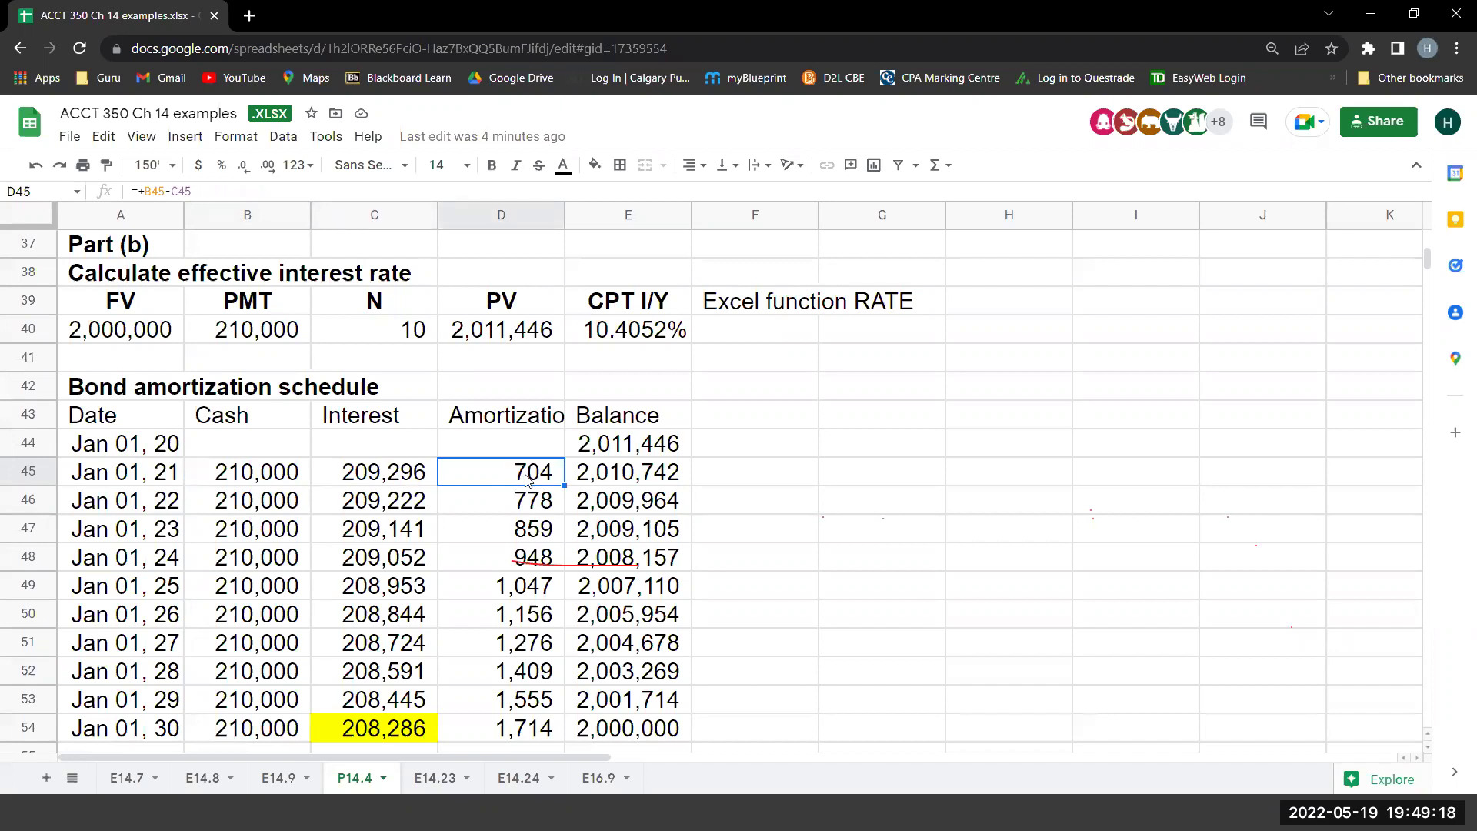
Review the opening balance in E44 and open the E45 balance formula to inspect its references, closing it without edits.
left_click(654, 446)
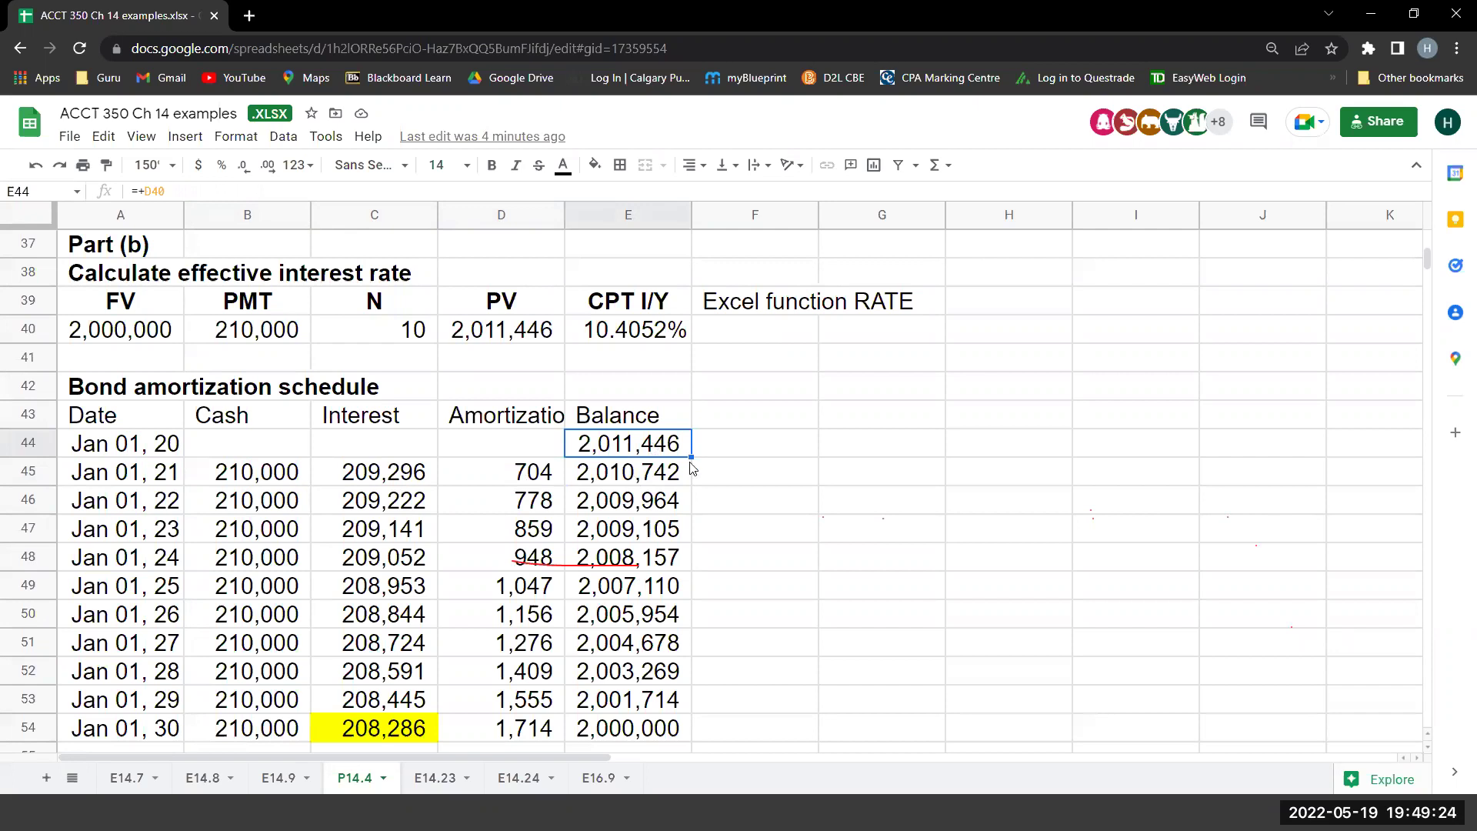
left_click(661, 473)
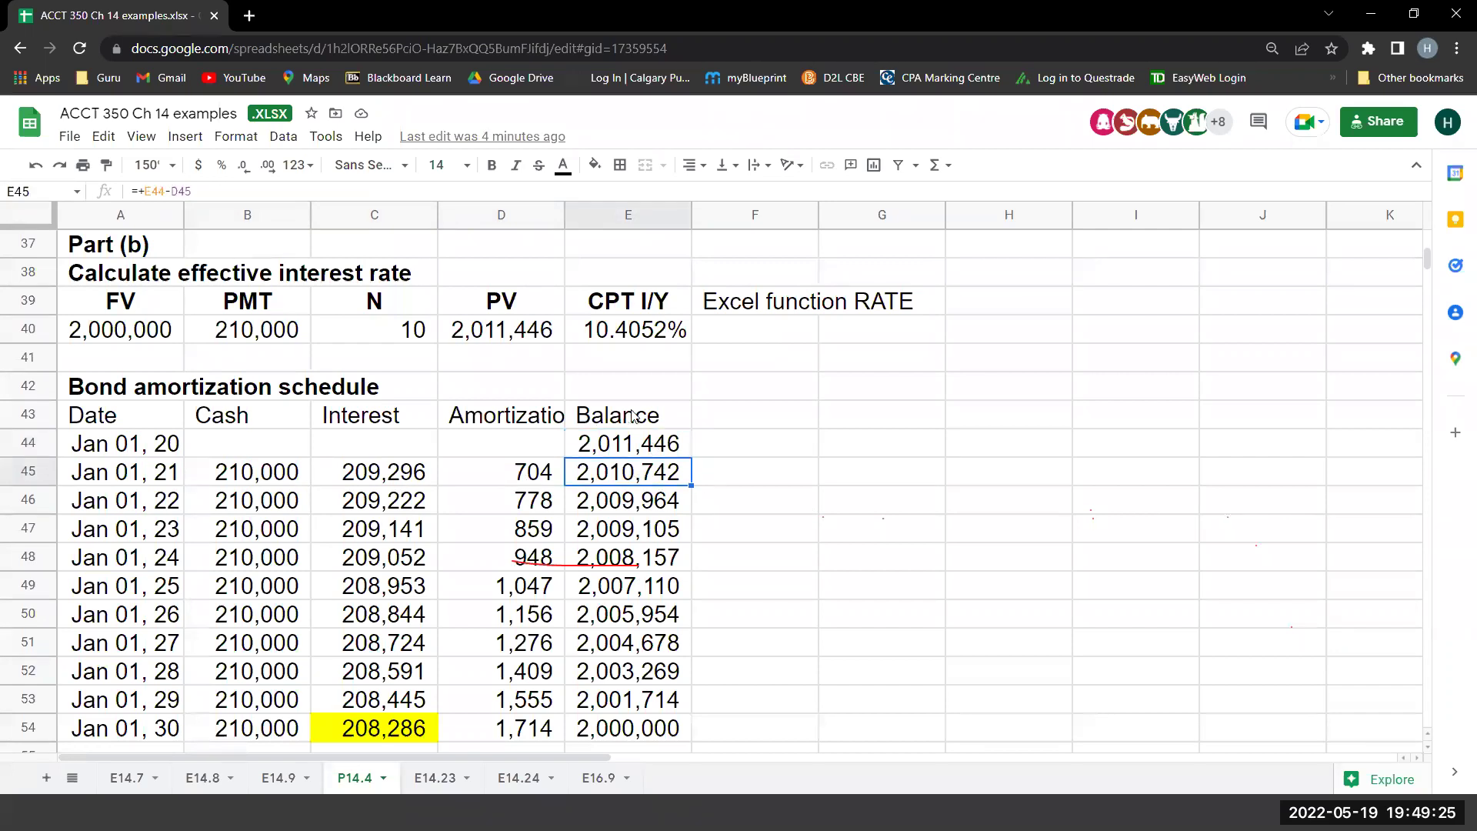
left_click(324, 195)
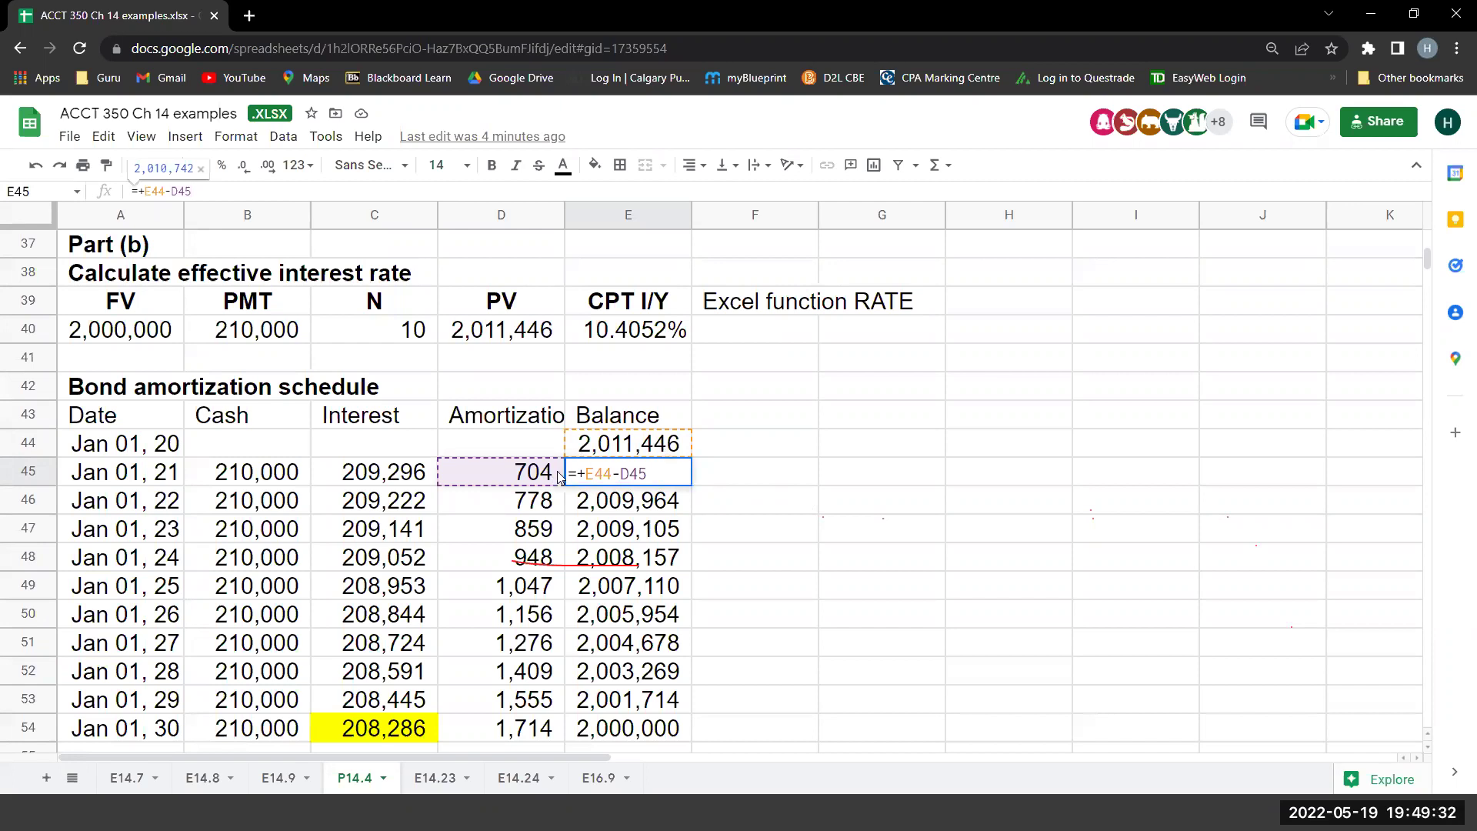
key("Return")
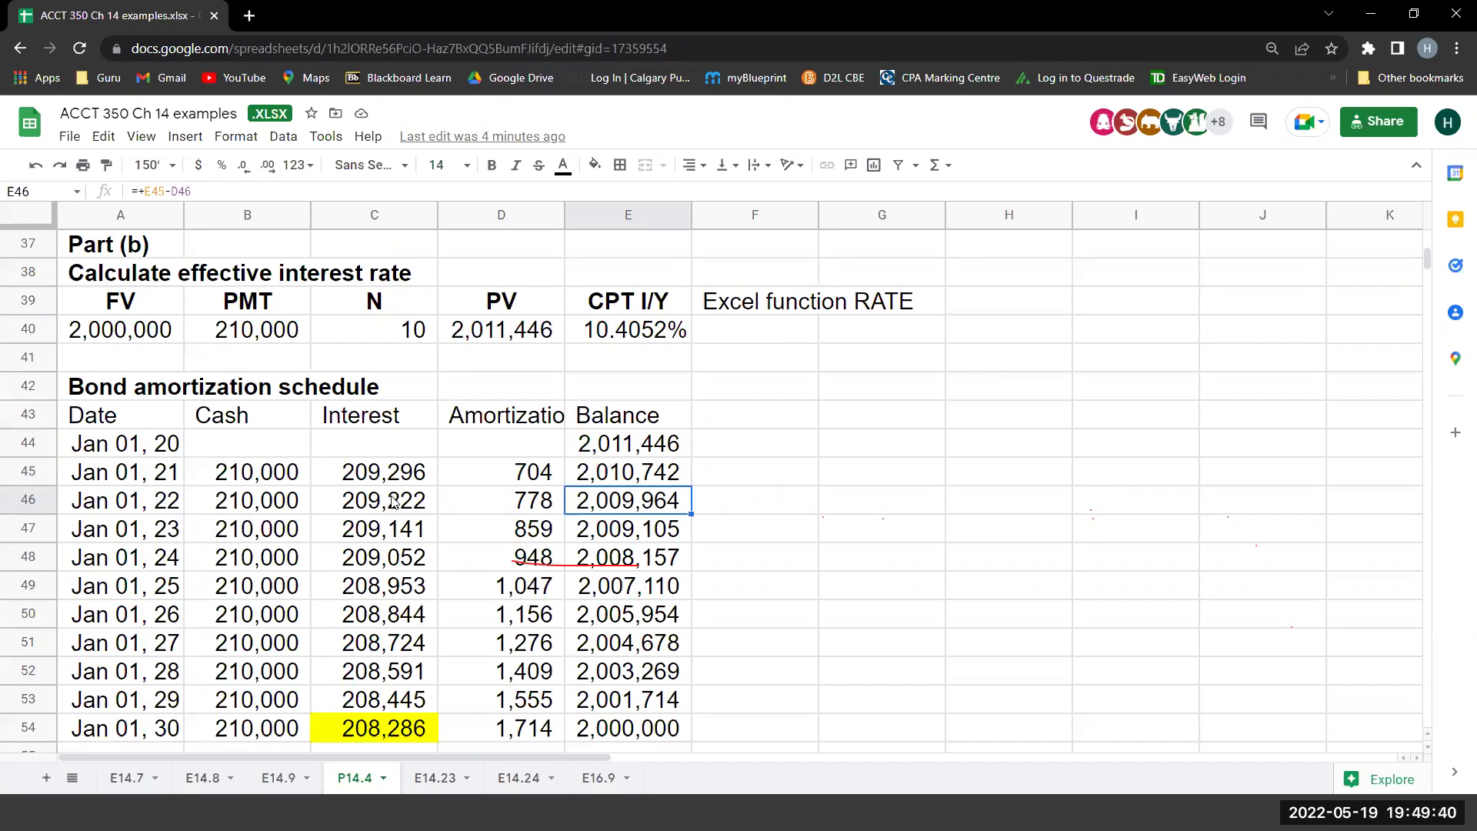
Review the interest, amortization and balance formulas in the Jan 01, 22 row, cells C46 to E46.
left_click(426, 508)
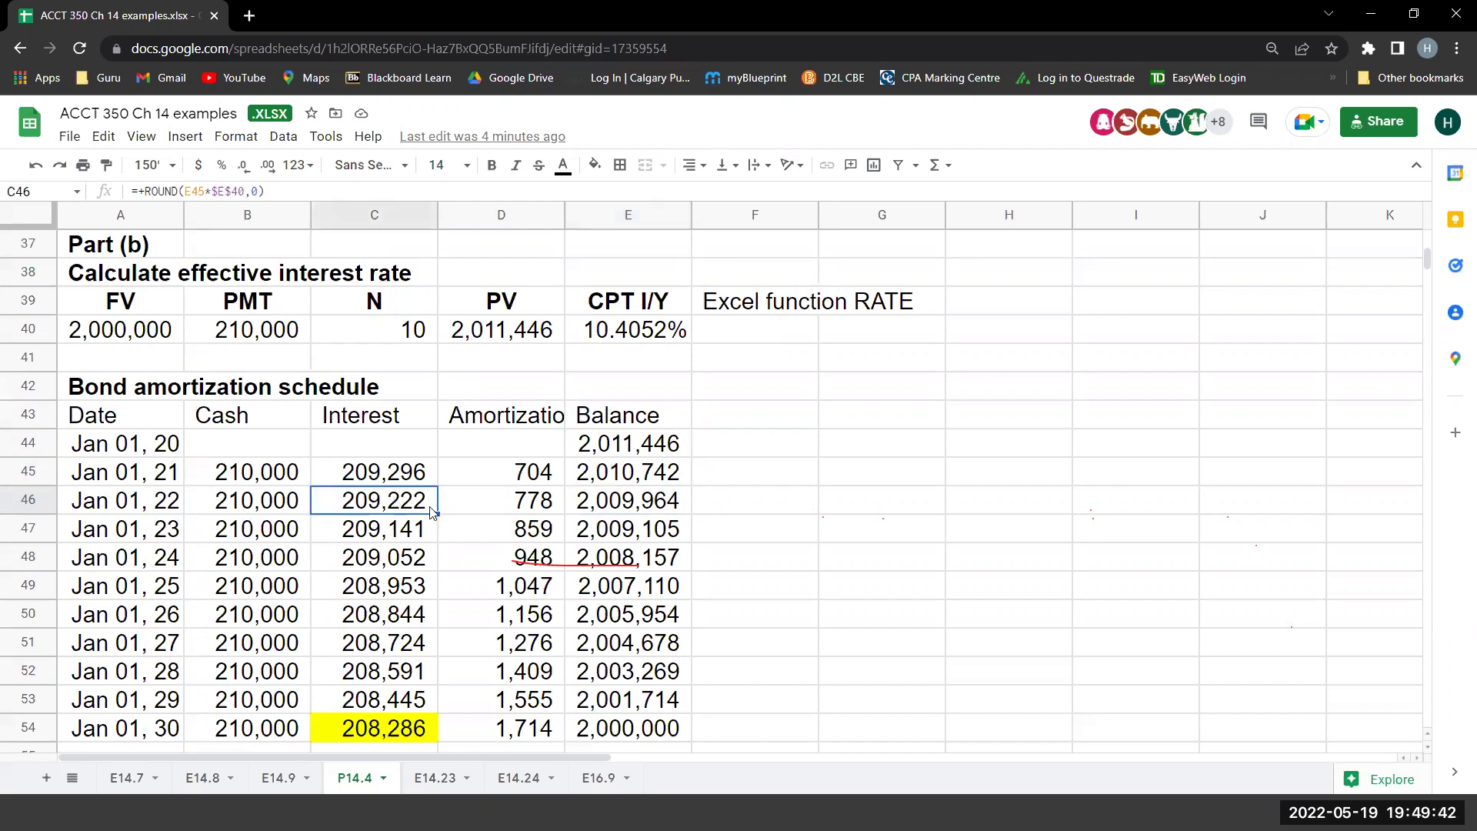
left_click(489, 508)
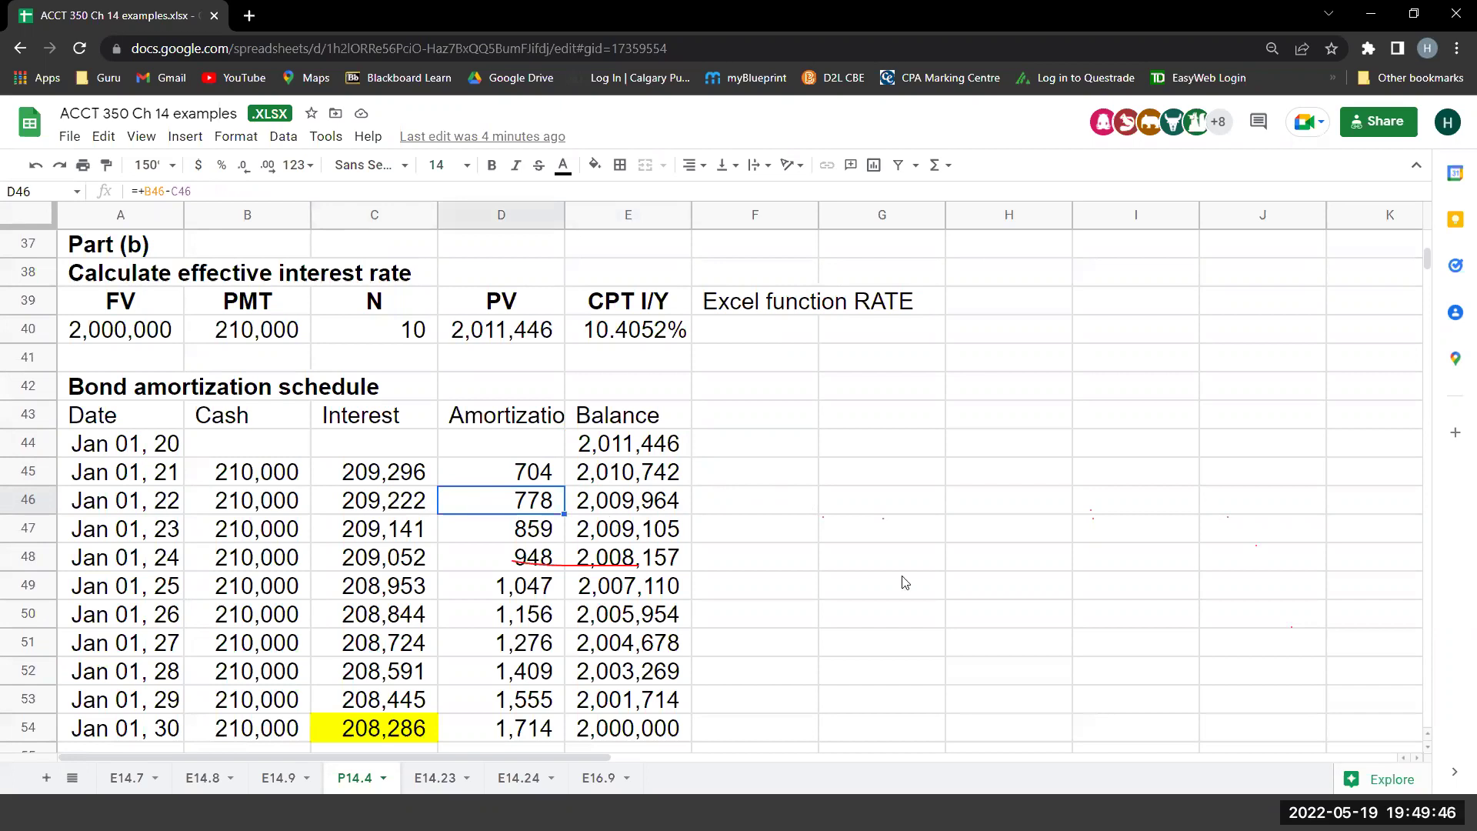
key("Right")
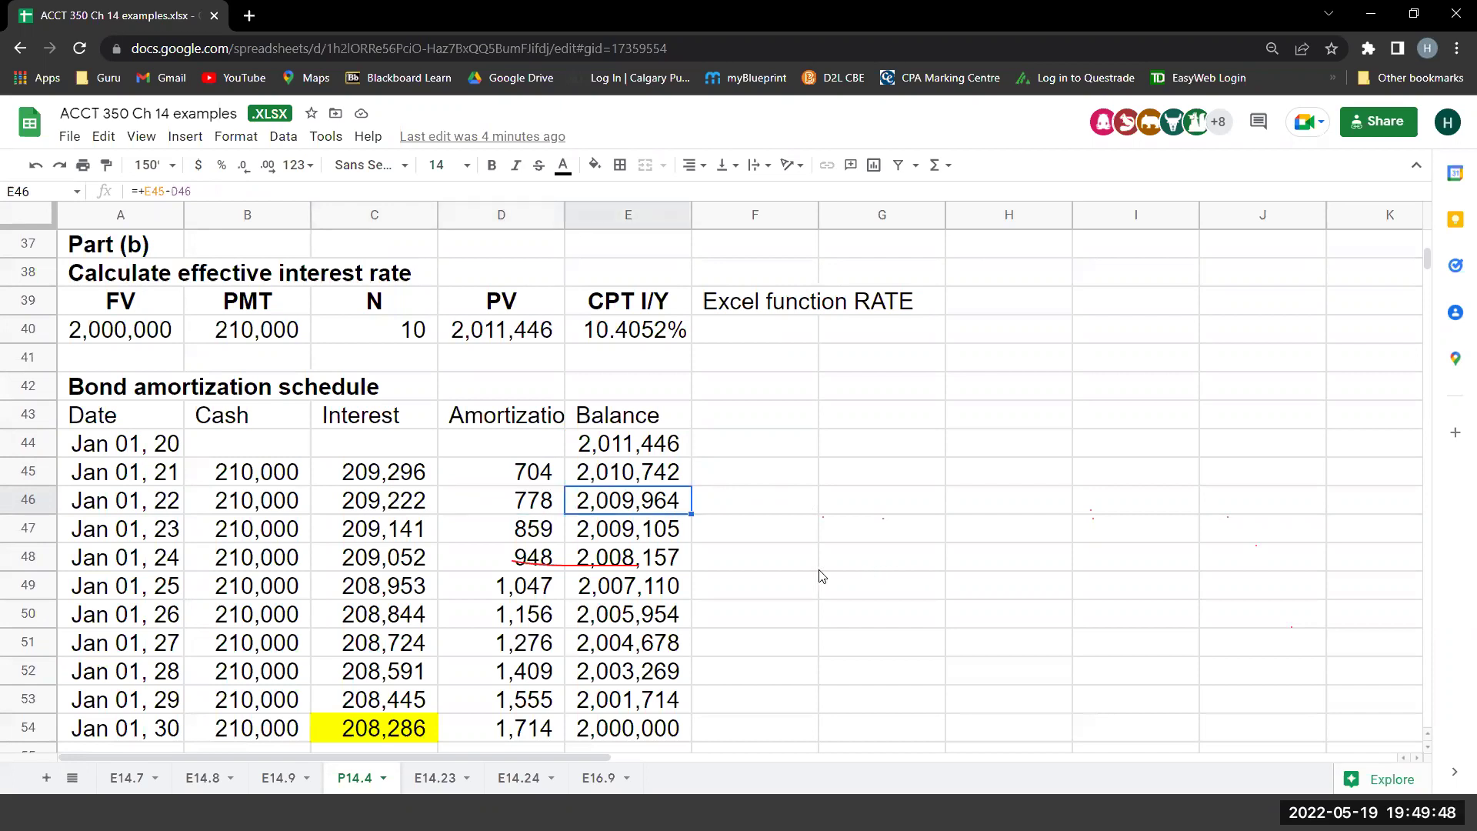
Examine the final balance in E54 and compare the highlighted interest formula in C54 with the regular one in C47.
scroll(700, 543, "down", 1)
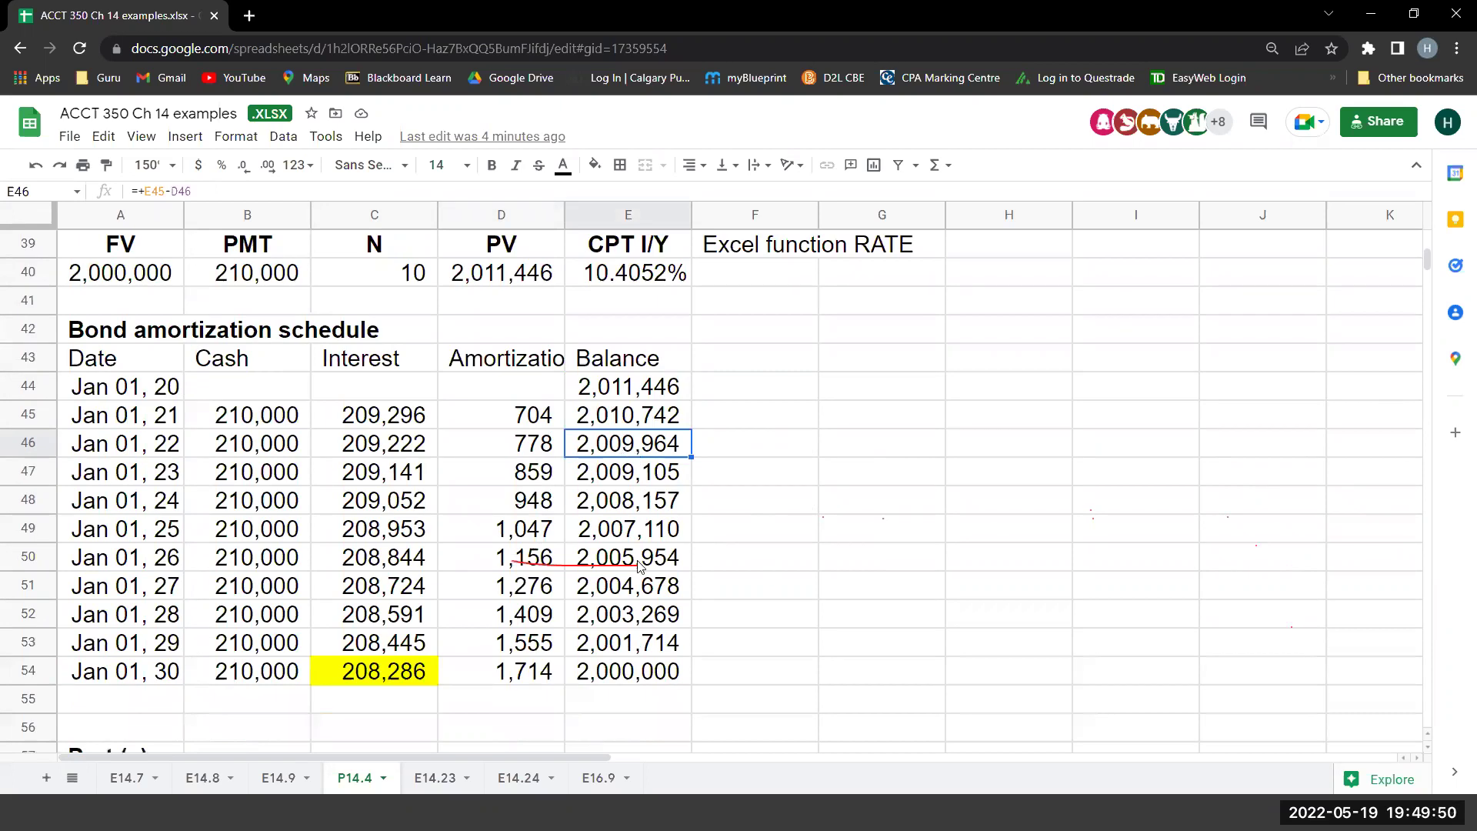
left_click(646, 673)
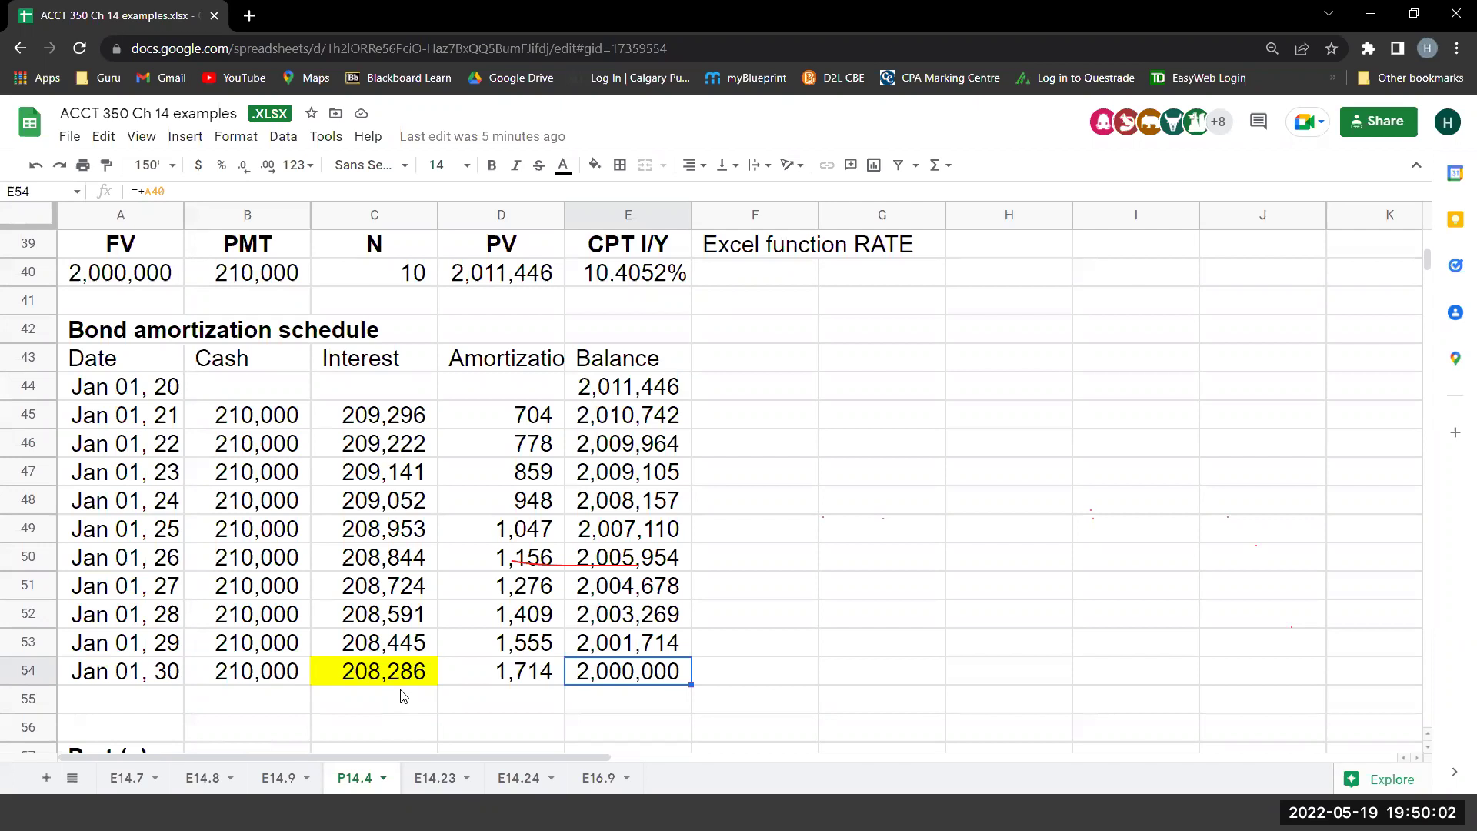
left_click(363, 472)
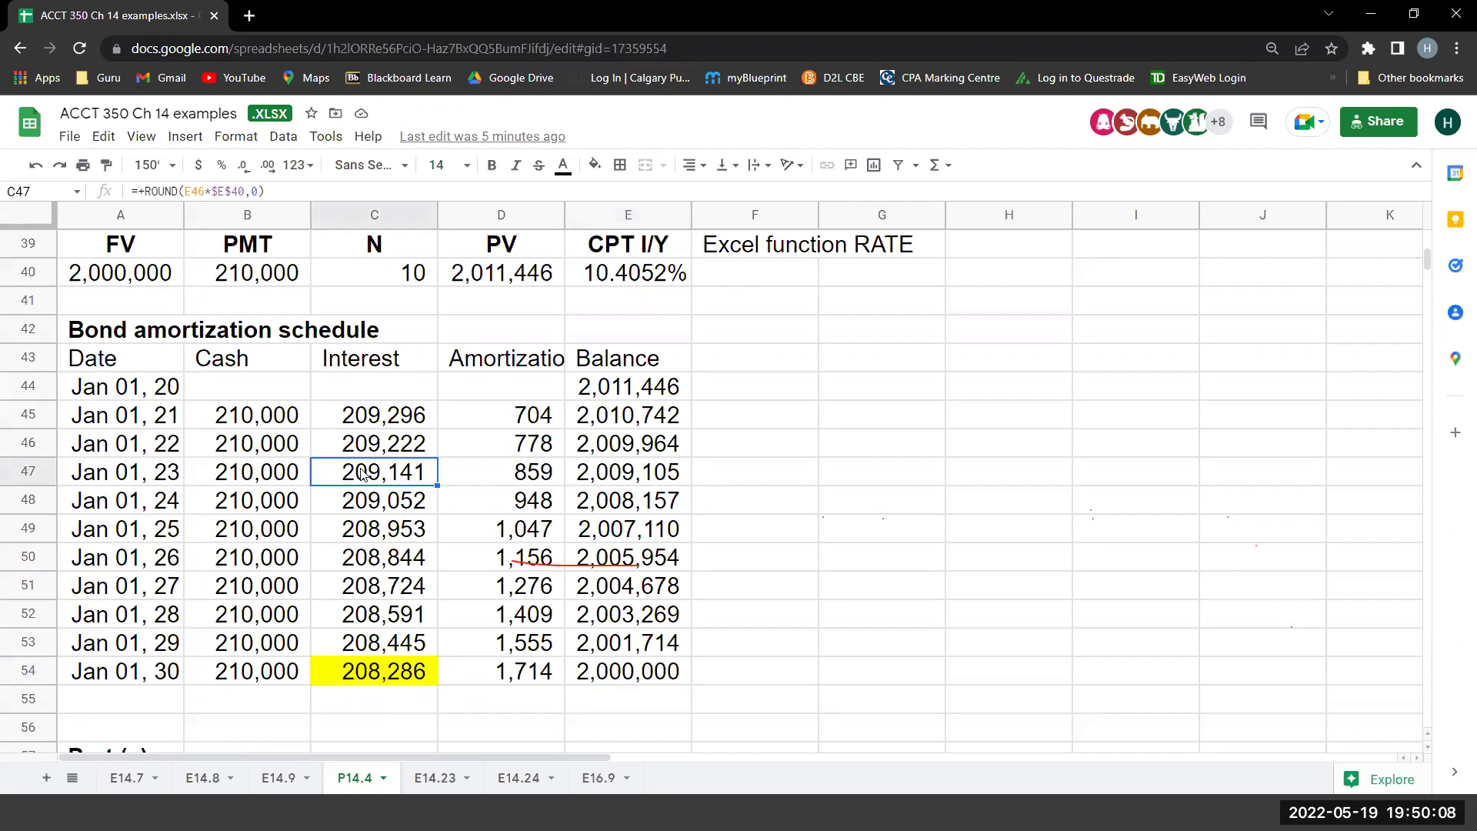
left_click(426, 681)
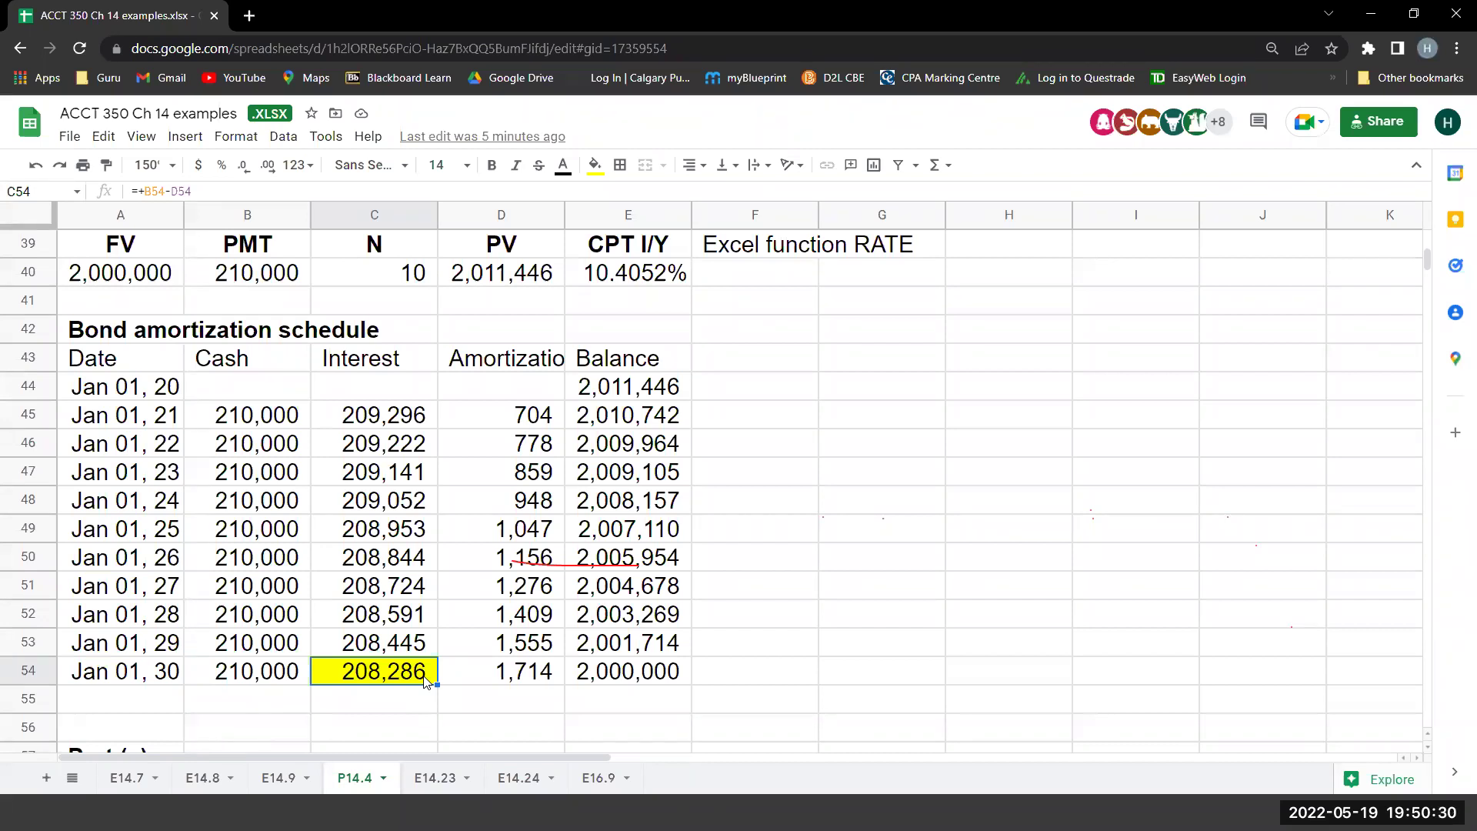
left_click(881, 509)
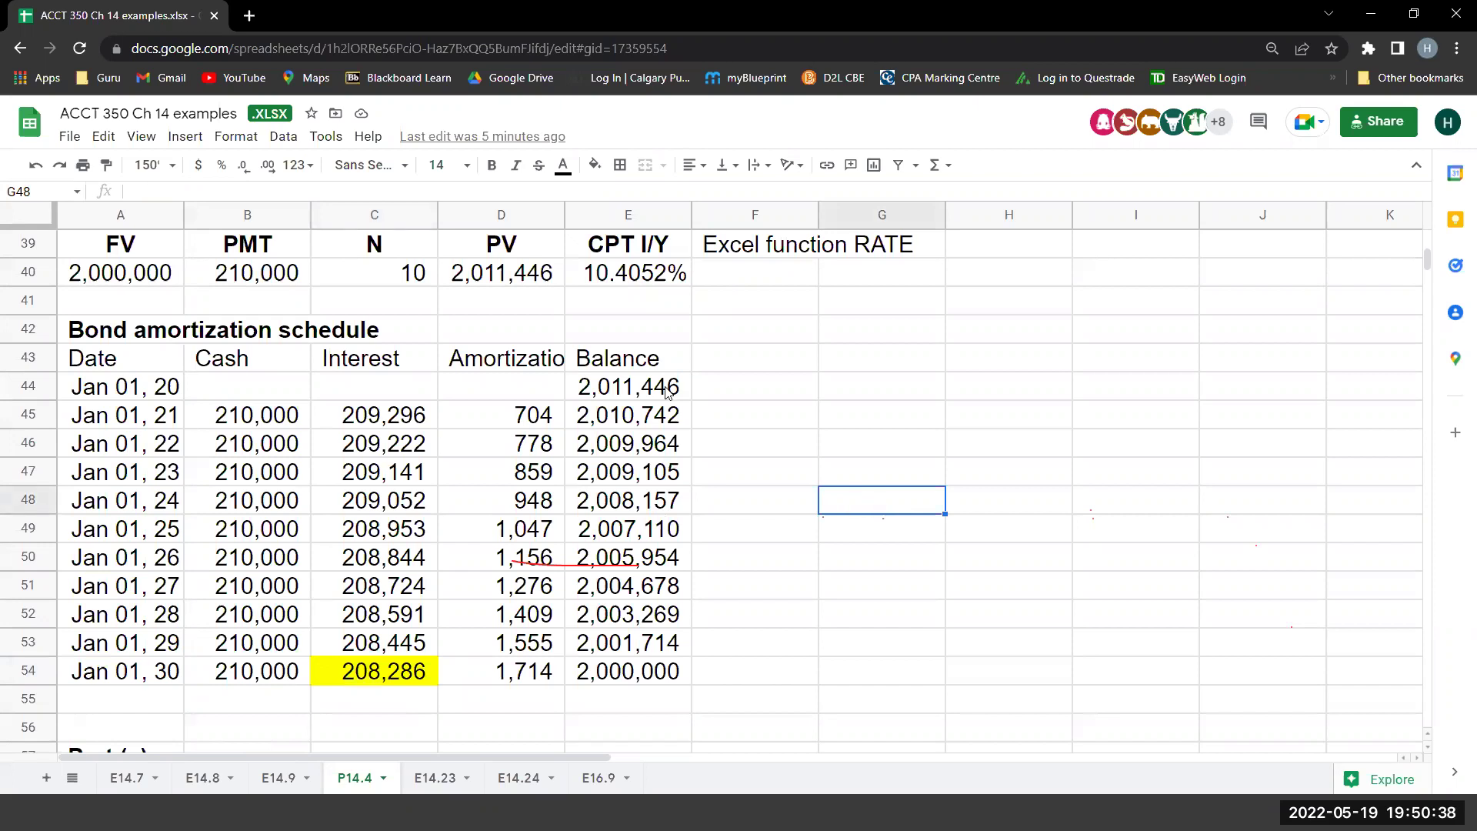
left_click(632, 677)
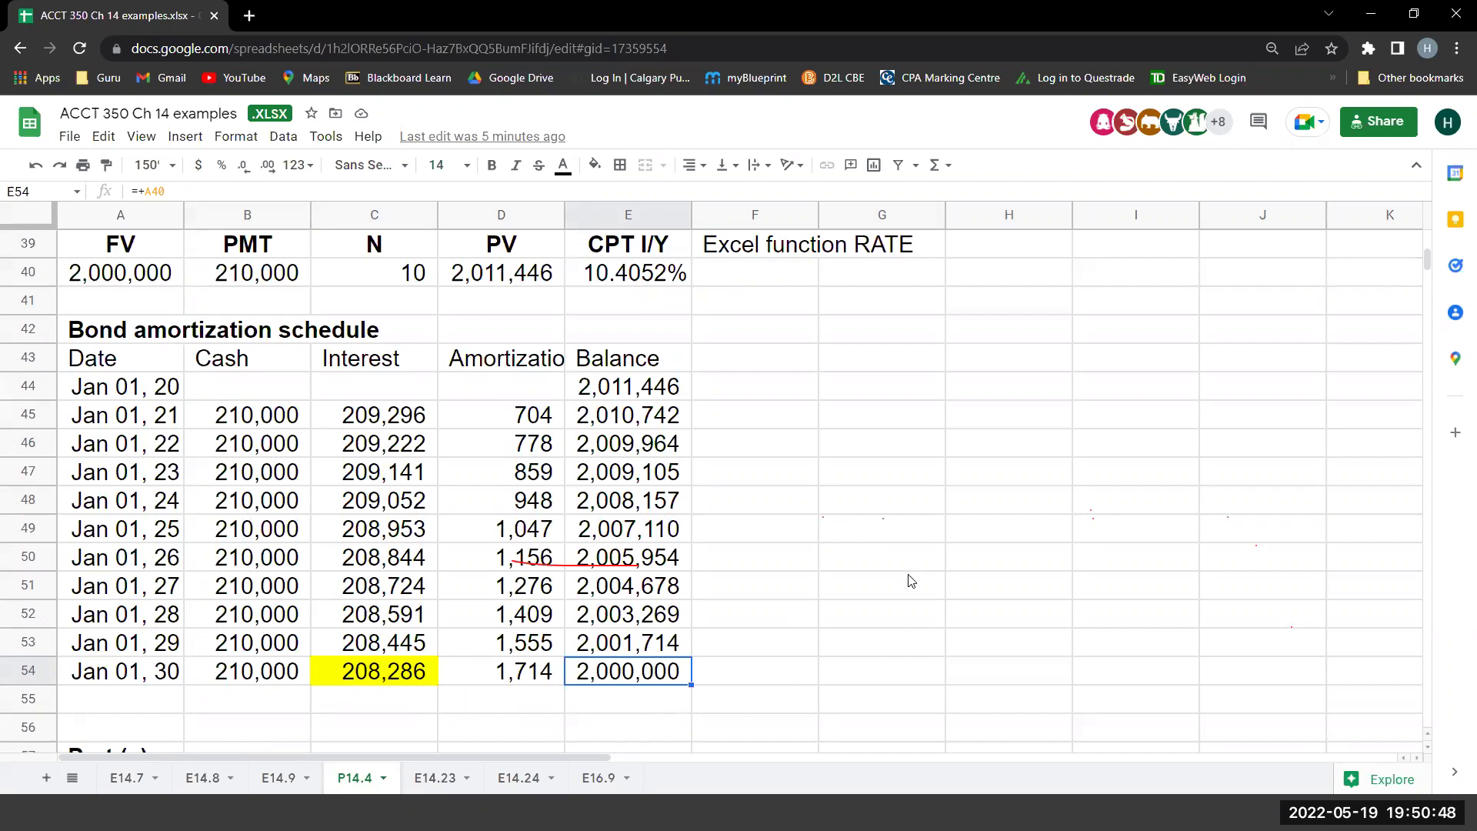
left_click(910, 539)
Return to Part (a) and review the present value formula in E30 with its PMT, I/Y and FV inputs.
scroll(530, 468, "up", 2)
scroll(636, 476, "up", 3)
left_click(656, 385)
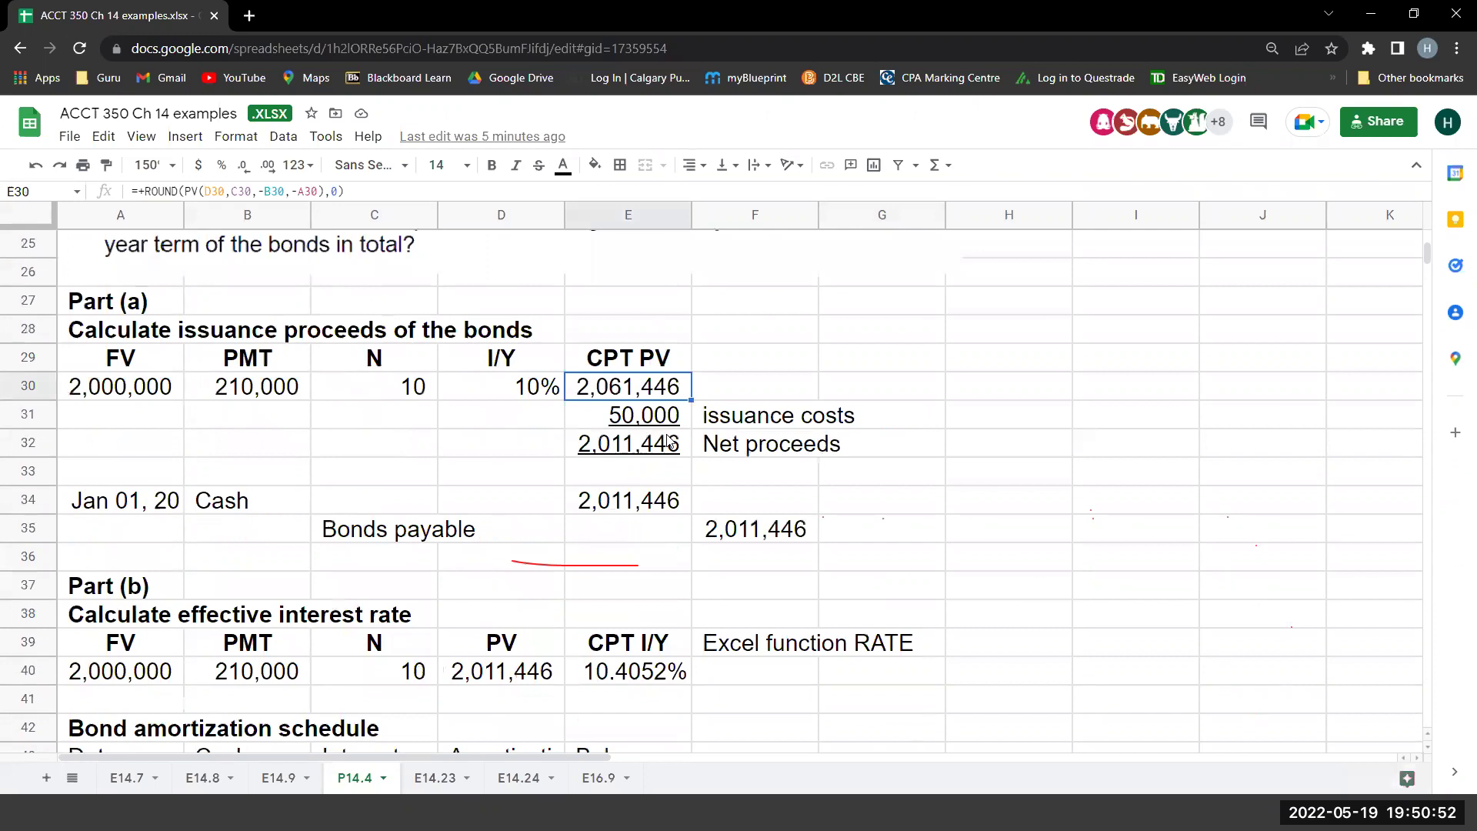
left_click(234, 394)
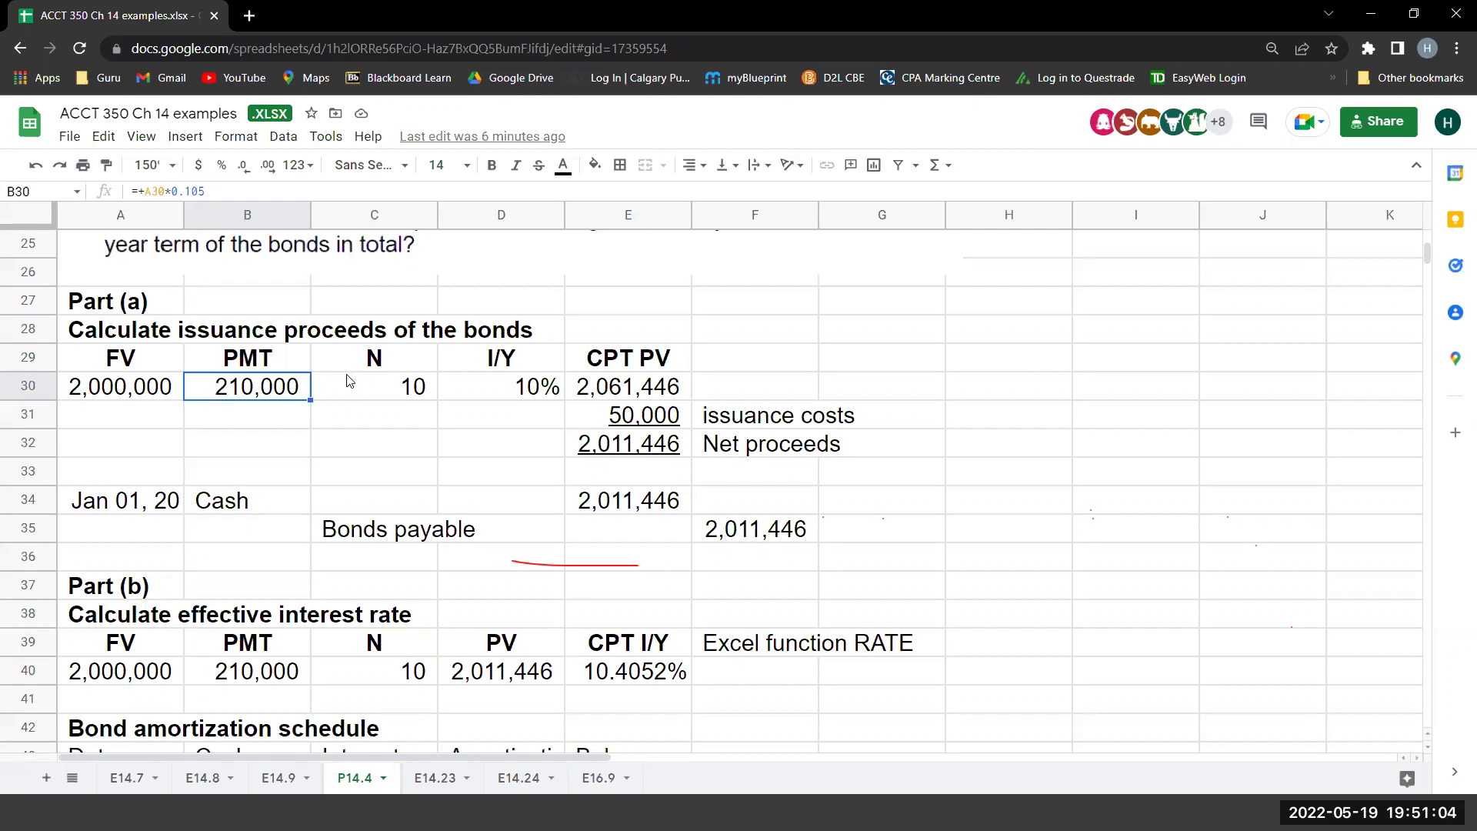
left_click(507, 391)
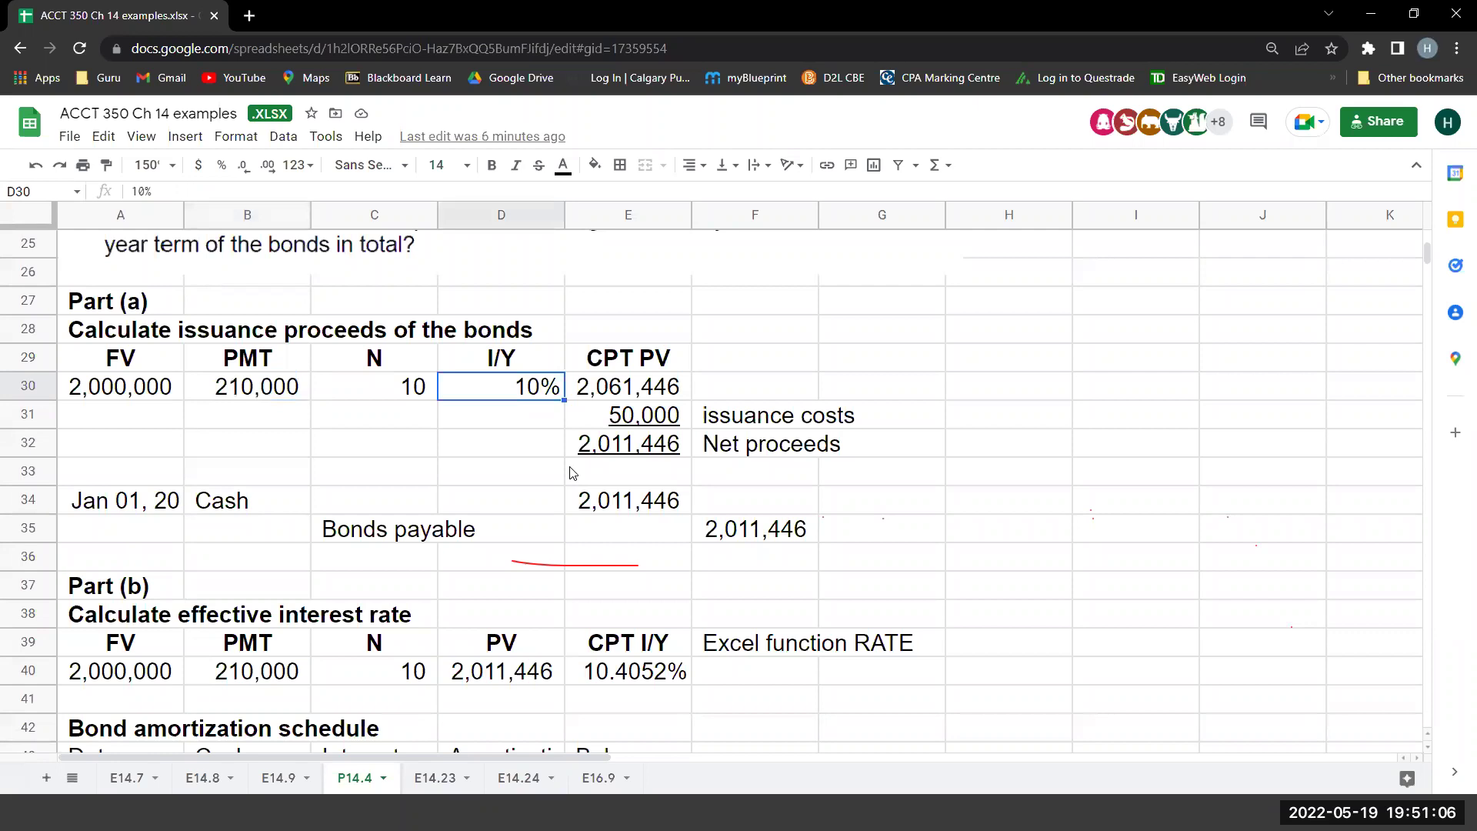
left_click(109, 394)
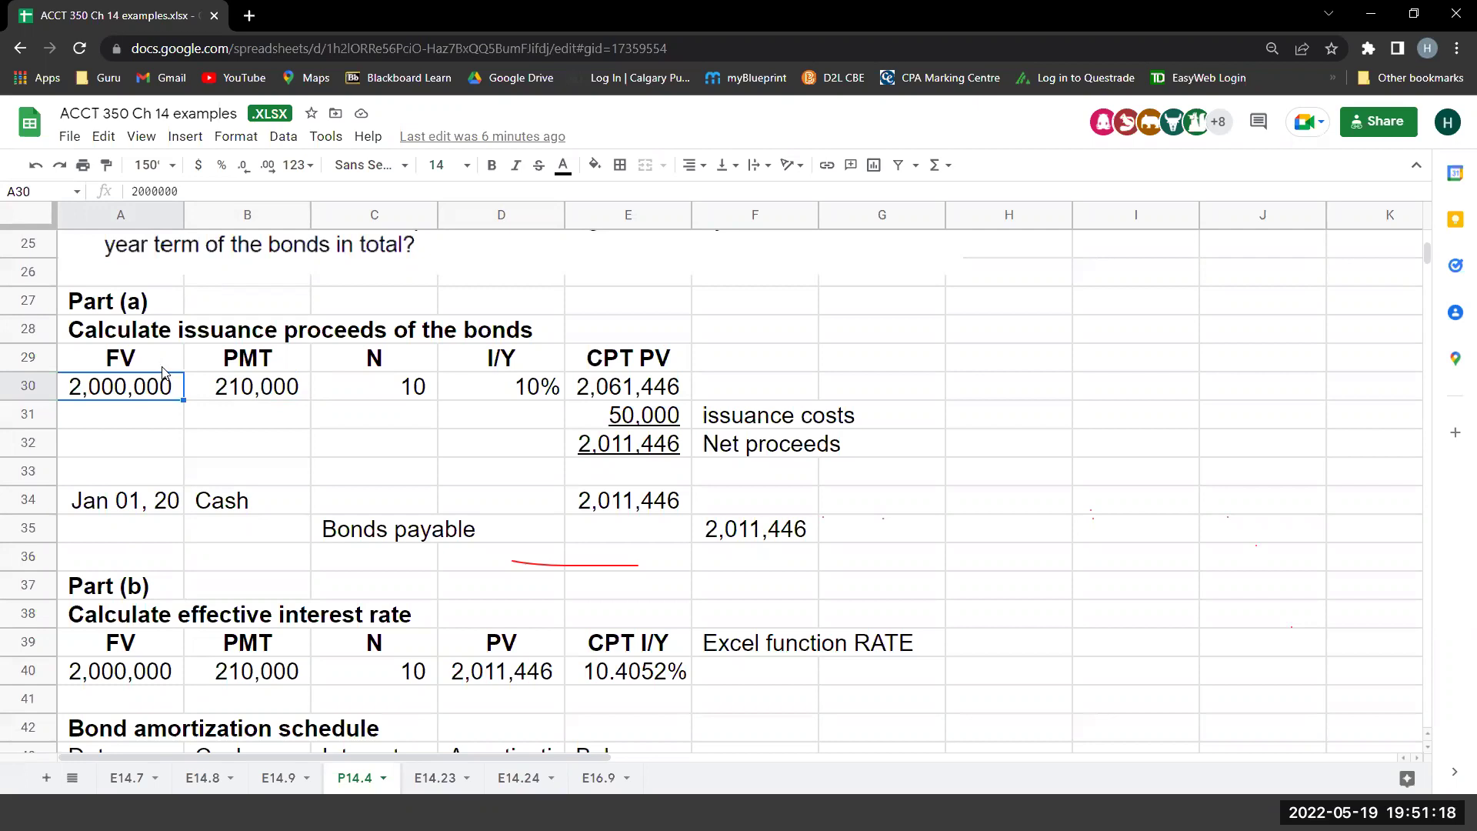
left_click(292, 396)
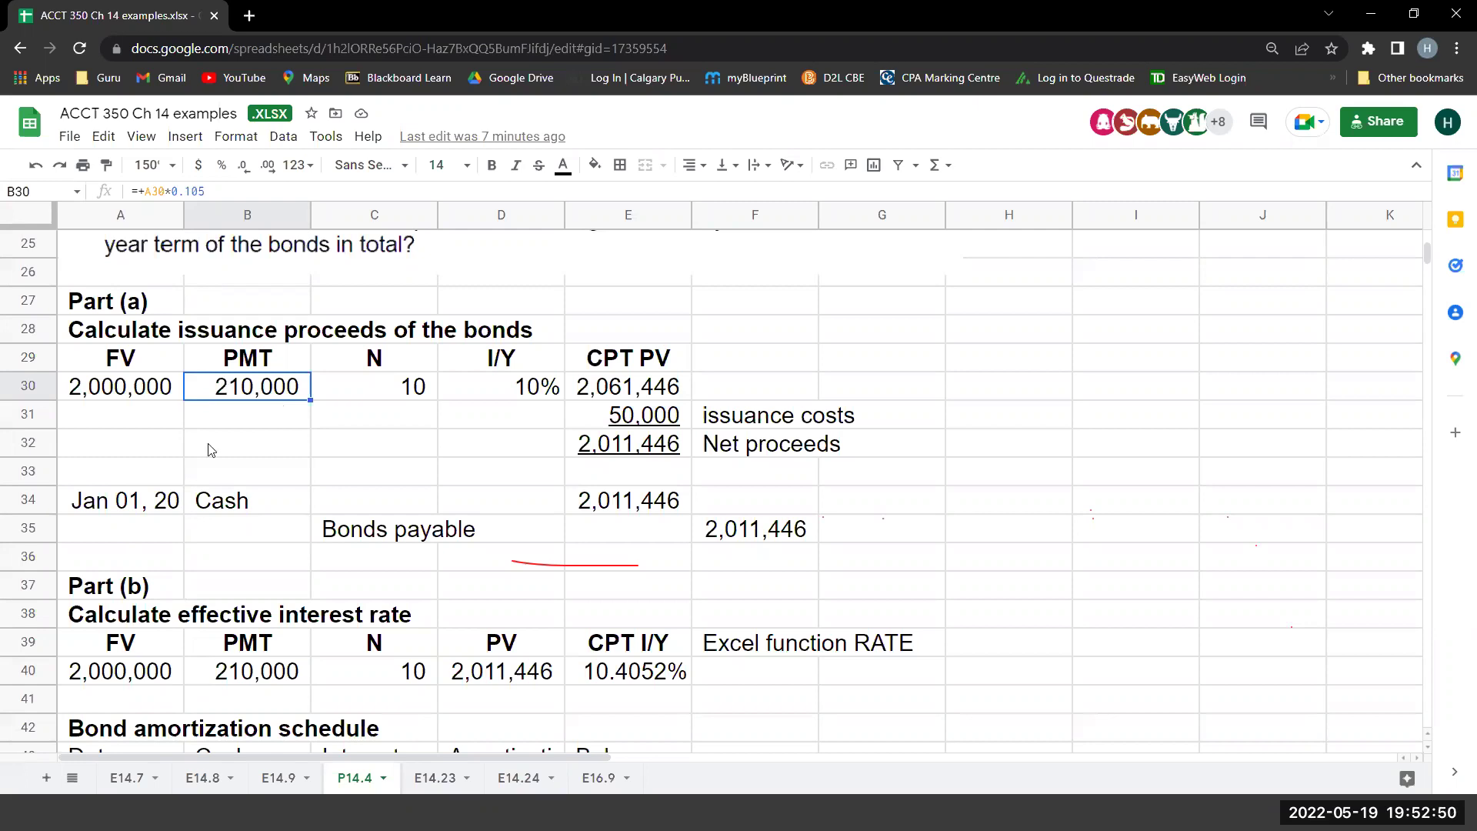
Set the face value in A30 to 1000 and review the present value formula in E30.
key("Left")
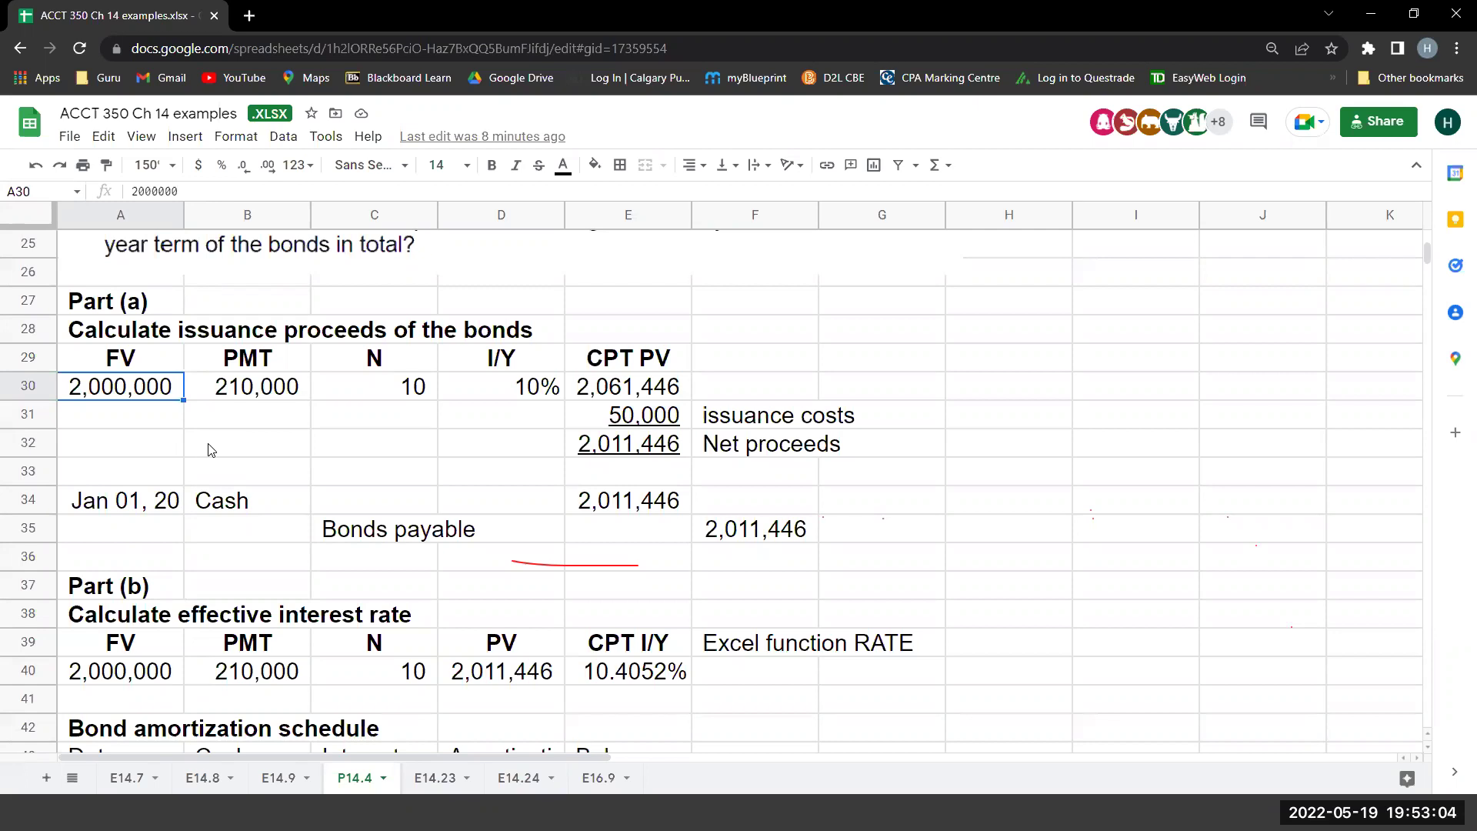
type("1000")
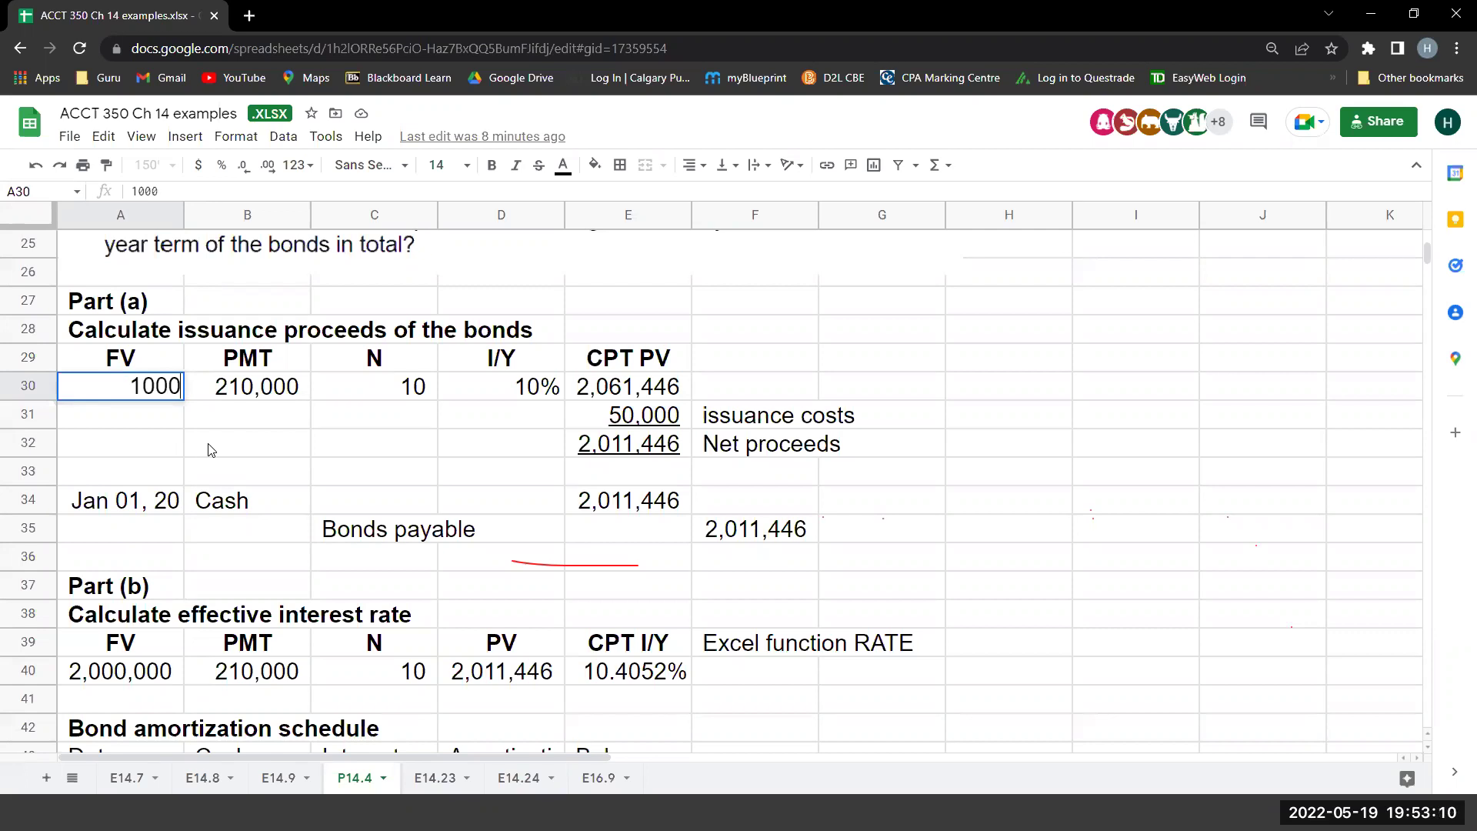
key("Tab")
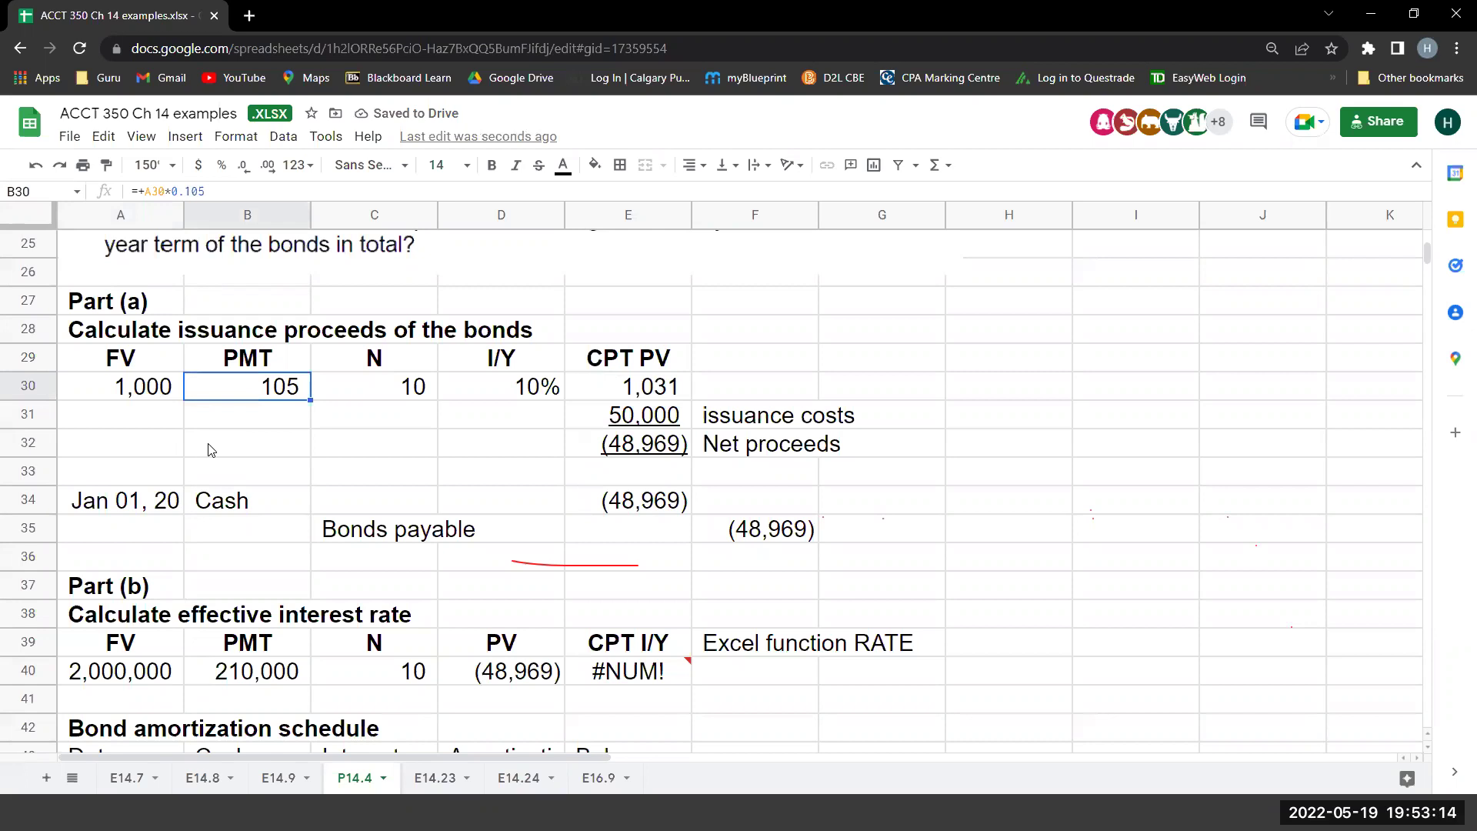
key("Tab")
key("Tab")
key("Tab")
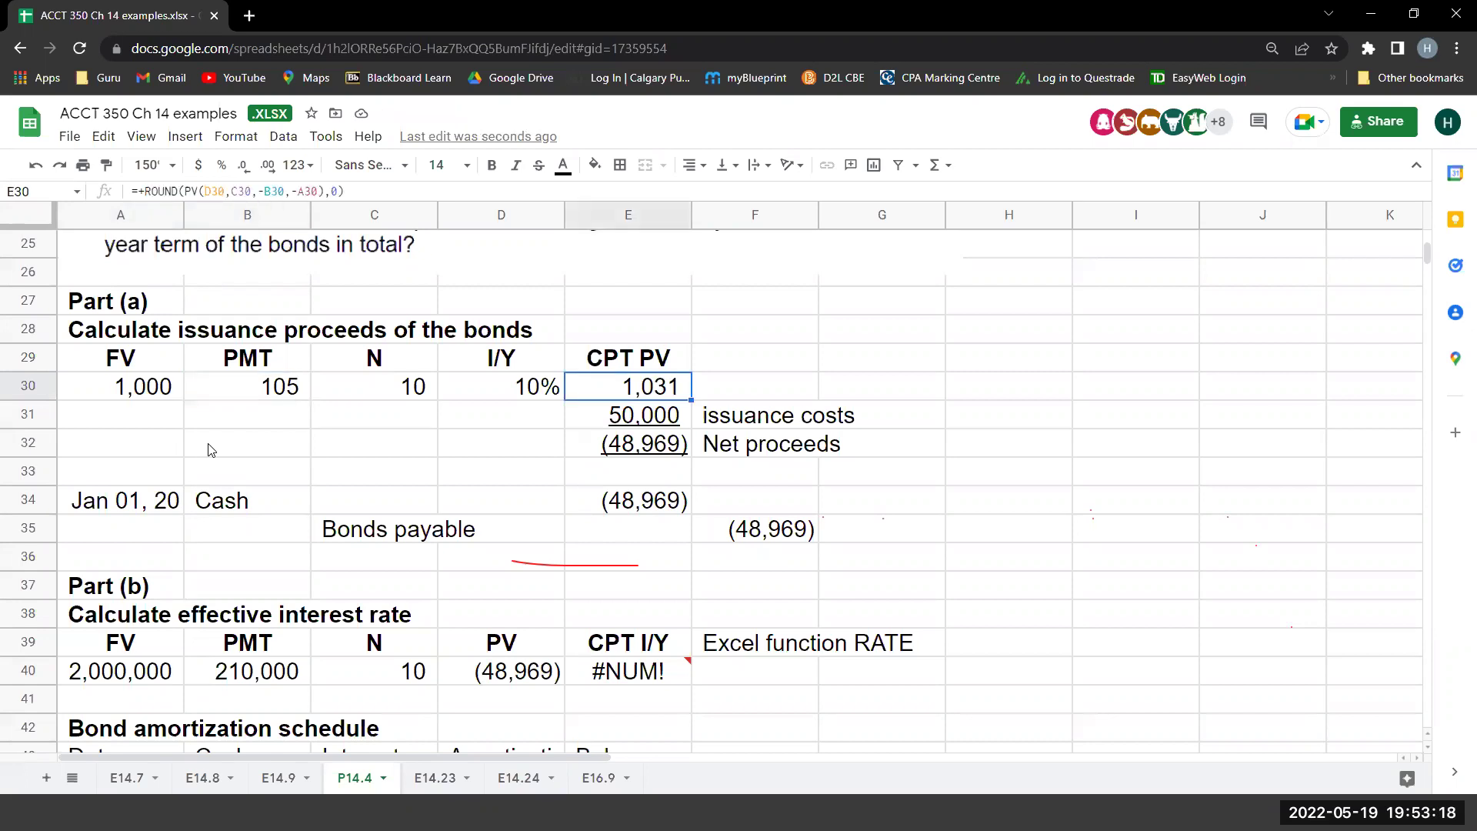
Enter 2,000,000 in scratch cell H30 as the target amount to raise.
key("Tab")
key("Tab")
key("Tab")
type("+200000")
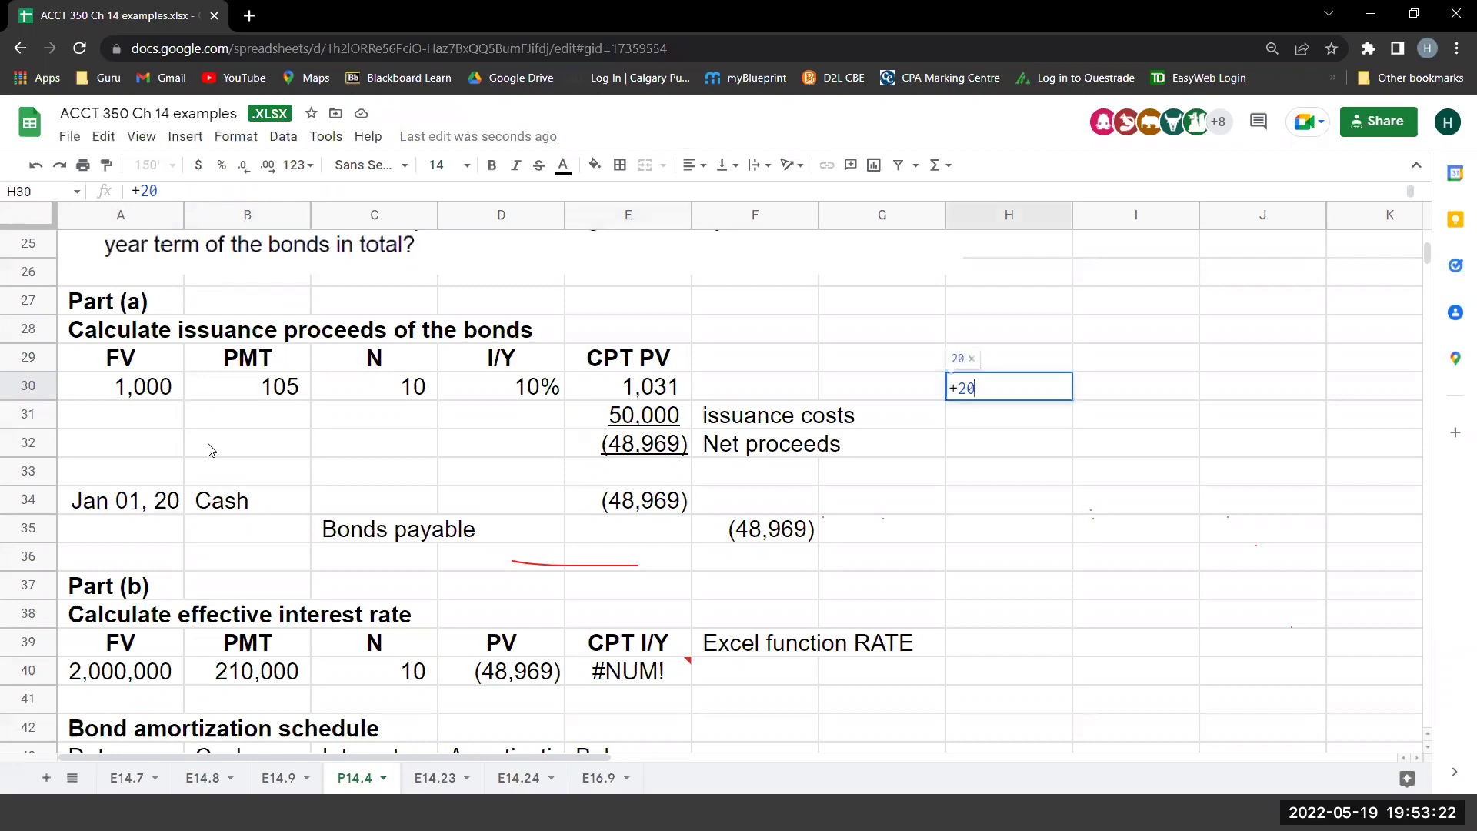
key("Escape")
type("2,000,000")
key("Return")
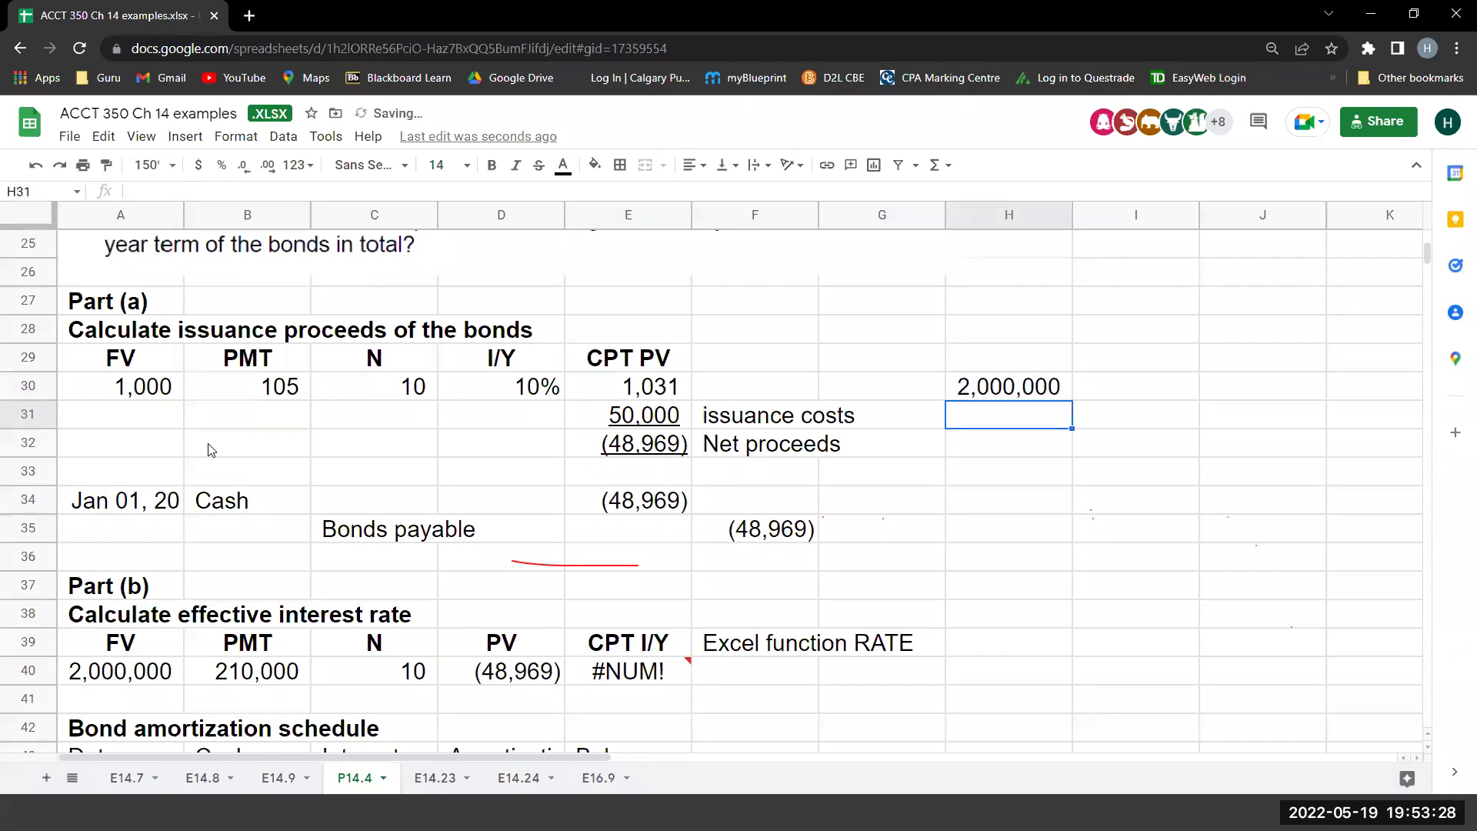
Divide H30 by the present value in E30 in cell I30, and display the result with two decimals.
key("Up")
key("Right")
type("+")
key("Left")
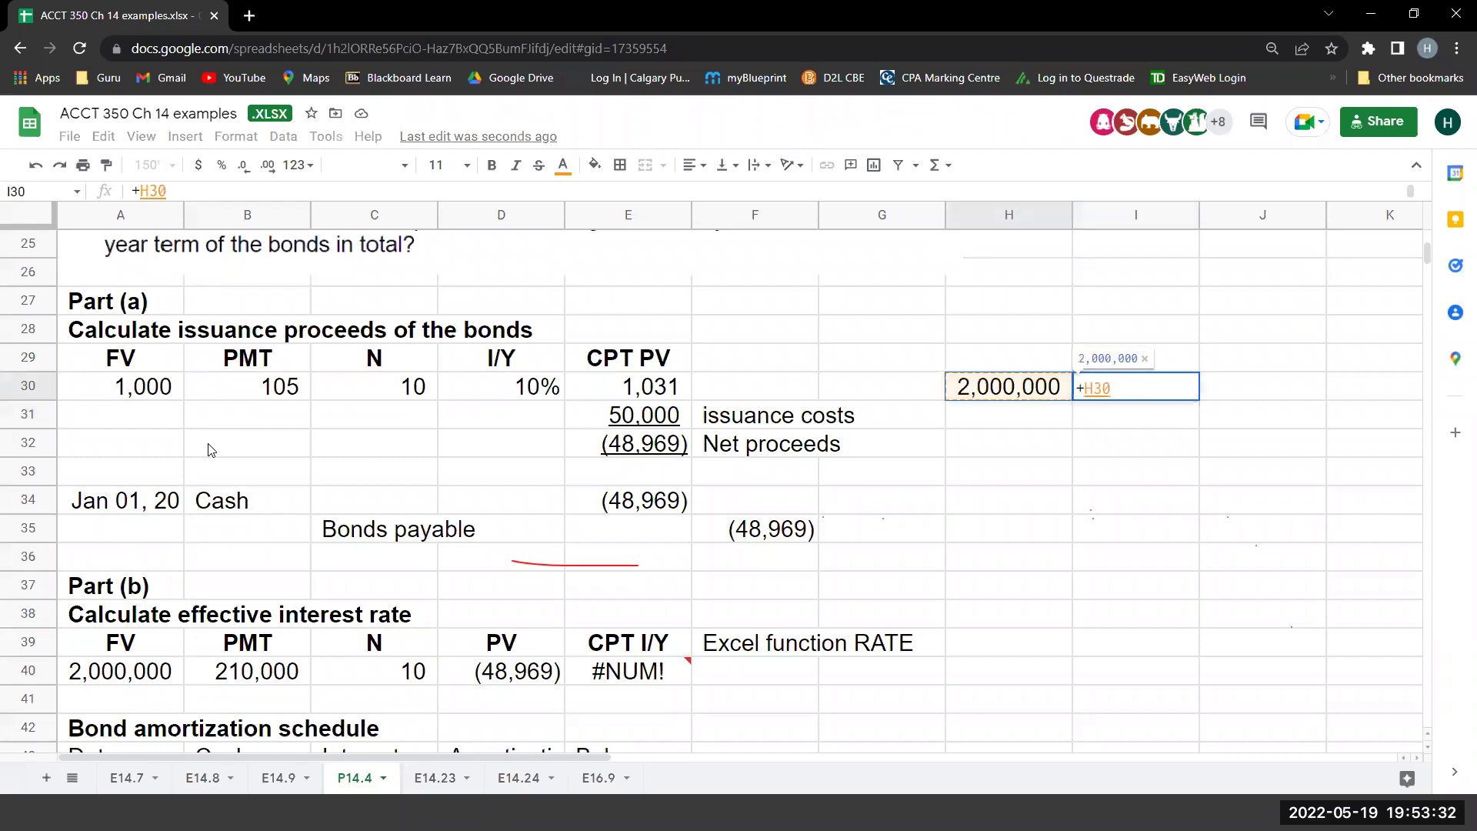
type("/")
key("Left")
key("Left")
key("Left")
key("Left")
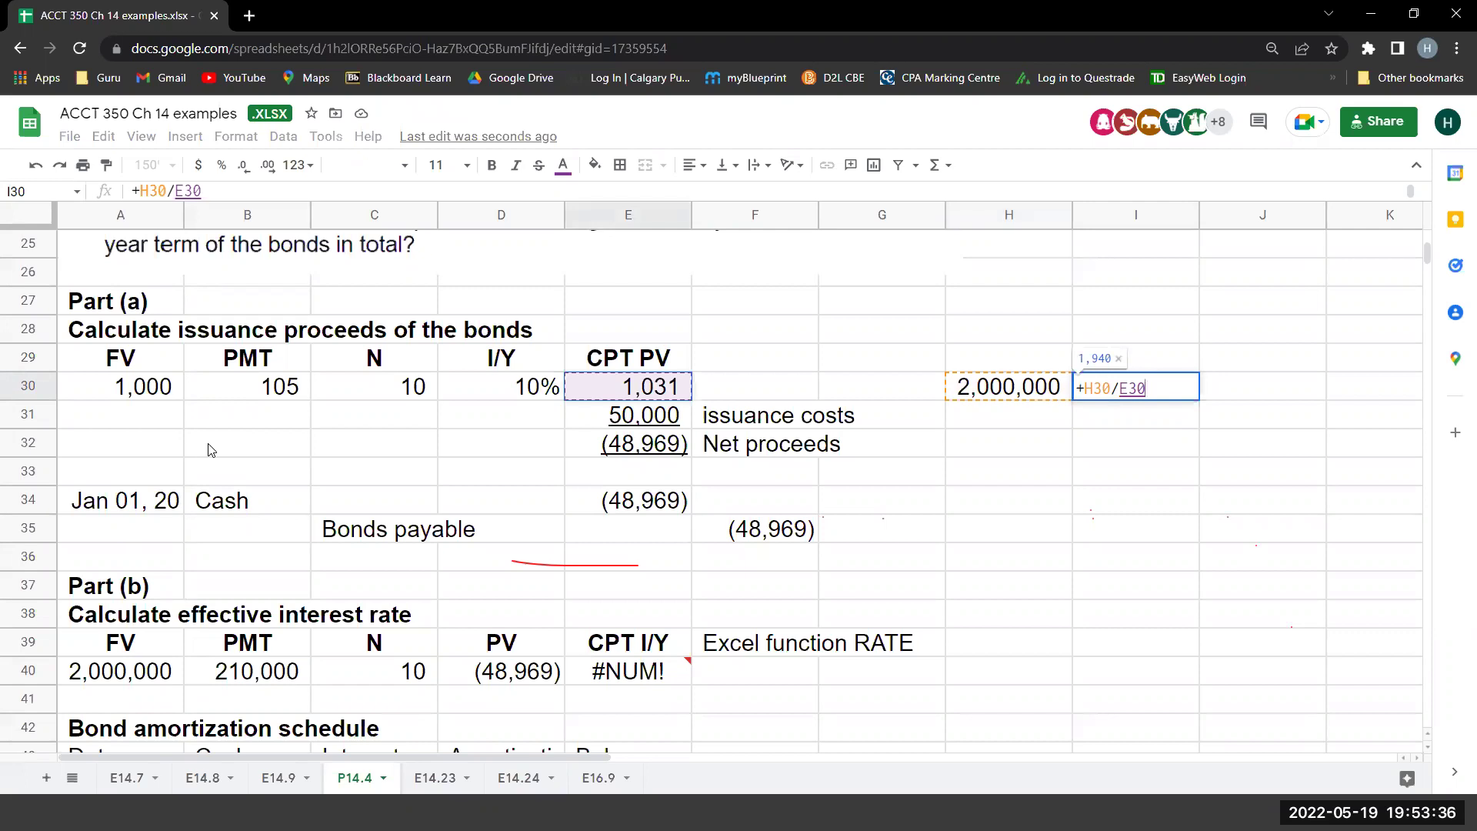
key("Return")
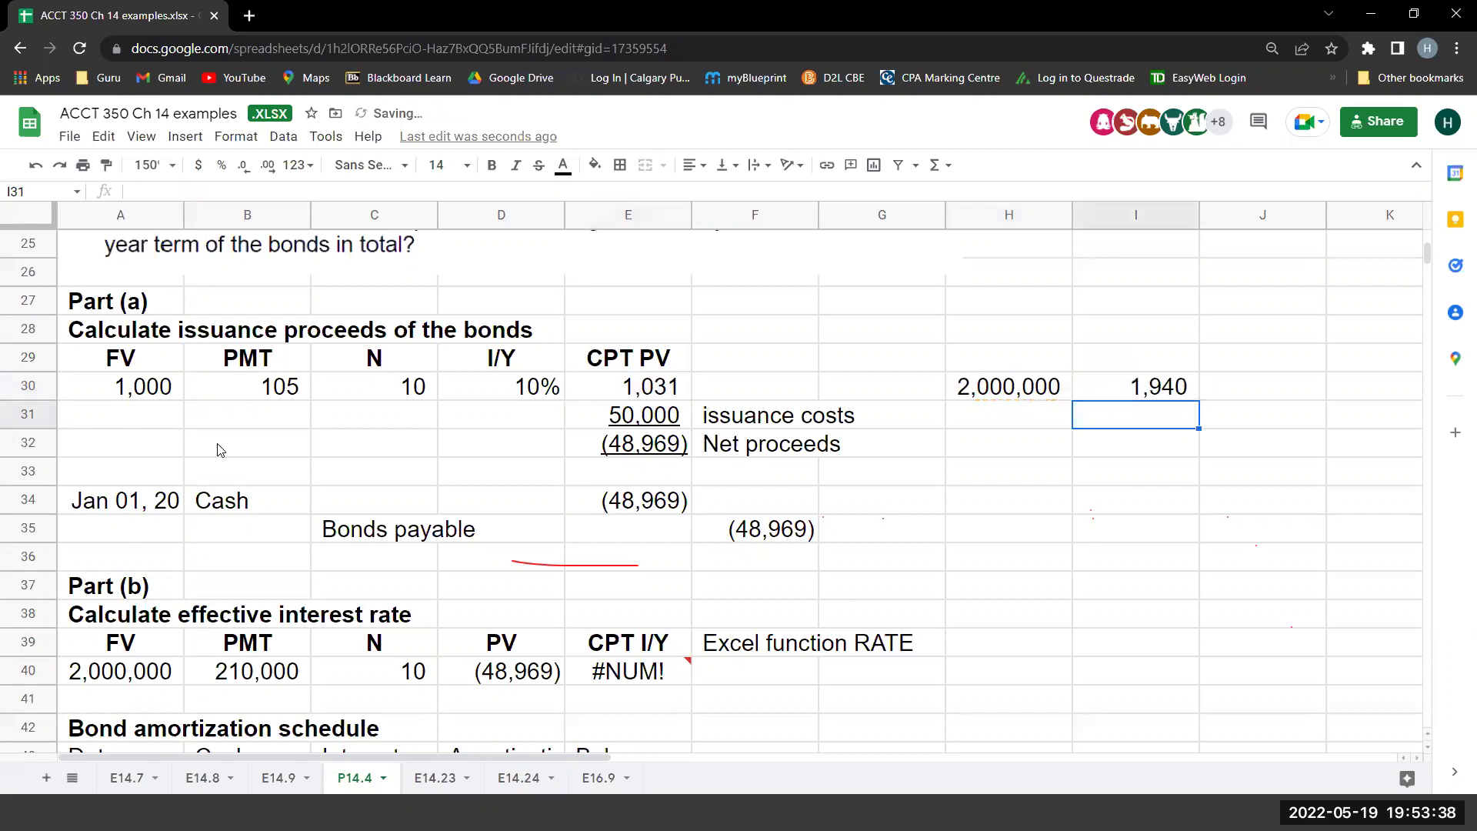
key("Up")
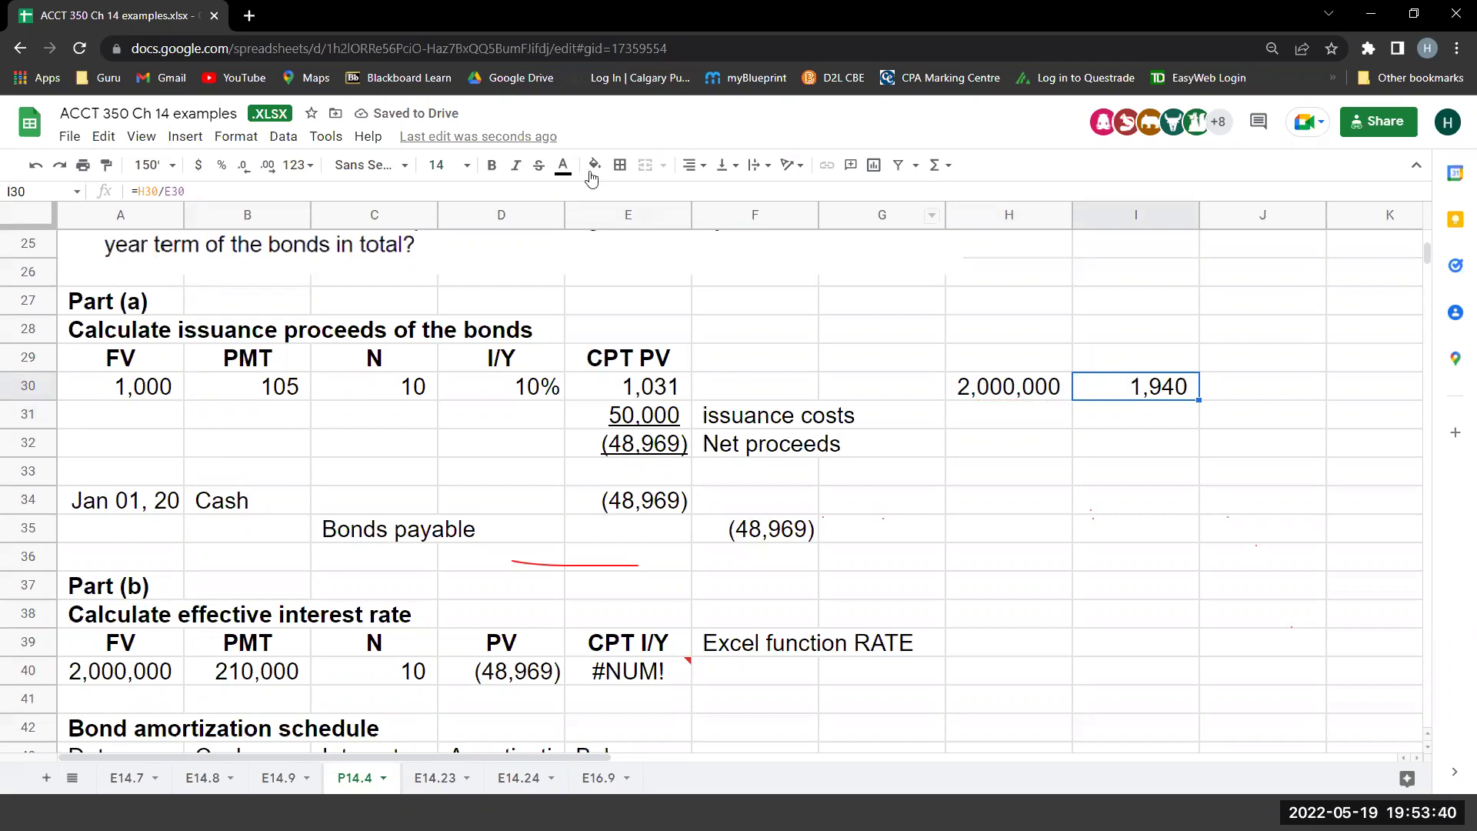
double_click(269, 166)
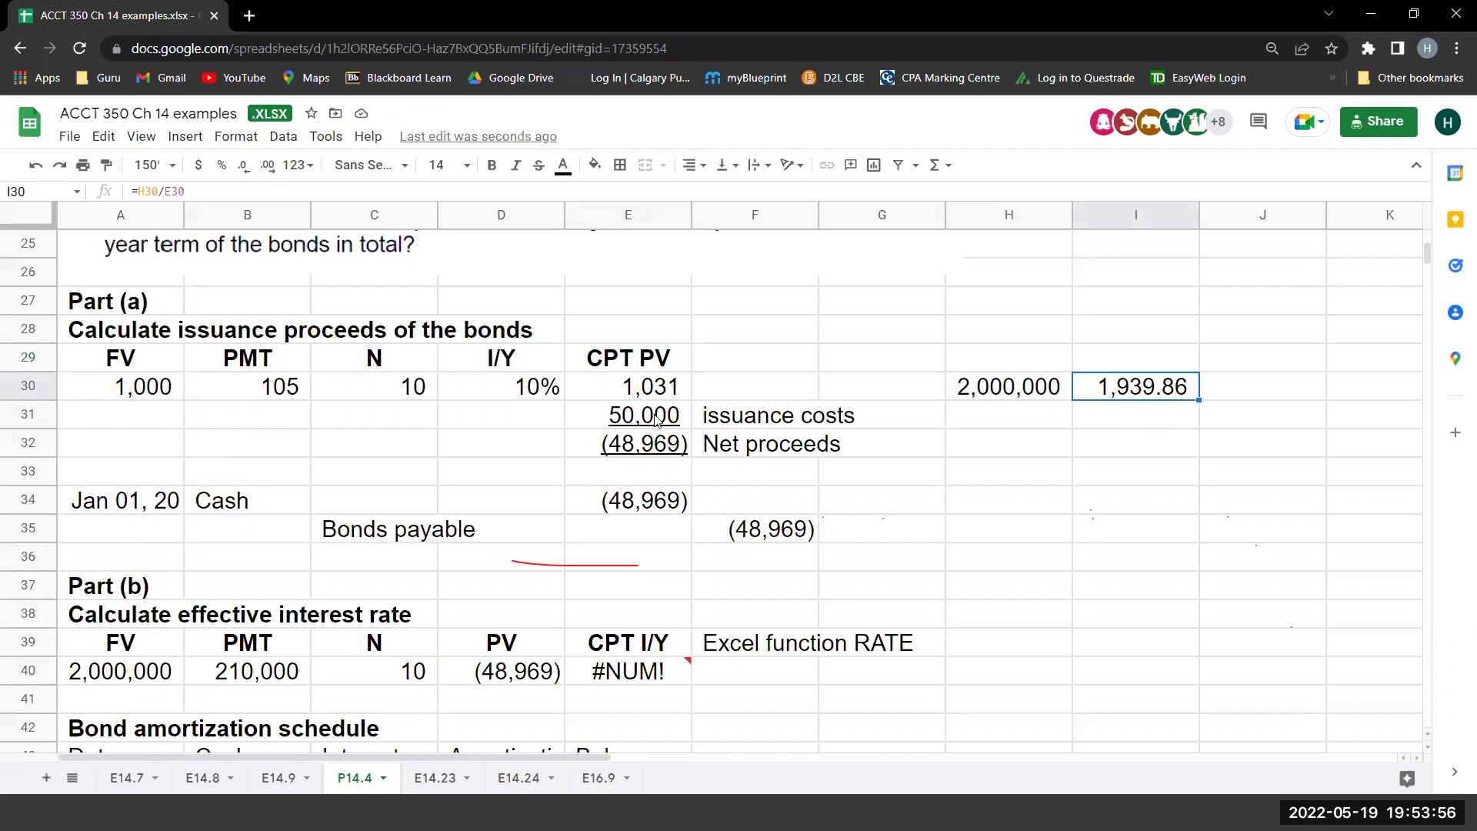
Change the target amount in H30 to 2050000 to include the issuance costs.
key("Down")
key("Down")
key("Down")
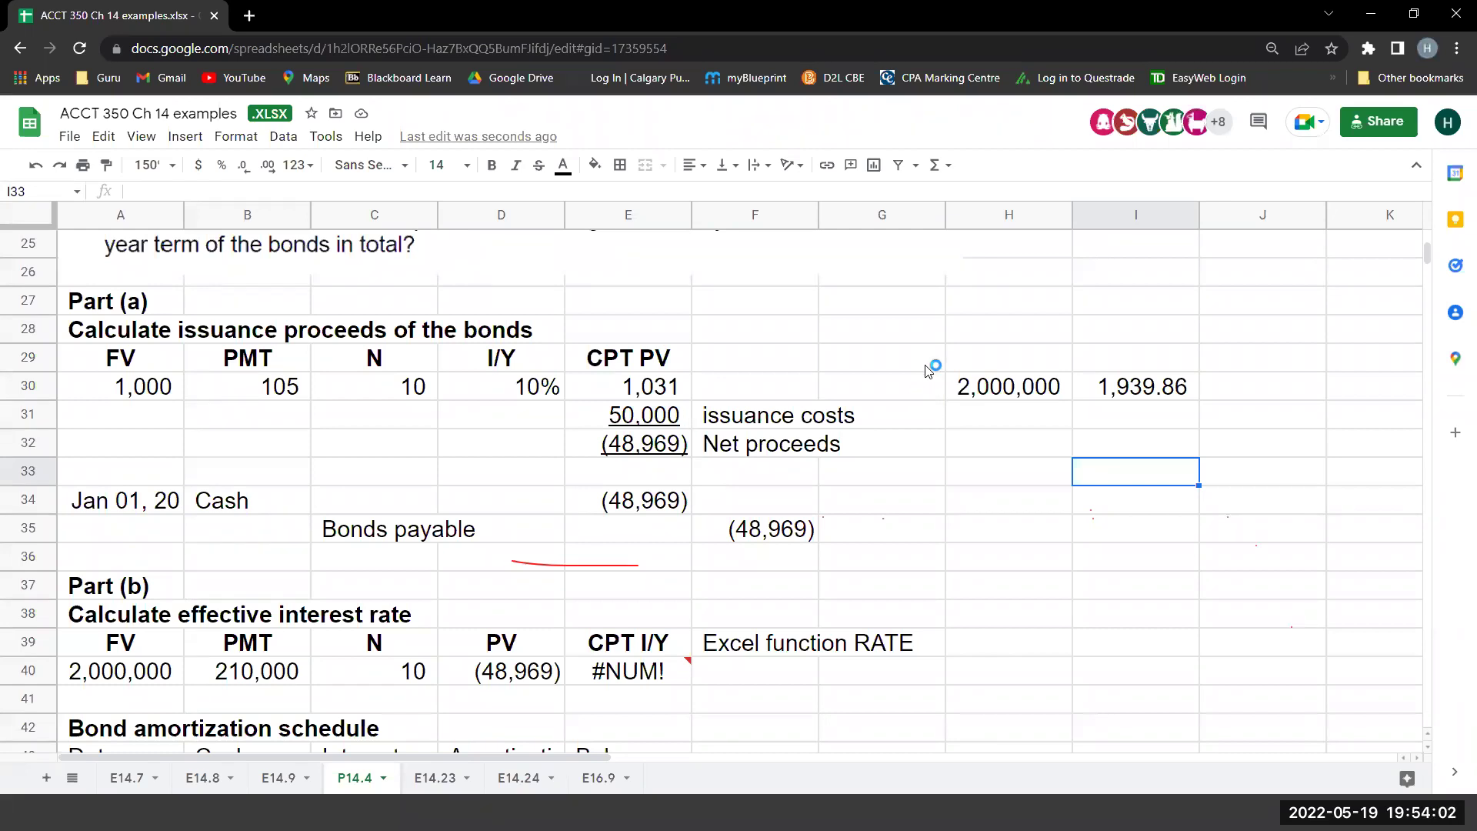
left_click(972, 392)
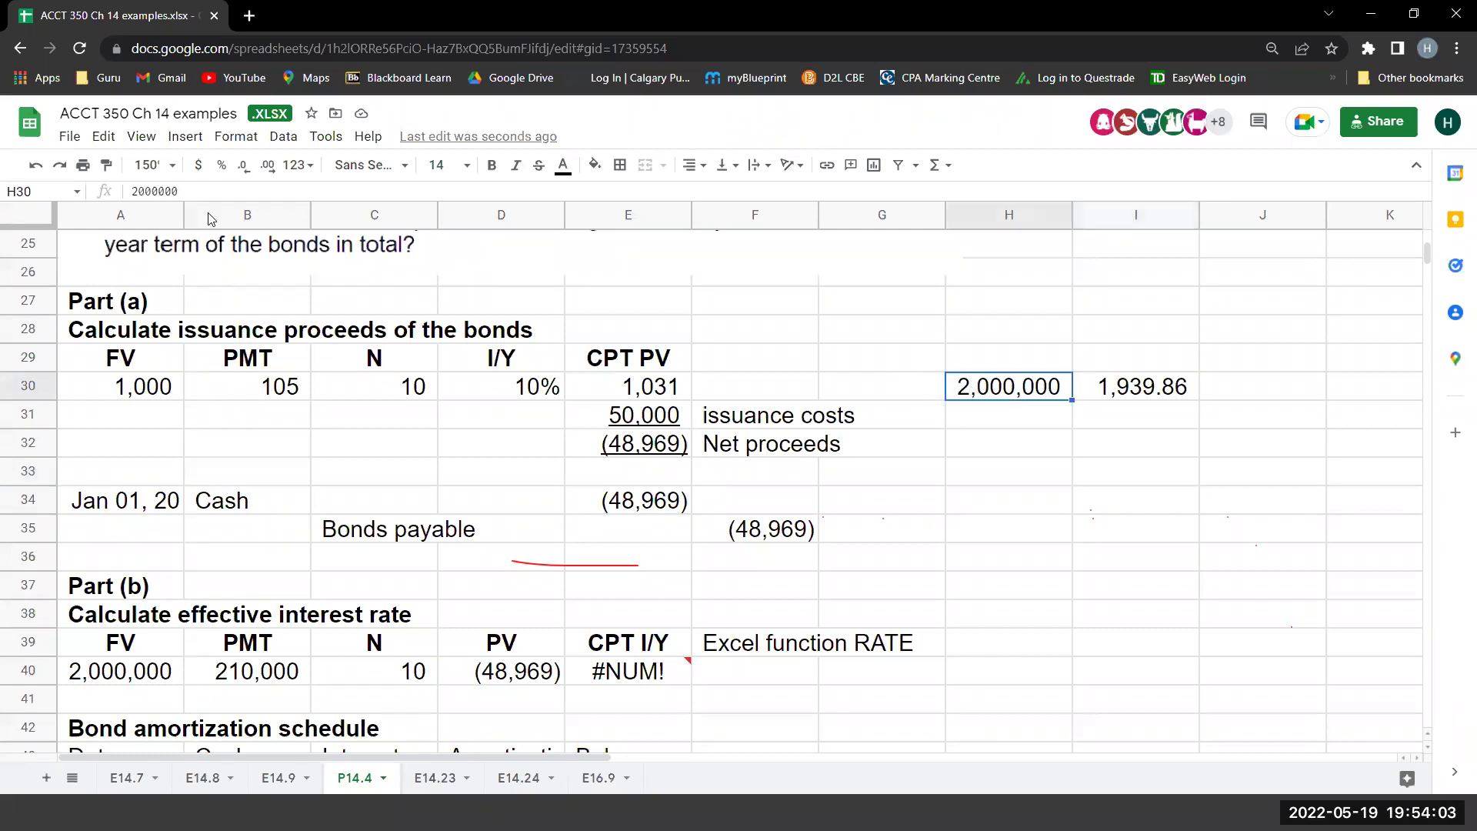
left_click(150, 191)
type("5")
key("Delete")
key("Return")
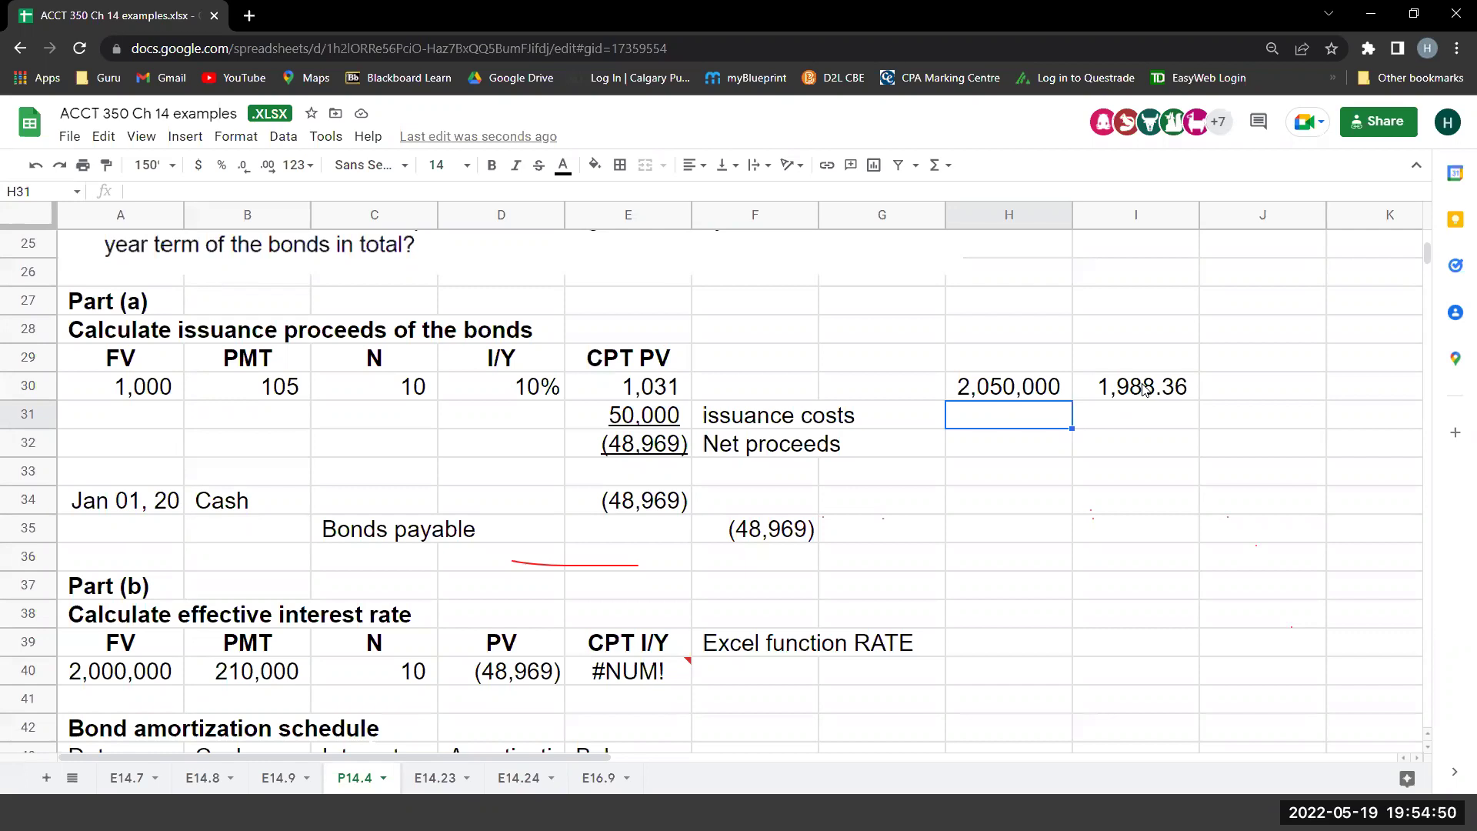
Clear the scratch calculation in H30:I30.
key("Up")
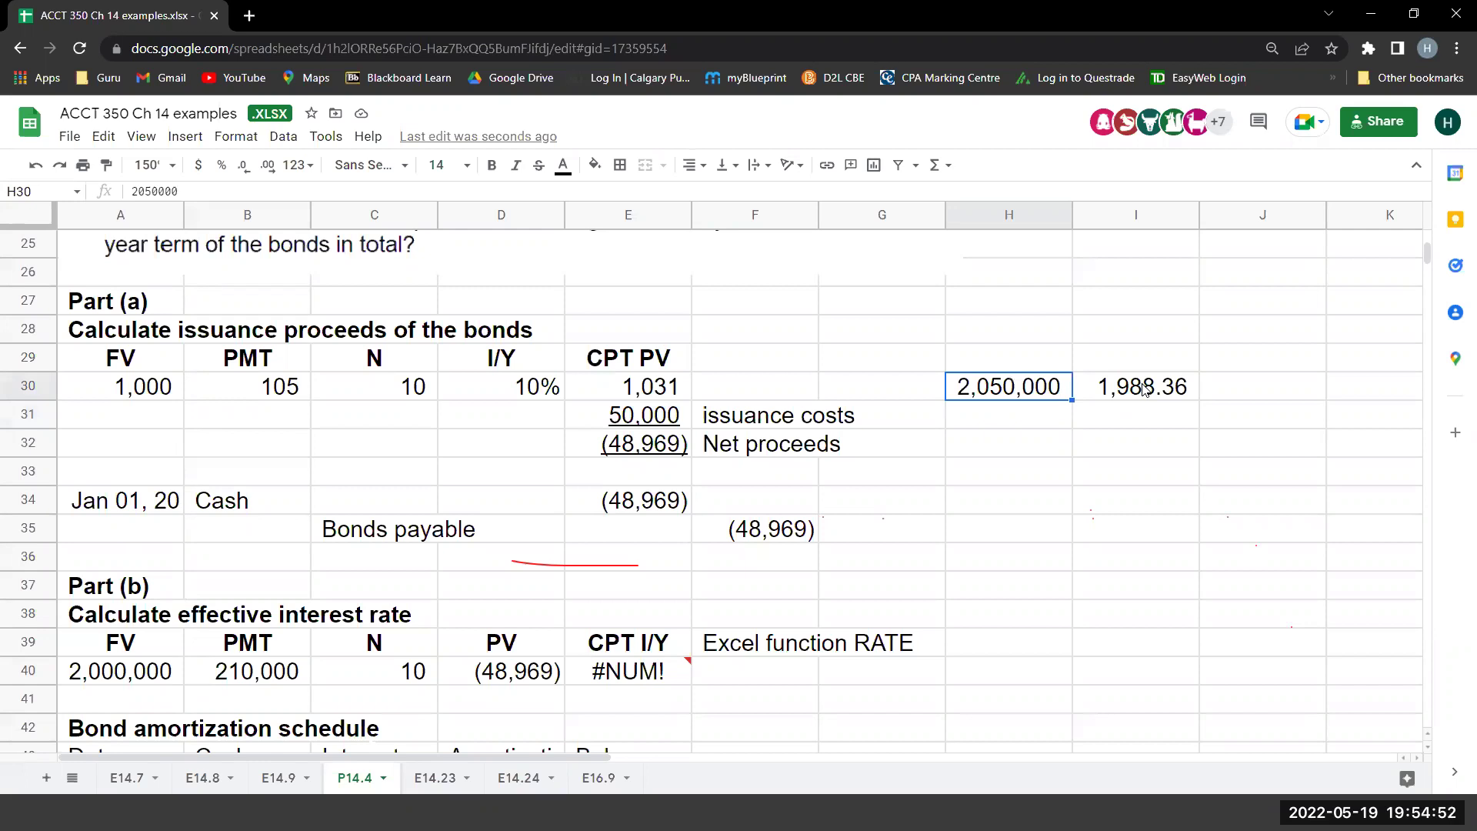
key("shift+Right")
key("Delete")
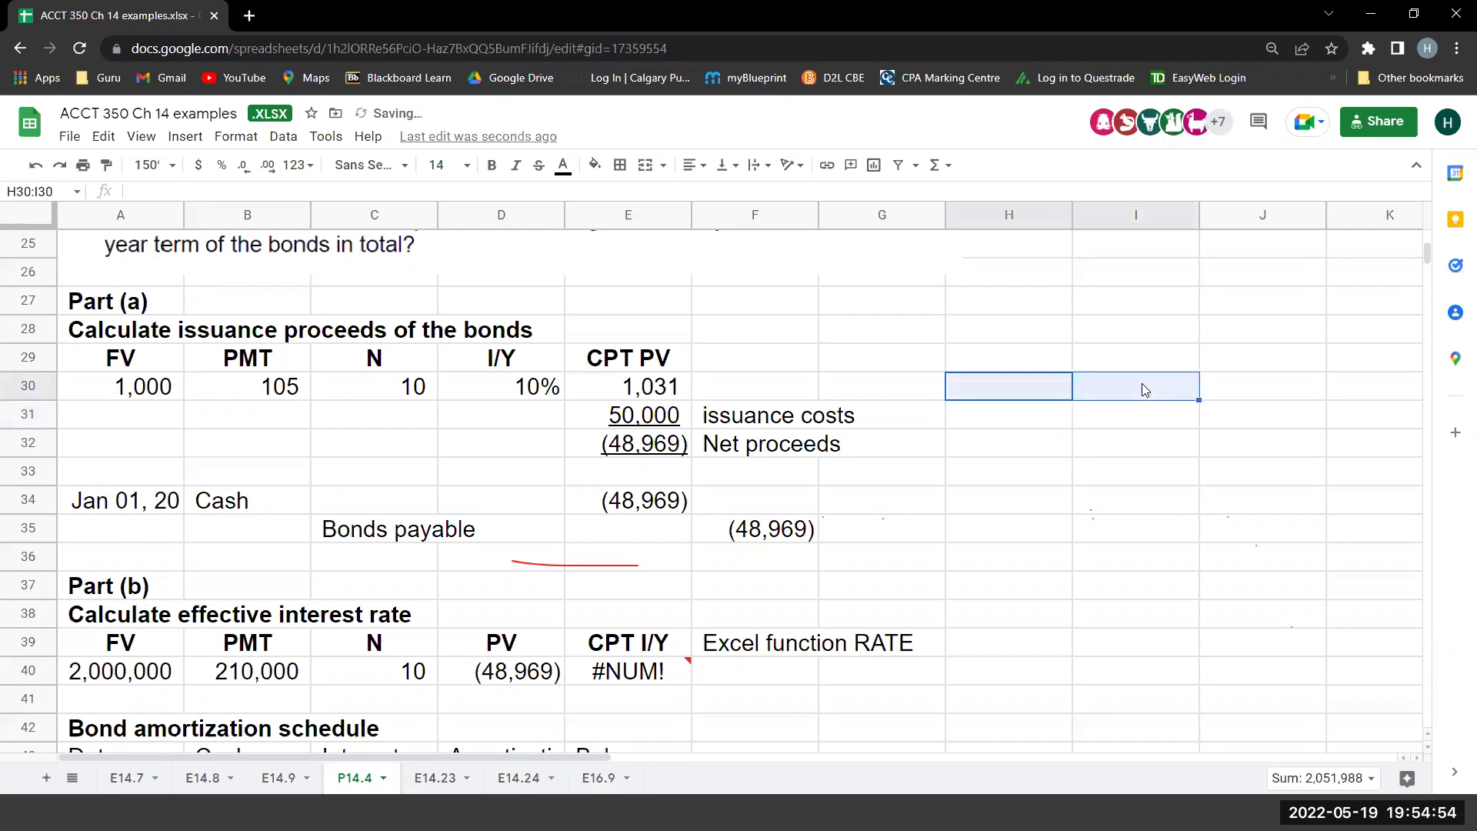
Restore the face value in A30 to 2,000,000.
key("Home")
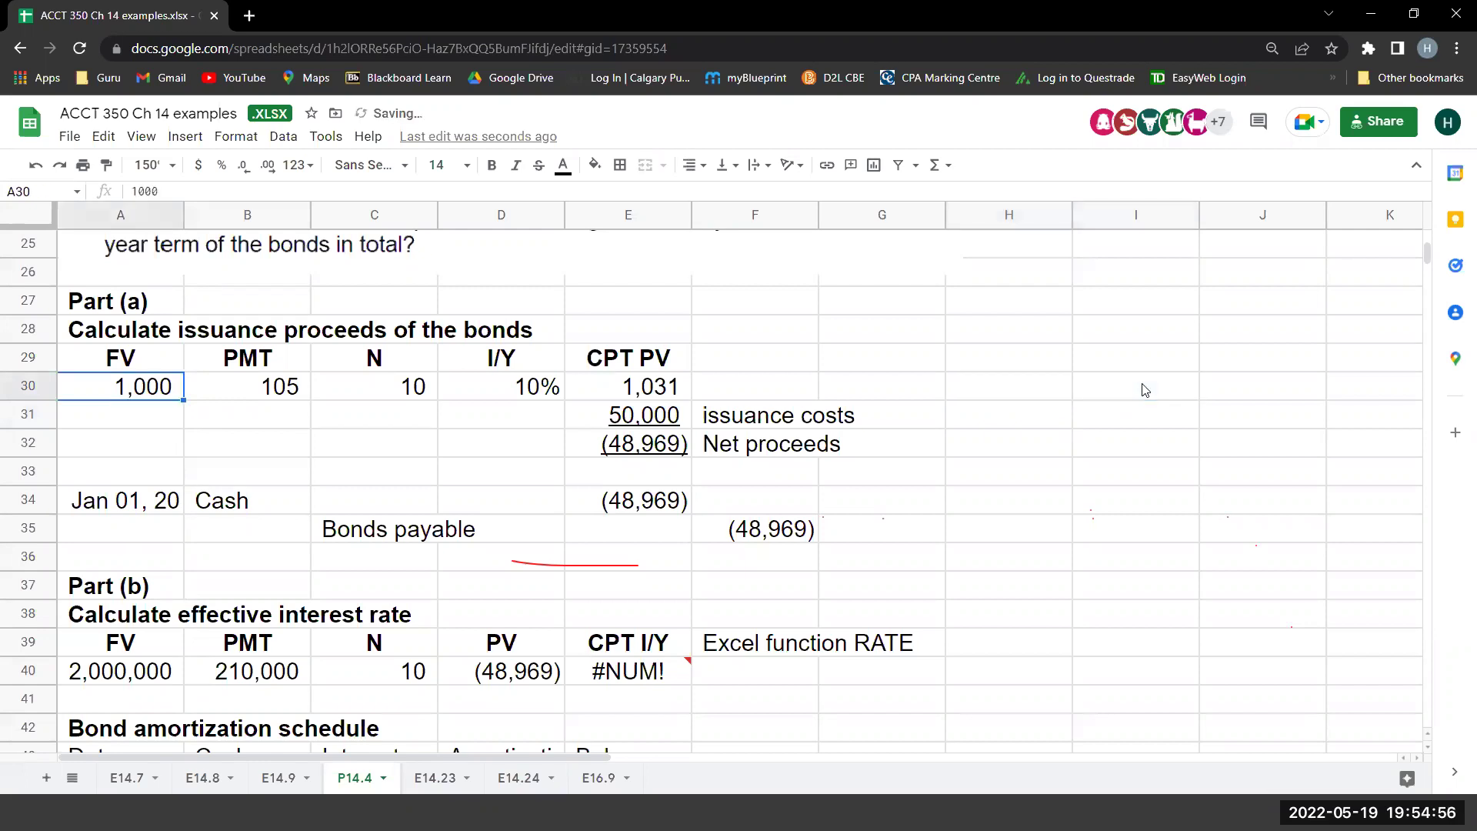
type("2,000,000")
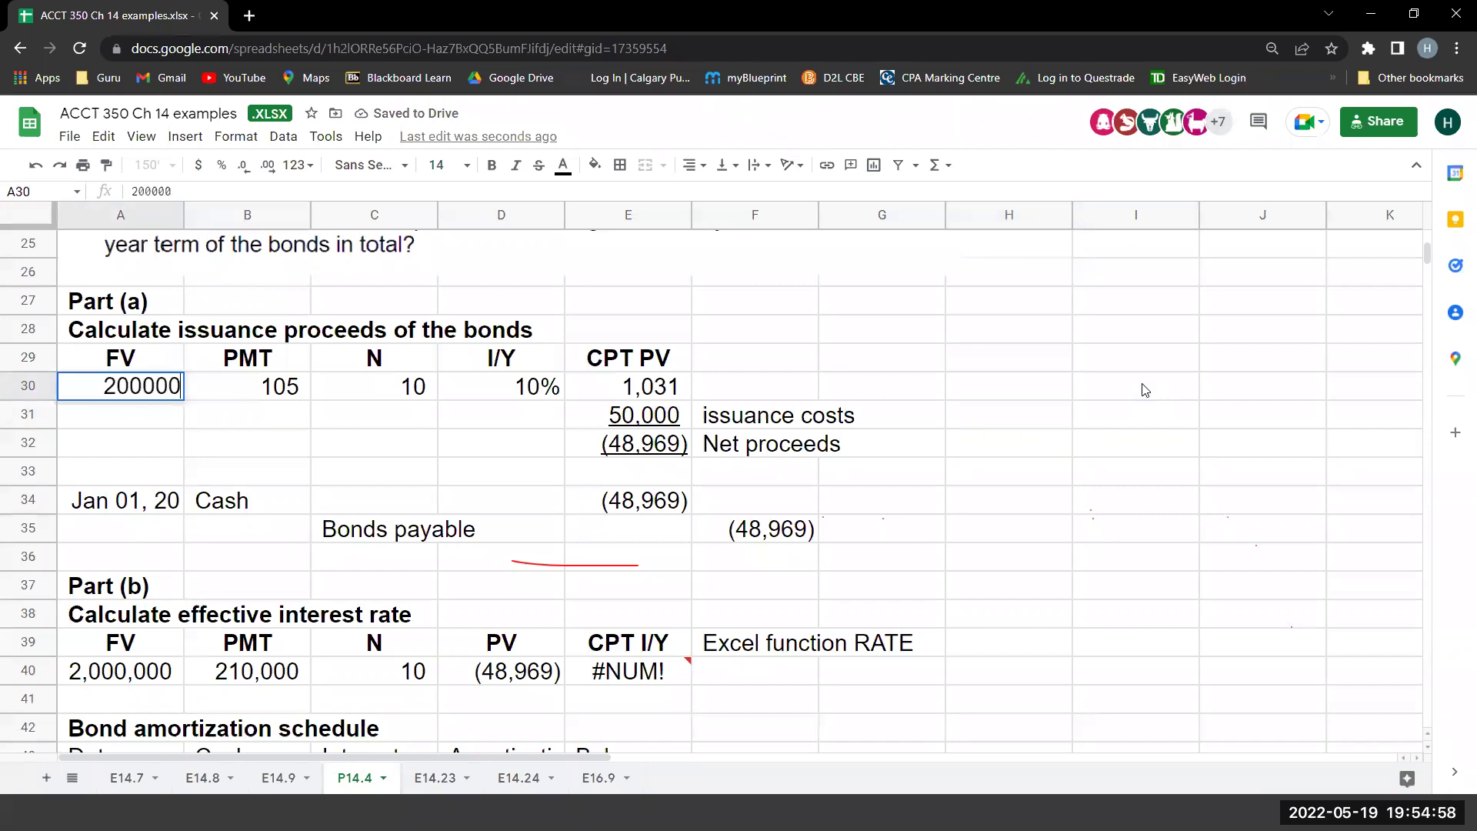
key("Return")
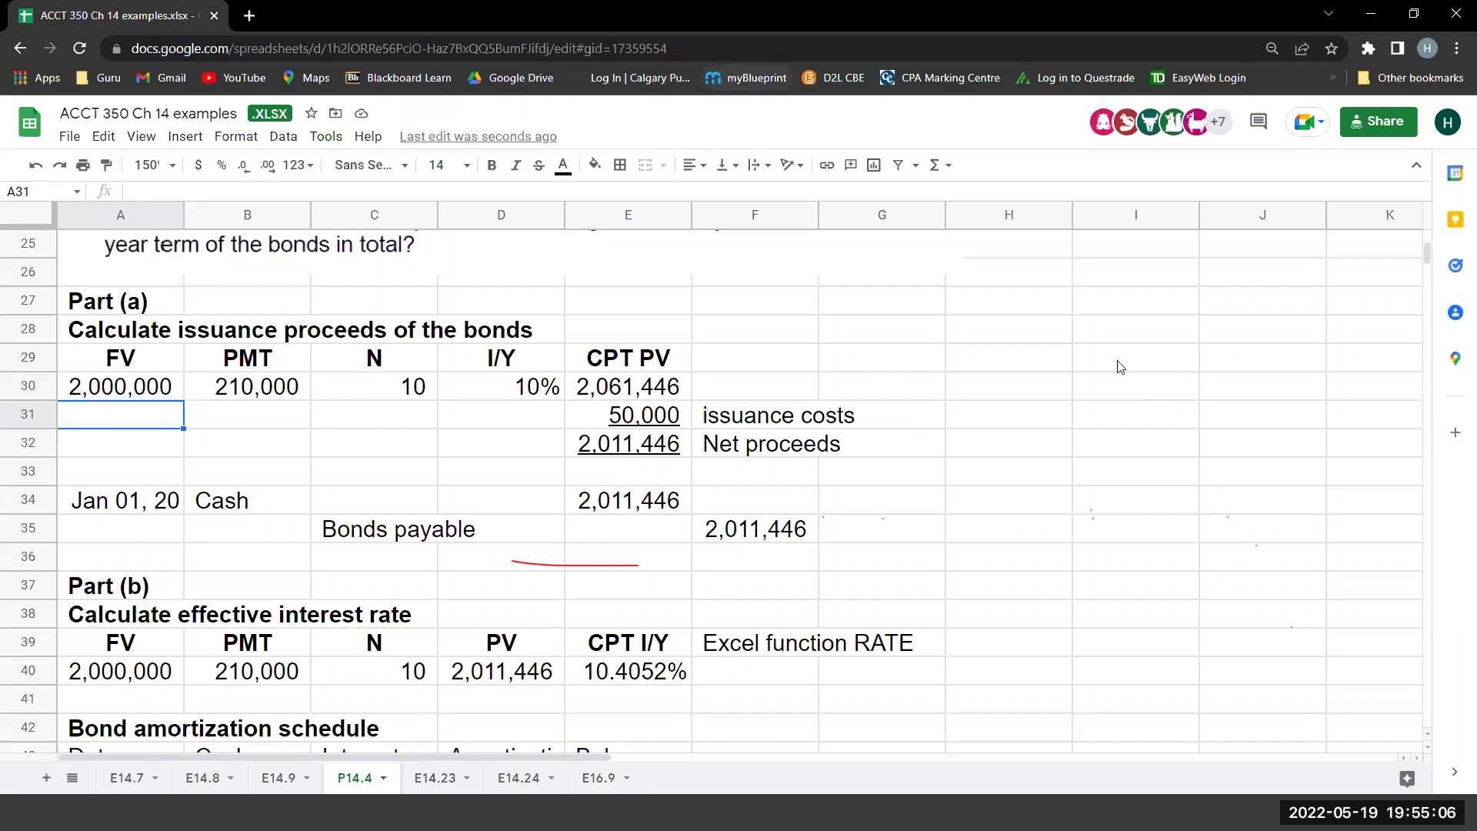
Look over the Part (a) and (b) calculations and reread the problem's Required list.
left_click(885, 513)
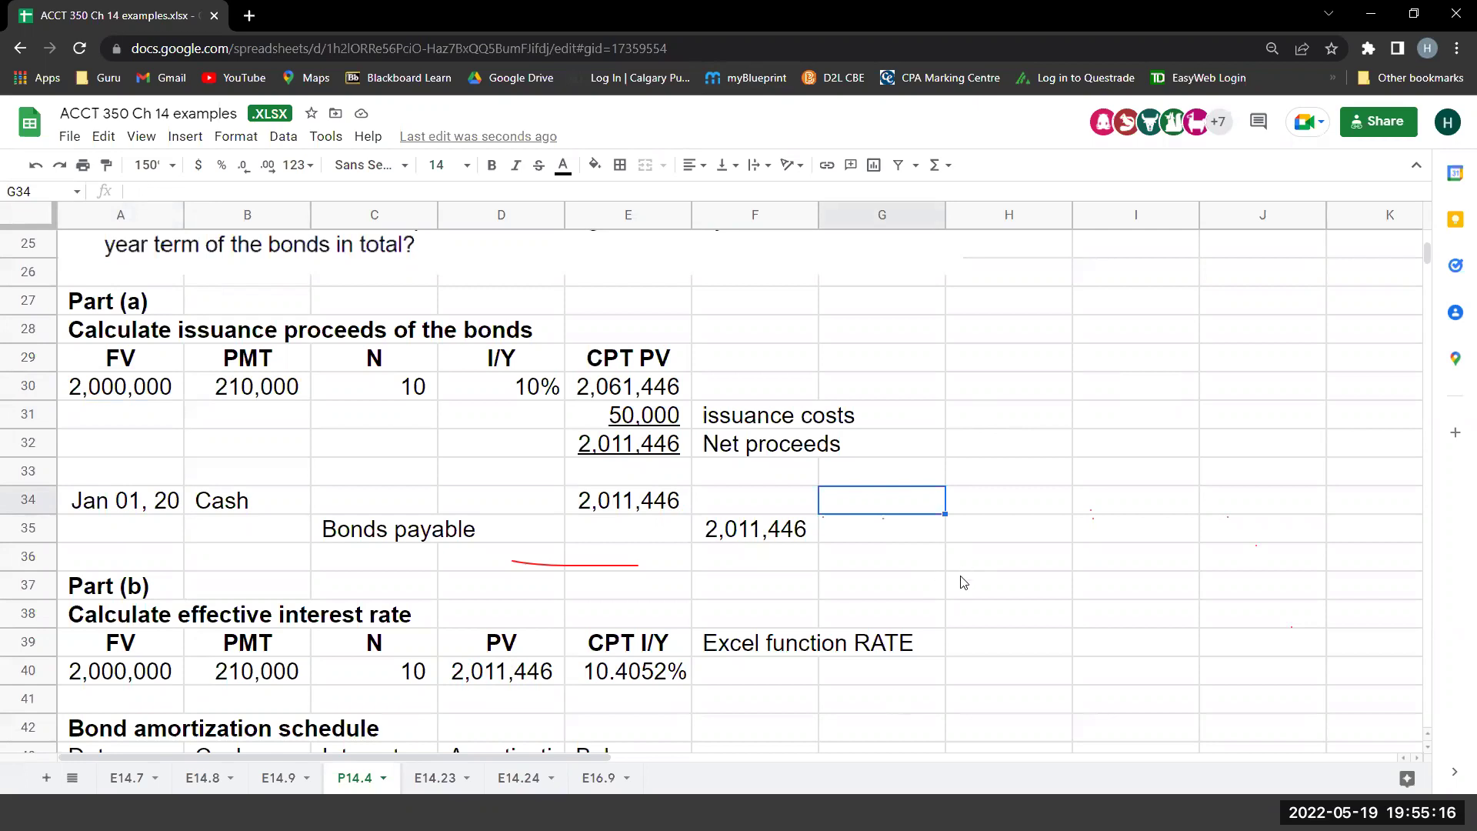
scroll(962, 578, "down", 1)
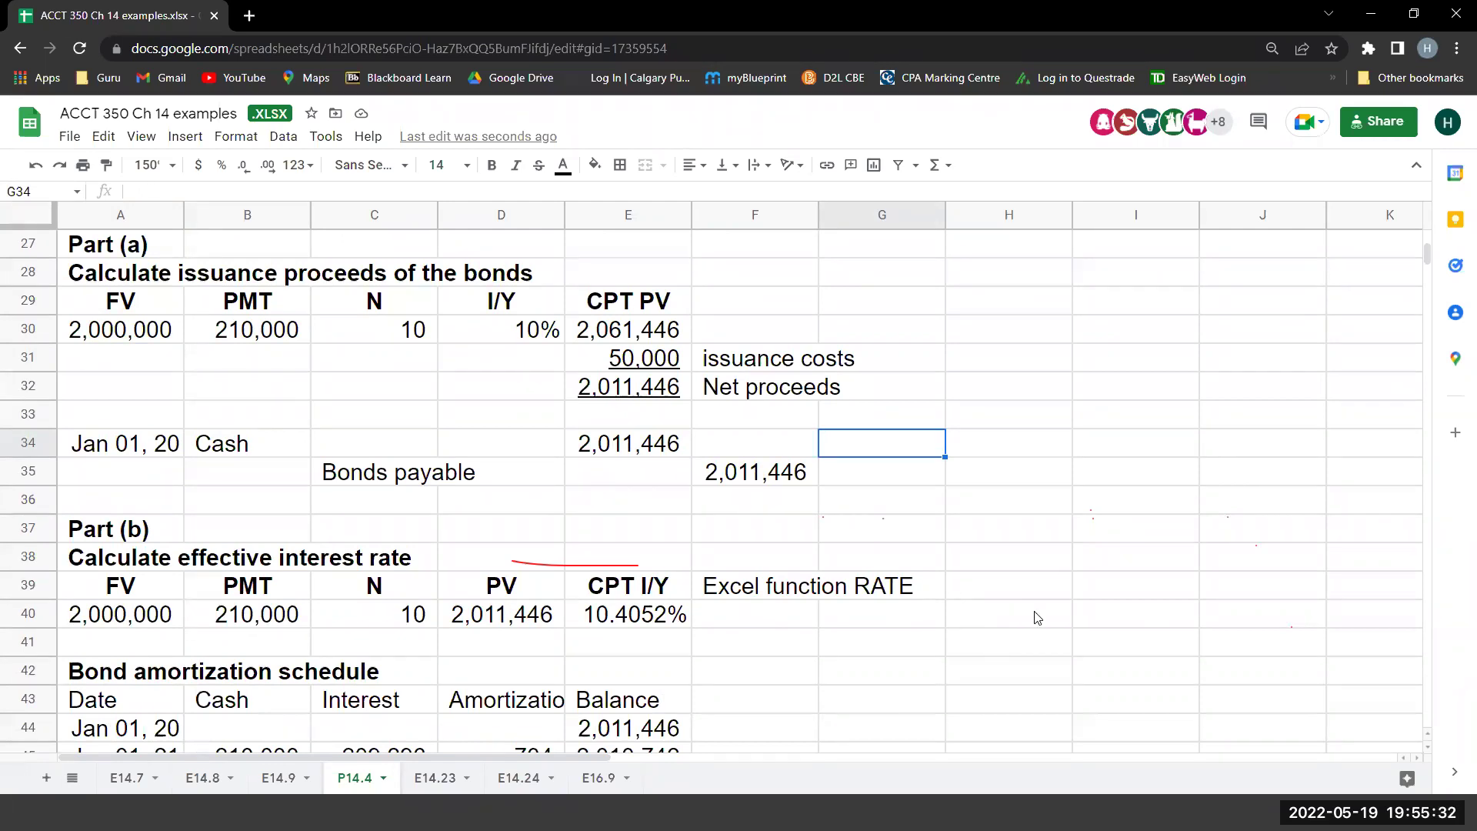
left_click(1065, 533)
scroll(1115, 570, "down", 5)
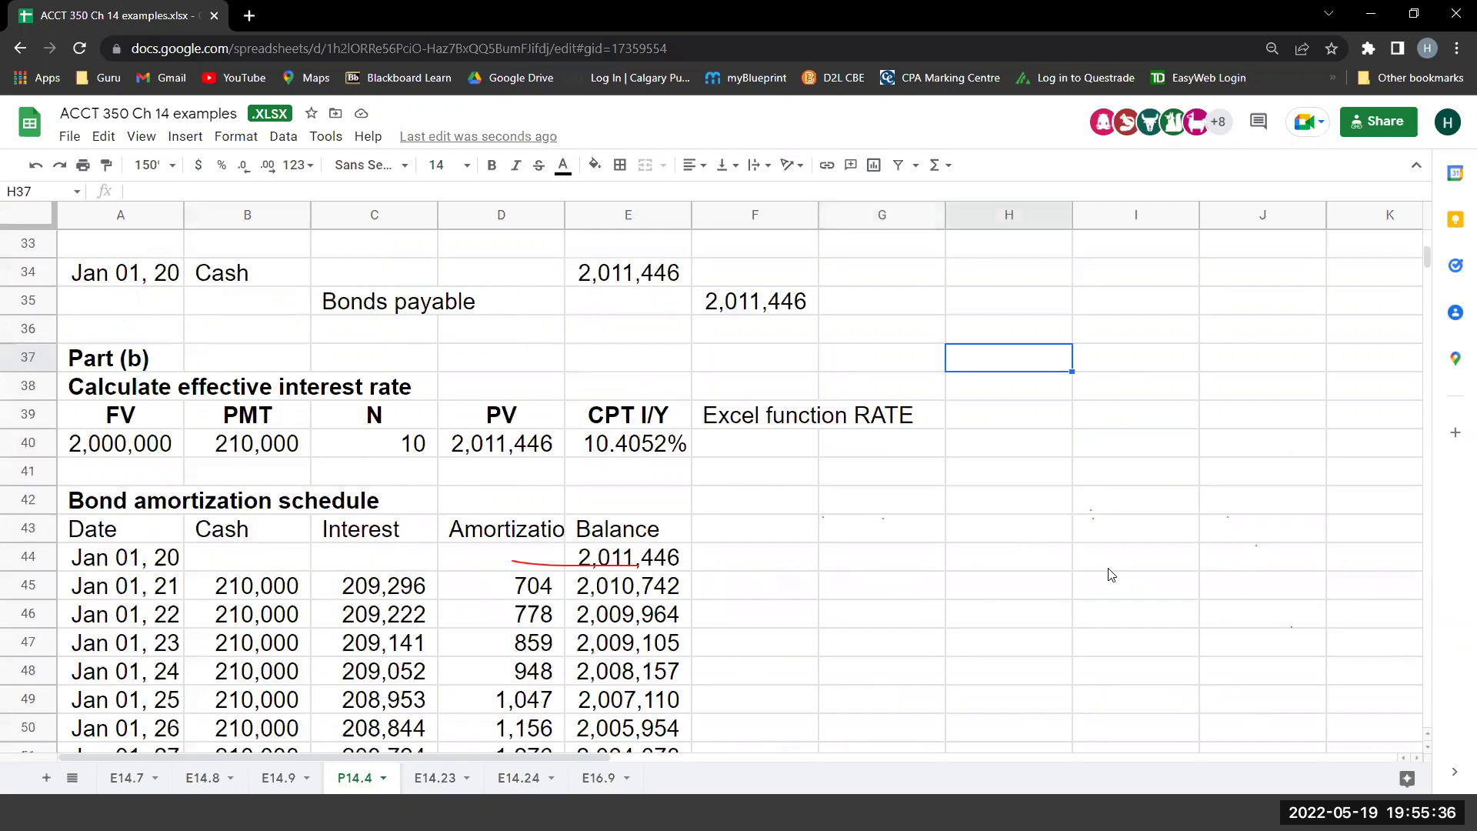
scroll(1111, 573, "up", 8)
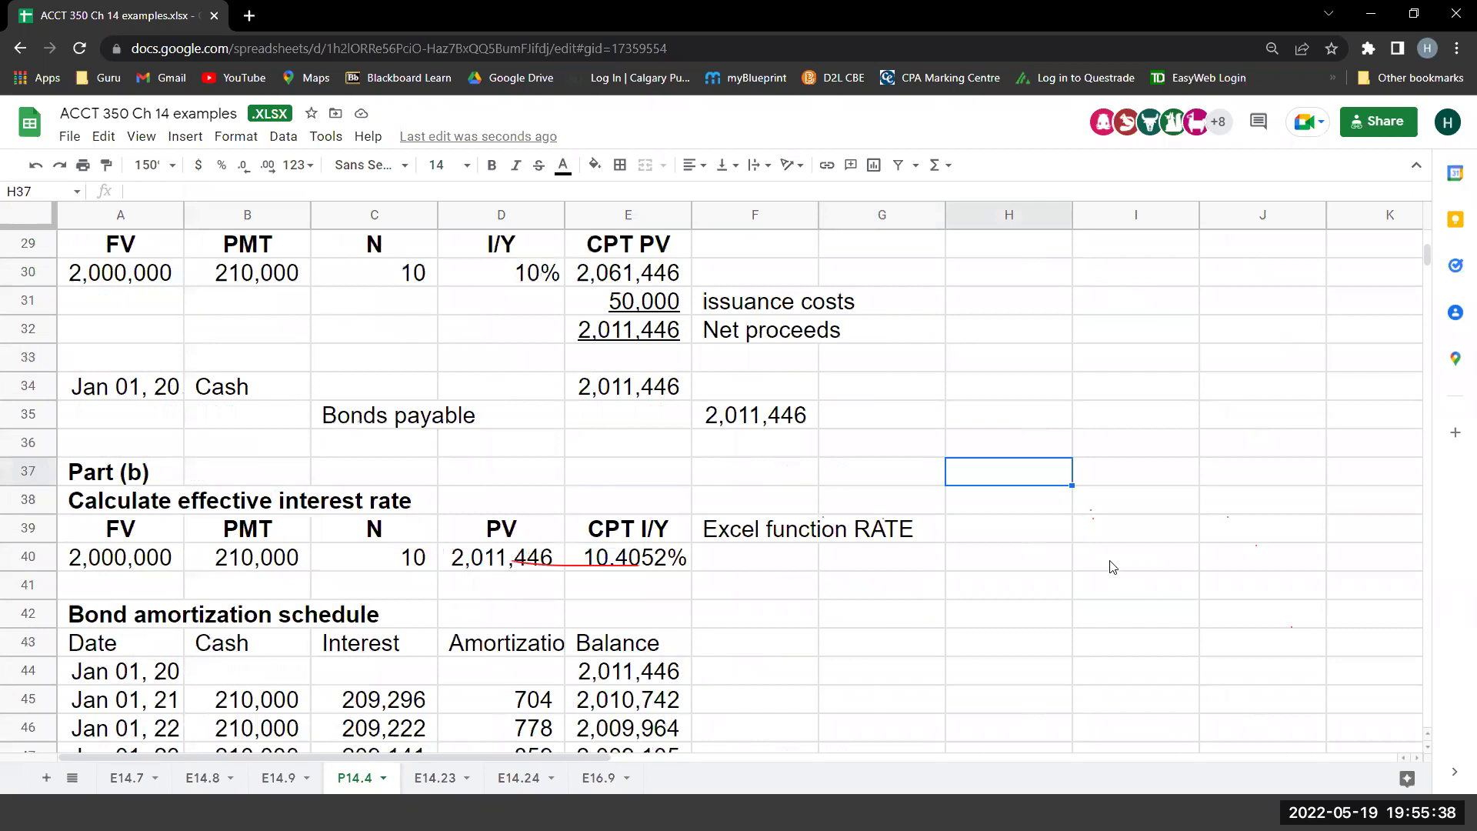
scroll(1112, 567, "up", 3)
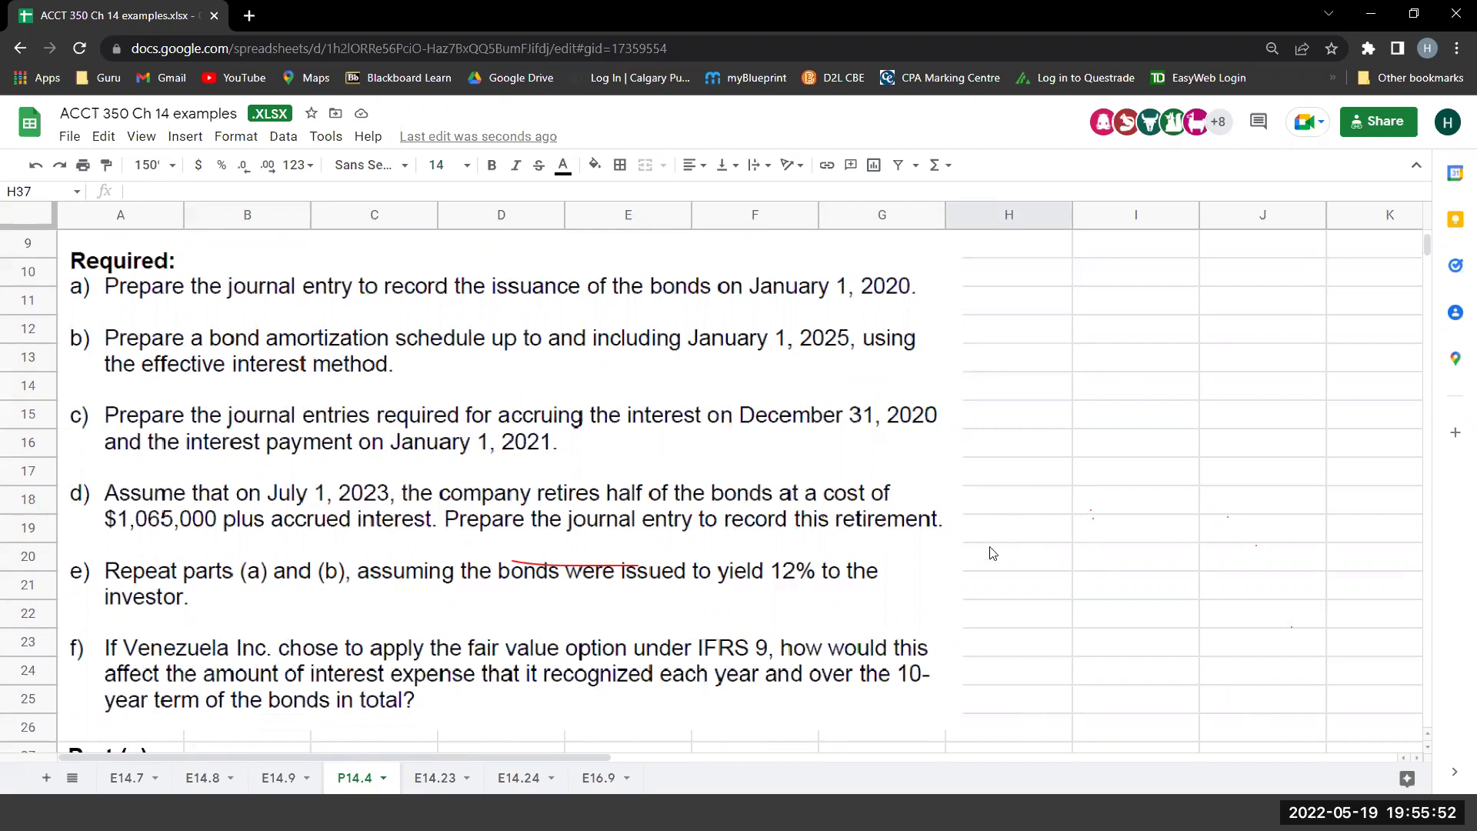
Return to the bond amortization schedule and review the opening balance formula in E44 and the cash formula in B45.
scroll(981, 560, "down", 5)
scroll(978, 560, "down", 5)
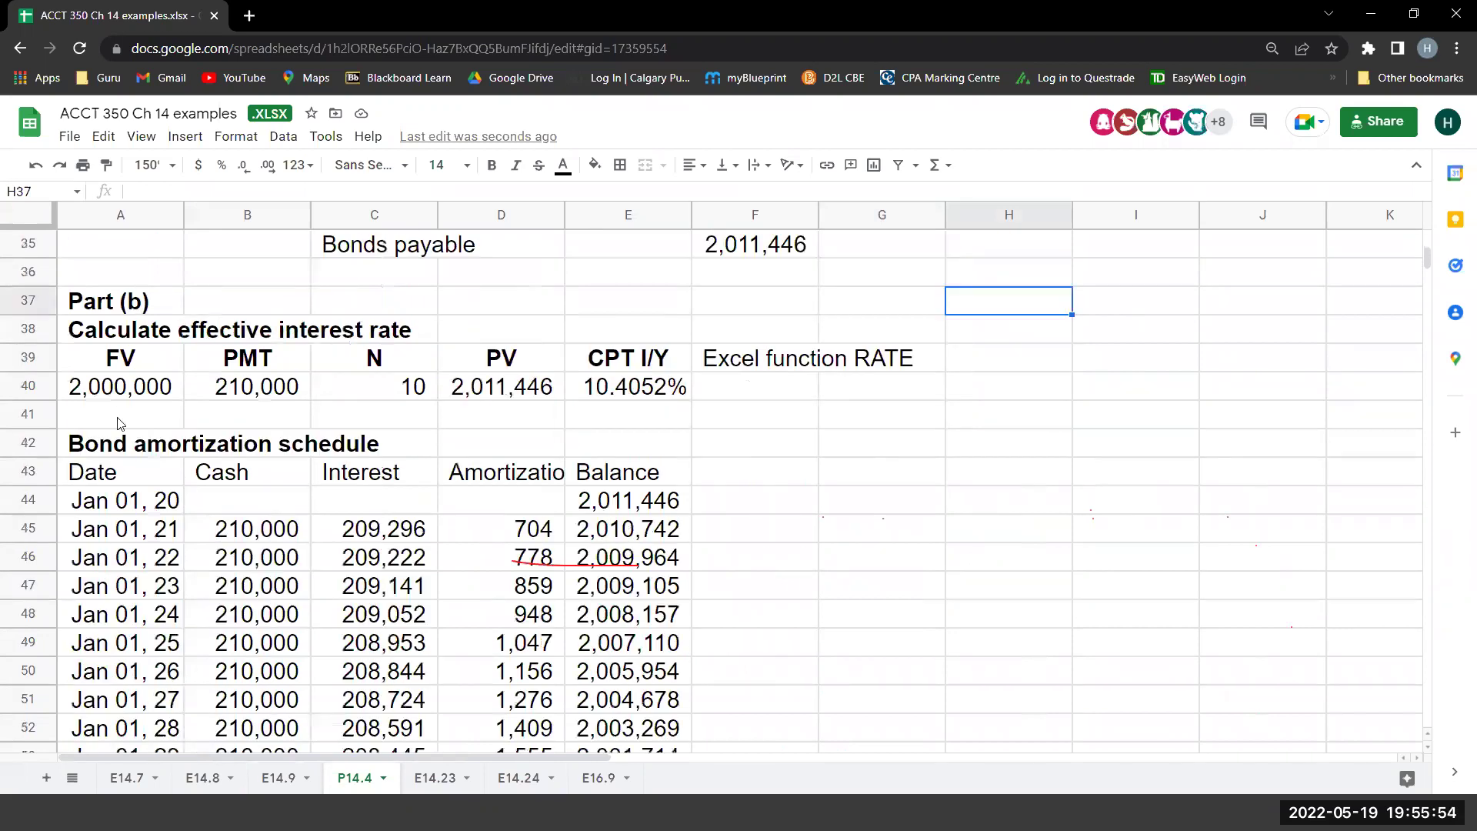
left_click(47, 388)
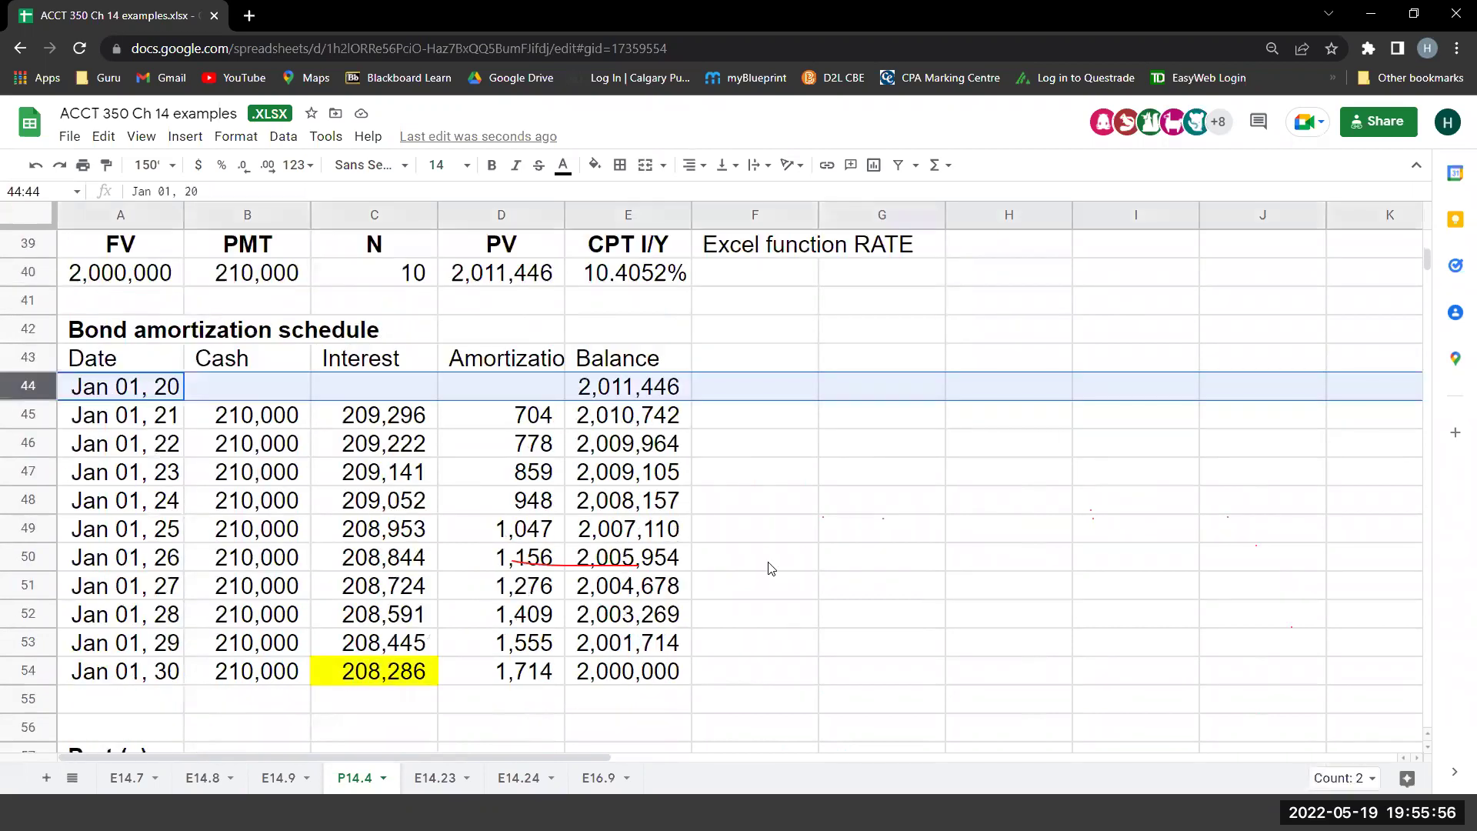
key("Left")
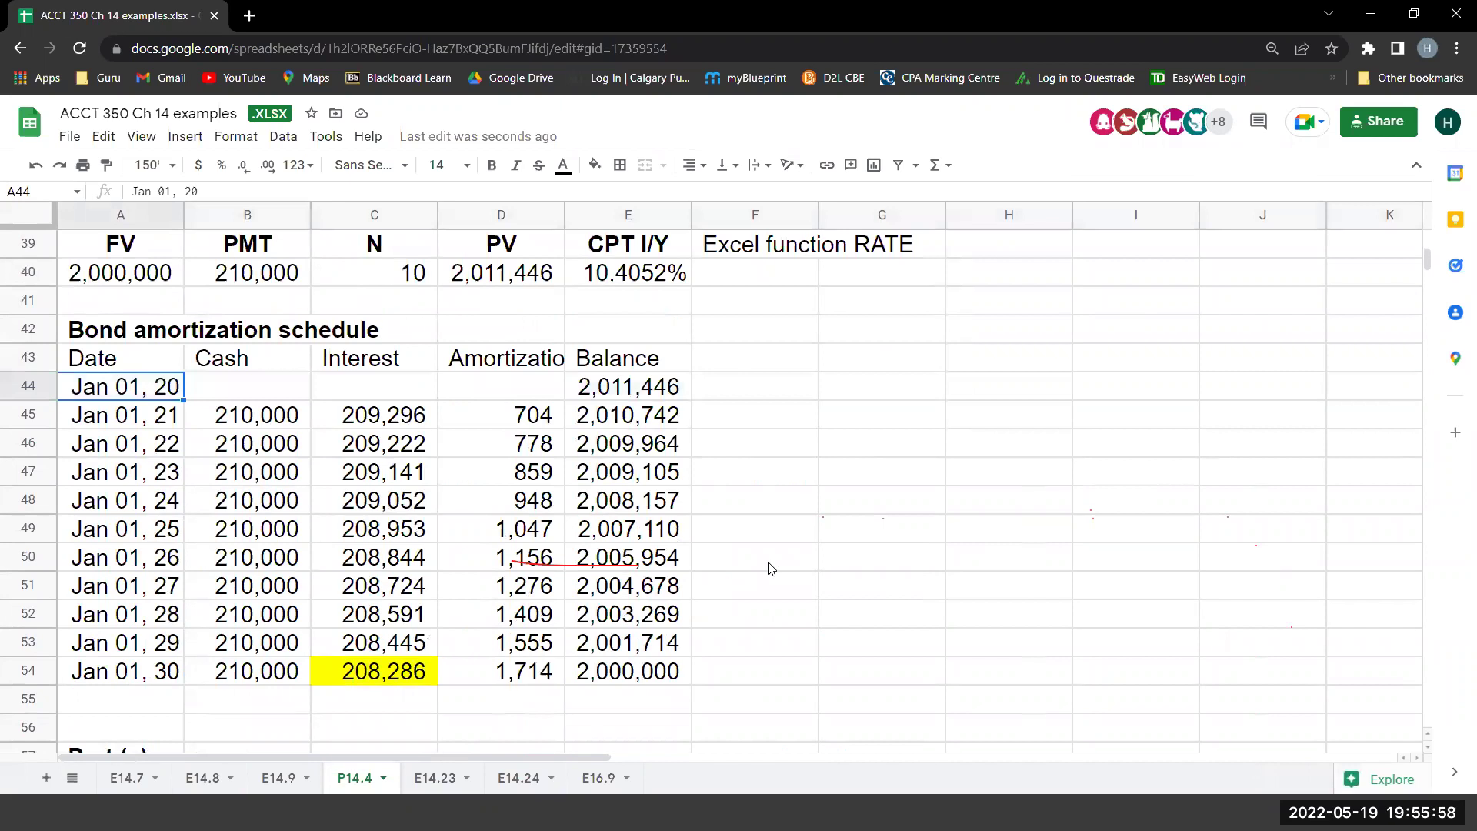
key("ctrl+Right")
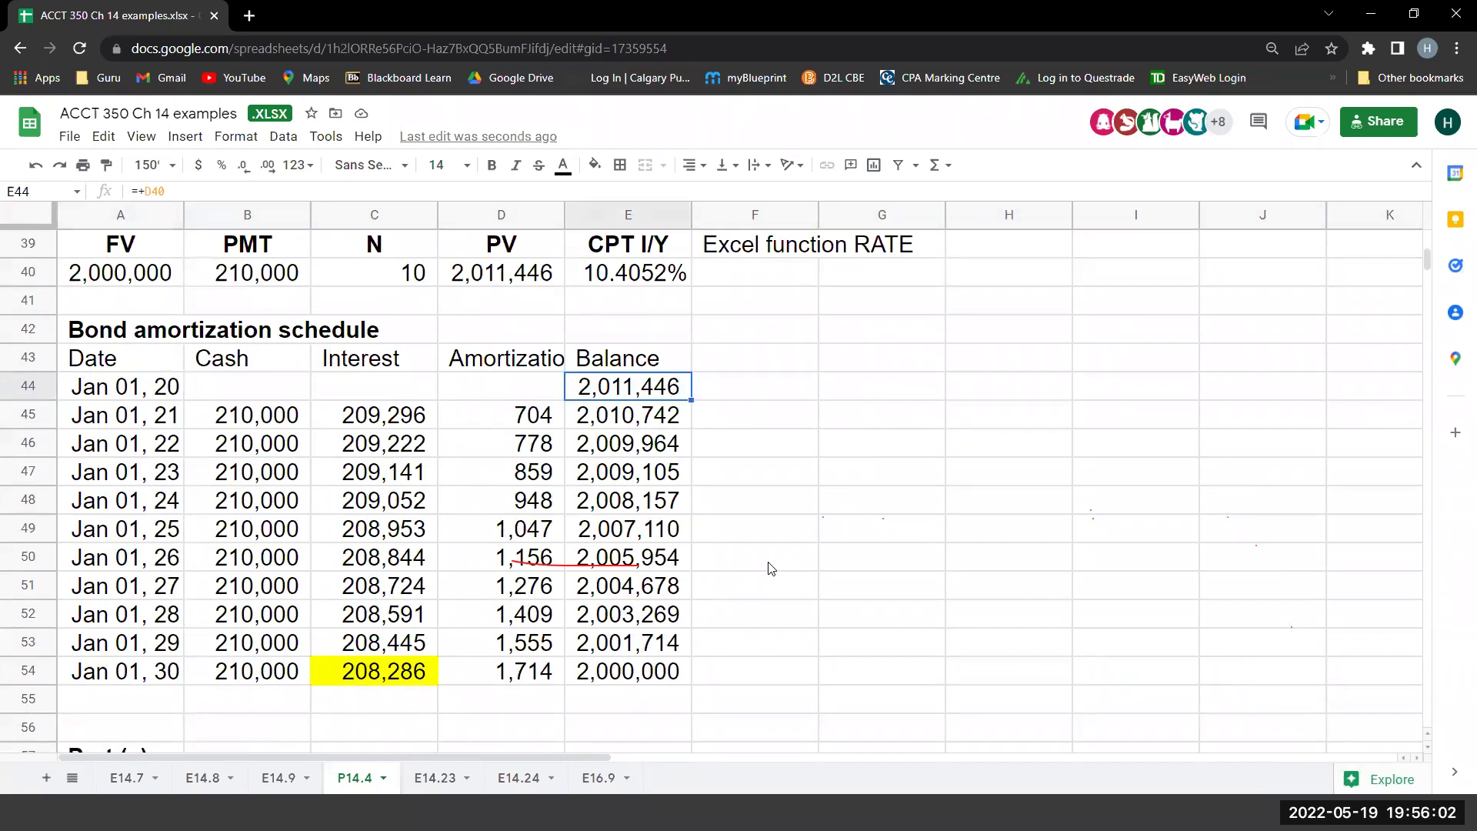
key("Down")
key("Left")
key("Left")
key("Left")
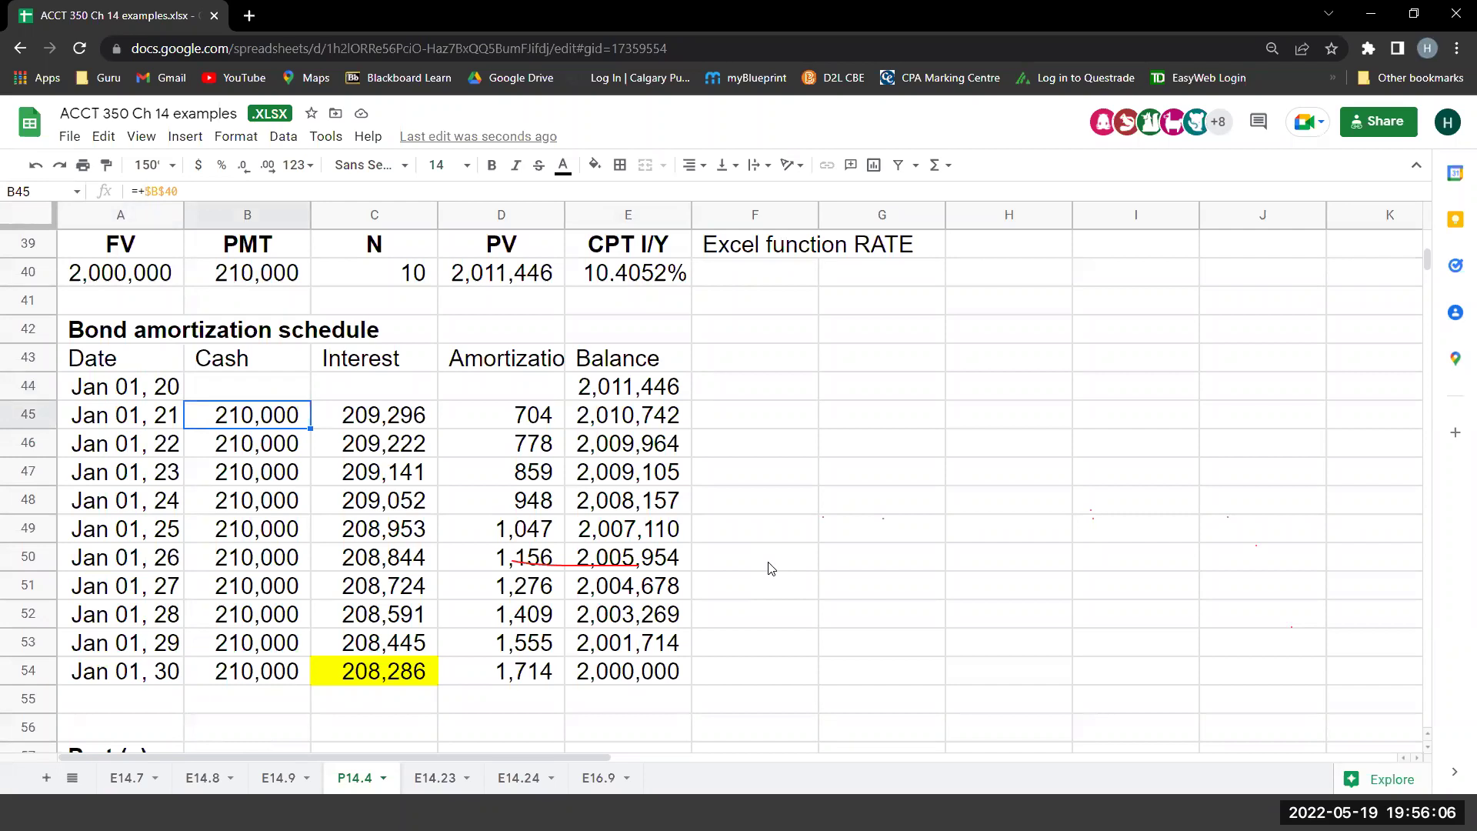
Compare the cash and interest formulas in B45 and C45 for the Jan 01, 21 row.
key("Left")
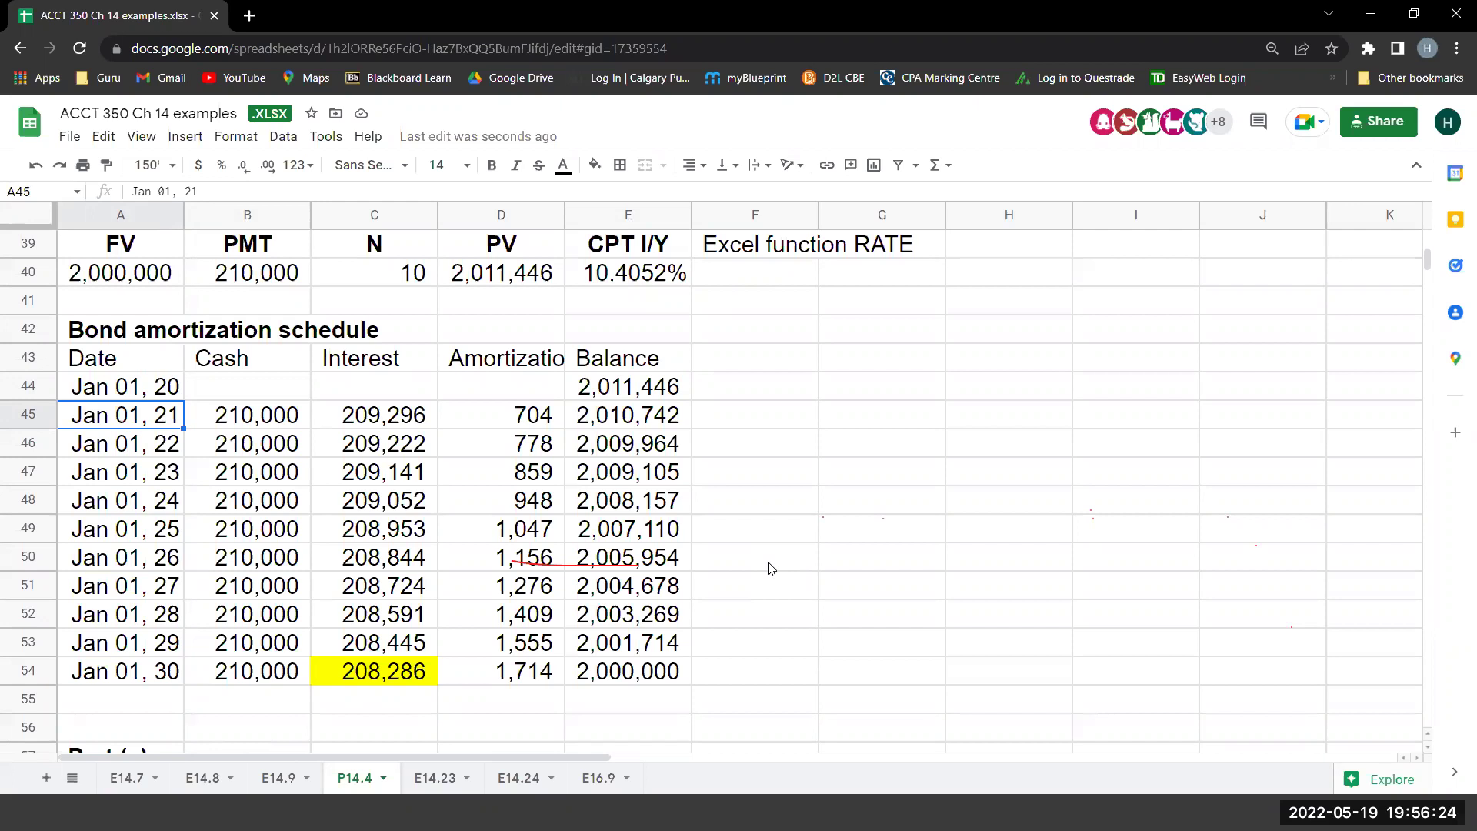
key("Right")
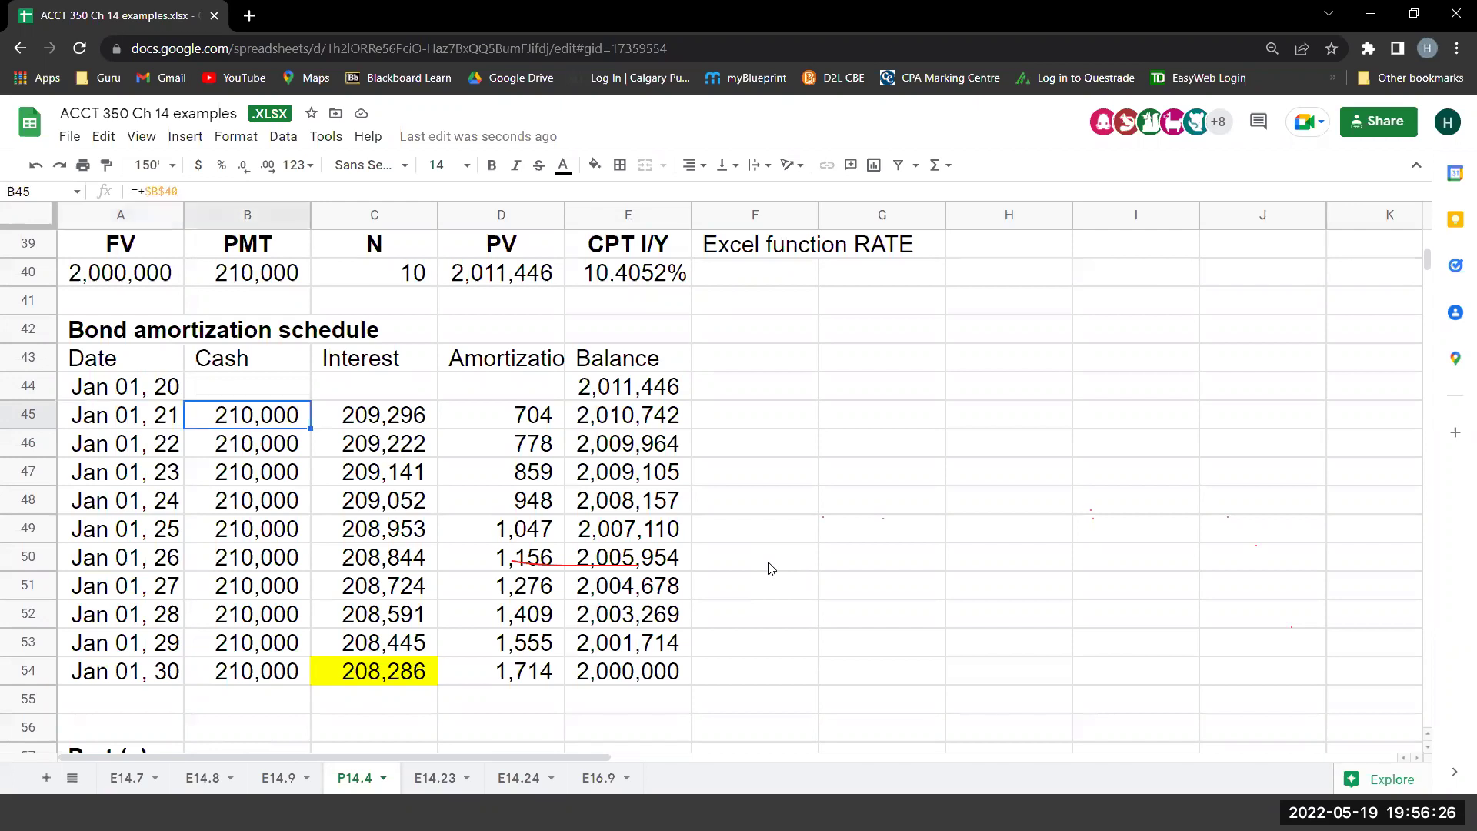
key("Right")
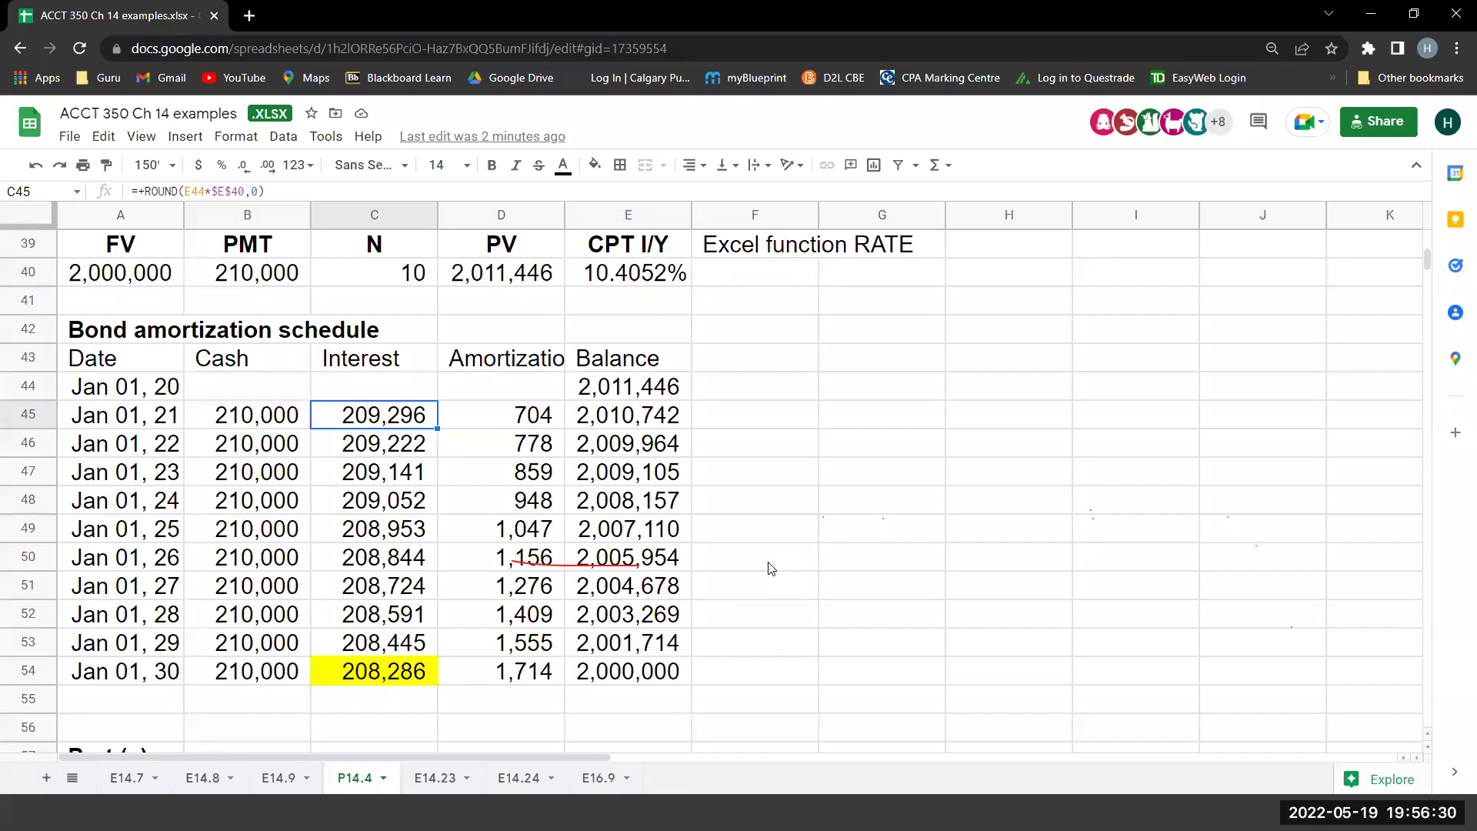
key("Left")
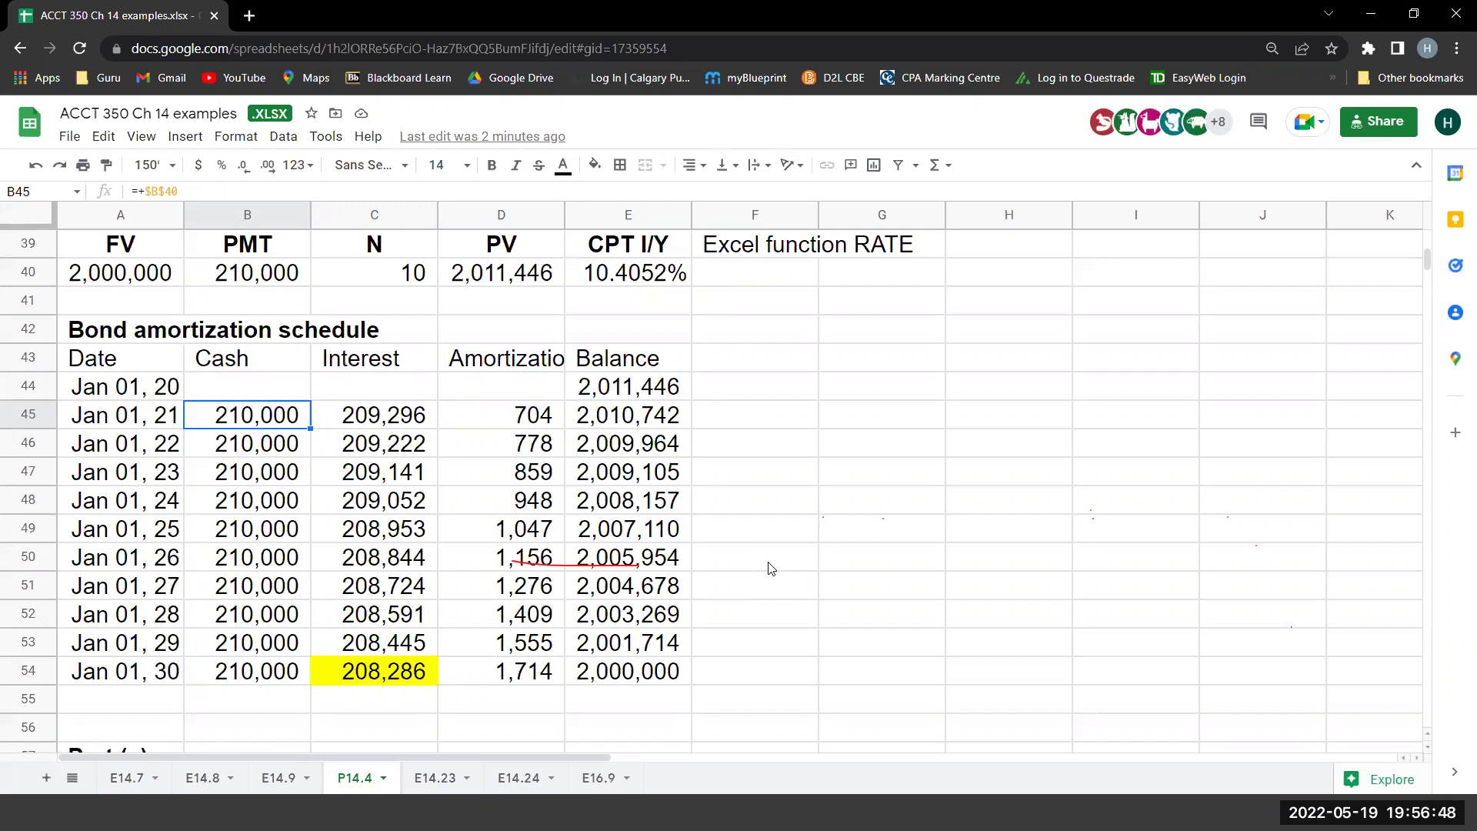
key("Right")
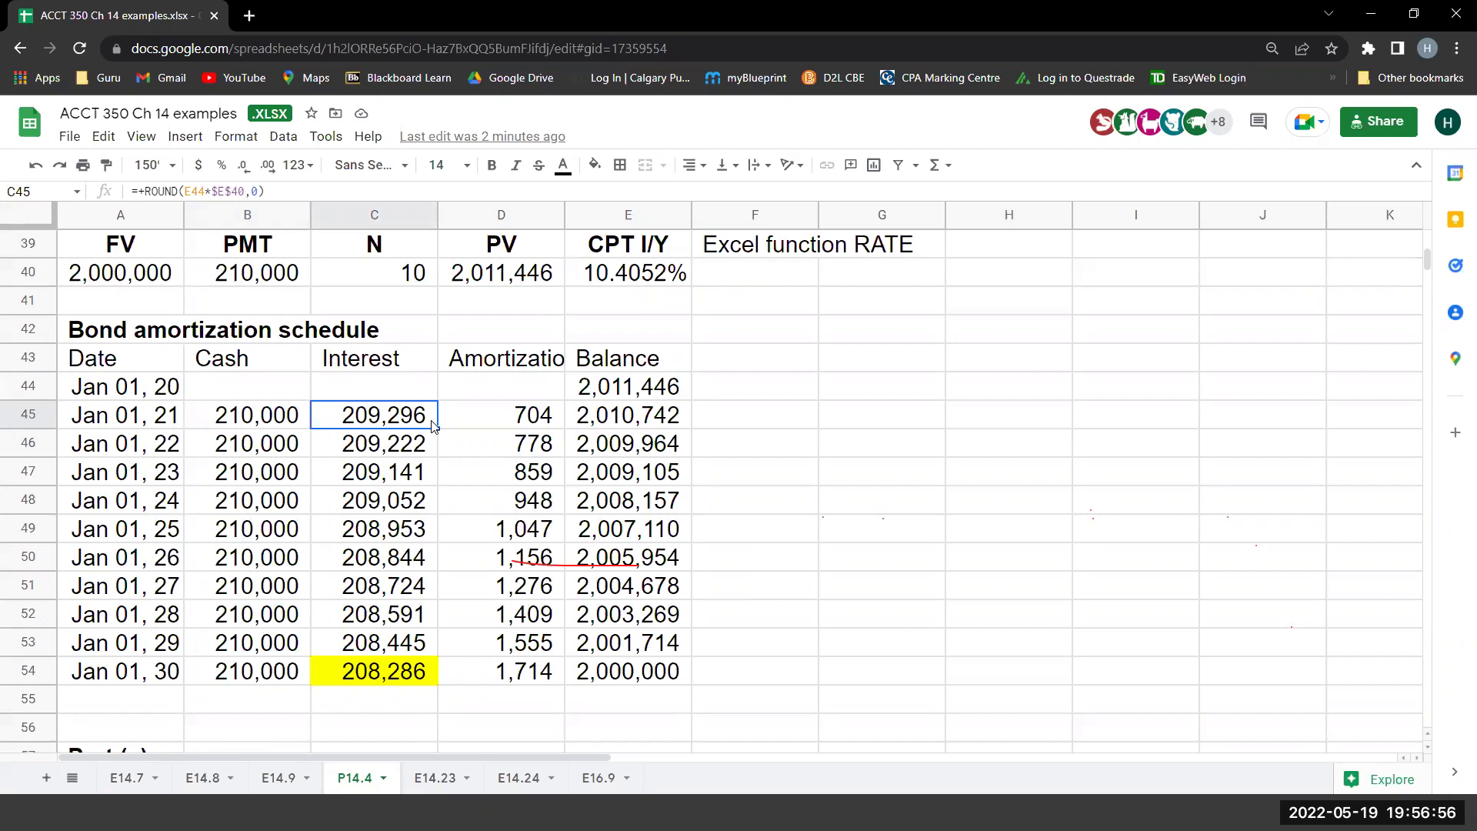
key("Left")
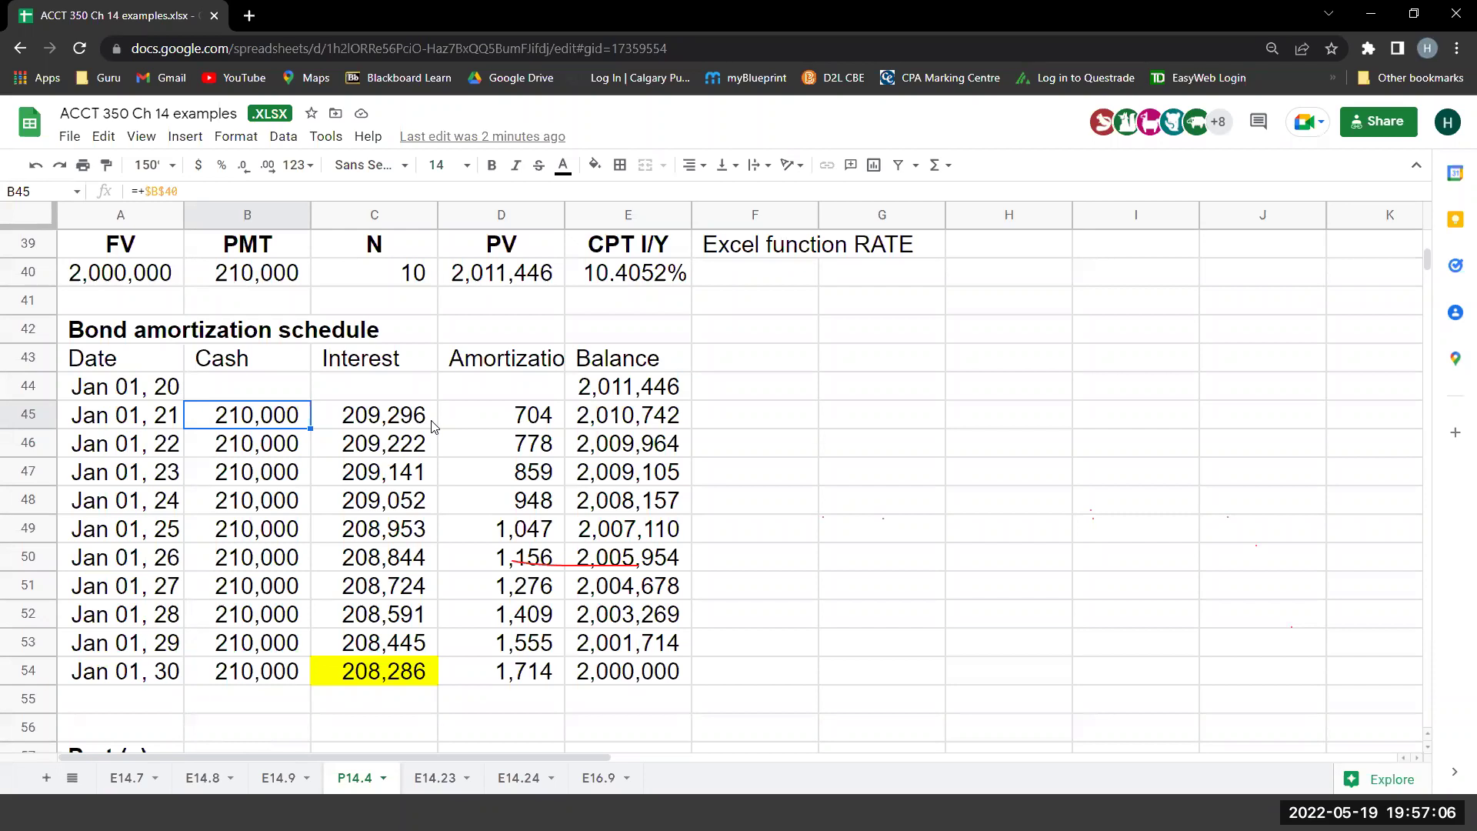
Review the cash, interest, amortization and balance formulas in the Jan 01, 21 row, ending on the balance cell E45.
left_click(433, 427)
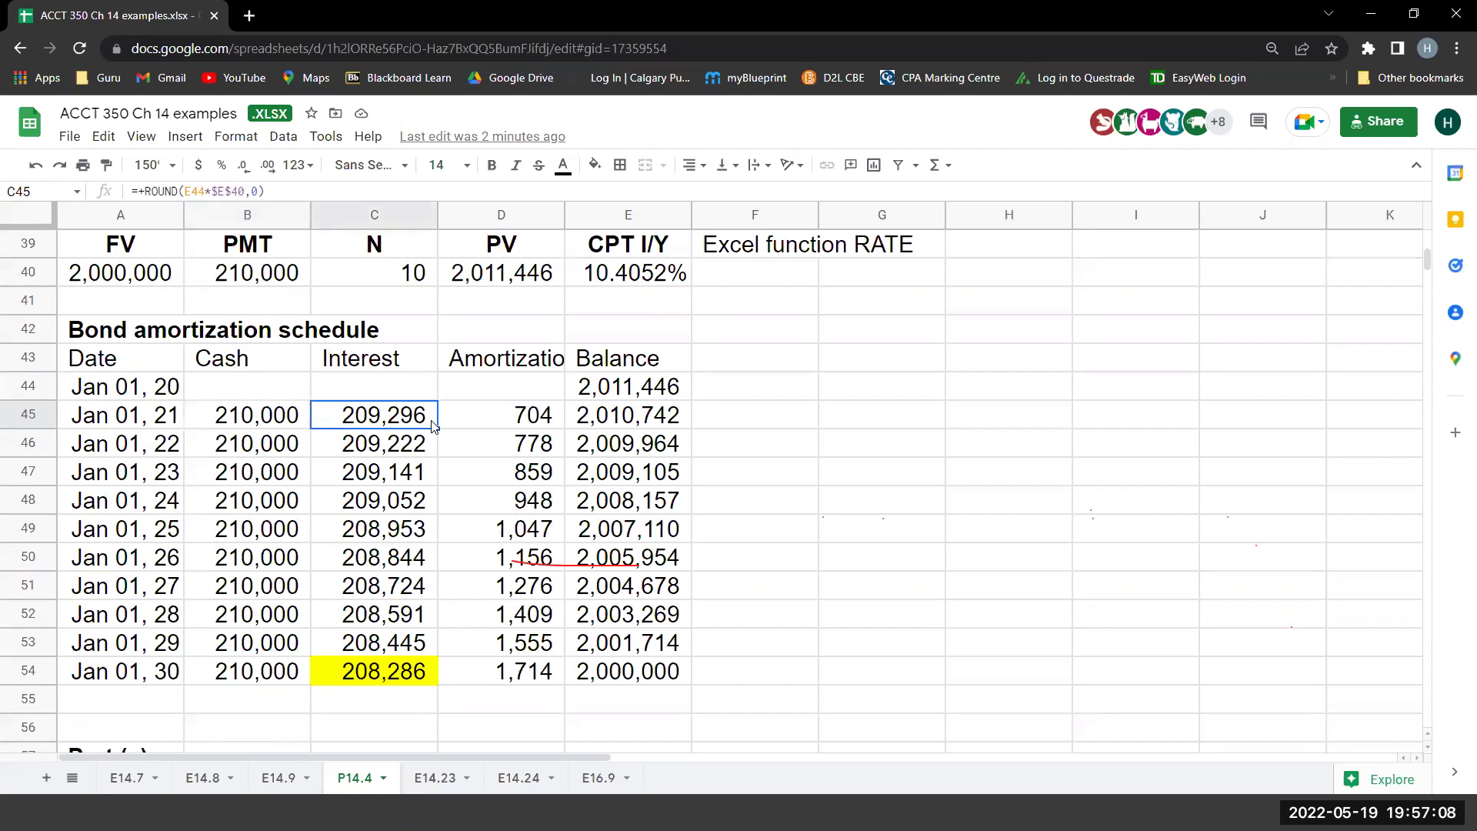
key("Left")
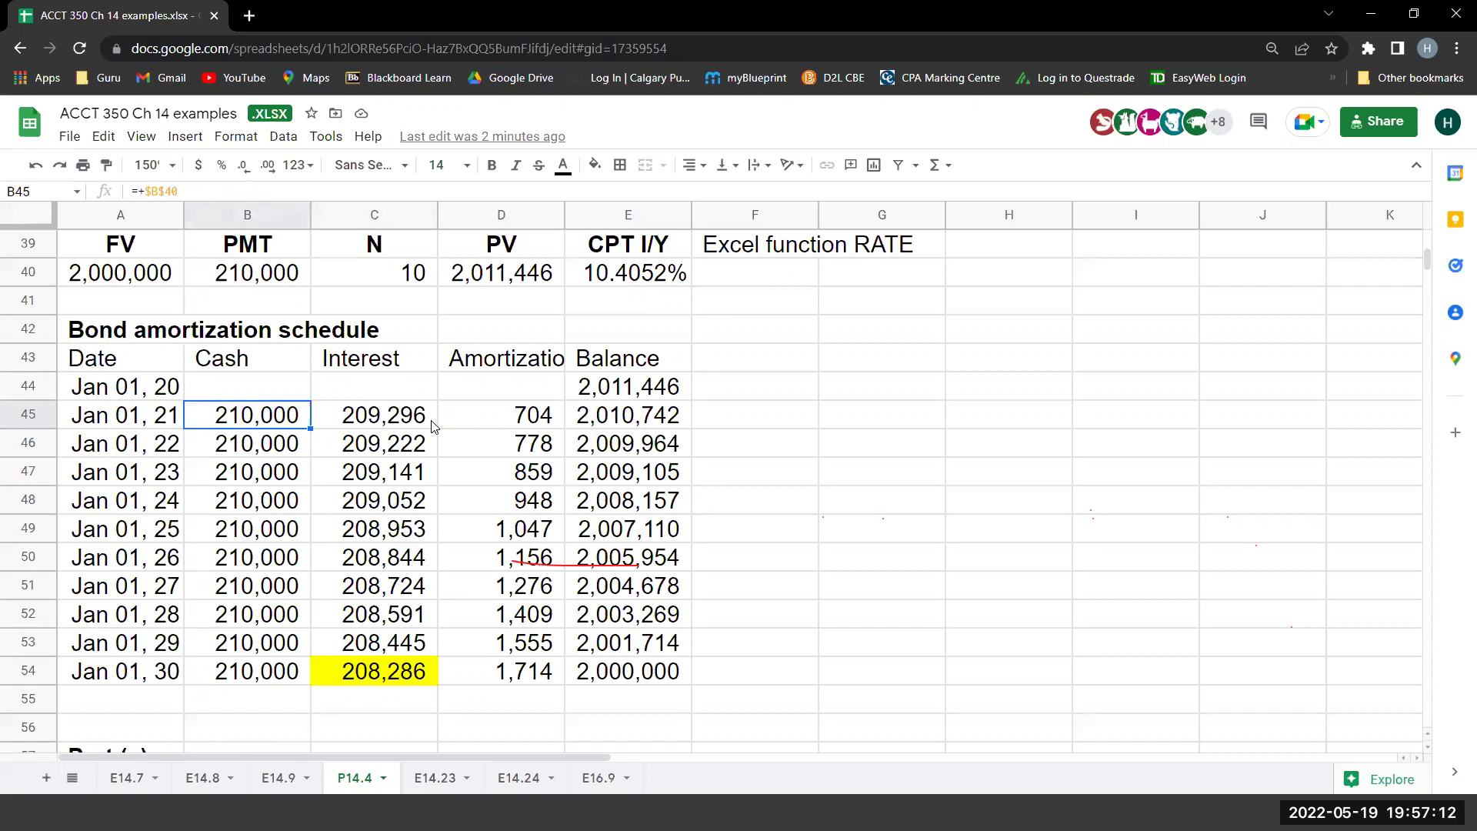
key("Right")
key("Right")
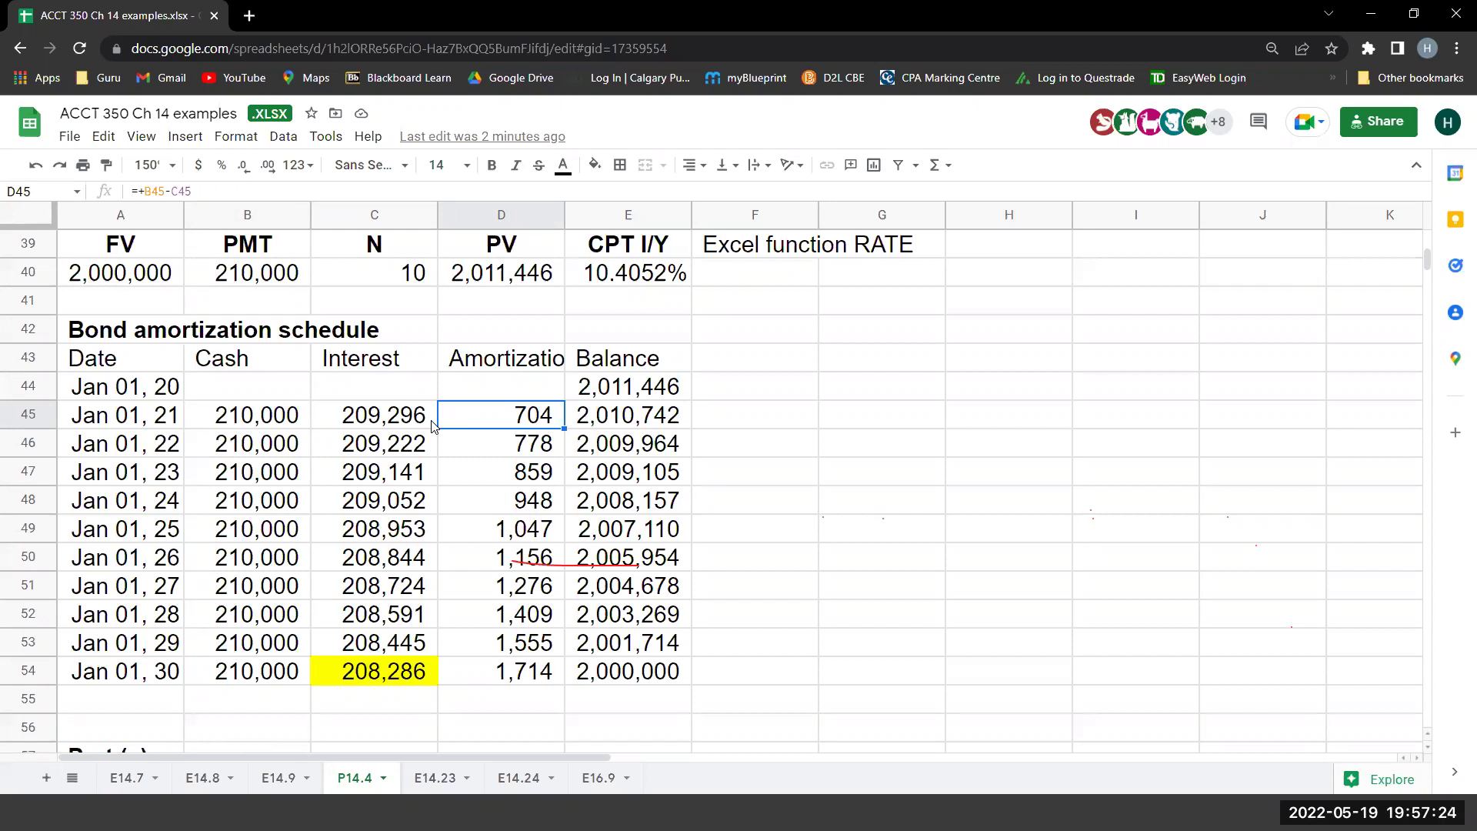
key("Right")
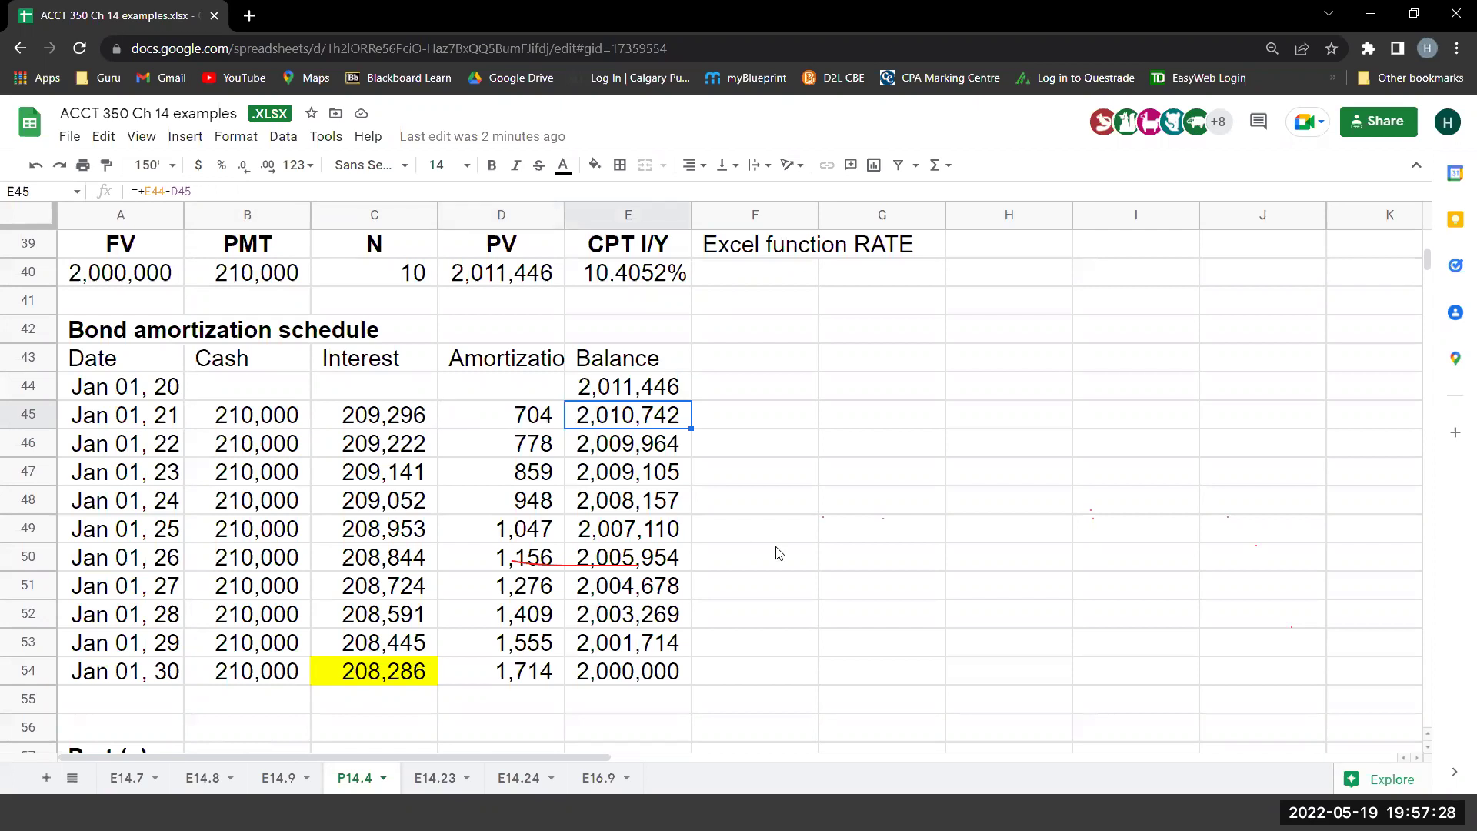
Compare the Part (c) journal entries for Dec 31, 20 and Jan 01, 21 with the amortization schedule.
scroll(482, 587, "down", 4)
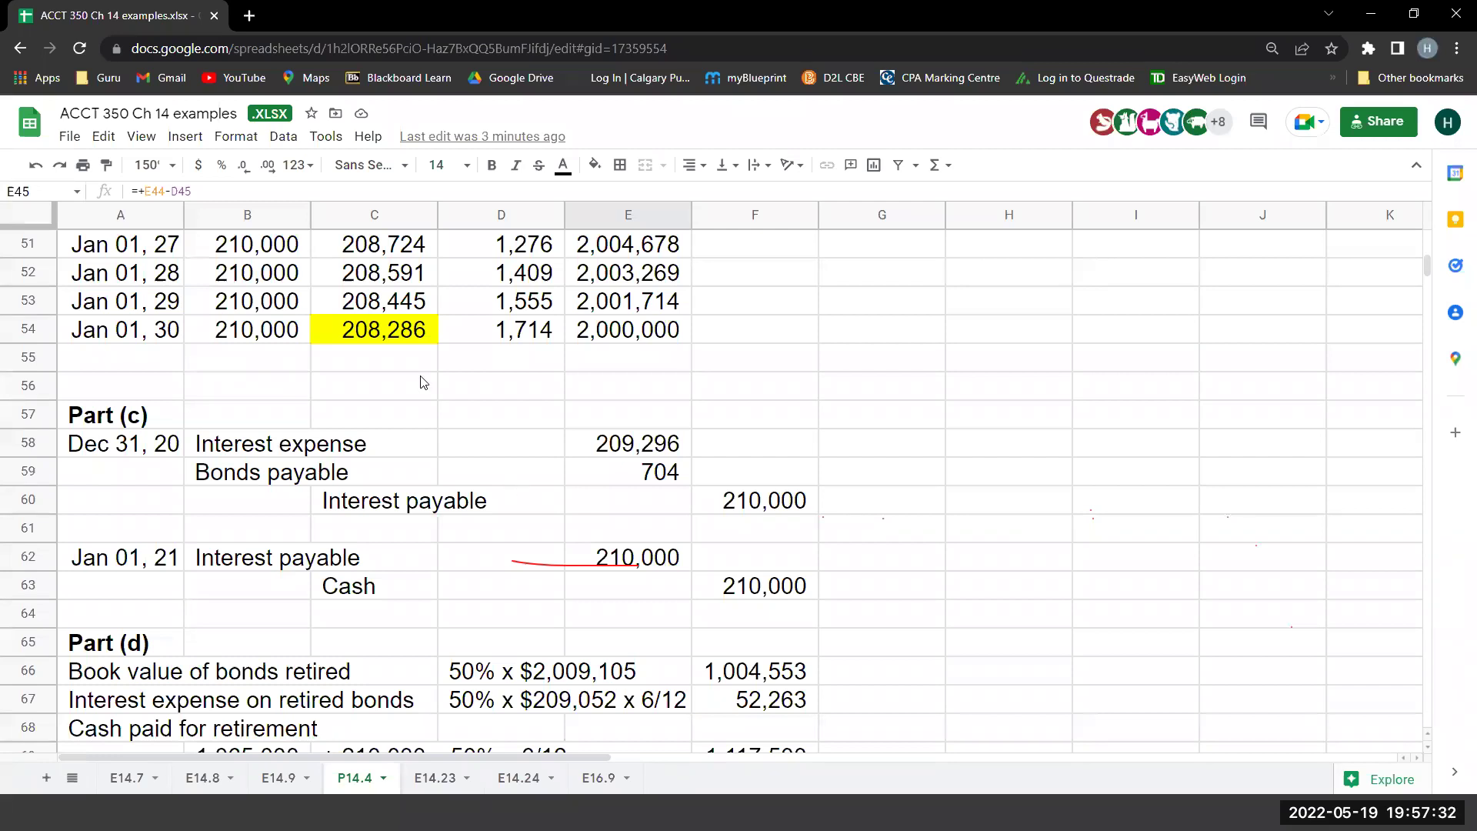
scroll(377, 333, "up", 3)
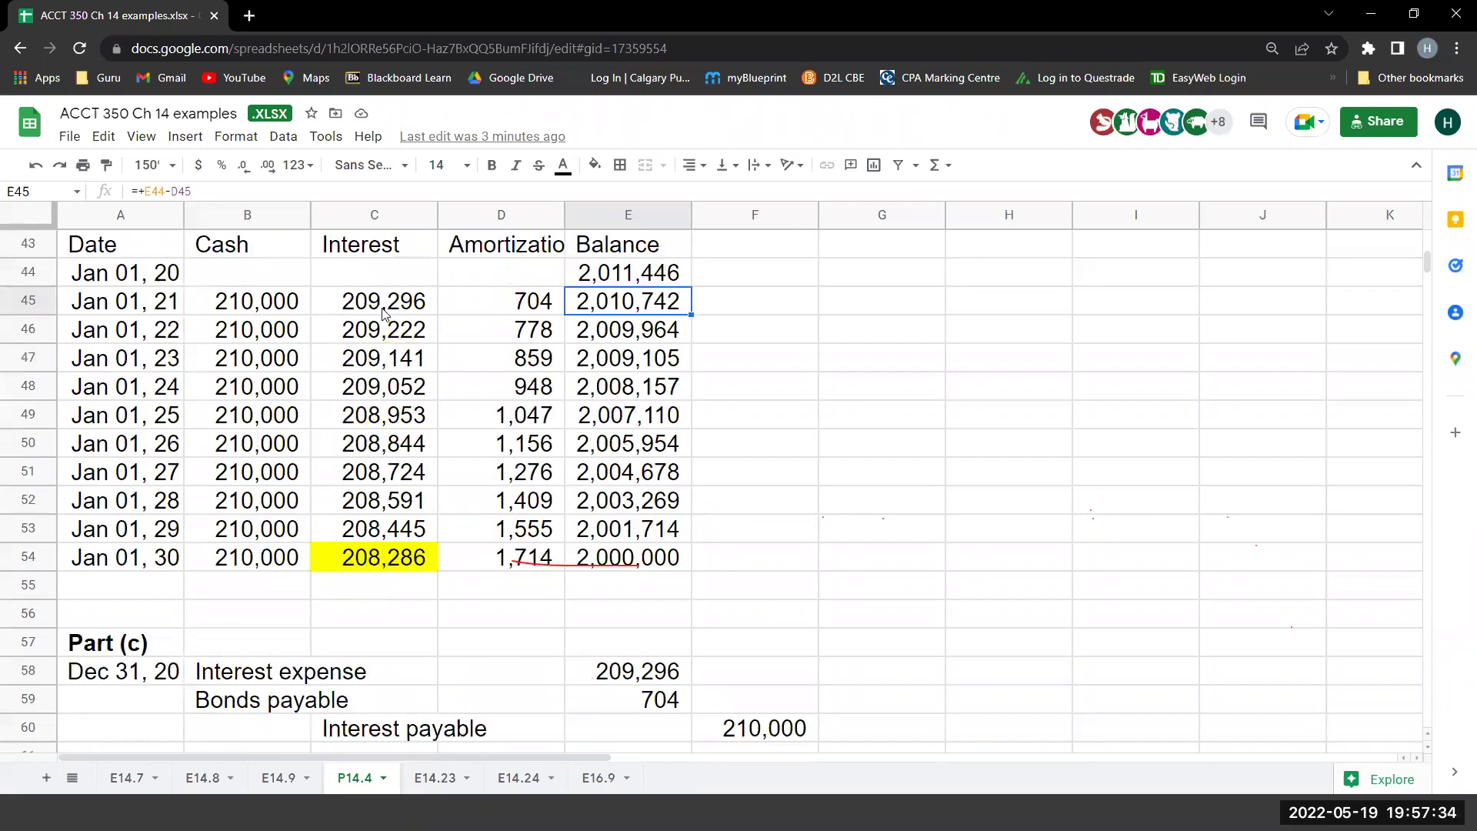
scroll(804, 714, "down", 1)
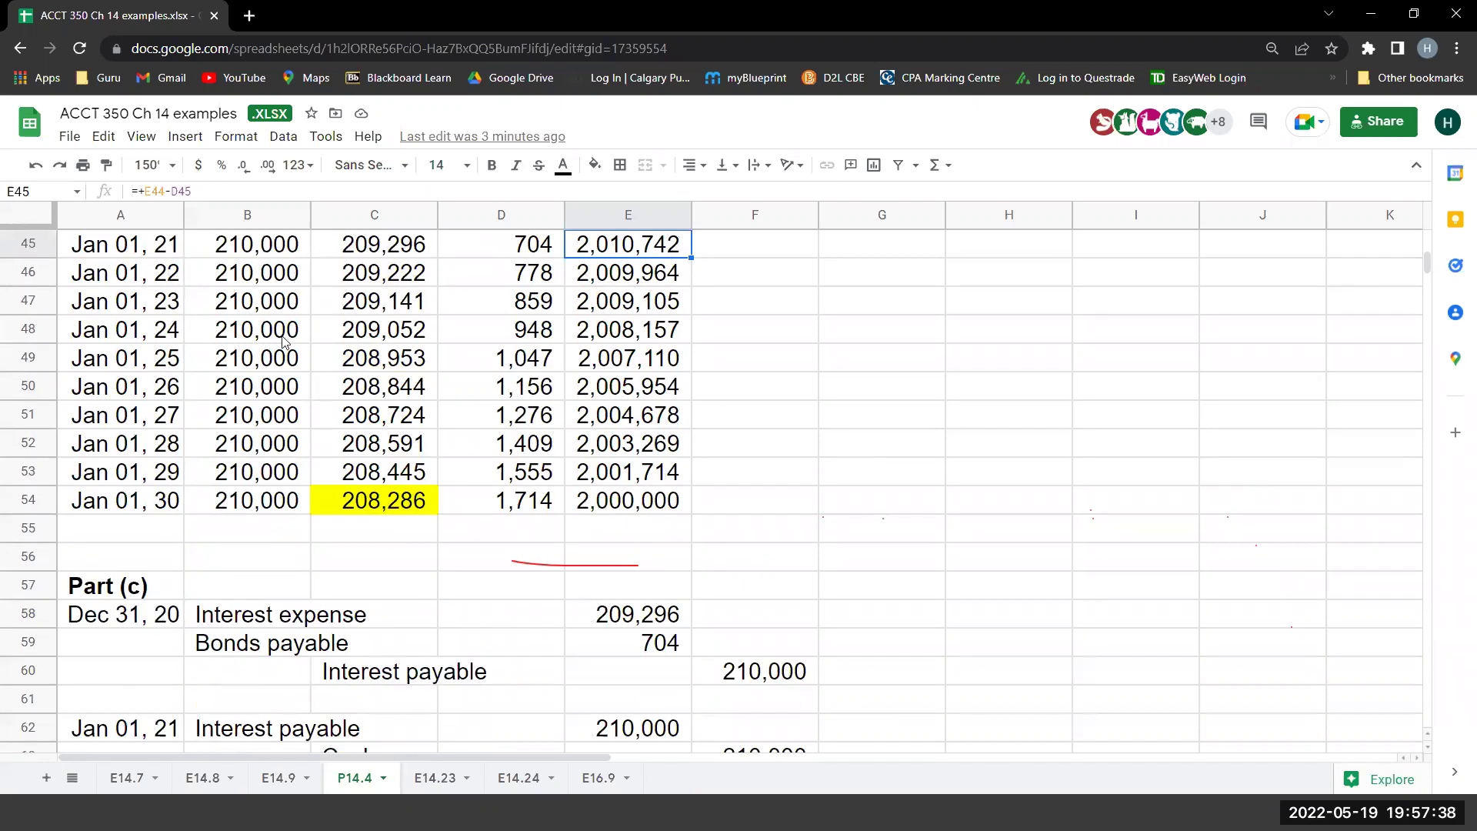
scroll(282, 404, "up", 2)
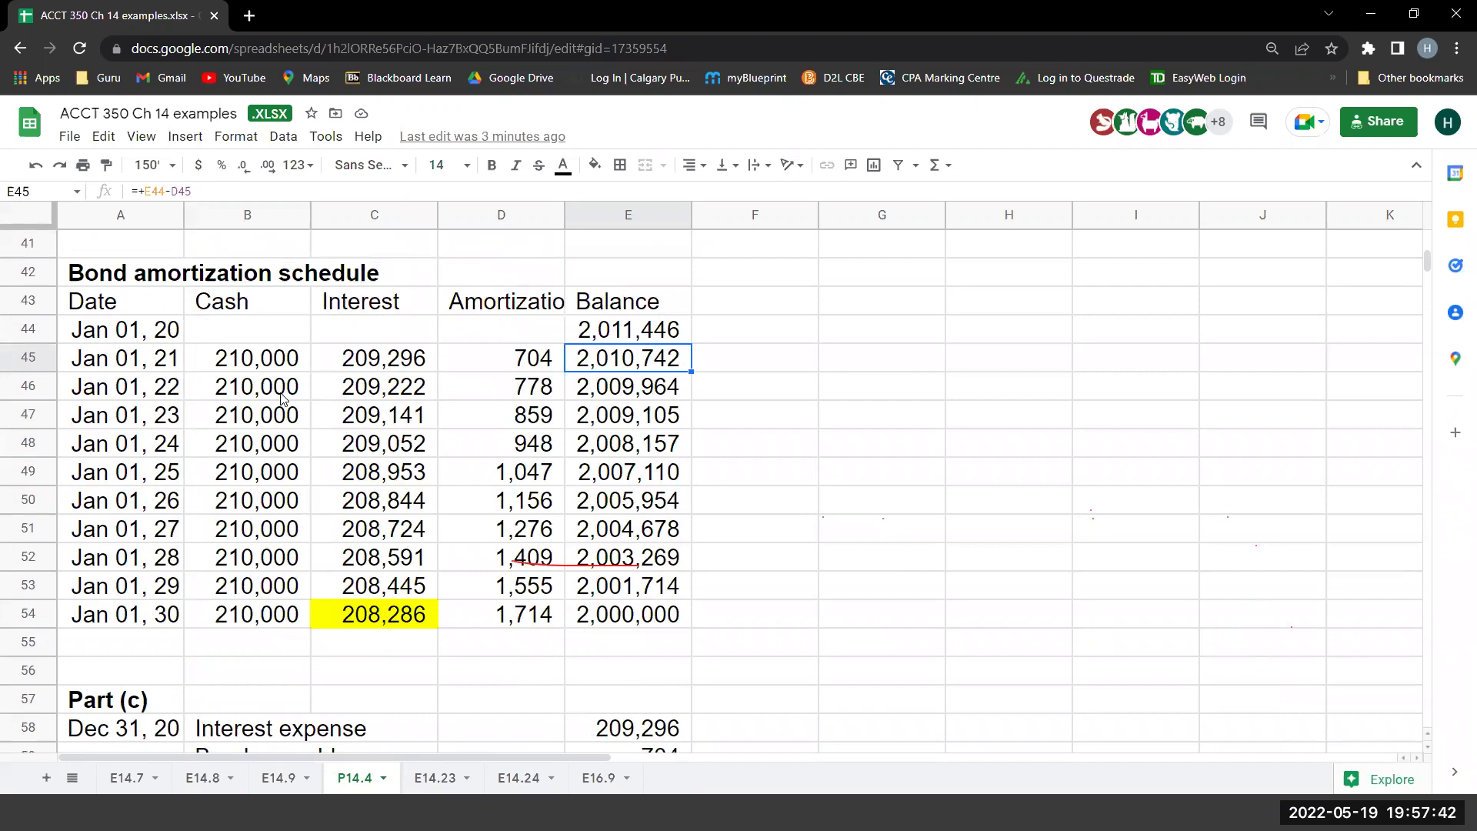
scroll(281, 398, "down", 2)
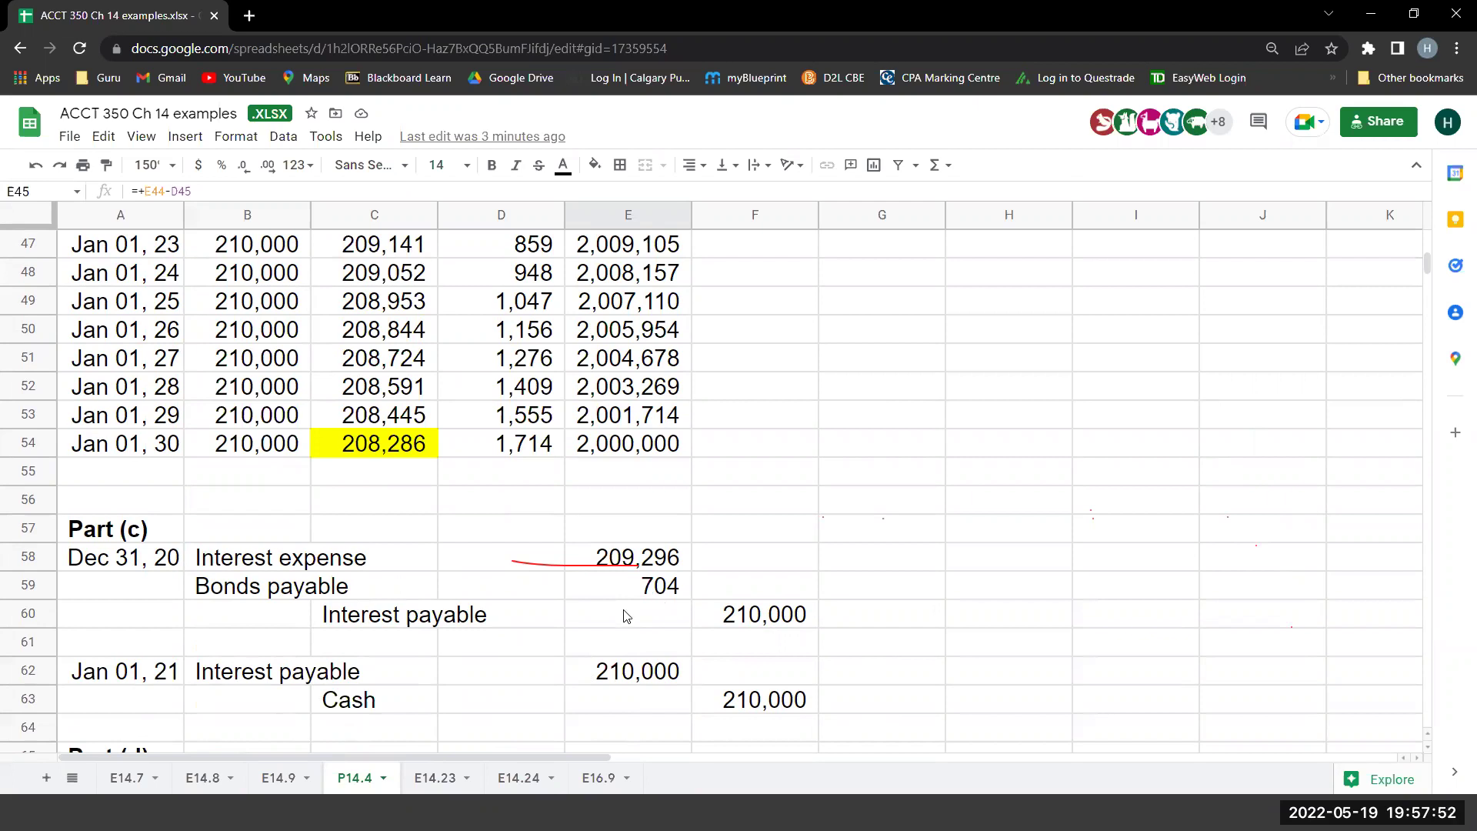
scroll(659, 604, "down", 1)
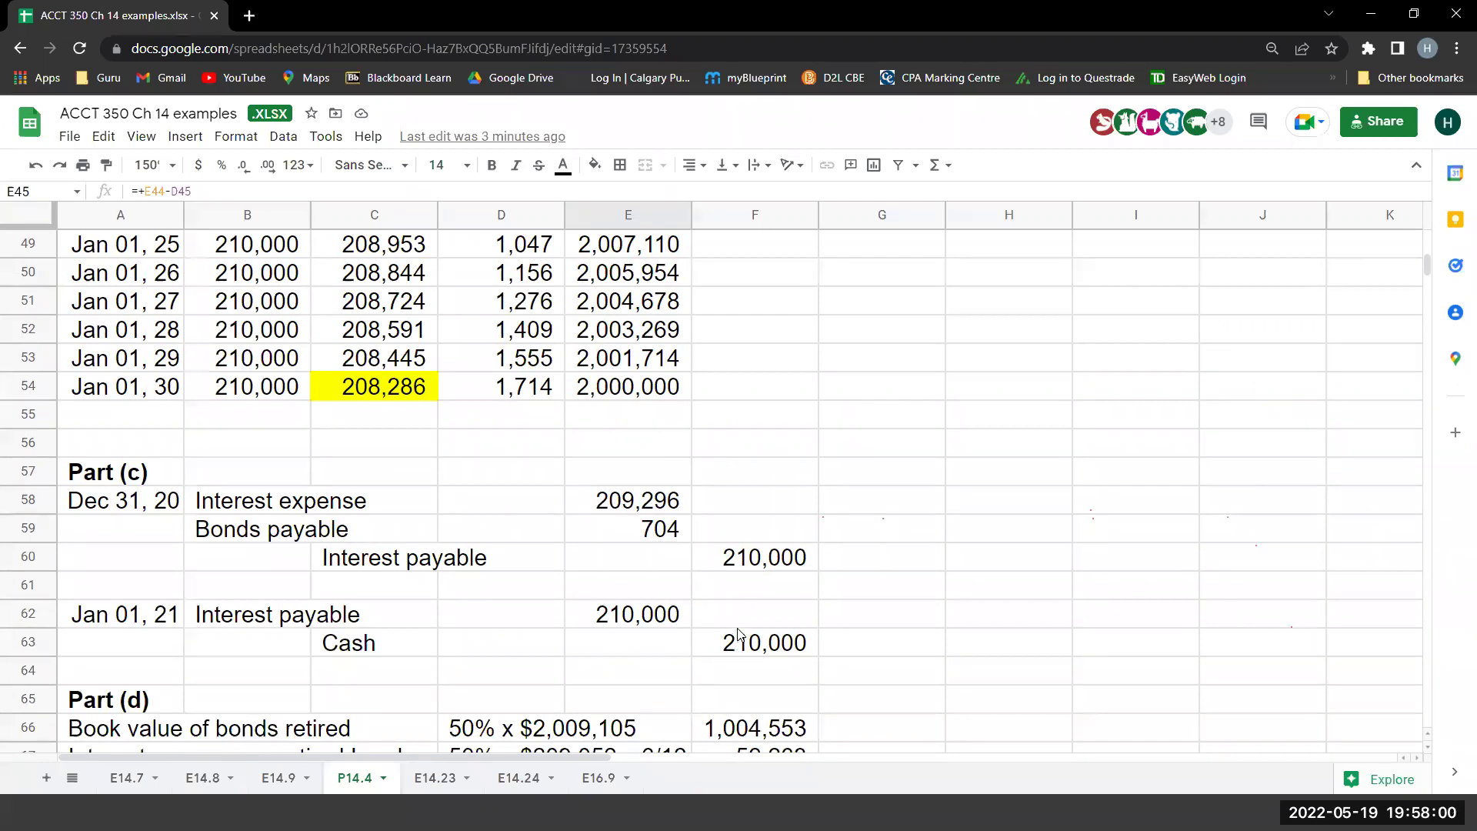
Return to the amortization schedule and examine the interest, cash and amortization formulas in the Jan 01, 22 row.
scroll(662, 554, "up", 5)
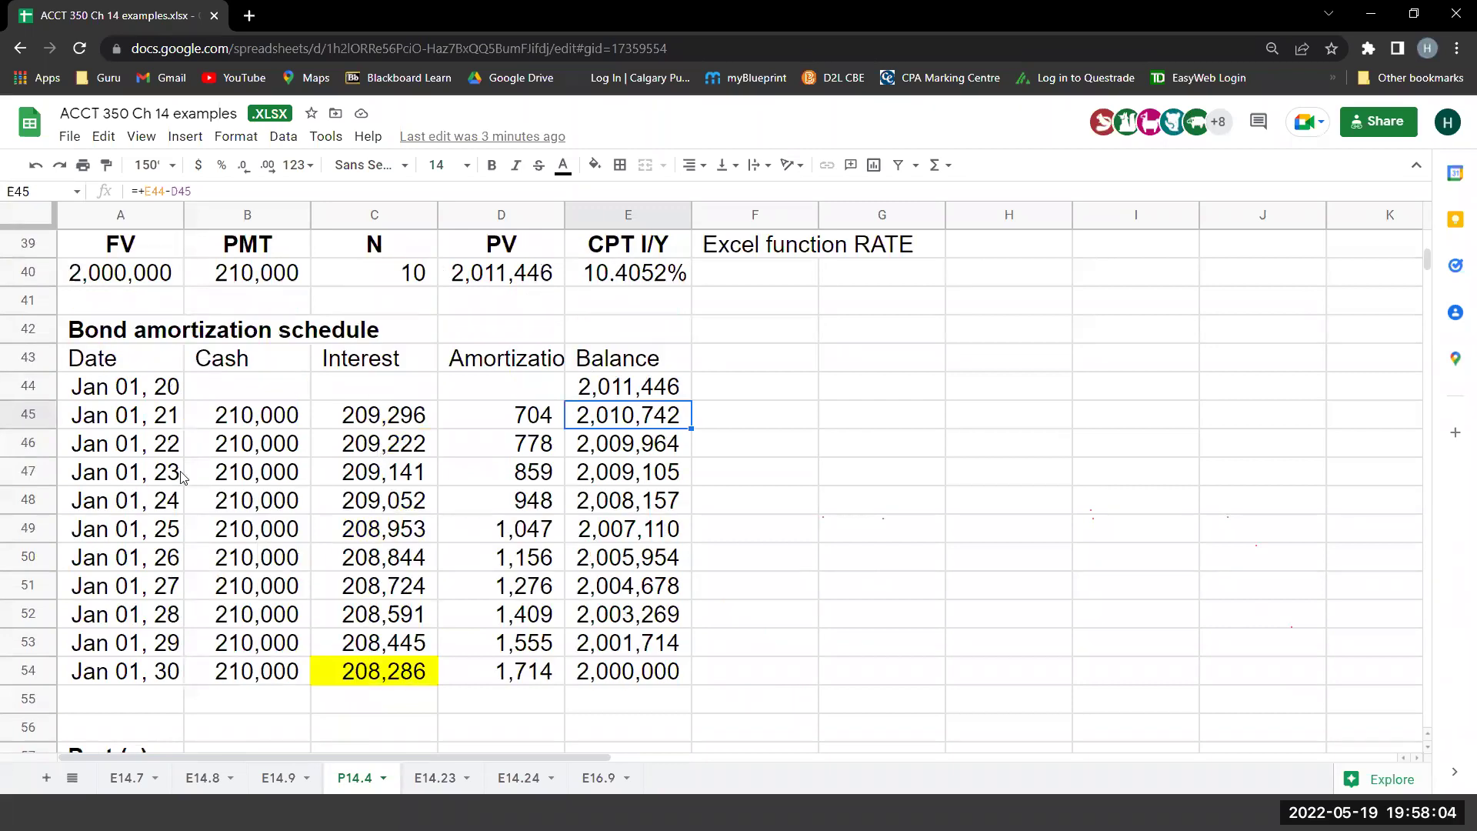
left_click(154, 444)
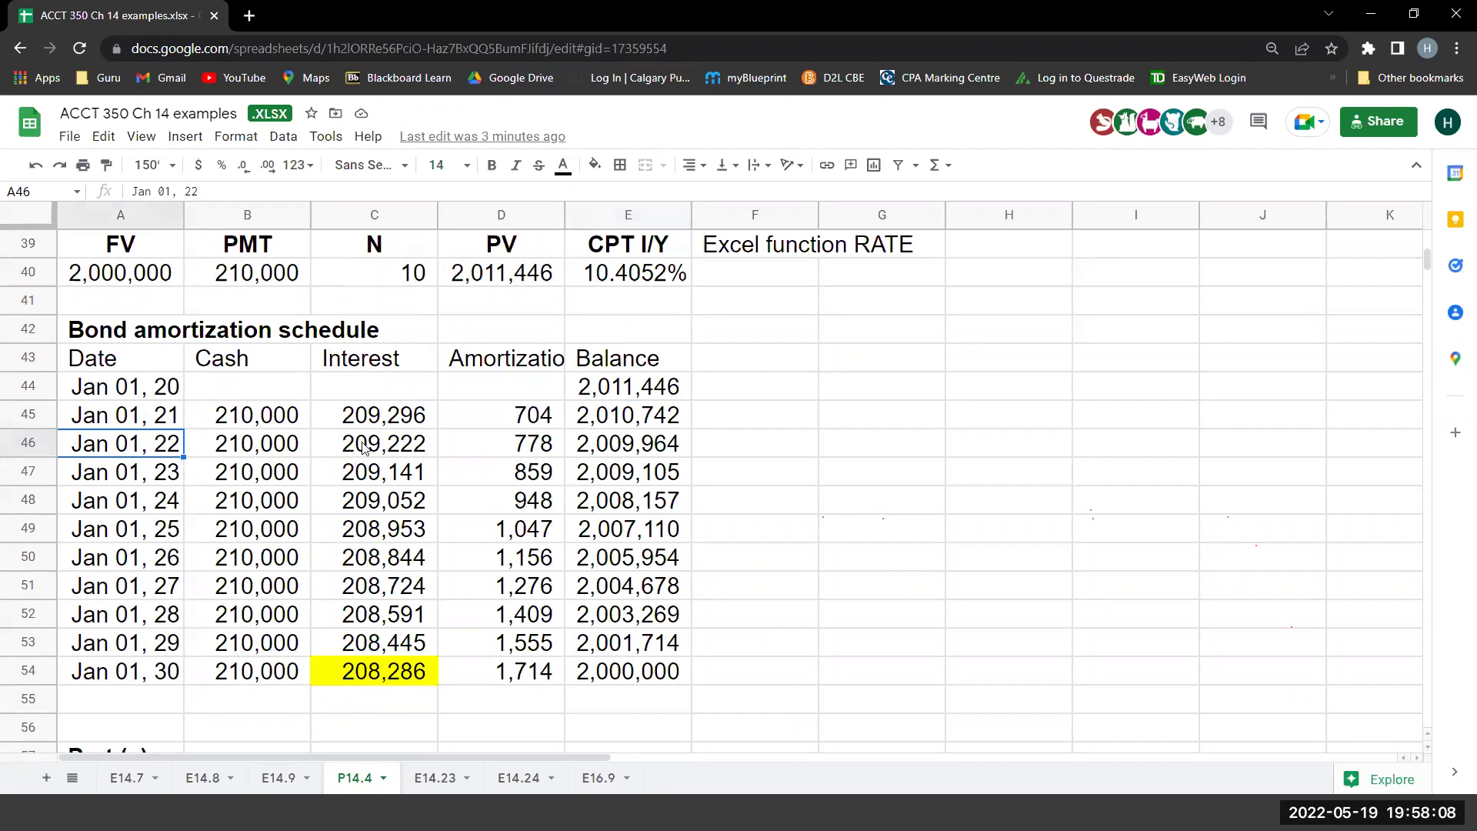
key("Right")
key("Right")
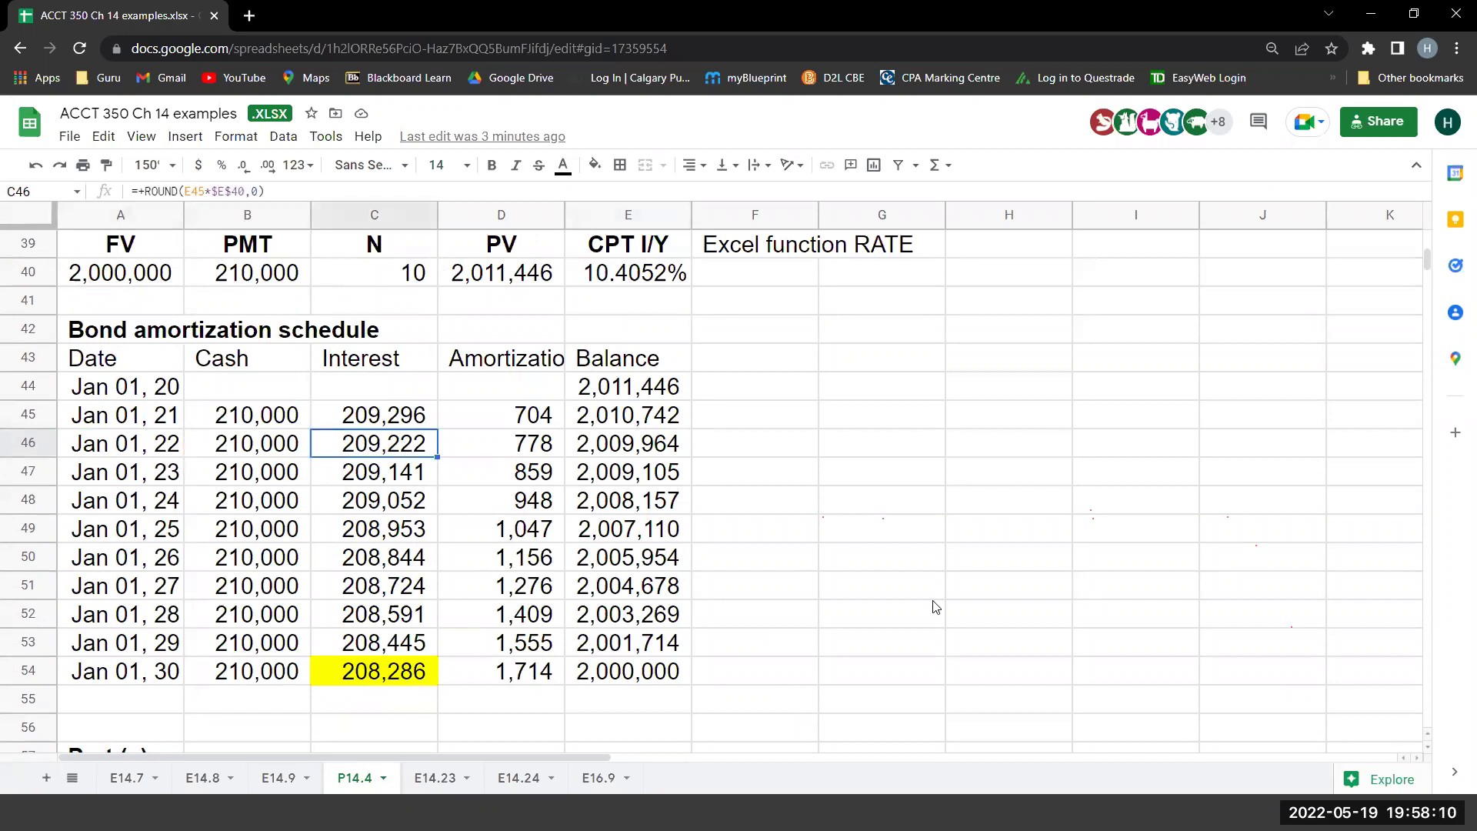
left_click(232, 444)
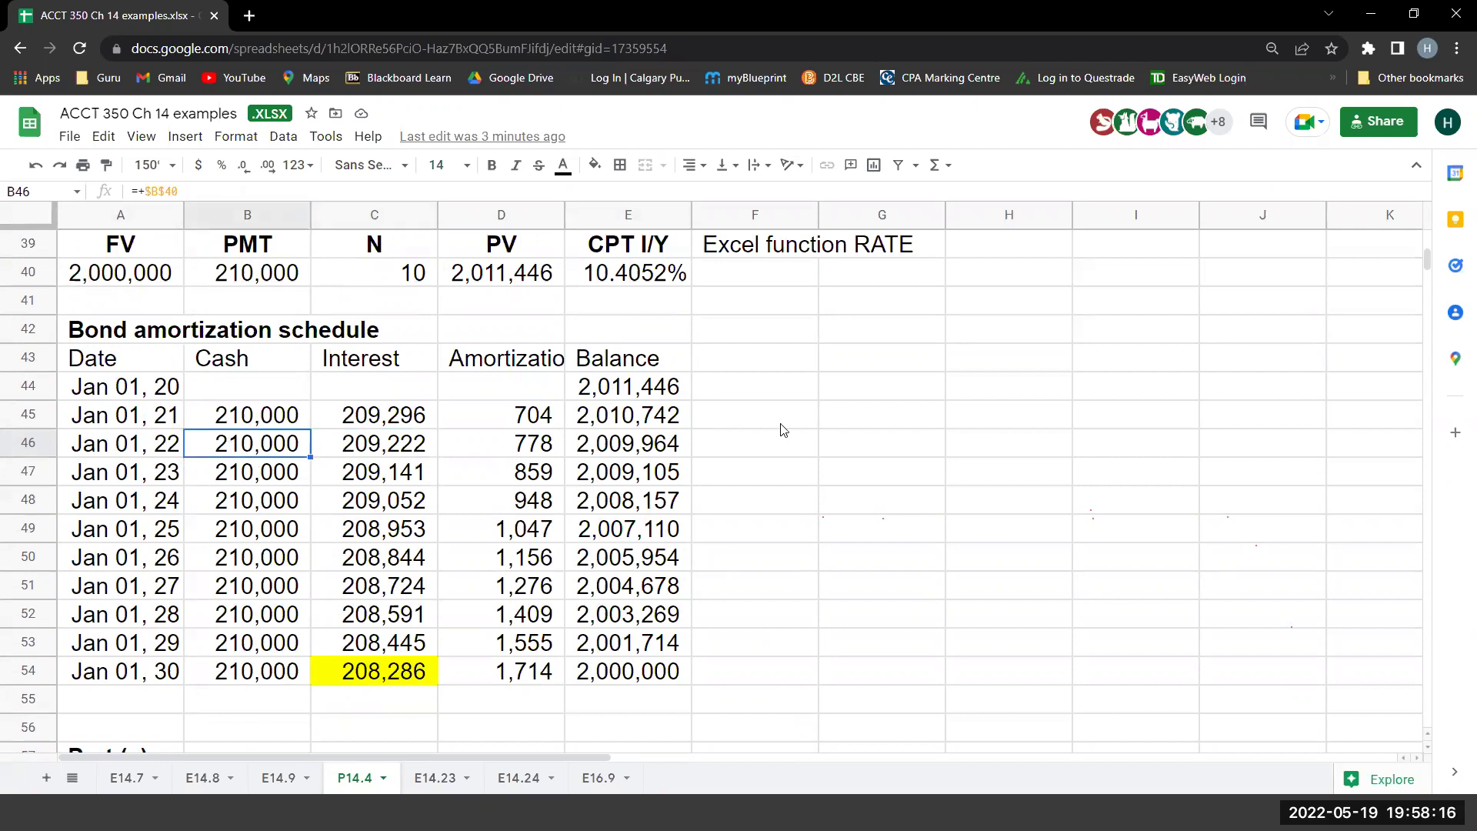
left_click(533, 450)
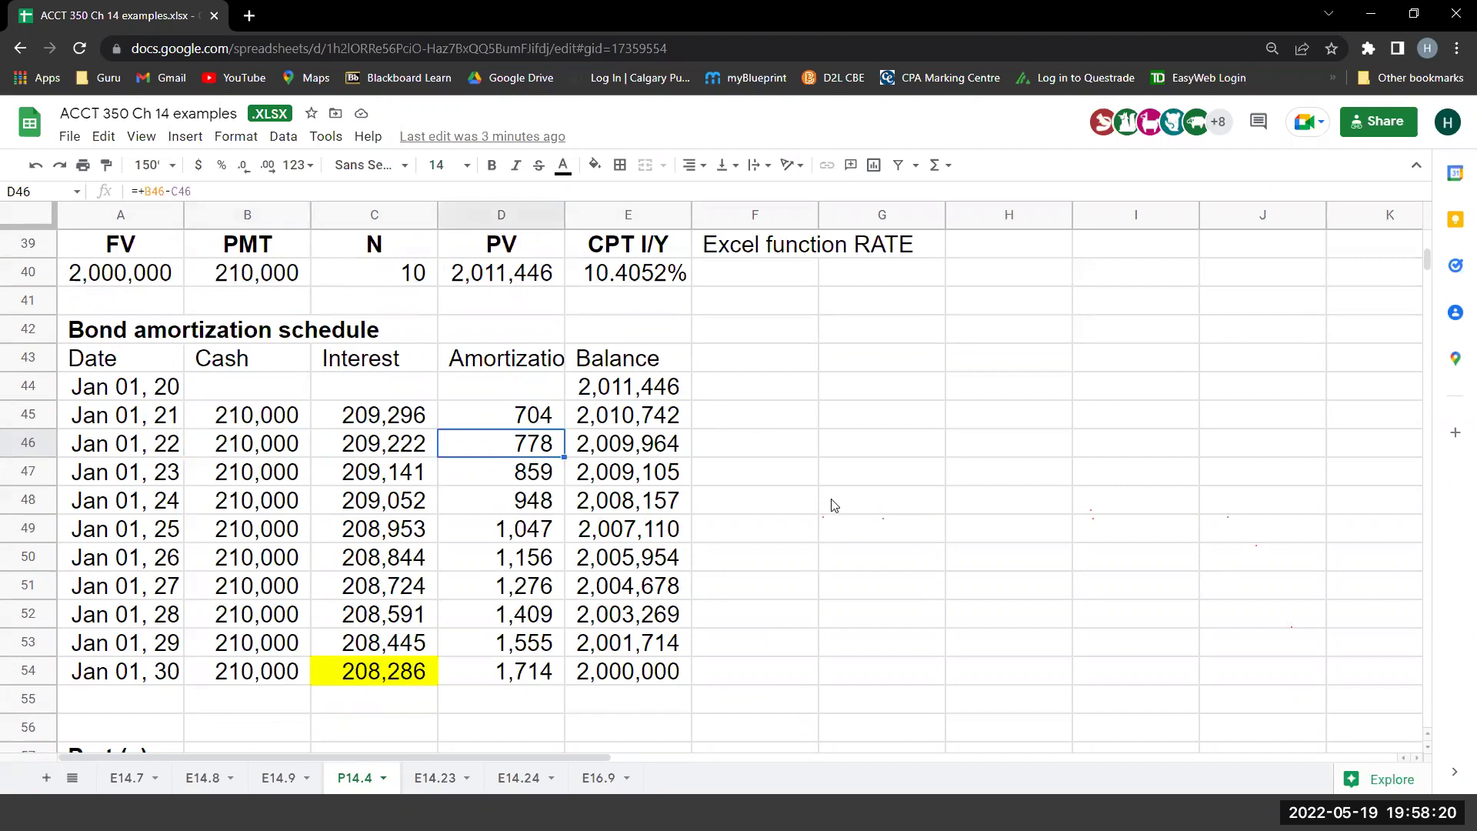
Examine the cash, interest and amortization formulas in the Jan 01, 25 row, ending on the empty cell F50.
left_click(262, 536)
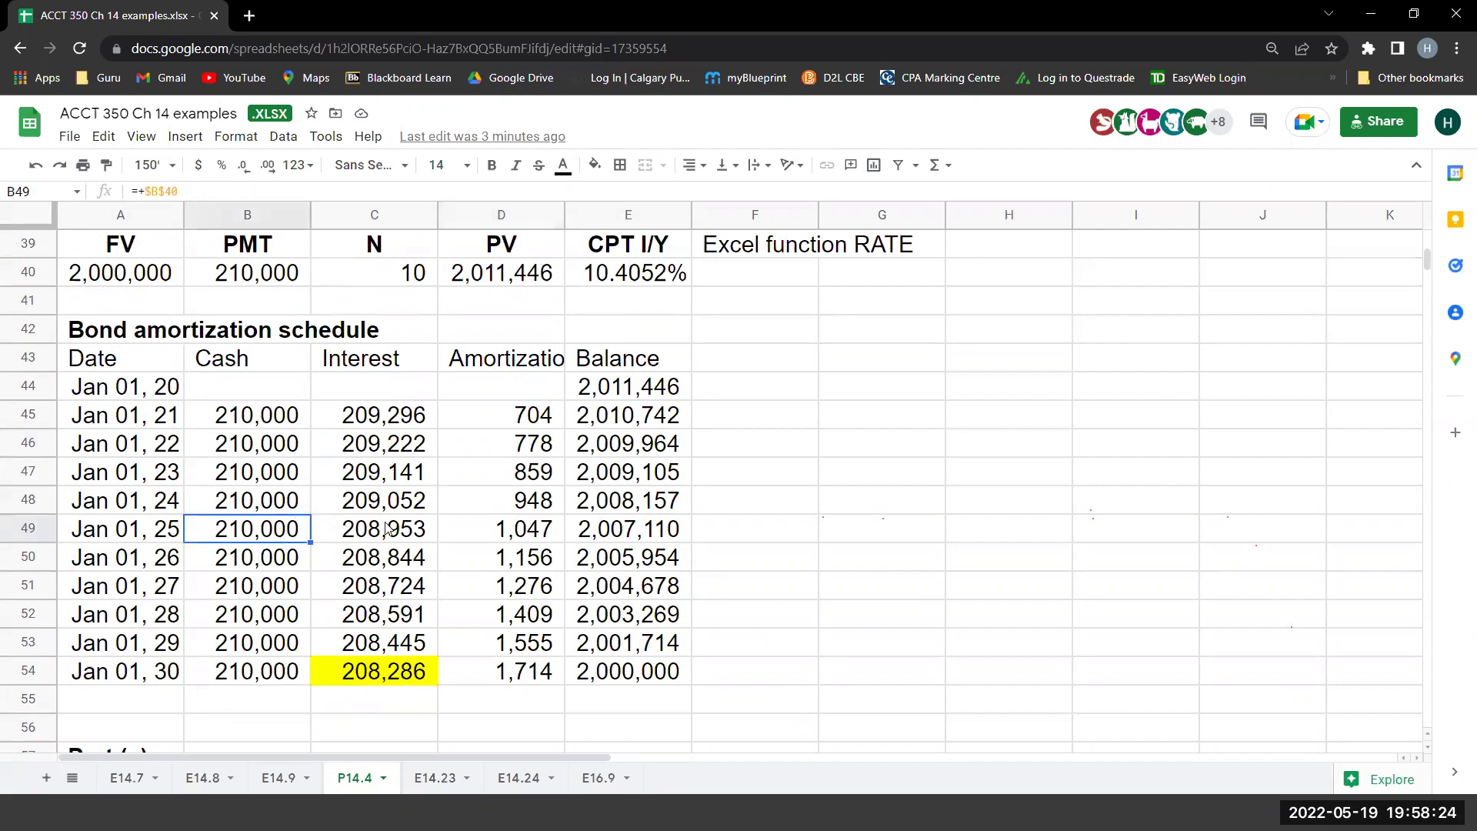
left_click(387, 531)
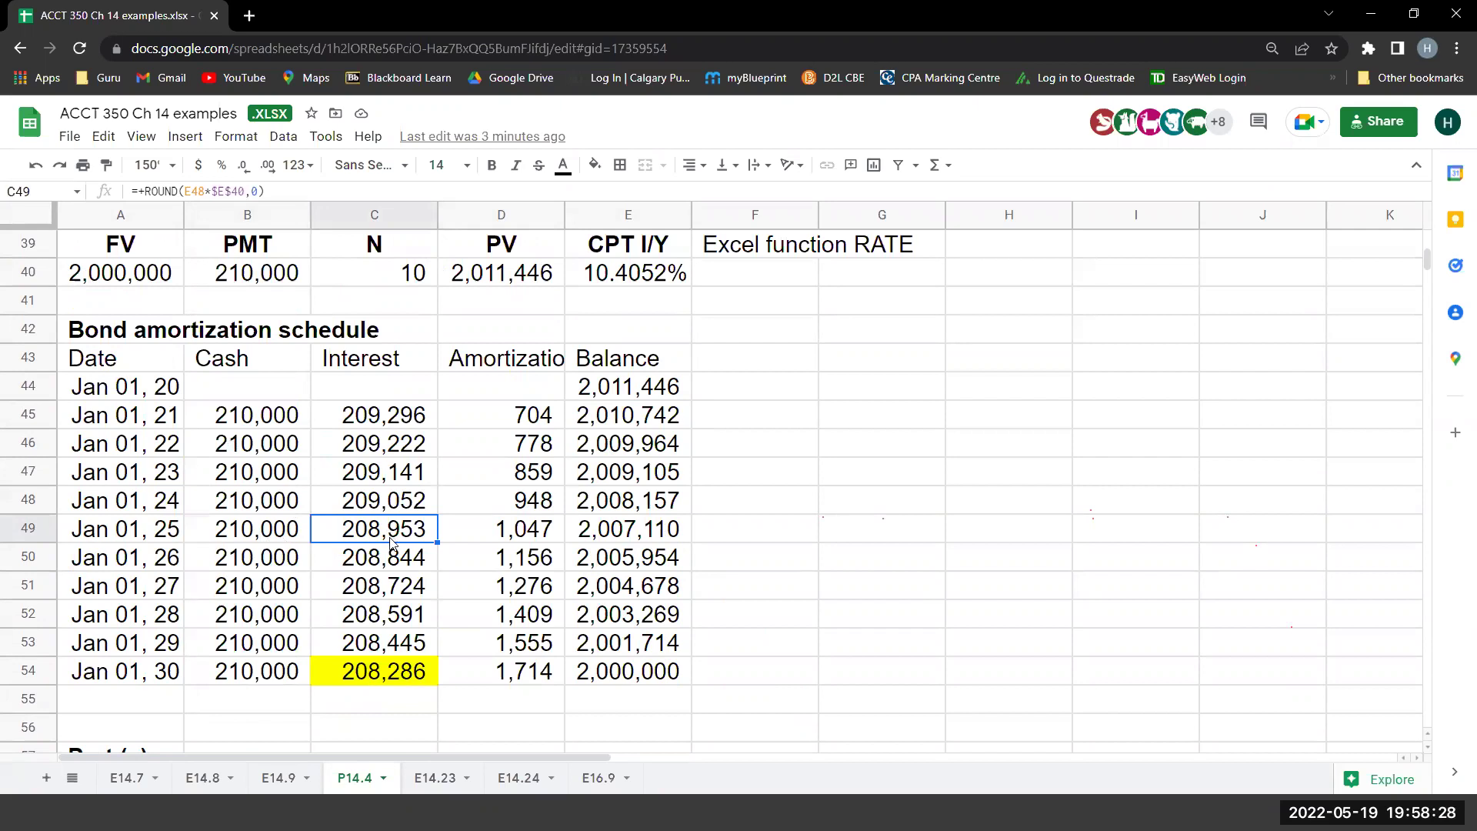
left_click(239, 539)
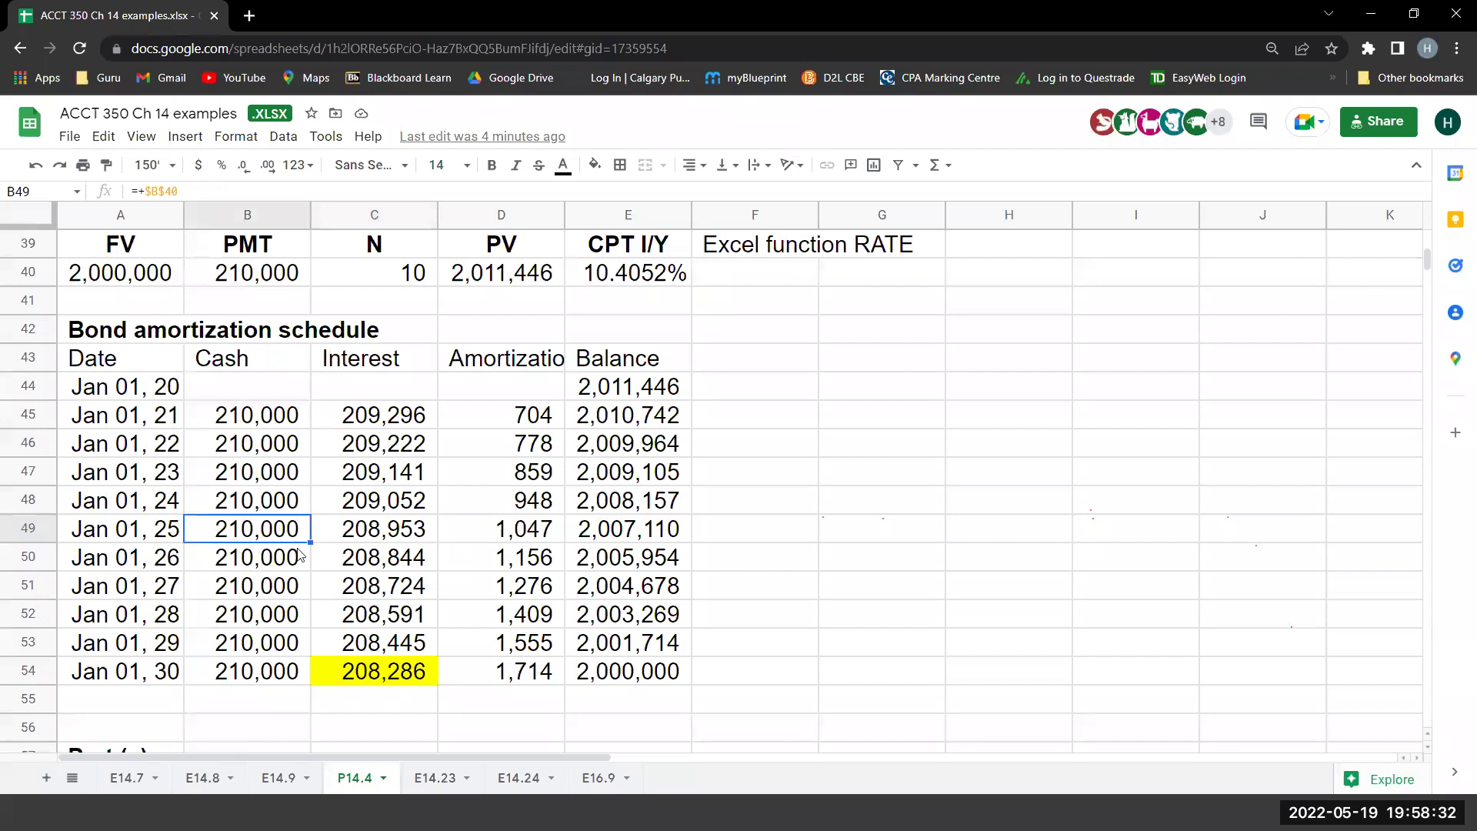
left_click(496, 529)
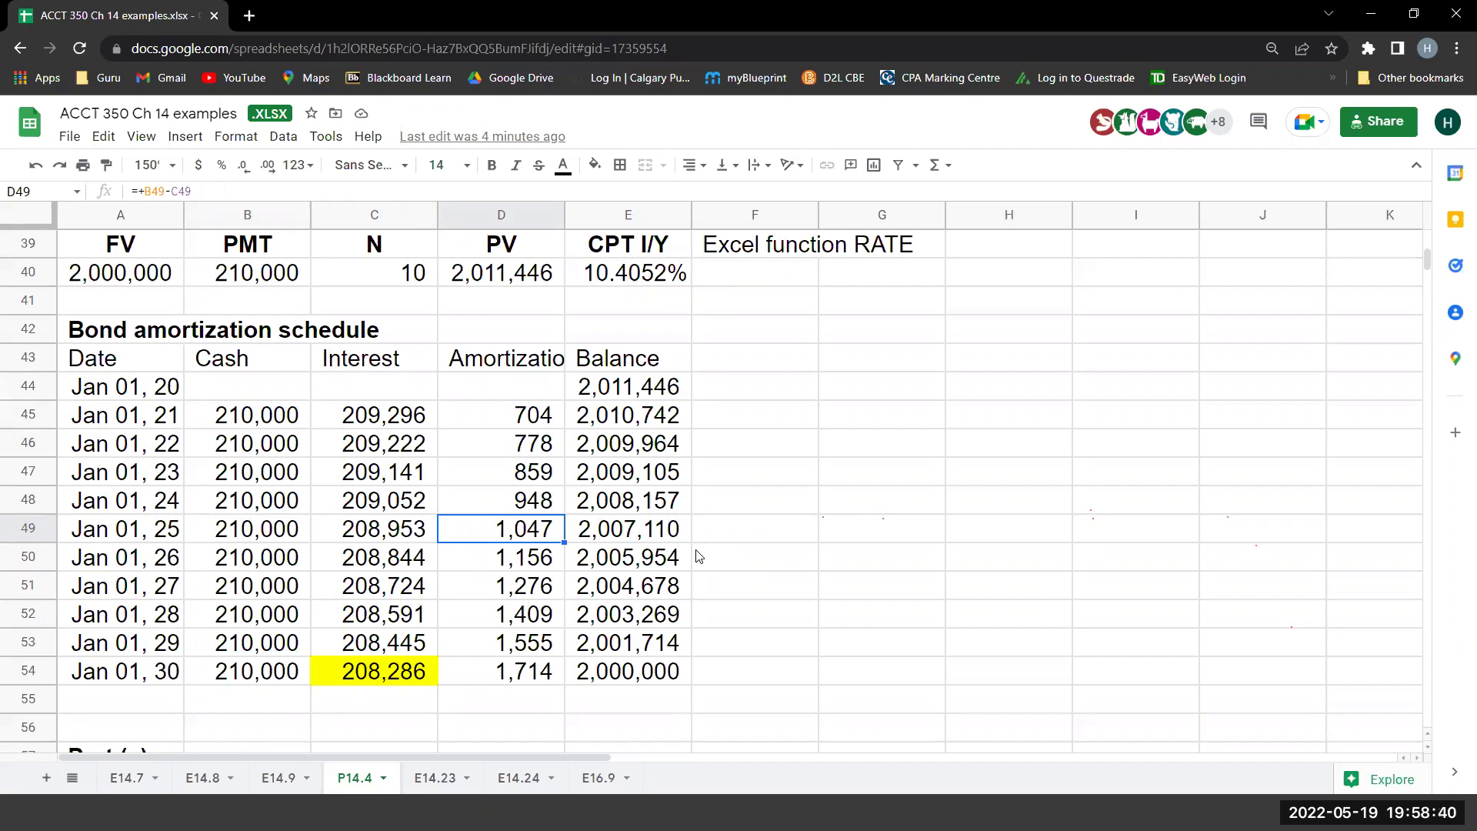
left_click(814, 566)
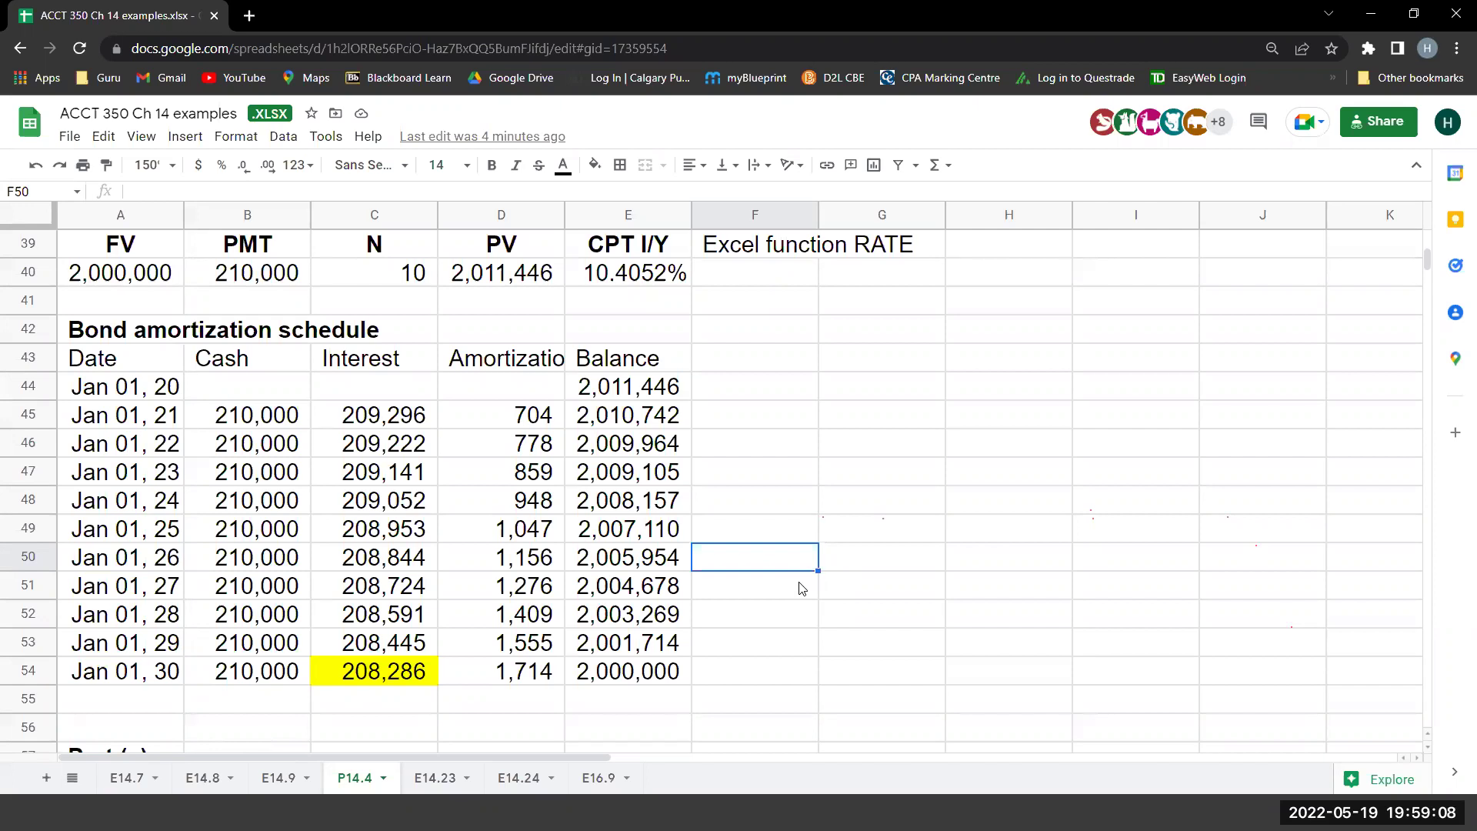
Reread the problem's Required list, focusing on part (d) about retiring half of the bonds on July 1, 2023.
scroll(800, 589, "up", 6)
scroll(800, 589, "up", 5)
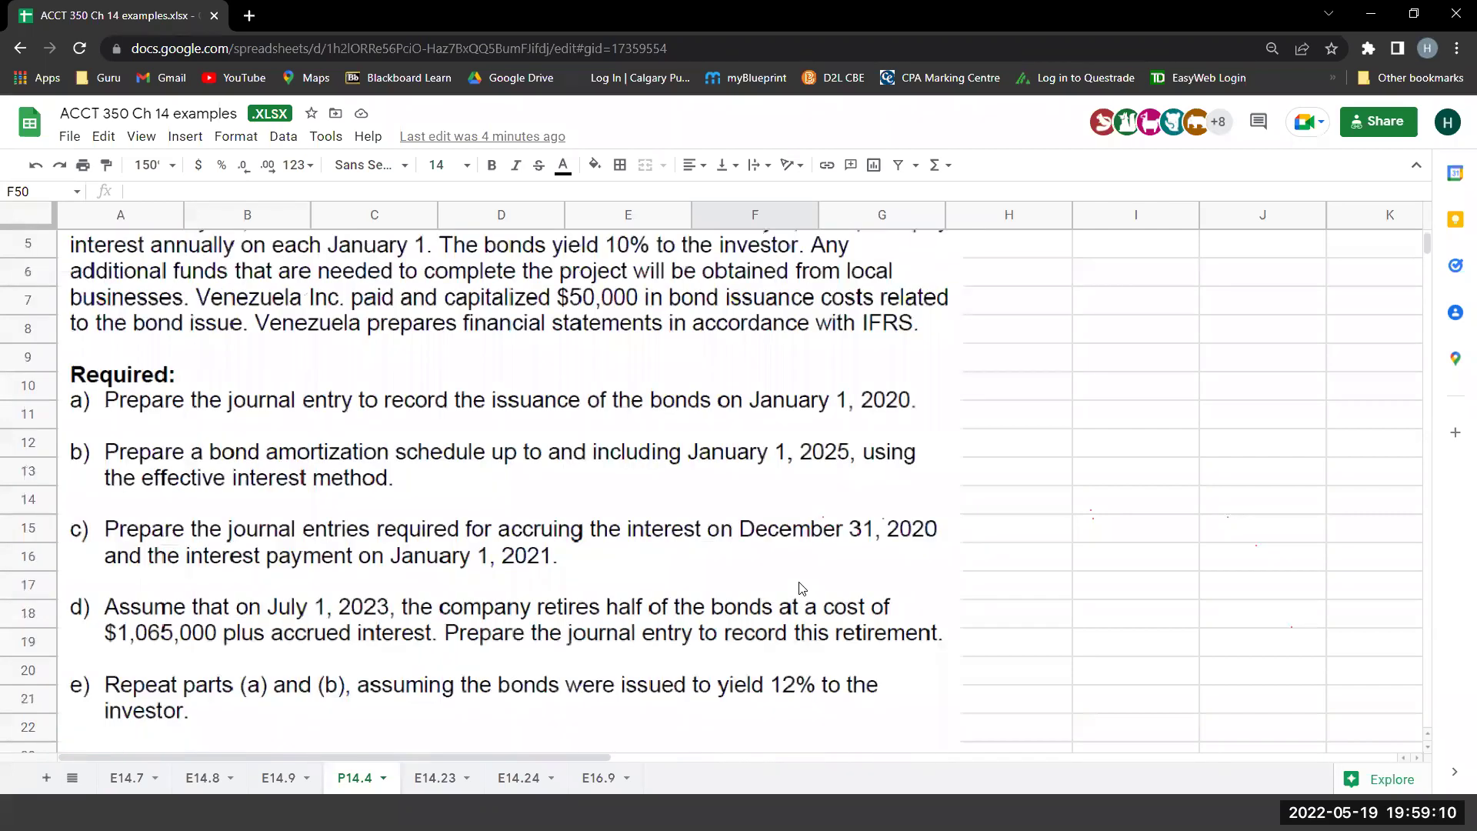
scroll(893, 569, "down", 1)
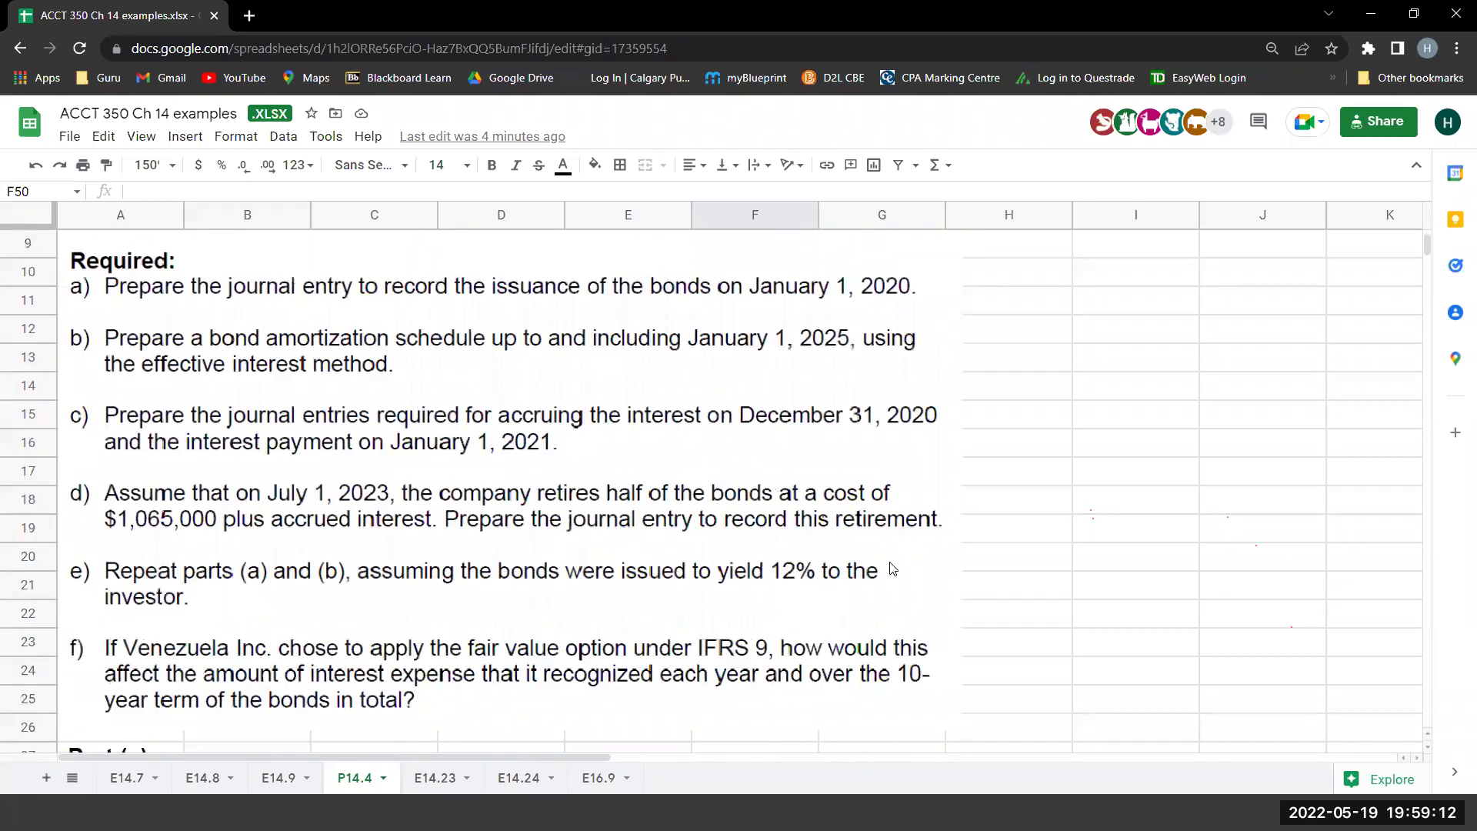
scroll(893, 570, "down", 1)
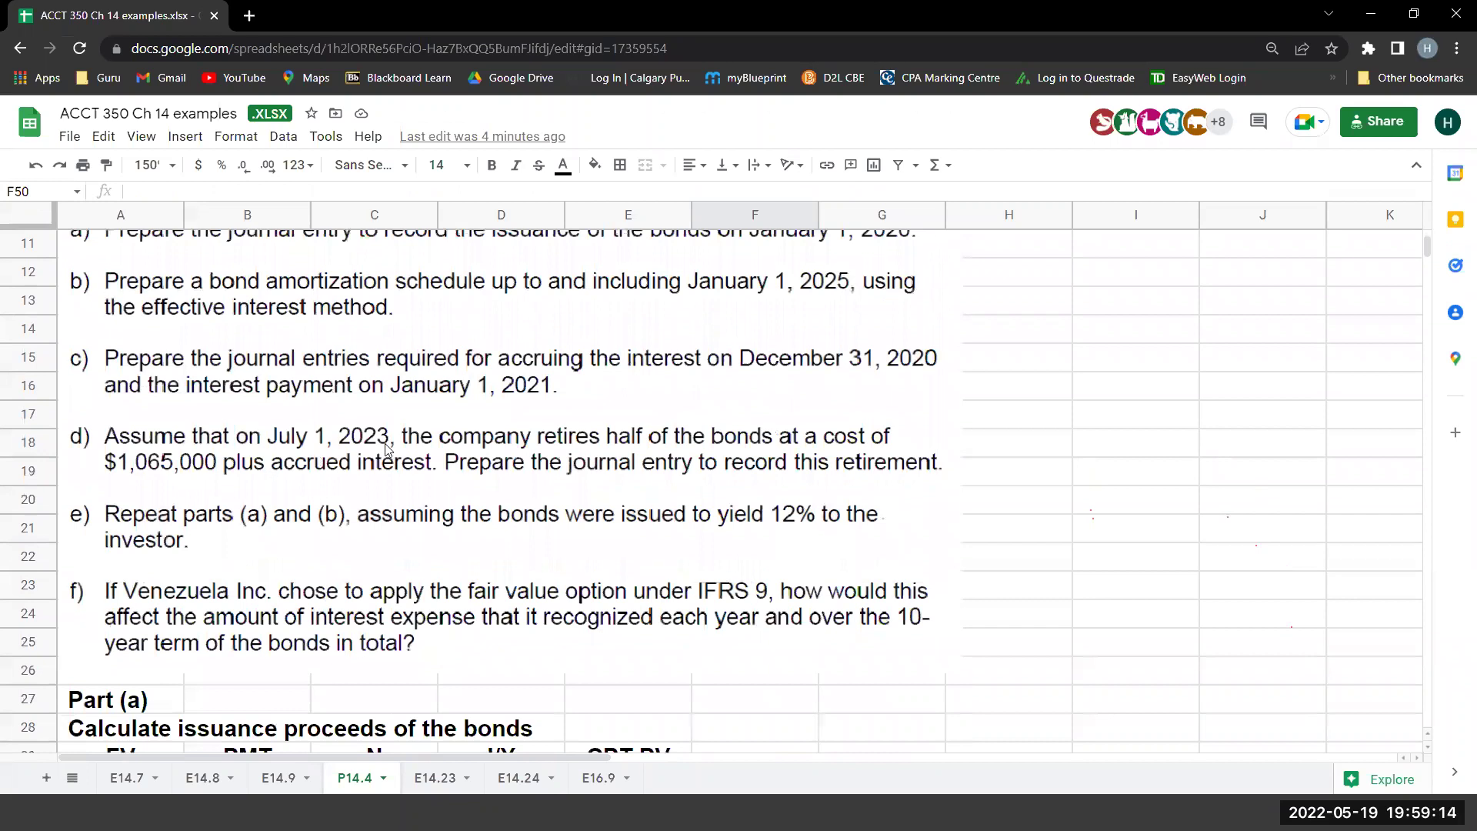
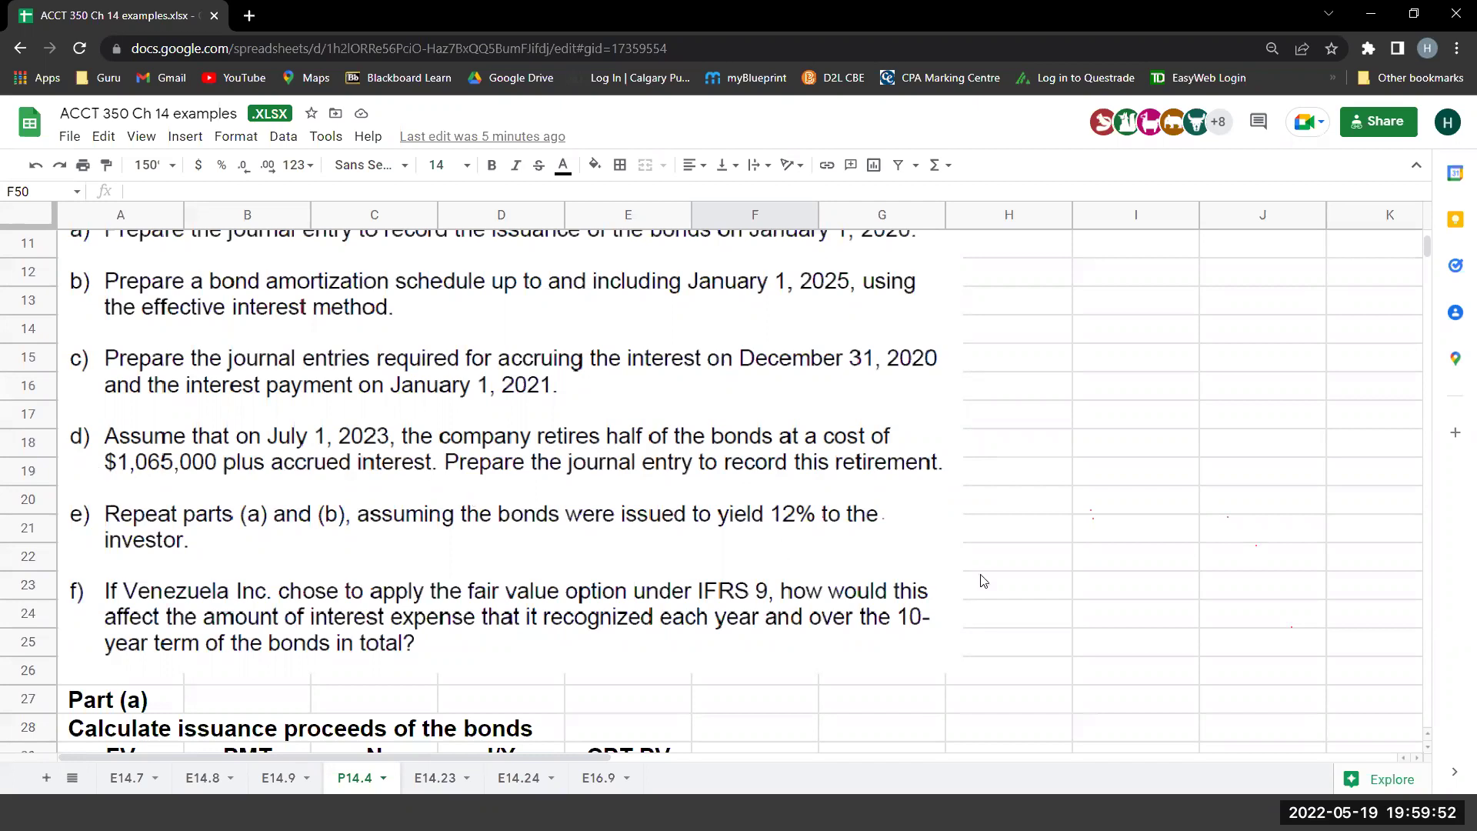
scroll(997, 595, "down", 5)
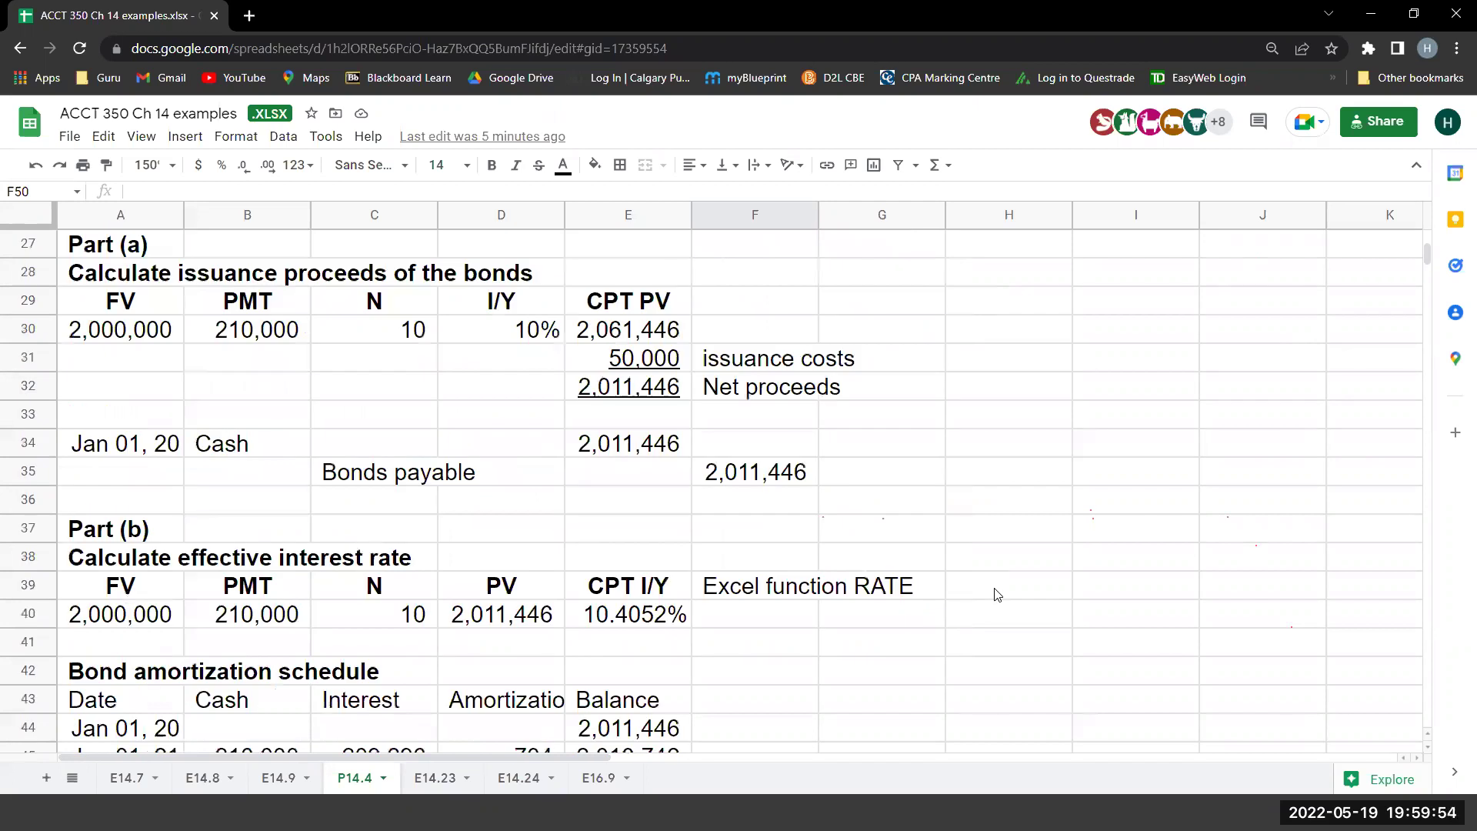
scroll(998, 595, "down", 1)
scroll(997, 595, "up", 3)
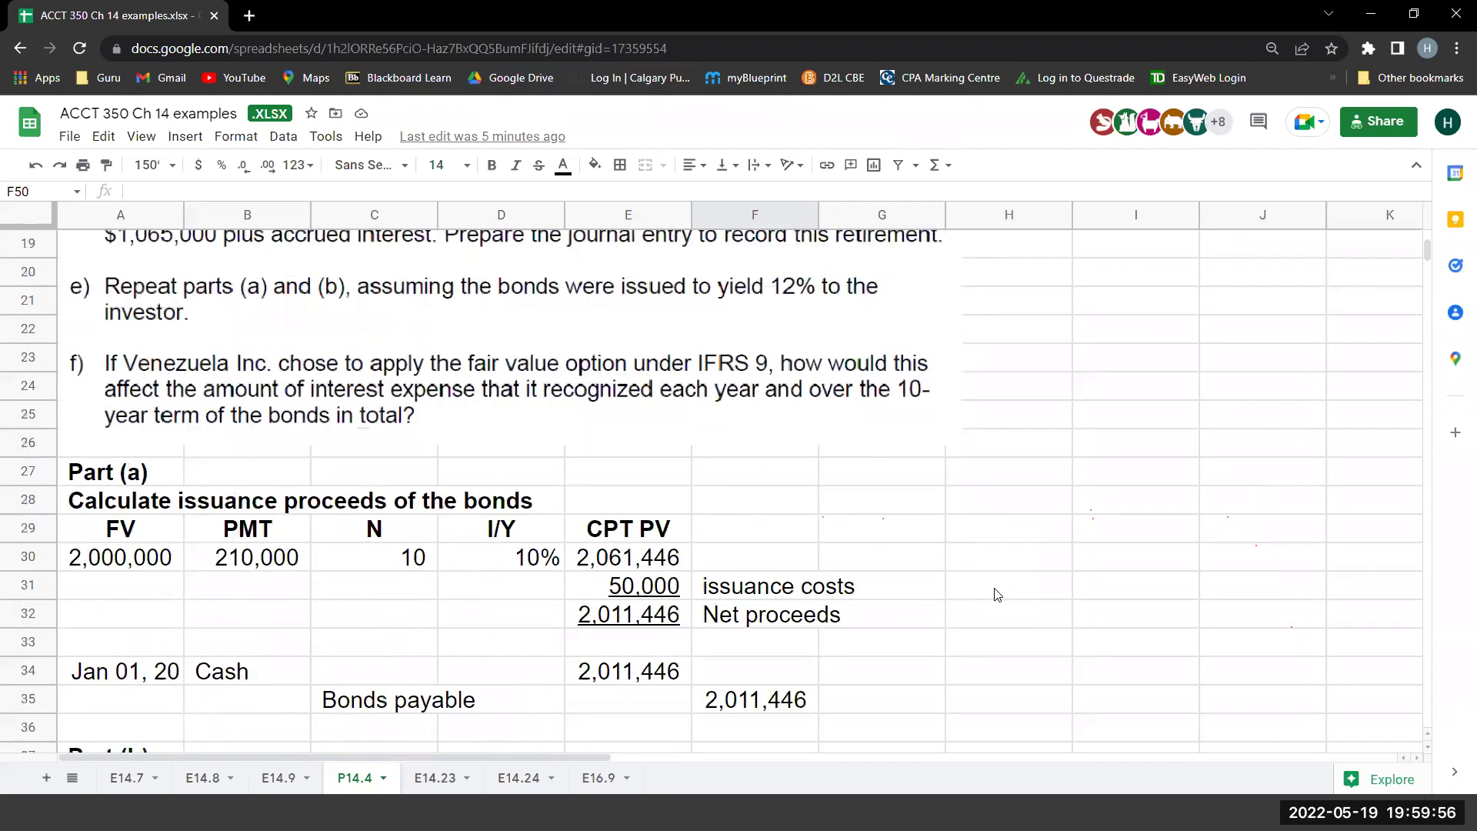
scroll(997, 595, "up", 2)
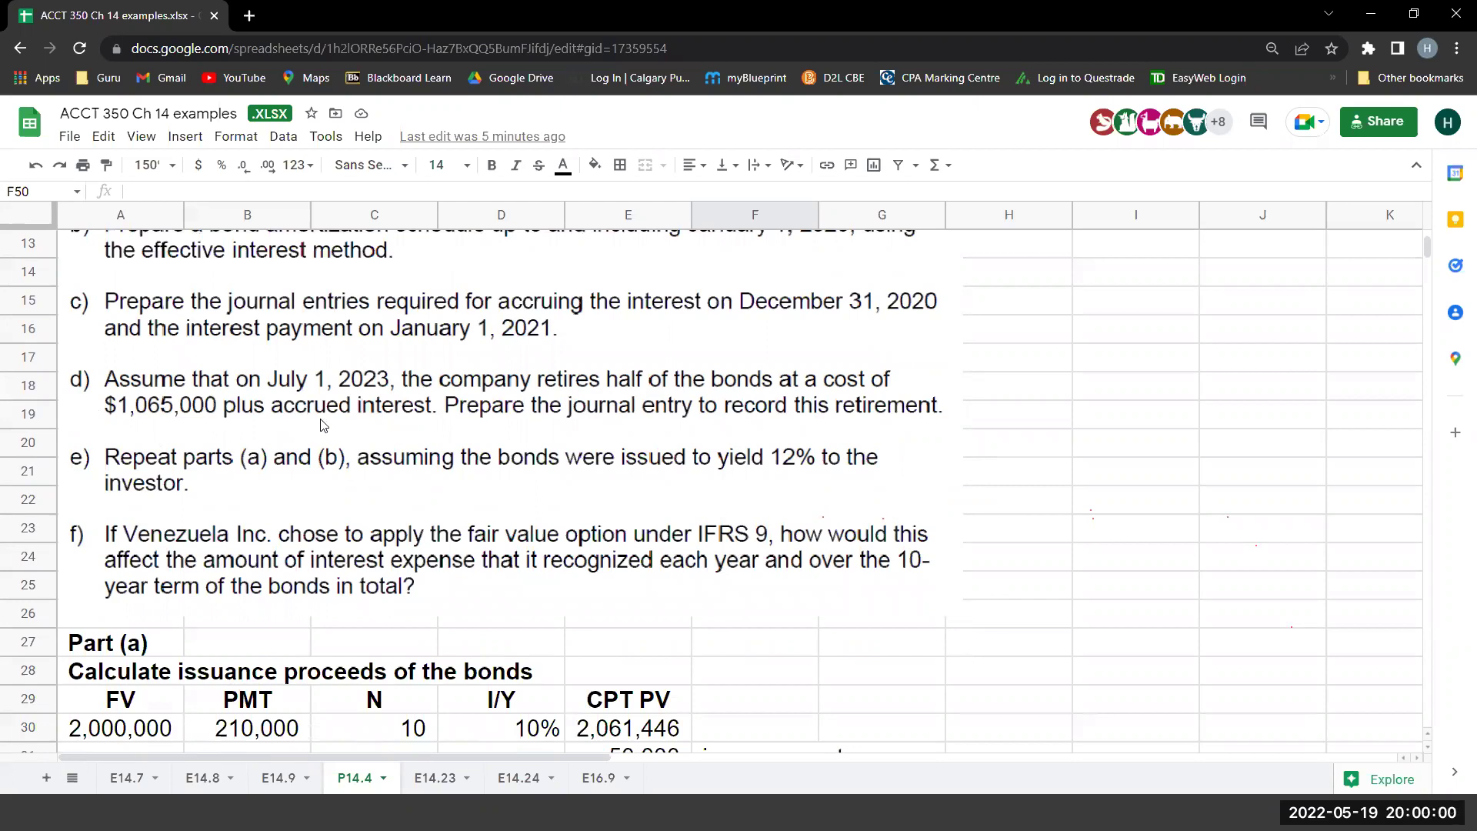
Select the Jan 01, 23 row of the bond amortization schedule, A47:E47, to point out its figures.
scroll(323, 431, "down", 6)
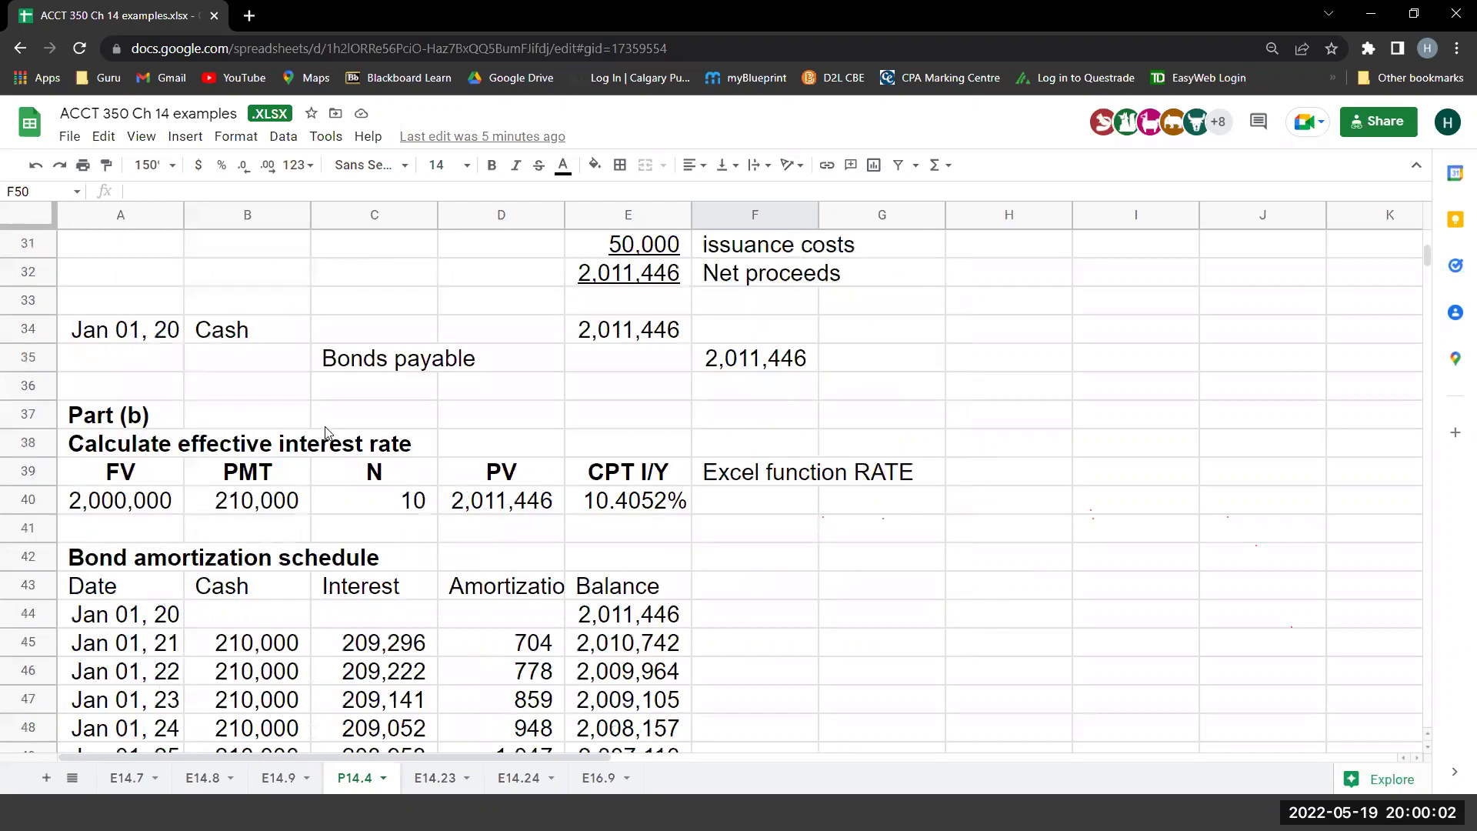
scroll(156, 477, "down", 3)
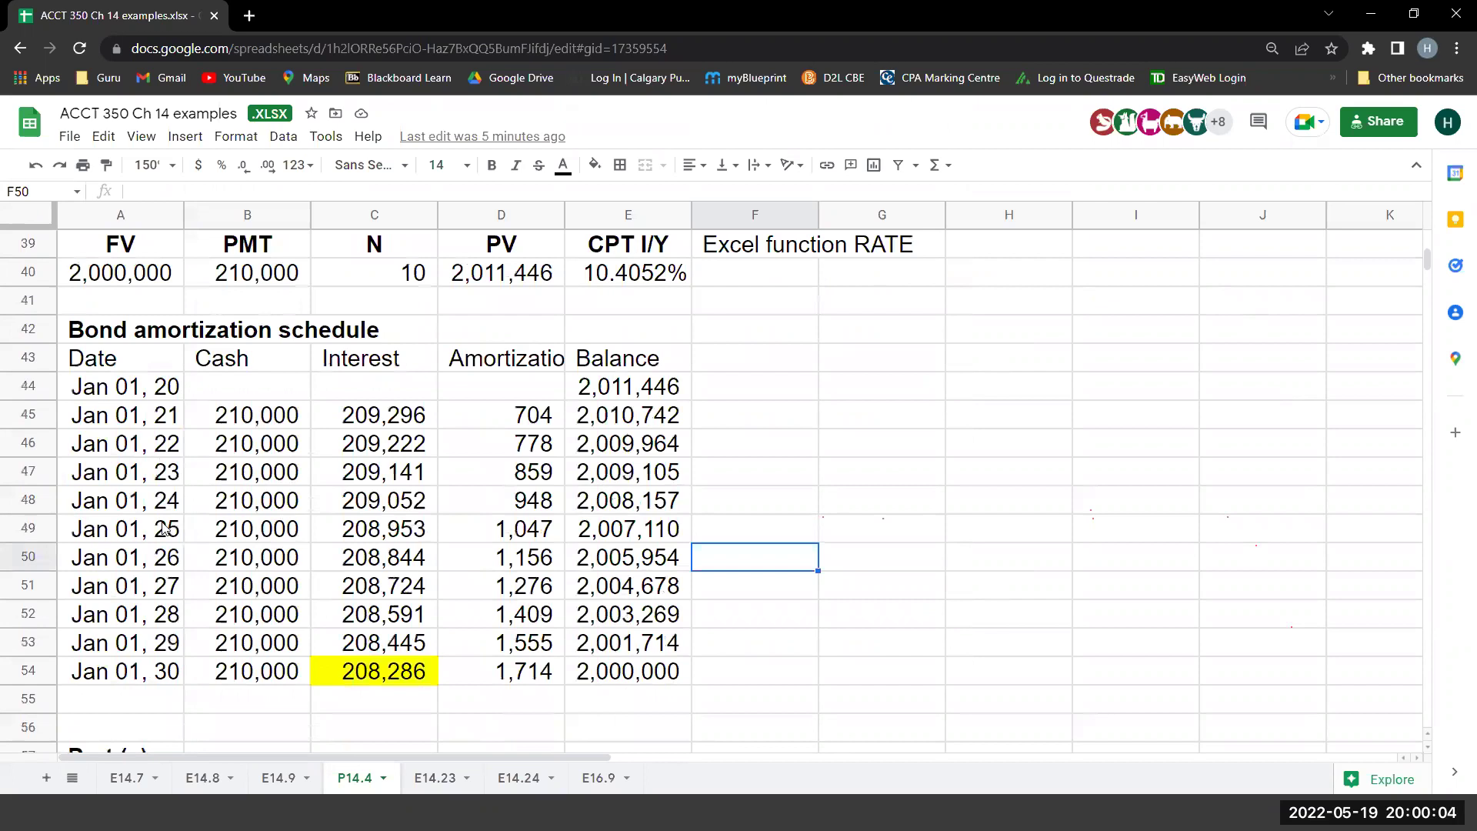
left_click(156, 478)
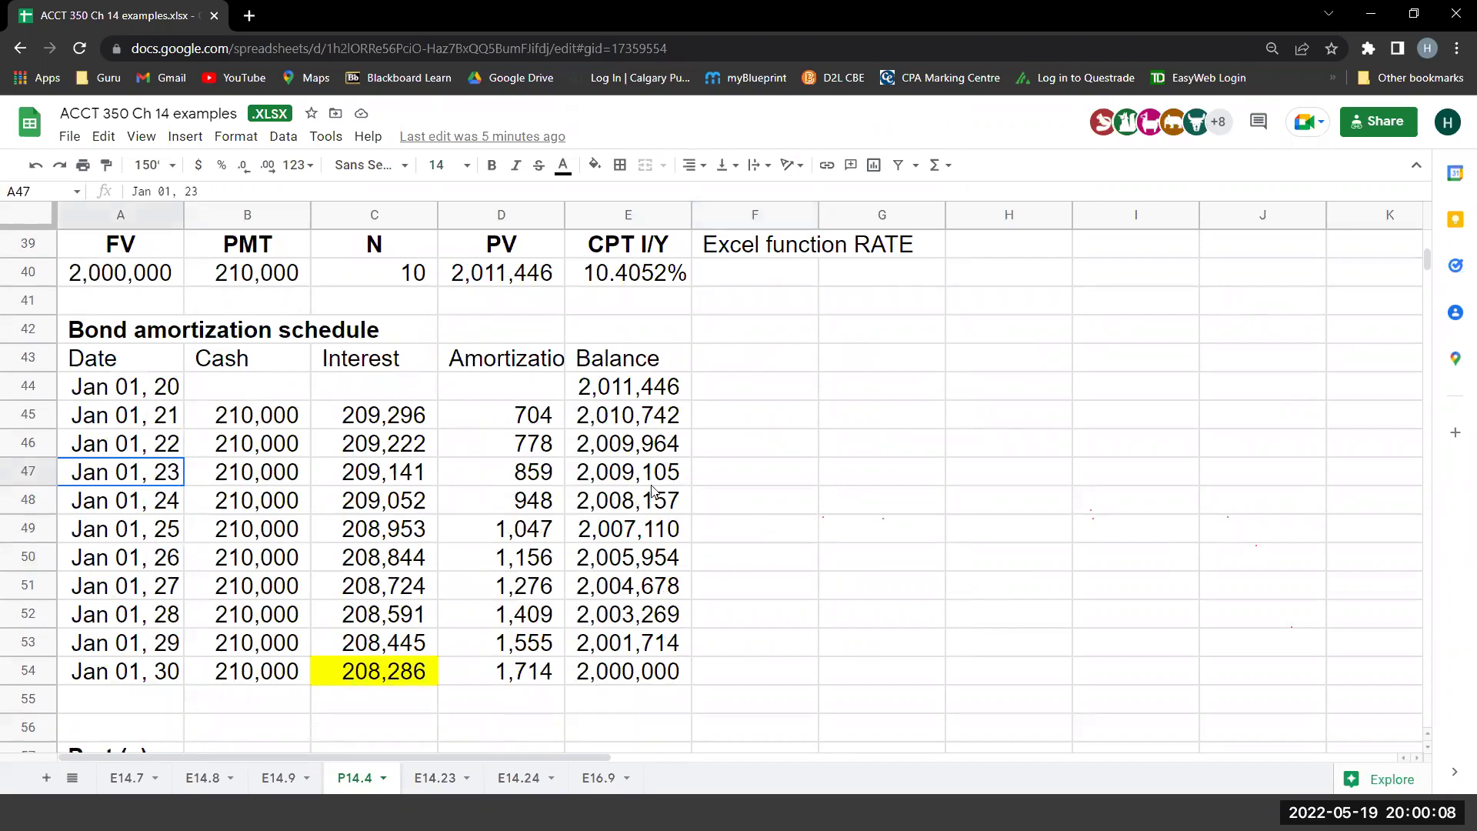
key("ctrl+shift+Right")
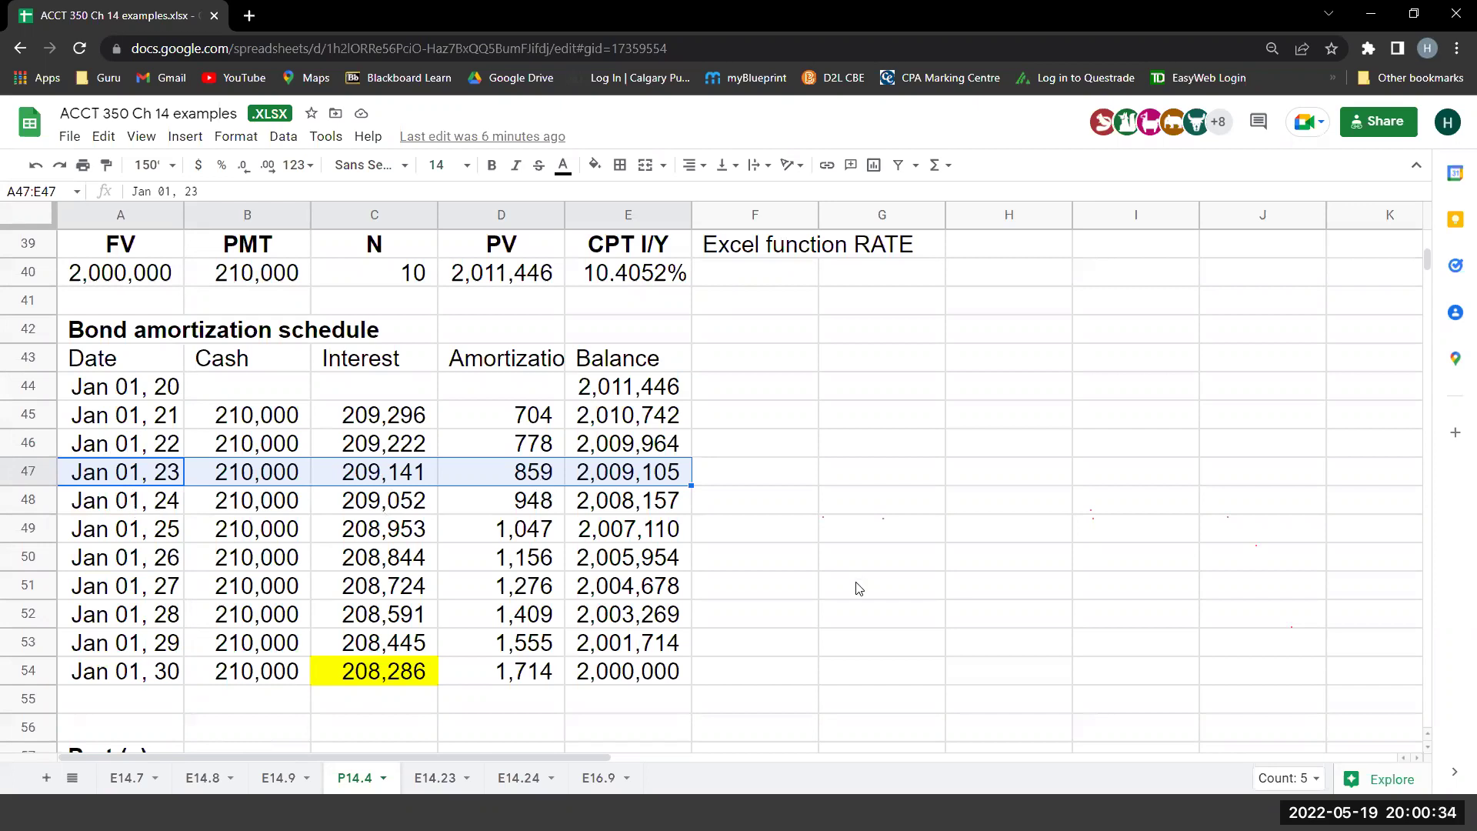
Look through the Part (d) and Part (e) solutions and return to the Part (d) bond retirement calculations.
scroll(859, 589, "down", 10)
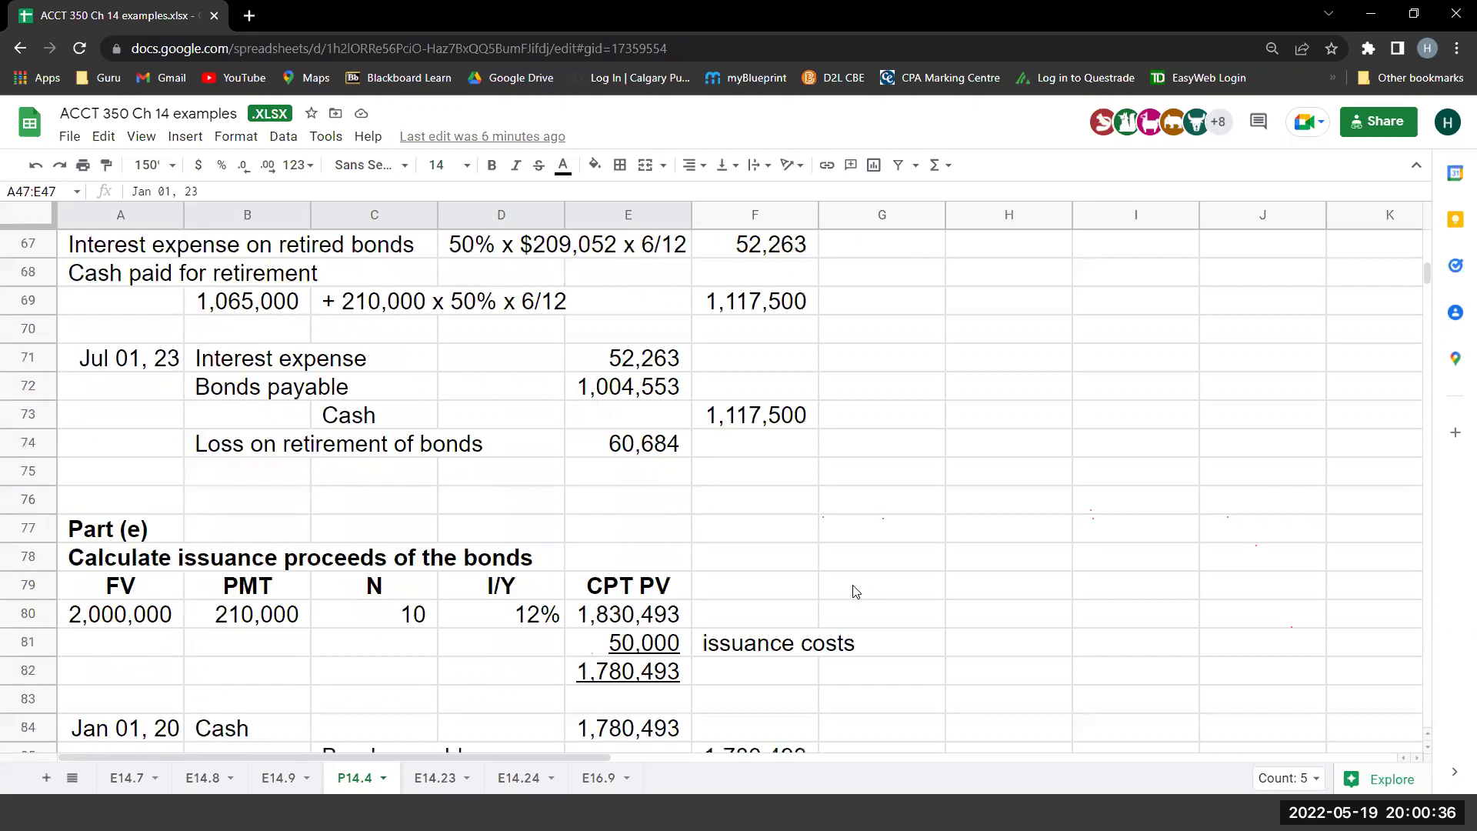
scroll(852, 593, "up", 2)
scroll(852, 593, "down", 5)
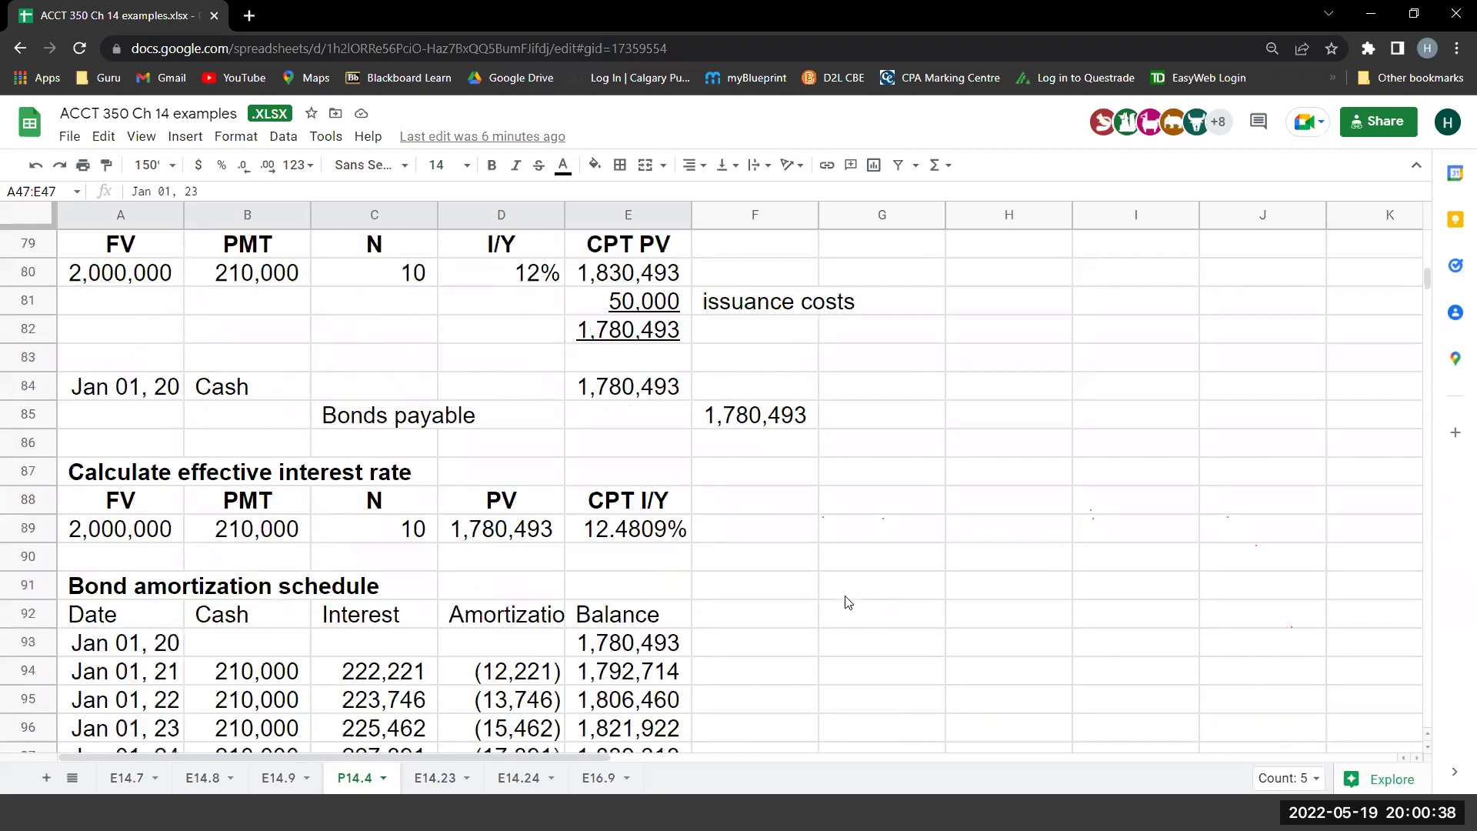
scroll(848, 602, "down", 3)
scroll(848, 602, "up", 5)
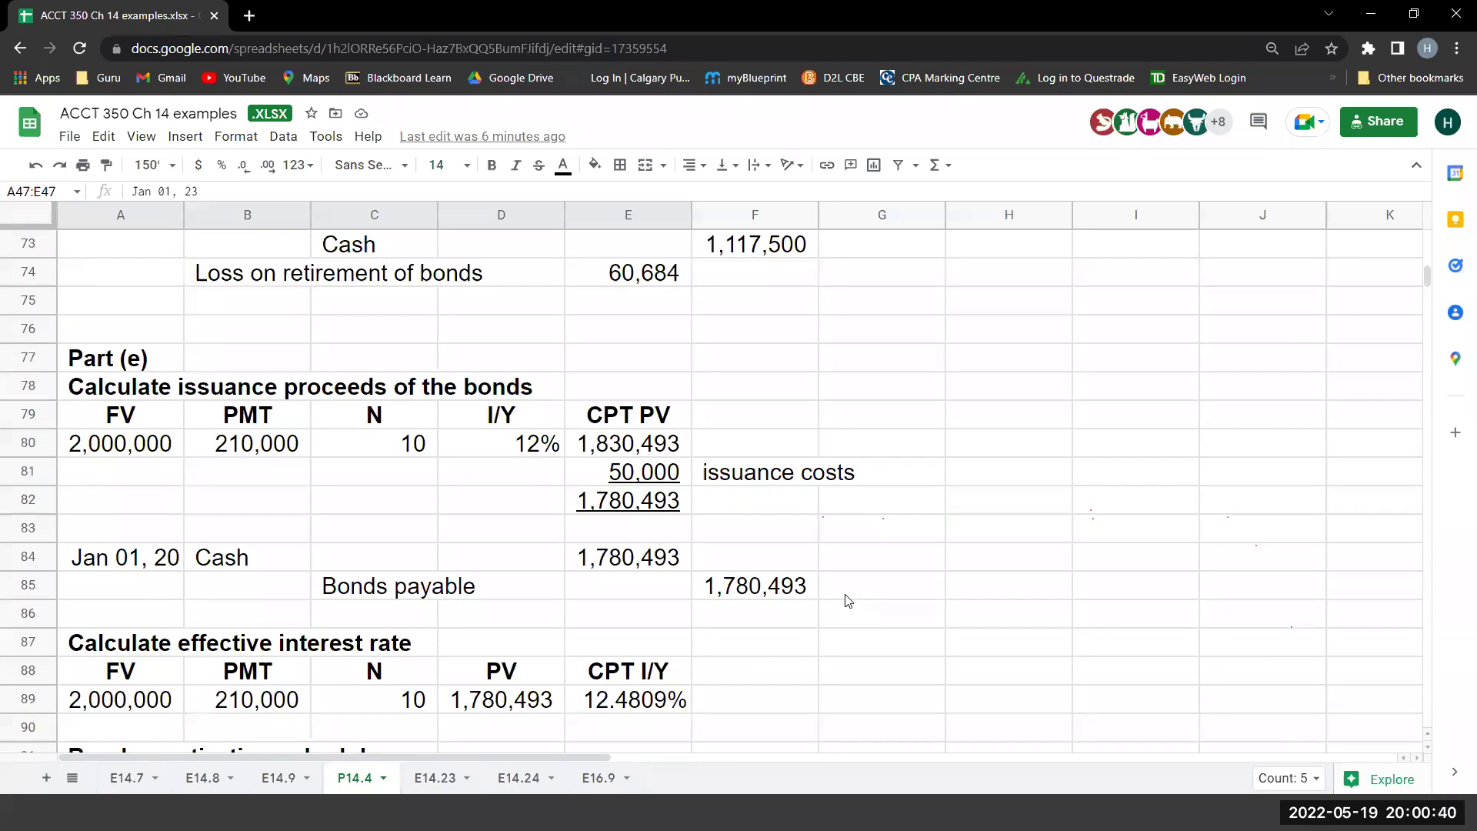
scroll(843, 600, "up", 4)
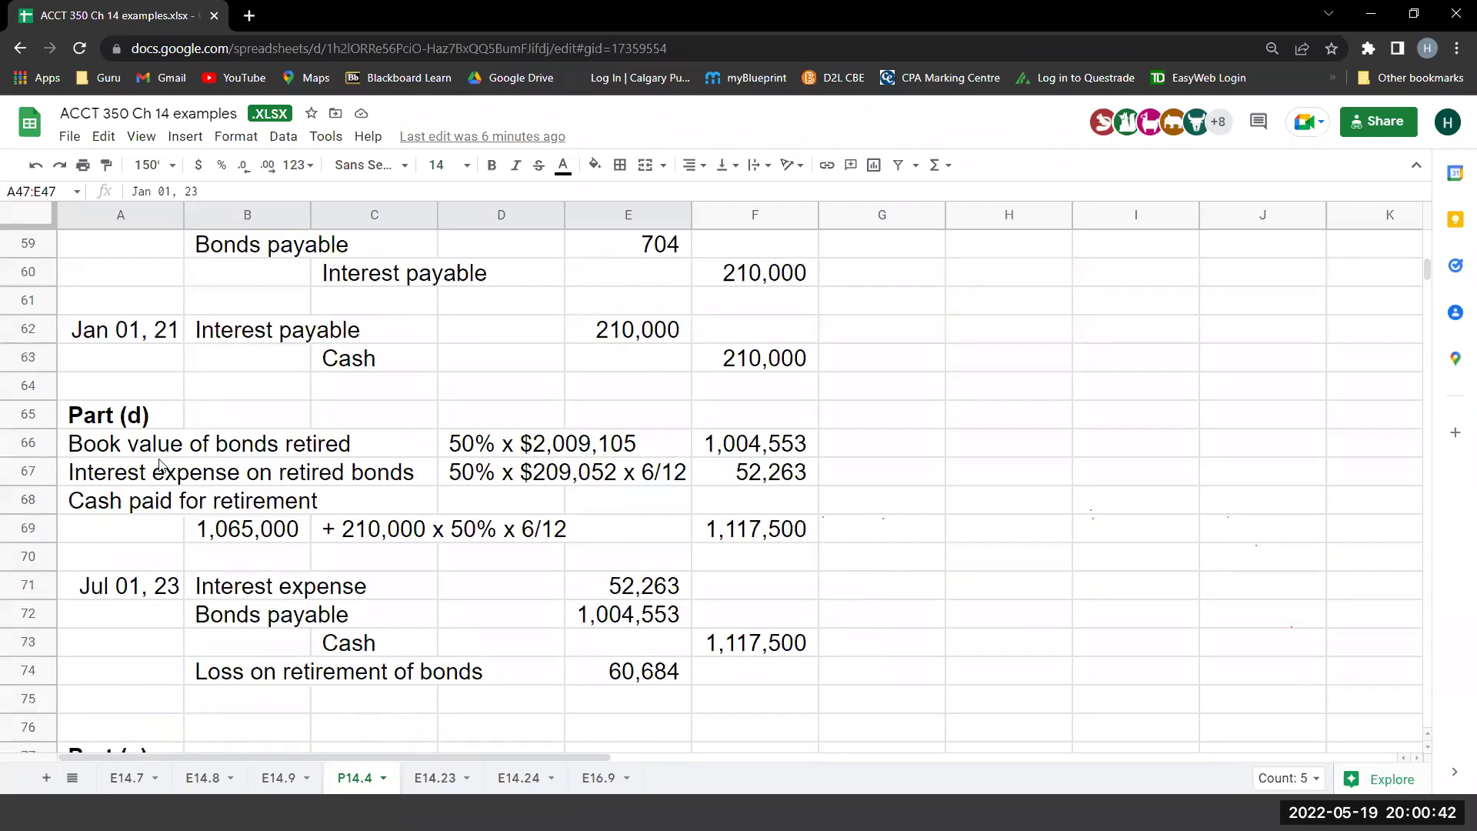
Calculate half of the Jan 01, 23 bond balance in G47 with the formula E47*0.5.
scroll(162, 465, "down", 1)
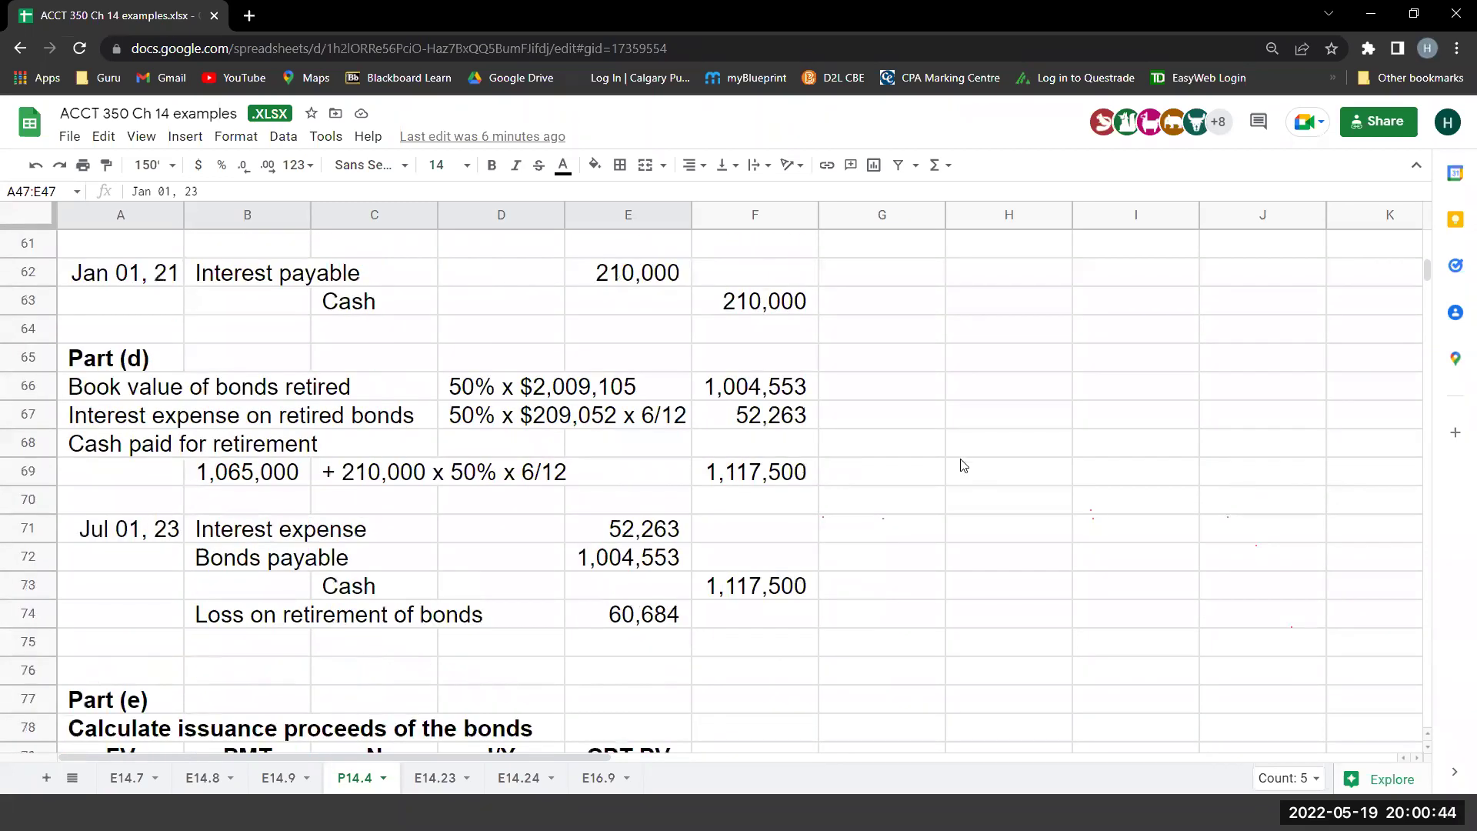
scroll(992, 450, "up", 7)
scroll(250, 422, "down", 1)
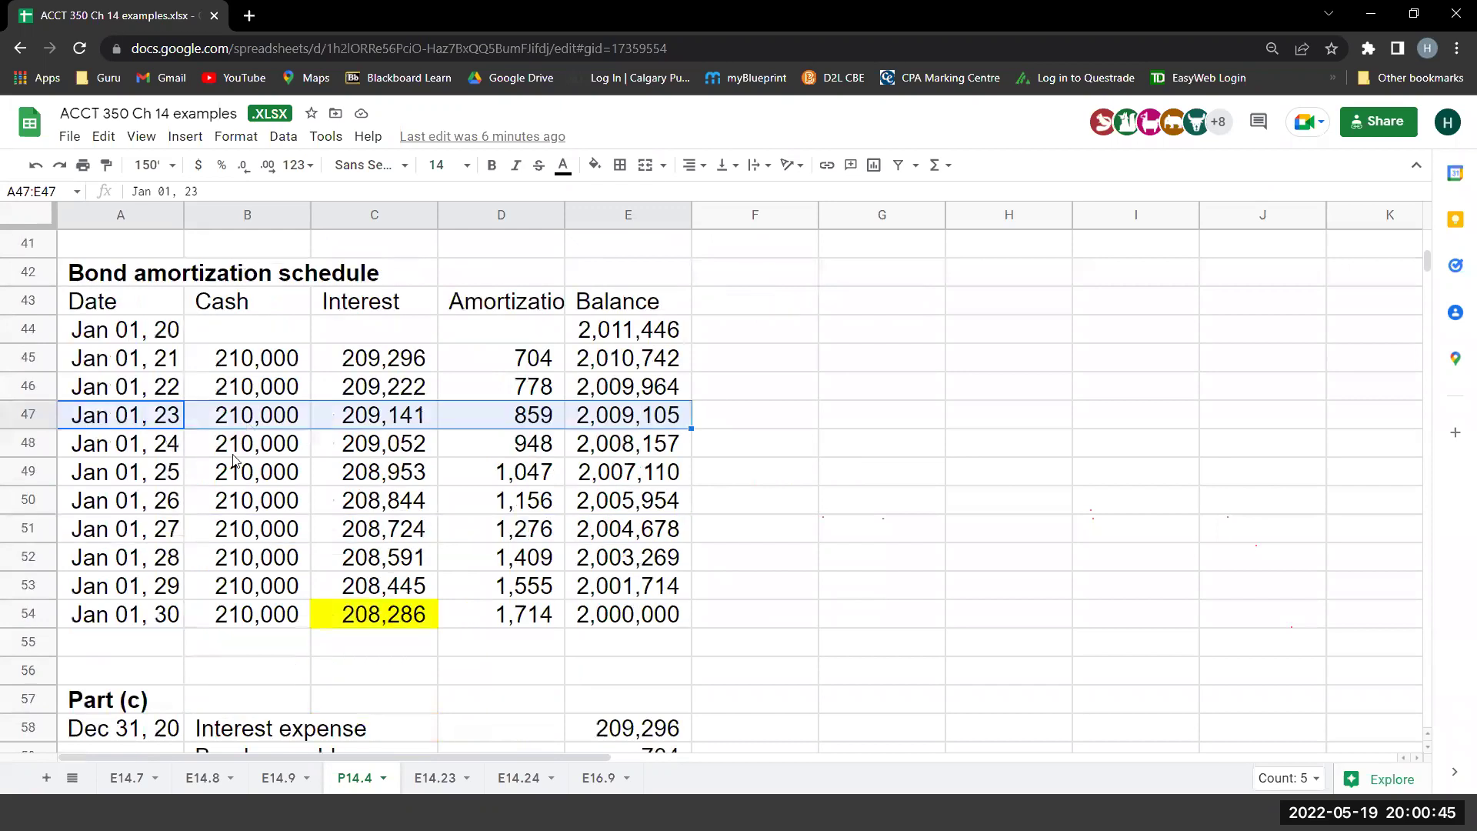
left_click(26, 416)
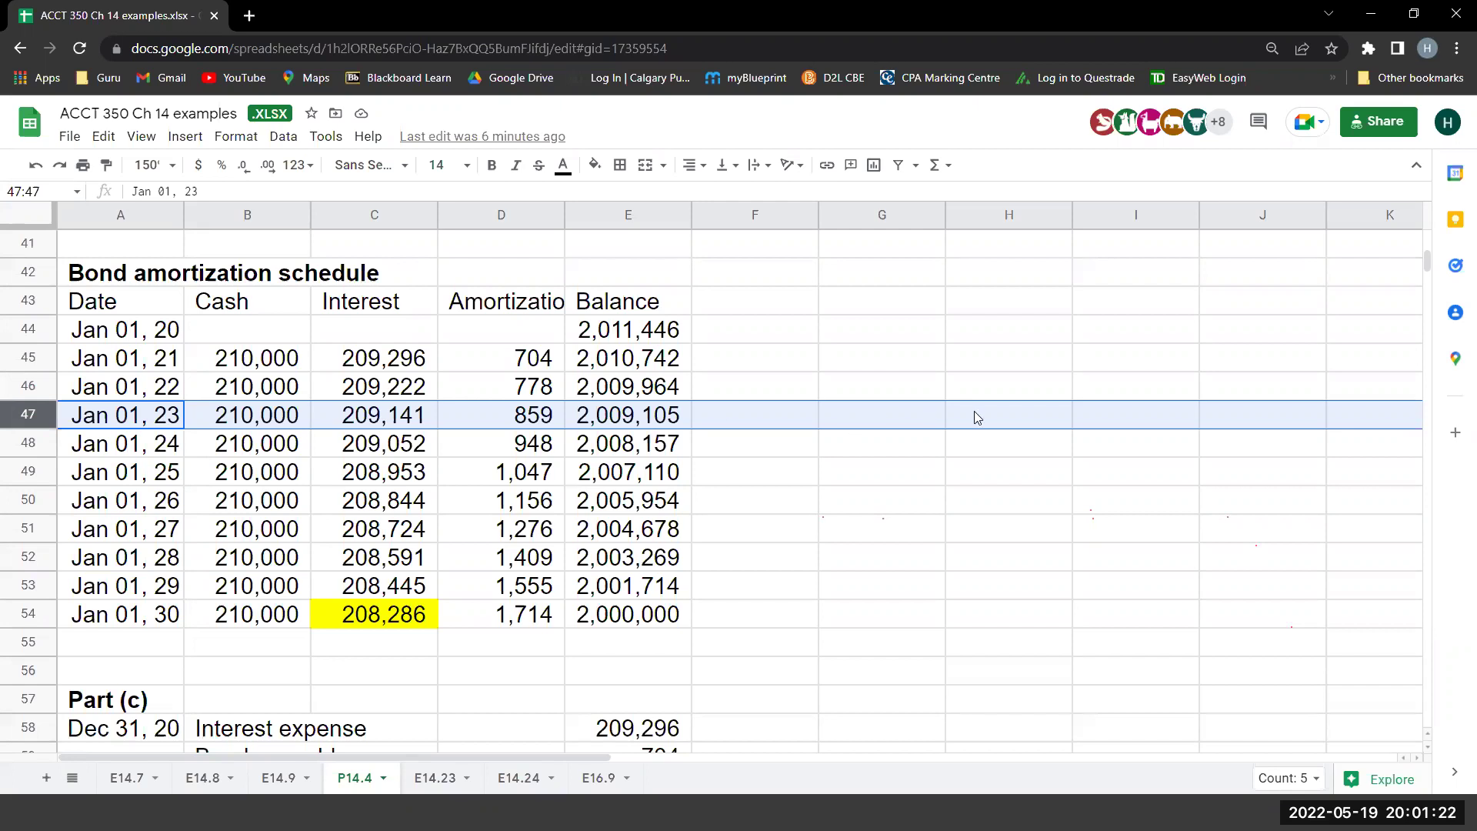
type("+E47/2")
key("Return")
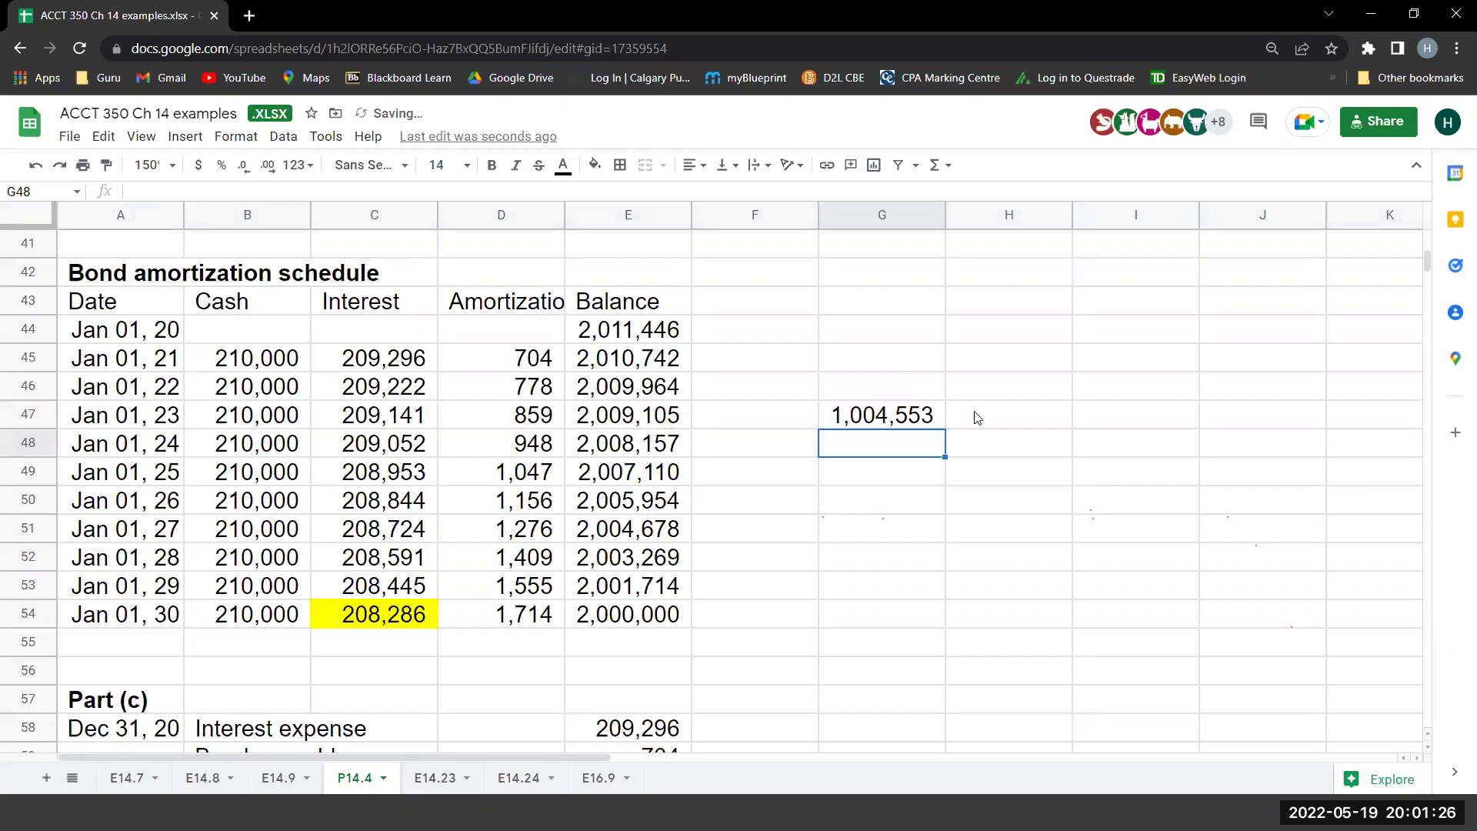
key("Up")
key("Left")
key("Left")
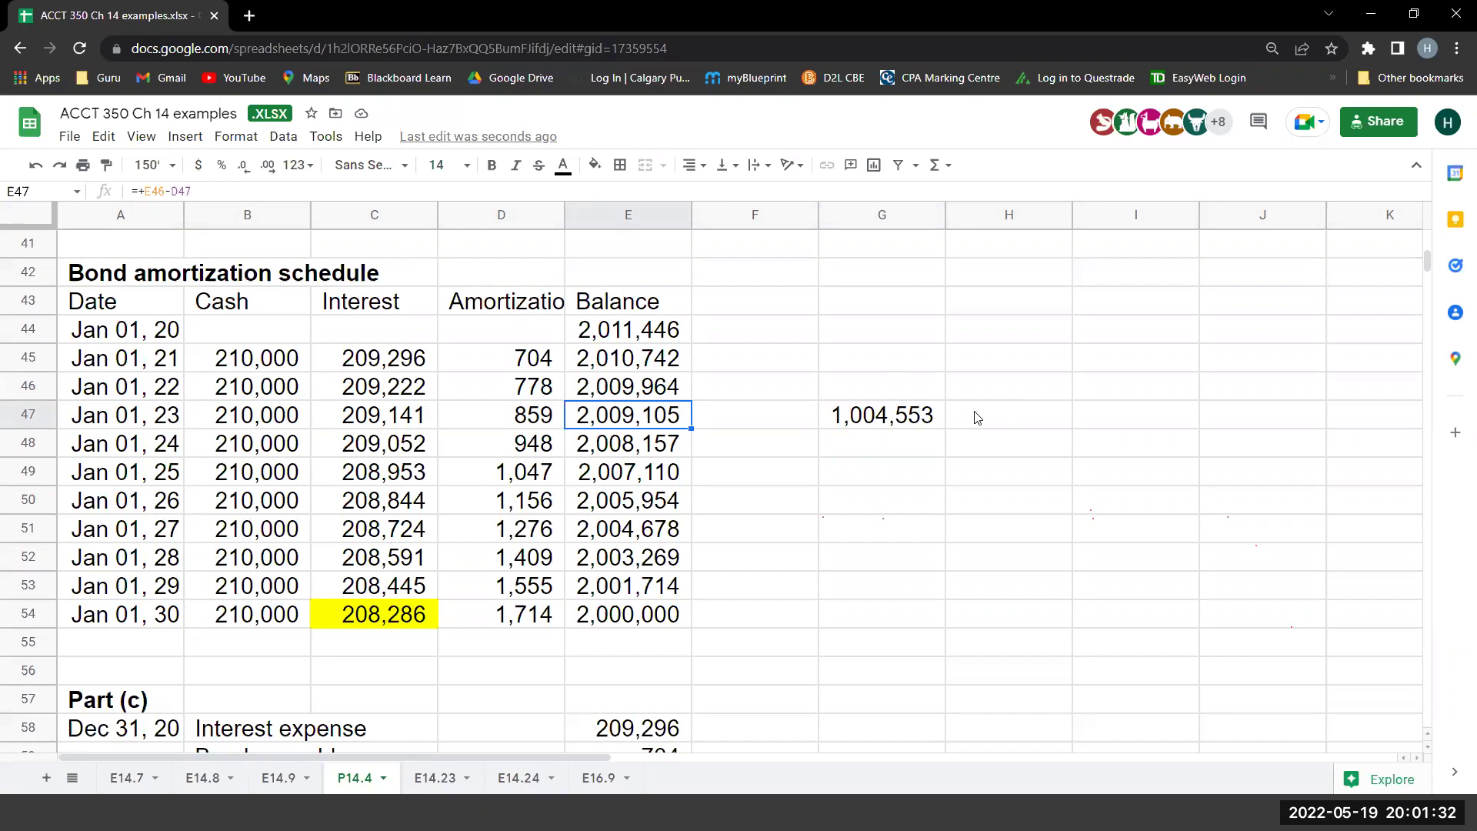
key("Right")
key("Right")
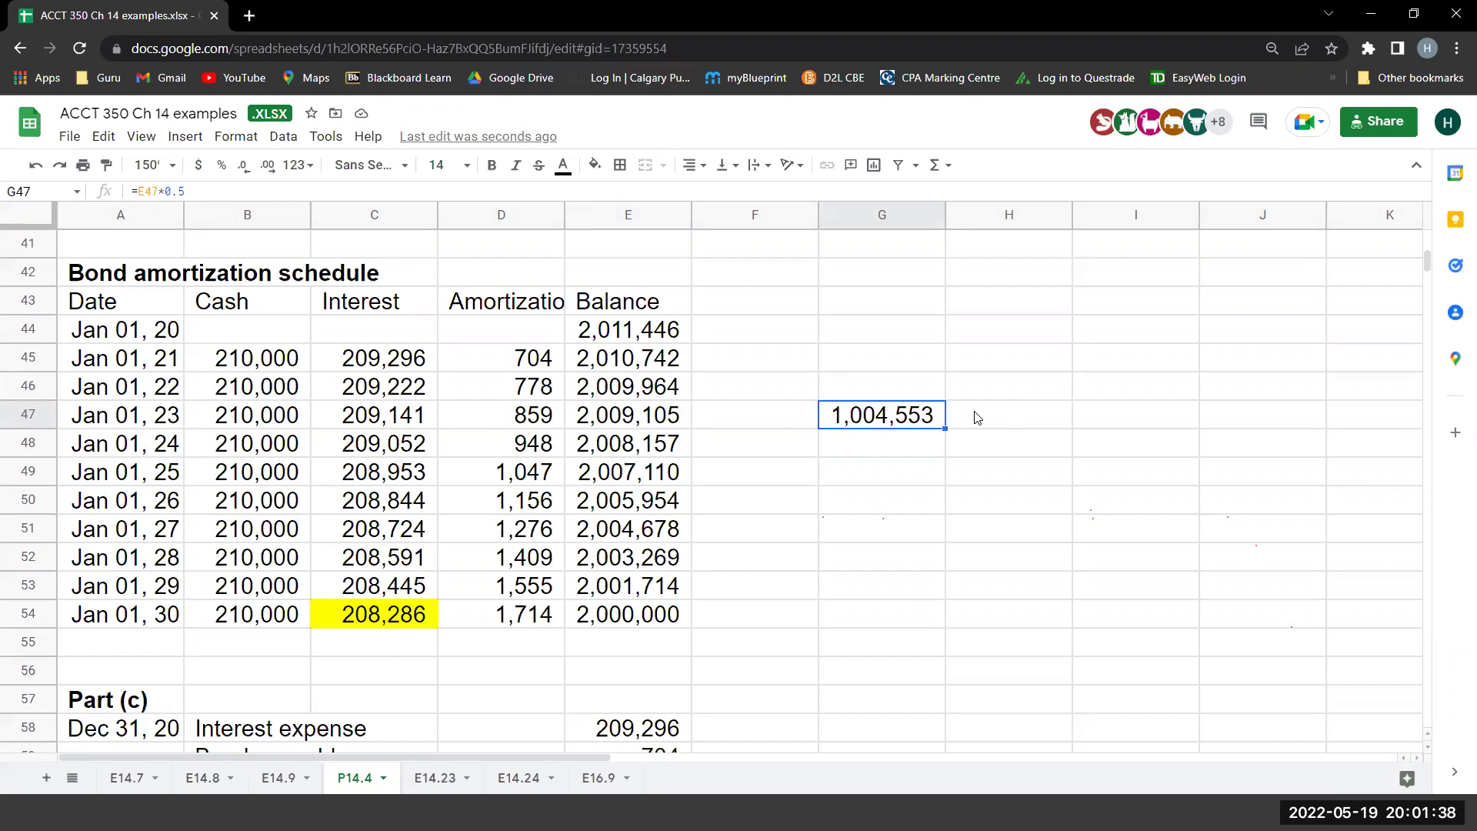
Enter the retirement price of 1065000 in I47, beside the halved book value.
left_click(976, 418)
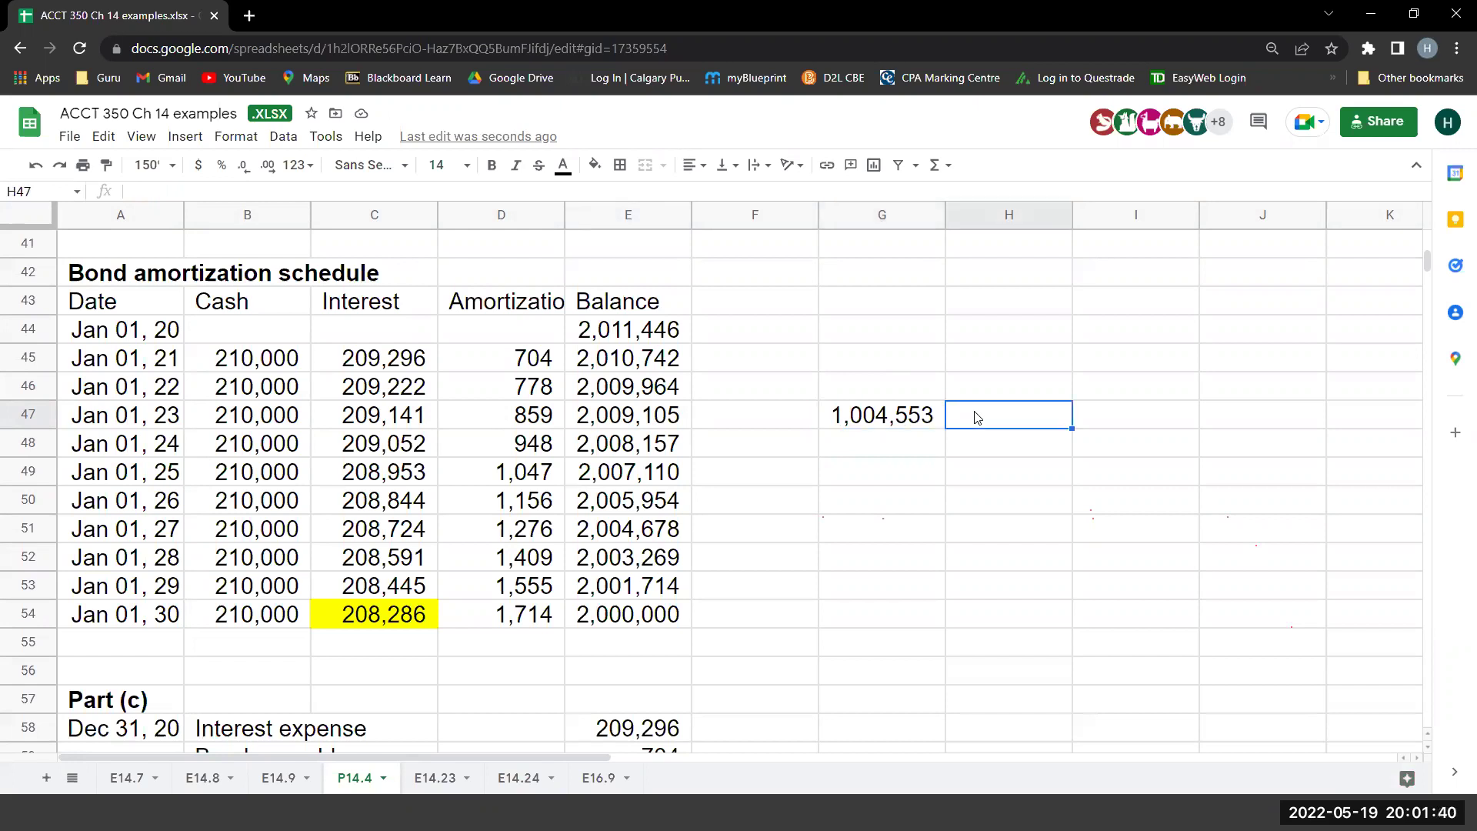
left_click(1100, 425)
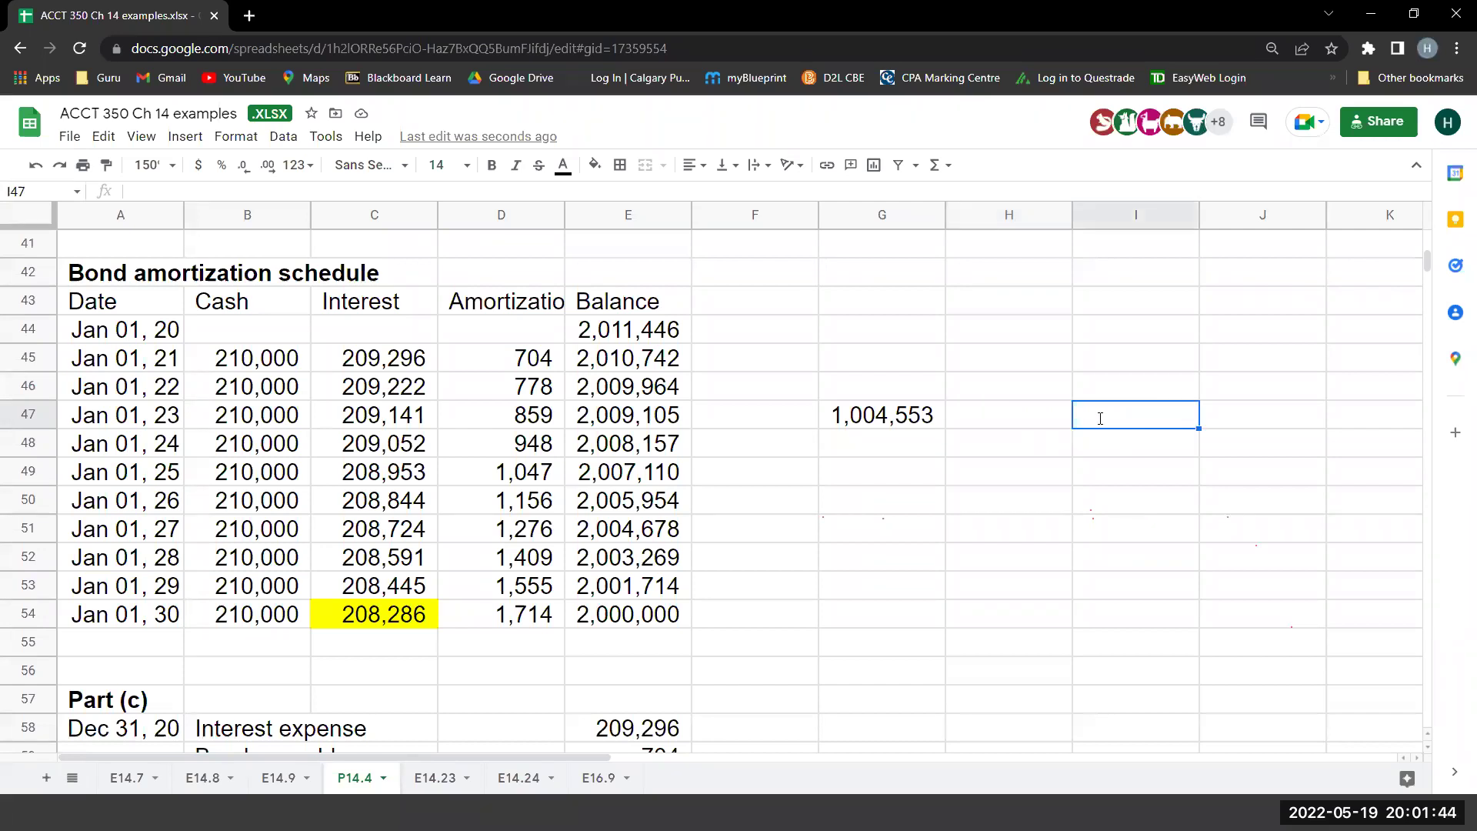
type("1065000")
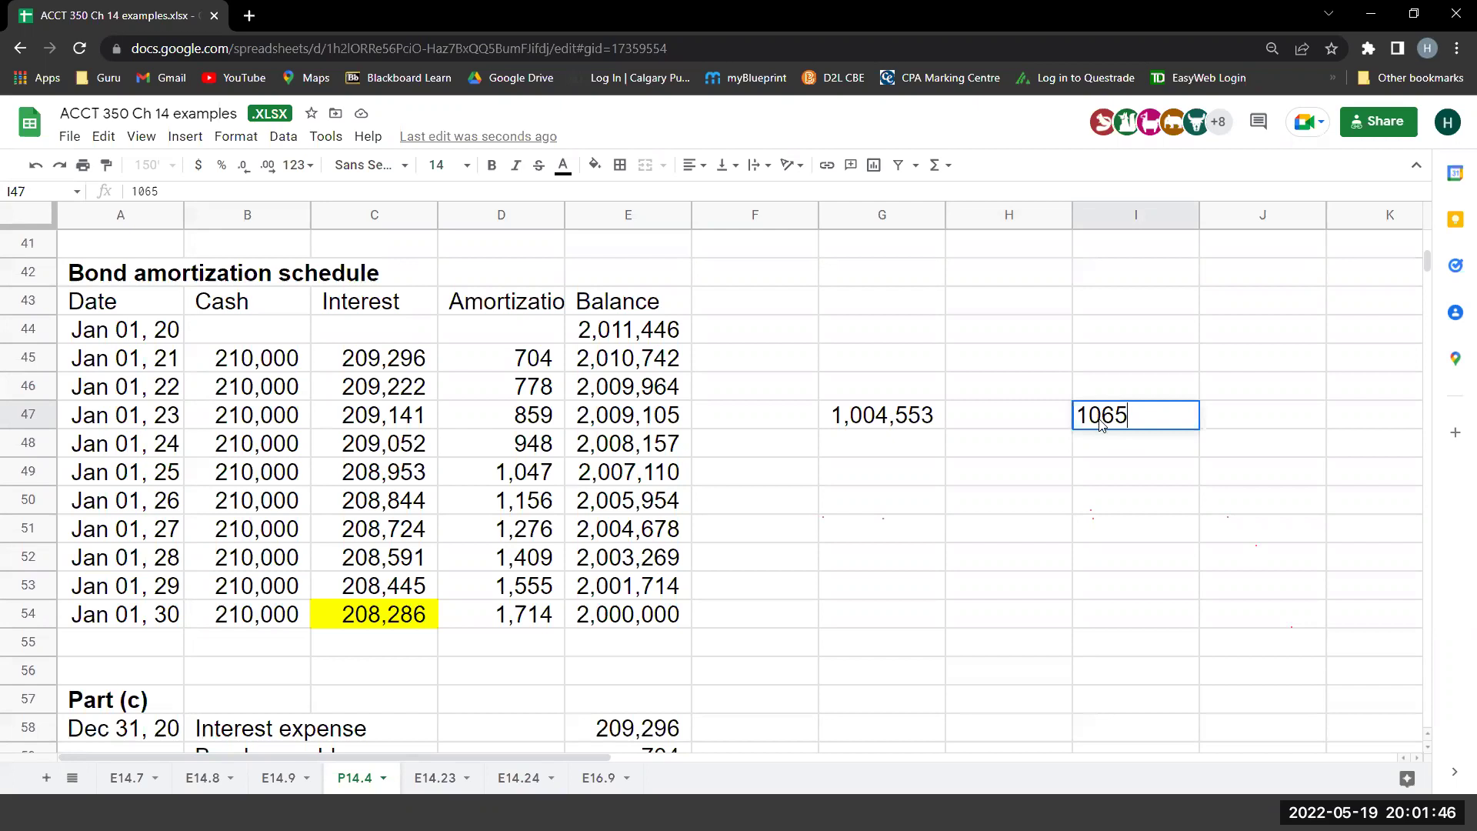
key("Return")
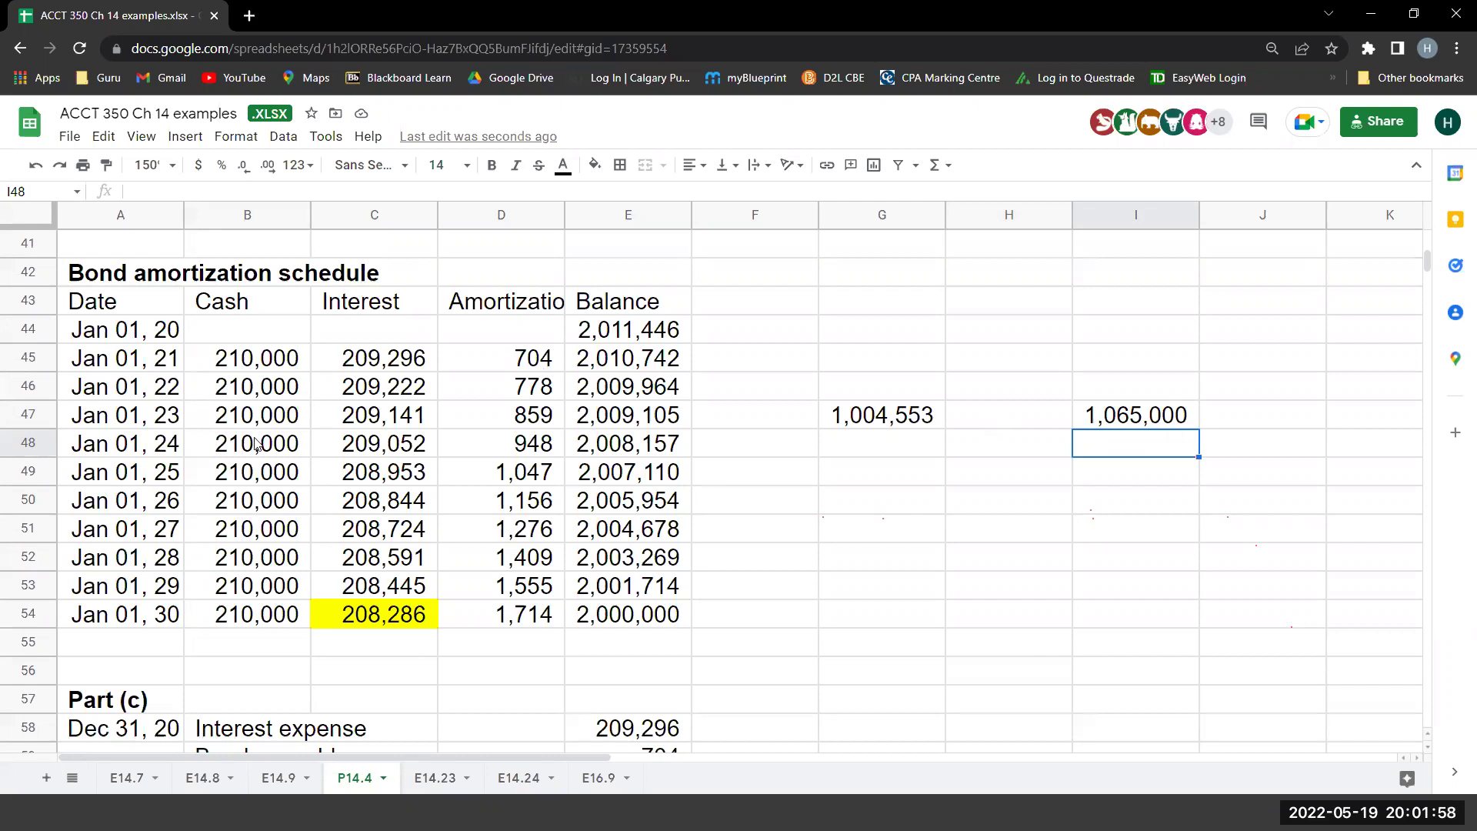
Calculate half of the Jan 01, 24 cash interest in I48 with the formula B48*.5.
left_click(294, 460)
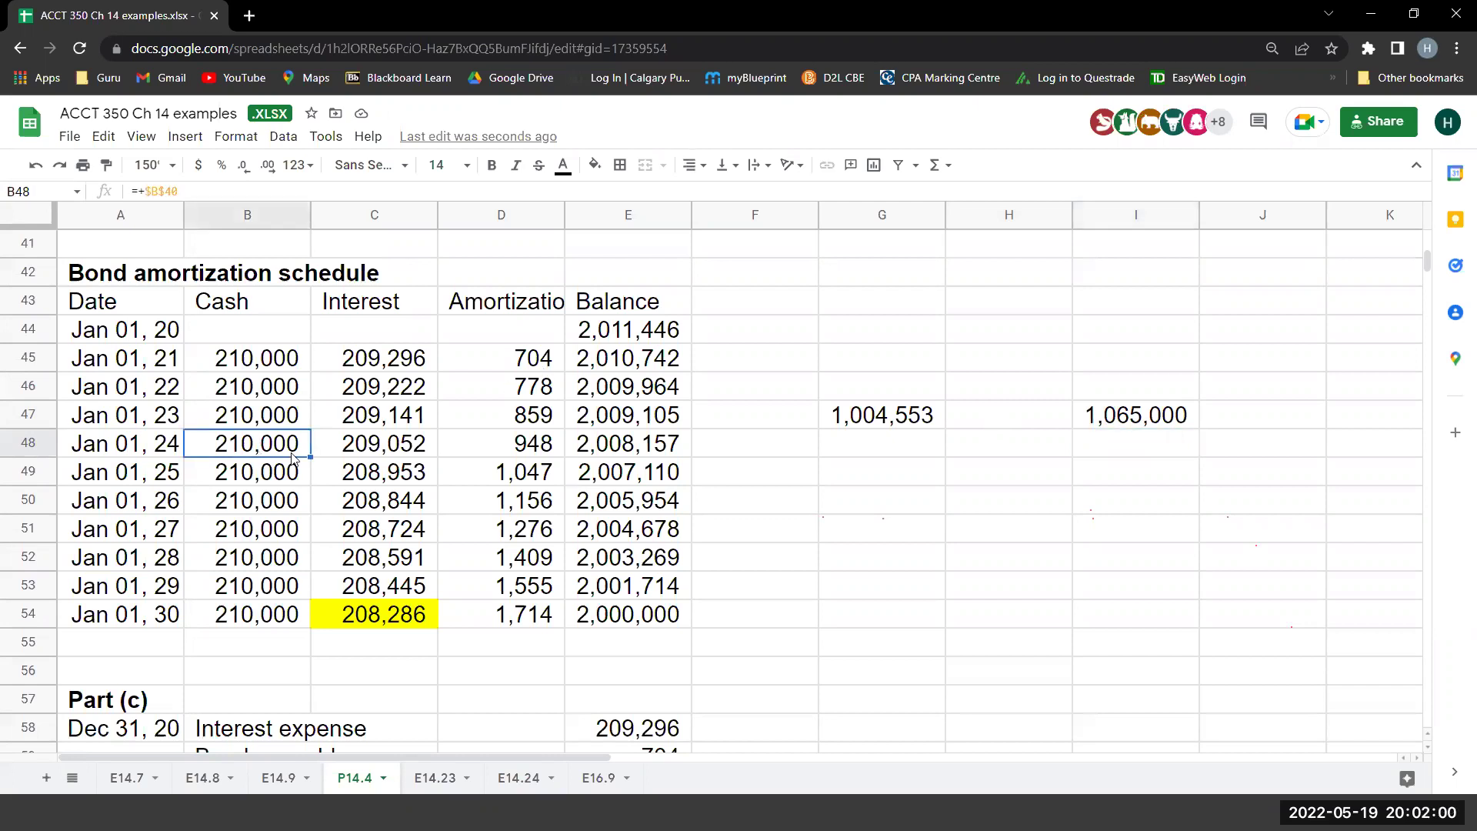
key("Down")
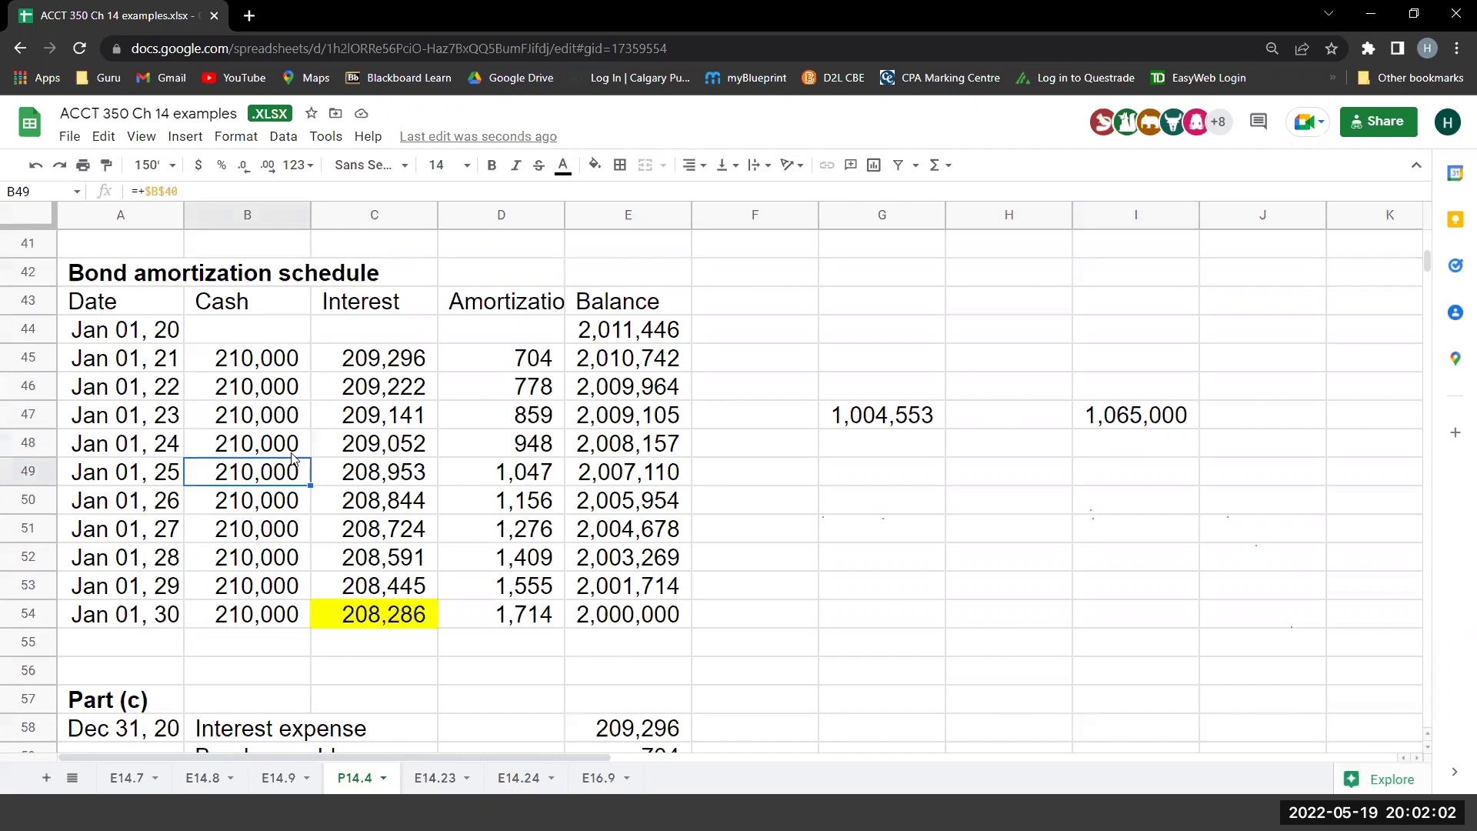
key("Up")
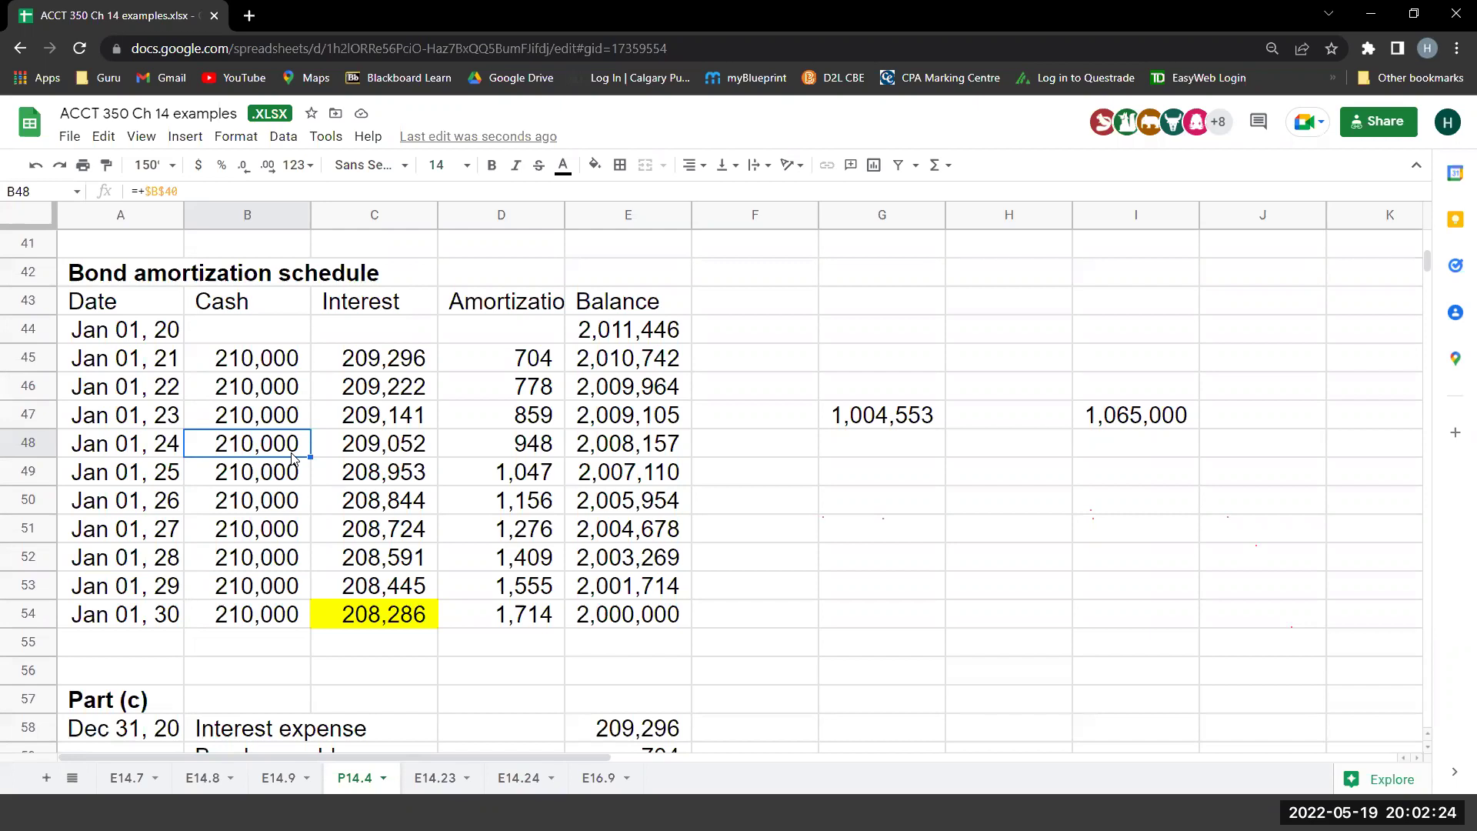
key("Right")
key("Right")
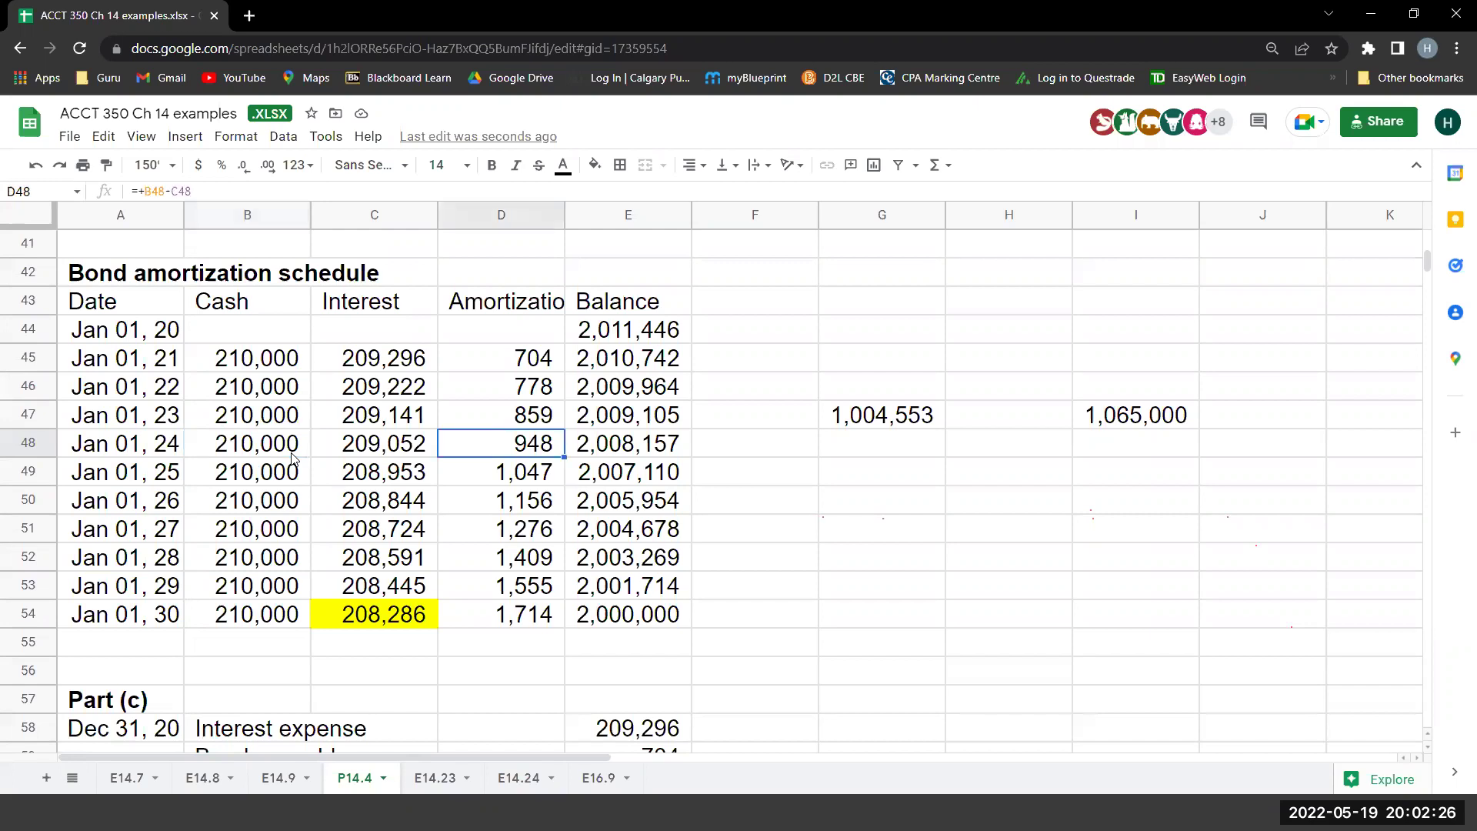
key("Right")
key("Right")
key("Right")
key("Right")
key("Right")
type("+")
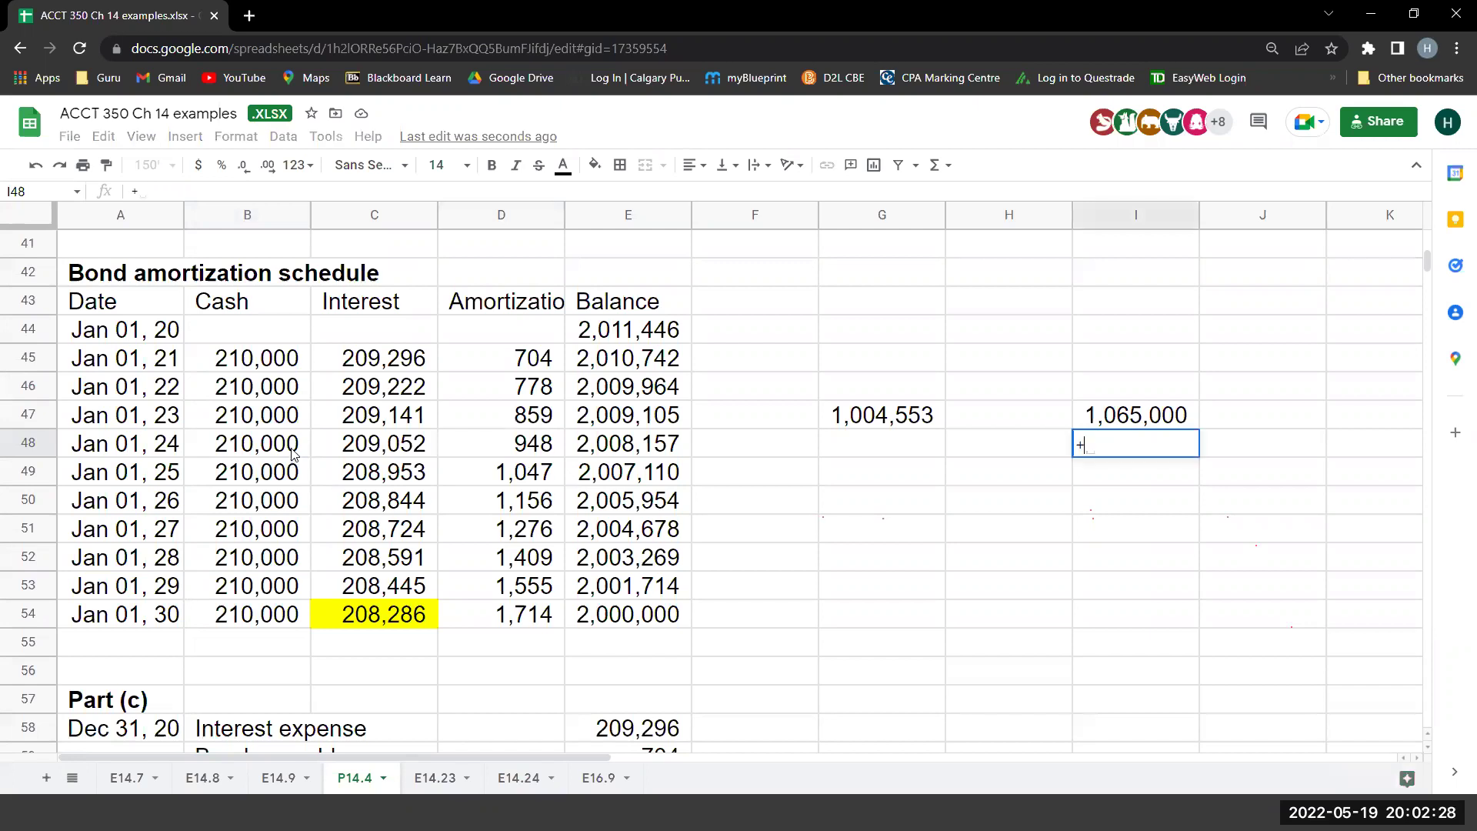
left_click(294, 454)
type("*.5")
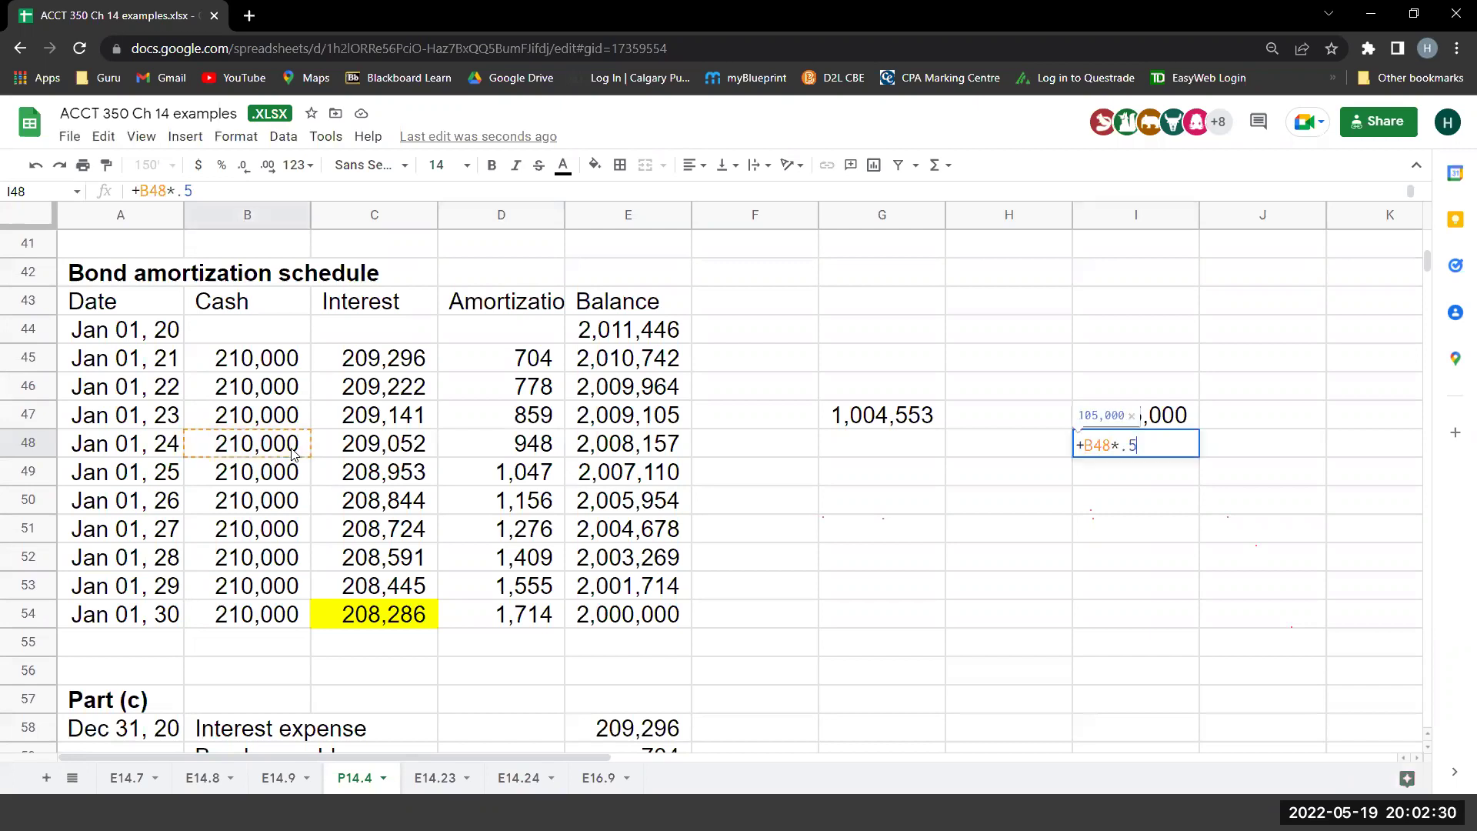
key("Return")
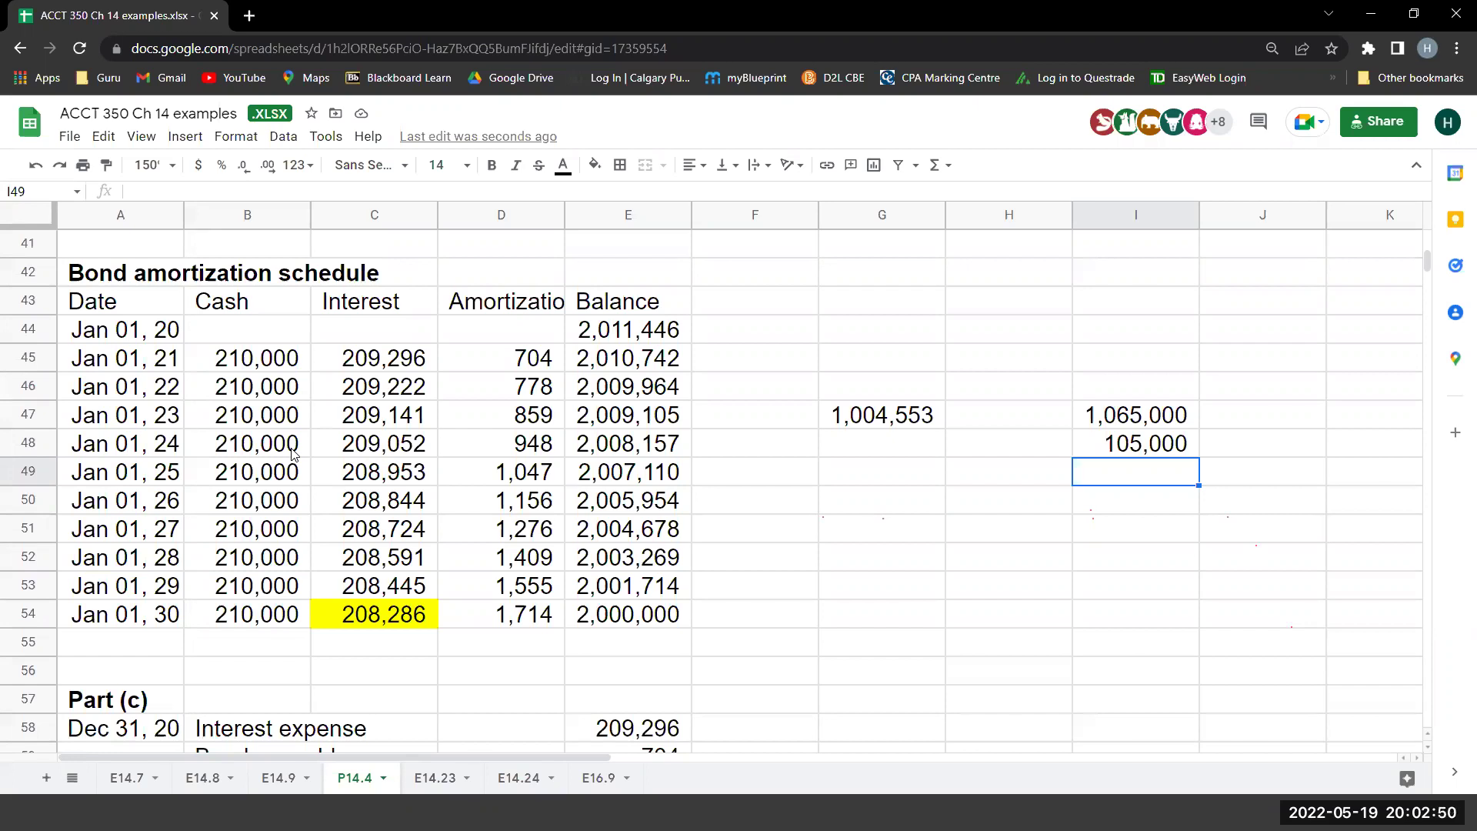
Extend the I48 cash interest formula with another *.5 to cover only half a year, and check it against B48.
key("Up")
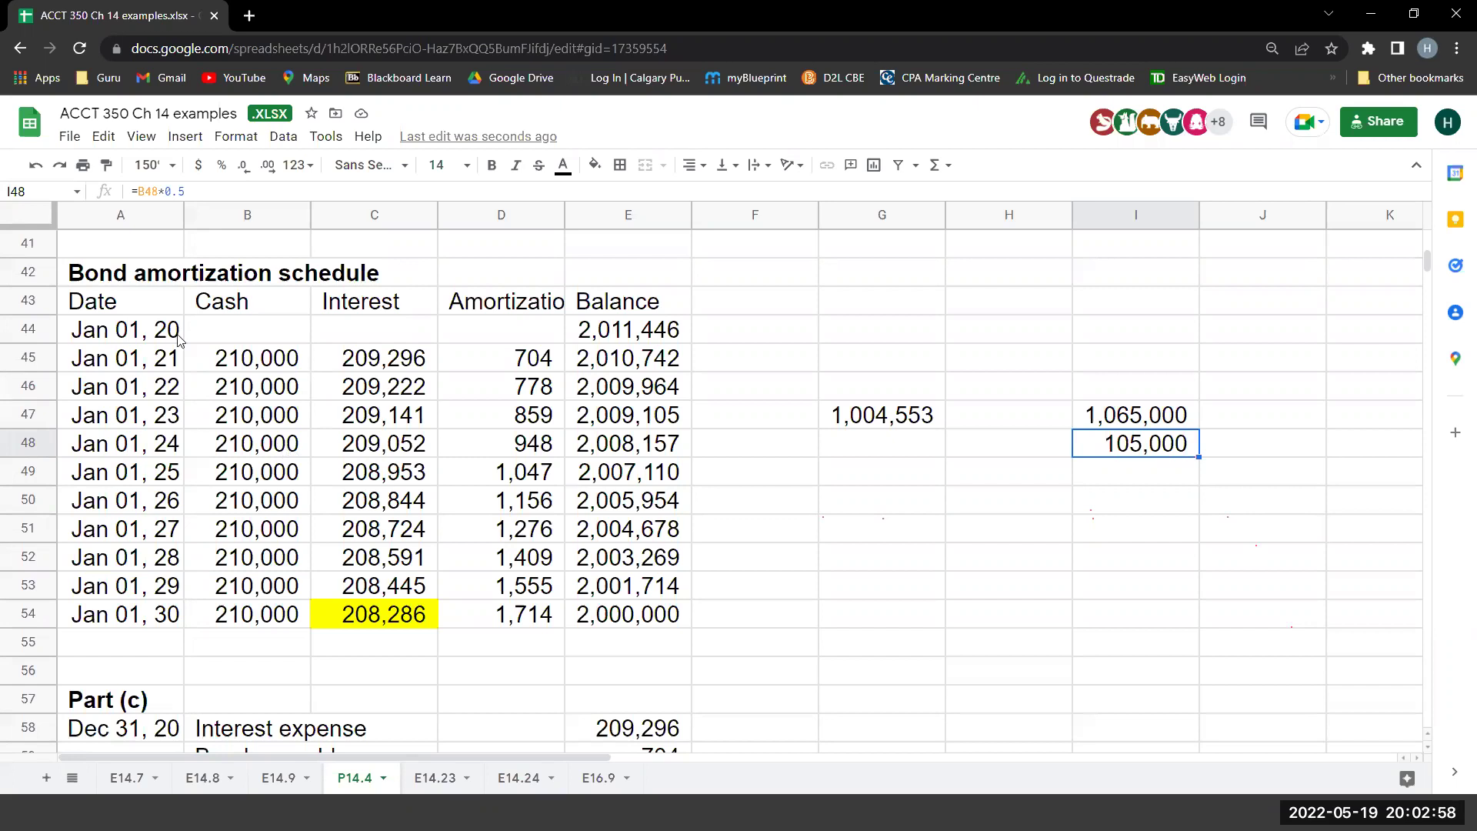
left_click(364, 183)
type("*.5")
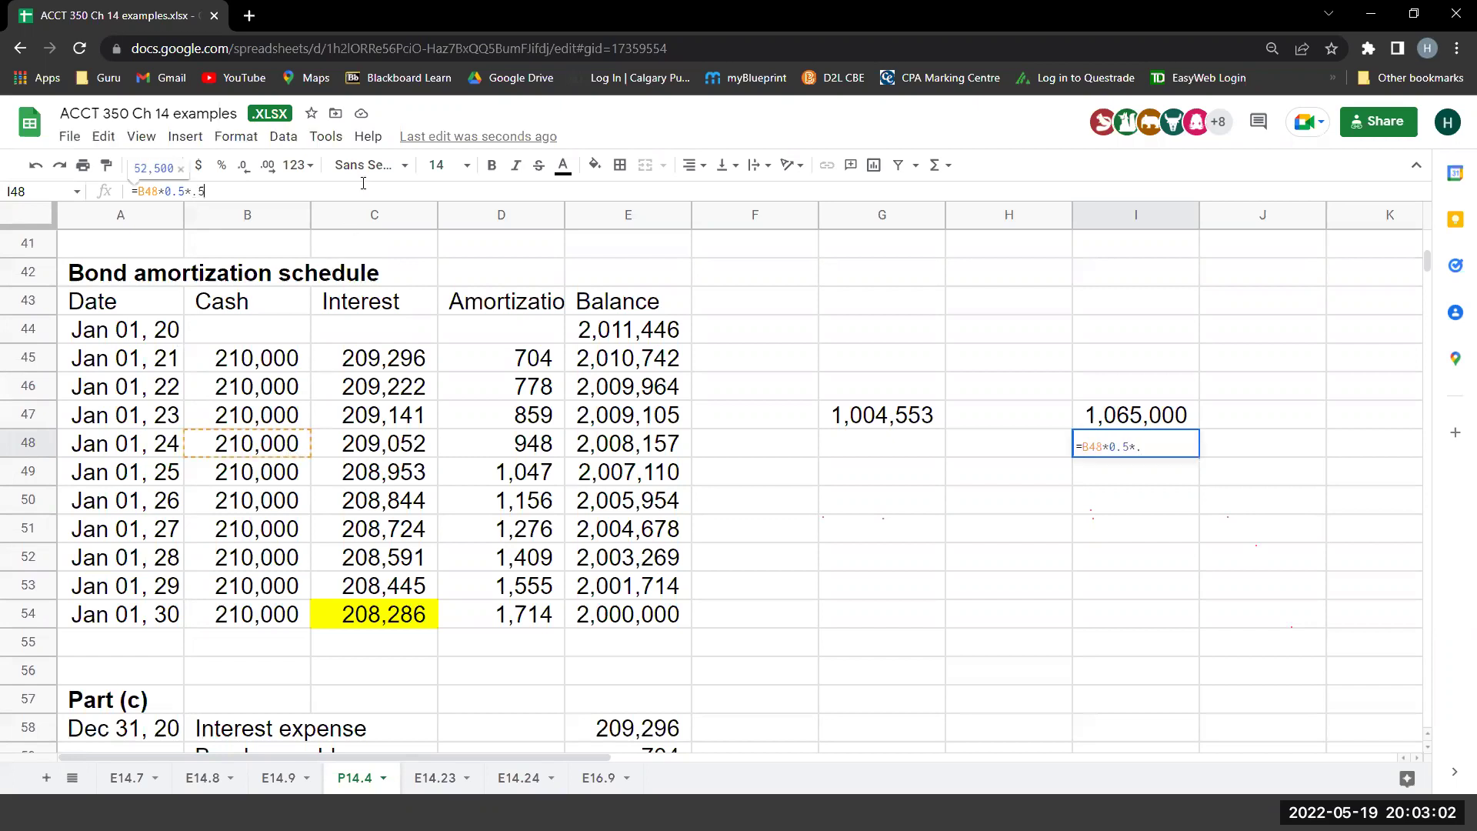
key("Return")
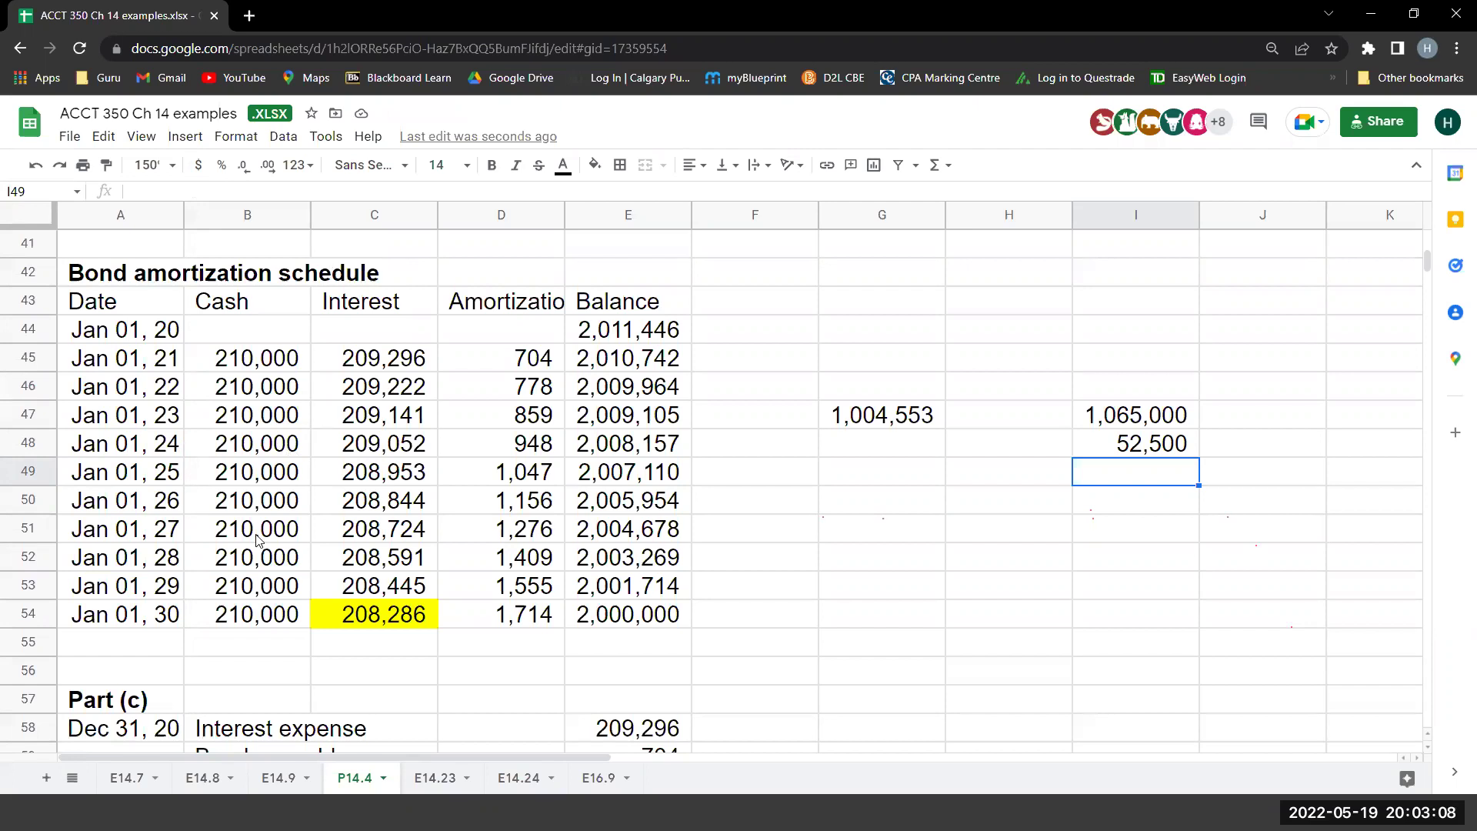
left_click(241, 450)
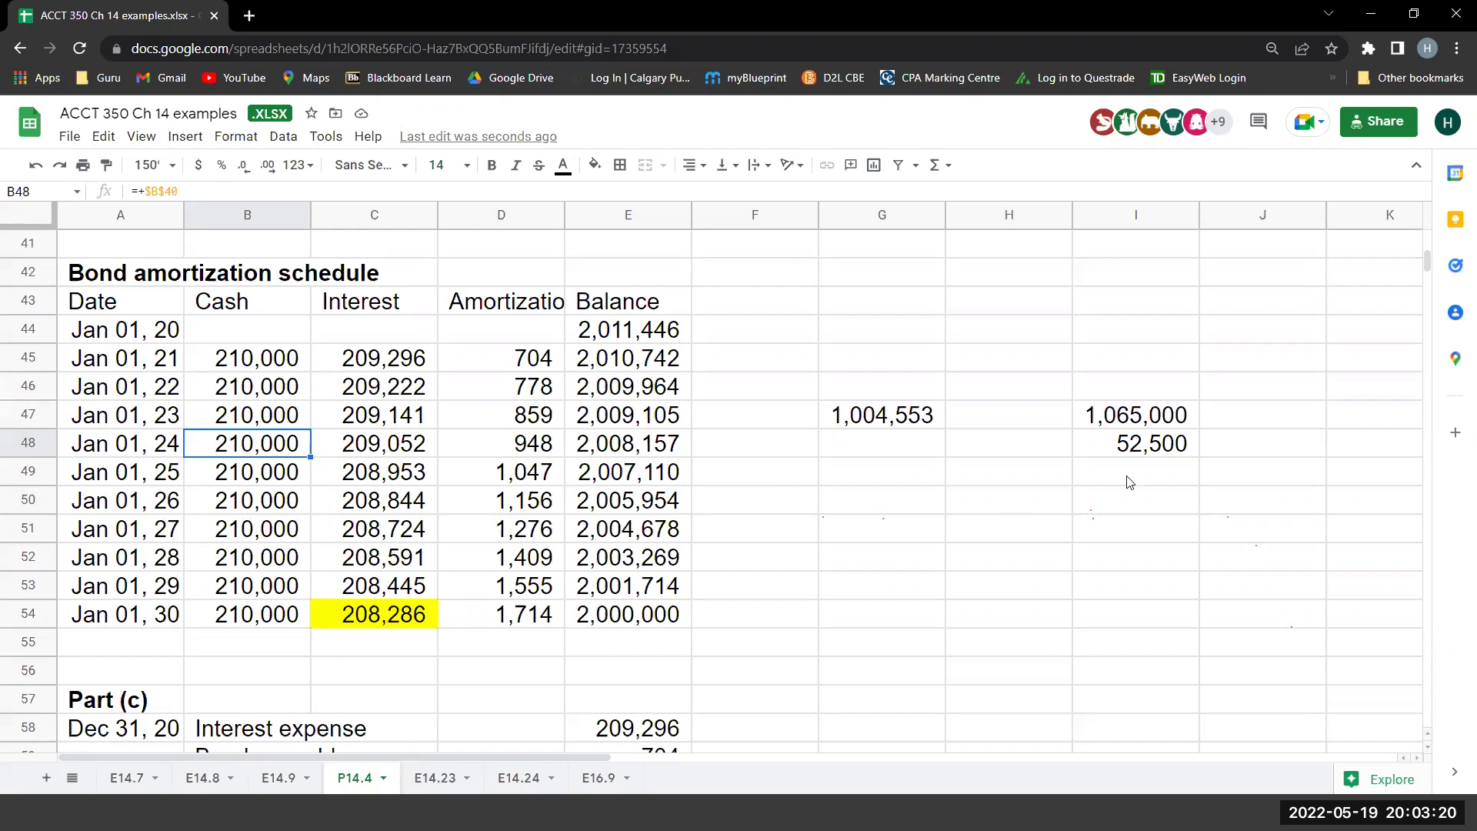
left_click(1156, 457)
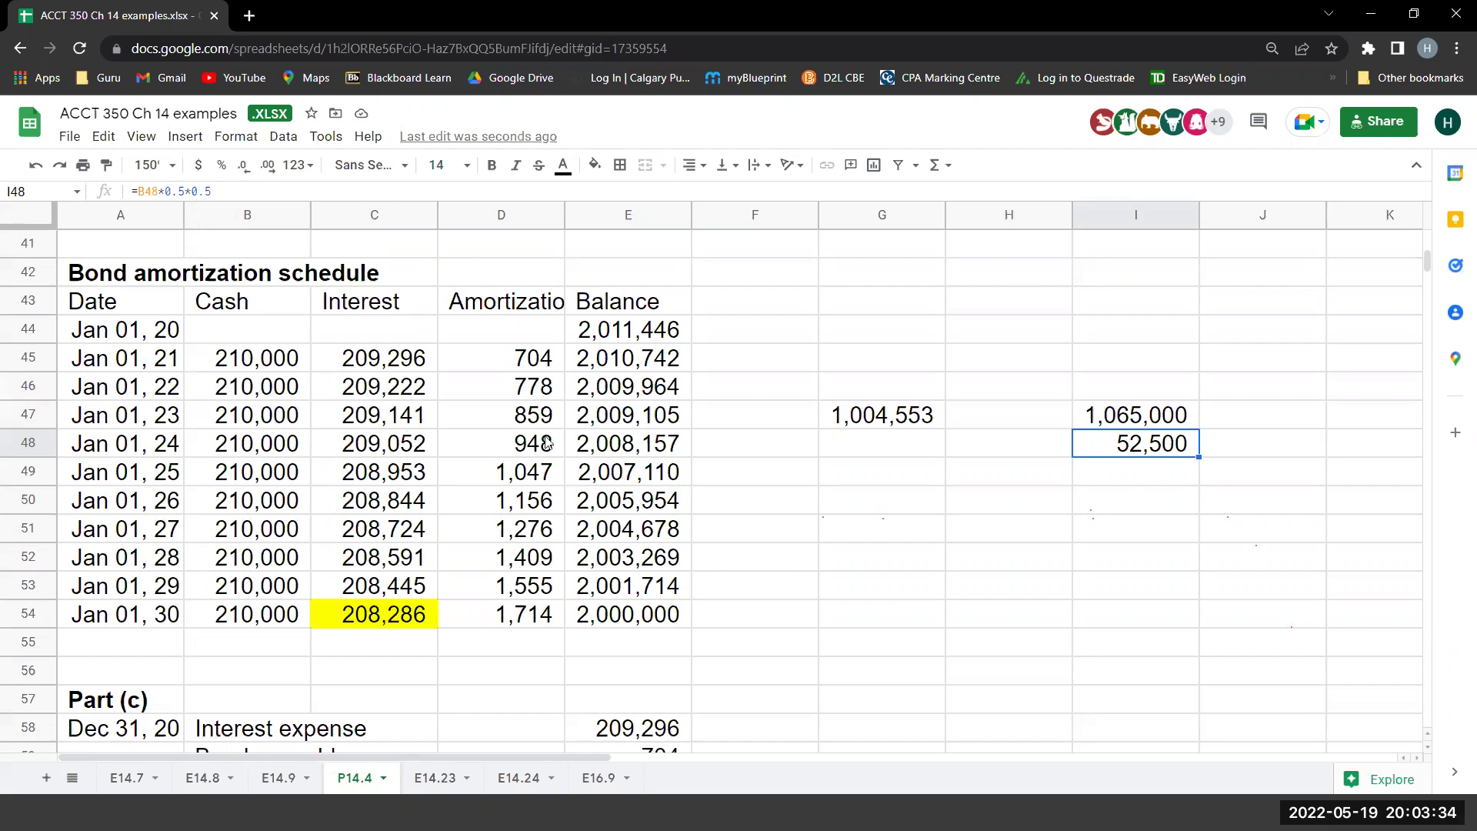
Calculate the half-year interest expense on the retired half of the bonds in G48 as C48*.5*.5, after reviewing the Jan 01, 23 and 24 rows.
left_click(123, 415)
left_click(601, 421, "shift")
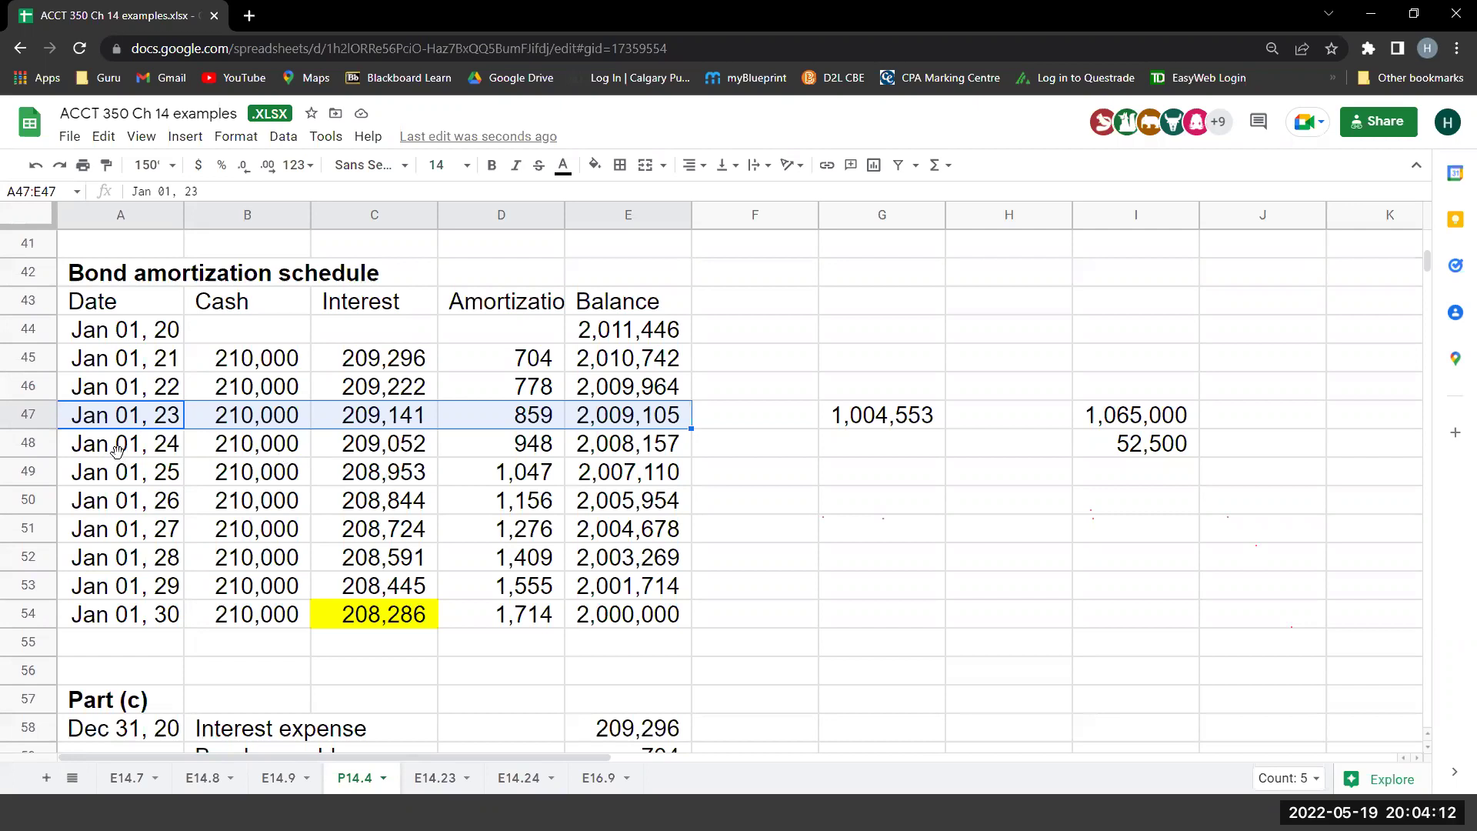
left_click(29, 444)
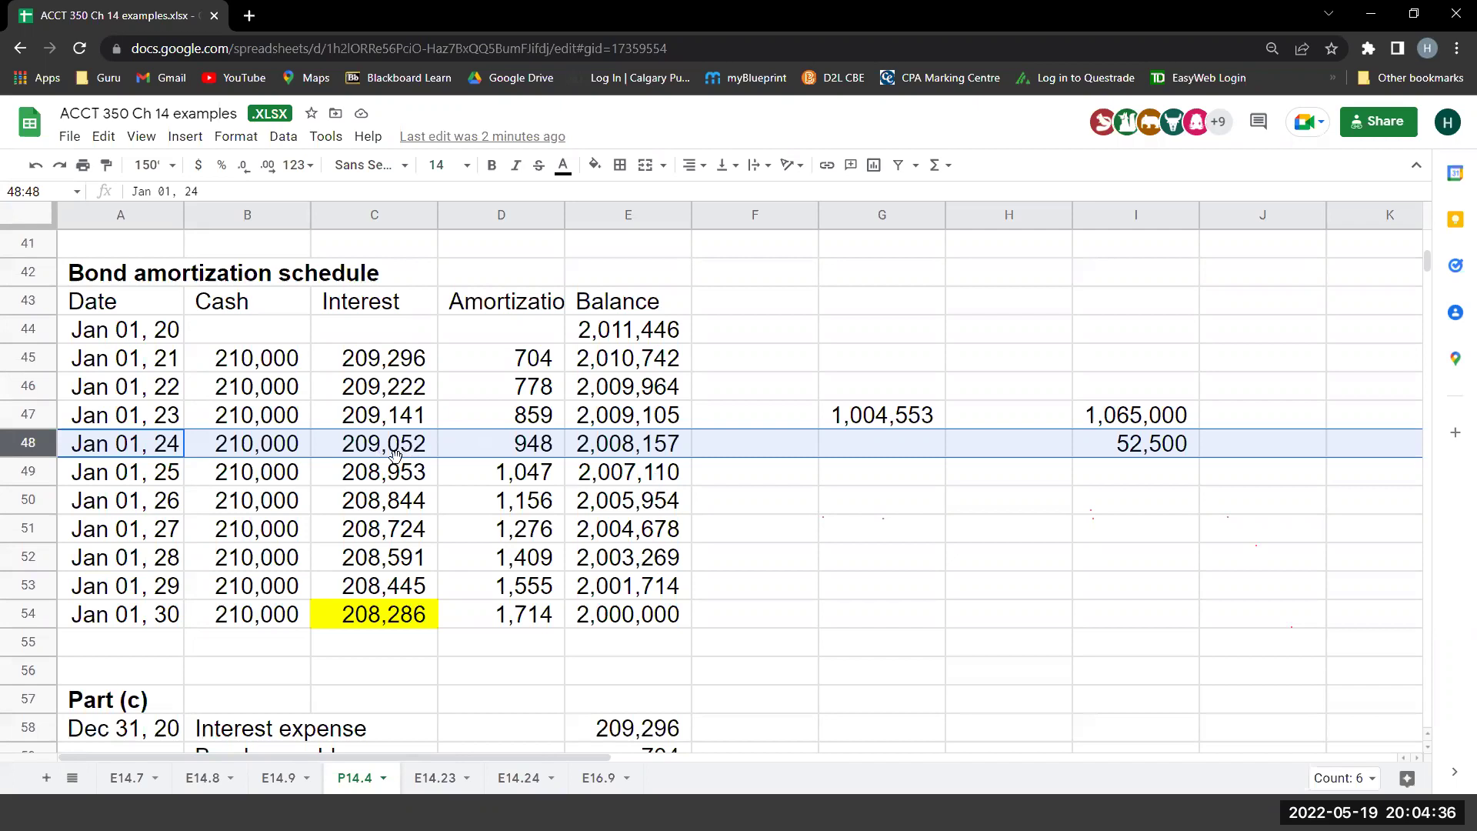
left_click(925, 441)
type("+")
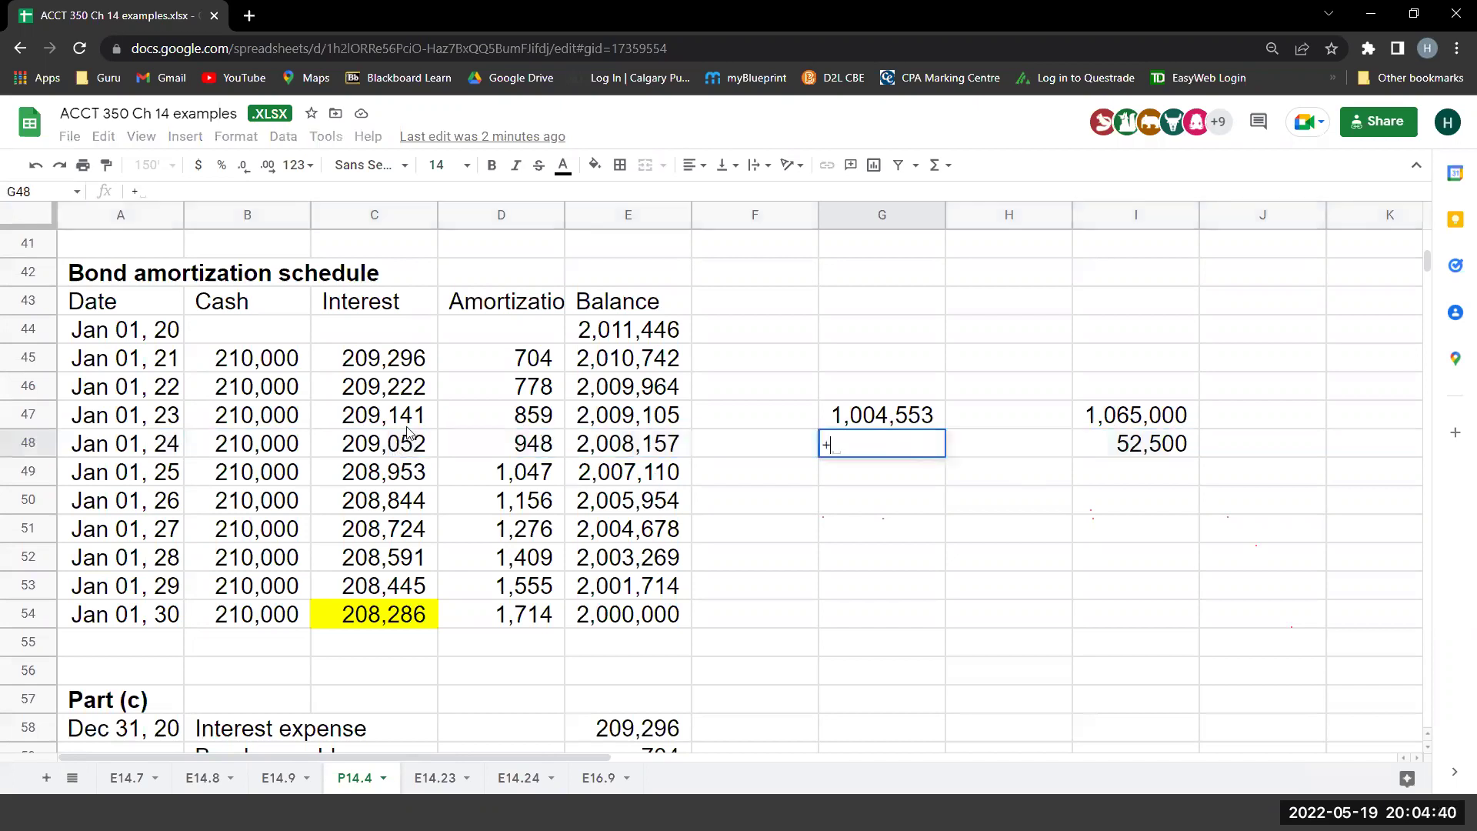
left_click(393, 447)
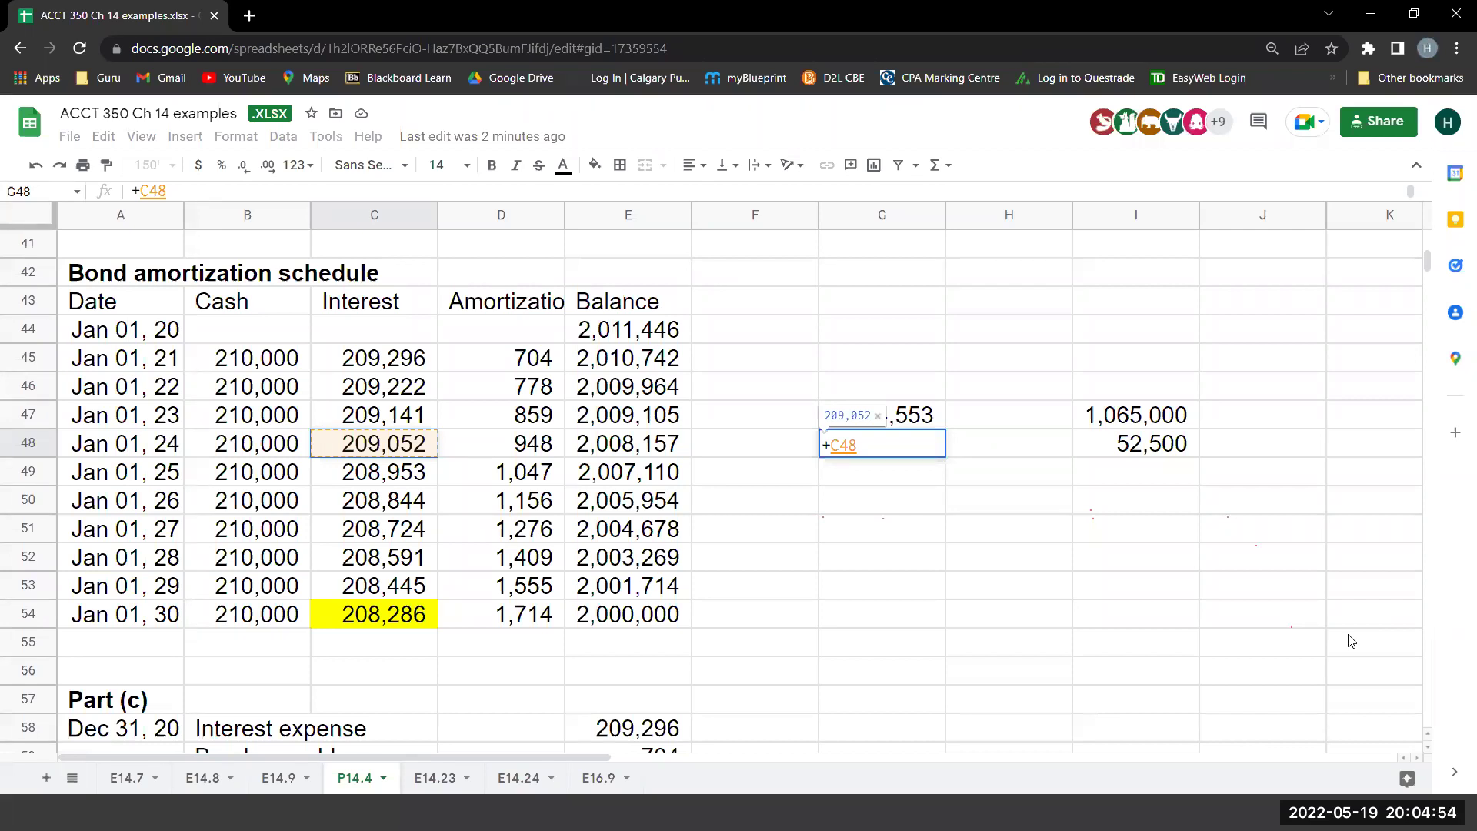
type("*.5")
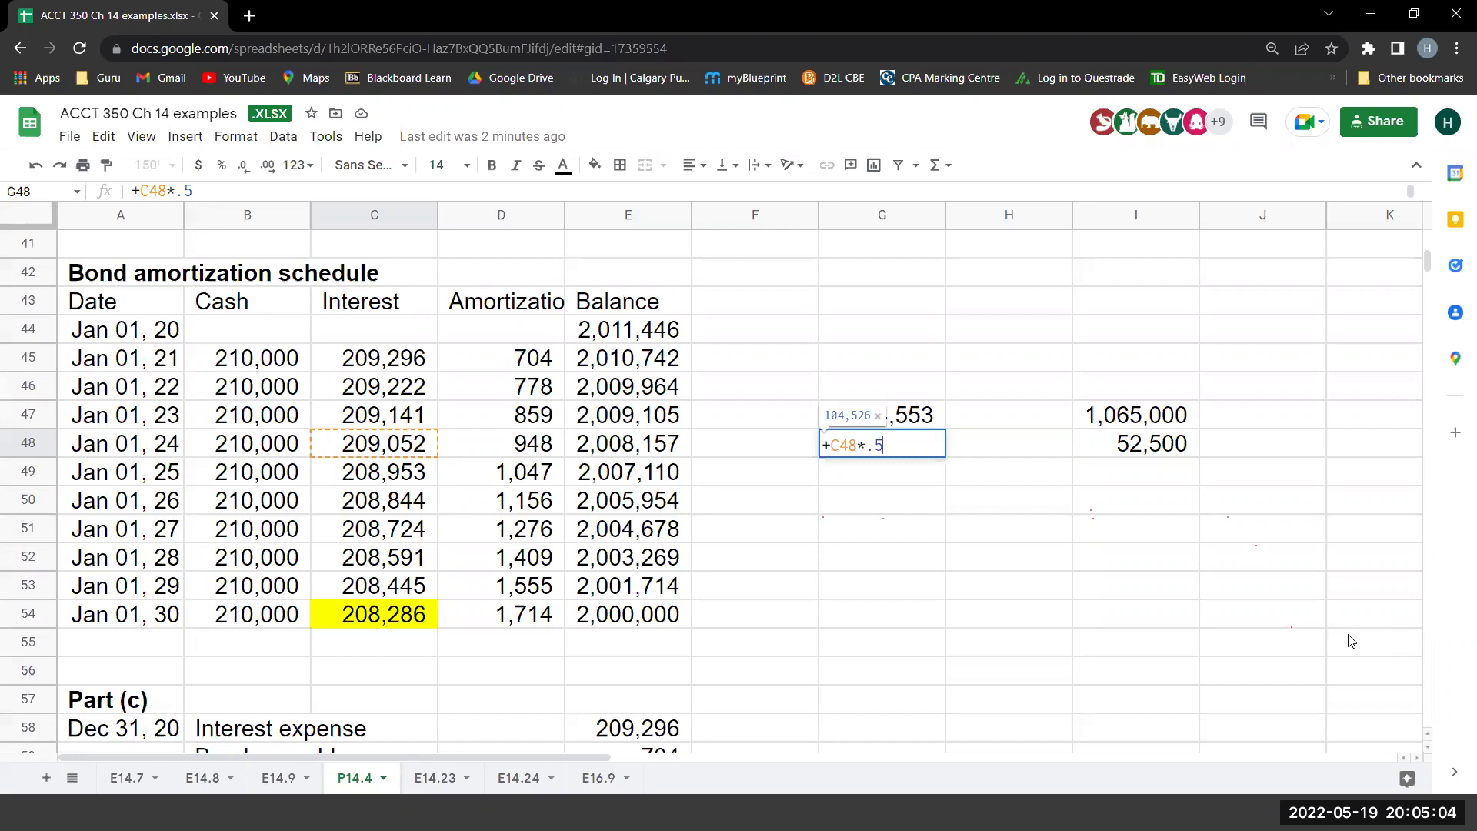
type("*.5")
key("Return")
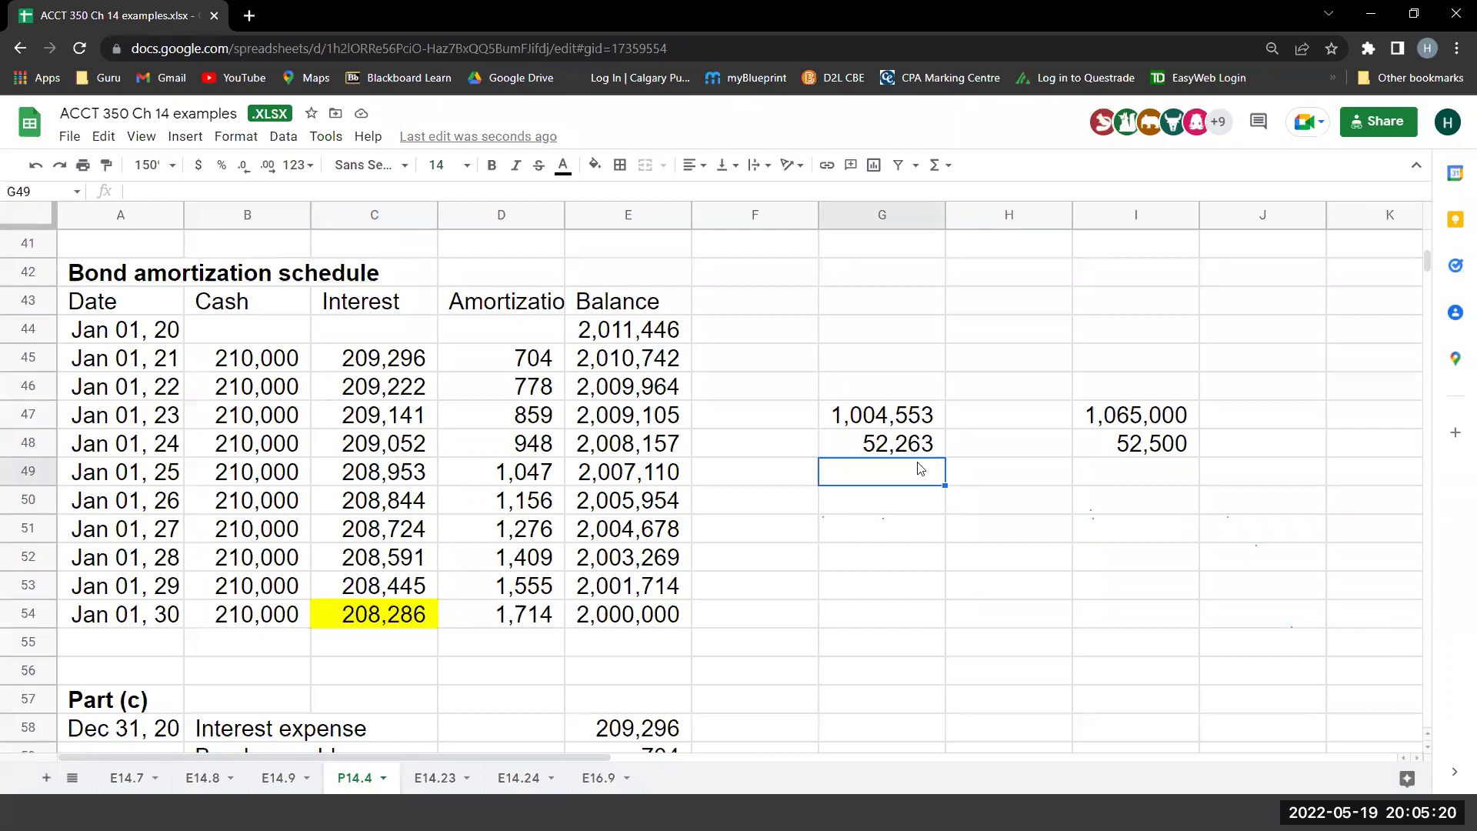
Check the sums of I47:I48 and G47:G48, and return to the Part (d) bond retirement solution.
left_click(886, 421)
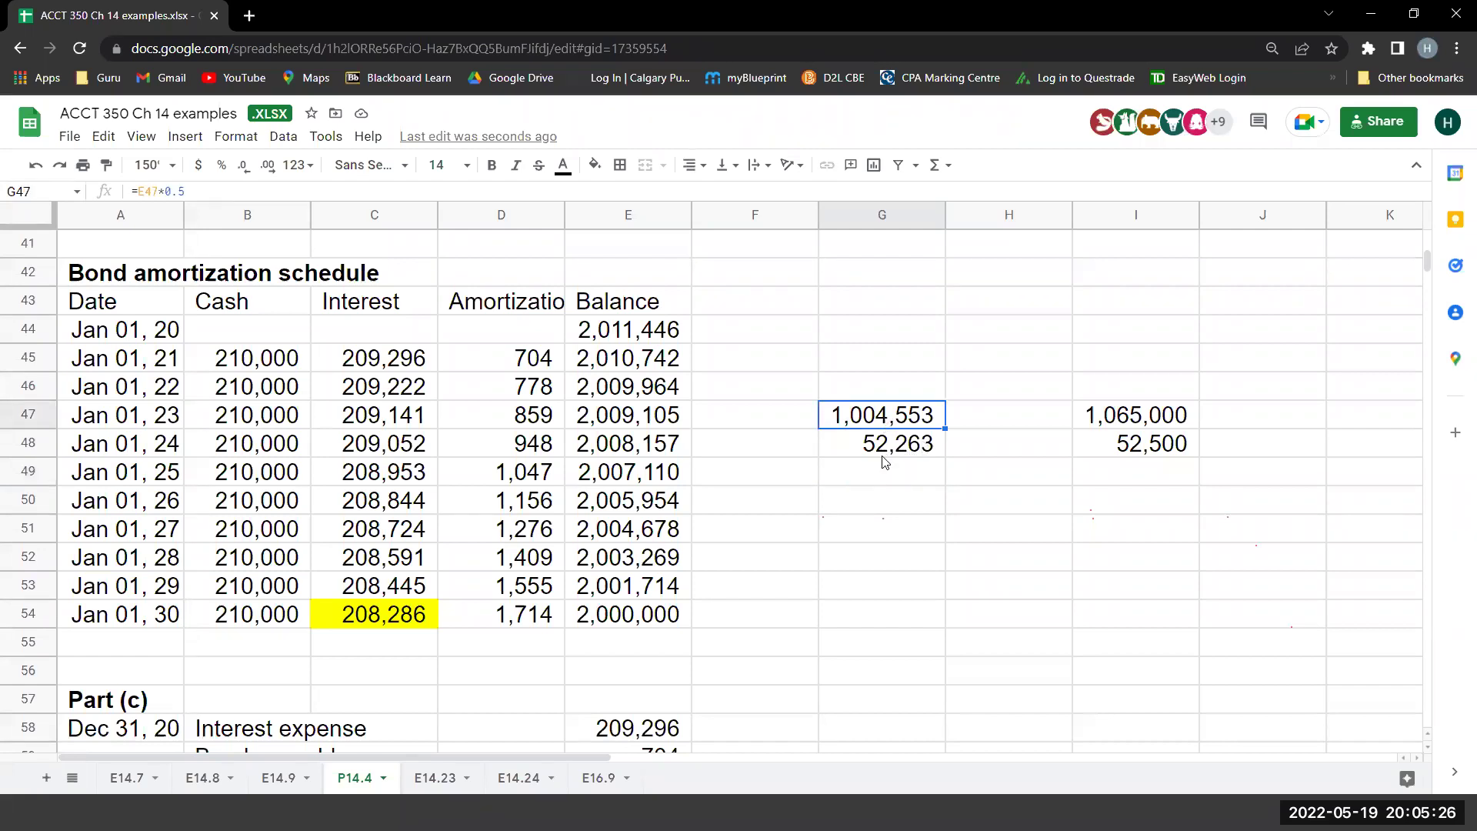
left_click(927, 448)
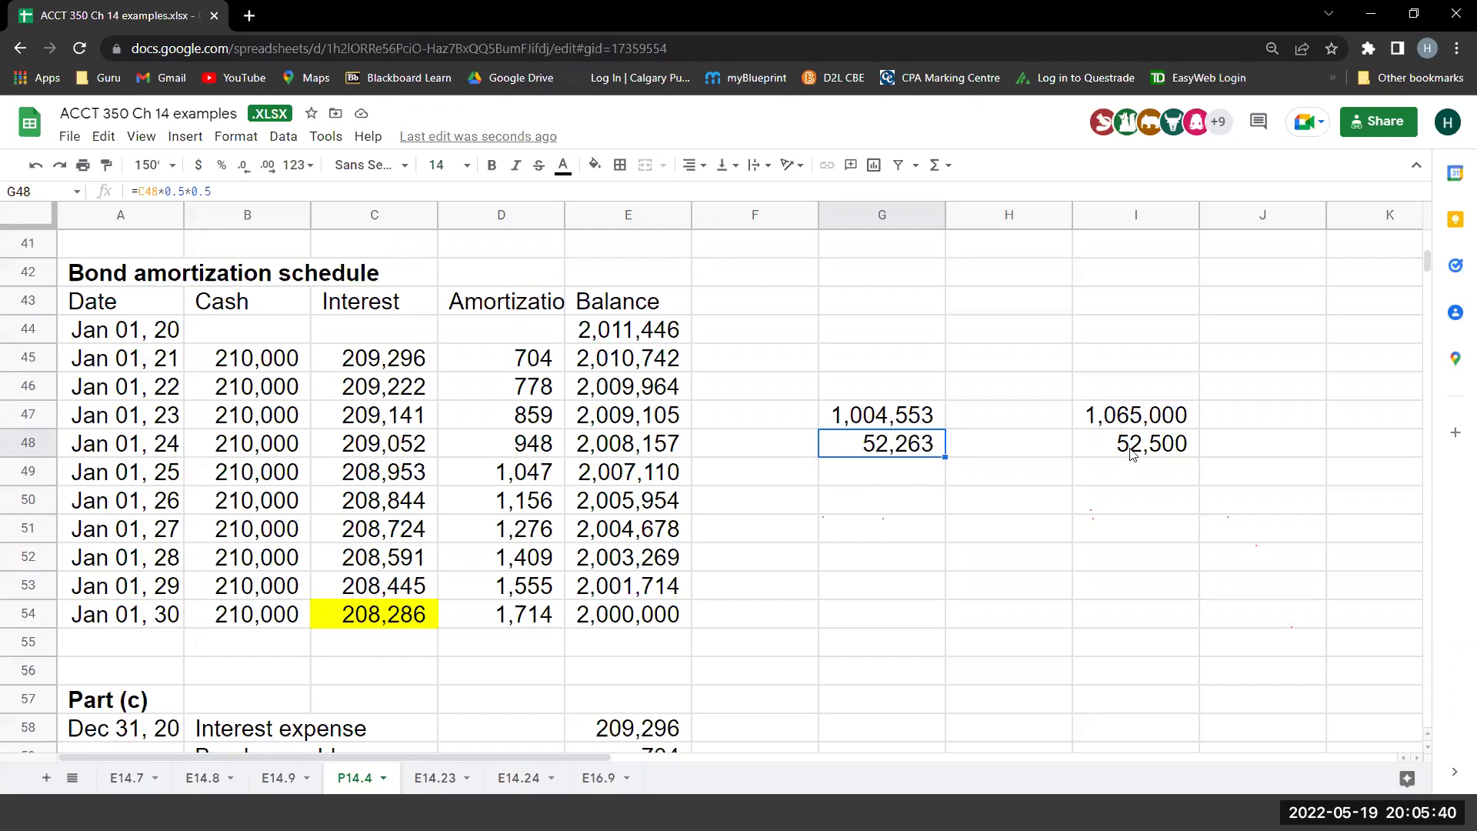
left_click(1135, 416)
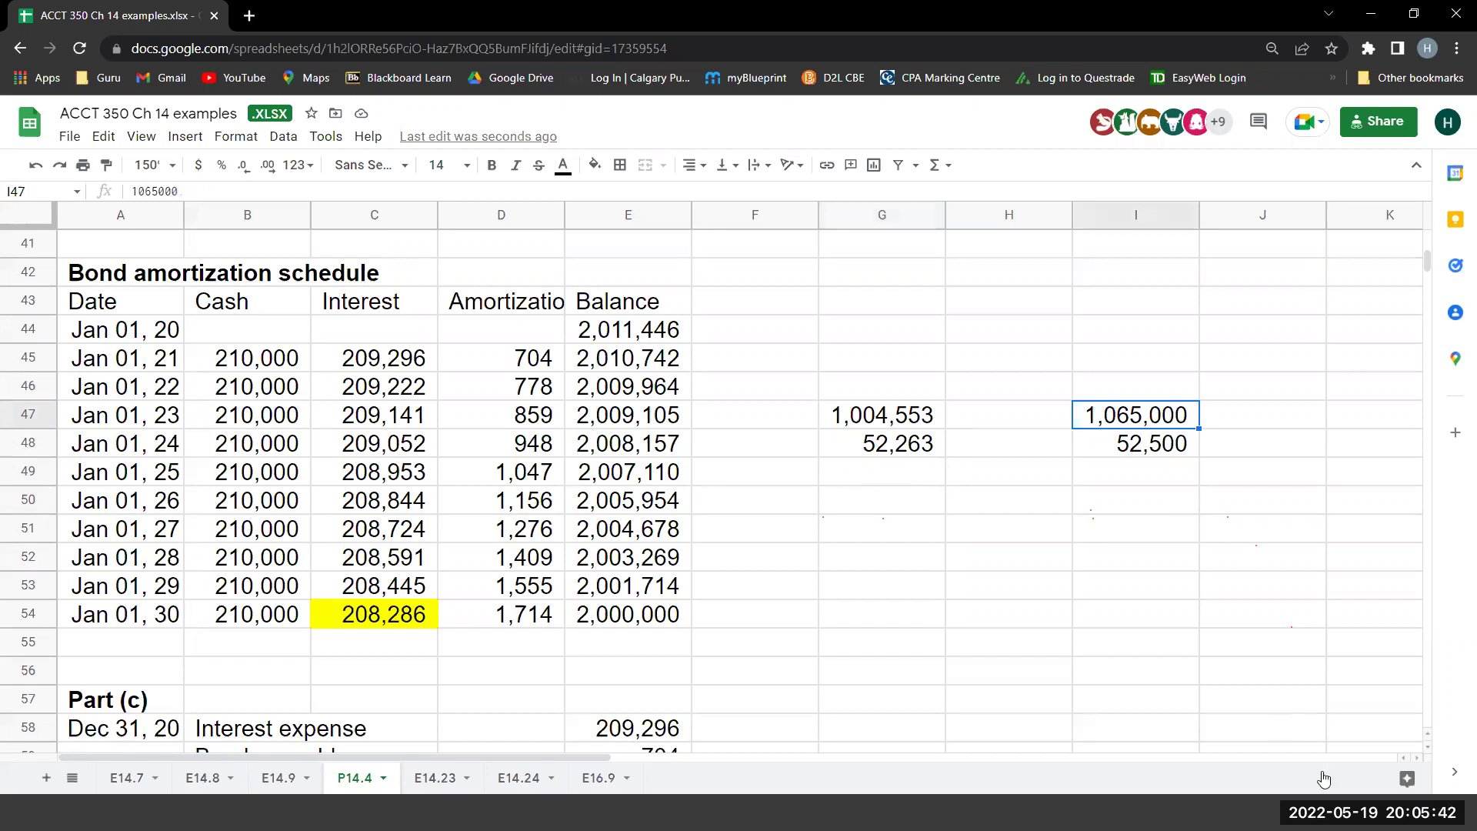
key("shift+Down")
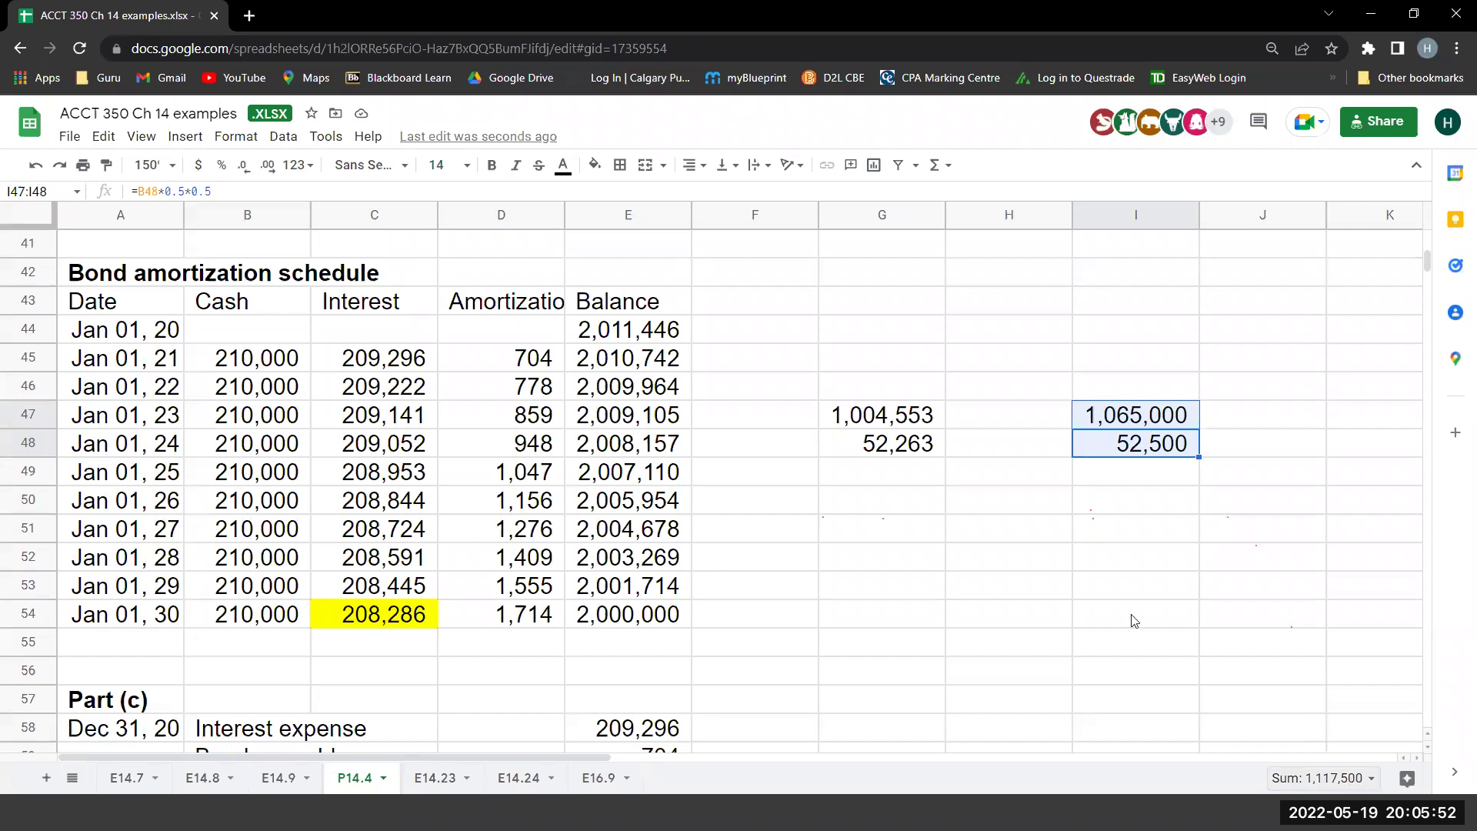
left_click(885, 420)
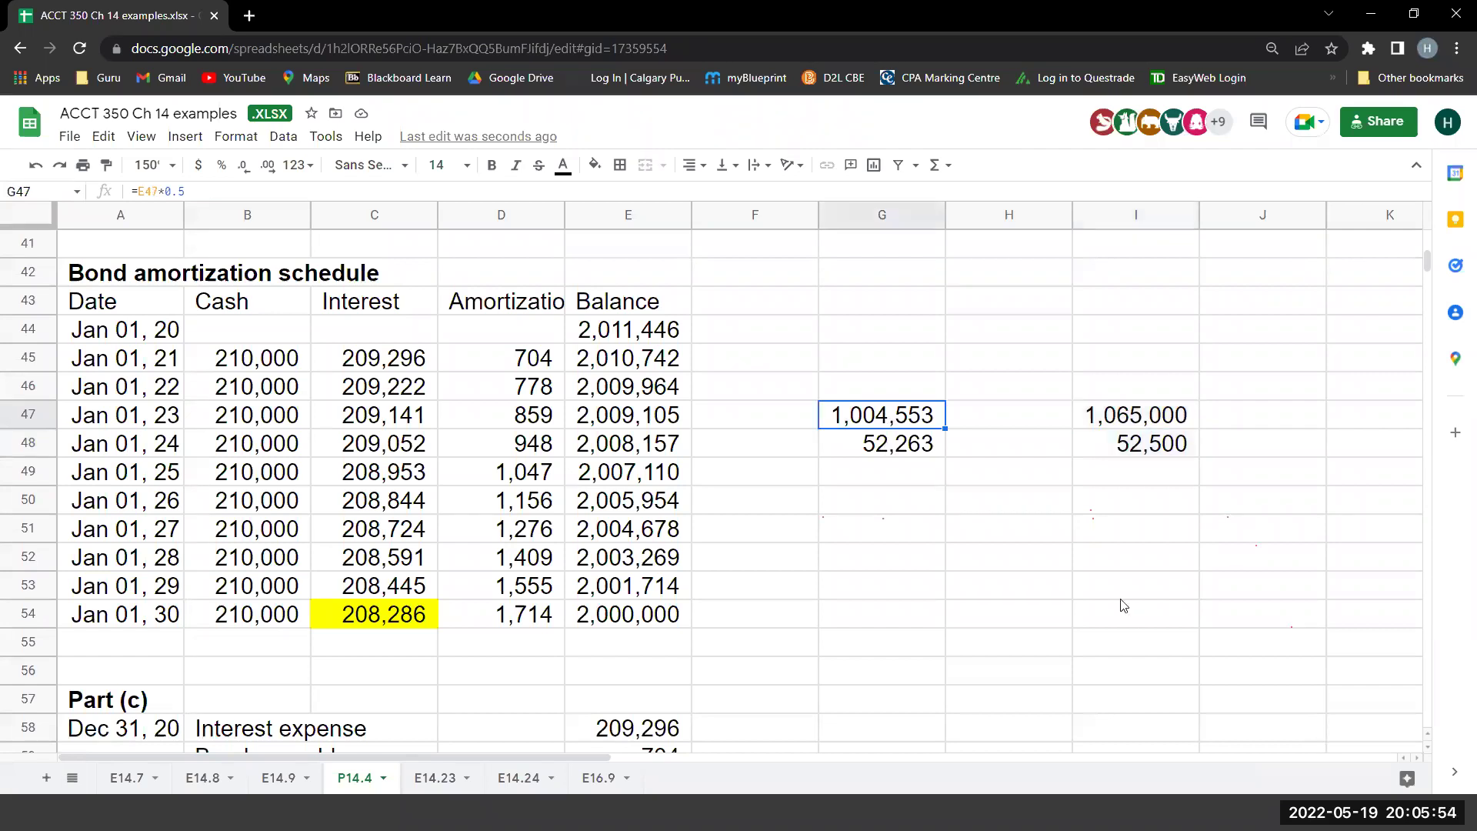
key("shift+Down")
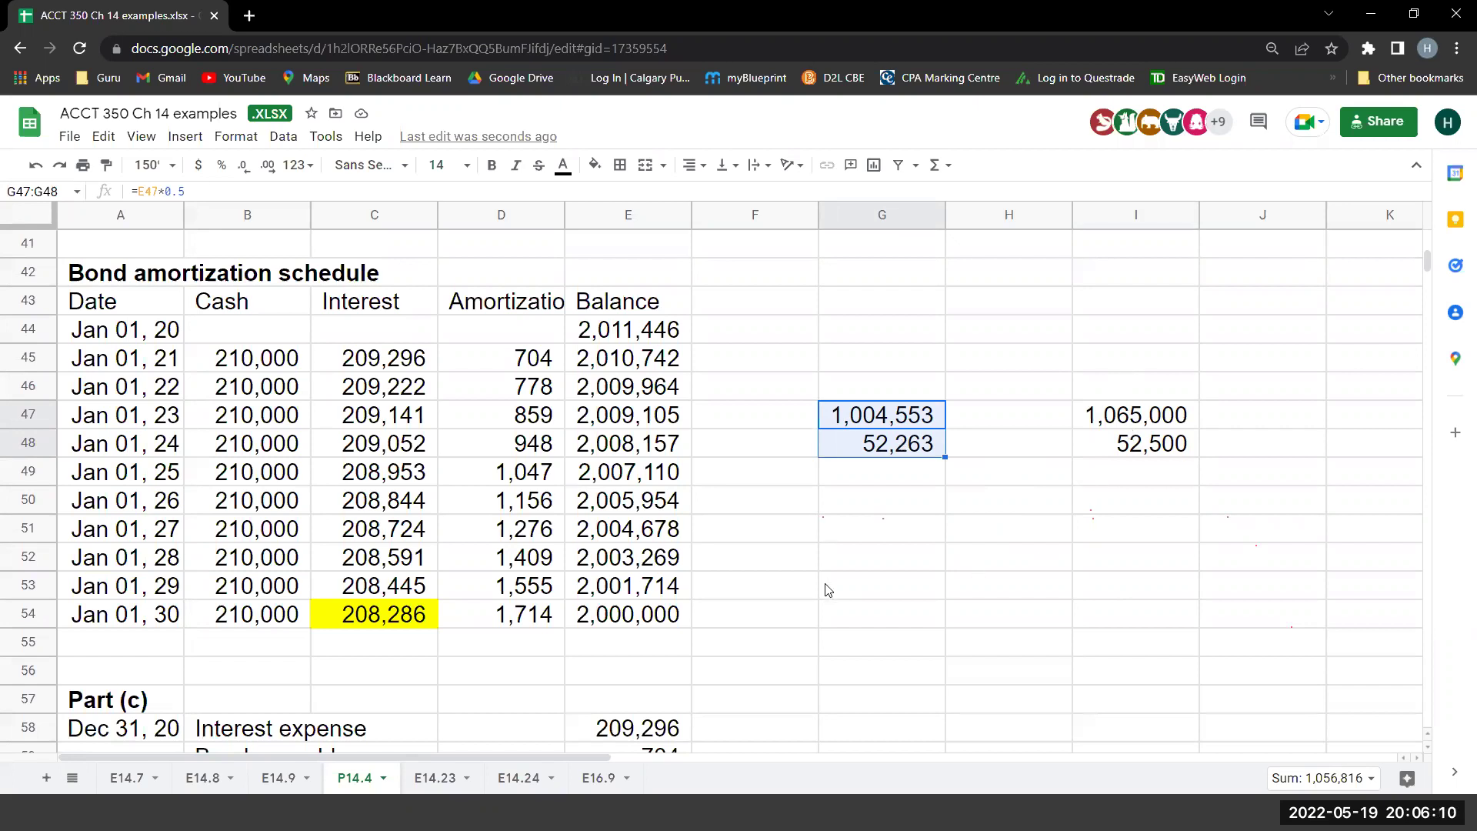
scroll(828, 591, "down", 4)
scroll(828, 591, "down", 3)
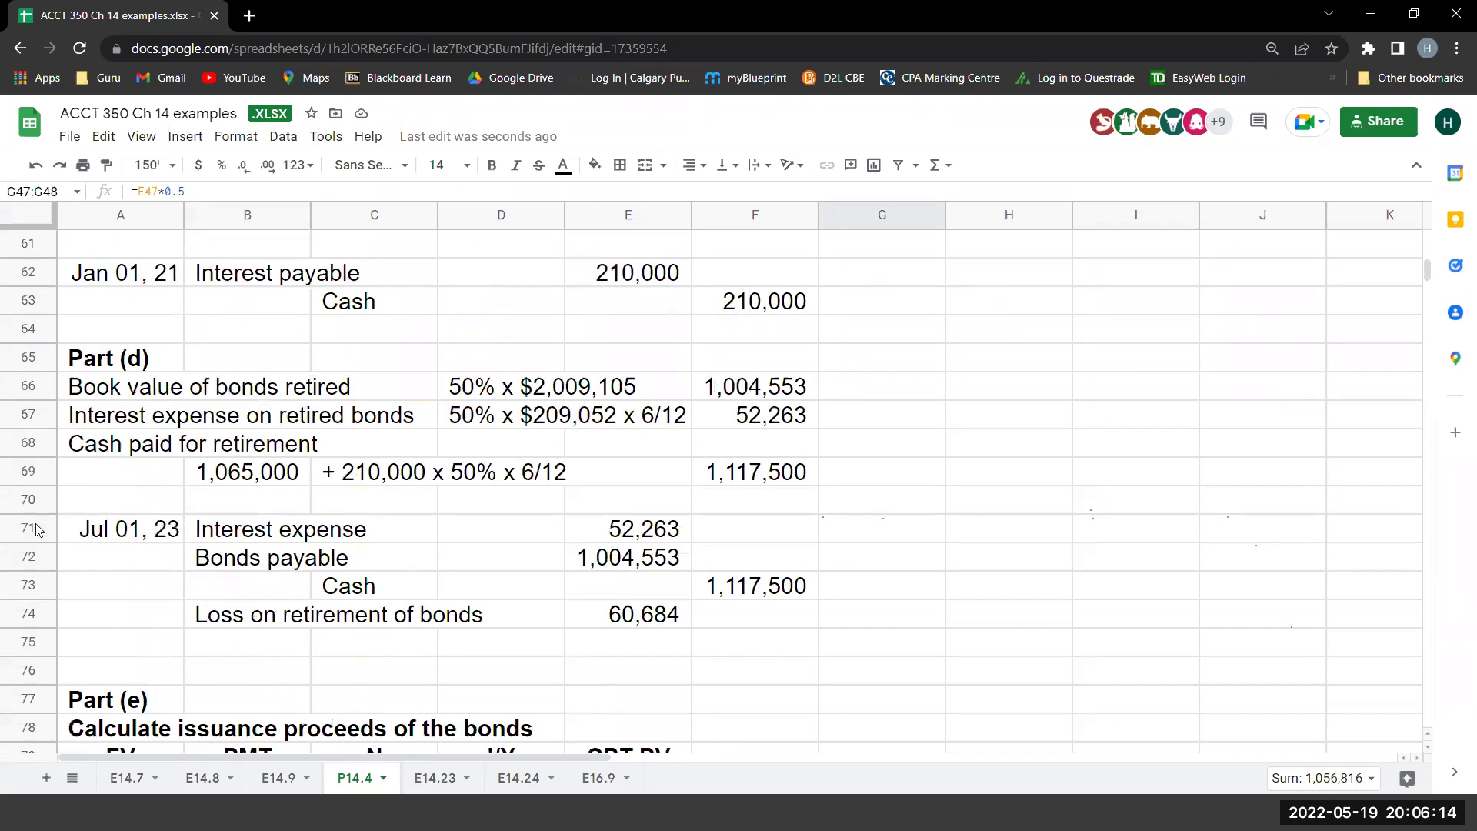
Review the Jul 01, 23 retirement journal entry line by line, including the formula behind the loss on retirement in E74.
key("shift+space")
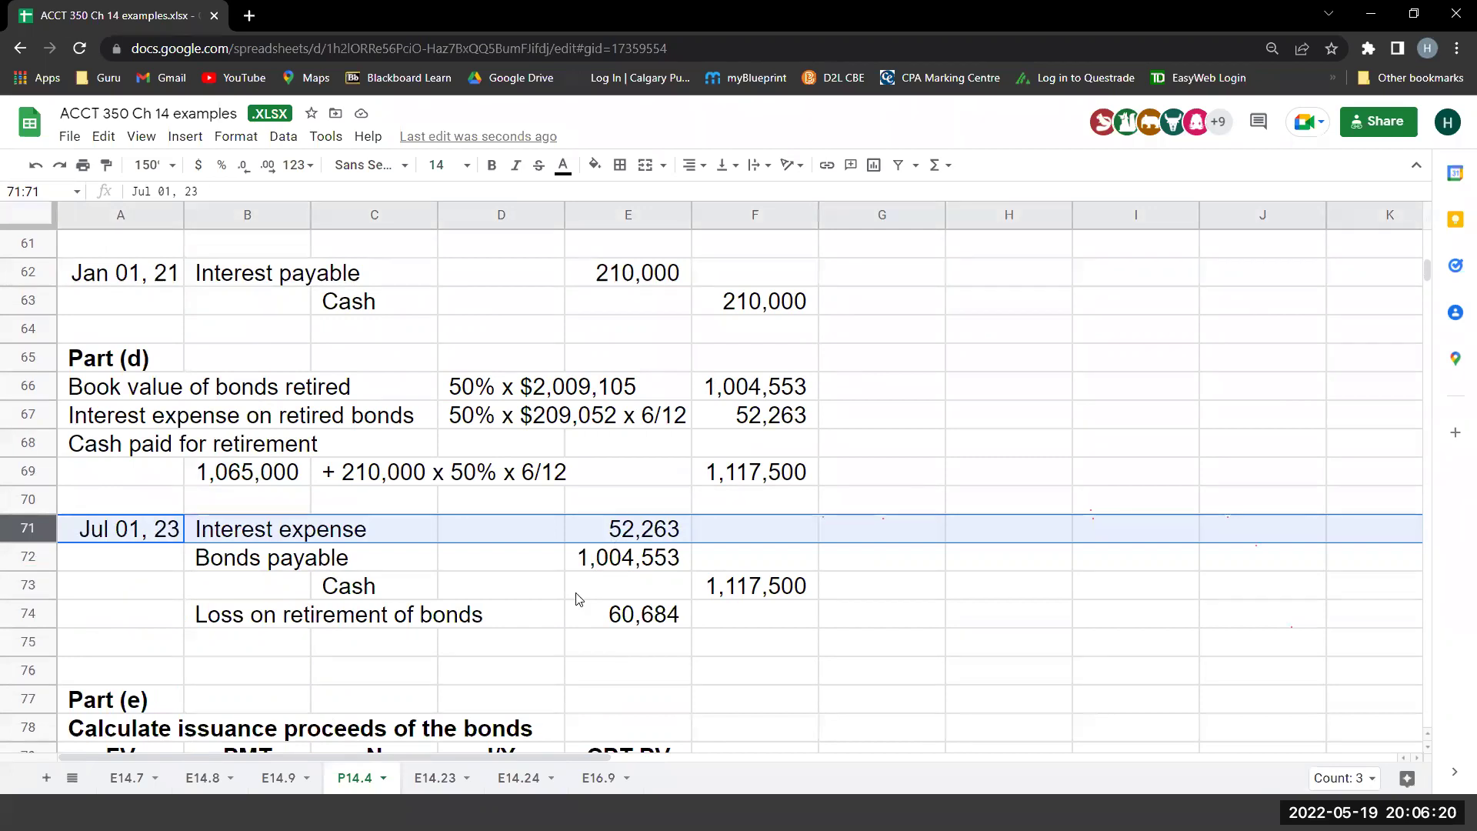
key("Down")
key("shift+space")
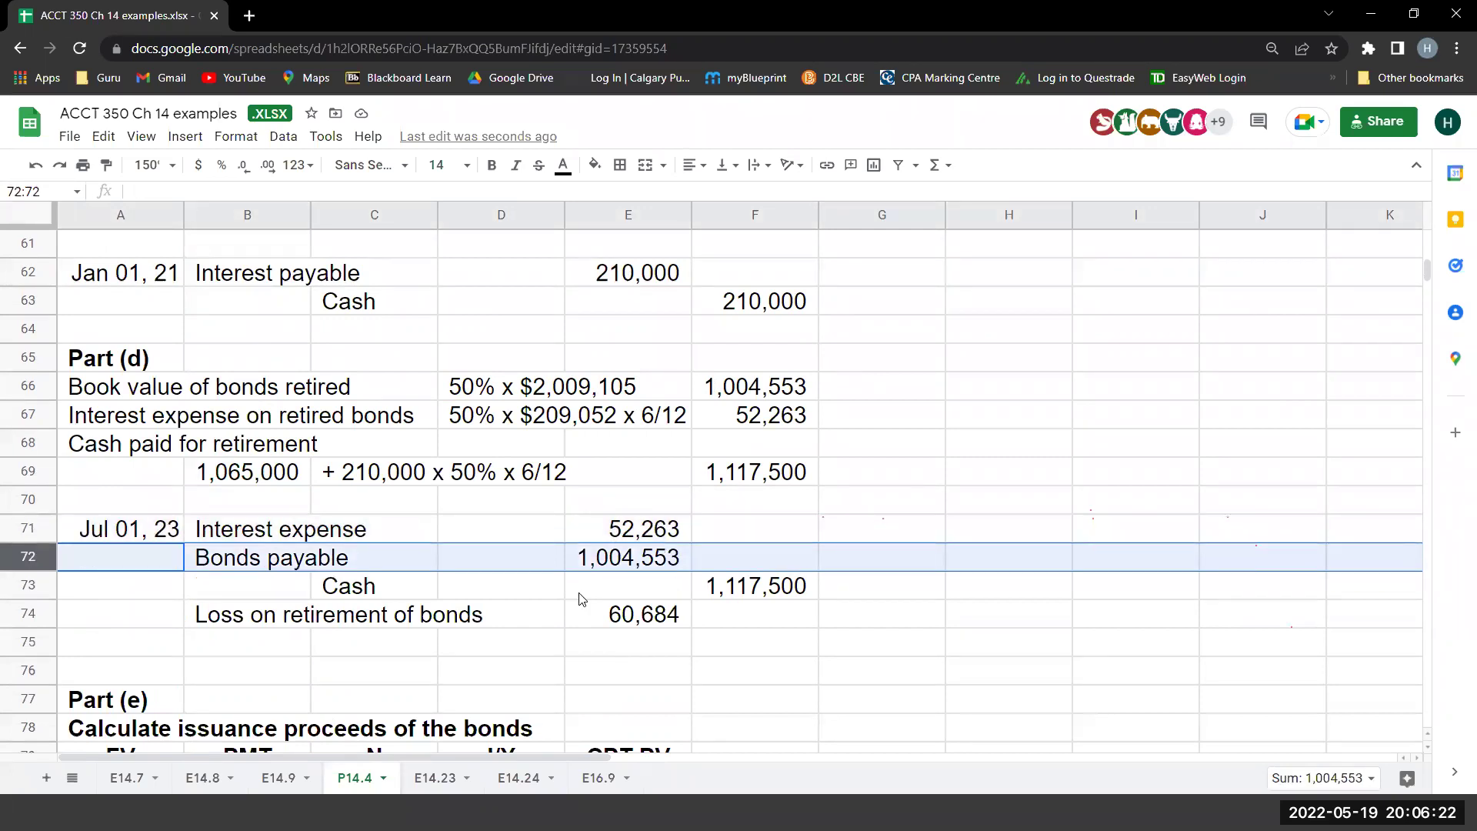
left_click(29, 588)
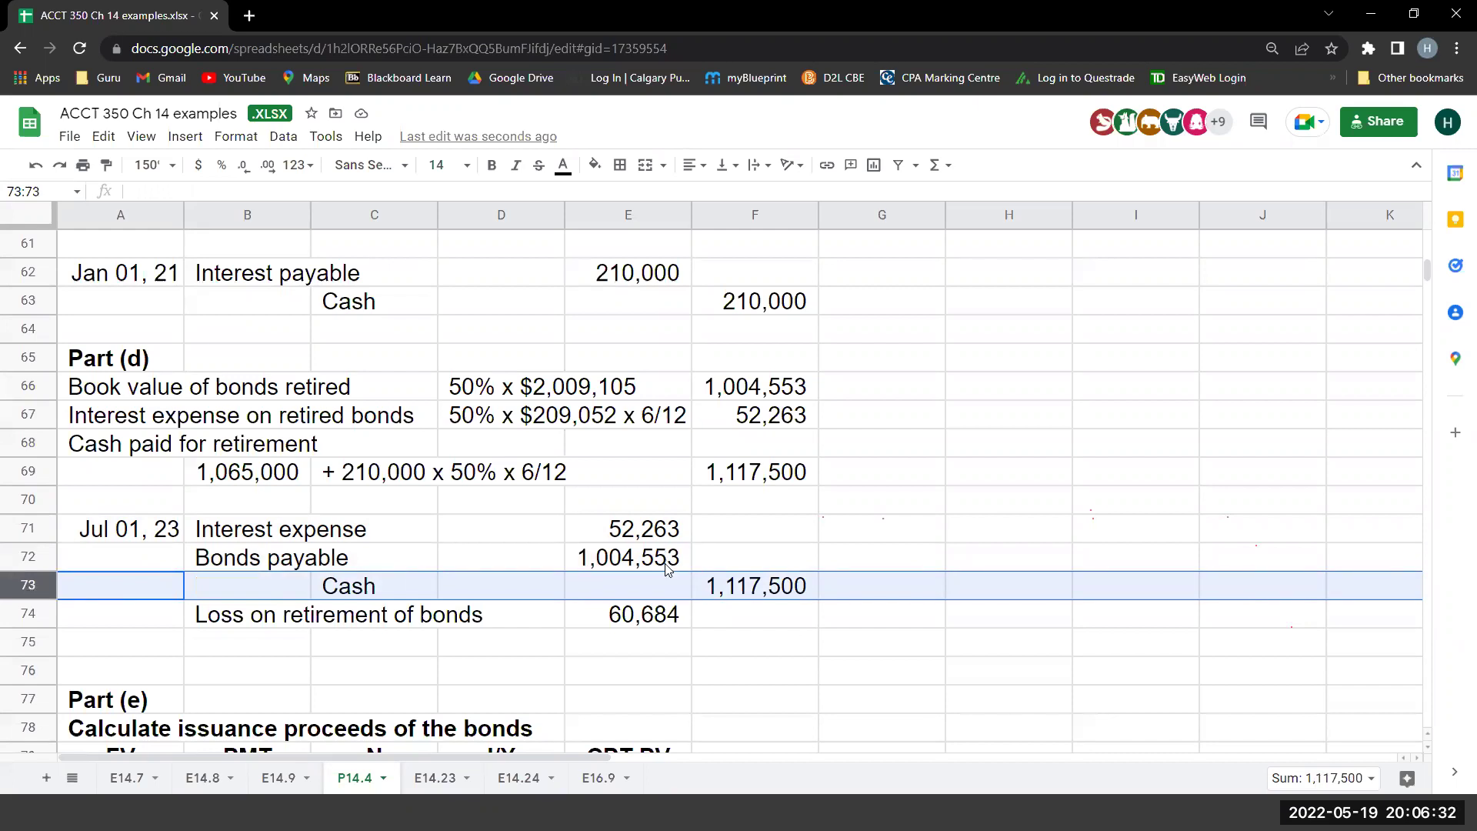
left_click(635, 623)
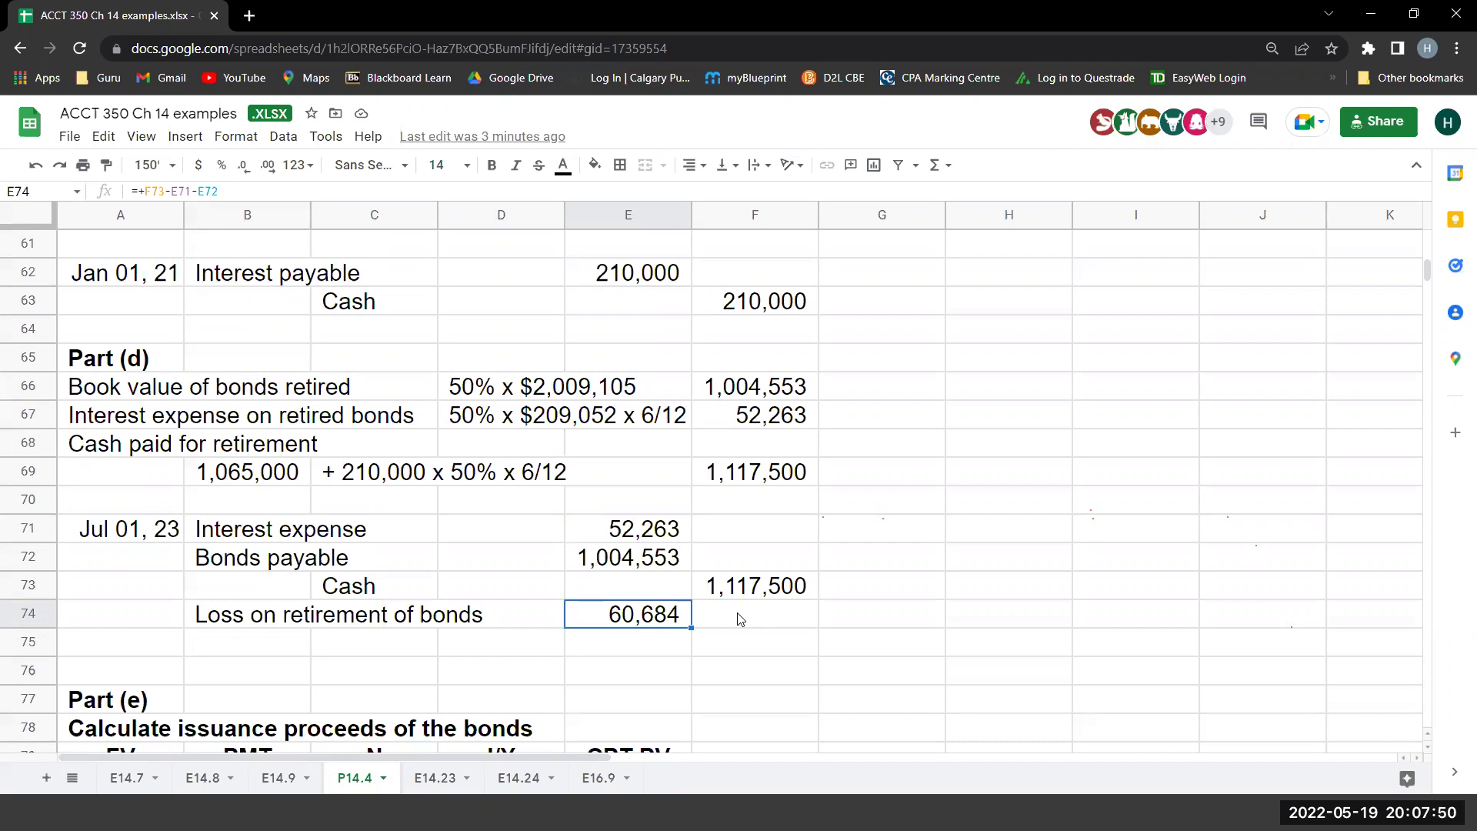
left_click(967, 590)
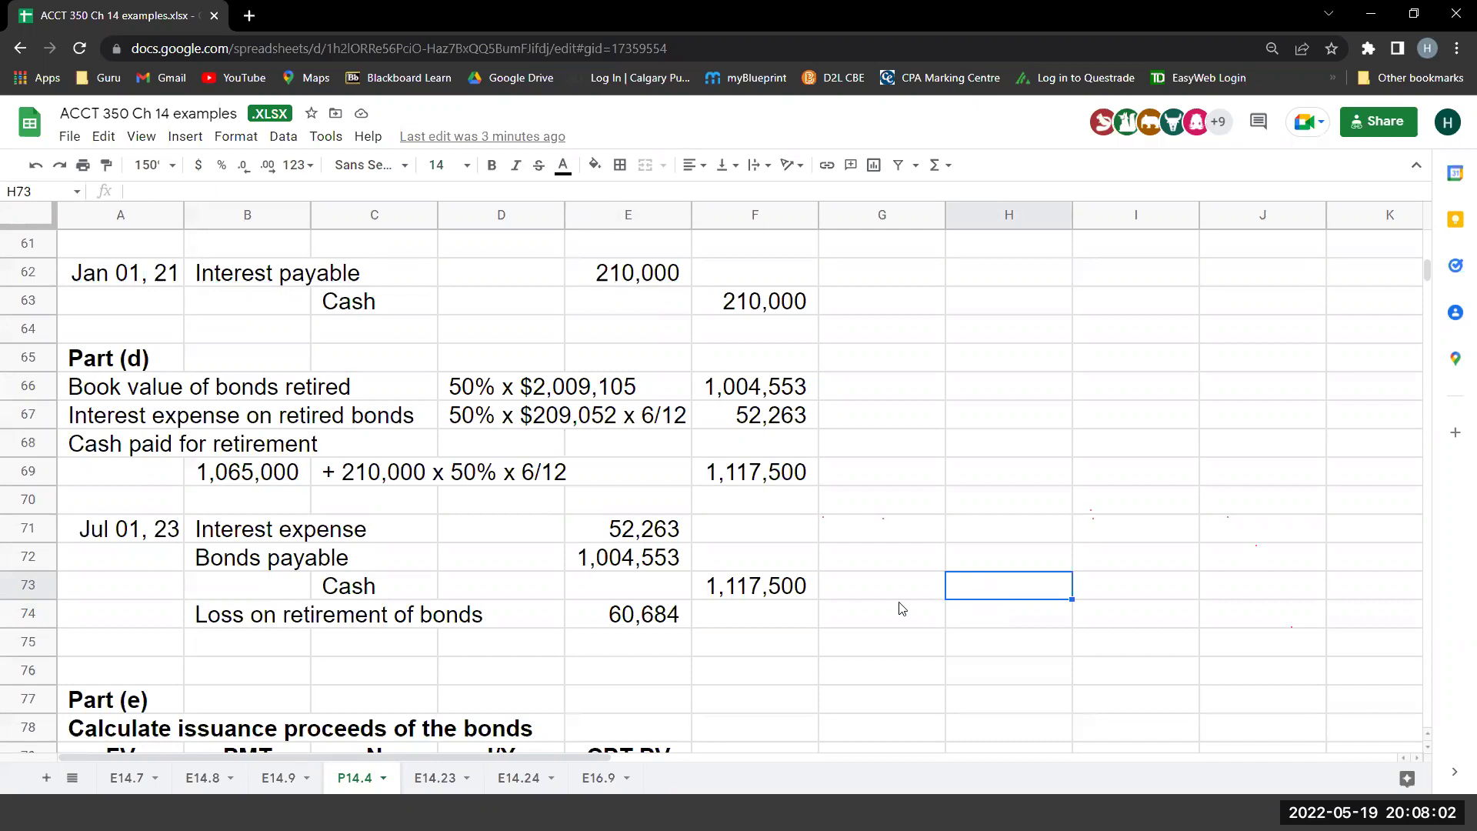
Reread the P14.4 scenario and its requirements, including part (e) on repeating parts (a) and (b) at another yield.
scroll(902, 609, "up", 8)
scroll(902, 608, "up", 9)
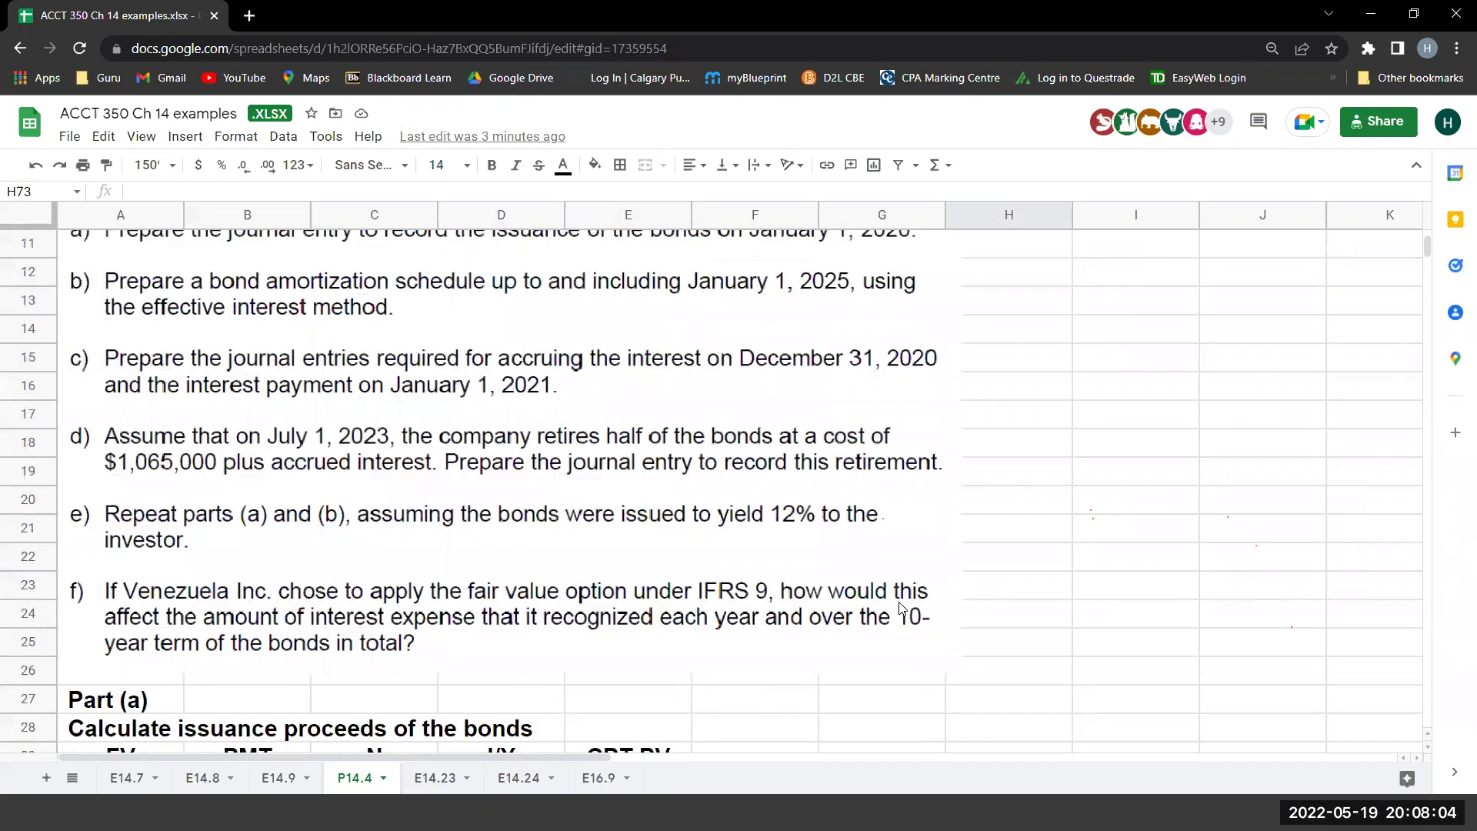
scroll(902, 609, "up", 1)
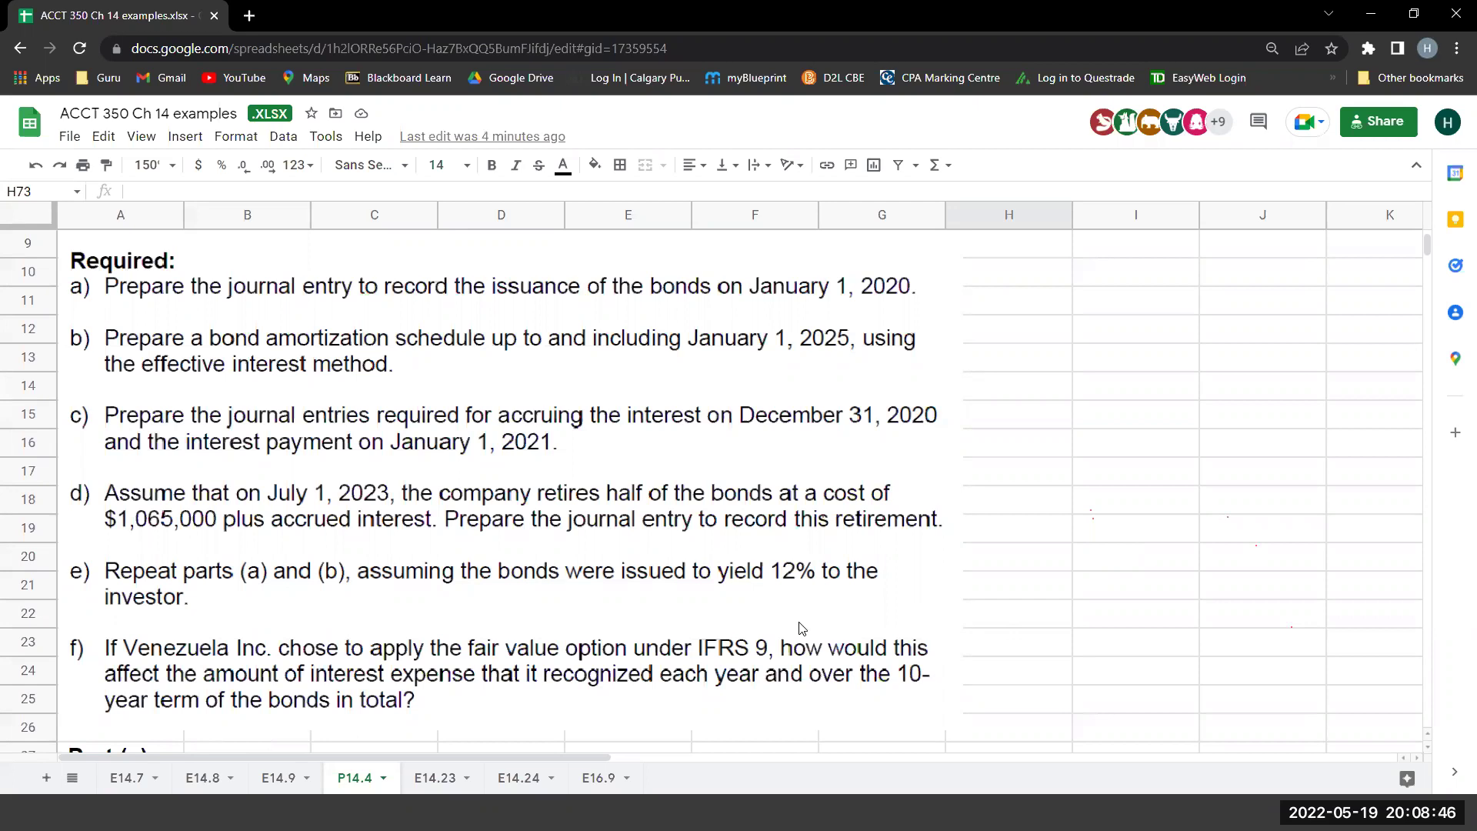
scroll(629, 416, "up", 3)
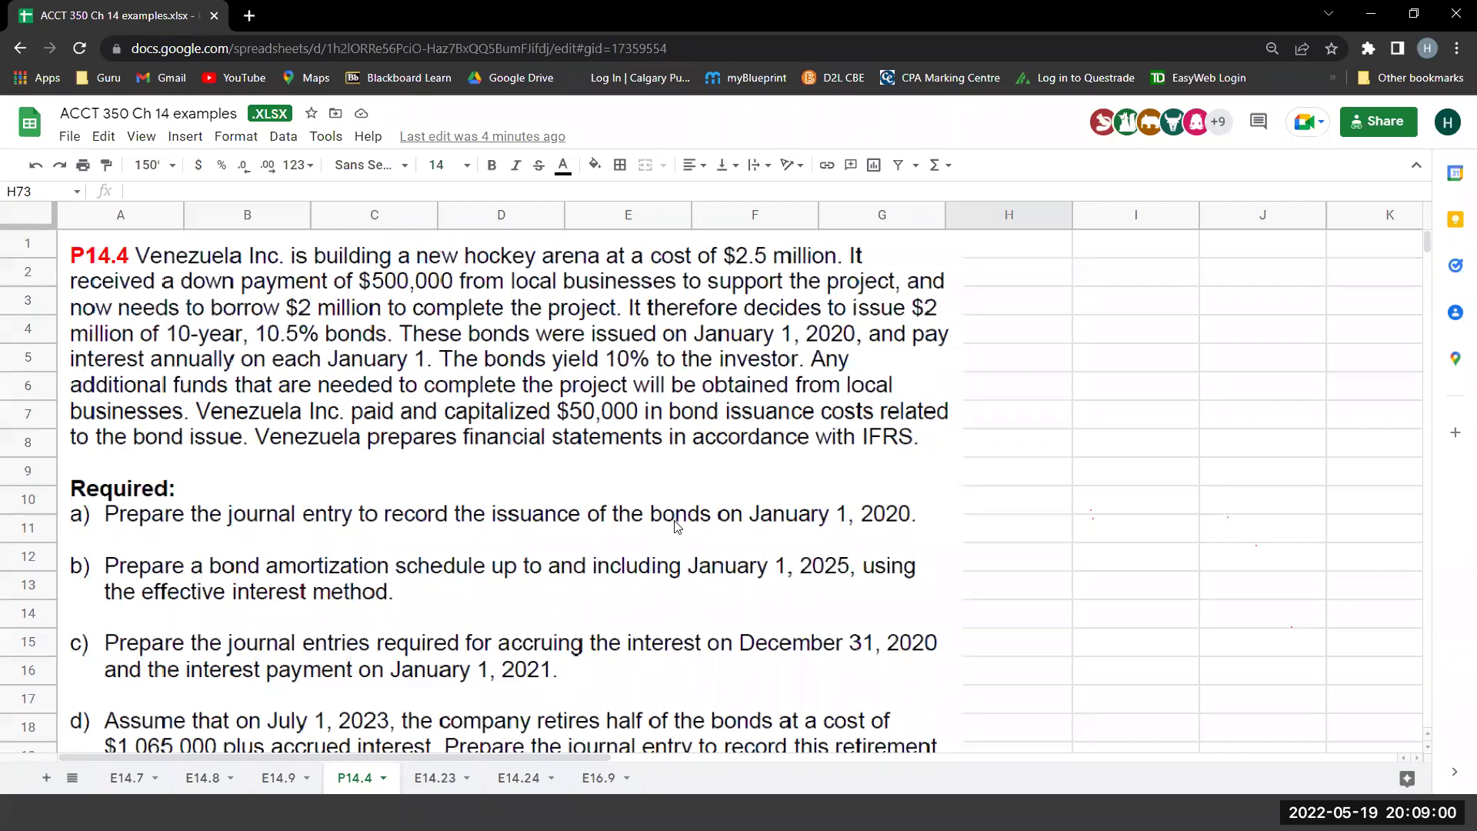
scroll(675, 527, "down", 3)
scroll(654, 554, "down", 3)
Set the I/Y in D30 of the Part (a) issuance proceeds calculation to 12%.
left_click(651, 559)
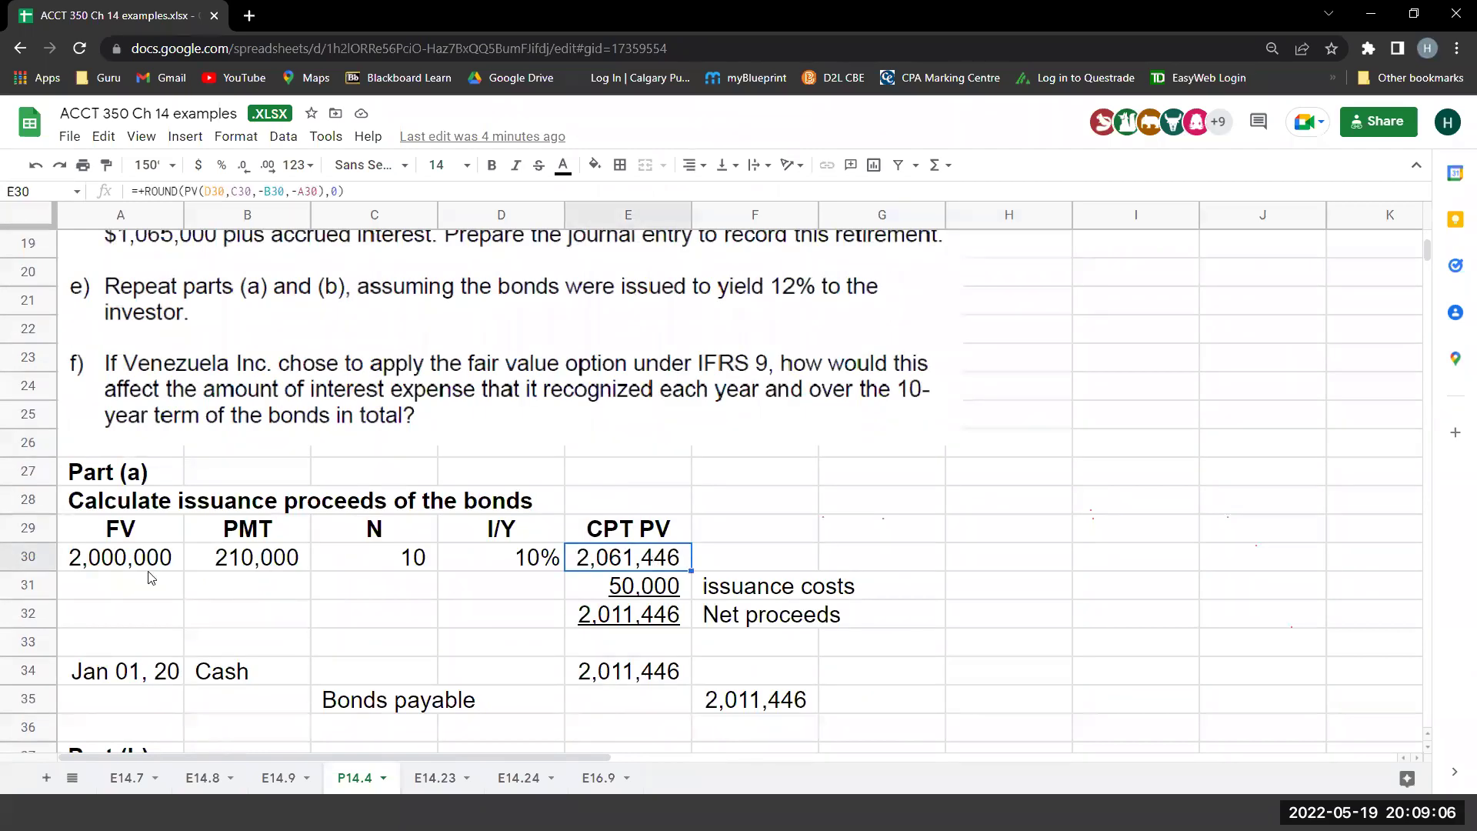
key("Home")
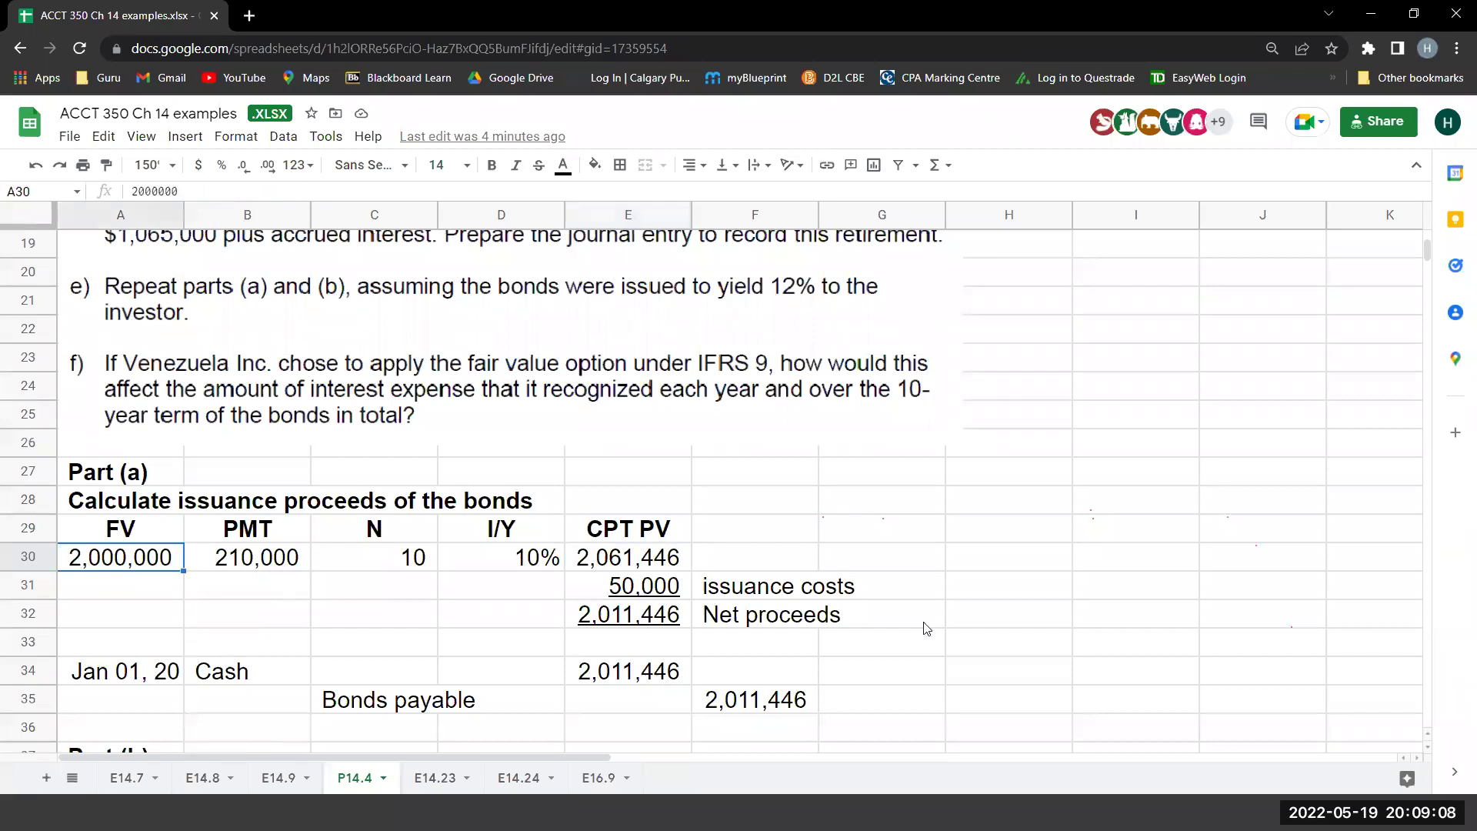
key("Right")
key("Right")
key("Right")
type("12")
key("Return")
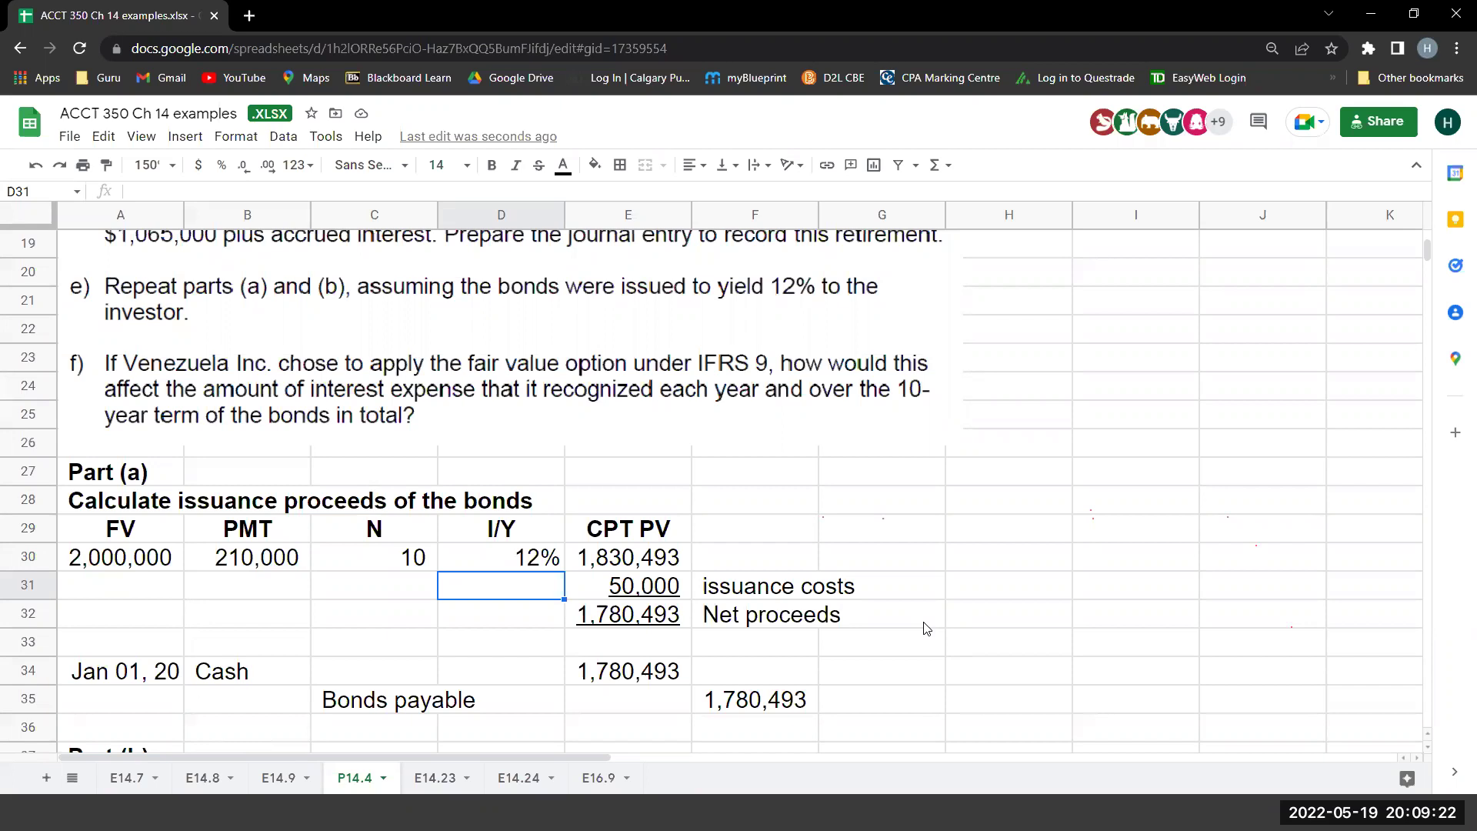
Check the issuance costs and net proceeds in E31:E32 and the RATE formula for the effective interest rate in E40.
key("Right")
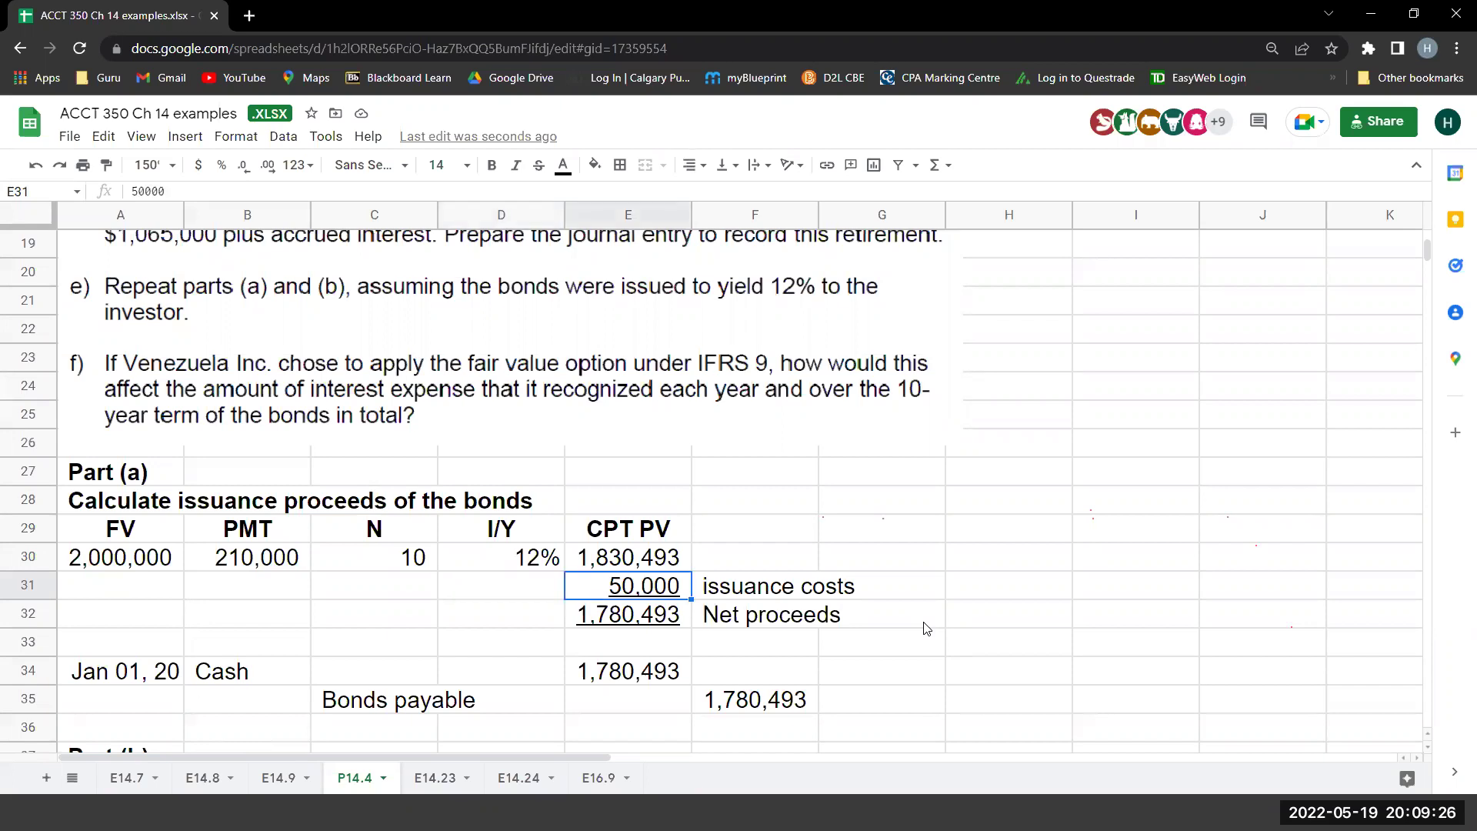
key("Down")
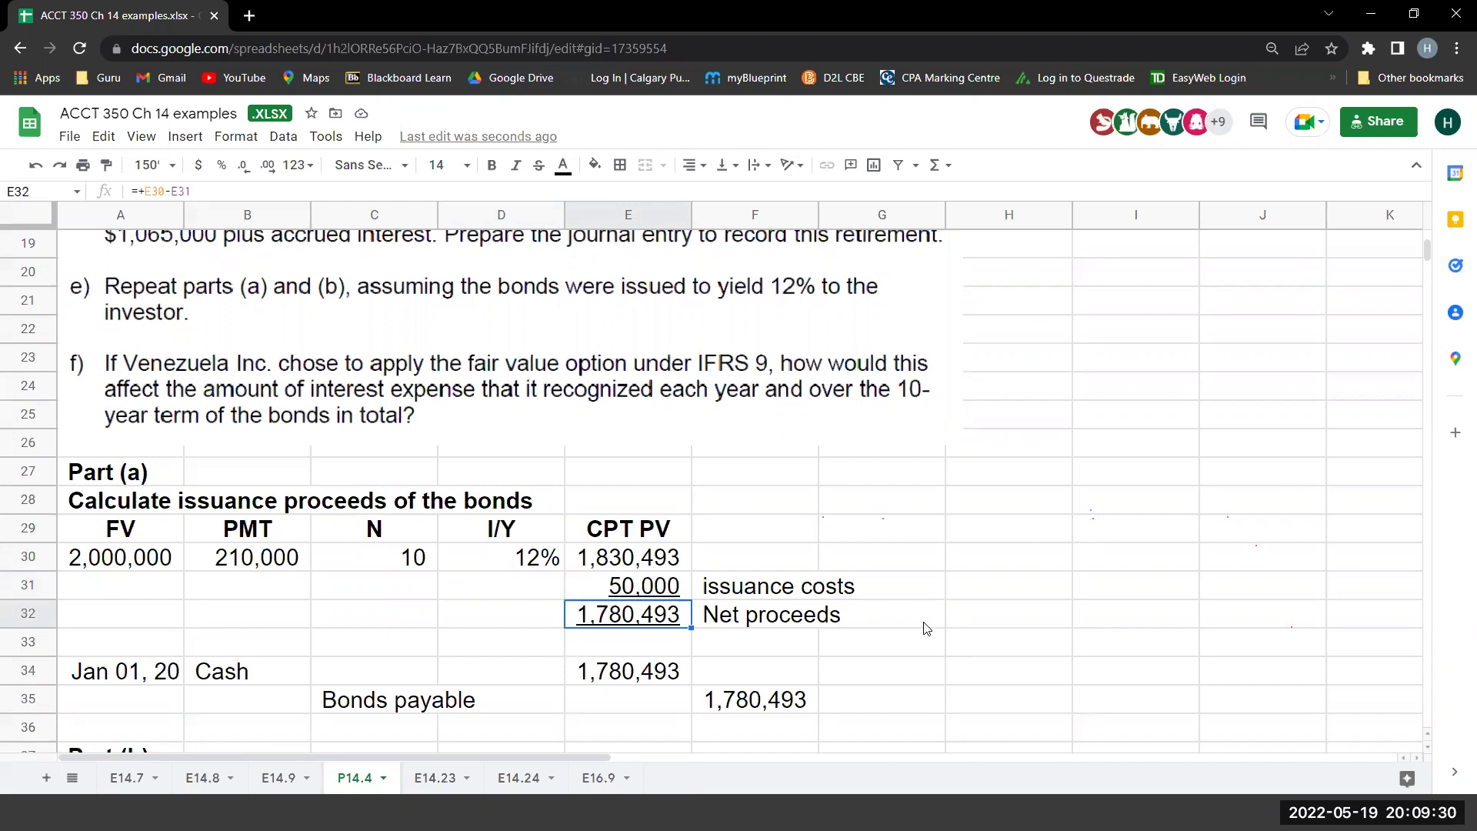
key("Down")
key("Down")
key("Down")
key("Down")
key("Down")
key("Down")
key("Down")
key("Down")
key("Down")
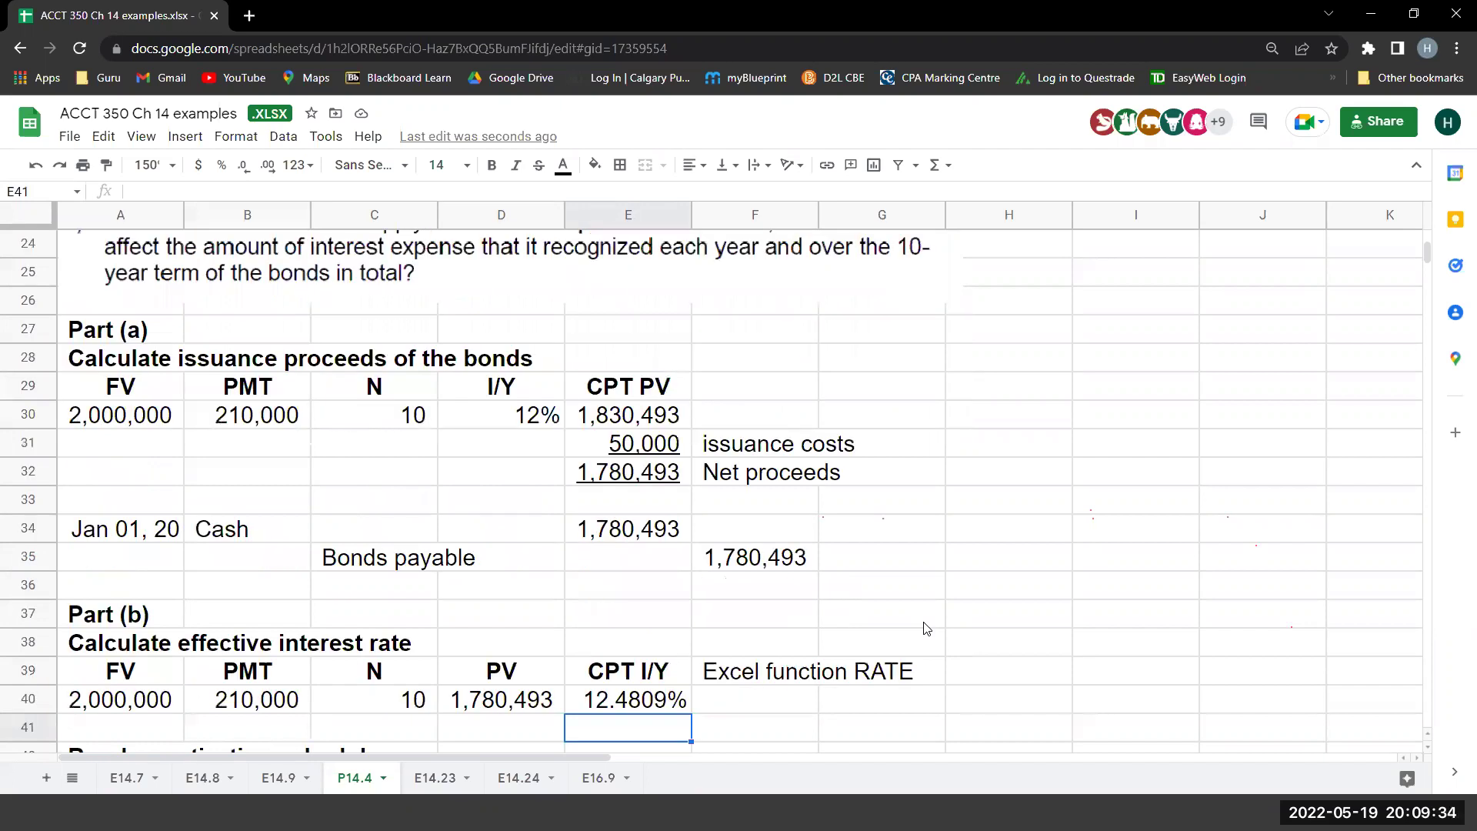
key("Up")
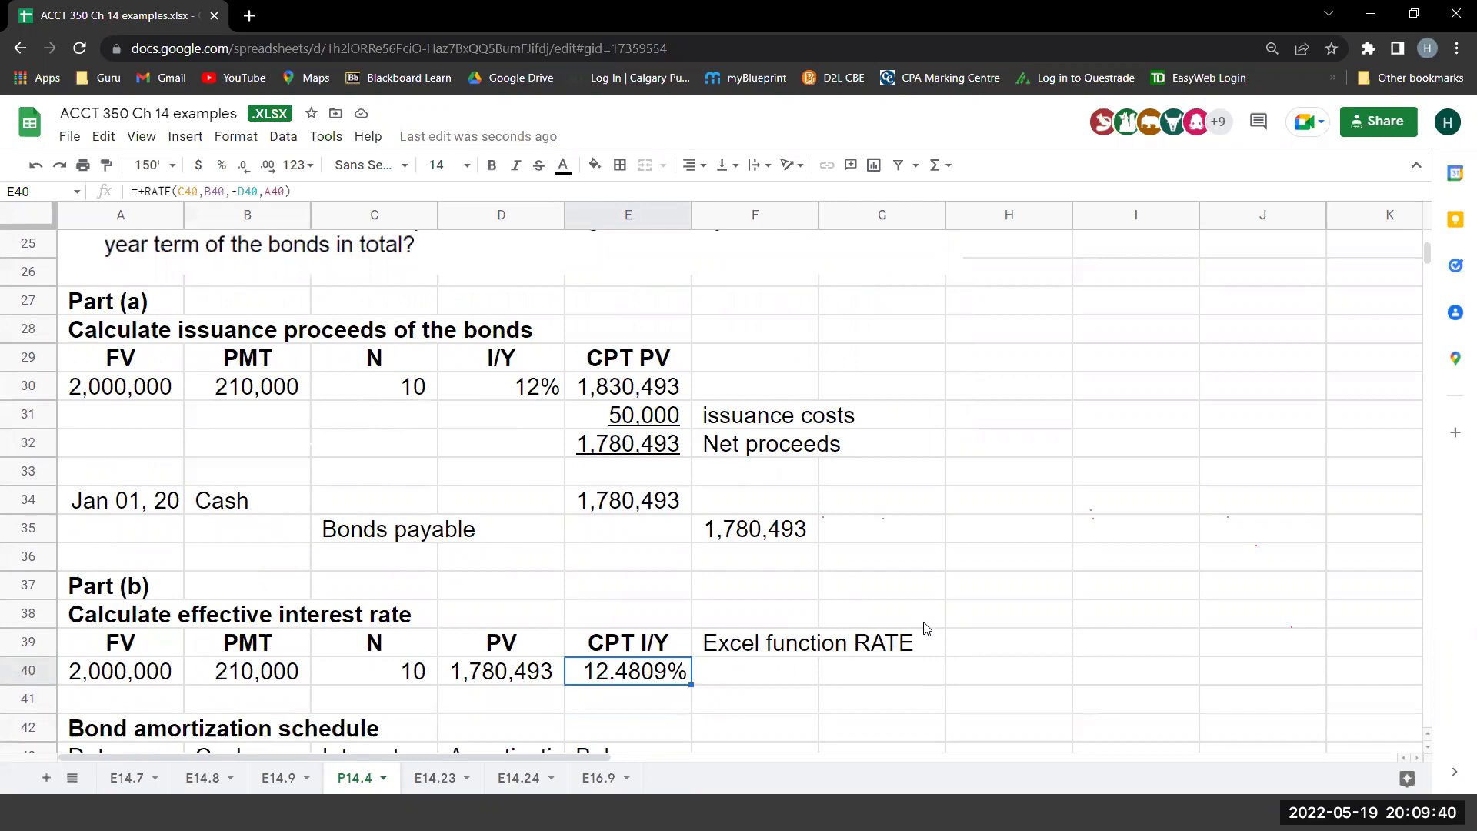
Examine the recalculated bond amortization schedule down to the Jan 01, 30 row.
key("Down")
key("Down")
key("Down")
key("Down")
key("Down")
key("Down")
key("Down")
key("Down")
key("Down")
key("Down")
key("Down")
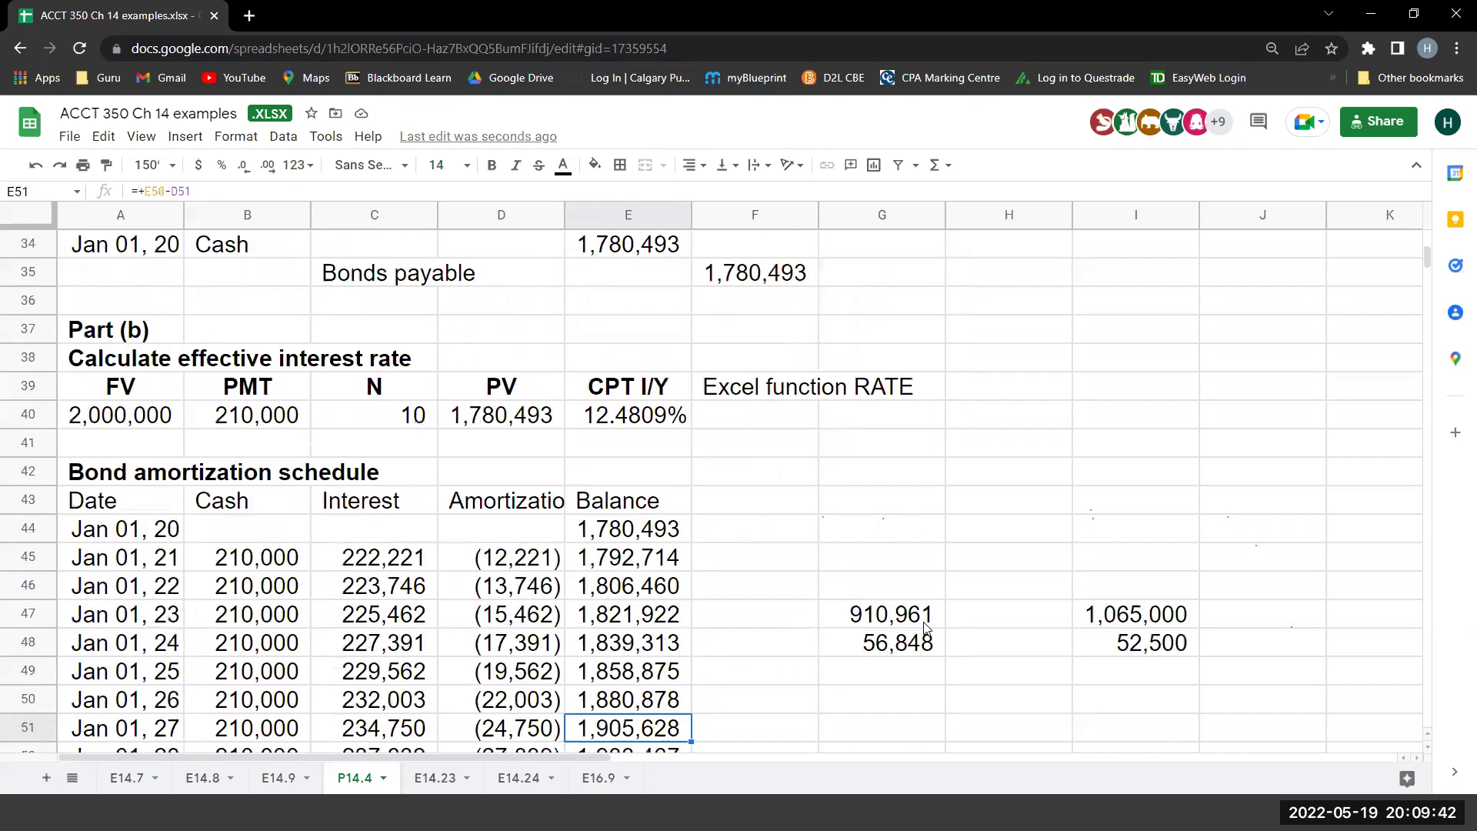
key("Down")
key("Down")
key("Down")
key("Down")
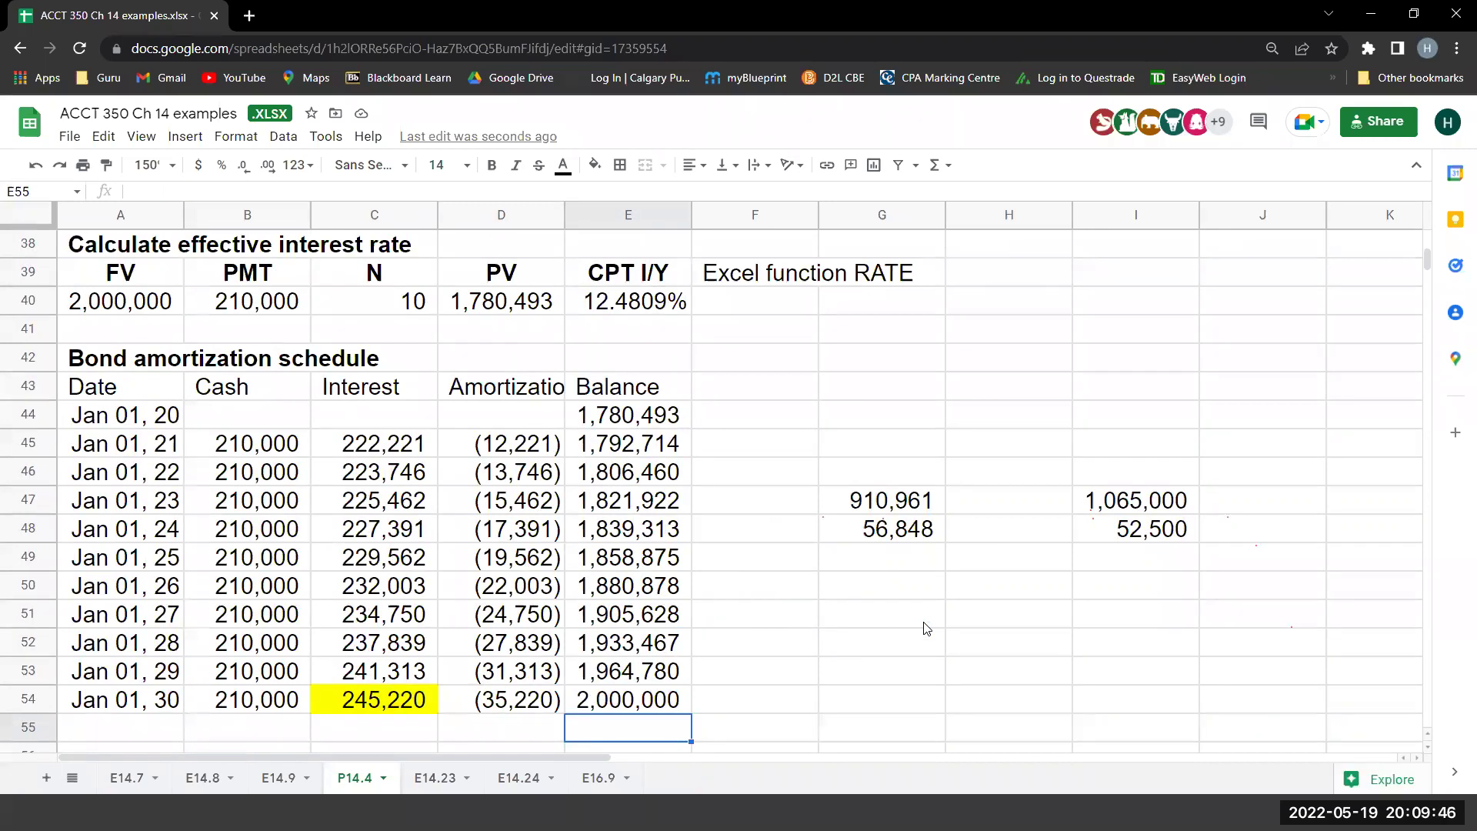
Set the I/Y in D30 back to 10% and go to the Part (e) solution.
scroll(914, 621, "up", 3)
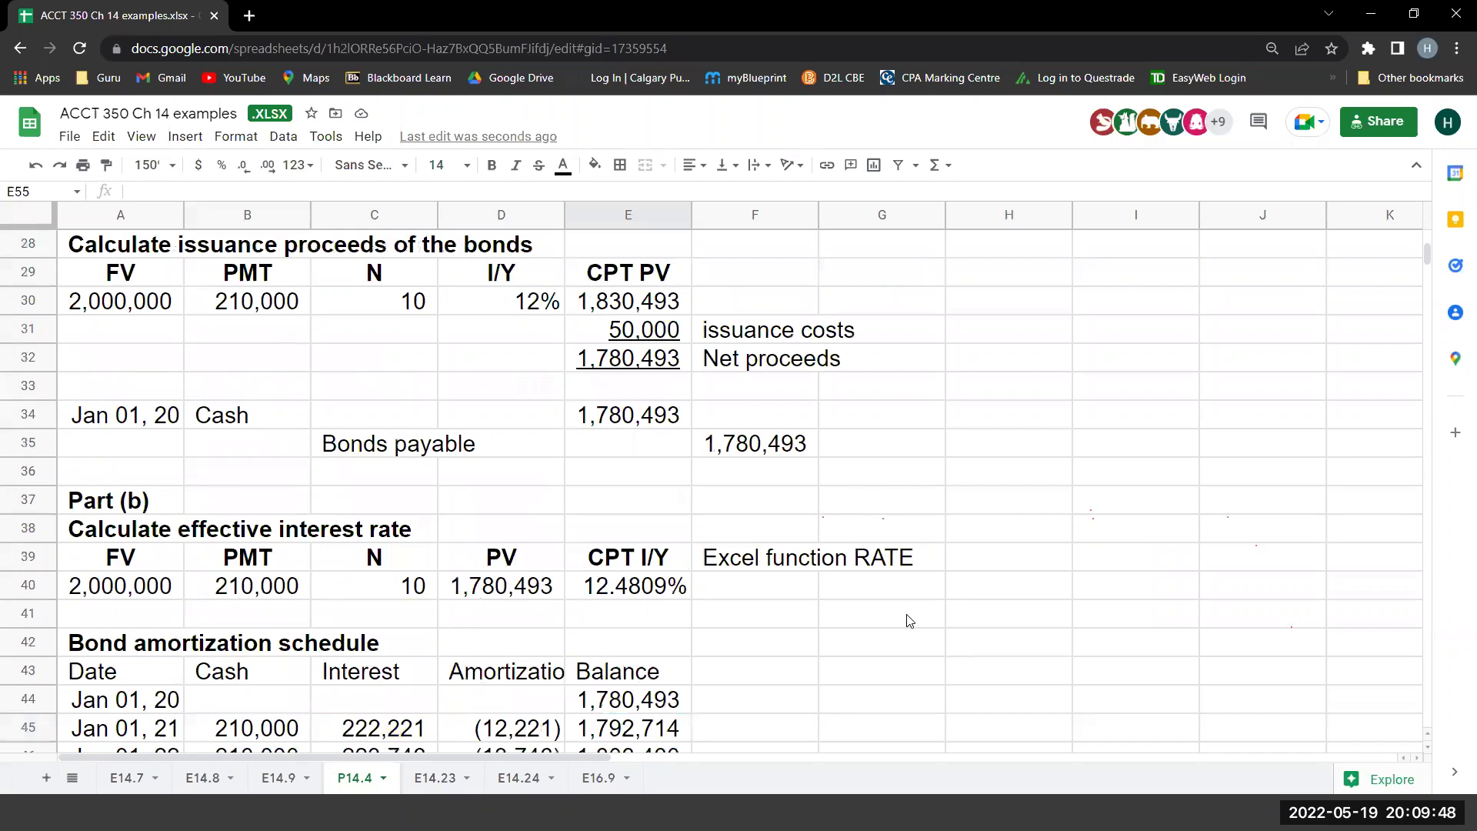
scroll(692, 617, "up", 3)
left_click(514, 594)
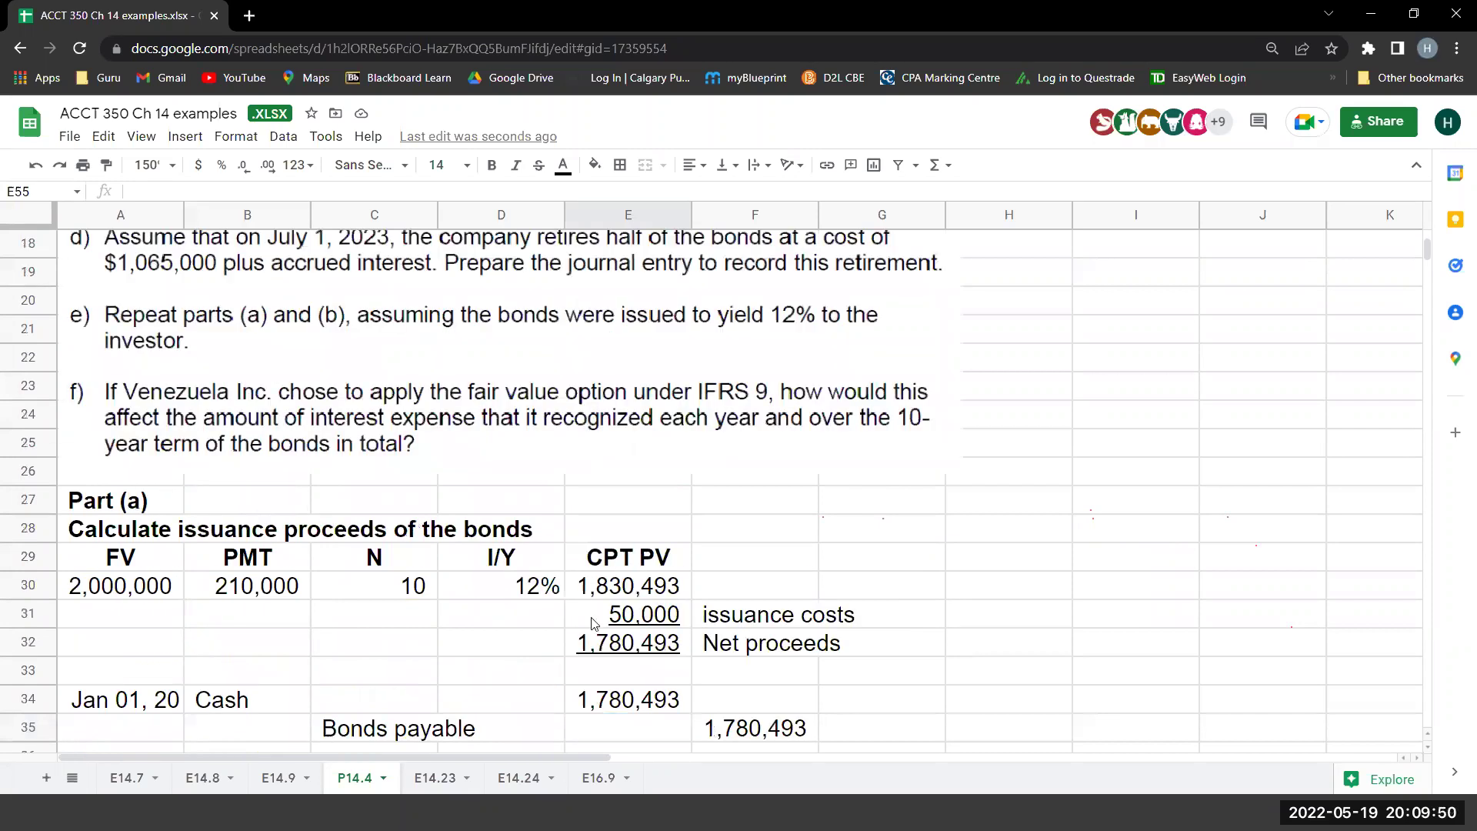
type("10")
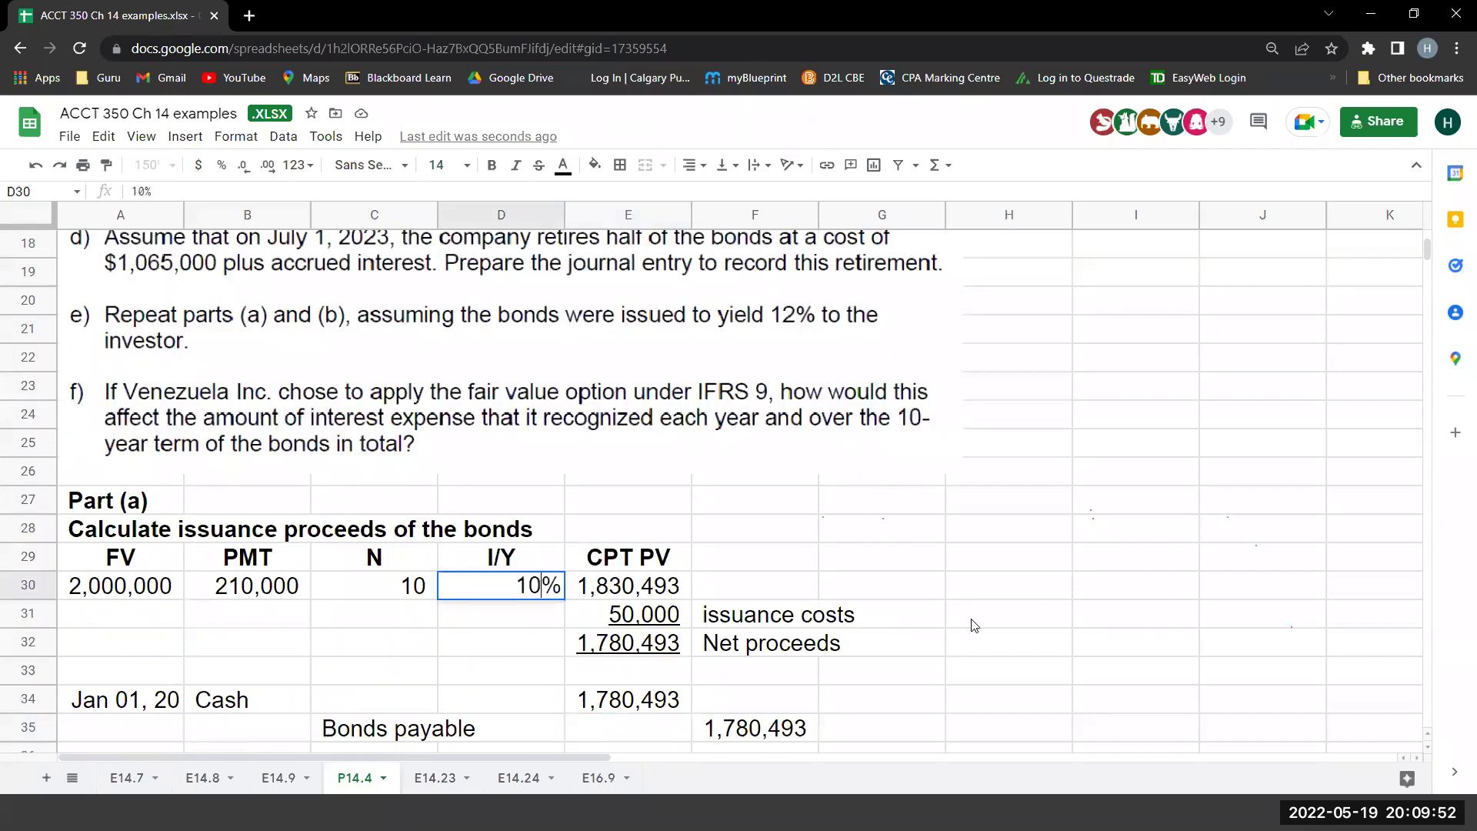
key("Return")
scroll(975, 630, "down", 15)
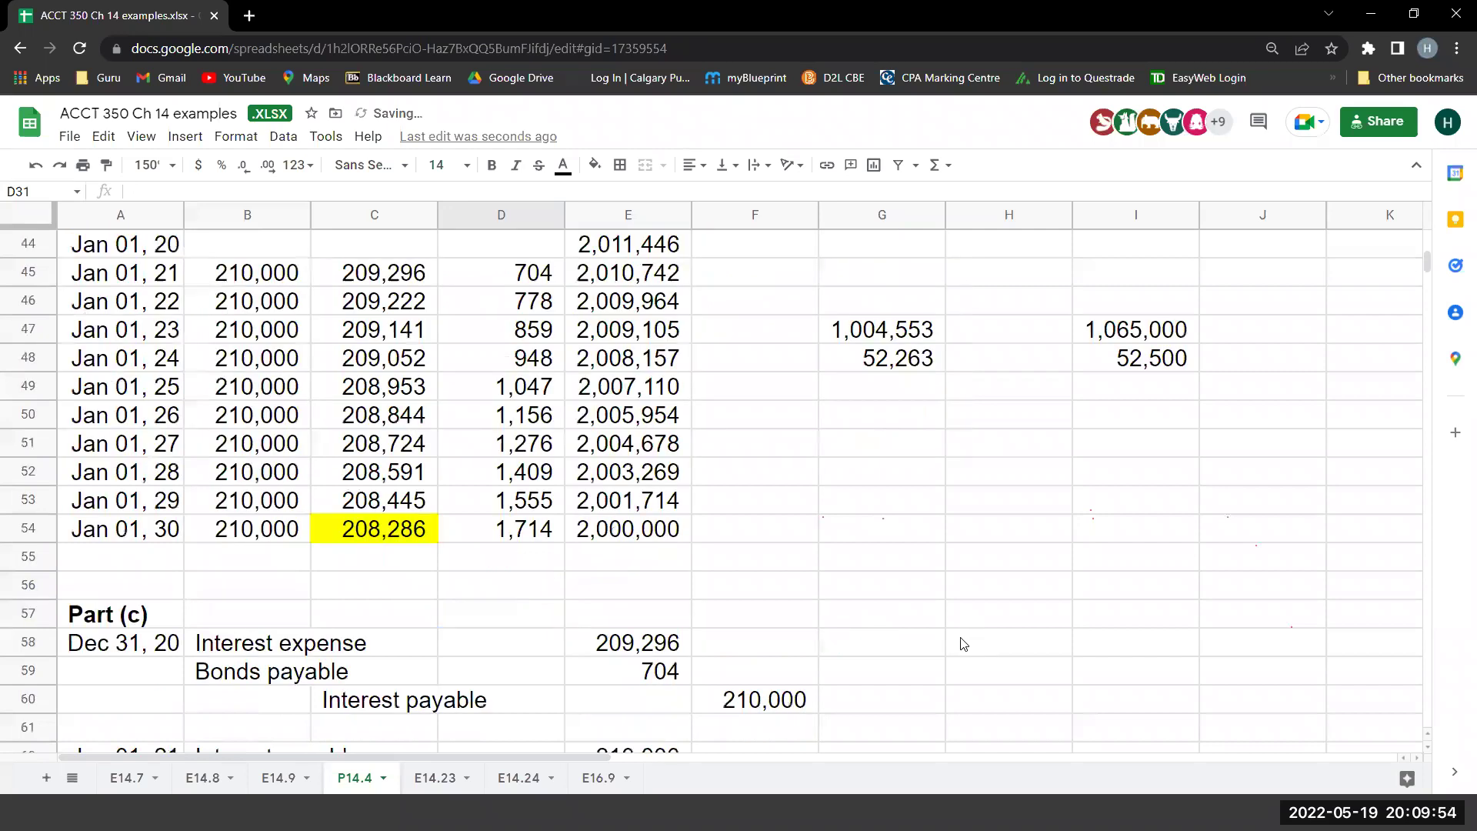
scroll(961, 643, "down", 4)
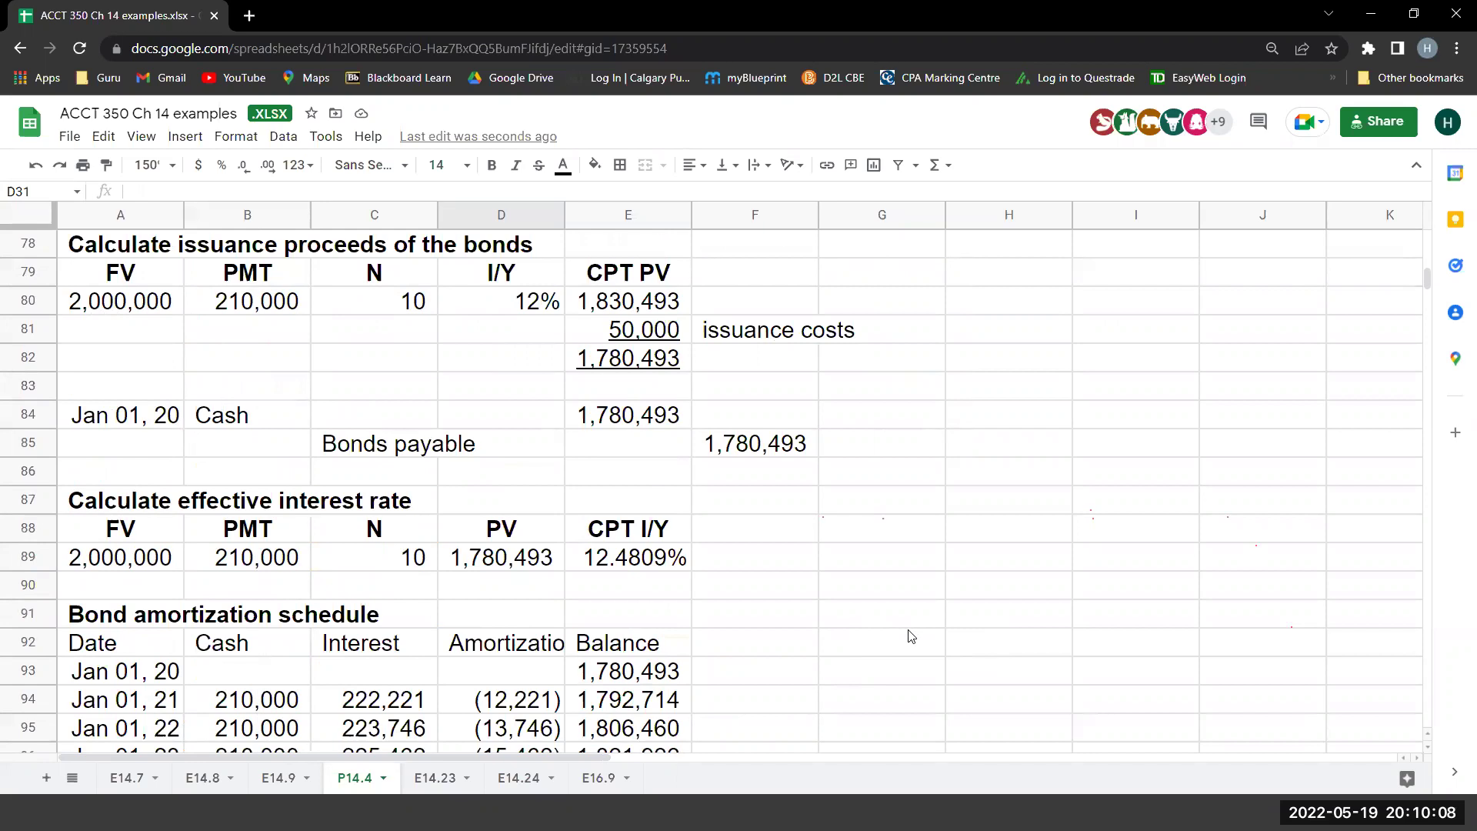
Read through the P14.4 solution down to the Part (f) answer on the fair value option.
scroll(911, 636, "down", 2)
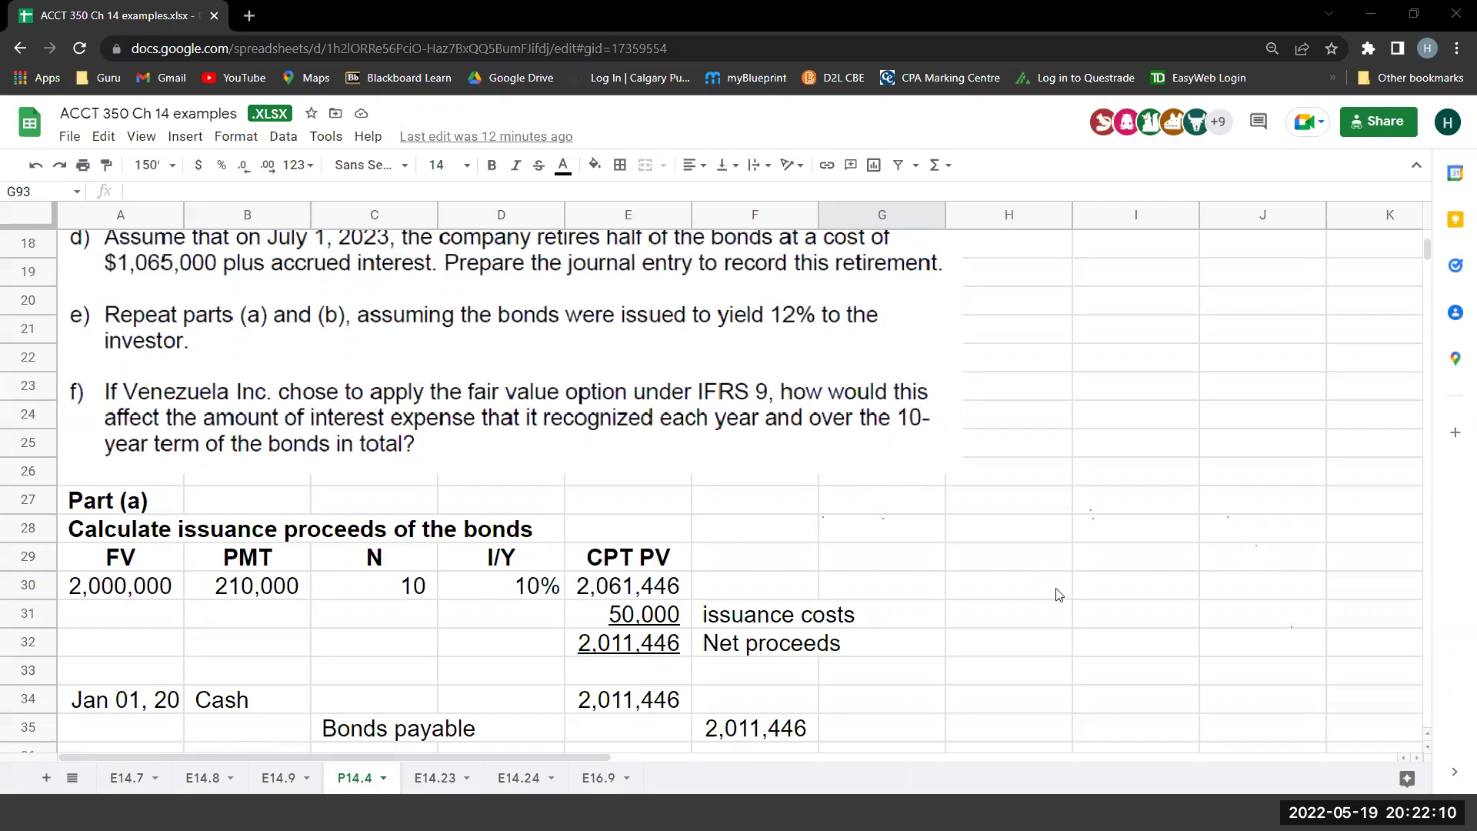
scroll(1035, 619, "down", 1)
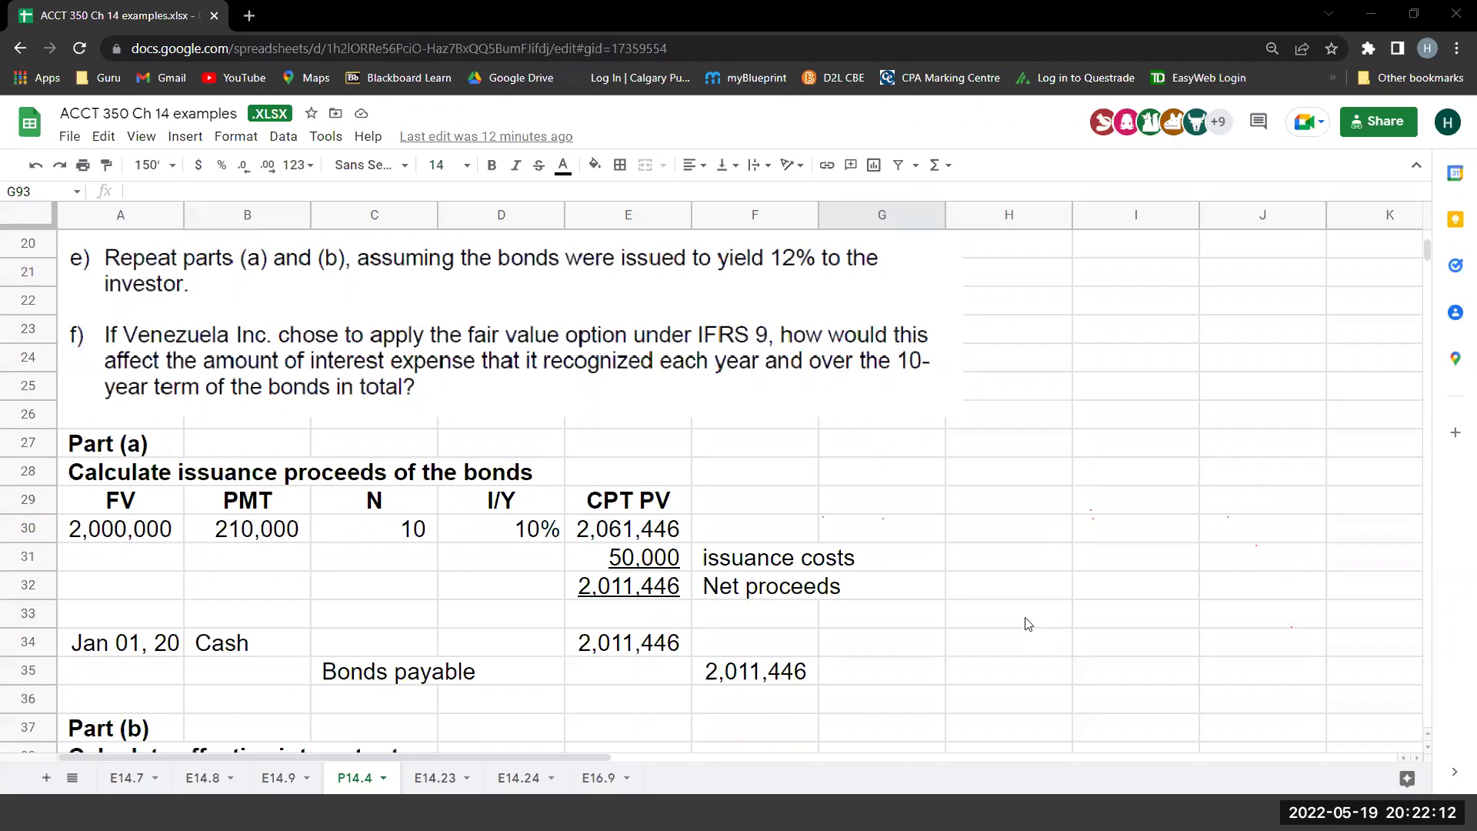
scroll(1024, 624, "down", 10)
scroll(1012, 628, "down", 3)
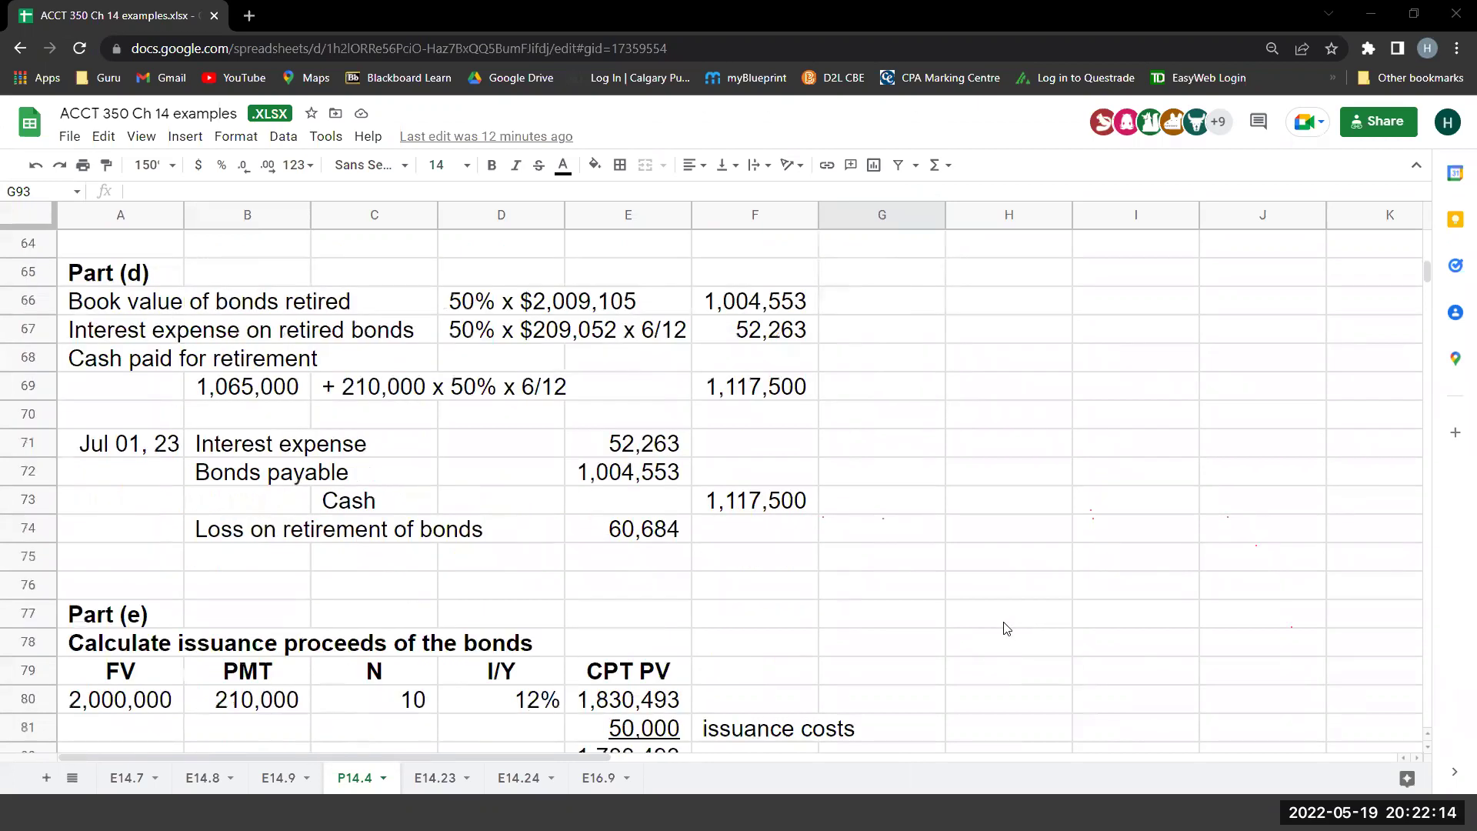
scroll(1007, 629, "down", 5)
scroll(1006, 628, "down", 5)
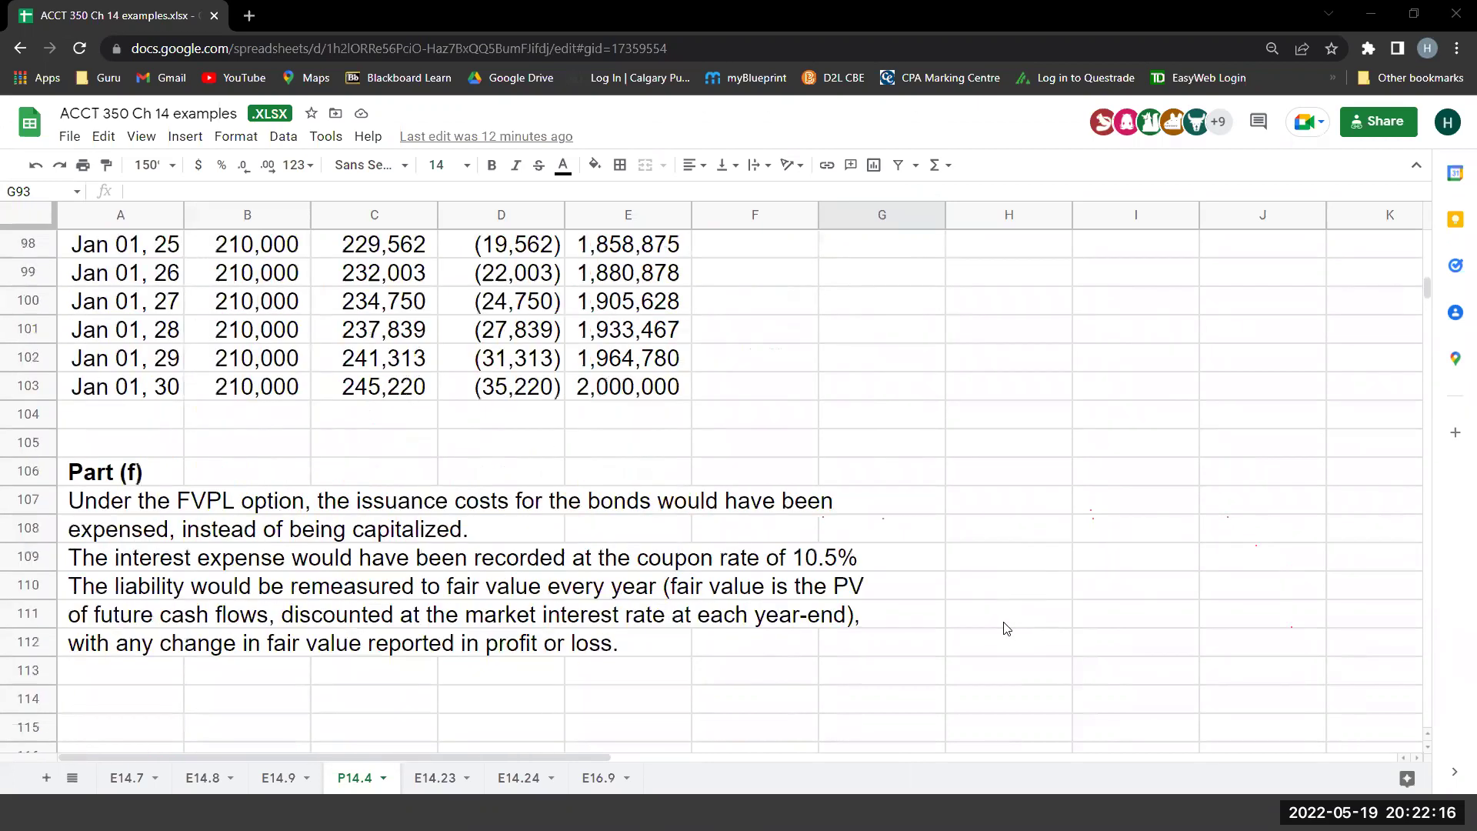
scroll(1007, 629, "down", 1)
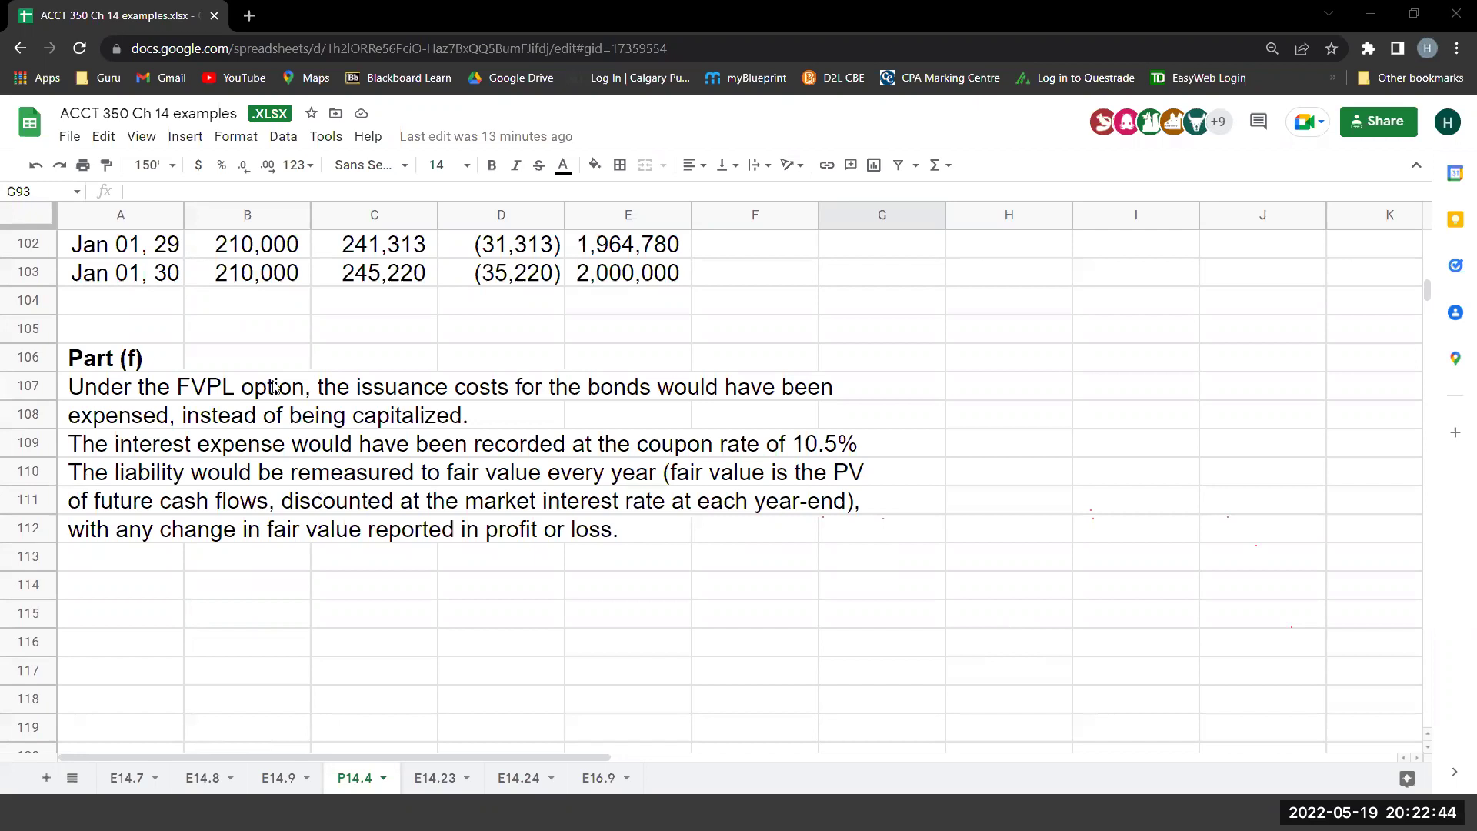
Check the sum of the Cash payments in the Part (e) amortization schedule, B94:B103, and return to the Part (f) answer.
scroll(262, 354, "up", 4)
left_click(247, 358)
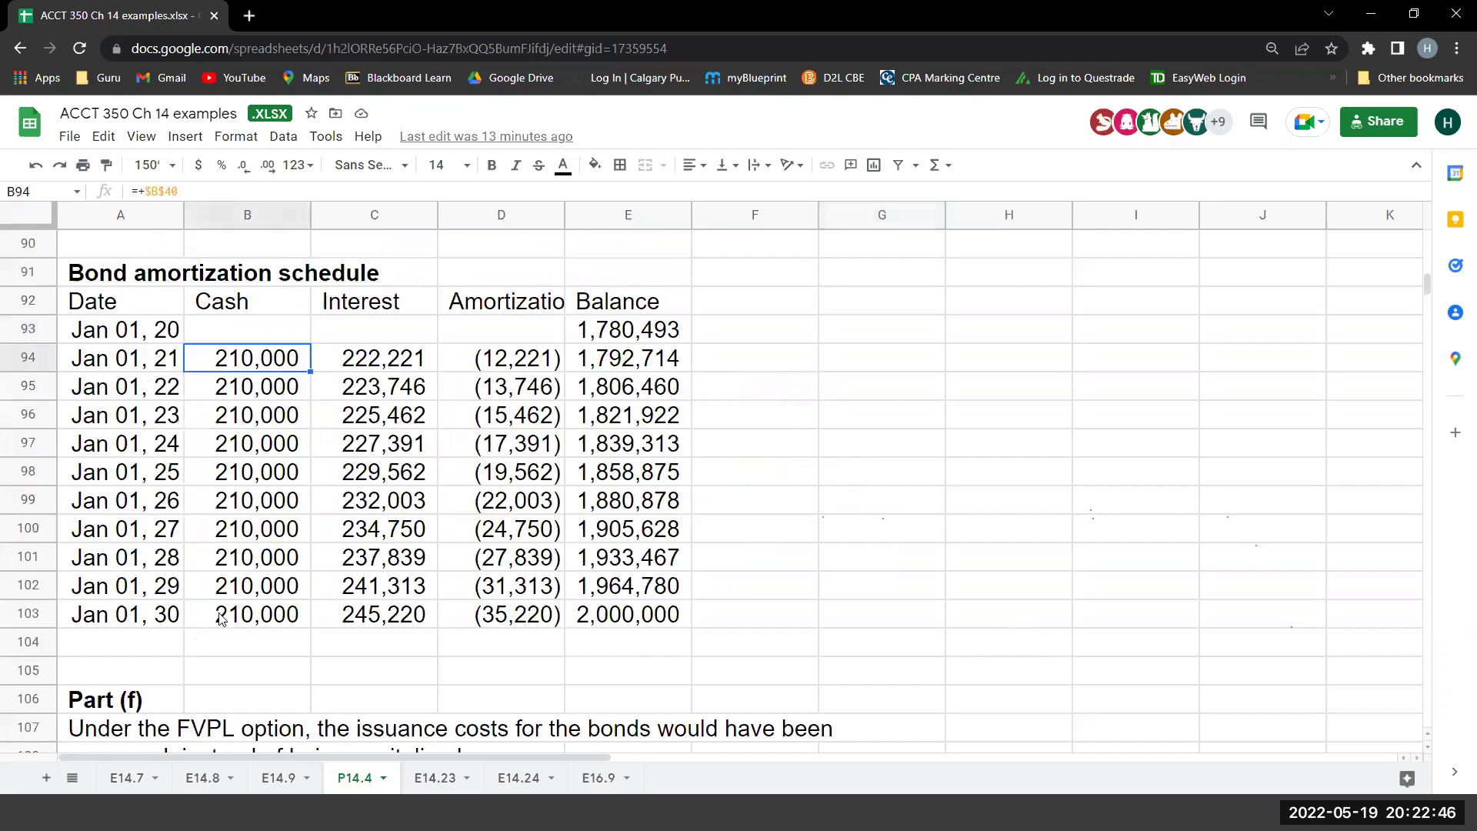
key("ctrl+shift+Down")
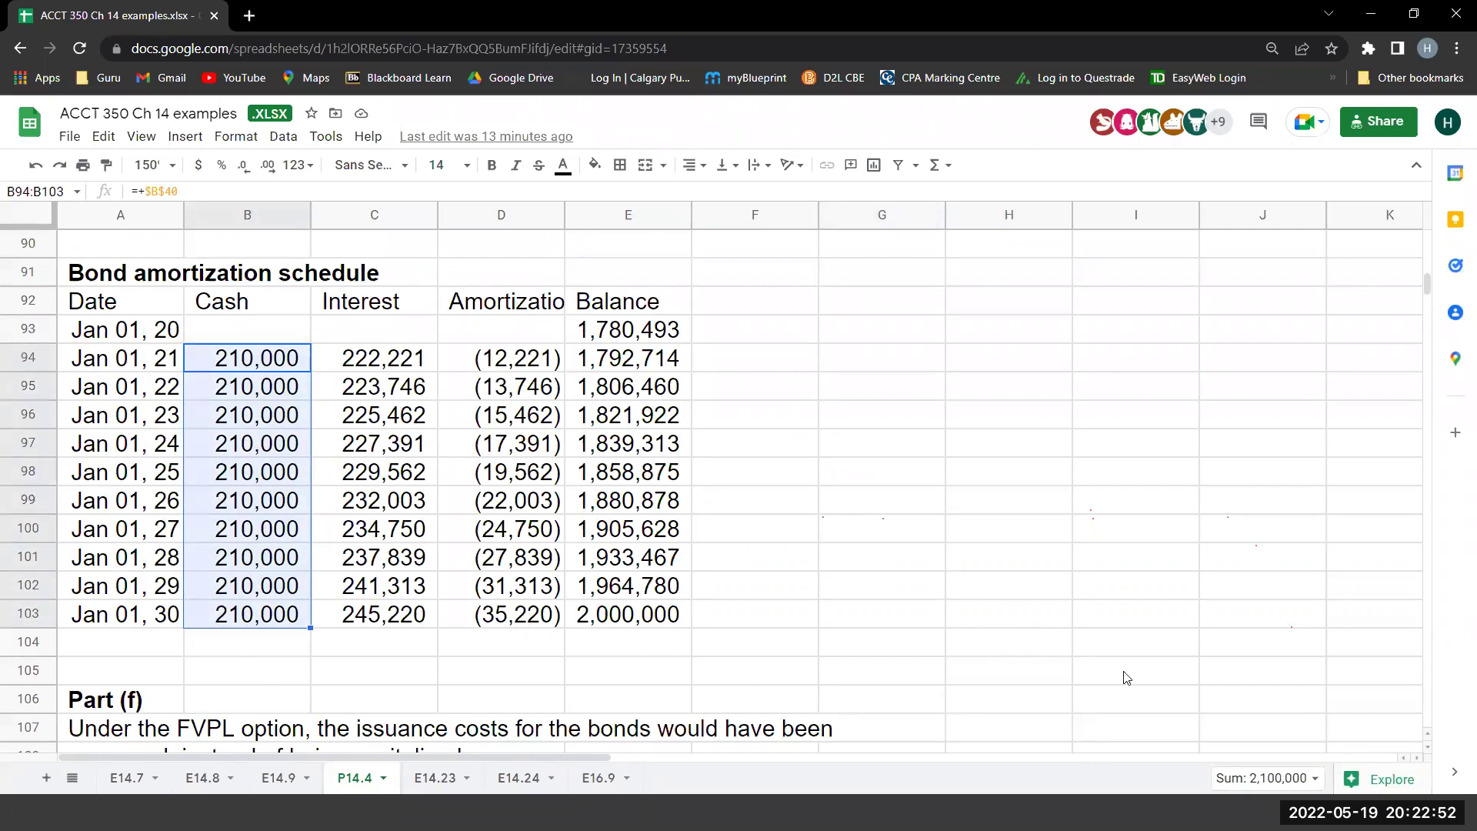
left_click(1068, 568)
scroll(1066, 600, "down", 4)
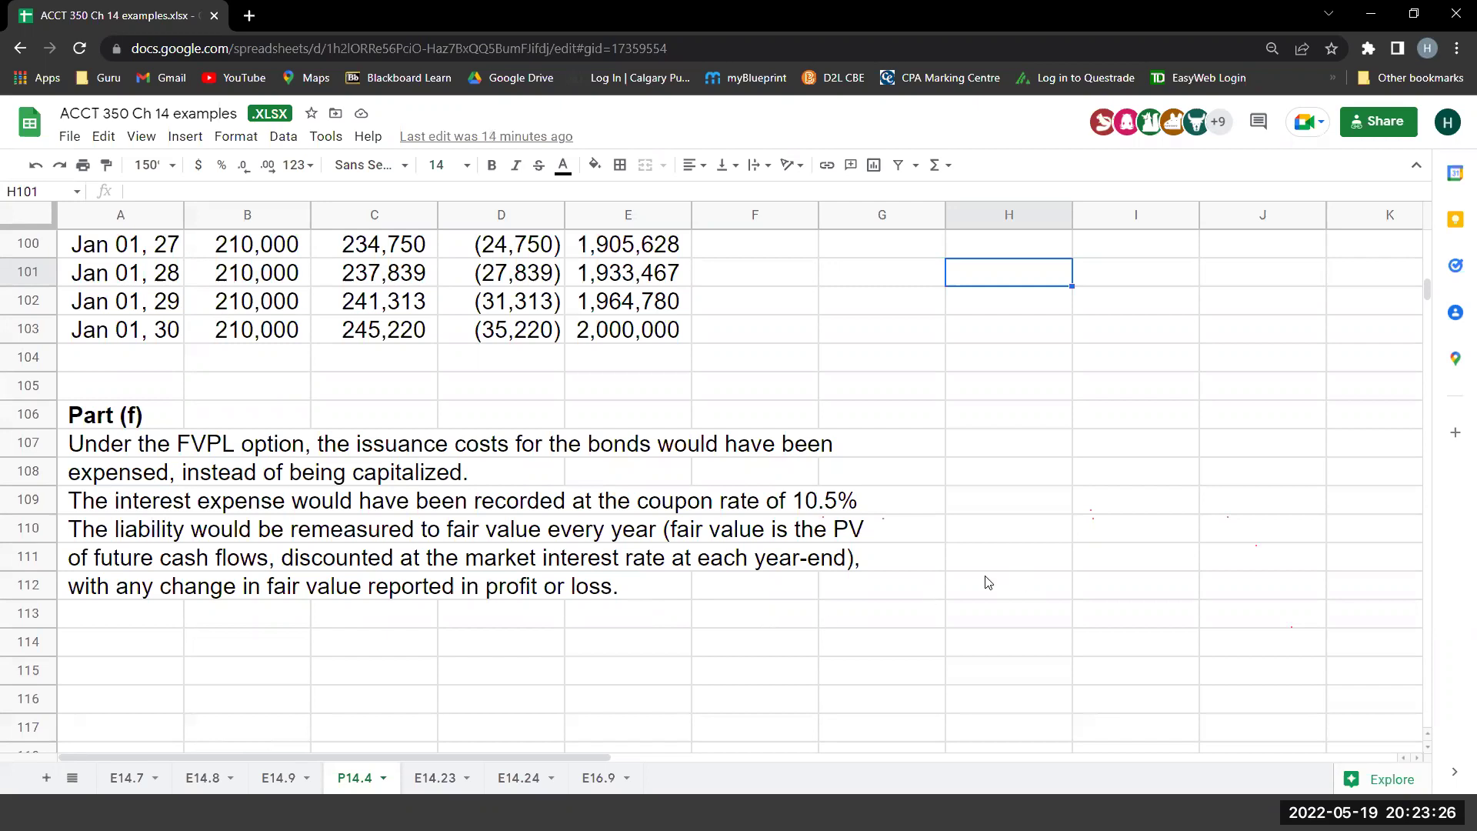
Check the sum of the Interest column, C45:C54, in the Part (b) bond amortization schedule.
scroll(989, 581, "up", 3)
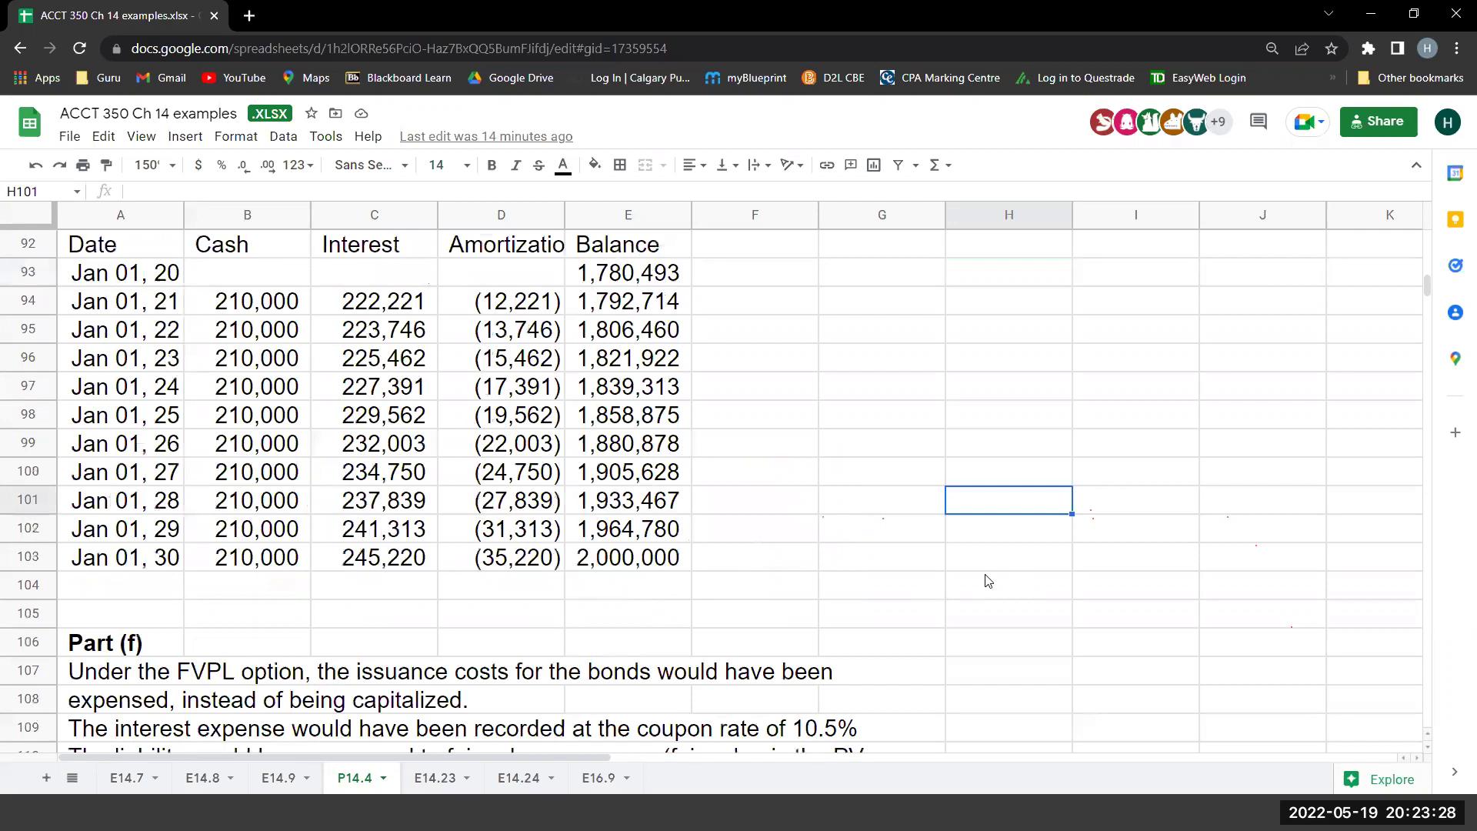
scroll(989, 581, "up", 9)
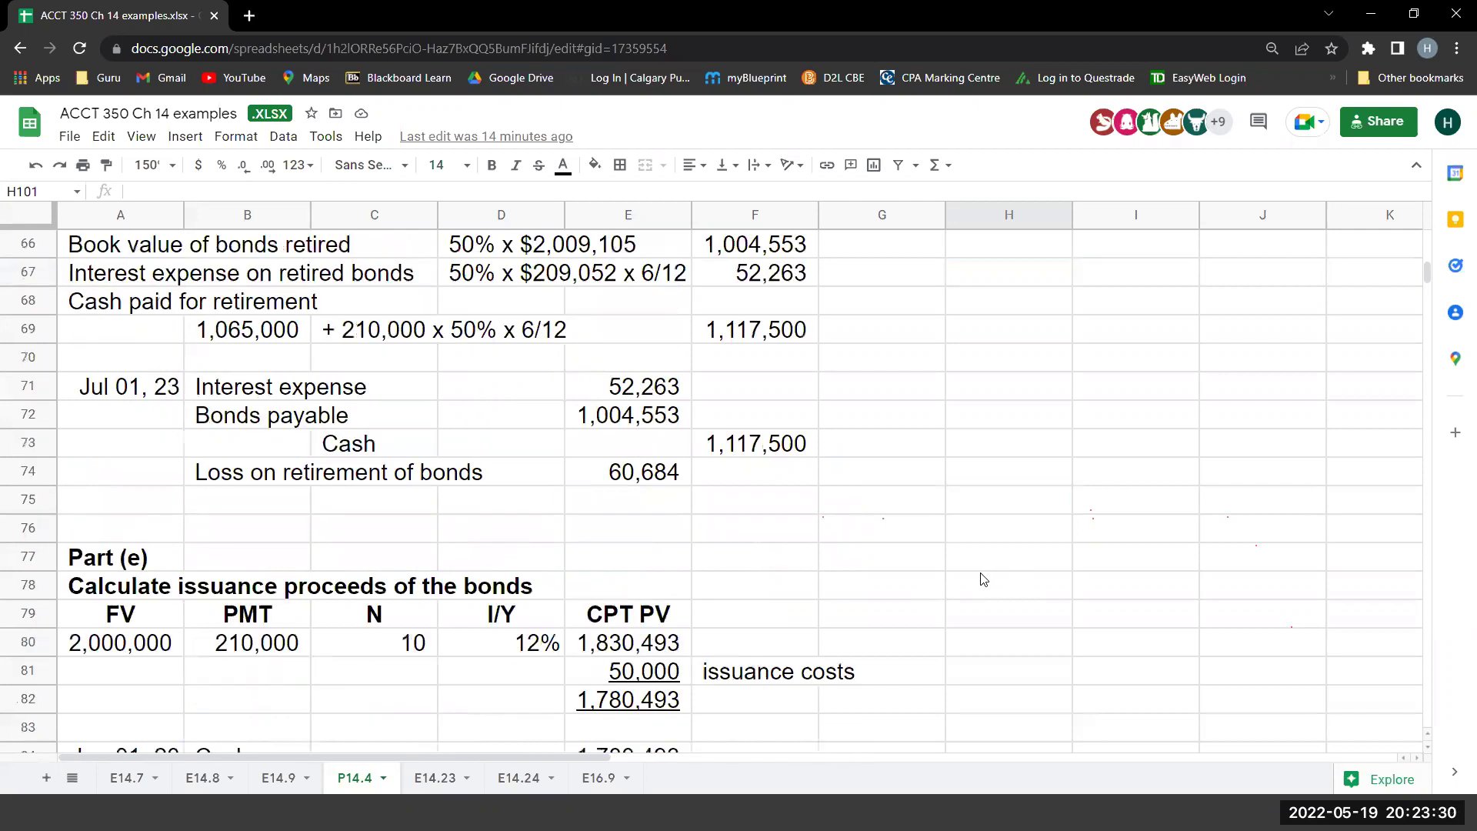
scroll(983, 580, "up", 9)
scroll(666, 528, "up", 2)
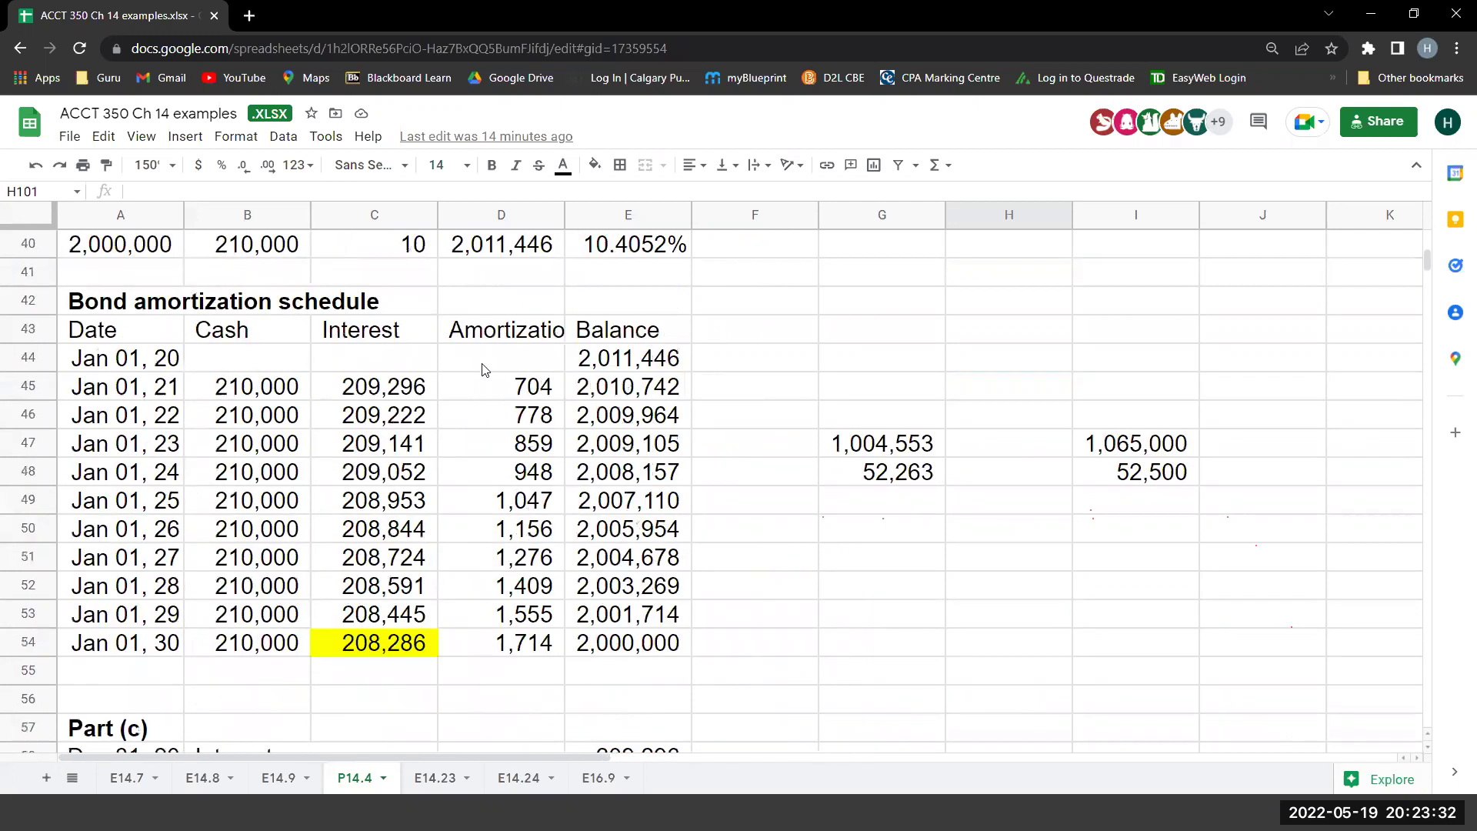
left_click(375, 386)
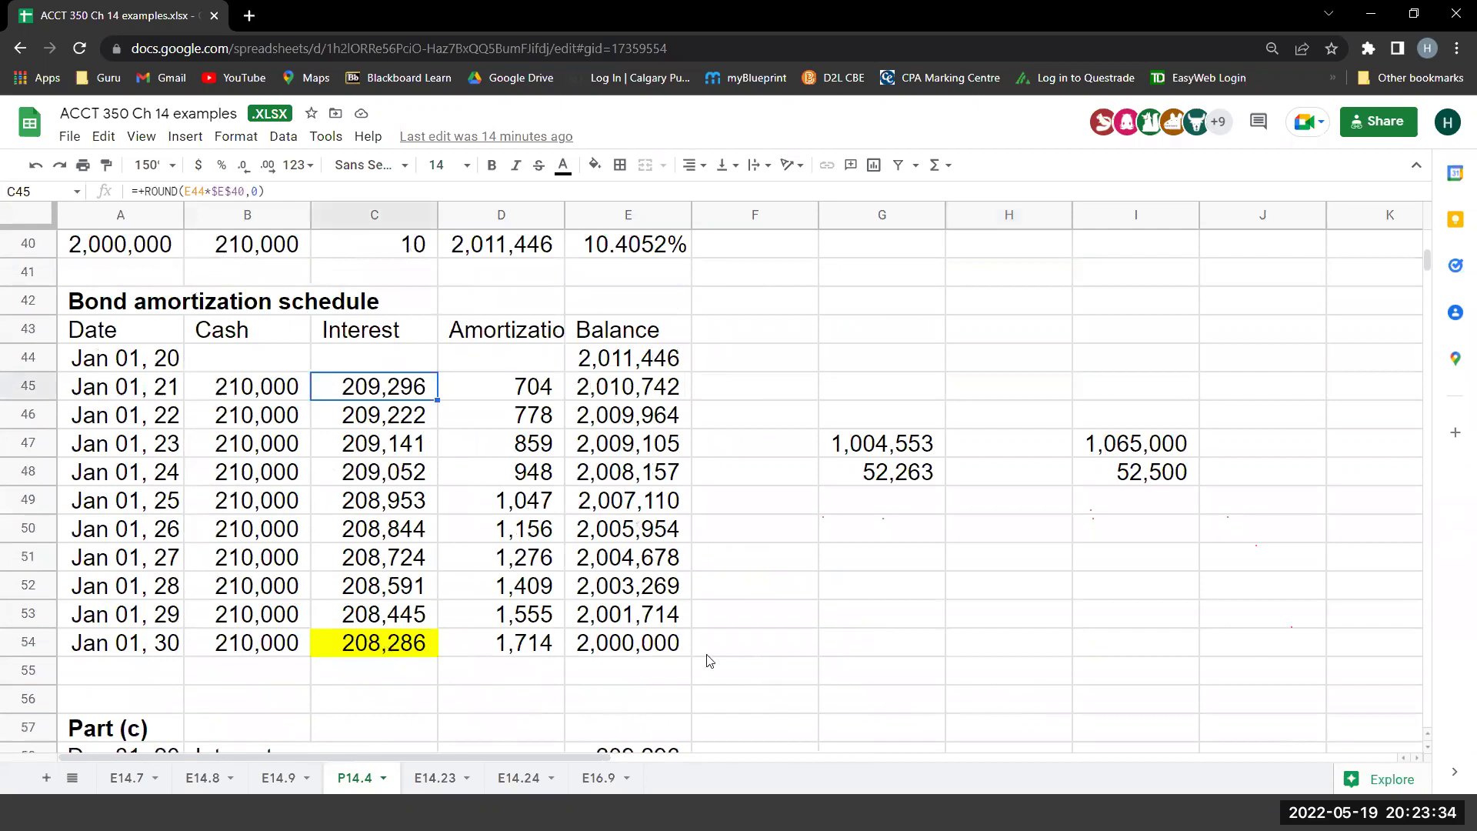
key("ctrl+shift+Down")
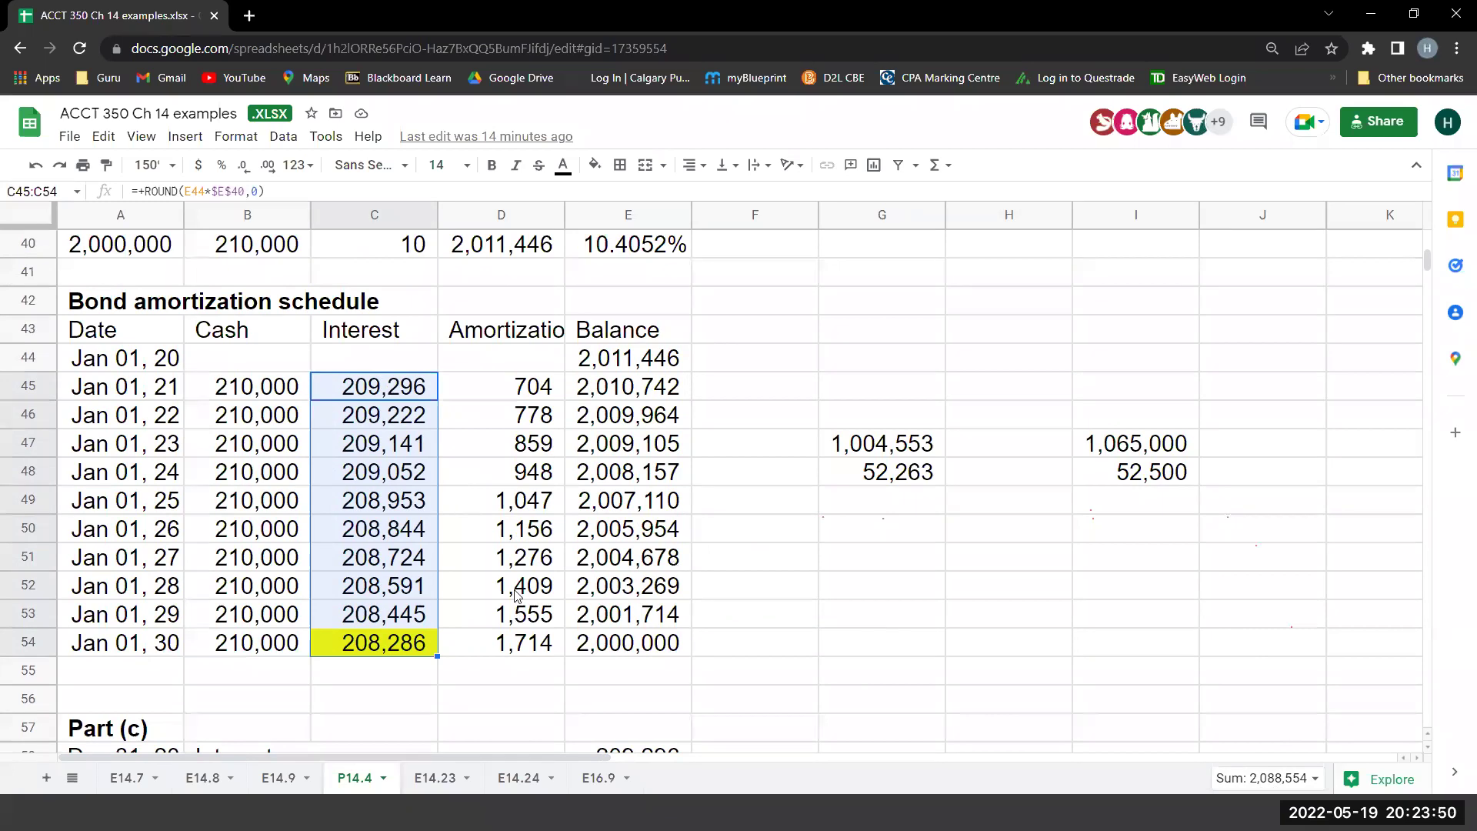
Underline the last Interest amount in C54 and total C45:C54 with a SUM formula in C55.
left_click(383, 645)
key("ctrl+u")
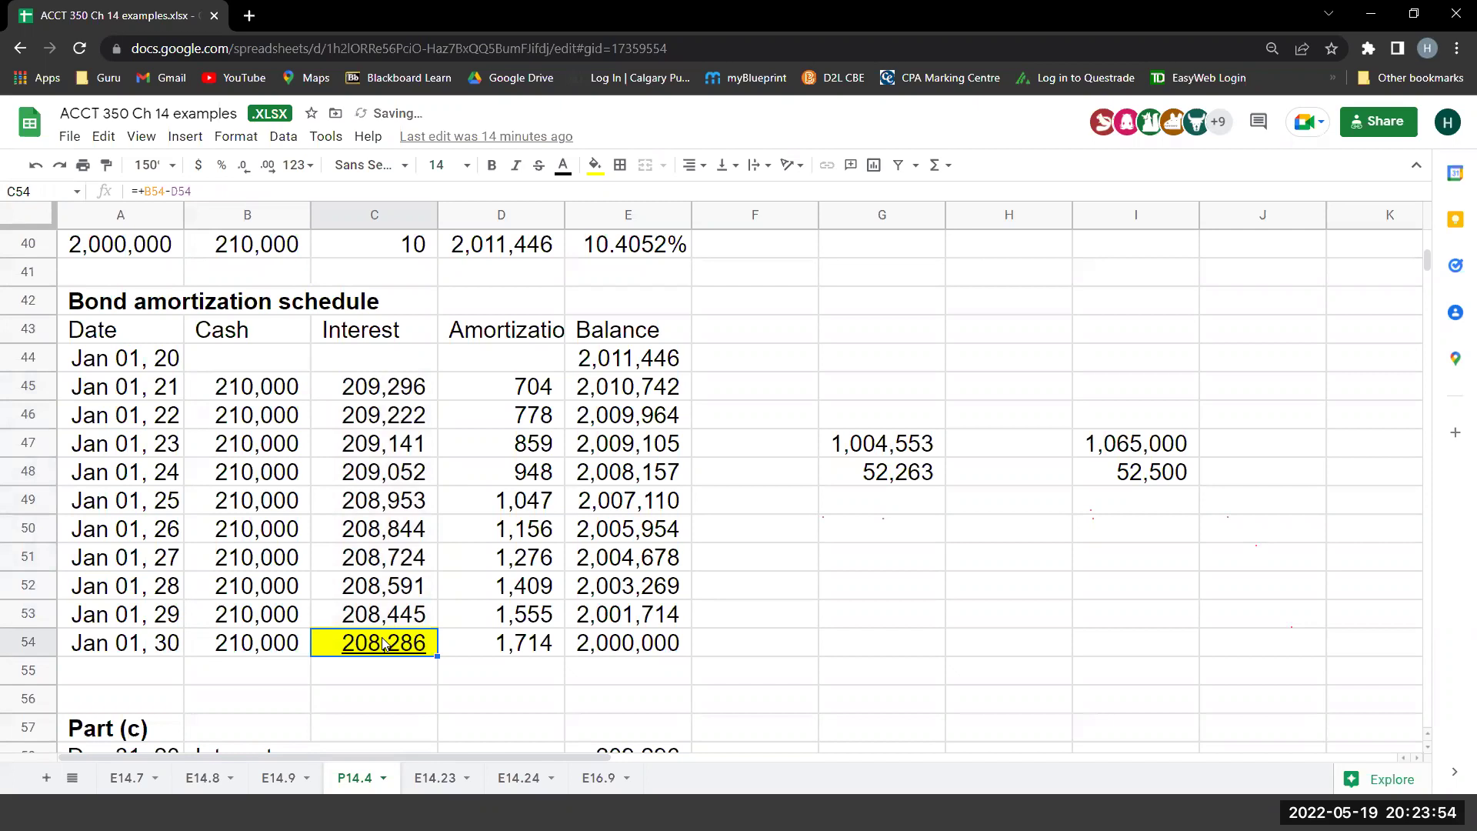
key("Down")
type("+sum(")
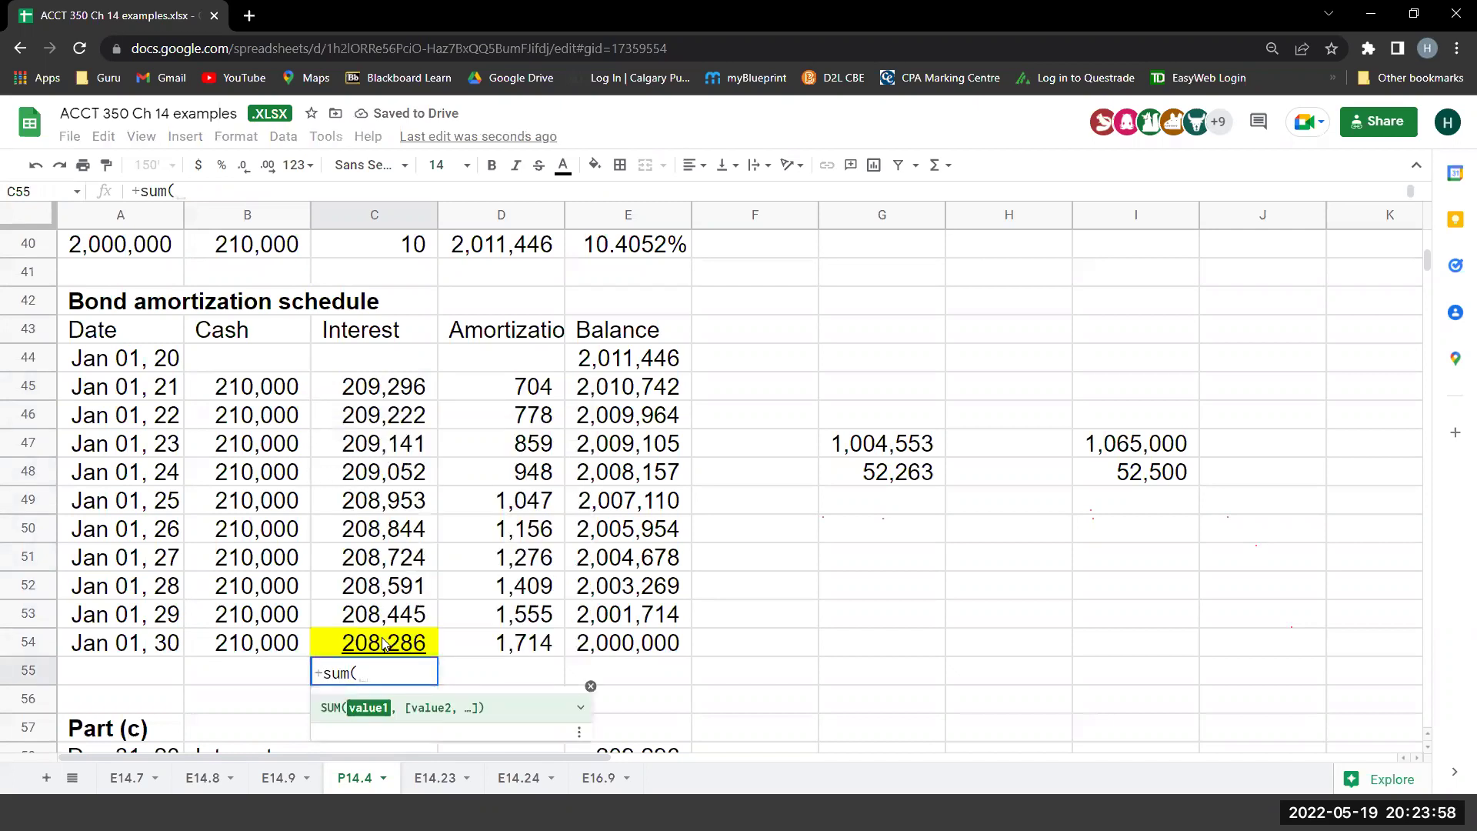
key("Up")
key("ctrl+shift+Up")
type(")")
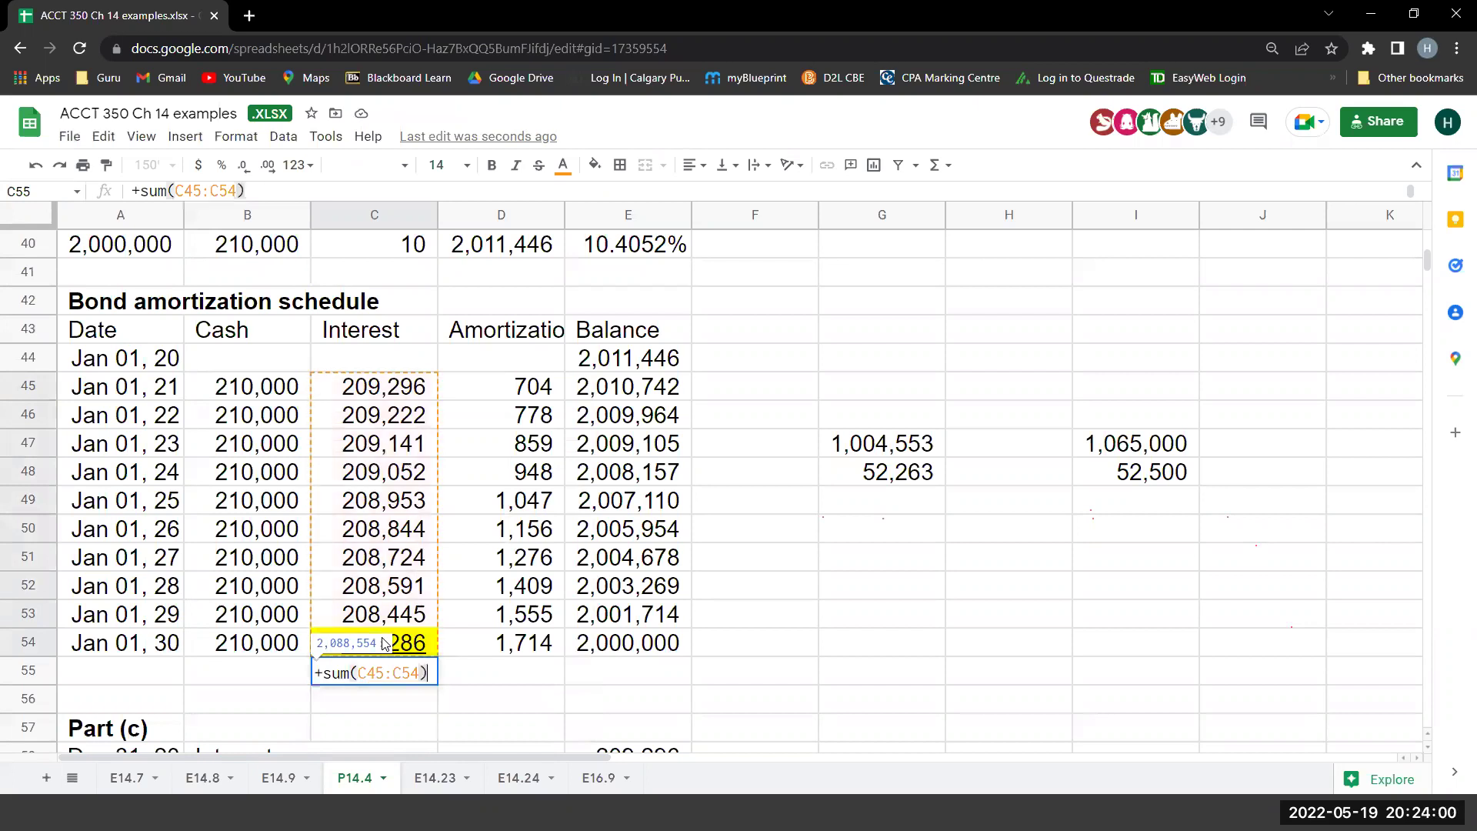
key("Return")
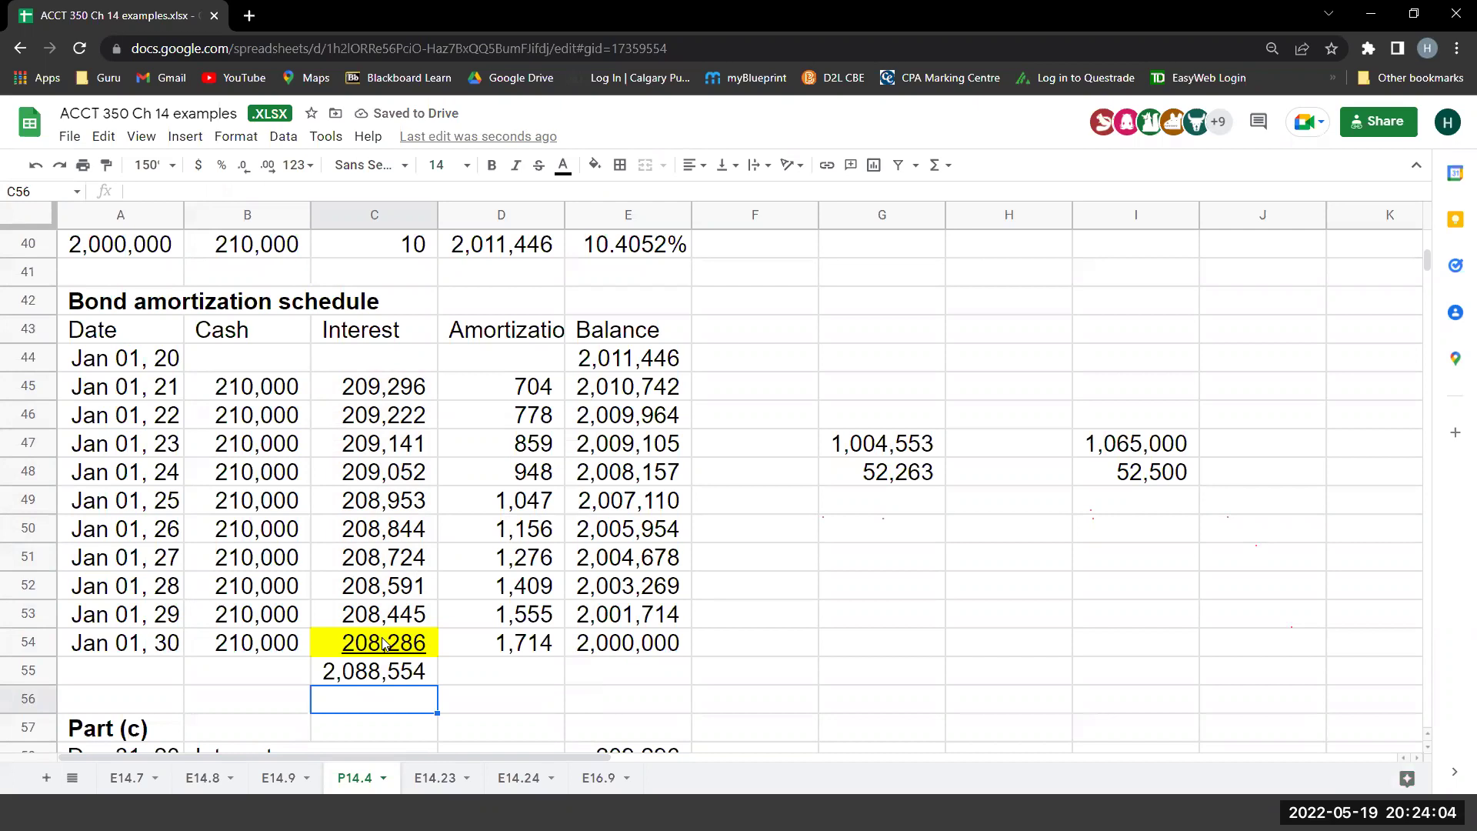
Underline the last Cash amount in B54 and total B45:B54 with a SUM formula in B55.
key("Up")
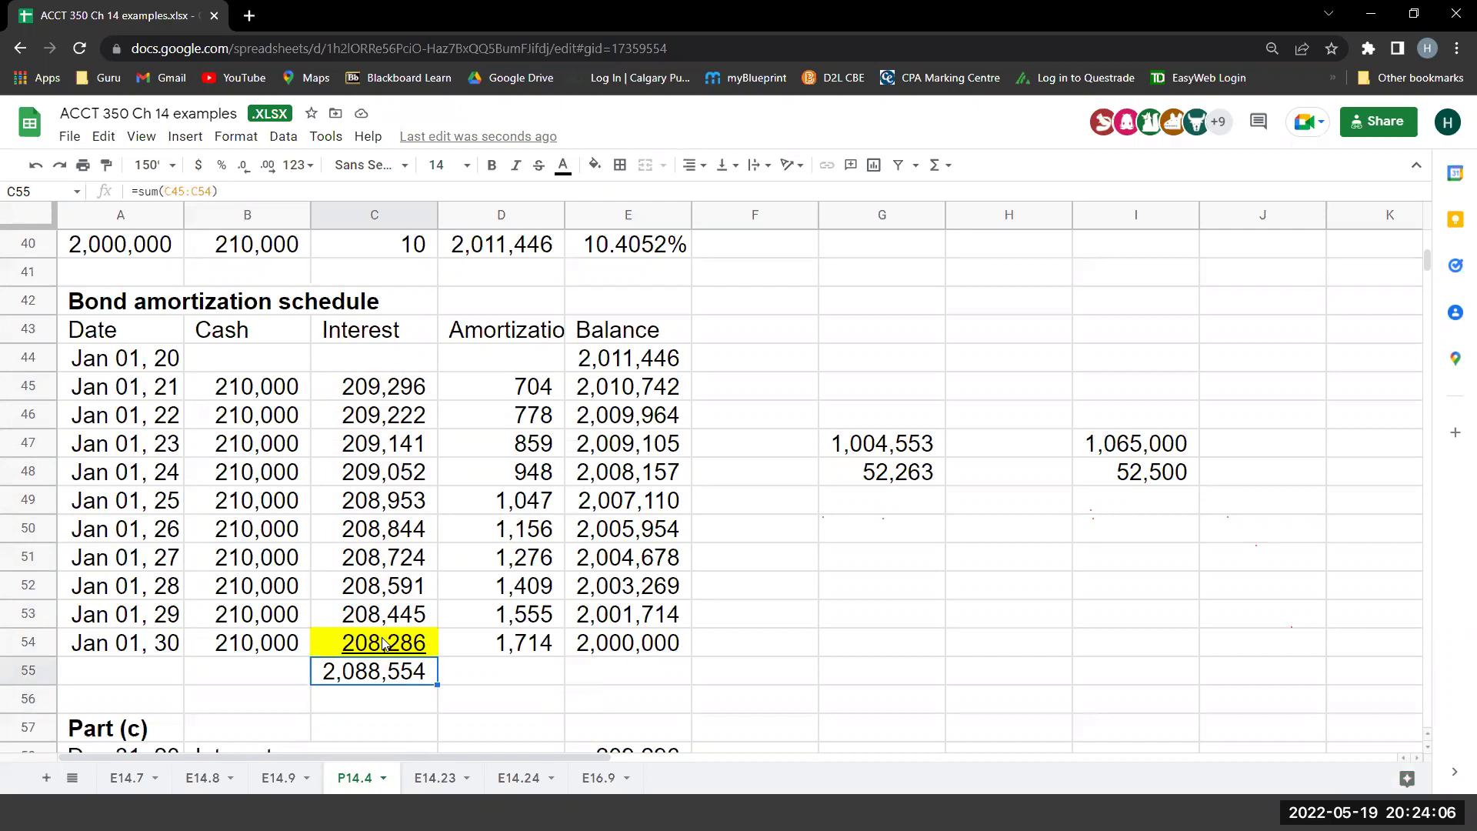
key("Up")
key("Left")
key("ctrl+u")
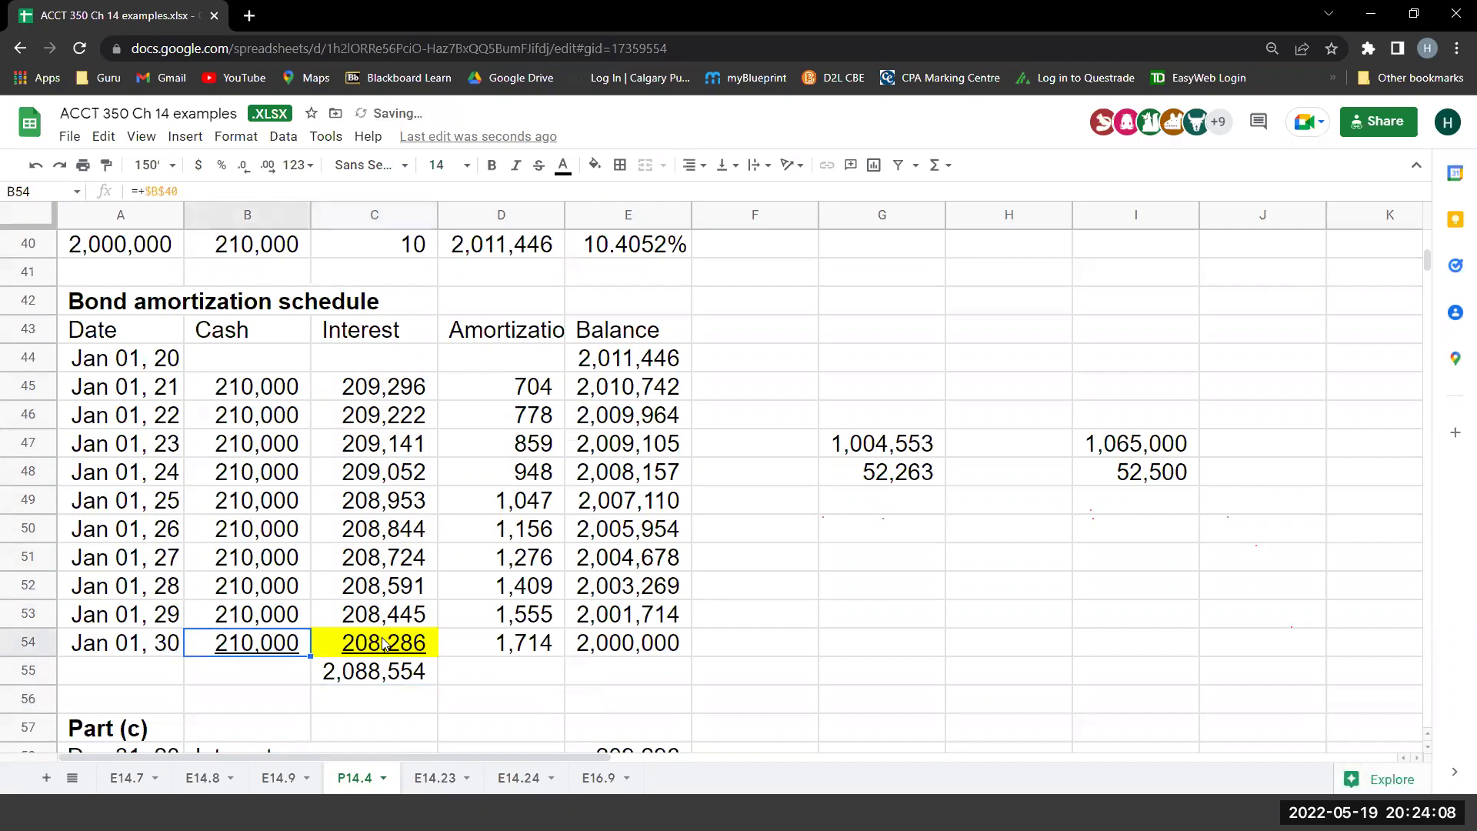
key("Down")
type("+")
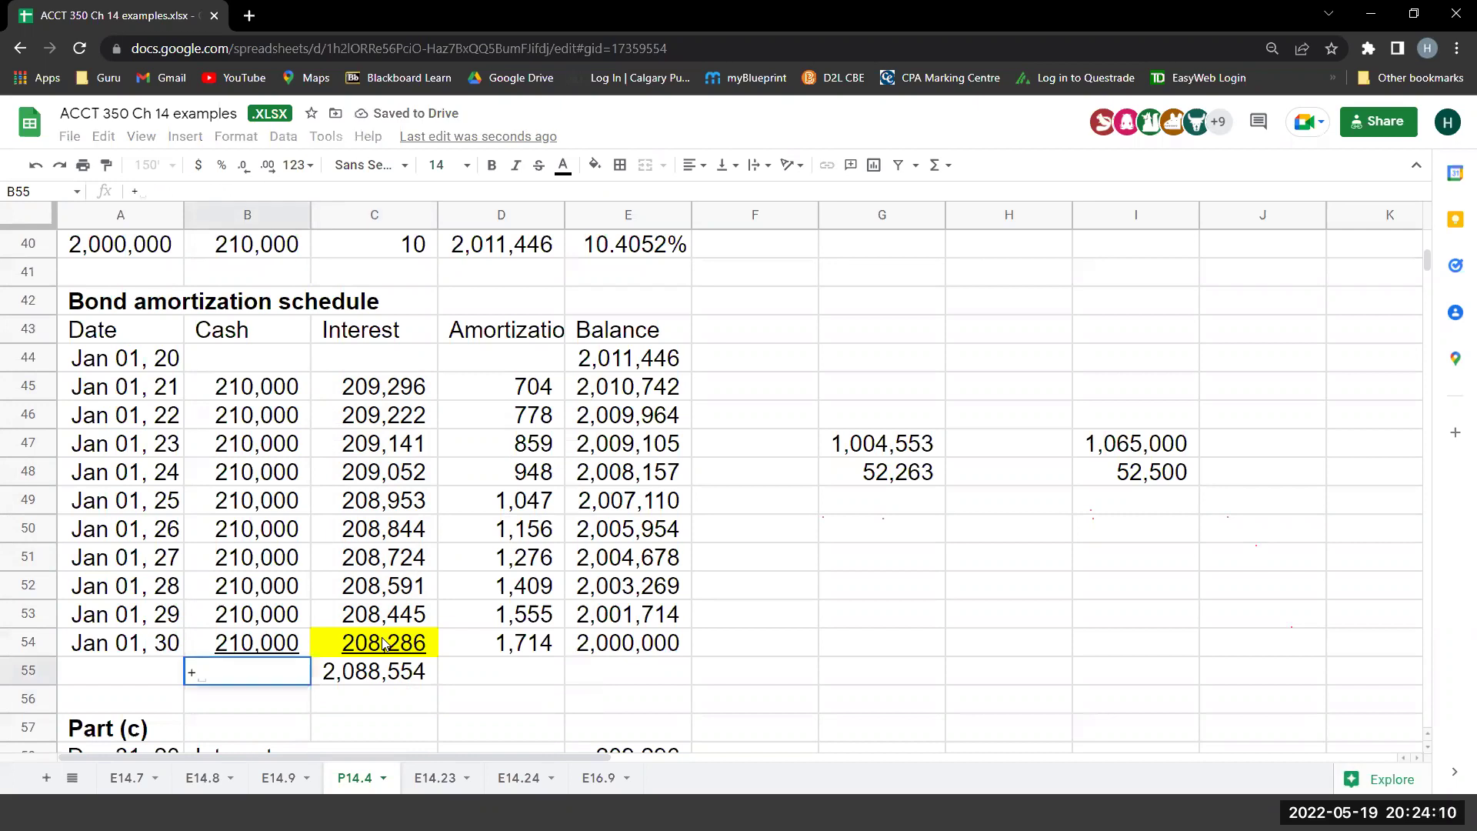
type("sum(")
key("Up")
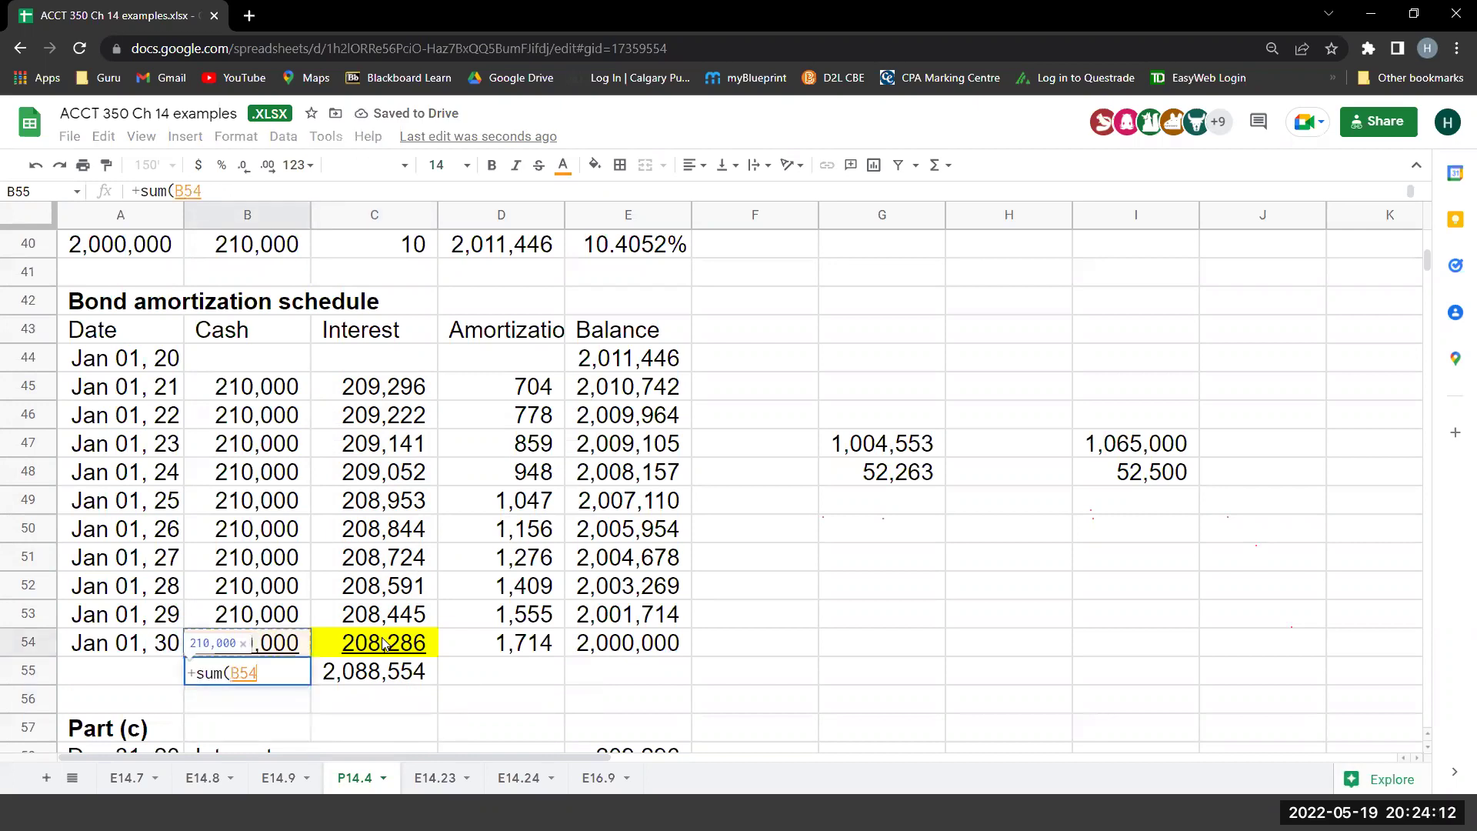
key("ctrl+shift+Up")
type(")")
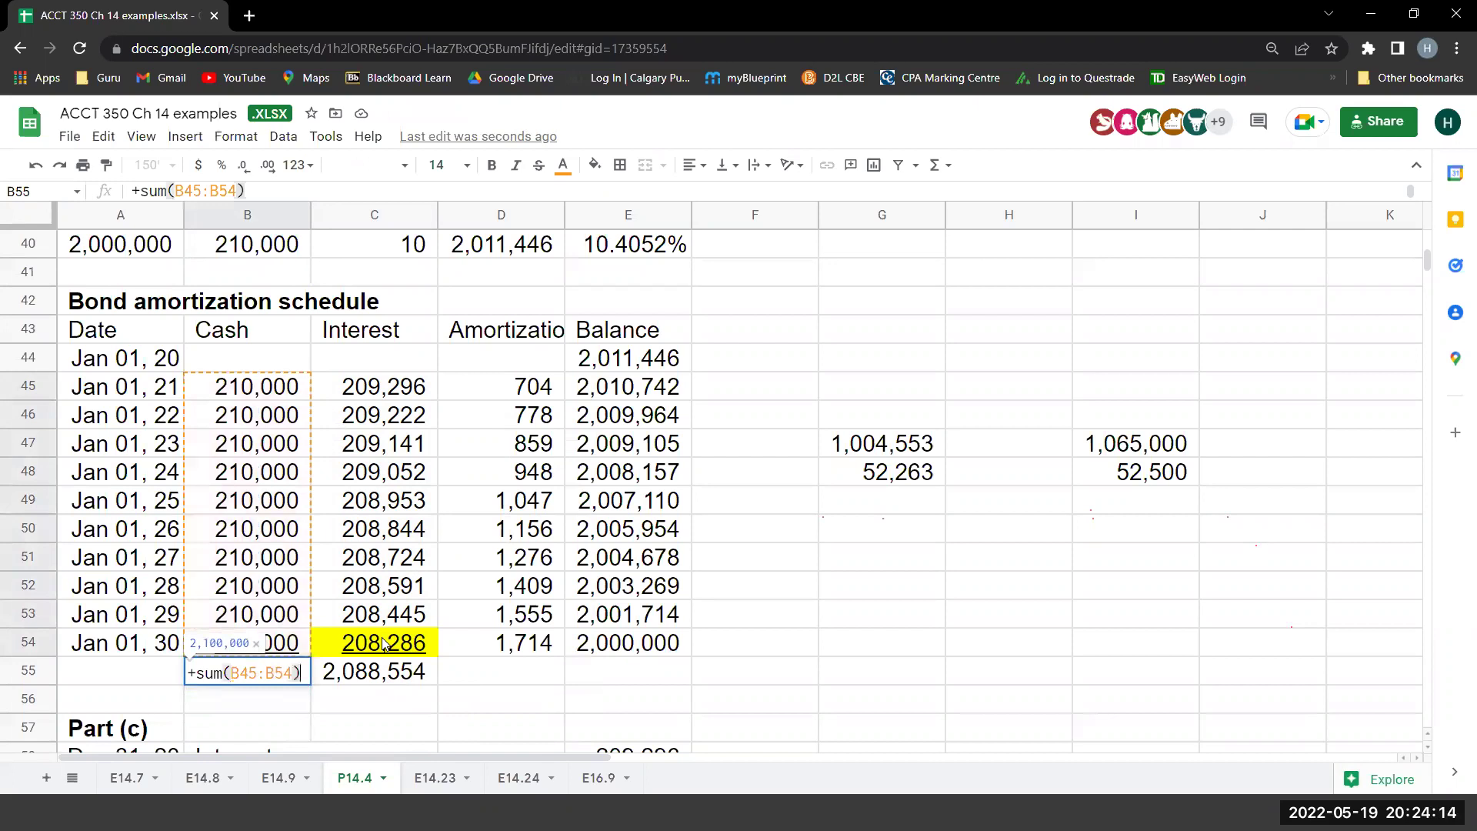
key("Return")
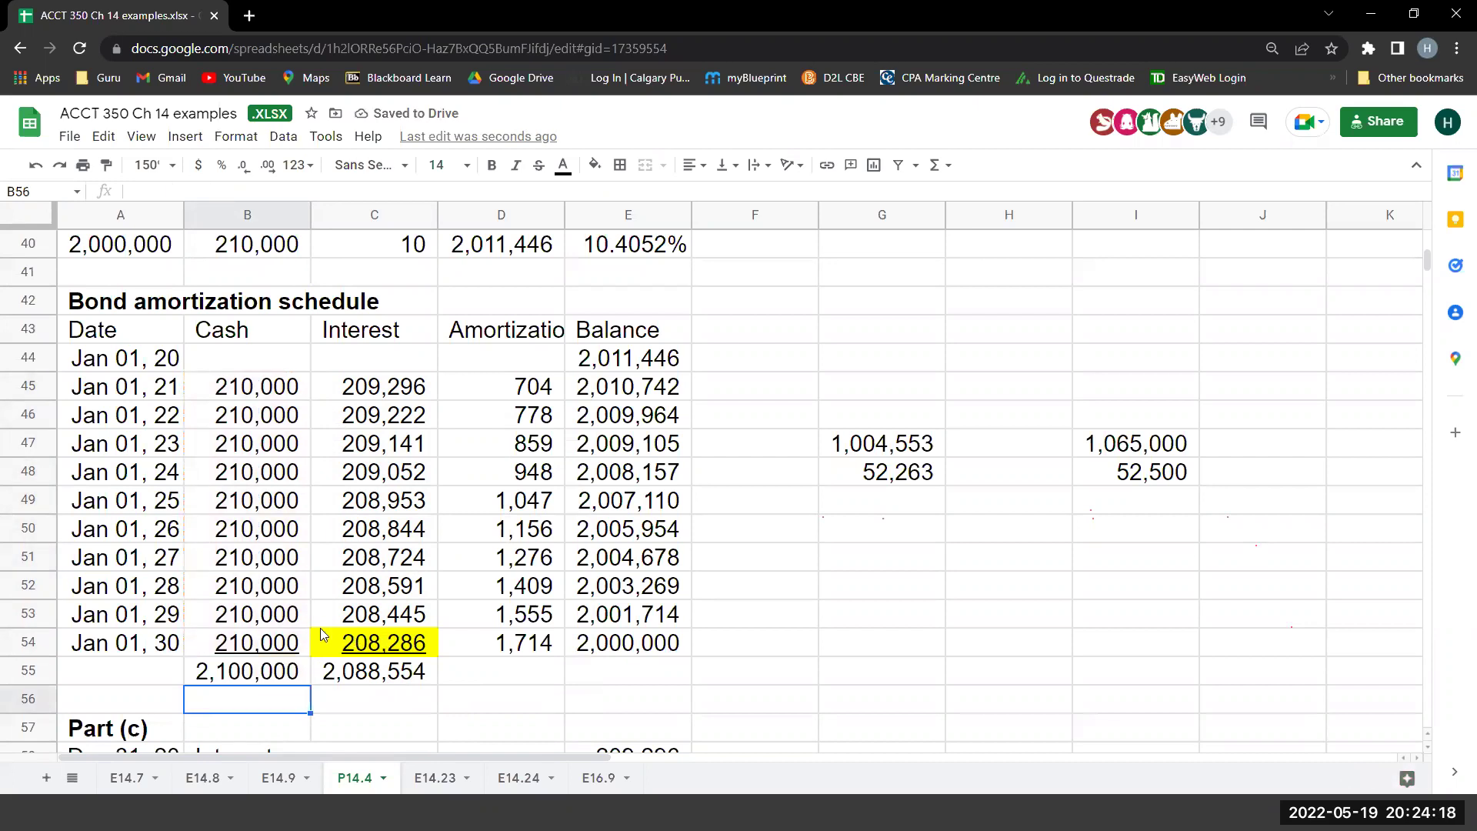
left_click(285, 677)
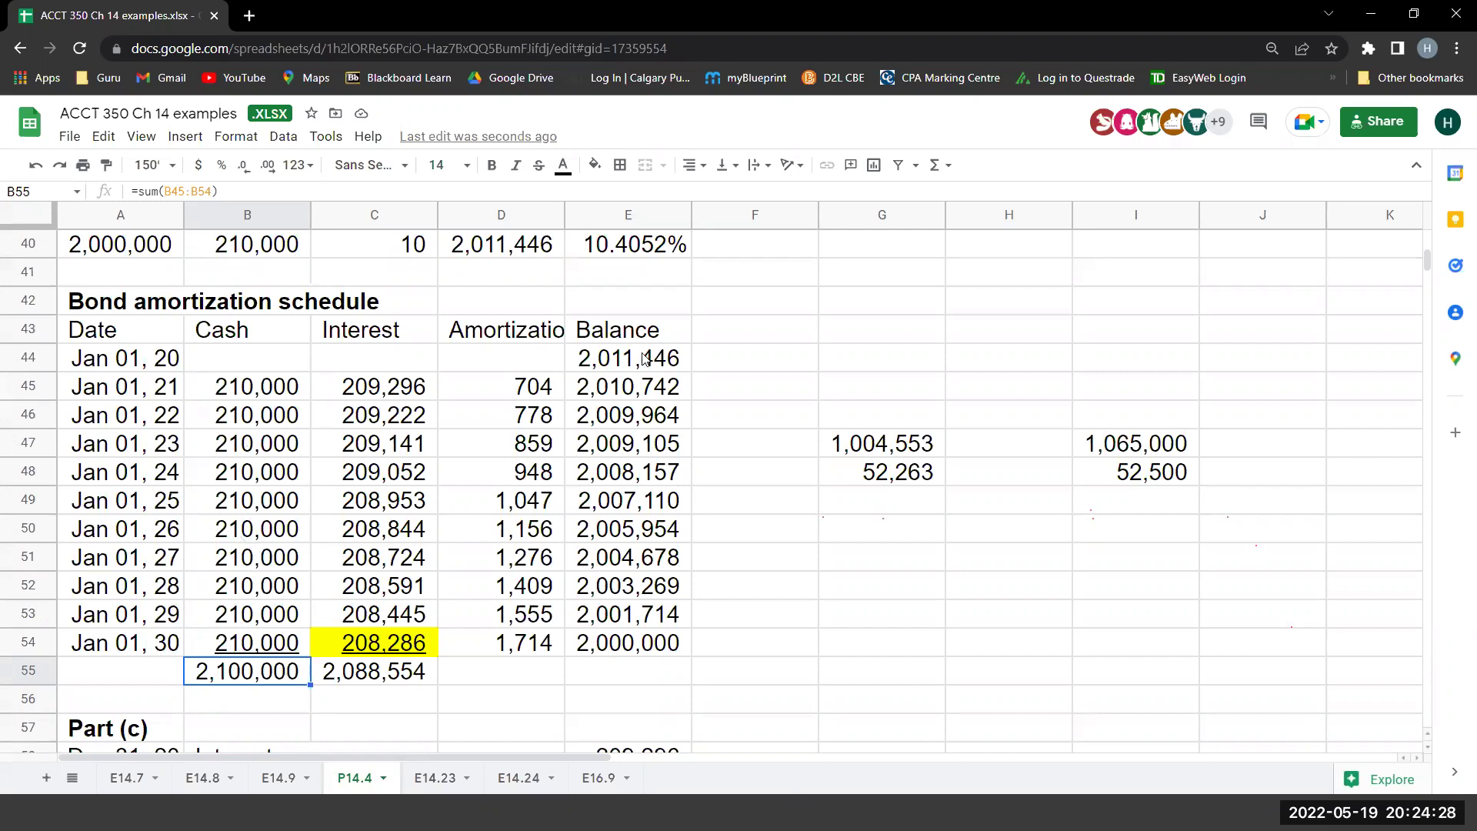
Calculate the bond premium in F44 by subtracting the face value in A40 from the opening balance in E44.
key("ctrl+z")
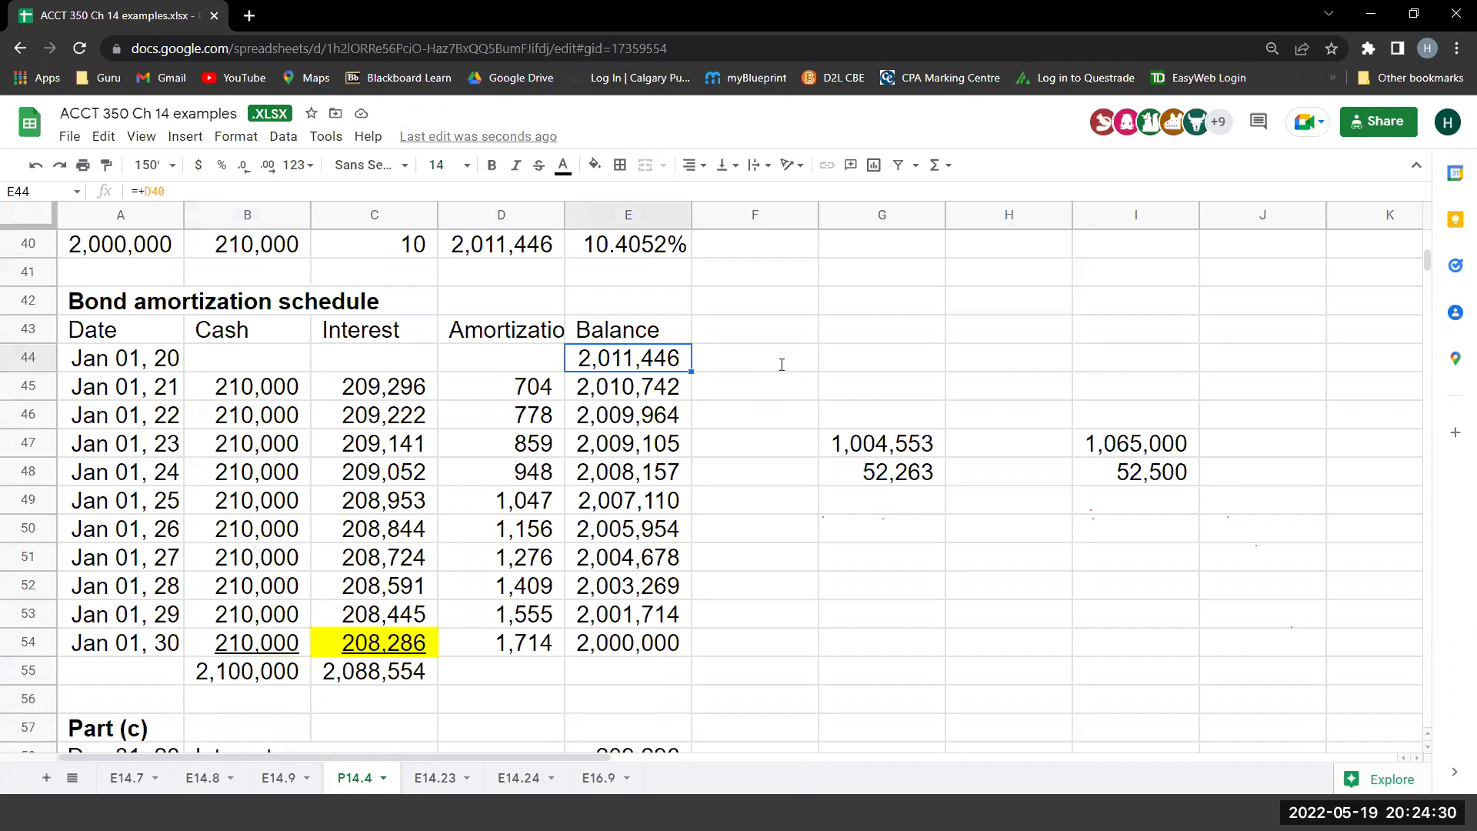
left_click(781, 365)
type("+")
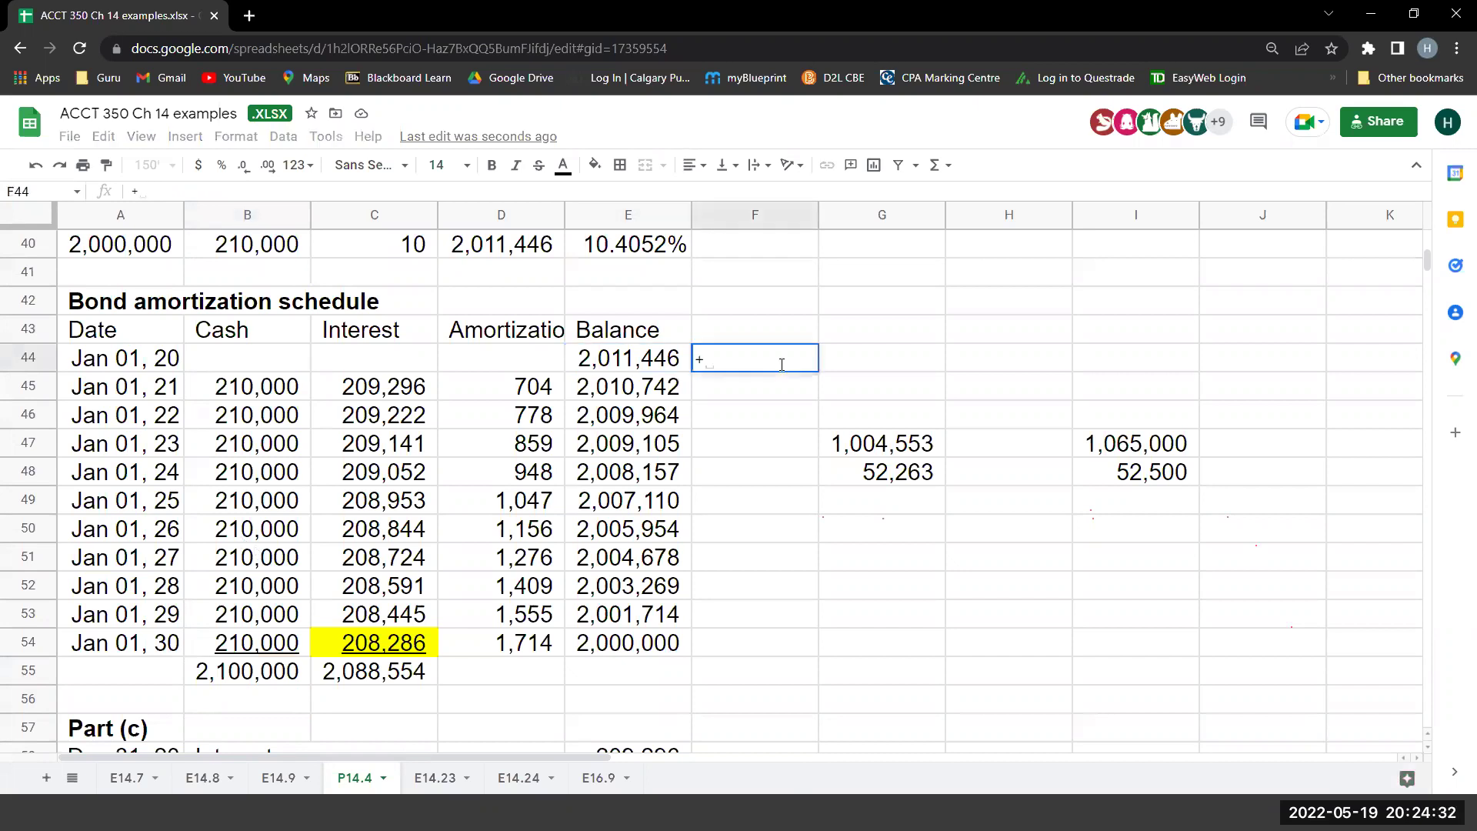
key("Left")
type("-")
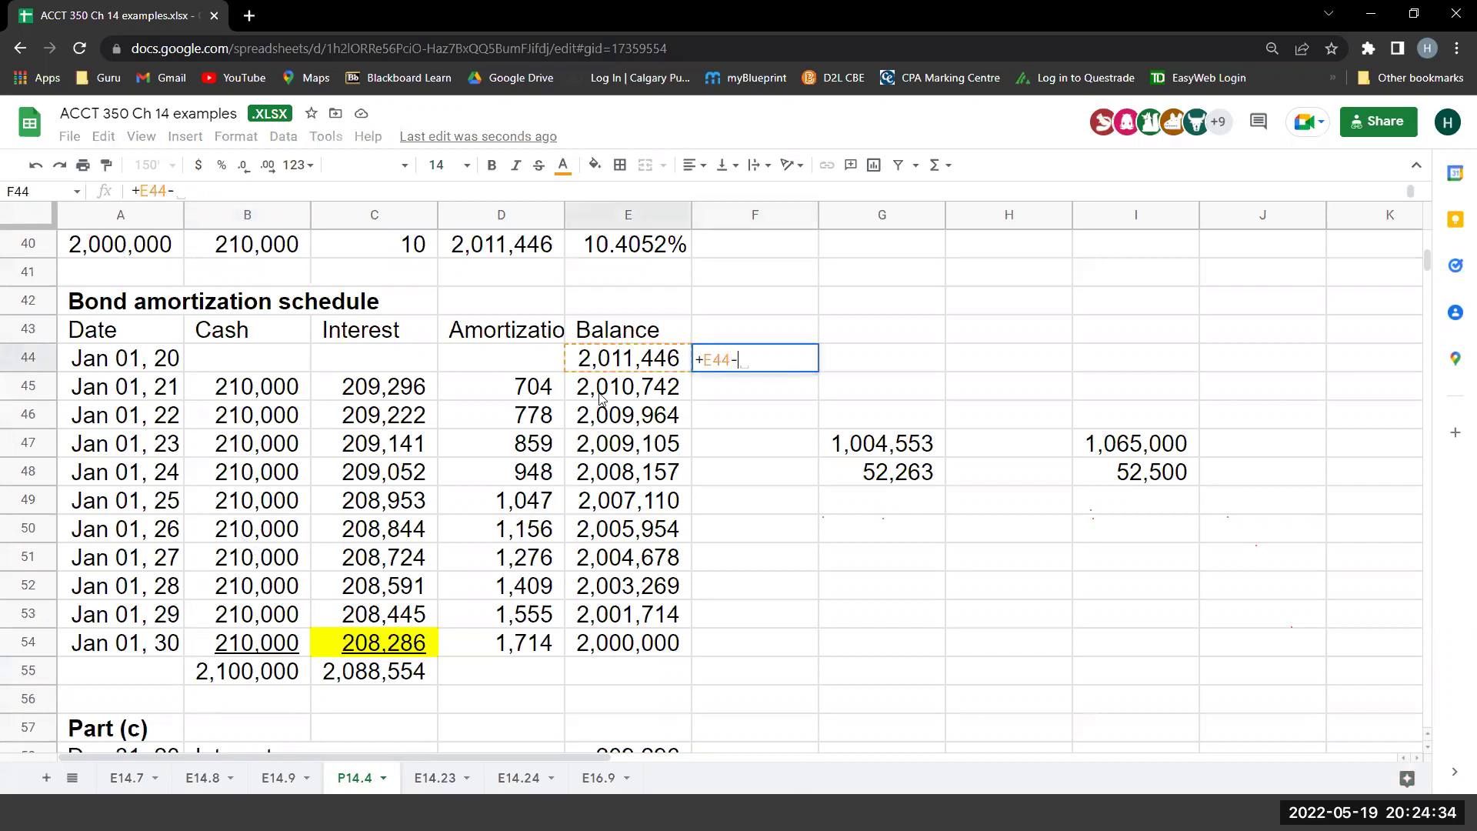
key("Up")
key("Up")
key("Up")
key("Up")
key("Left")
key("Left")
key("Left")
key("Left")
key("Left")
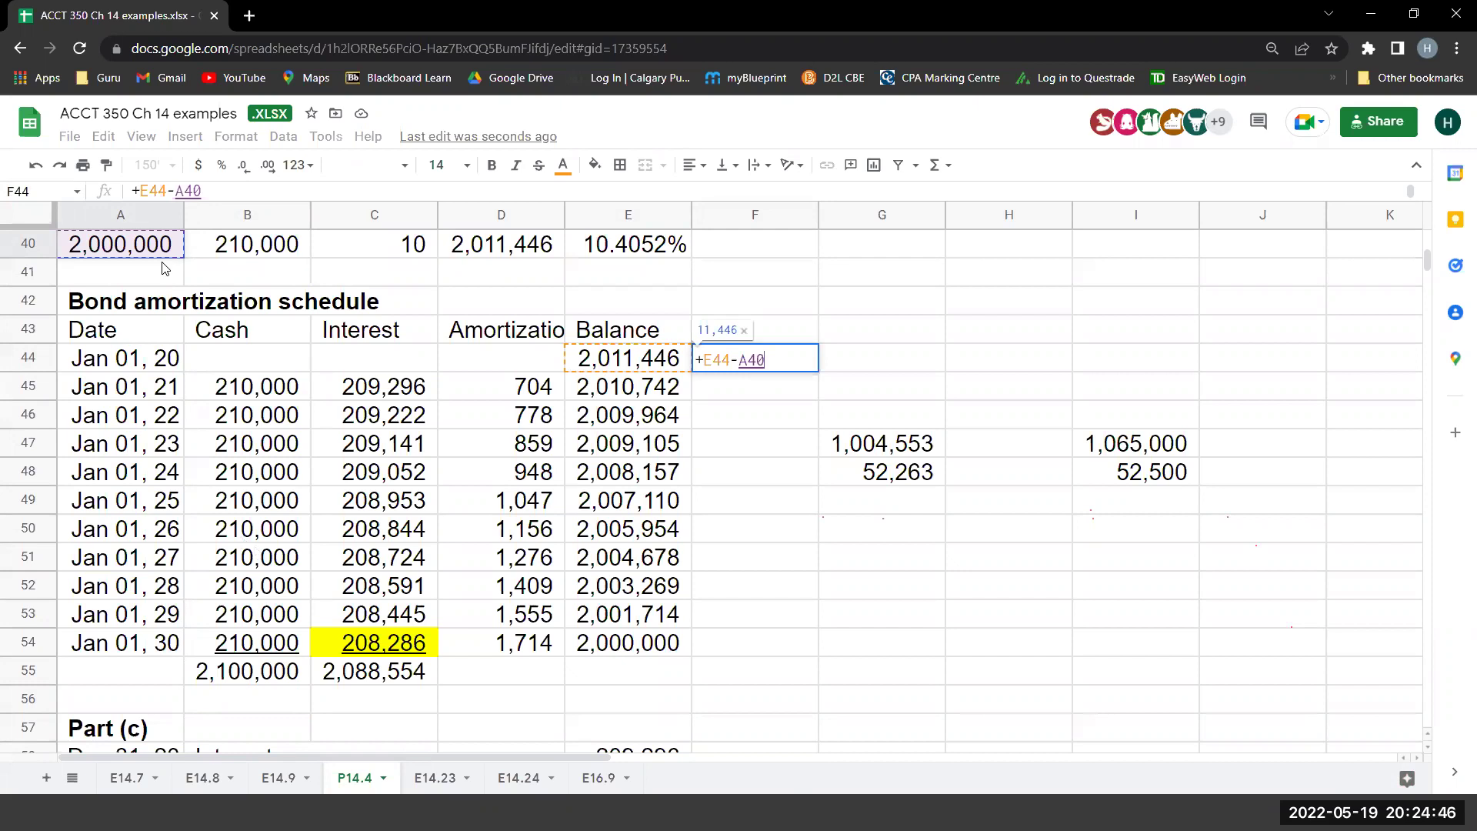
key("Return")
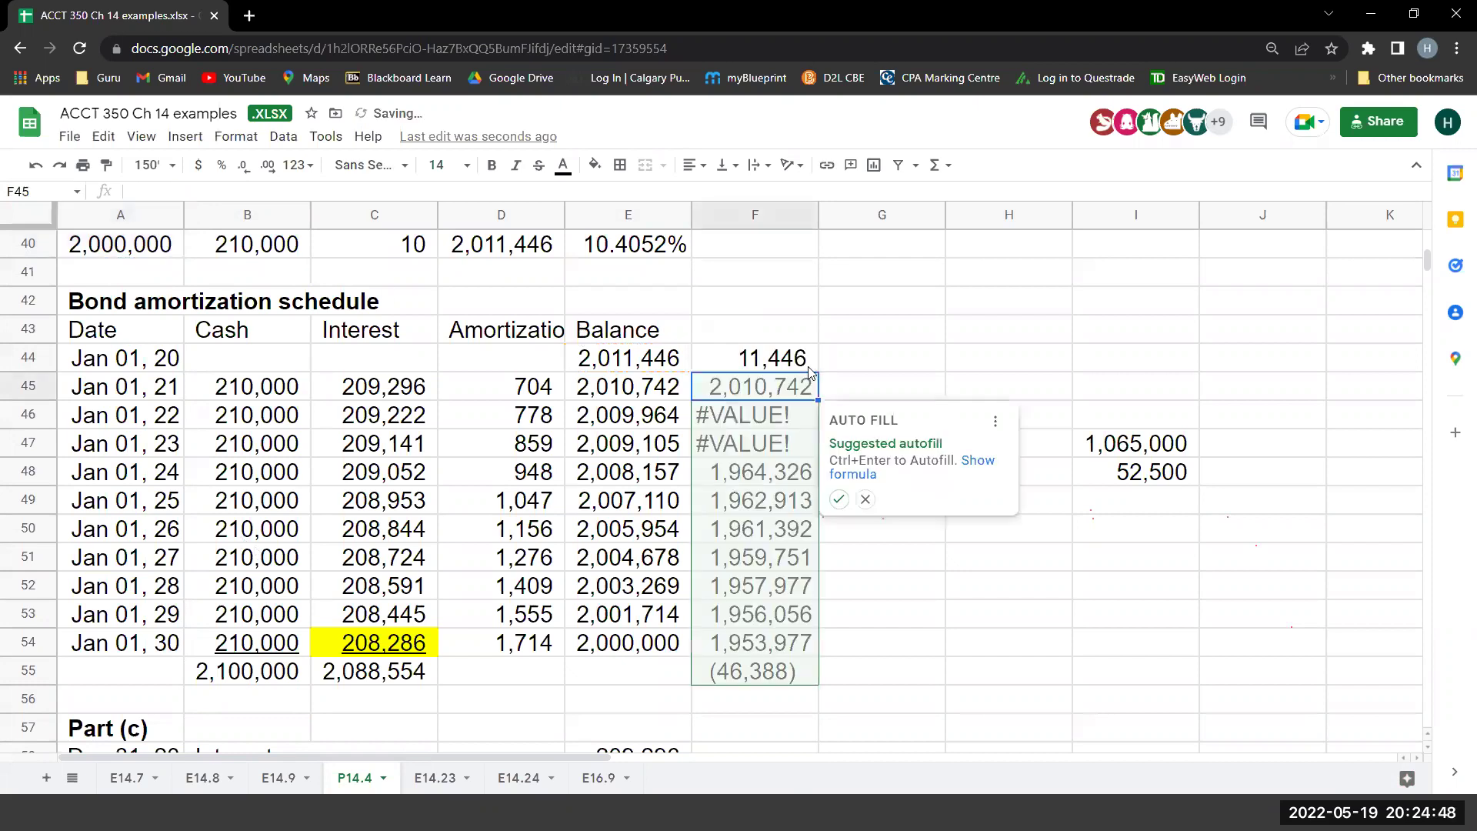
left_click(809, 370)
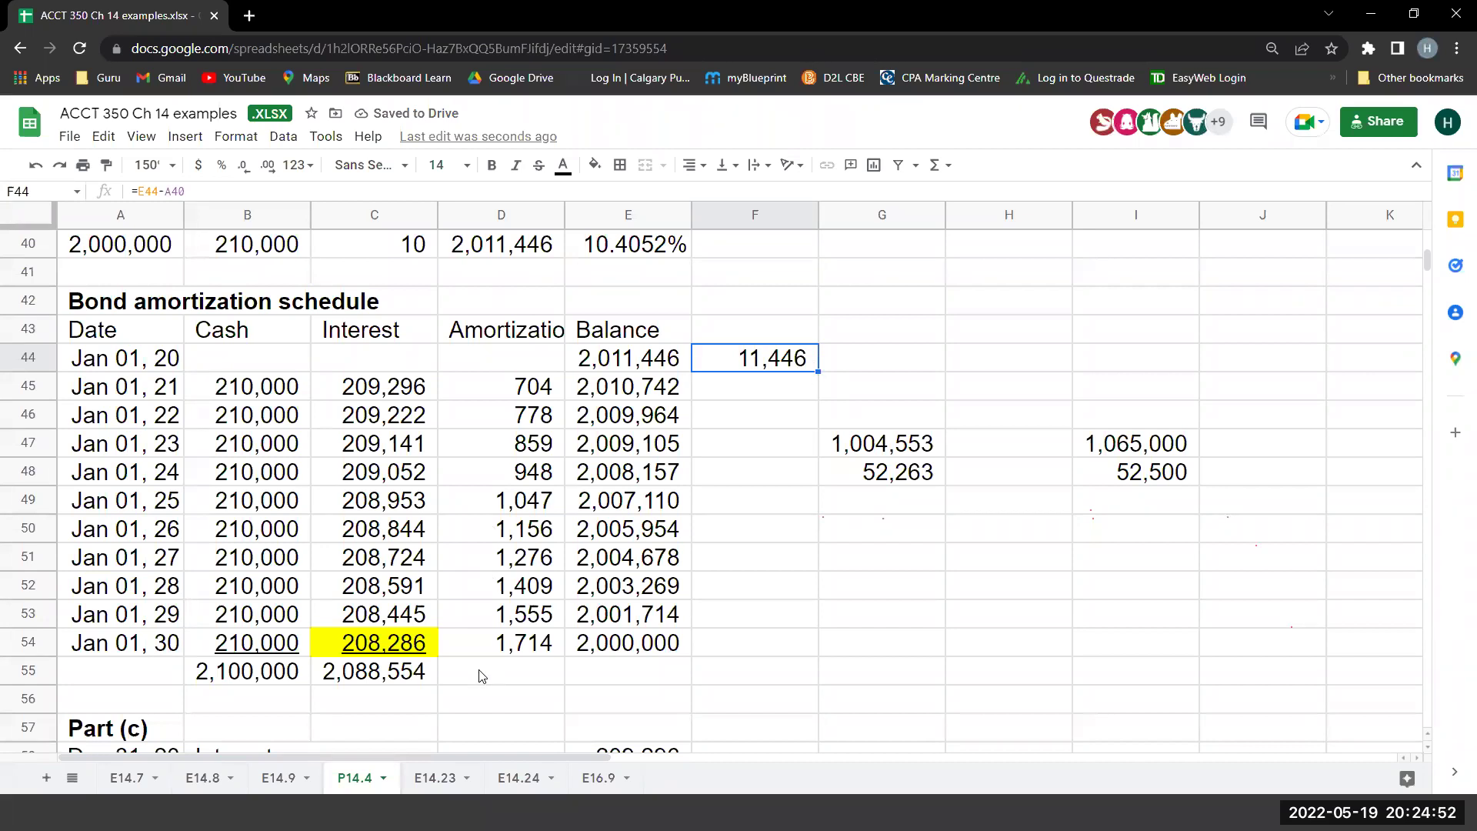
Calculate total cash minus total interest in F55 as B55-C55 and compare it with the premium in F44.
left_click(754, 681)
type("+")
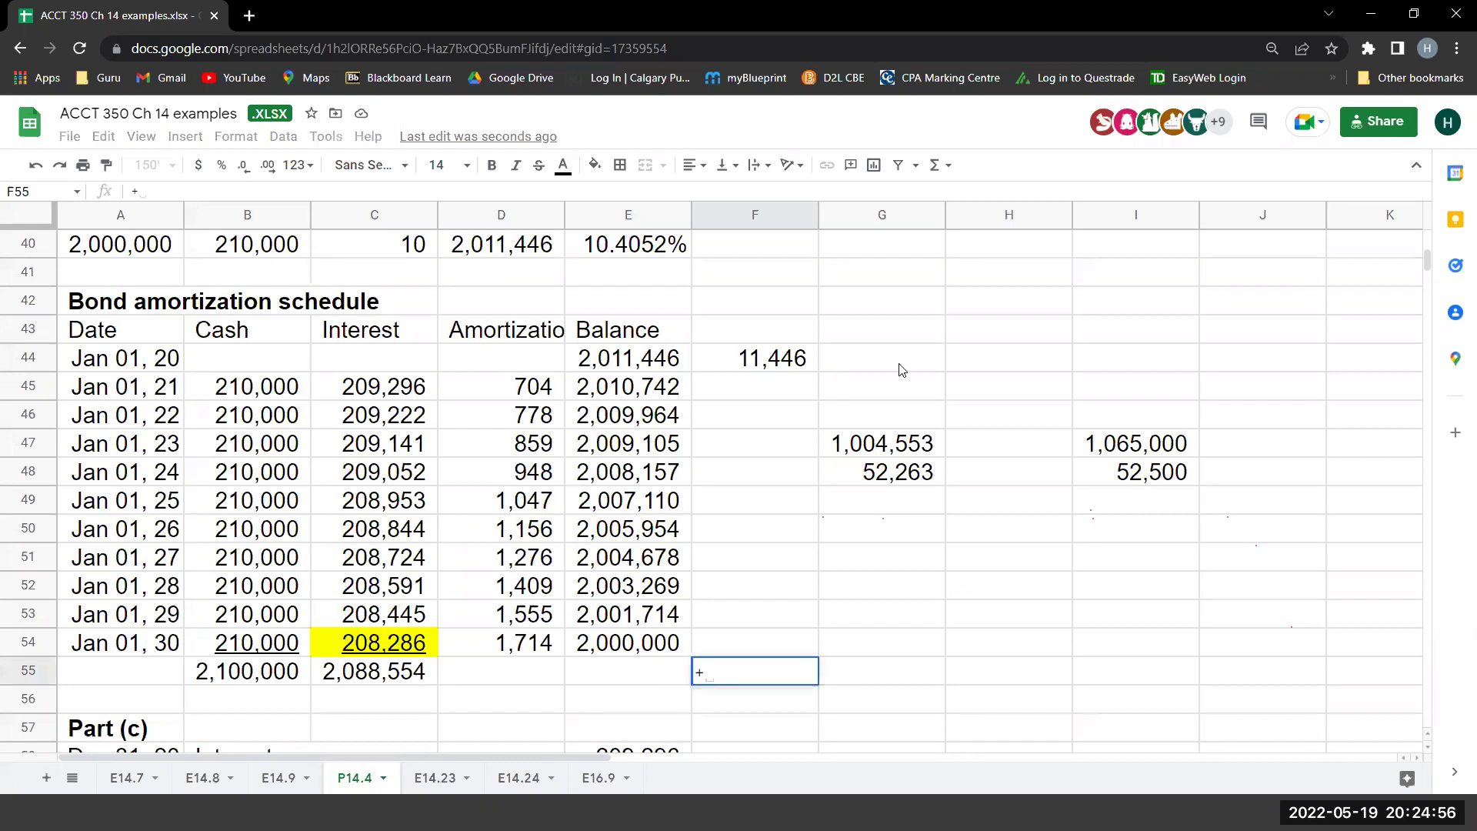
left_click(264, 685)
type("-")
left_click(348, 677)
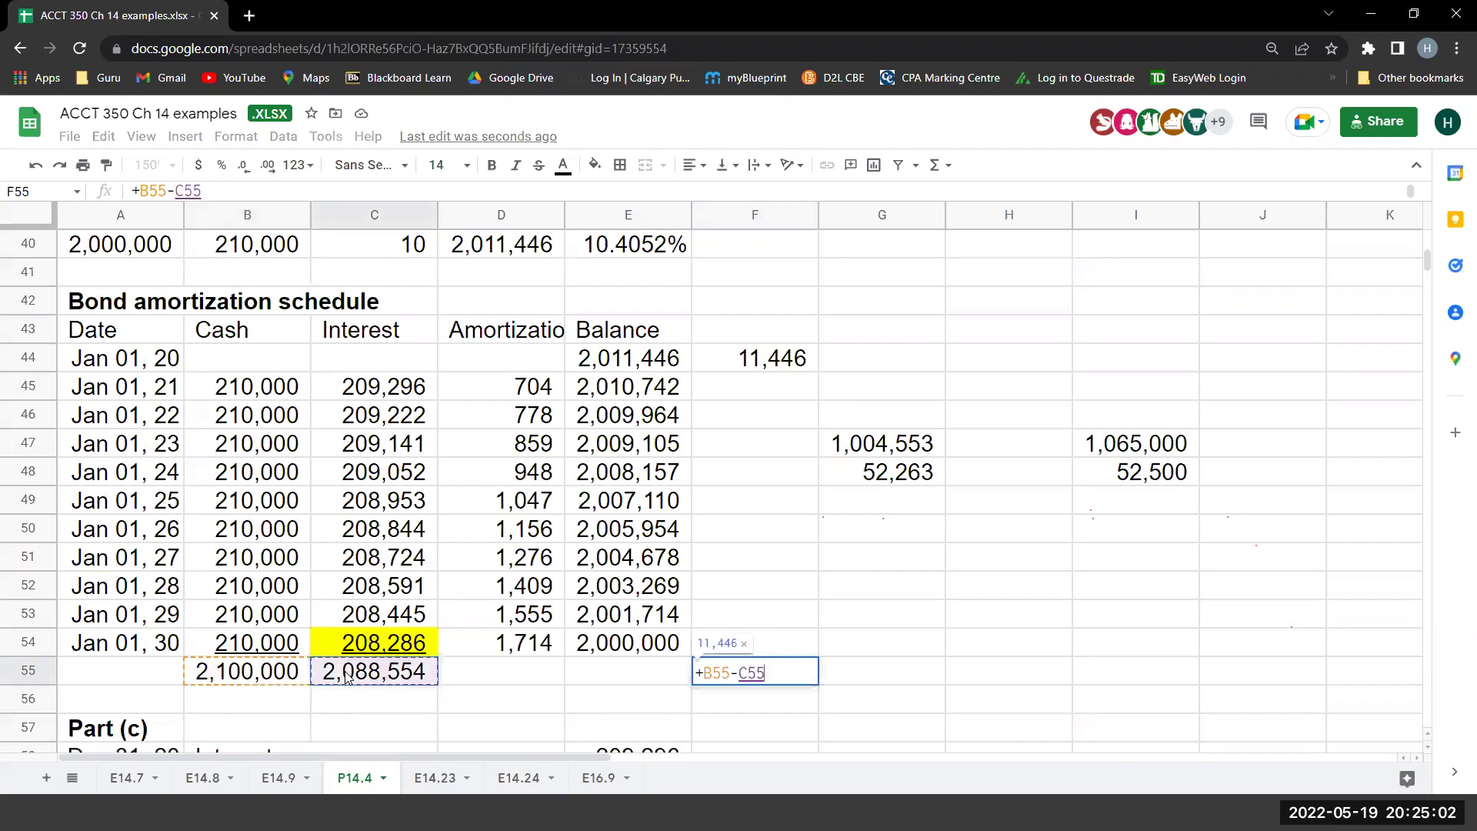
key("Return")
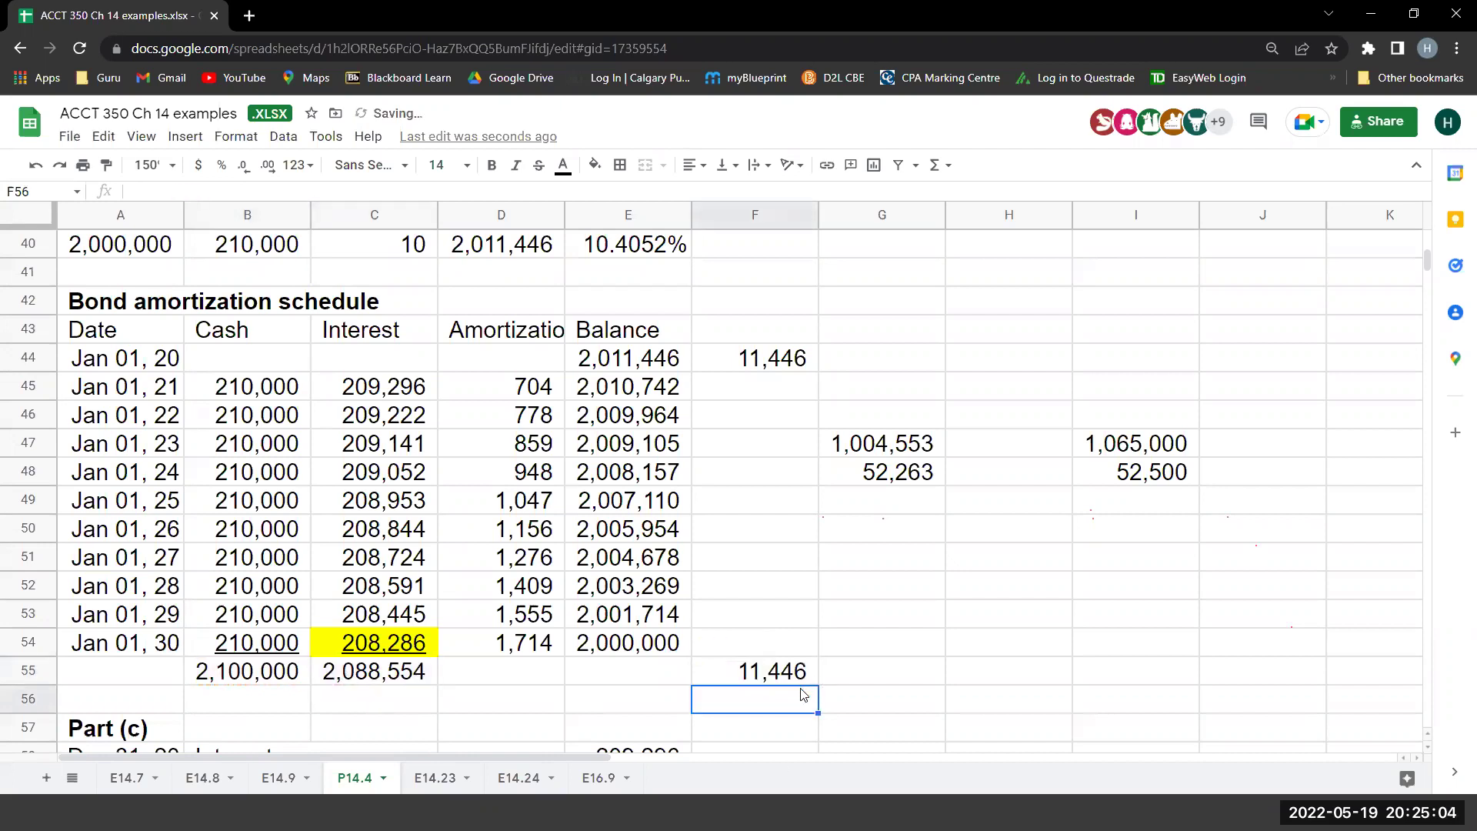
key("Up")
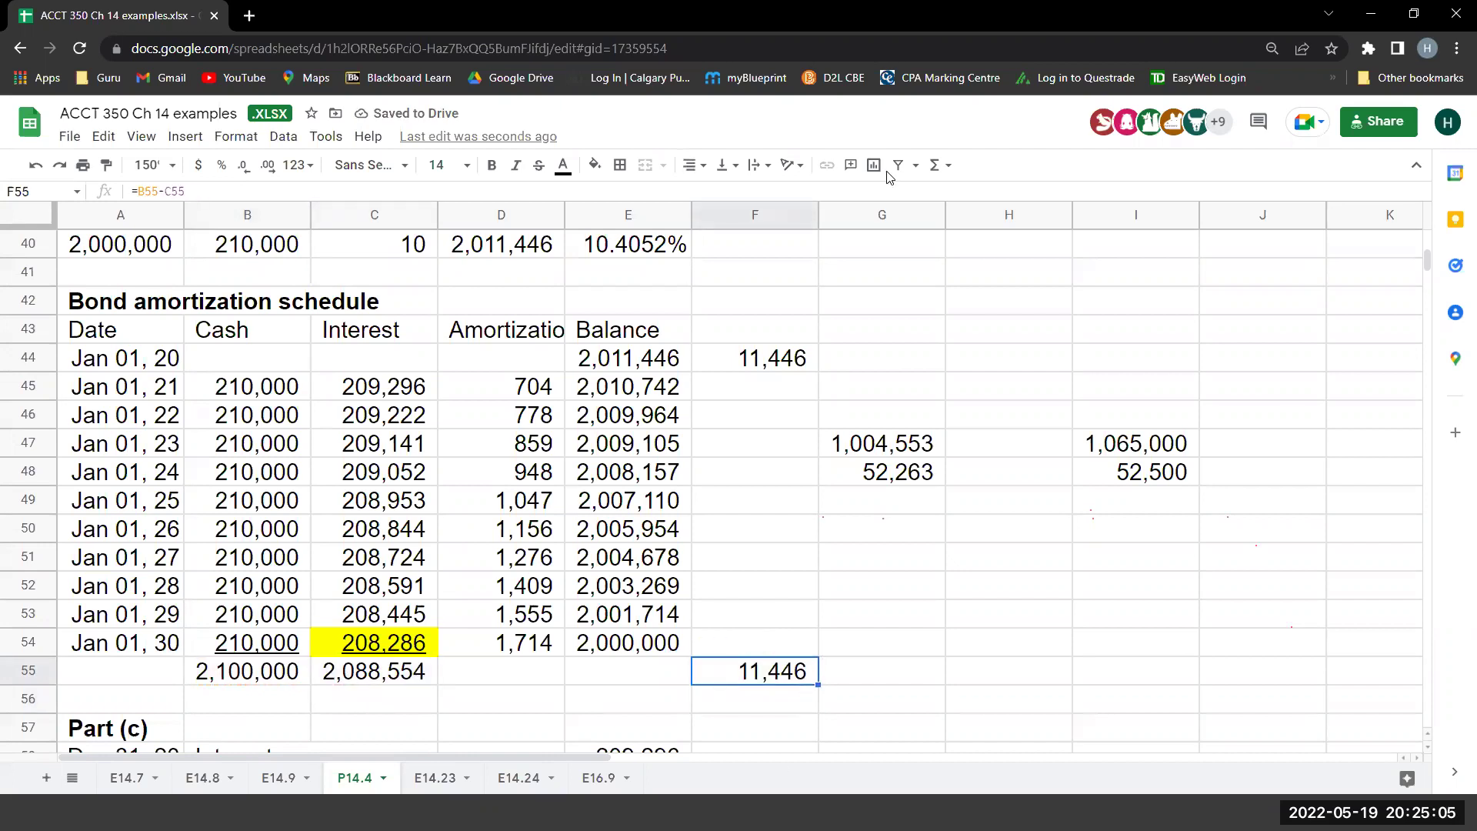
left_click(770, 367)
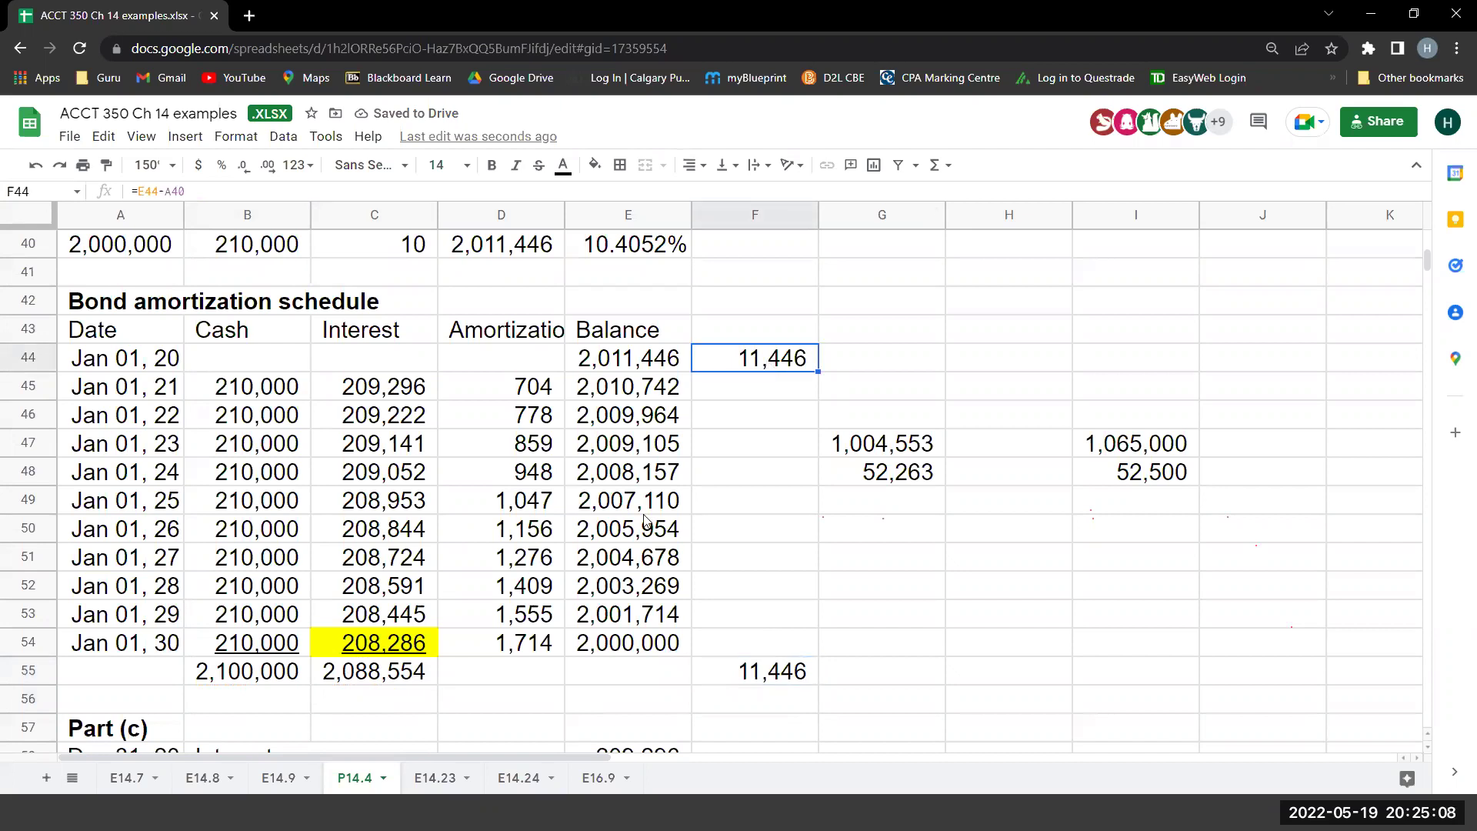
Trace the opening balance in E44 back to the net proceeds calculation, effective interest rate and amortization schedule on P14.4.
left_click(647, 368)
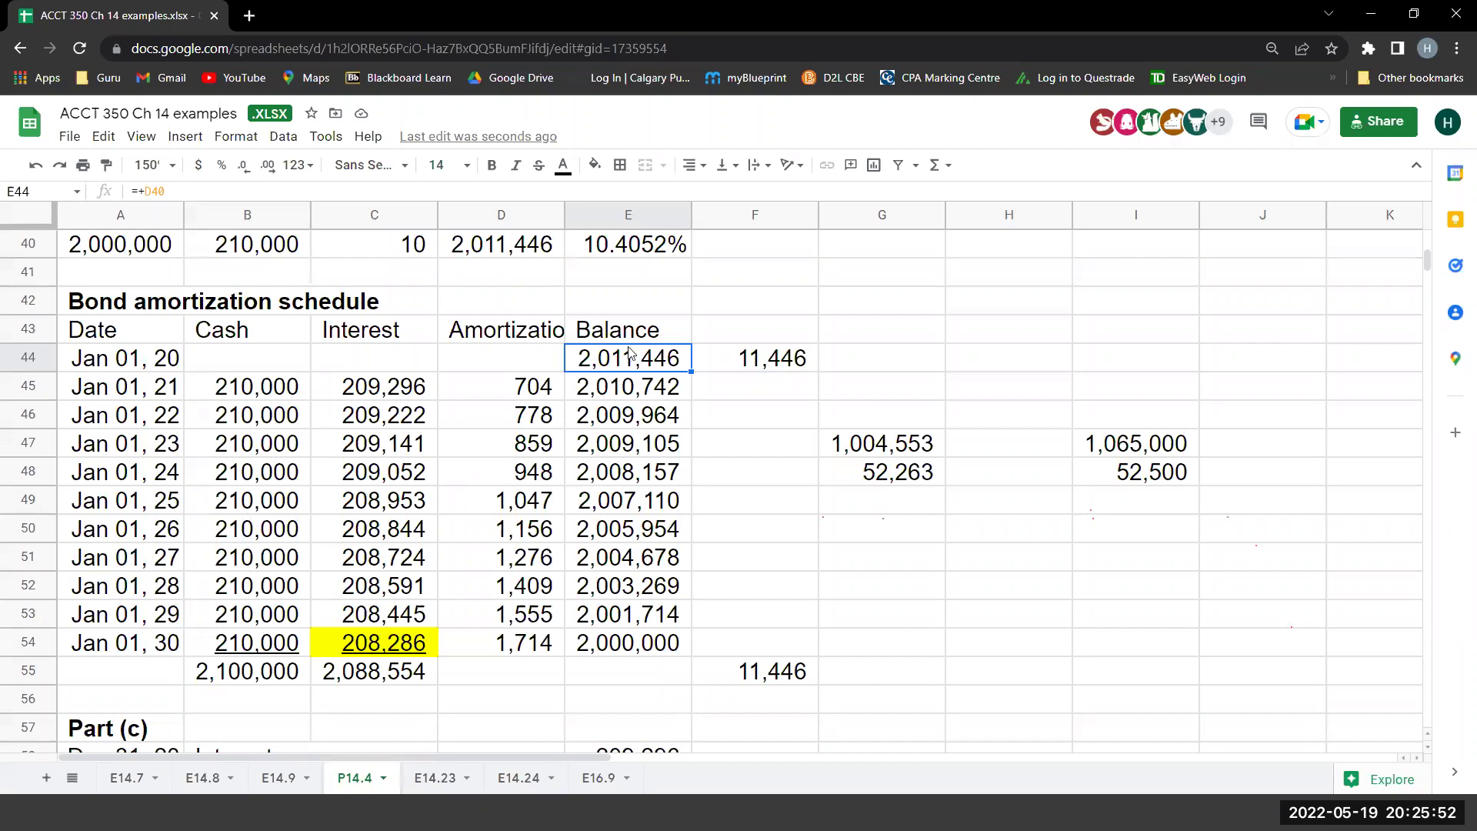
scroll(661, 446, "up", 2)
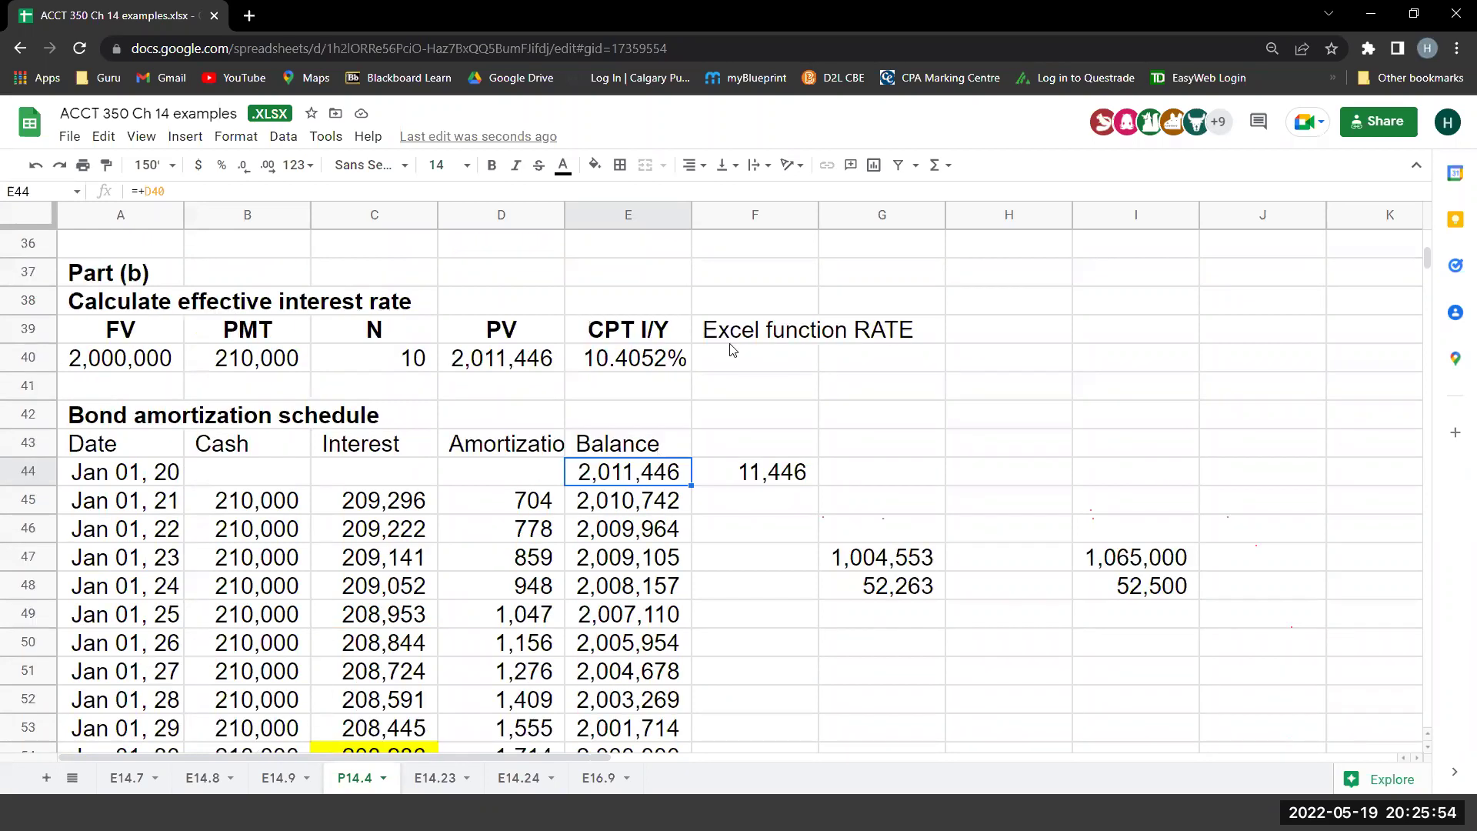
scroll(712, 400, "up", 2)
scroll(665, 337, "up", 2)
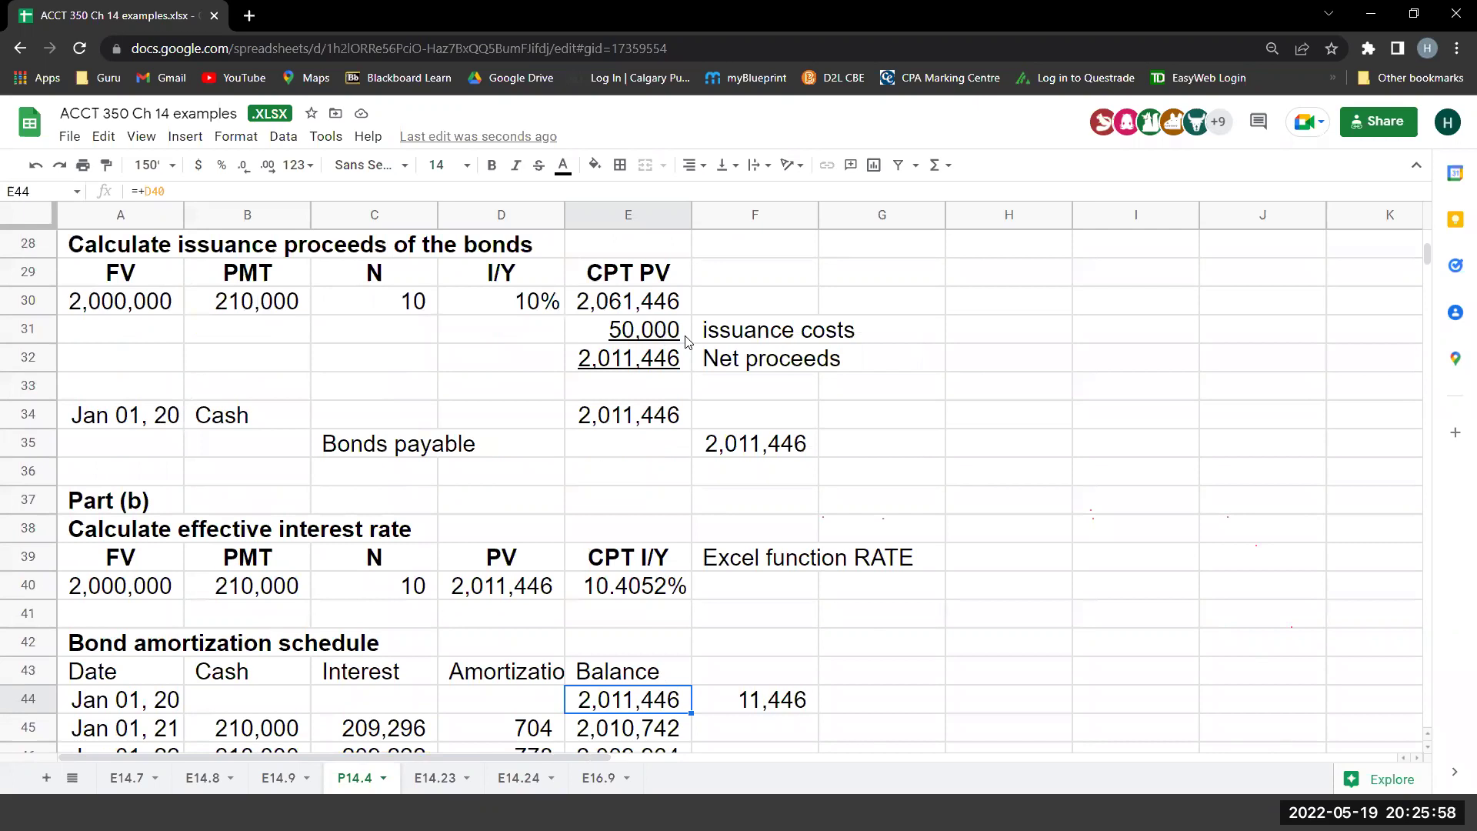
scroll(669, 431, "down", 1)
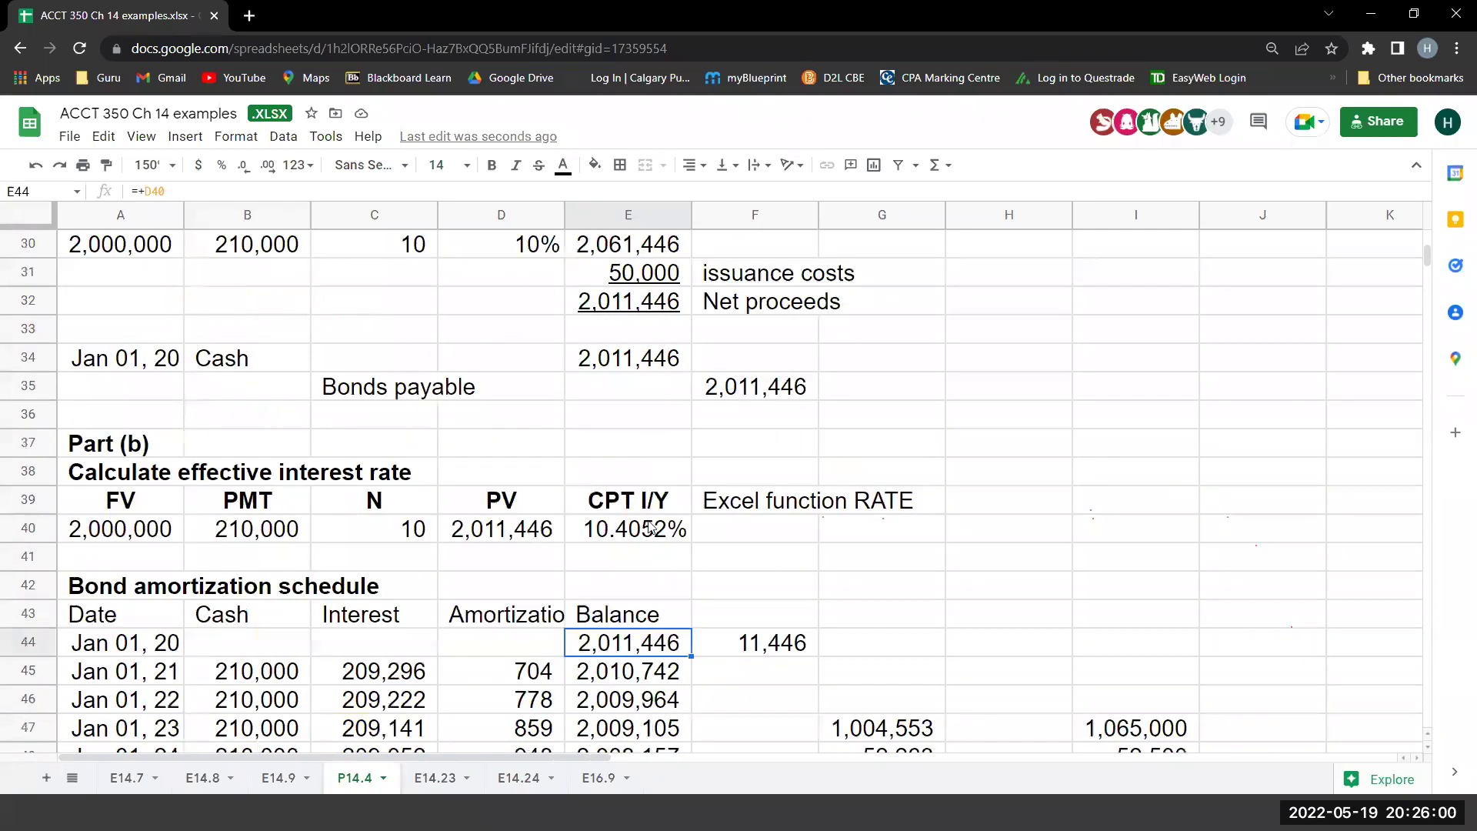
scroll(650, 492, "down", 3)
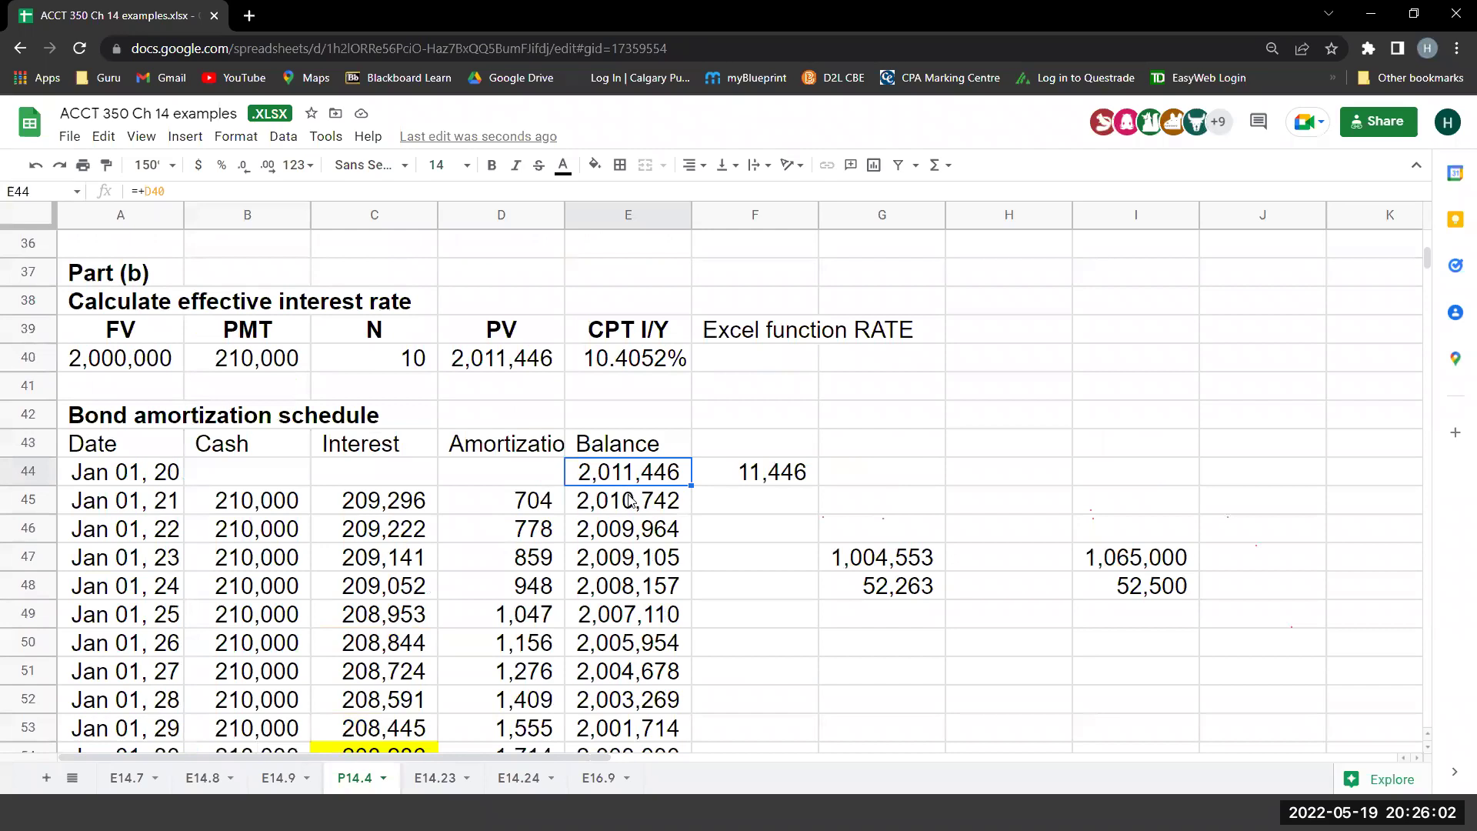
scroll(628, 435, "up", 4)
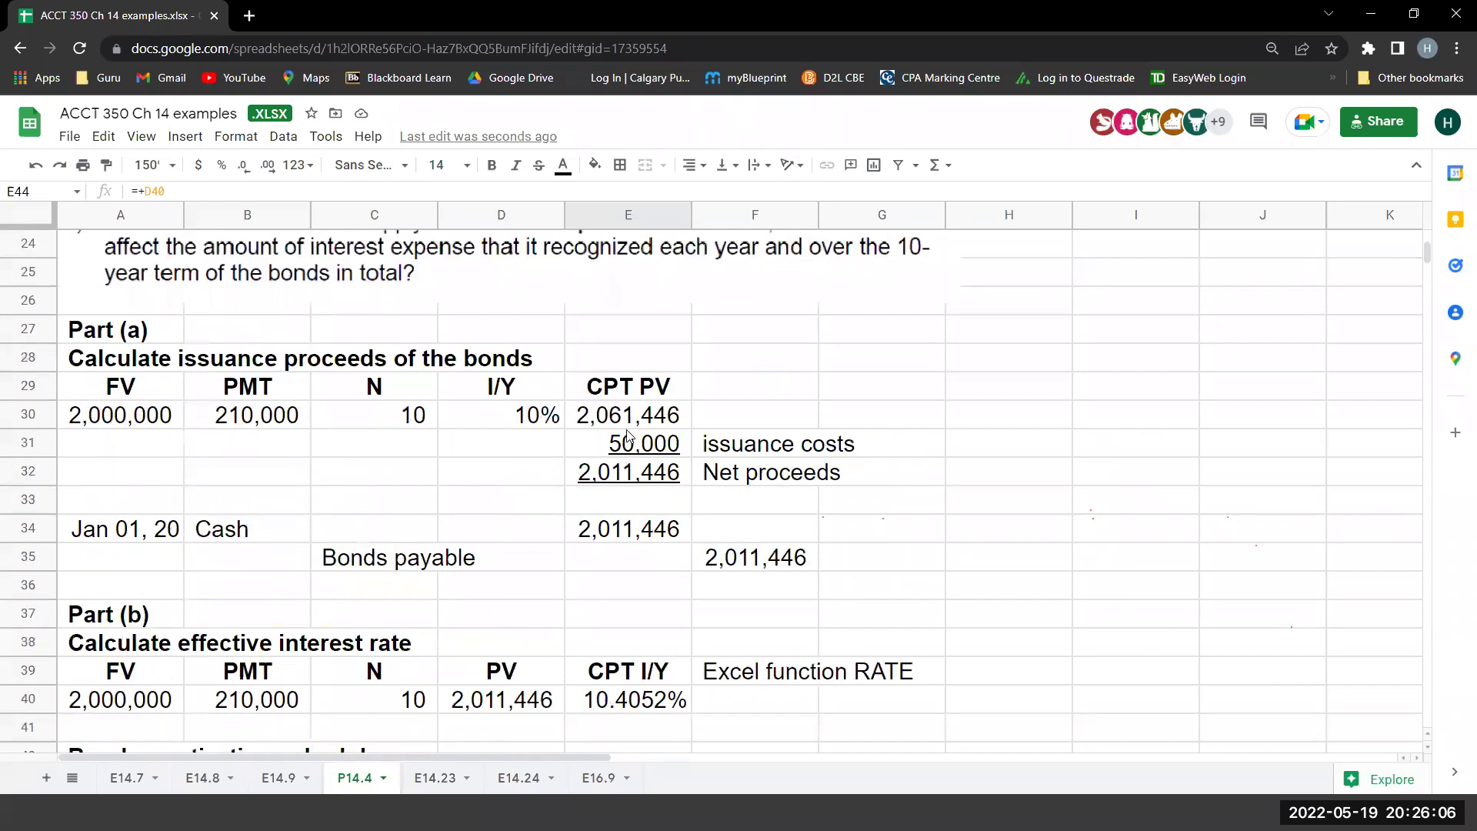
scroll(612, 566, "down", 4)
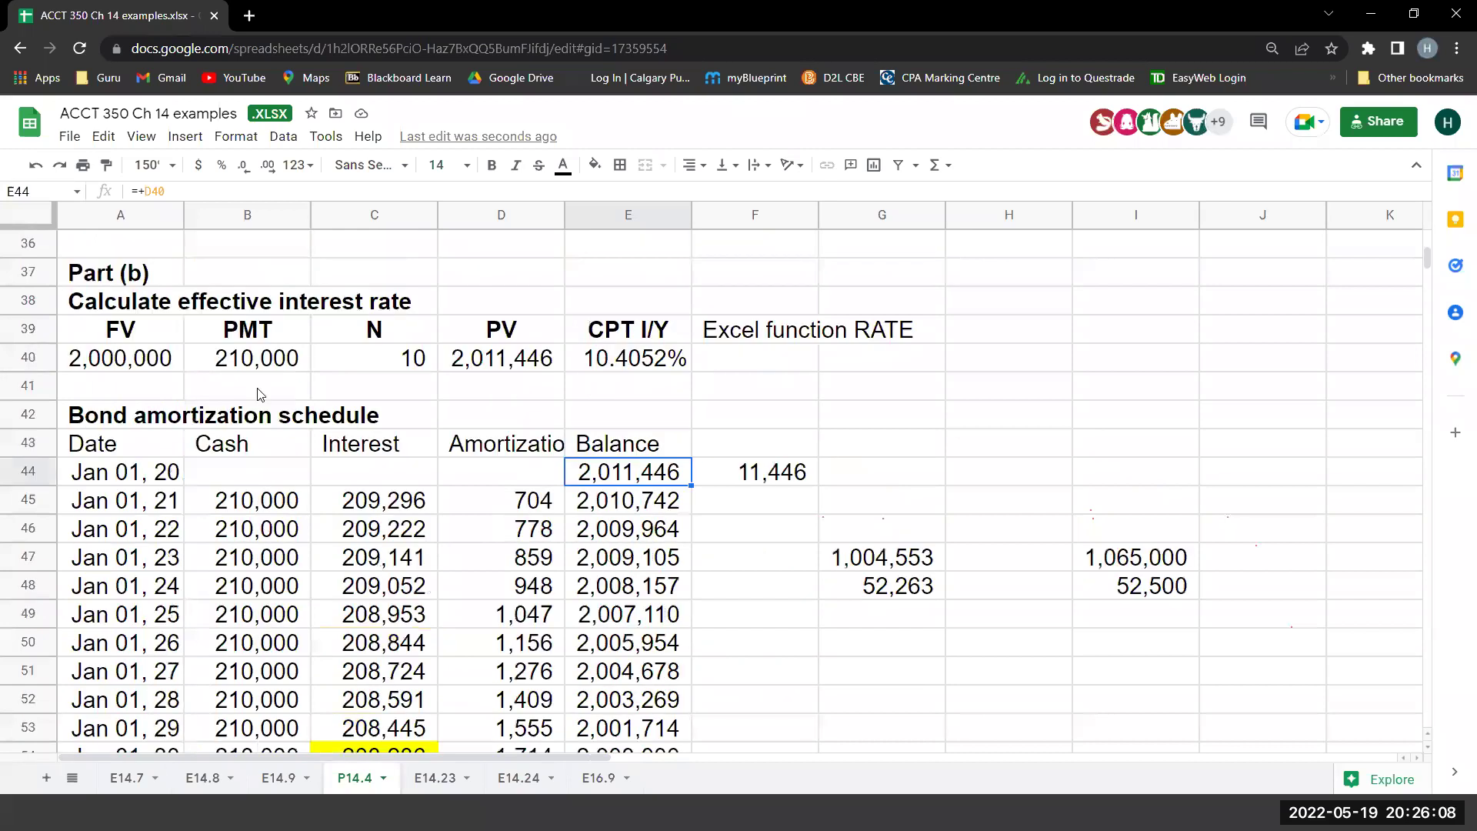
scroll(258, 394, "down", 1)
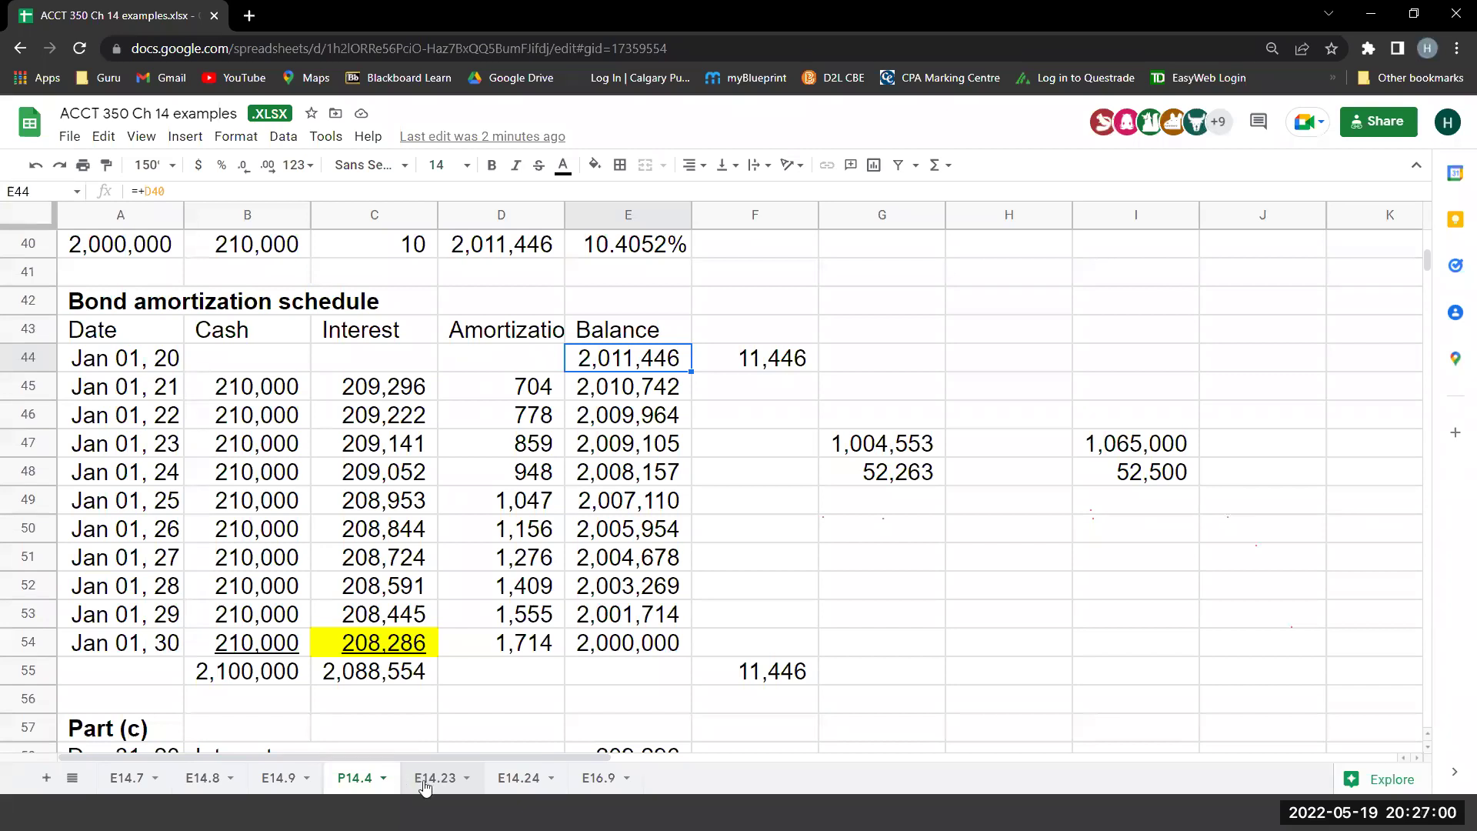
left_click(429, 782)
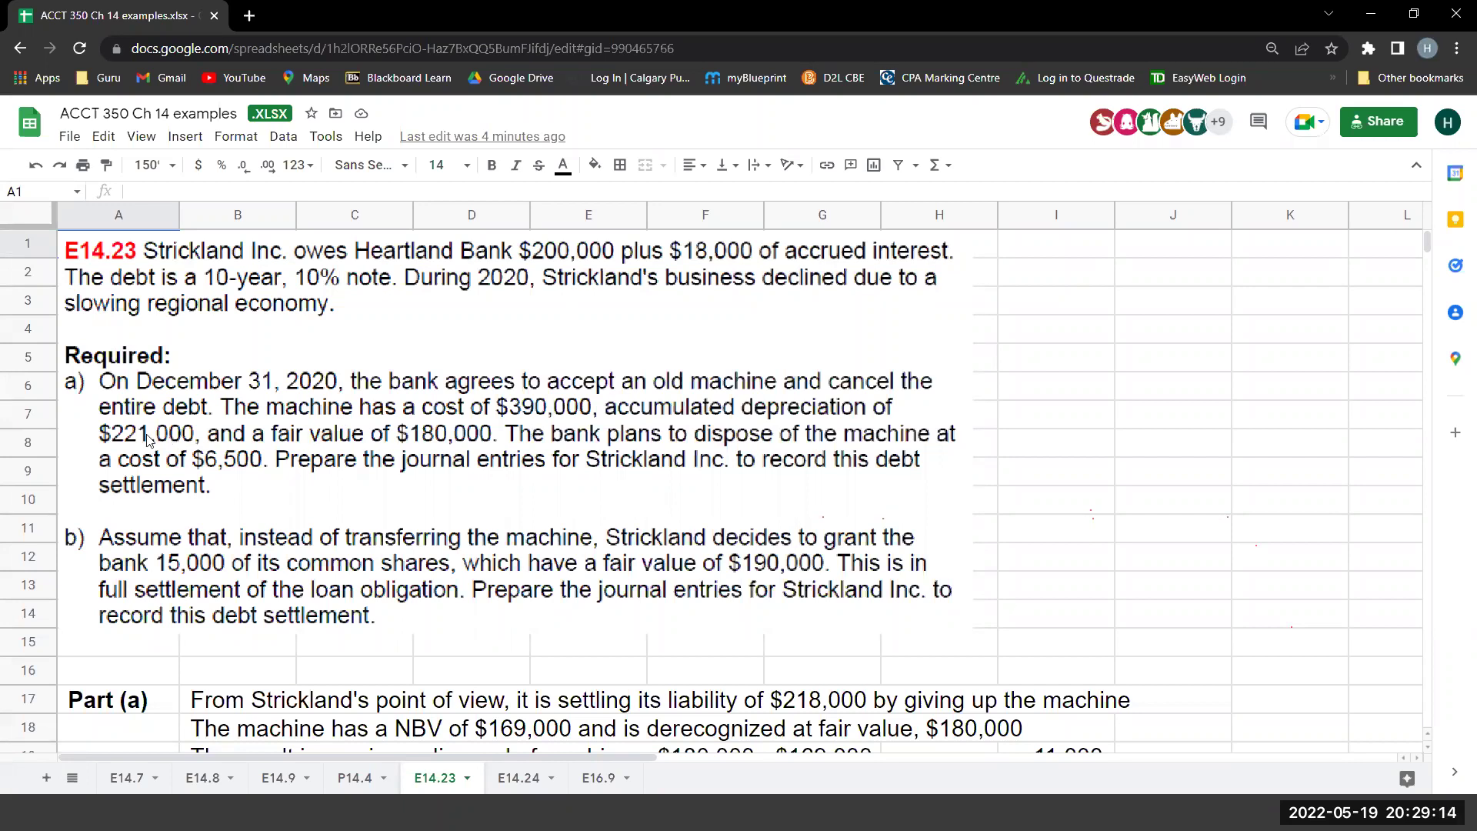
left_click(1208, 448)
type("+390000-221000")
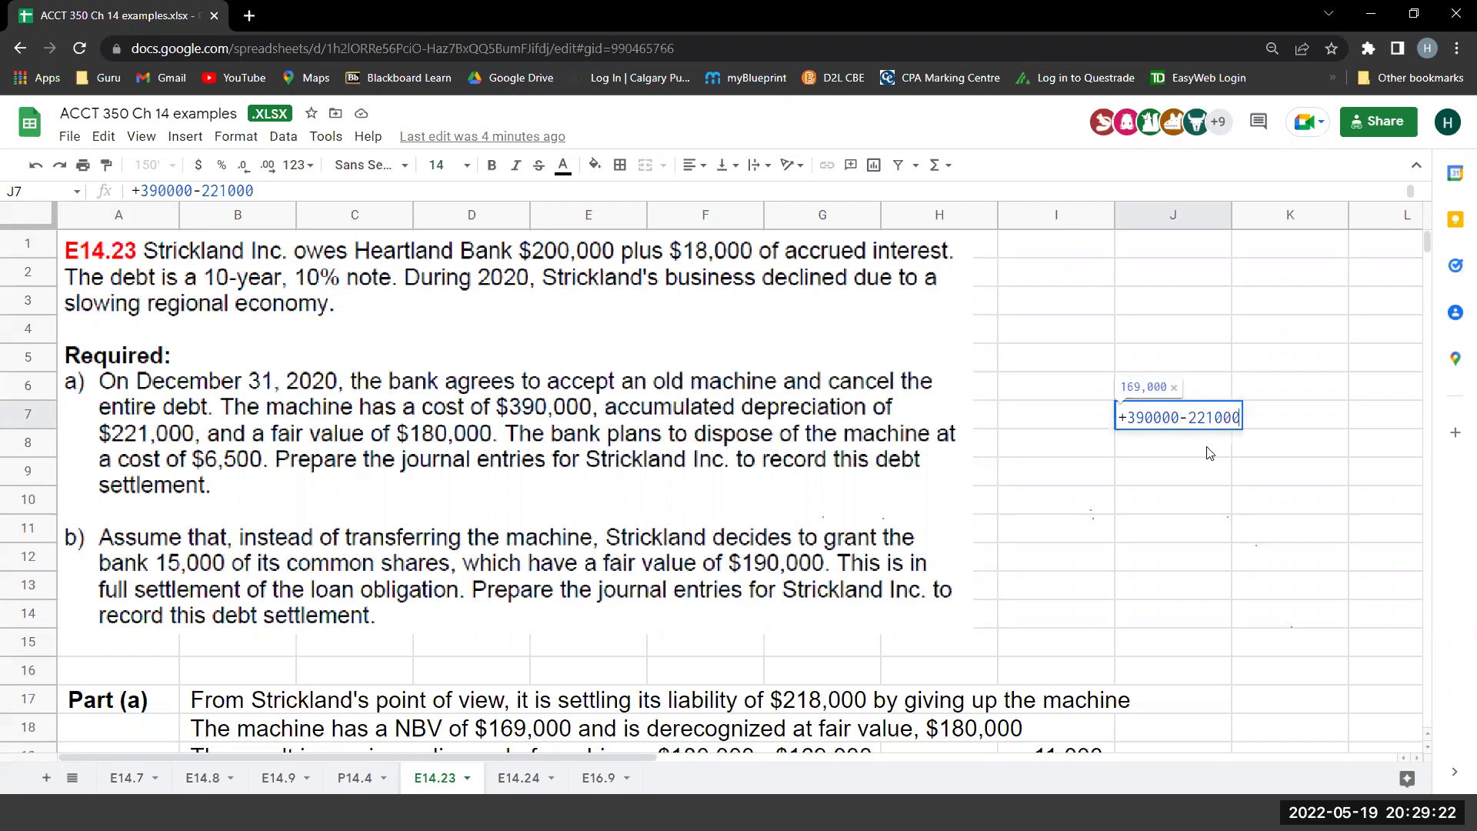
key("Return")
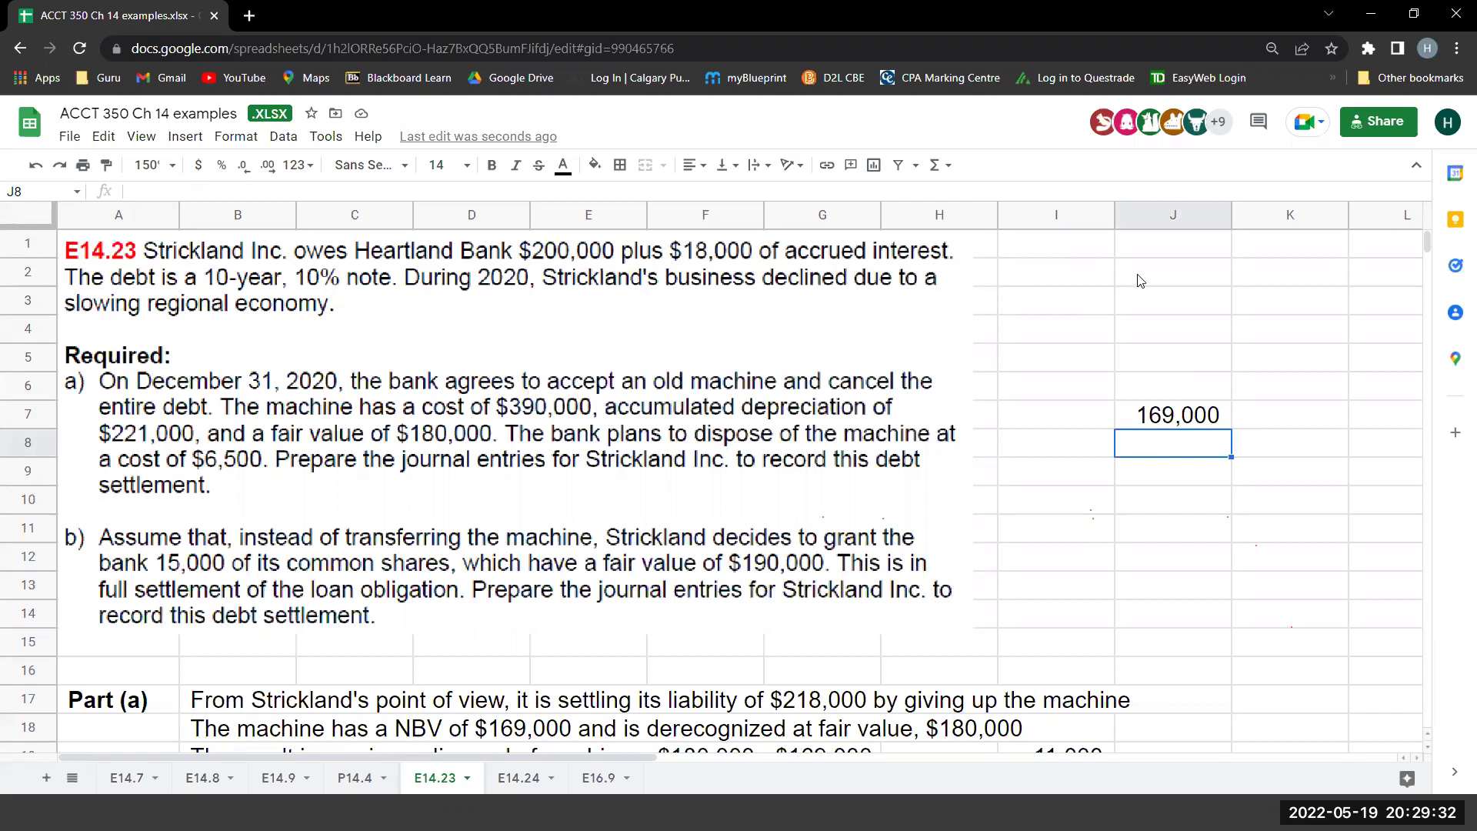
Calculate the total debt owed including accrued interest in J1 as 200000+18000.
left_click(1155, 243)
type("+")
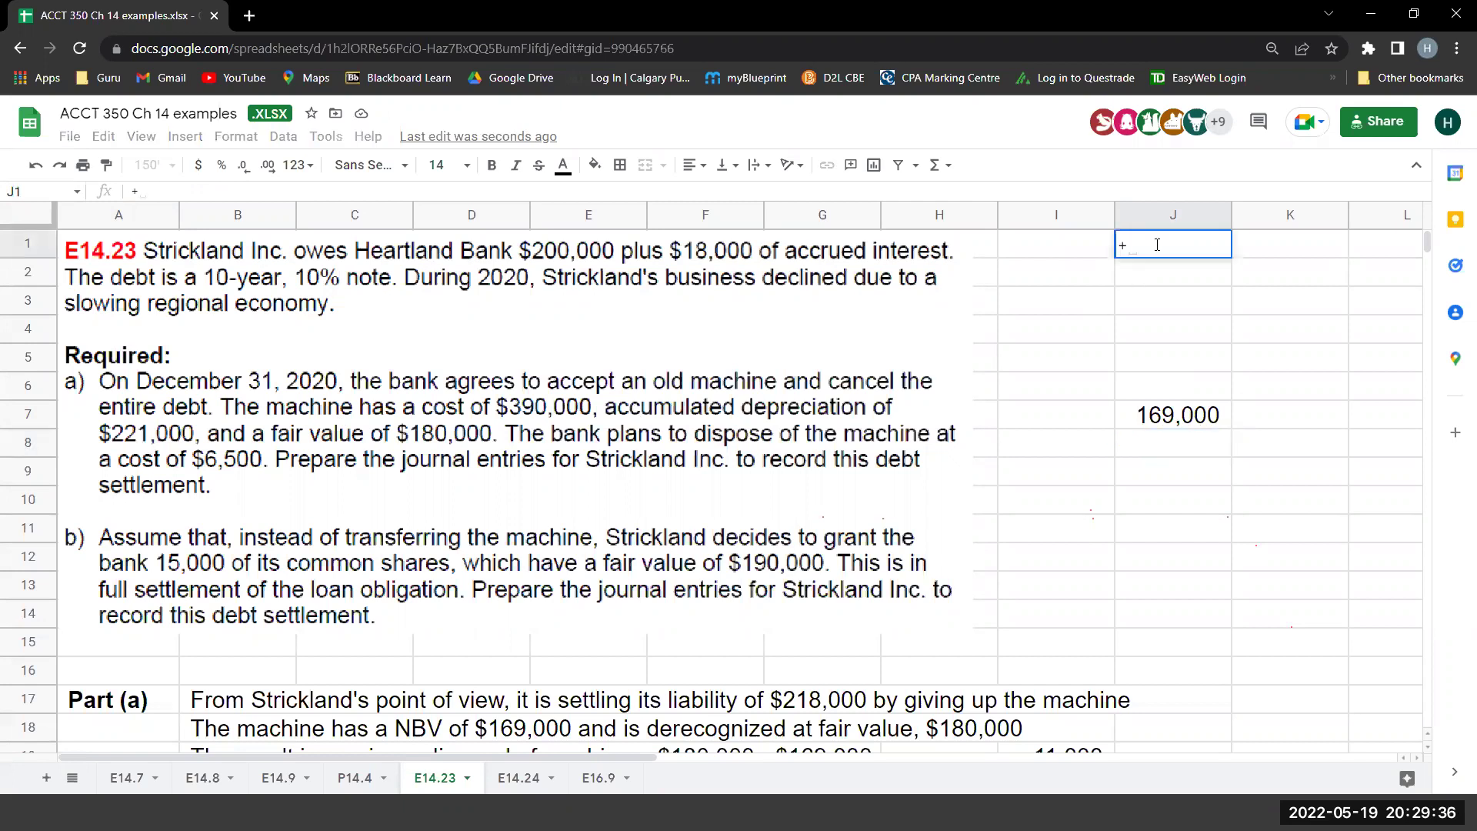
type("2000000")
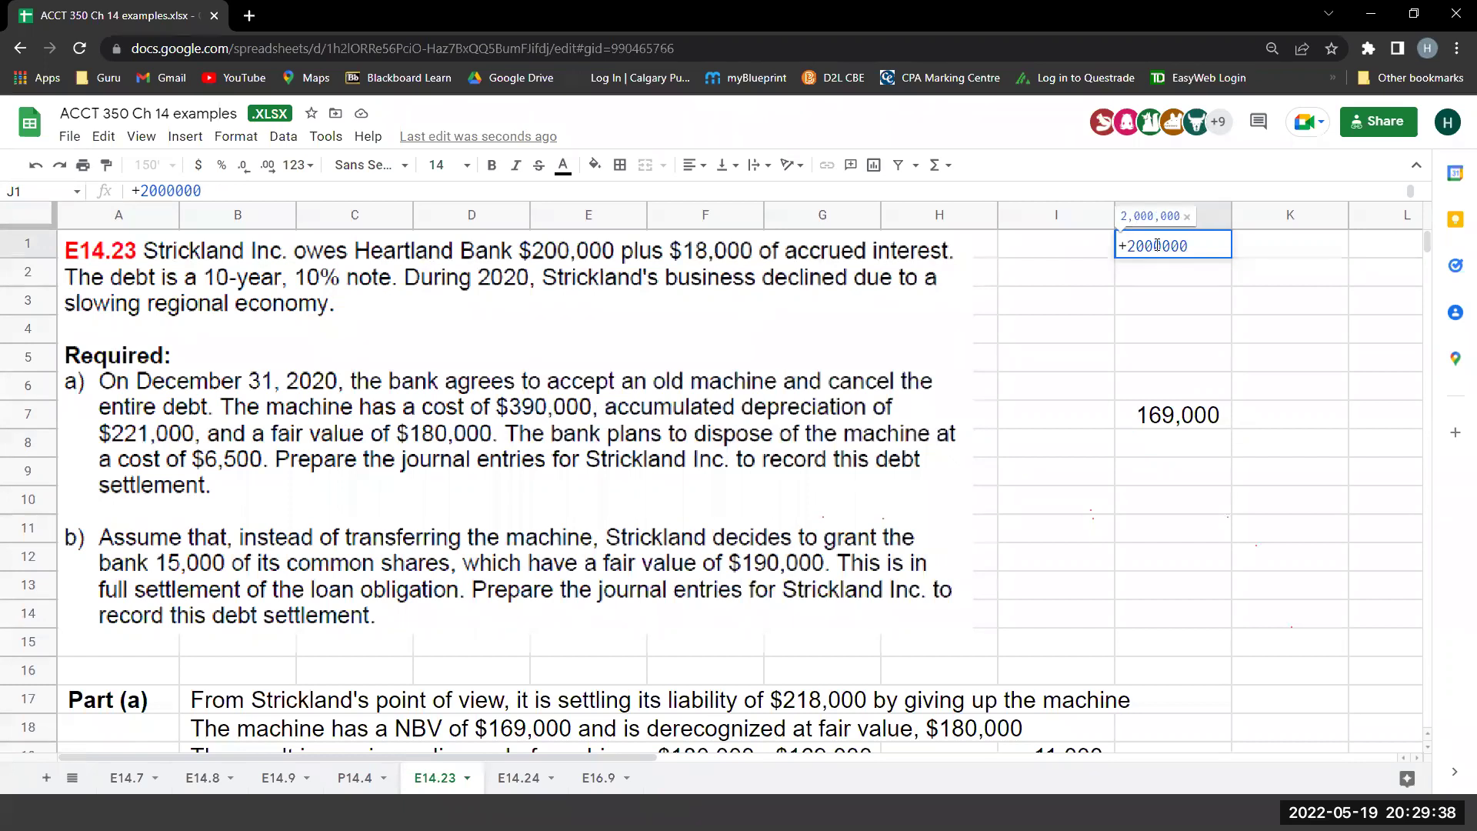
key("BackSpace")
type("+1")
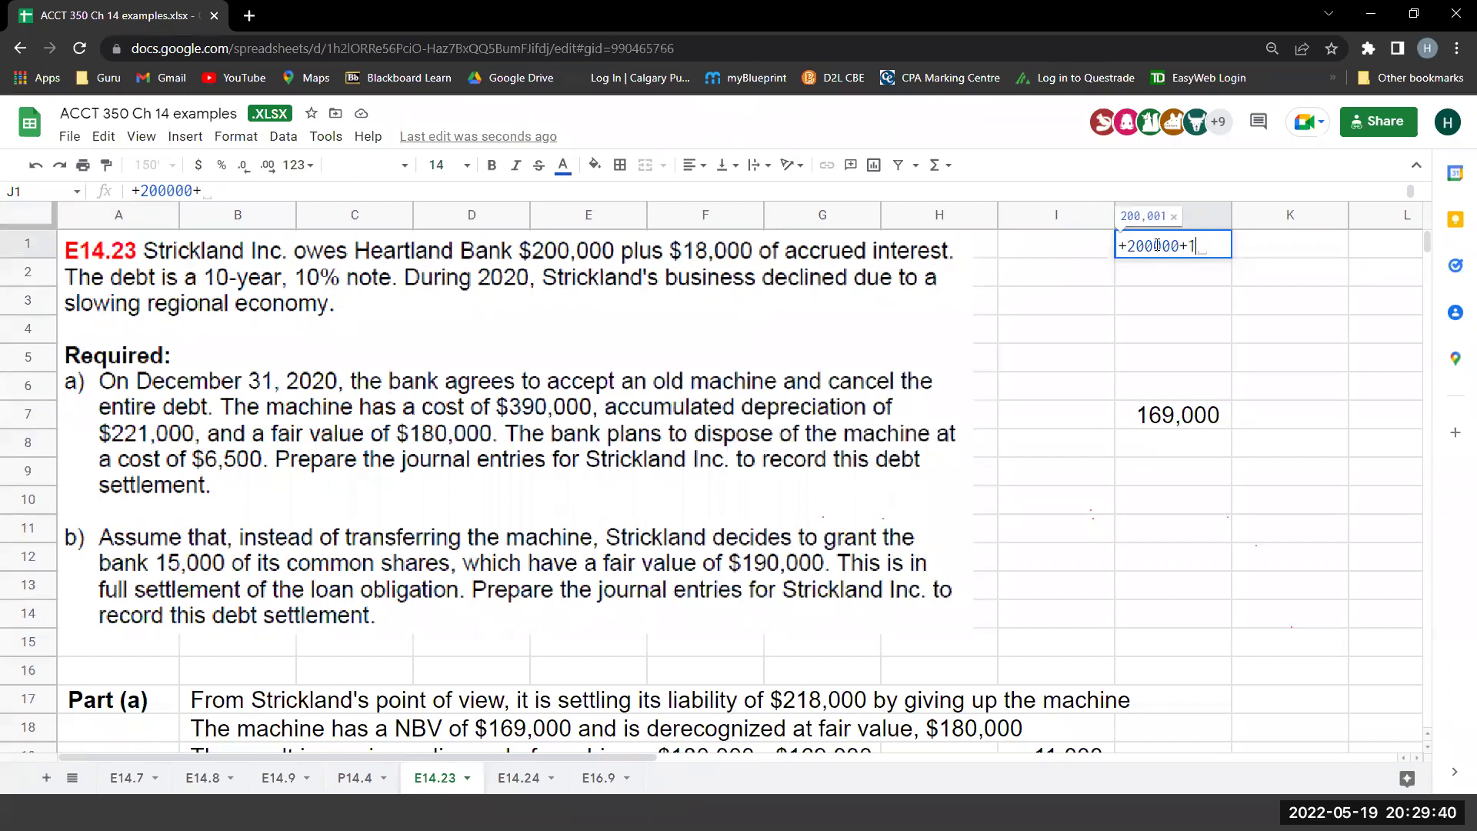
type("8000")
key("Return")
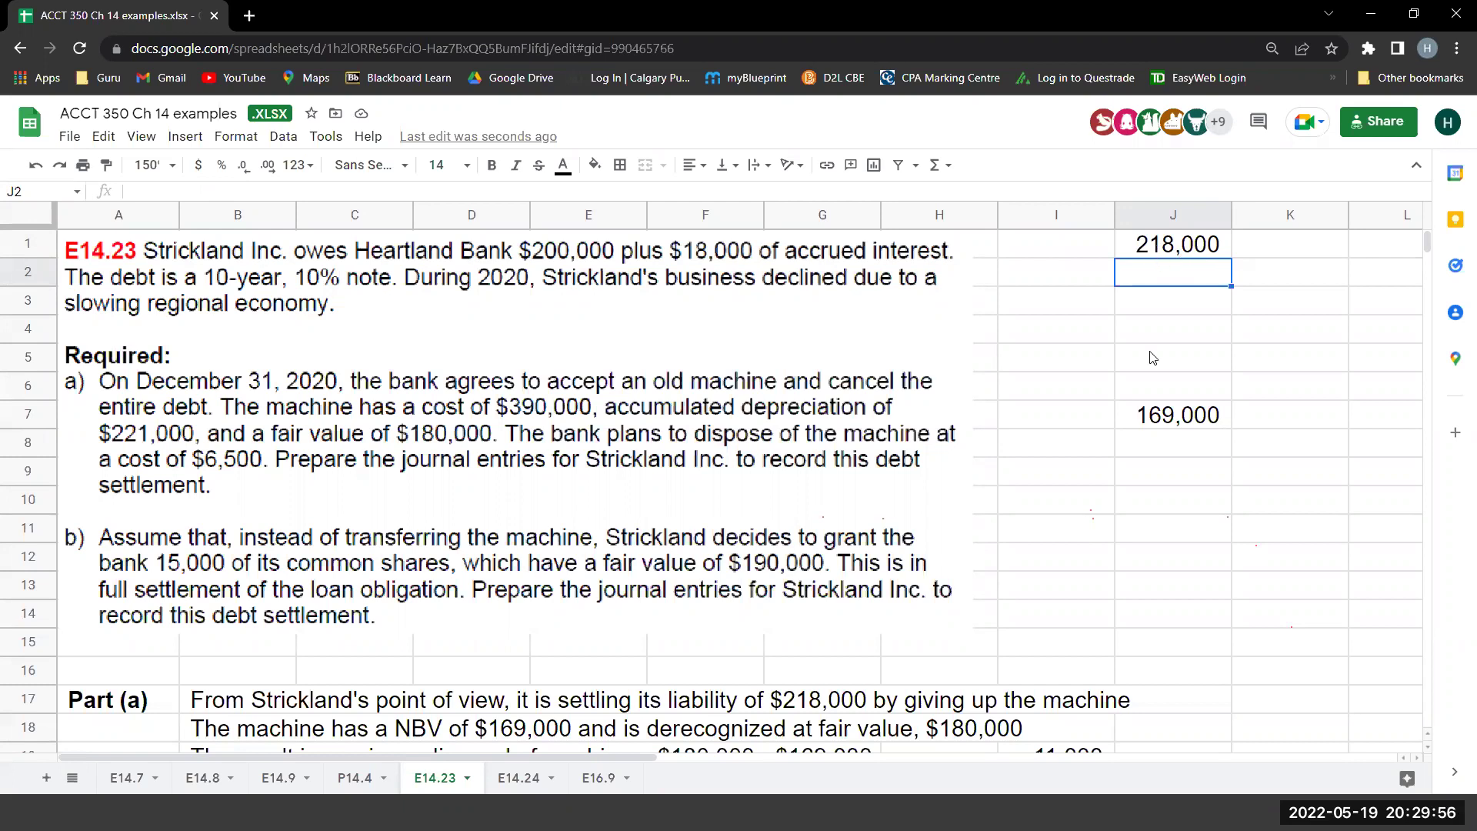
Enter the machine's fair value of 180000 in J4, between the total debt and the net book value.
left_click(1174, 415)
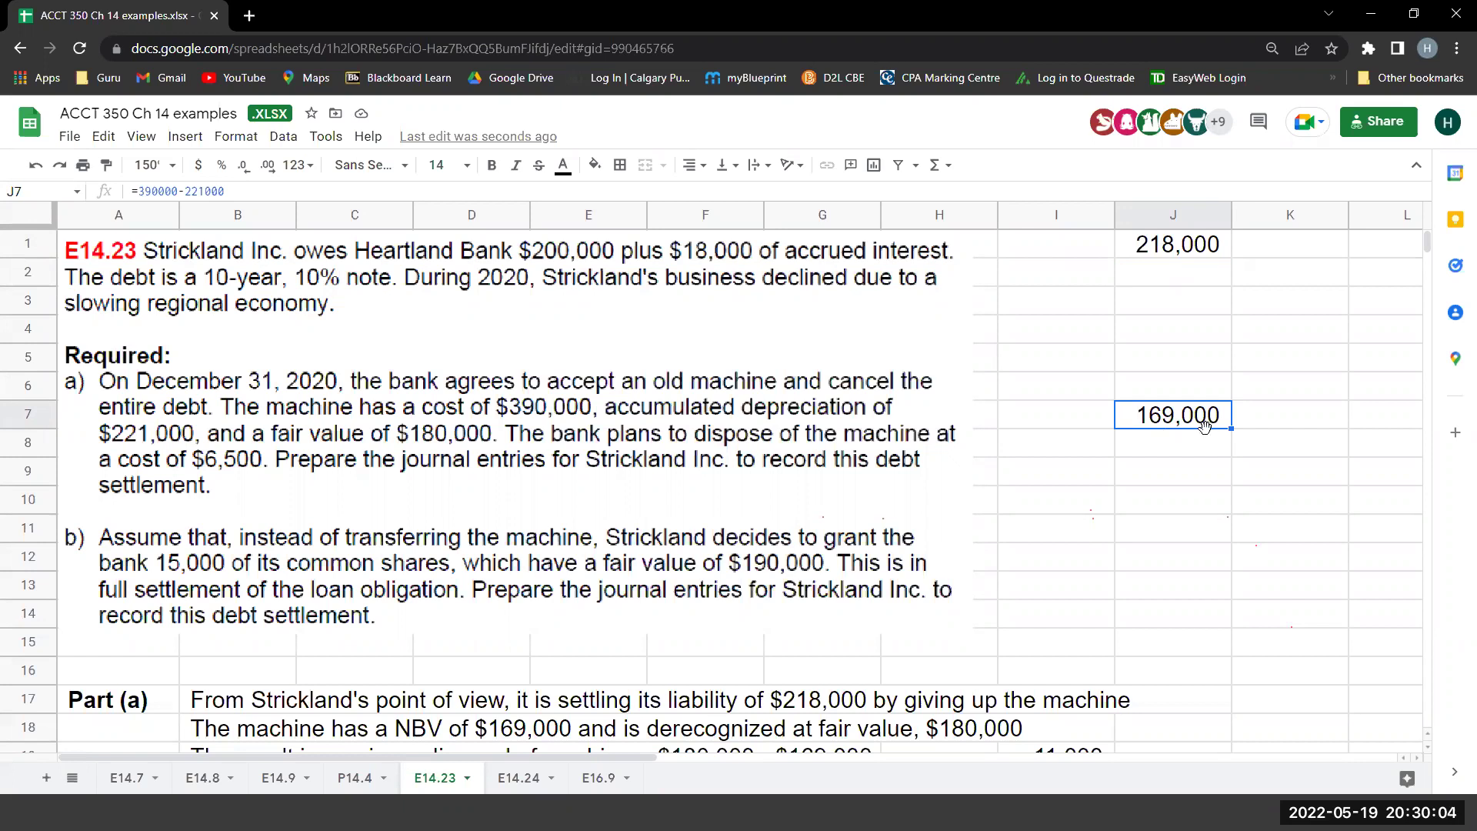
left_click(1148, 329)
type("1")
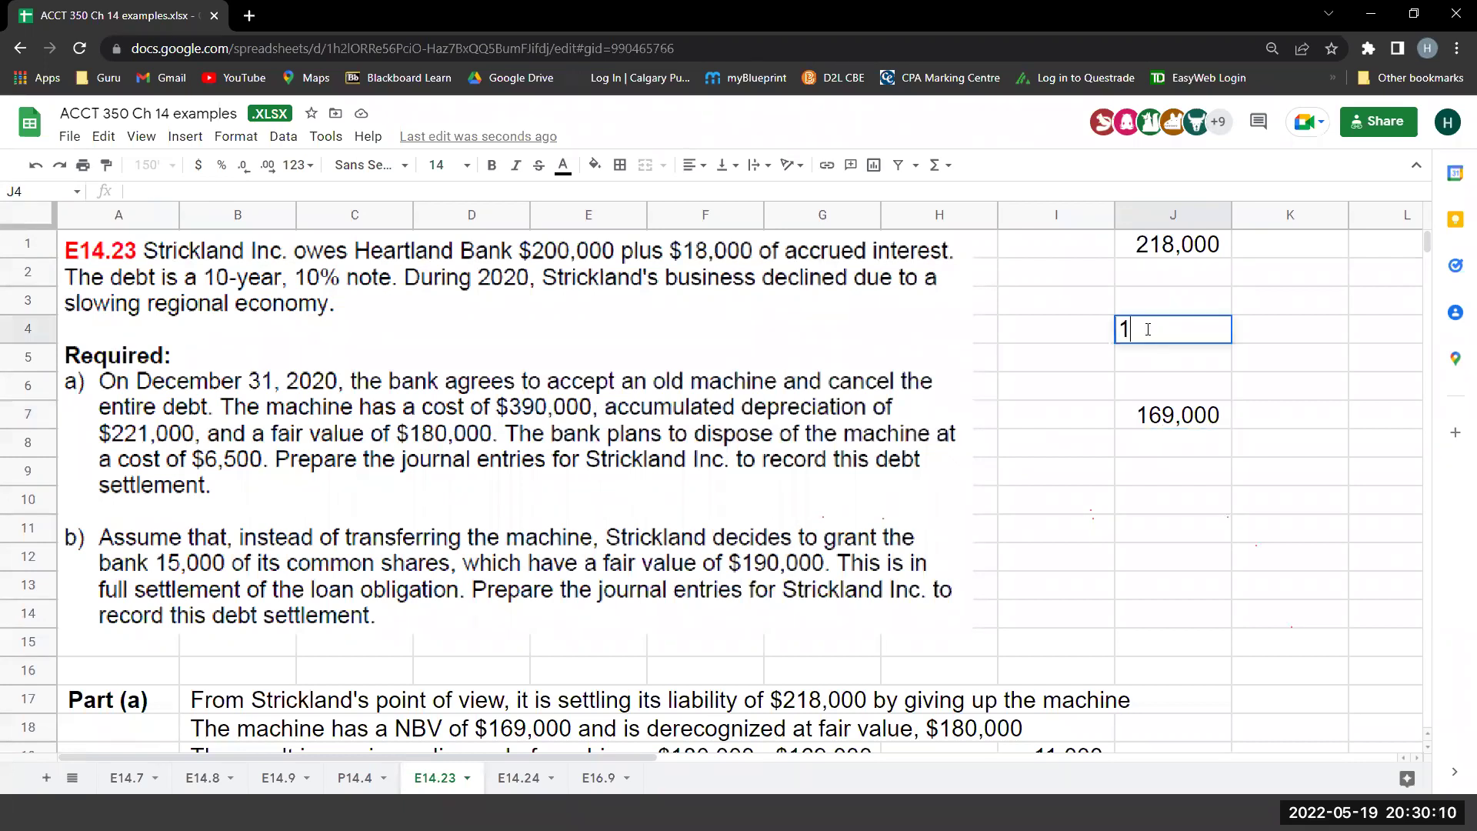
type("80000")
key("Return")
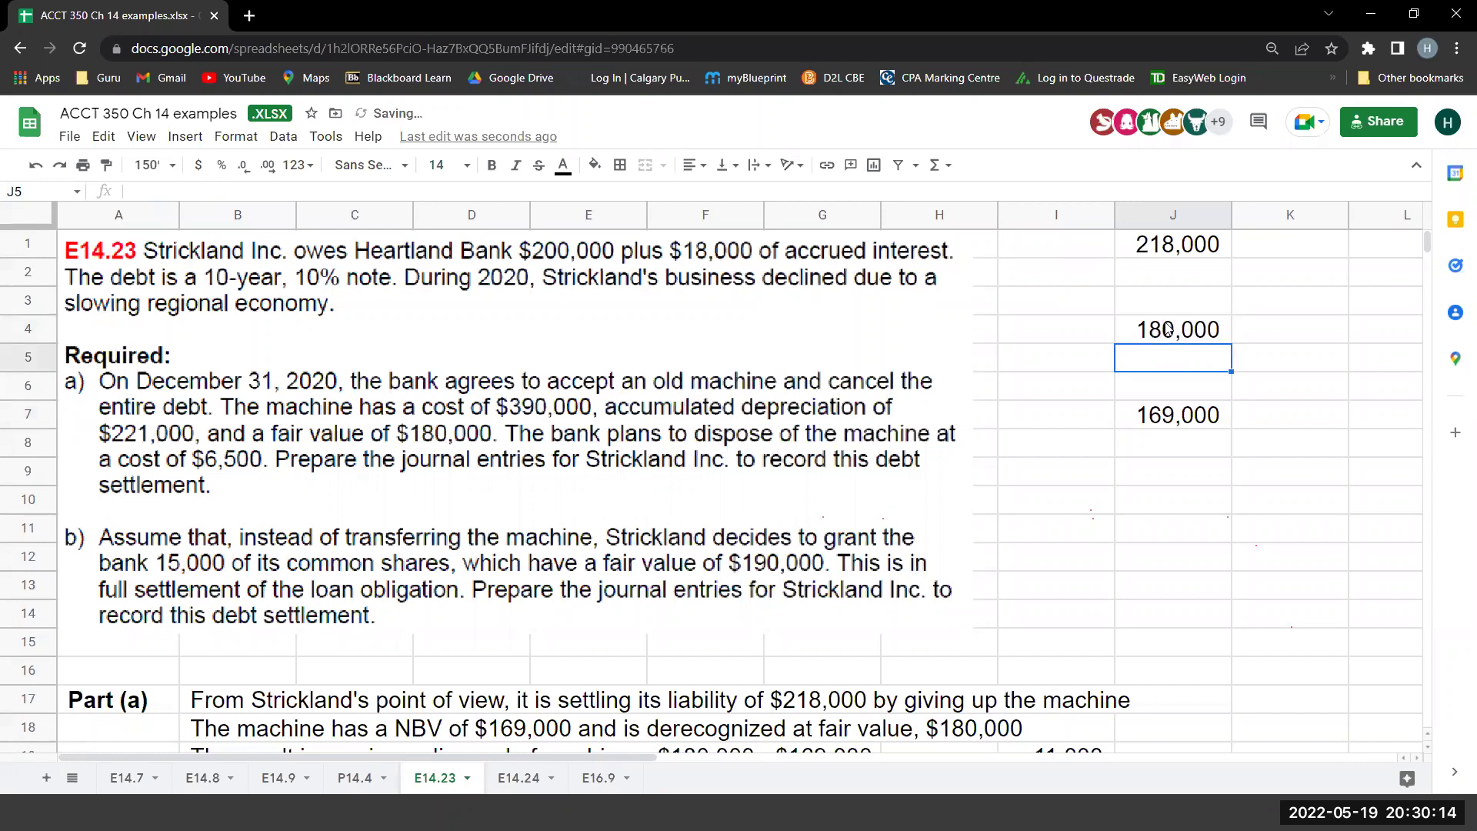
Compare the total debt in J1, the machine's fair value in J4 and its net book value in J7.
left_click(1141, 254)
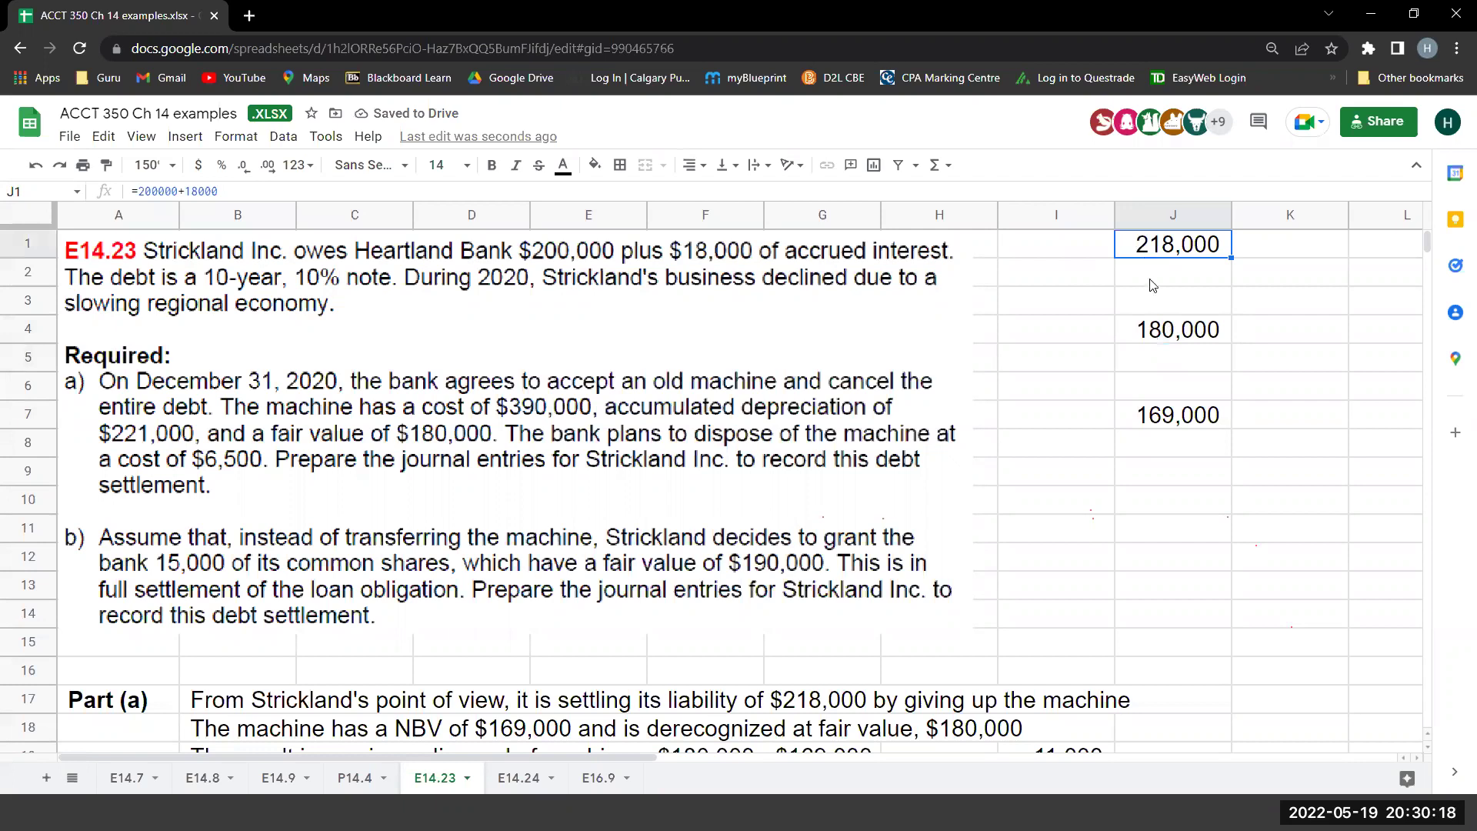
left_click(1165, 338)
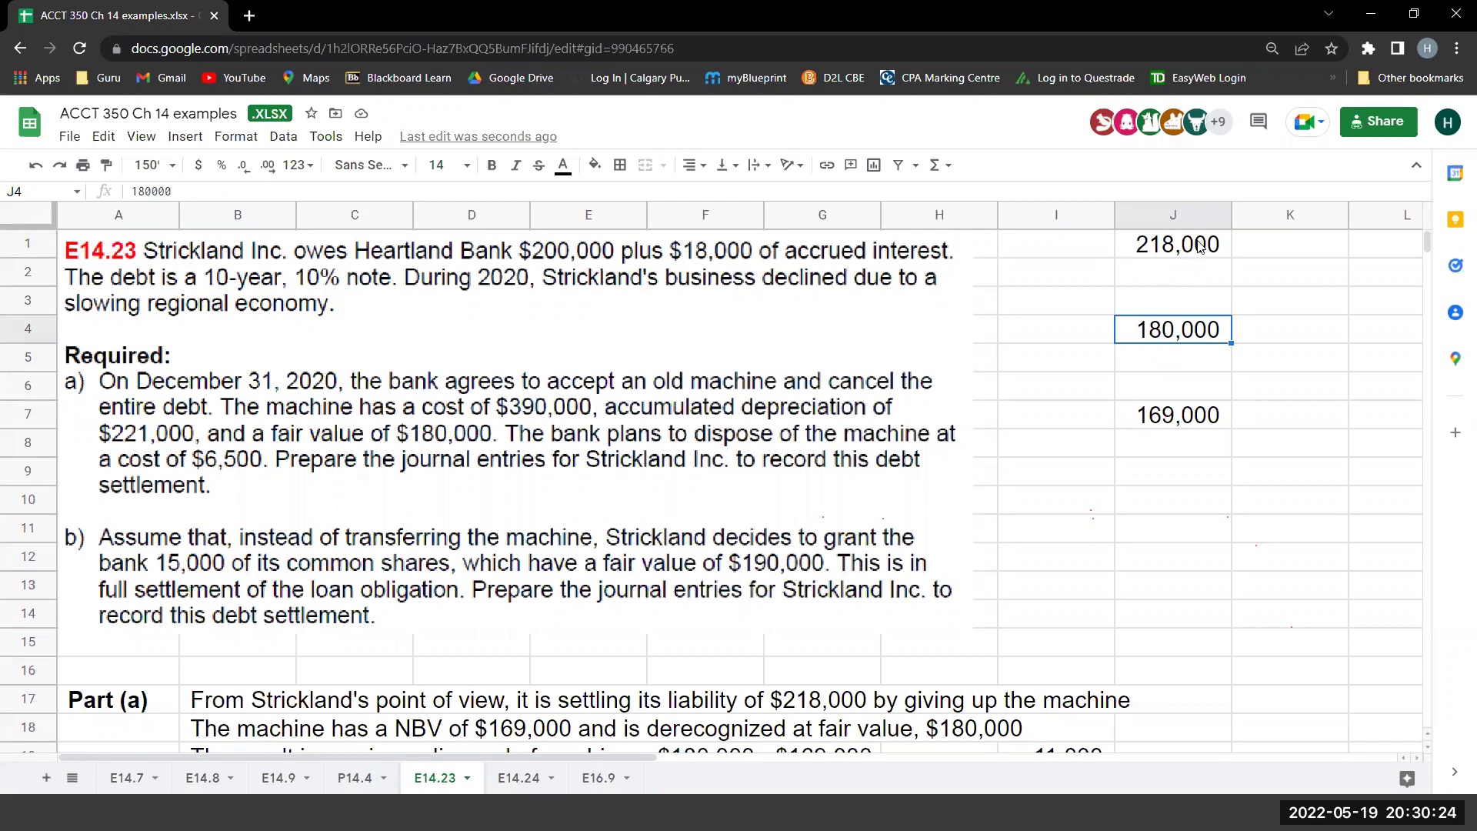
key("ctrl+Up")
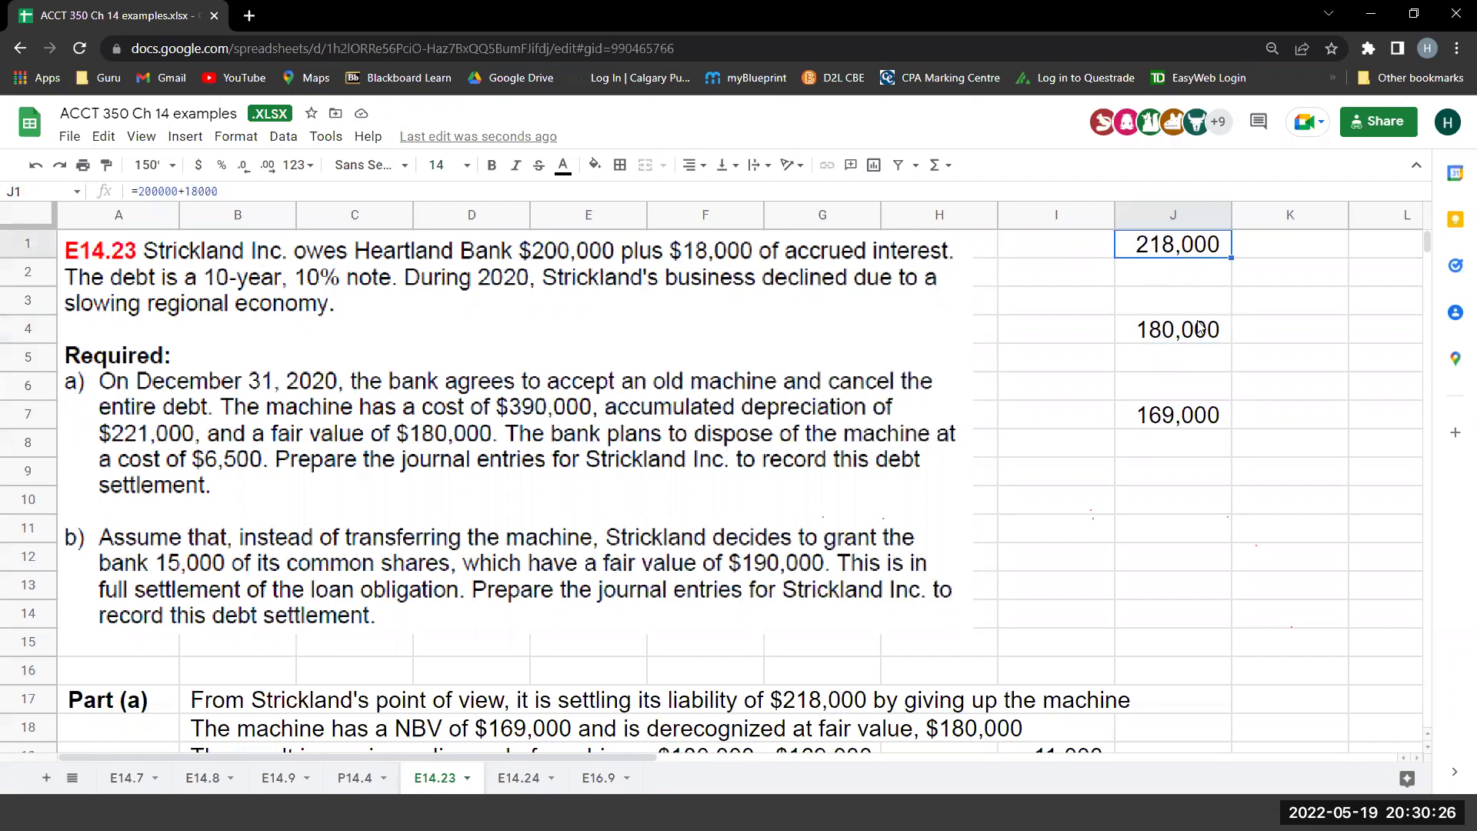
left_click(1200, 328)
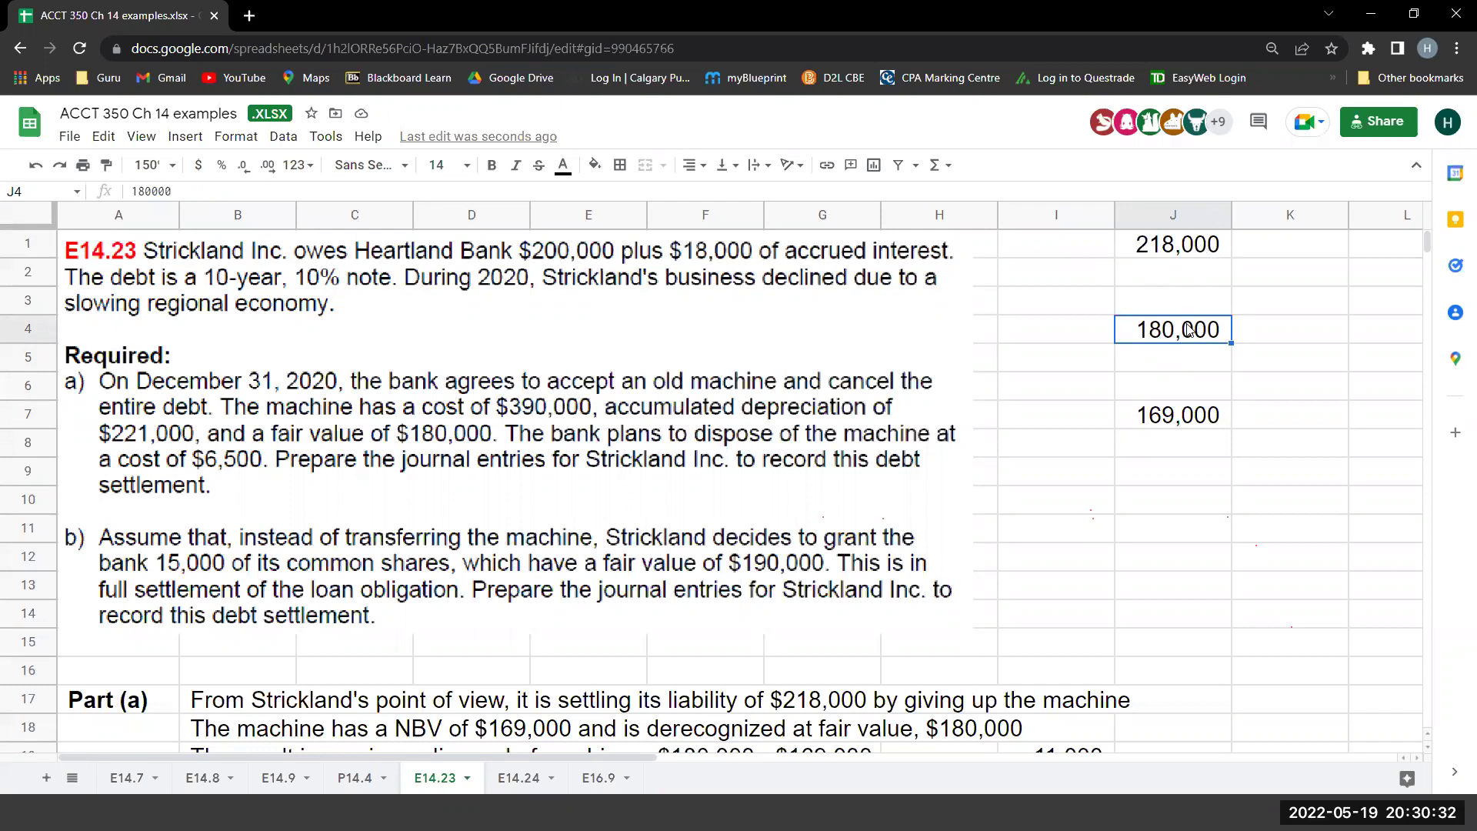
left_click(1170, 257)
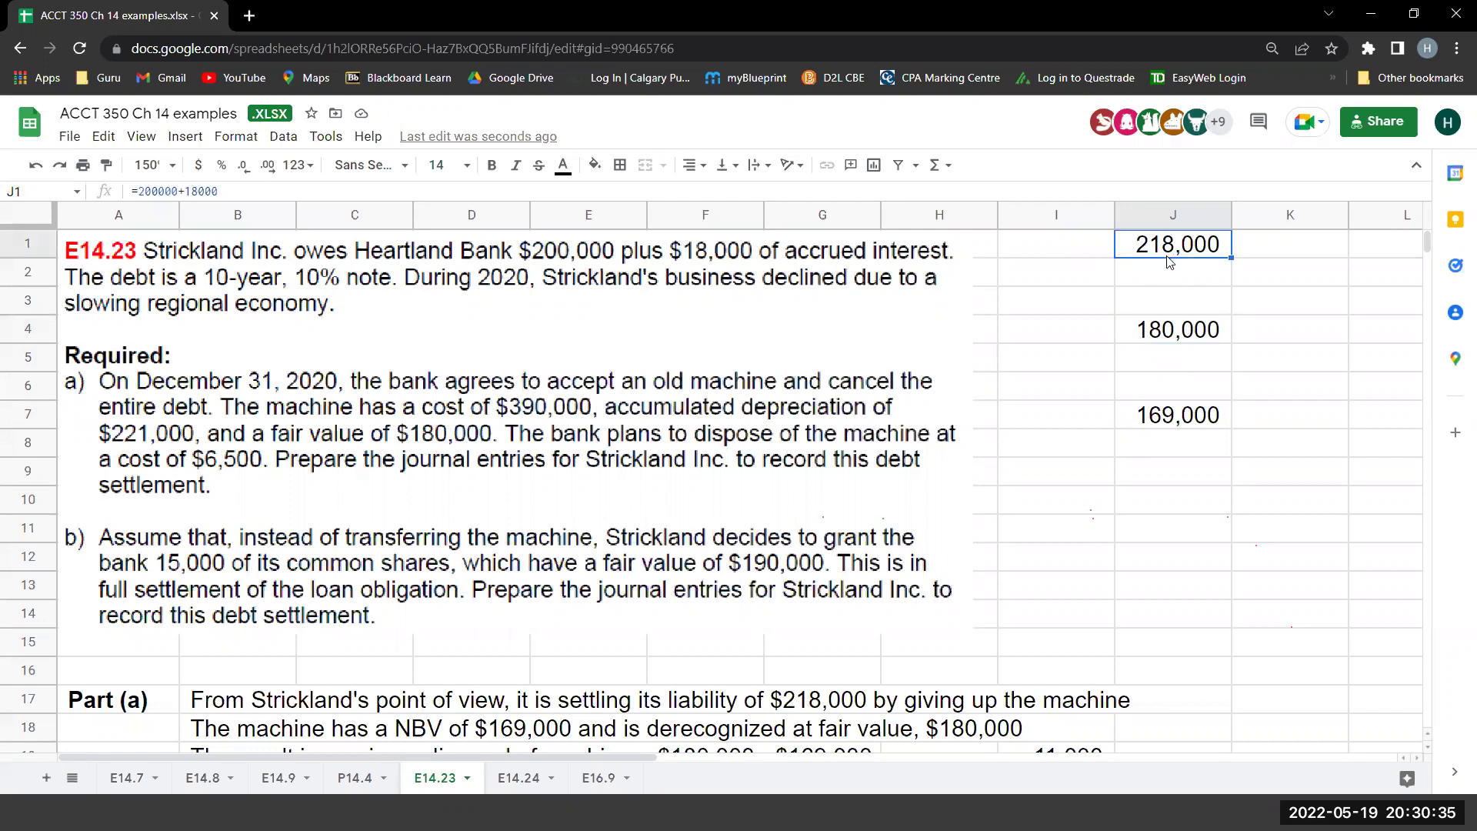
left_click(1154, 343)
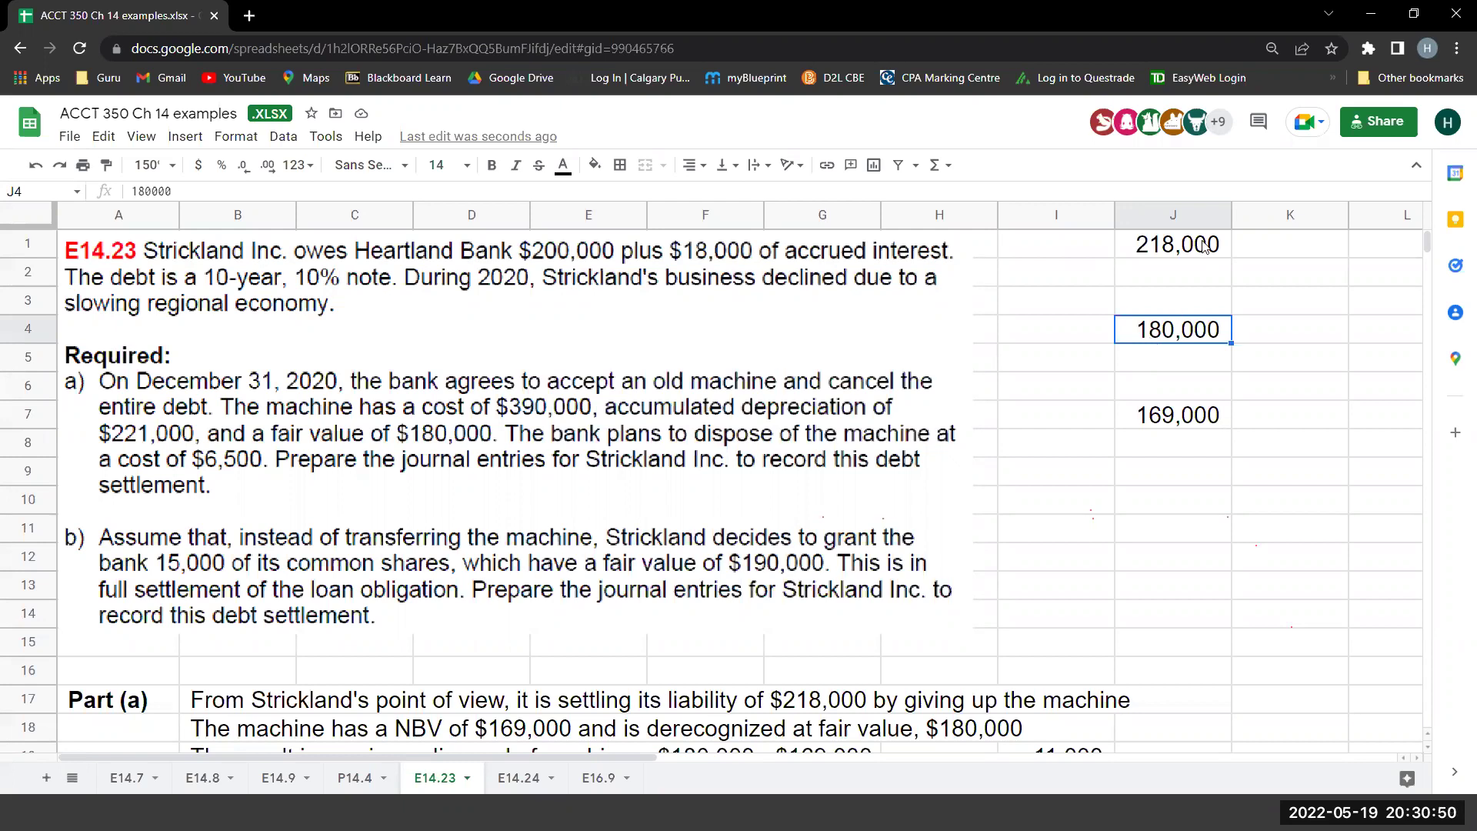
key("Up")
key("Up")
key("Up")
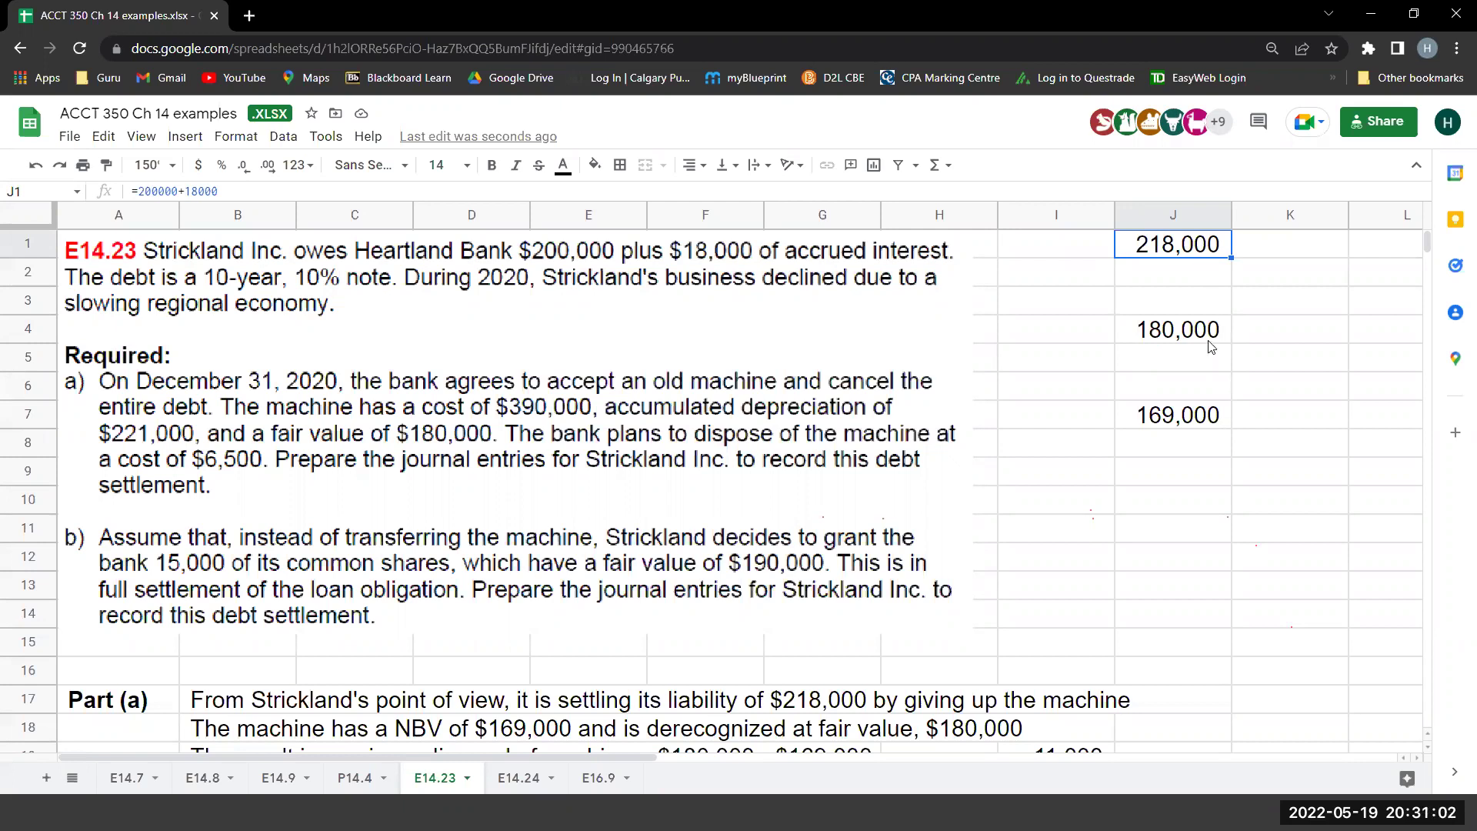
key("ctrl+Down")
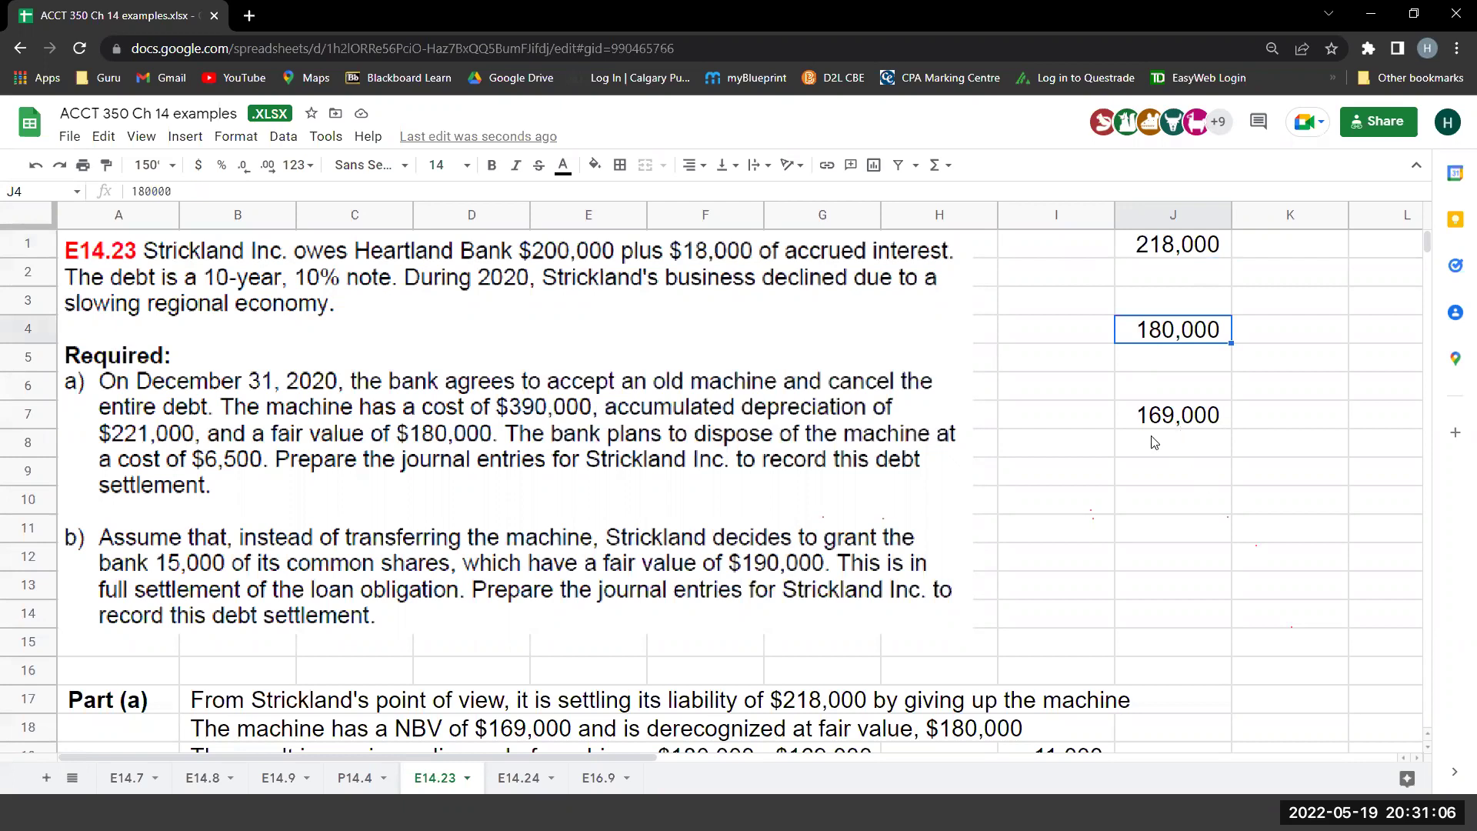
key("ctrl+Down")
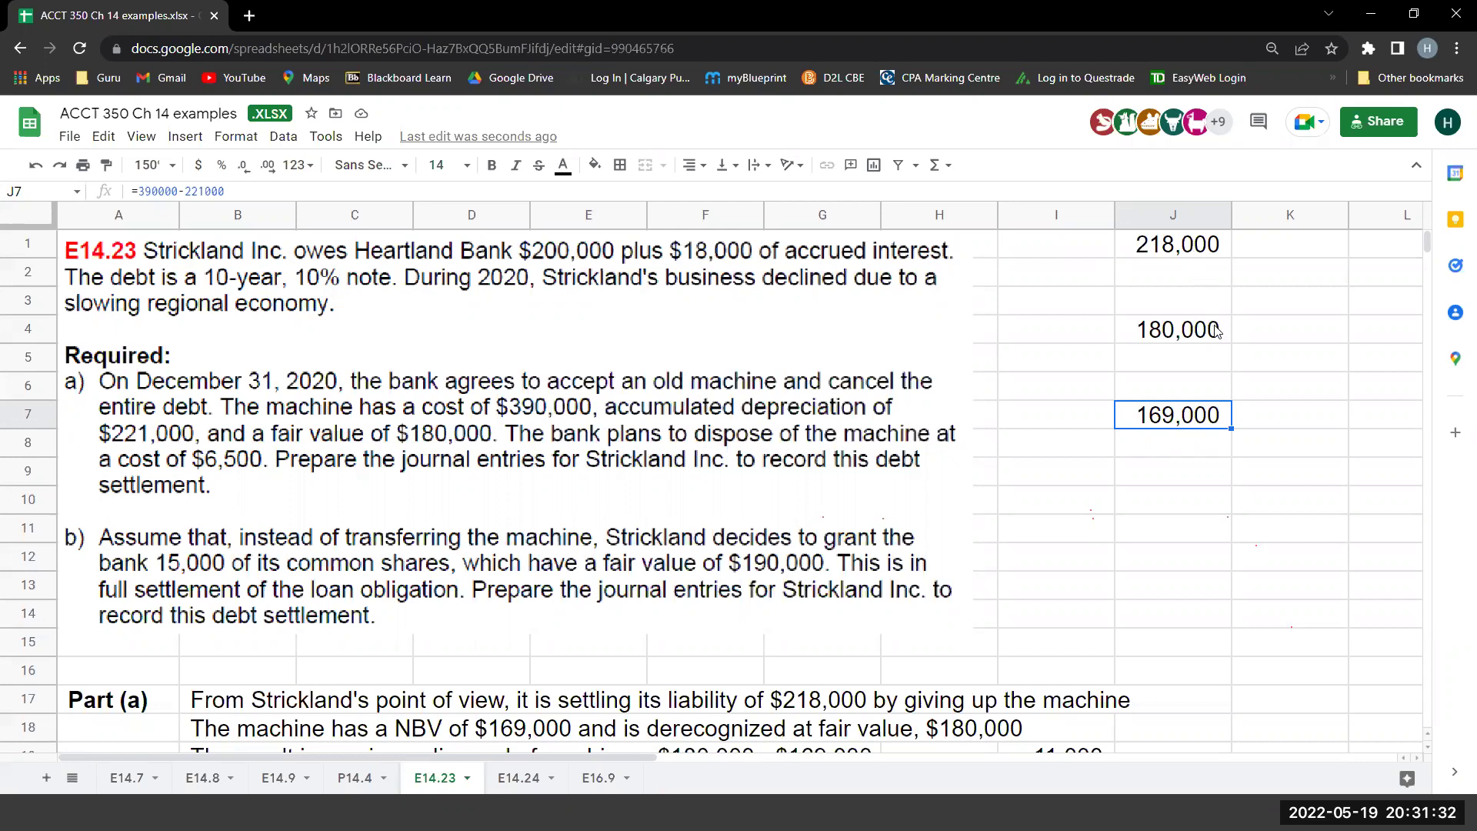
key("Up")
key("Up")
key("Up")
key("Up")
key("Up")
key("Up")
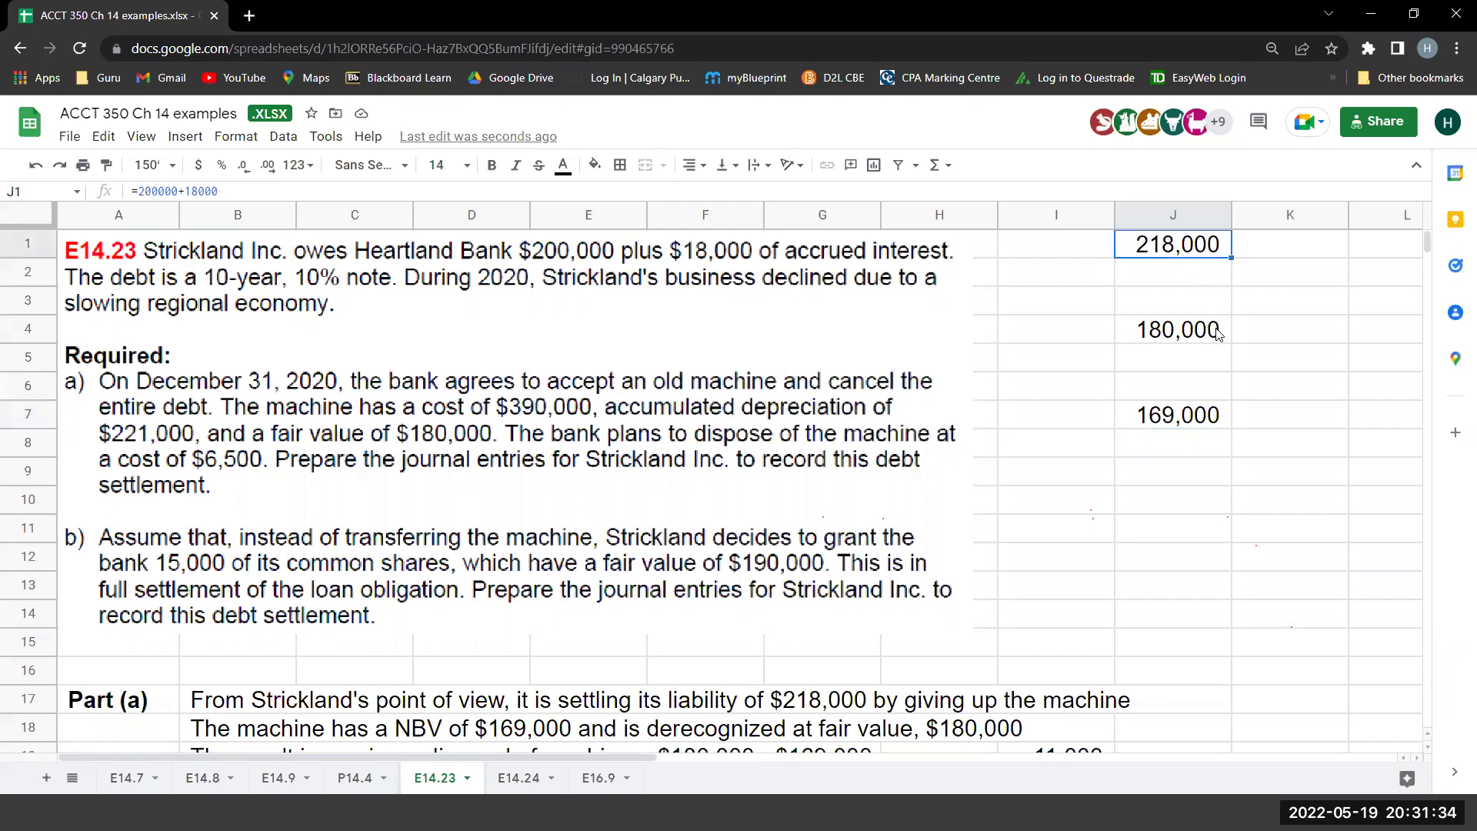
Calculate the overall gain in K7 by subtracting the net book value from the total debt with +J1-J7.
left_click(1284, 412)
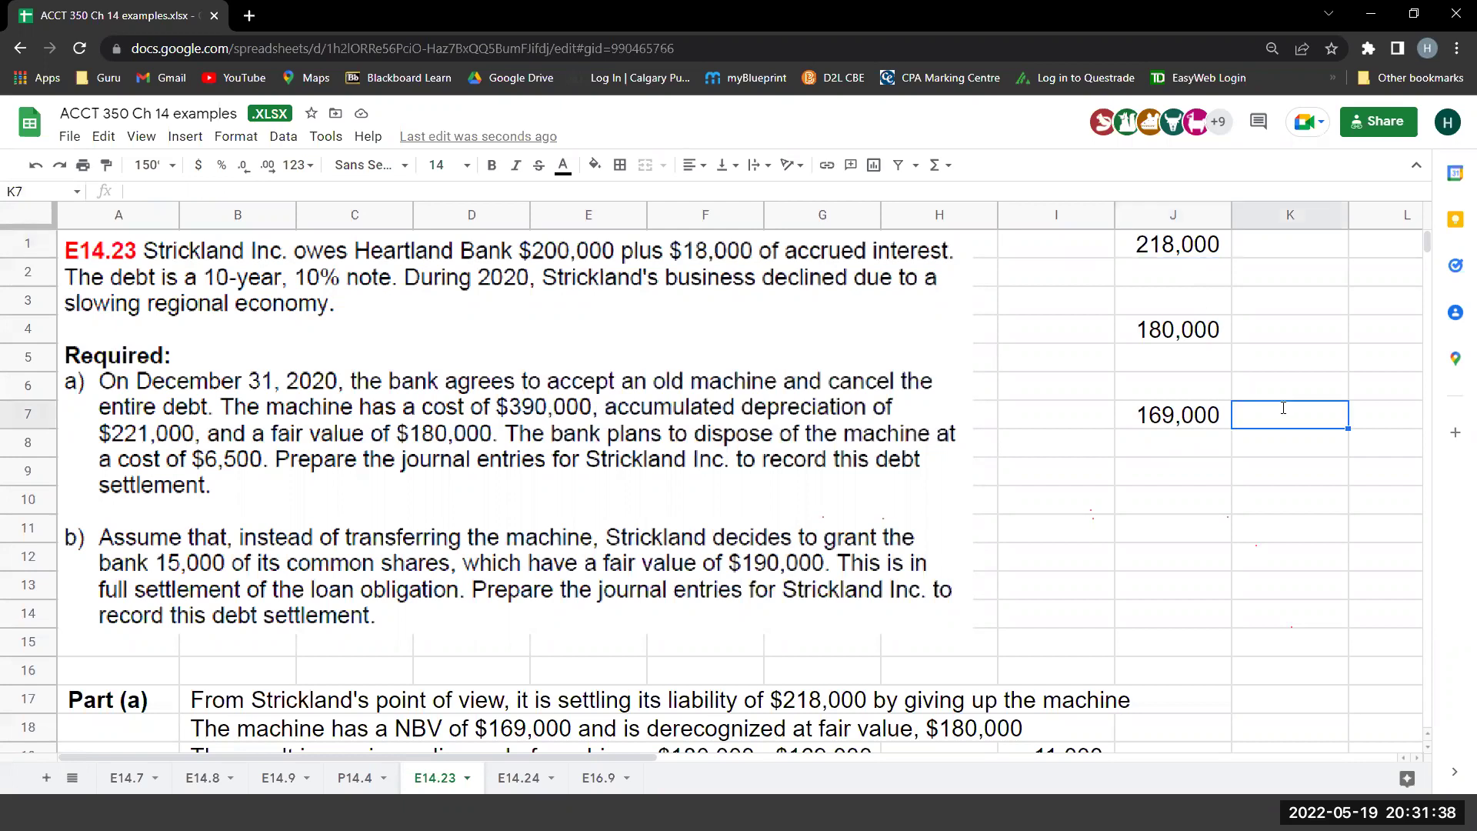
type("+")
key("Up")
key("Up")
key("Up")
key("Up")
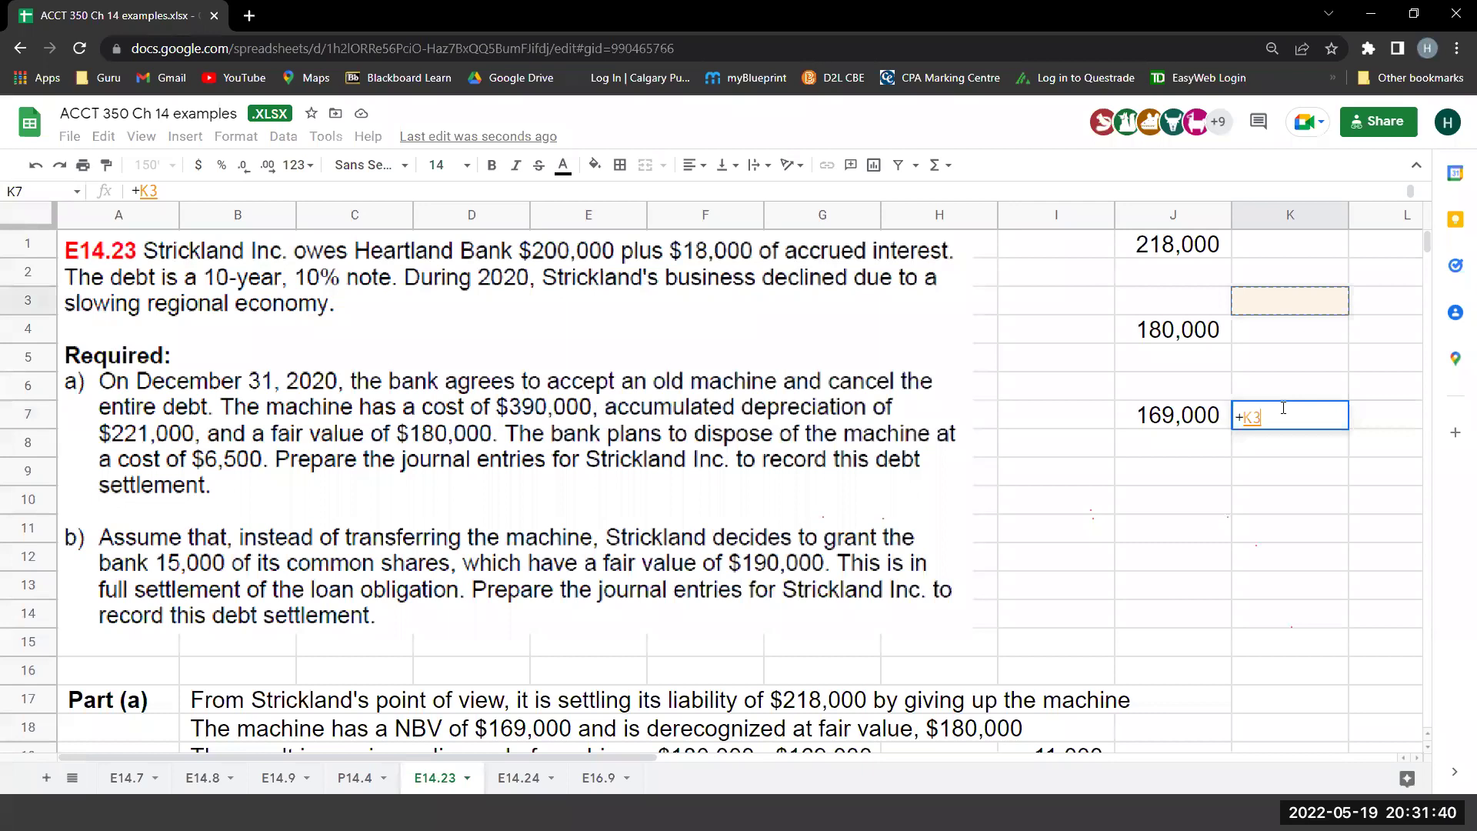
key("Up")
key("Up")
key("Left")
type("-")
key("Left")
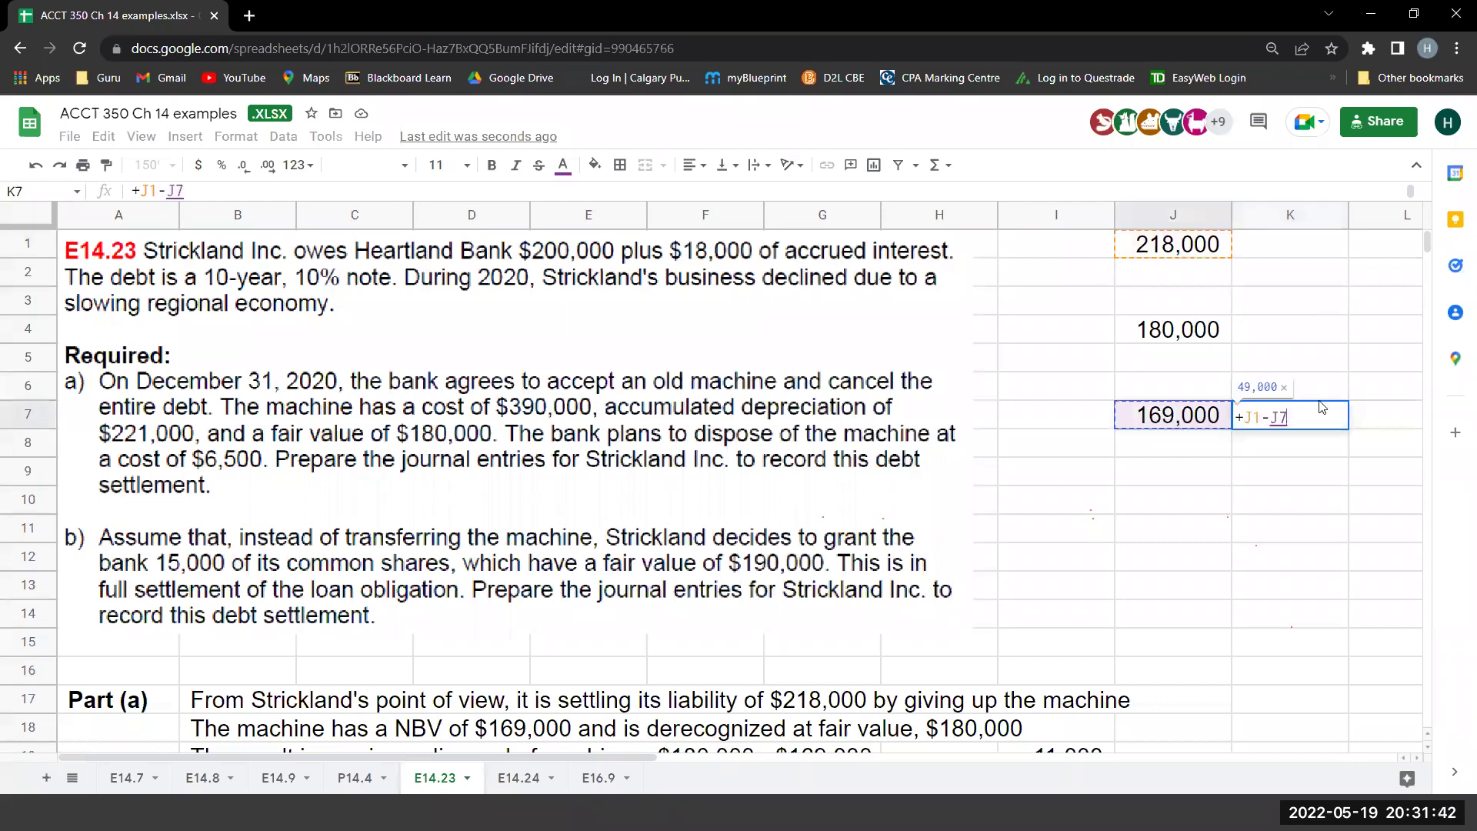
key("Return")
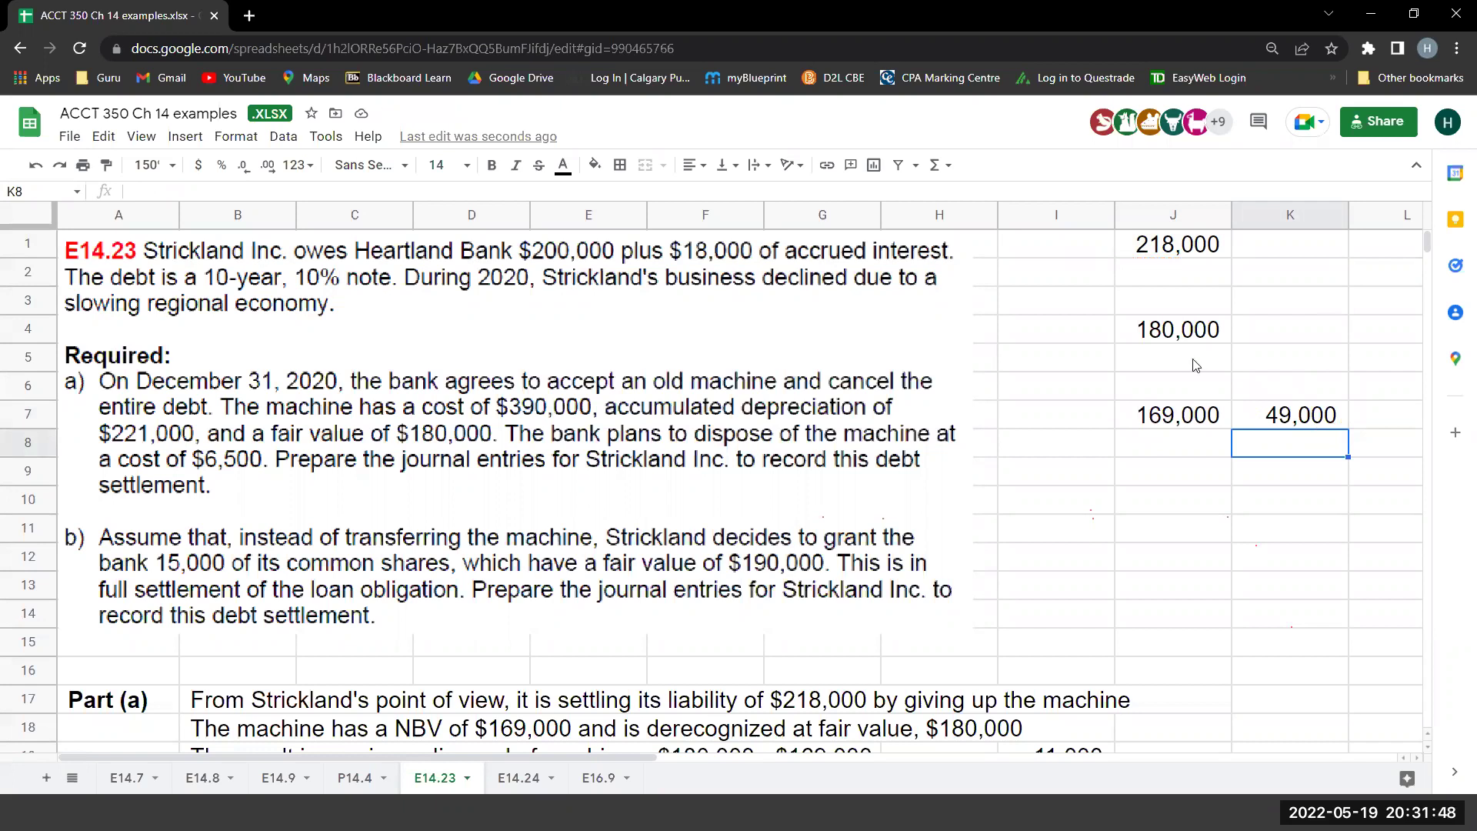
Calculate the gain on disposal of the machine in K5 by subtracting net book value from fair value with +J4-J7.
left_click(1205, 337)
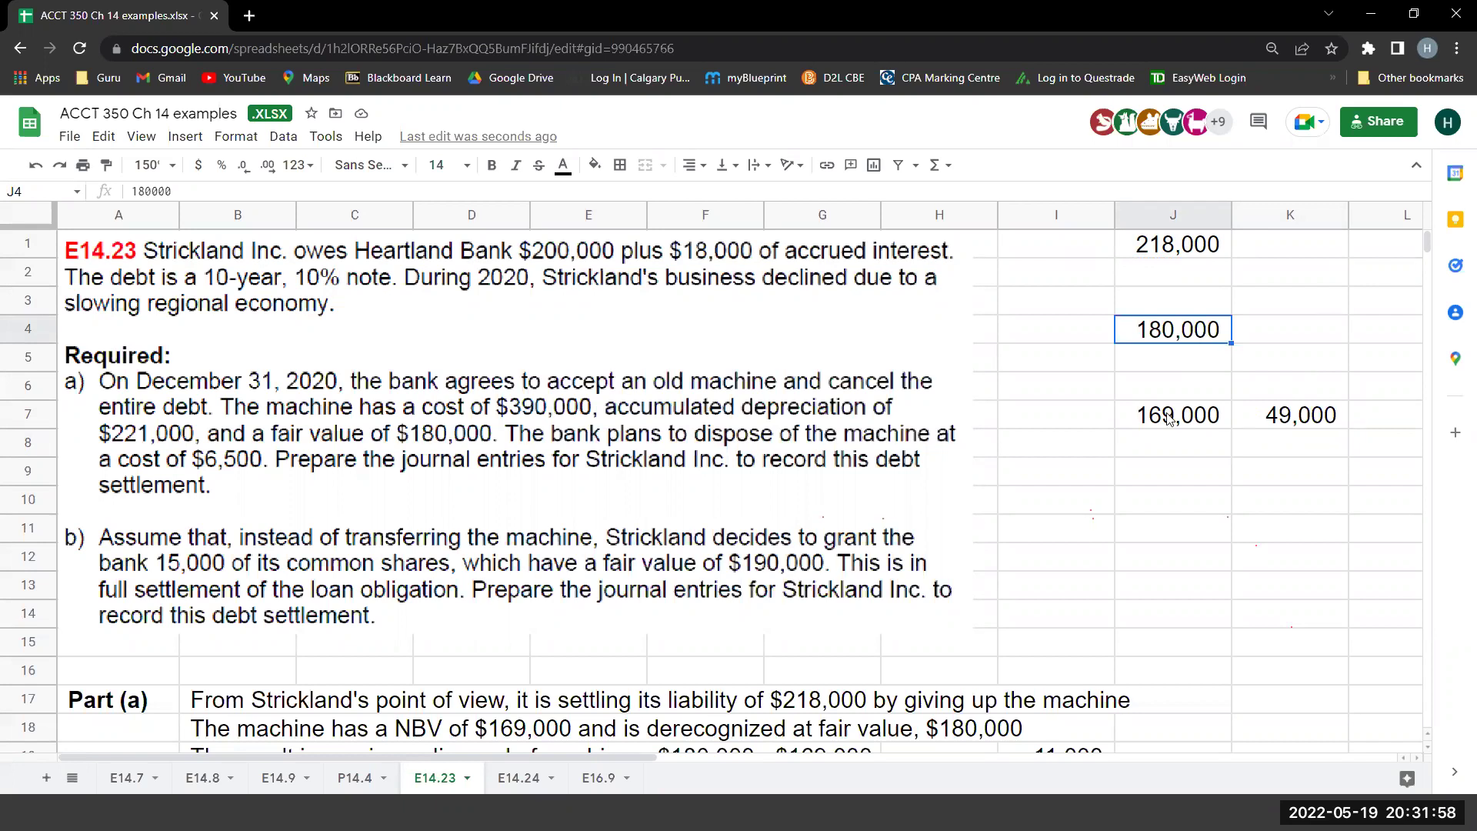
key("Down")
key("Down")
key("Down")
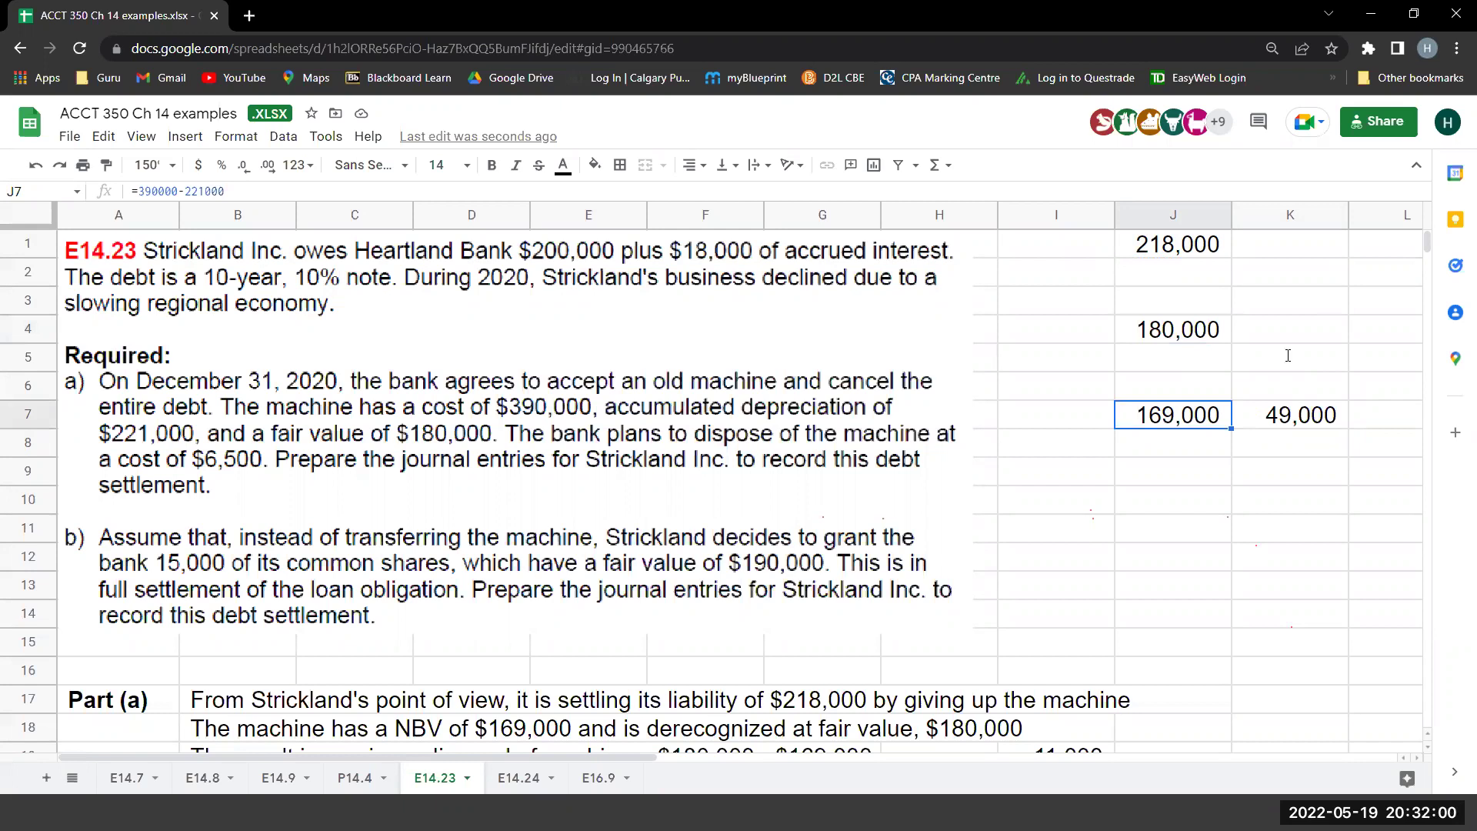
left_click(1283, 360)
type("+J4-")
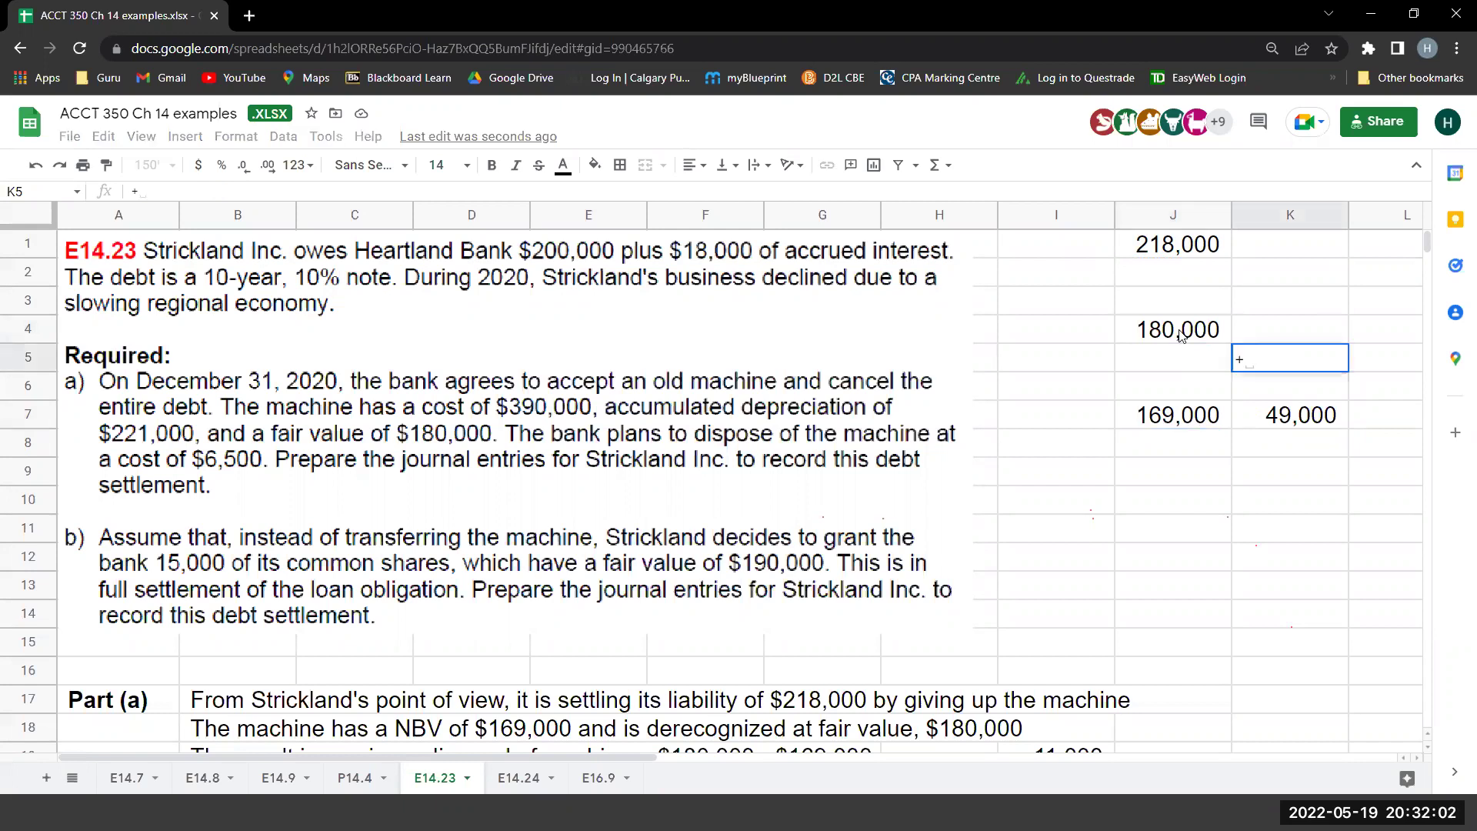
left_click(1181, 336)
type("-")
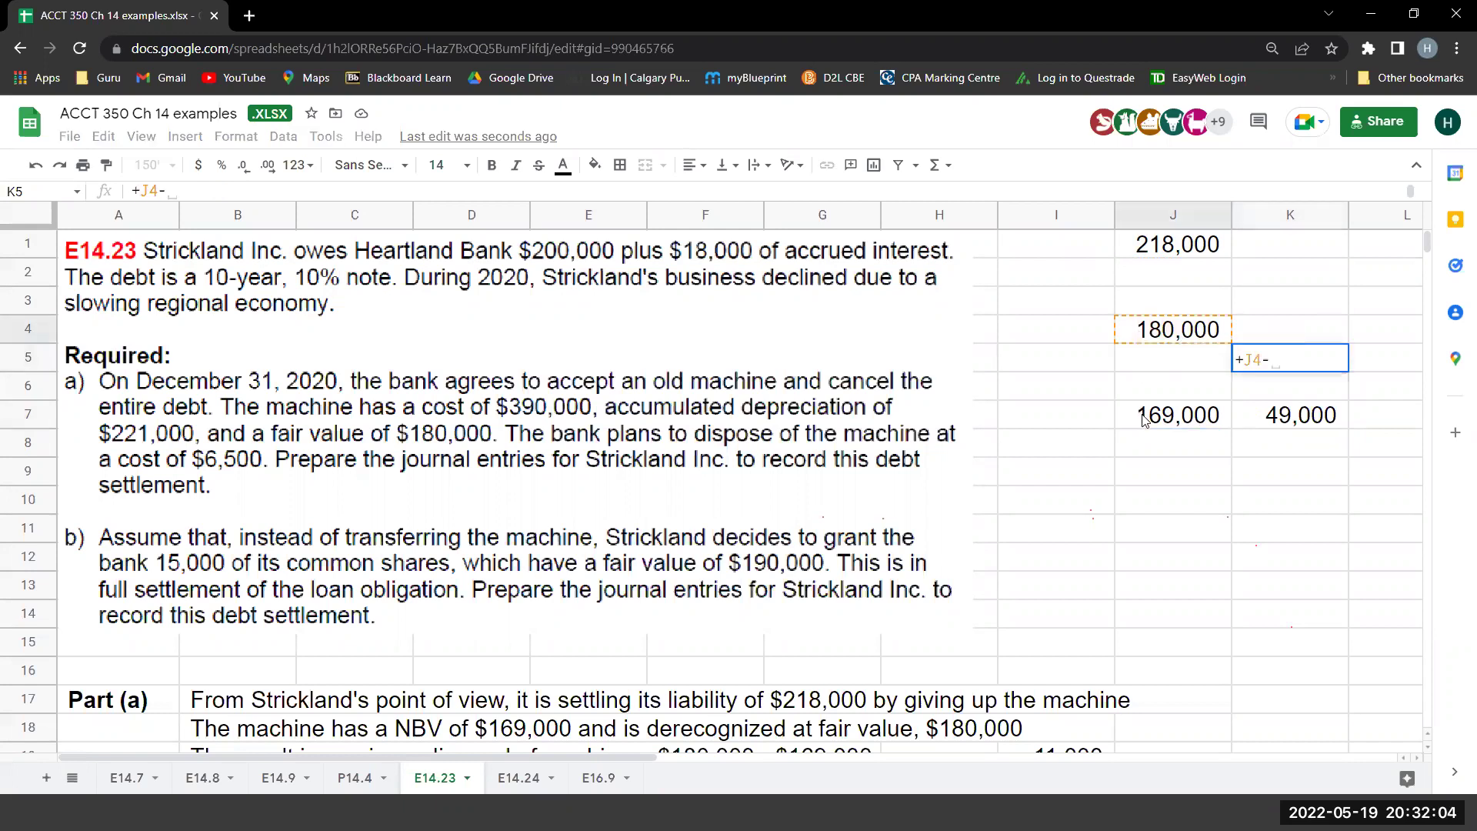
left_click(1143, 419)
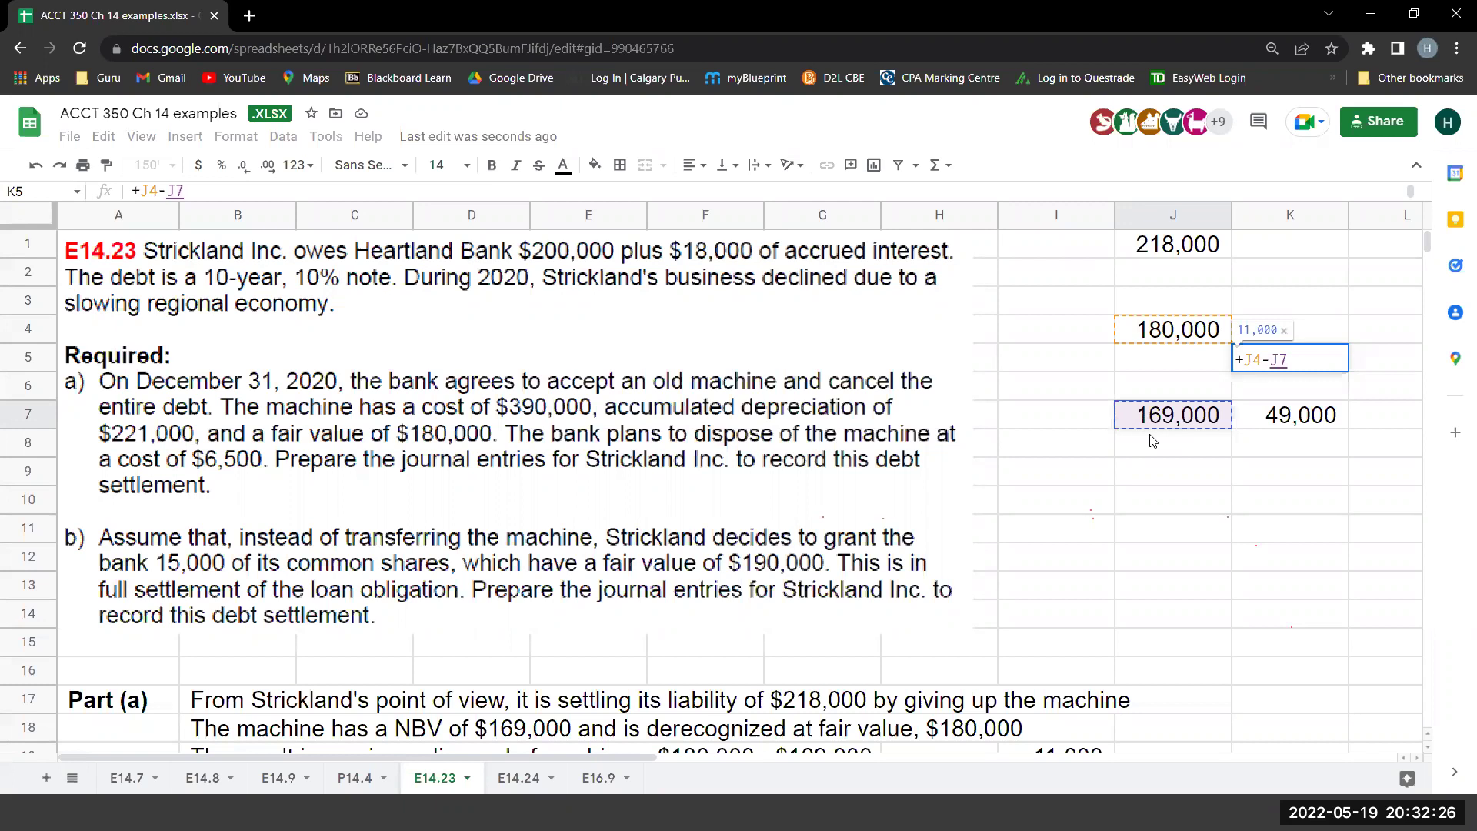
key("Return")
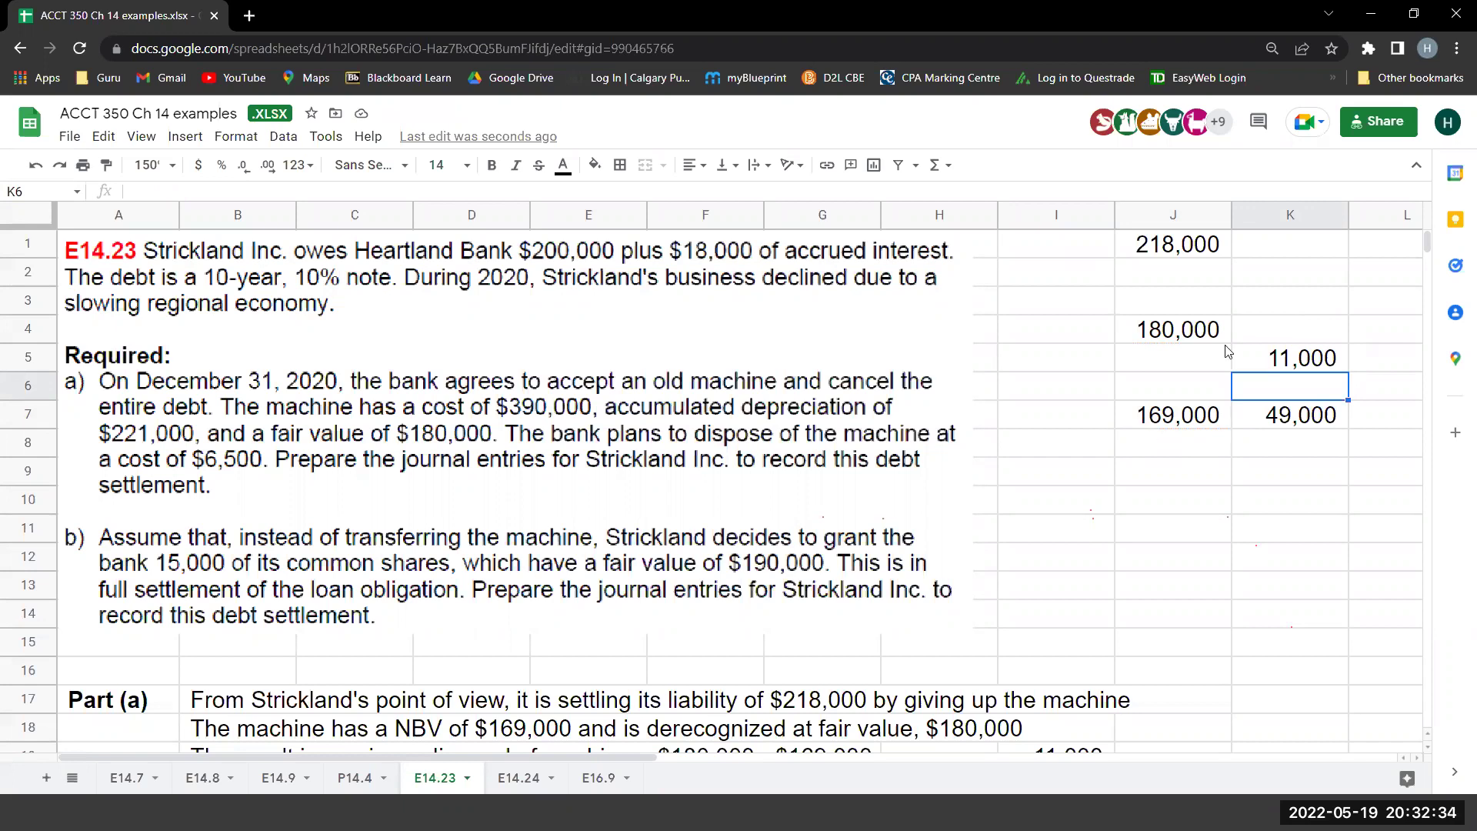
Calculate the gain on settling the debt in K2 by subtracting the machine's fair value from the total debt with +J1-J4.
left_click(1157, 323)
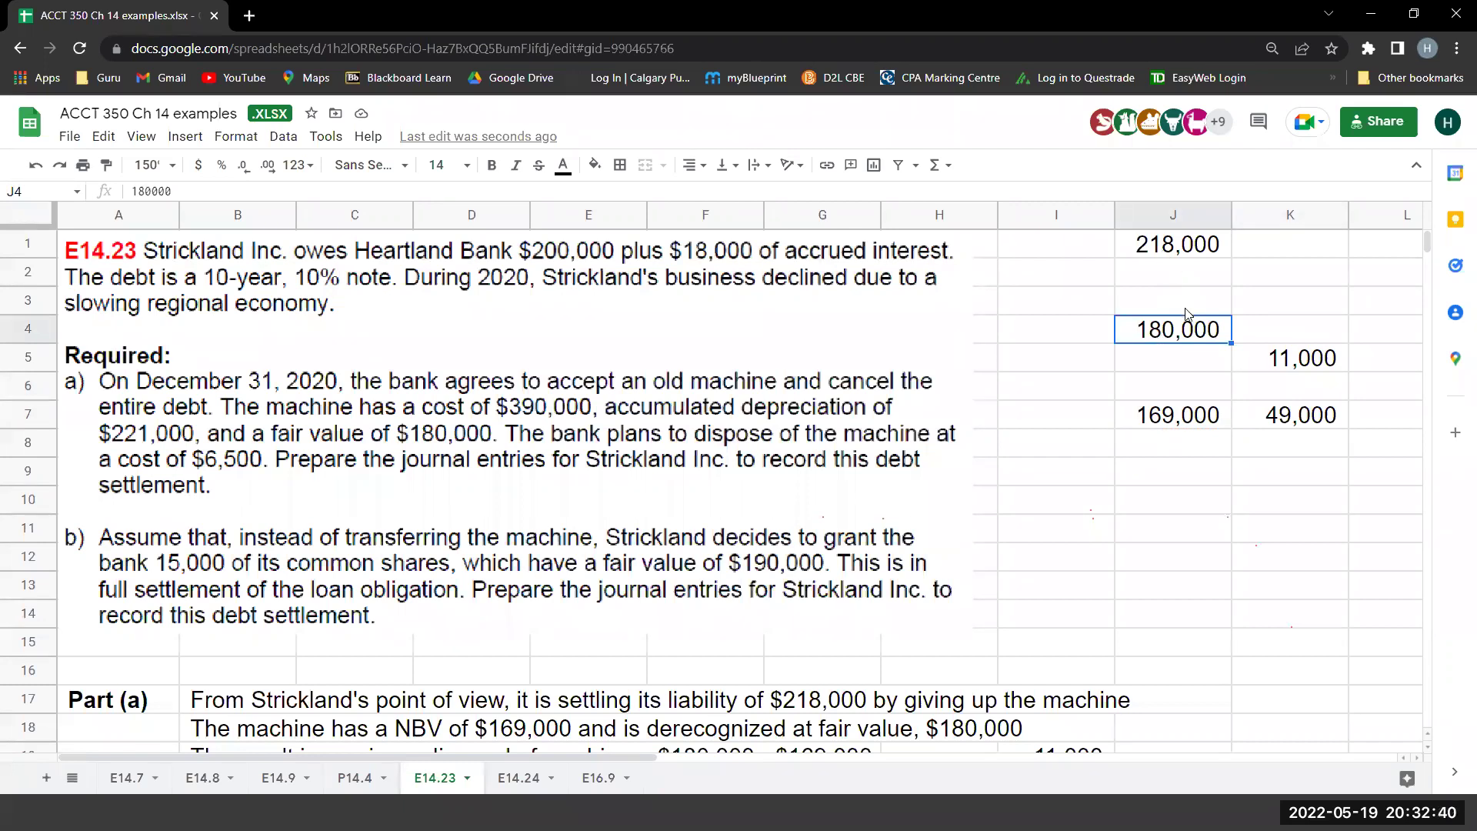
key("Up")
key("Up")
key("Up")
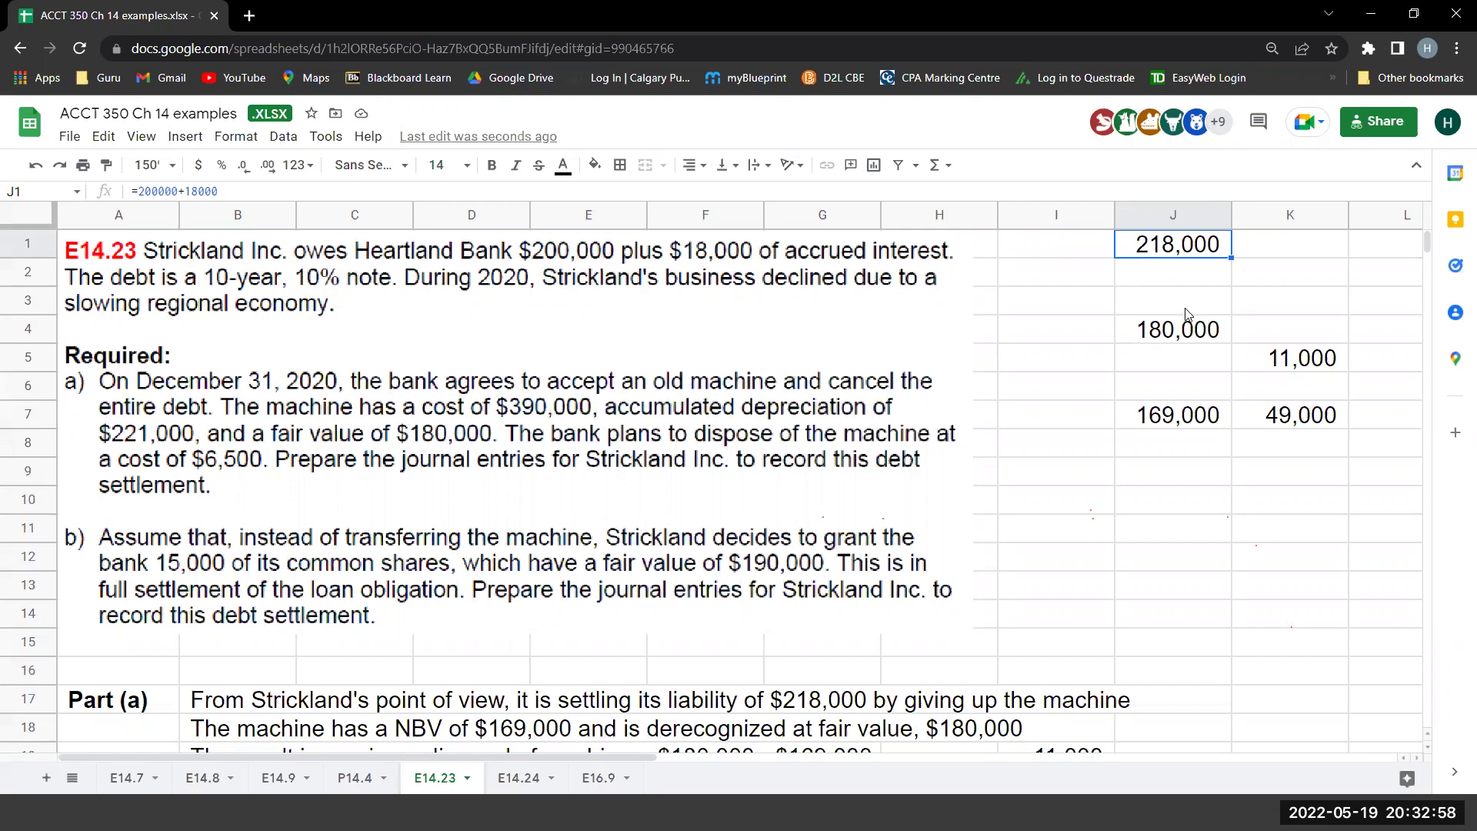
key("Down")
key("Right")
type("+")
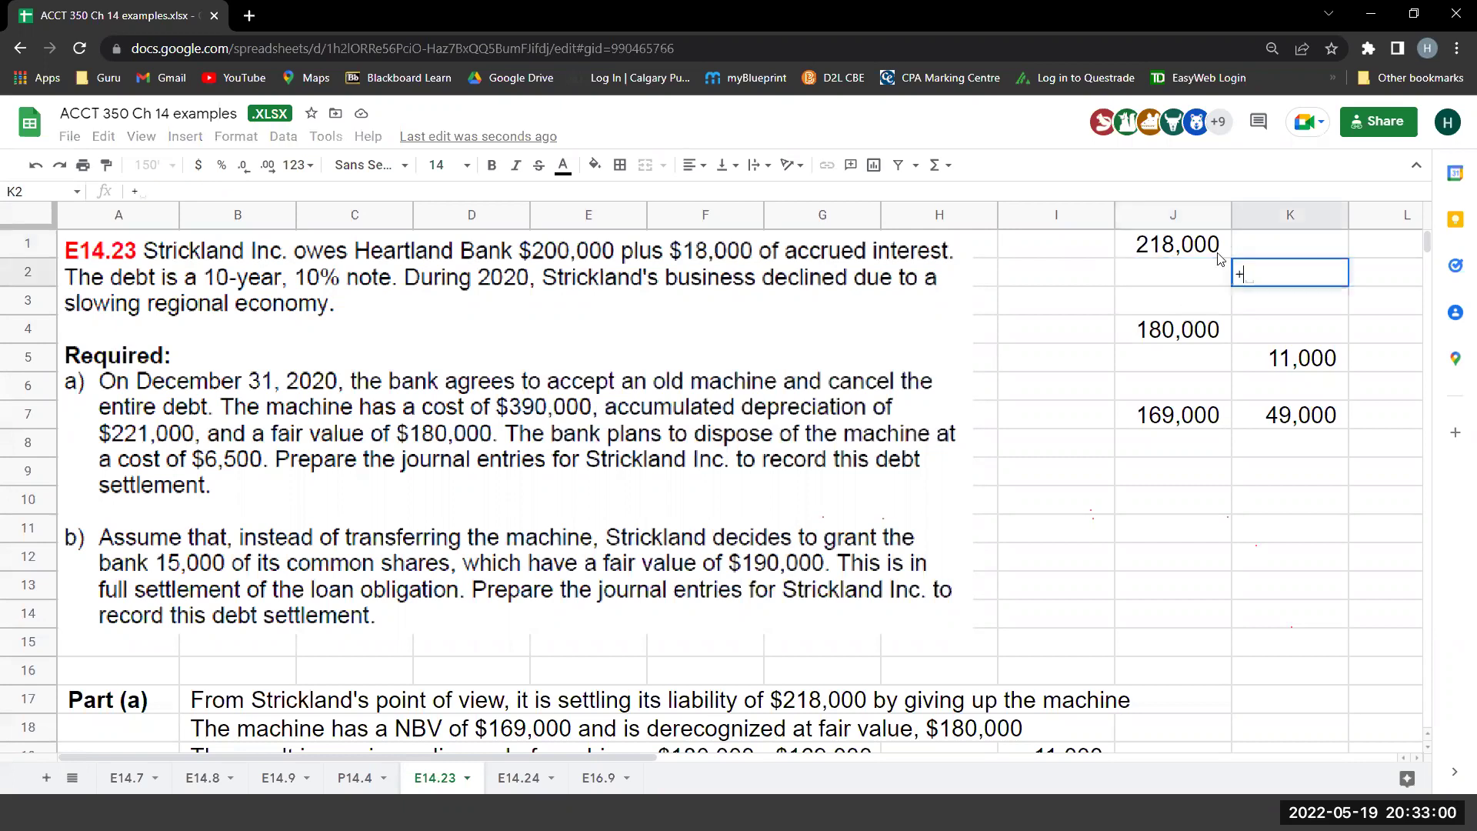
left_click(1218, 255)
type("-")
left_click(1193, 339)
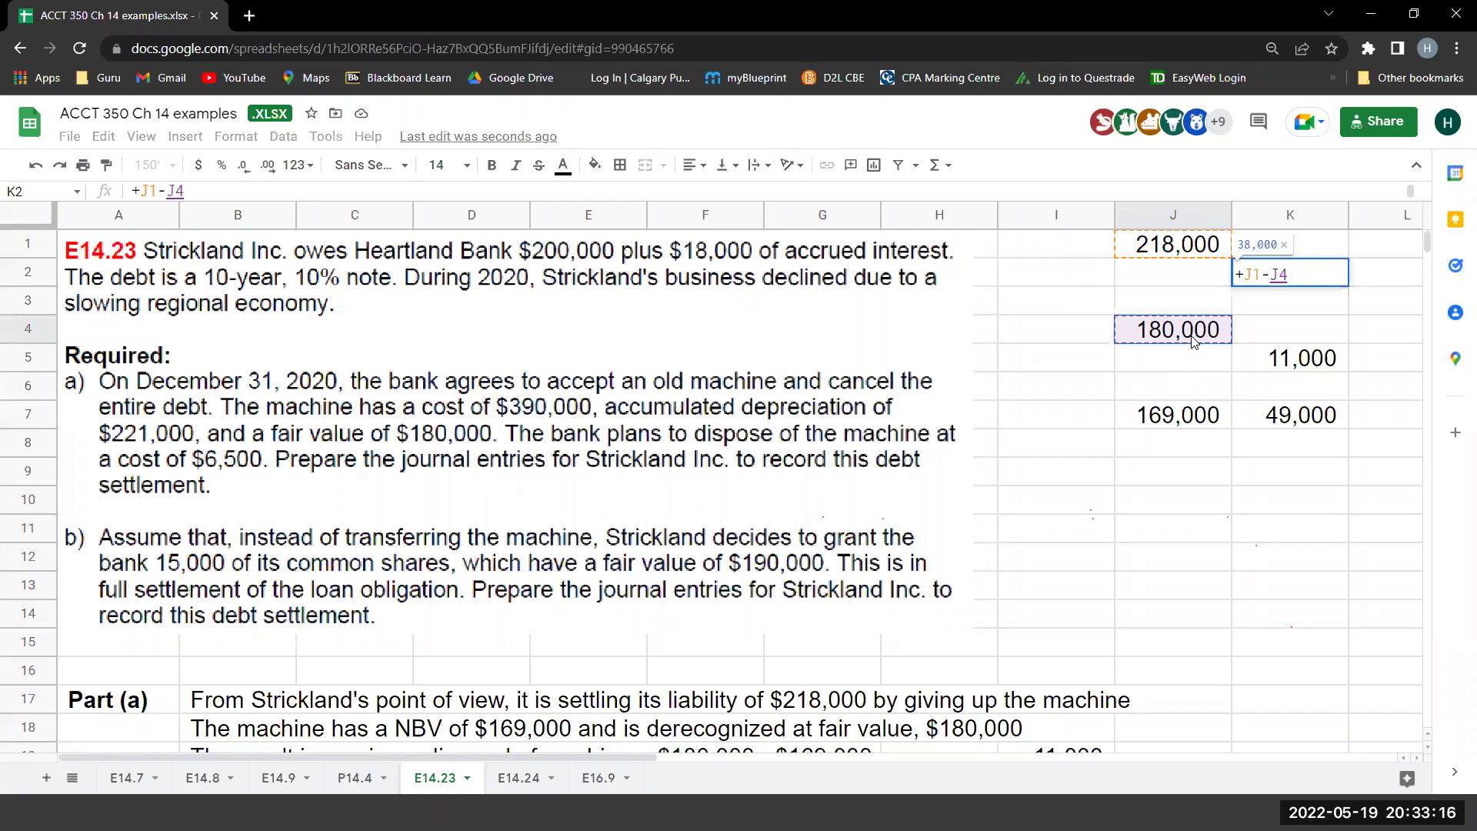
key("Return")
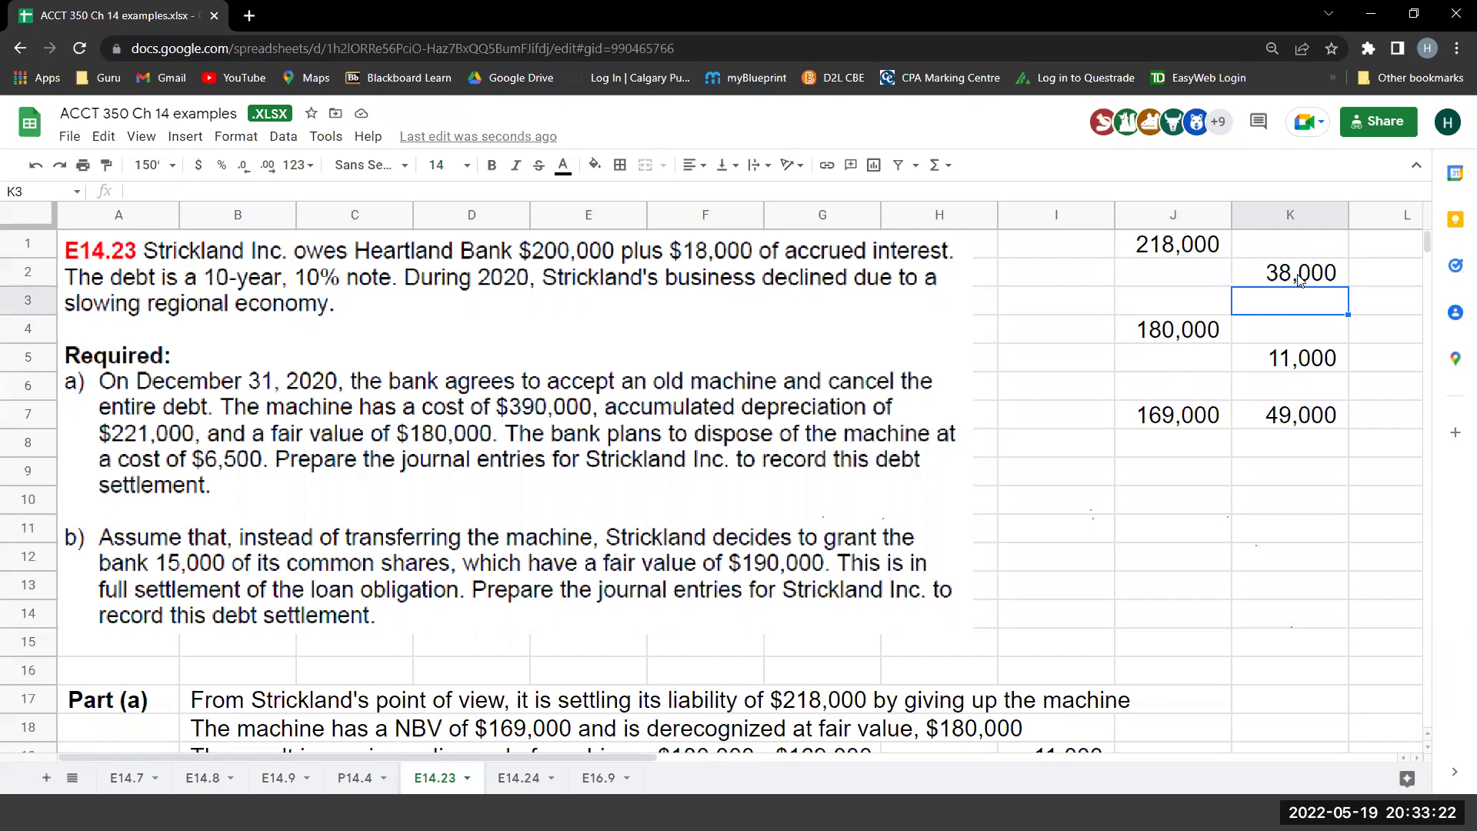
Compare the debt settlement gain in K2 and the machine disposal gain in K5 with the overall gain in K7.
left_click(1299, 282)
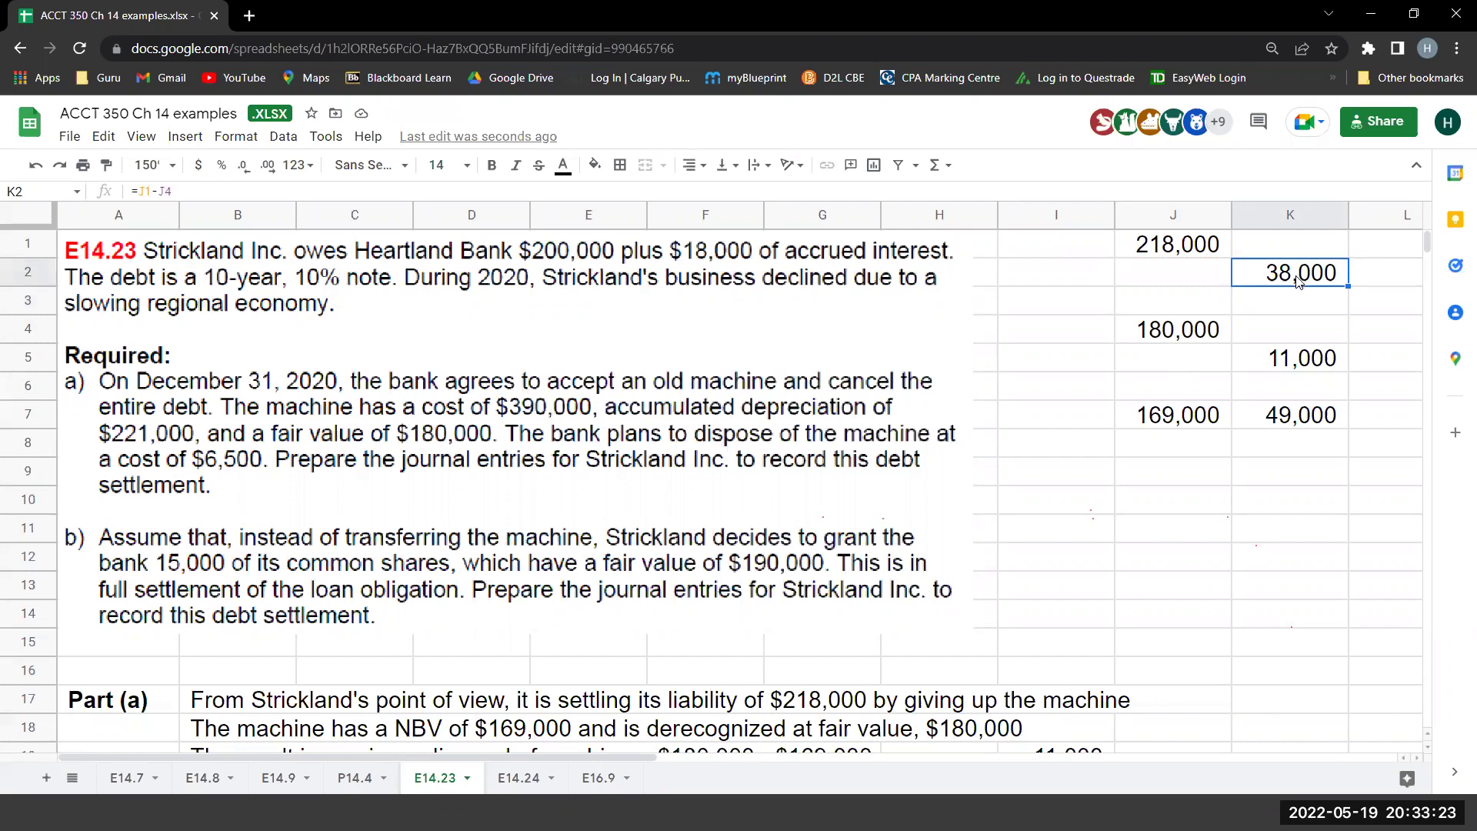
left_click(1299, 363)
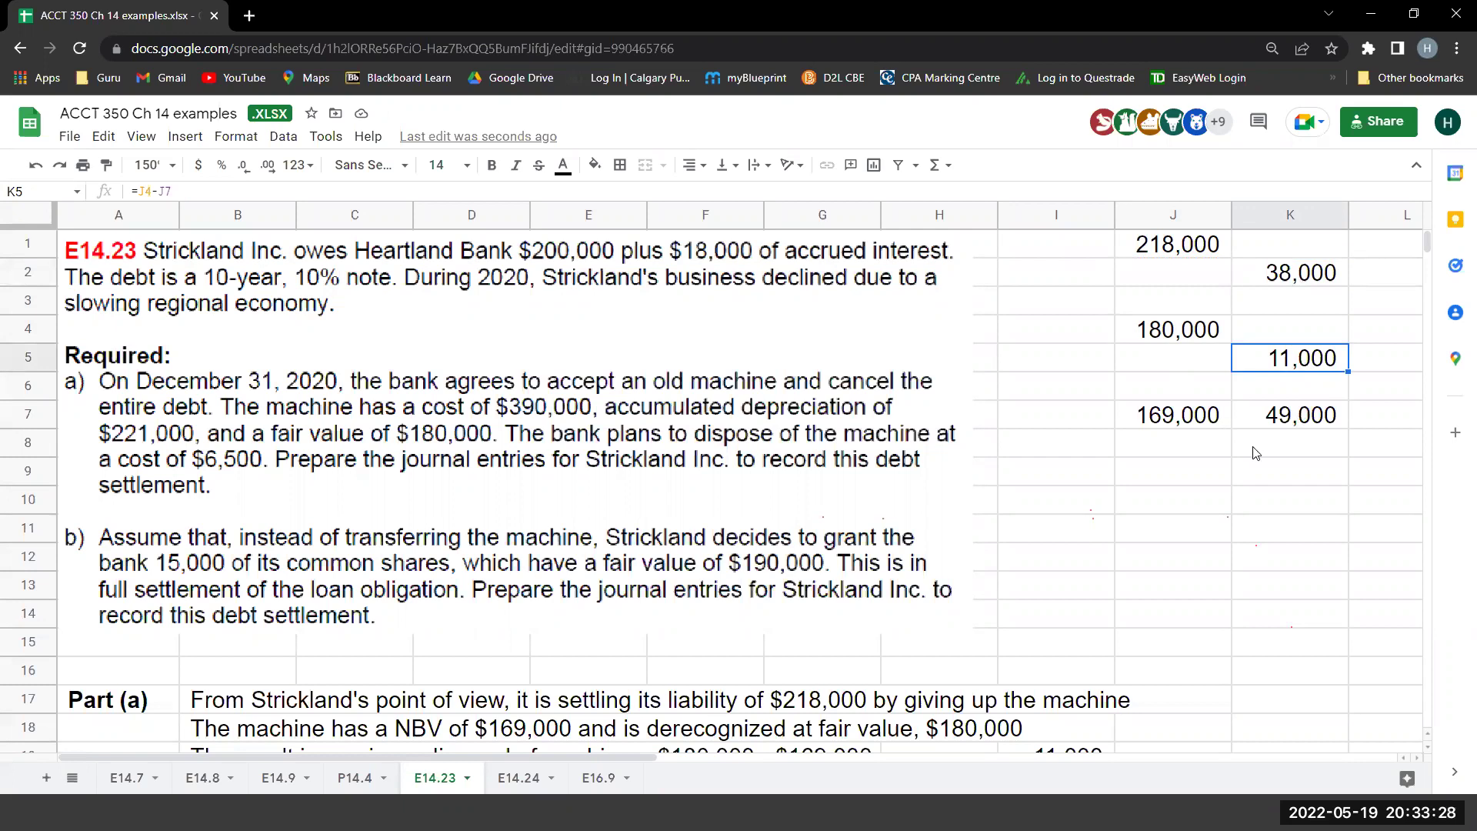
key("Down")
key("Down")
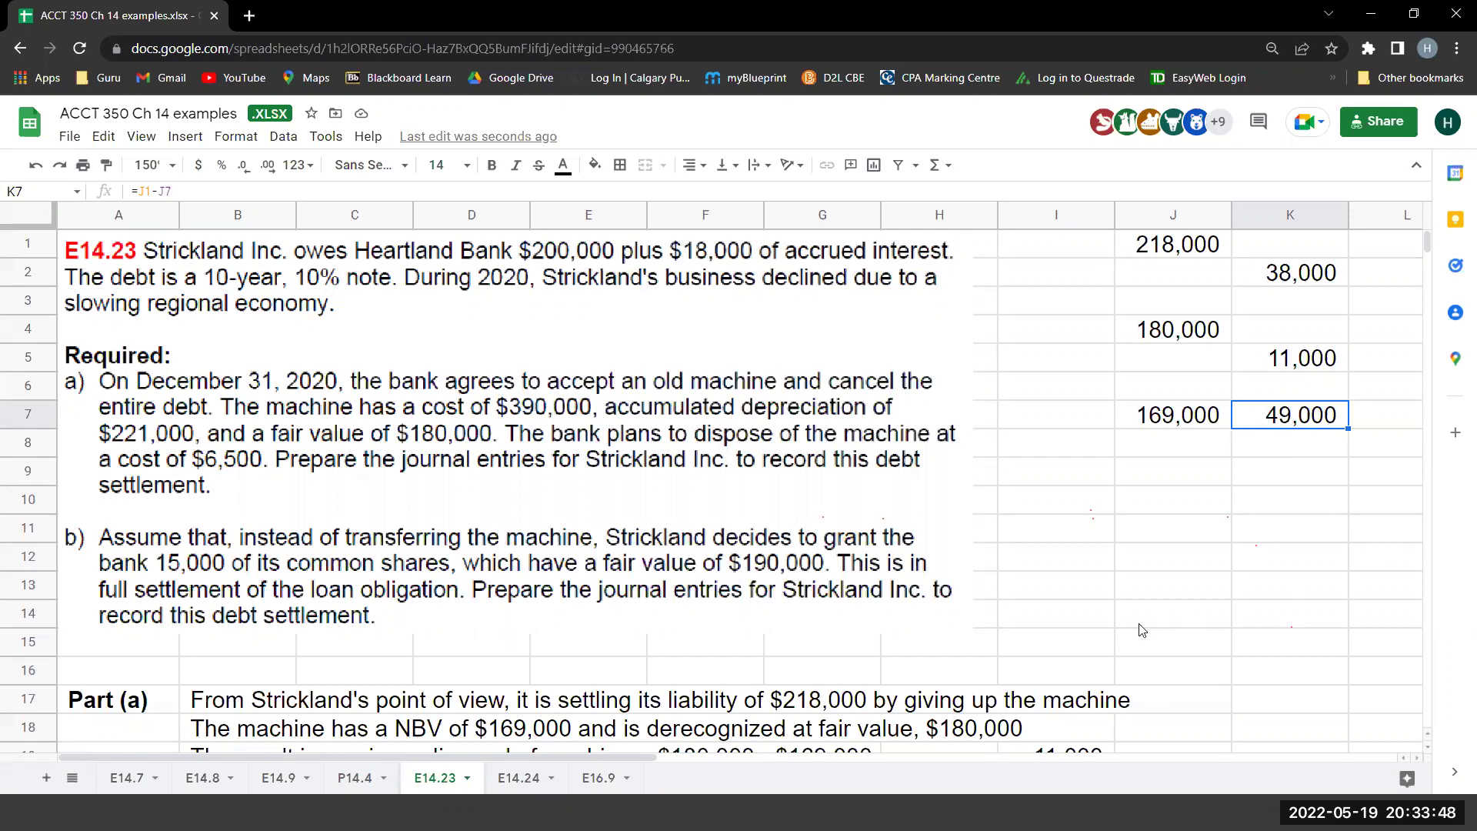
Reword the part (a) journal entry label in C27 to "Gain on settlement of debt".
scroll(1139, 636, "down", 4)
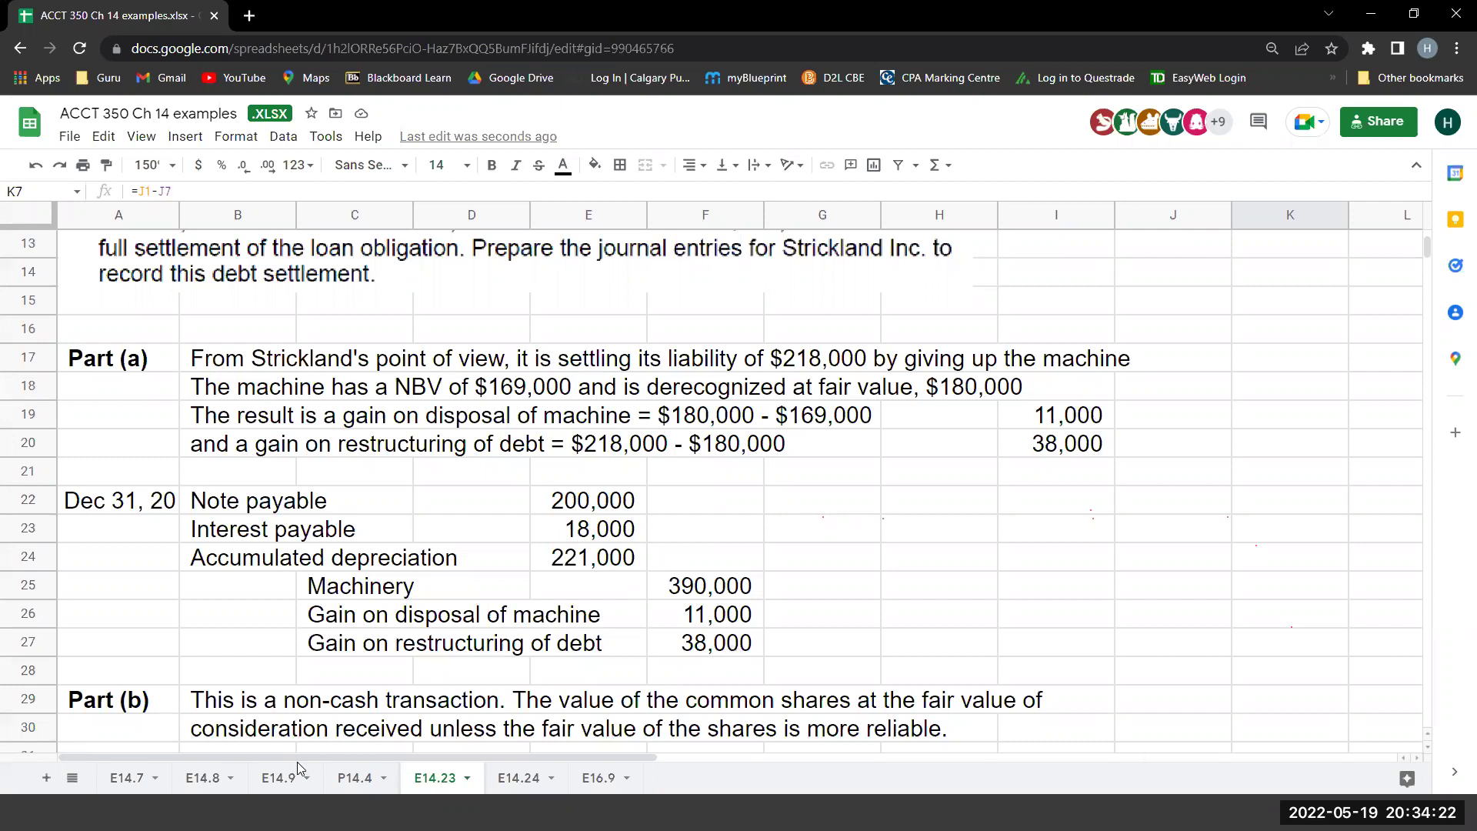
left_click(388, 643)
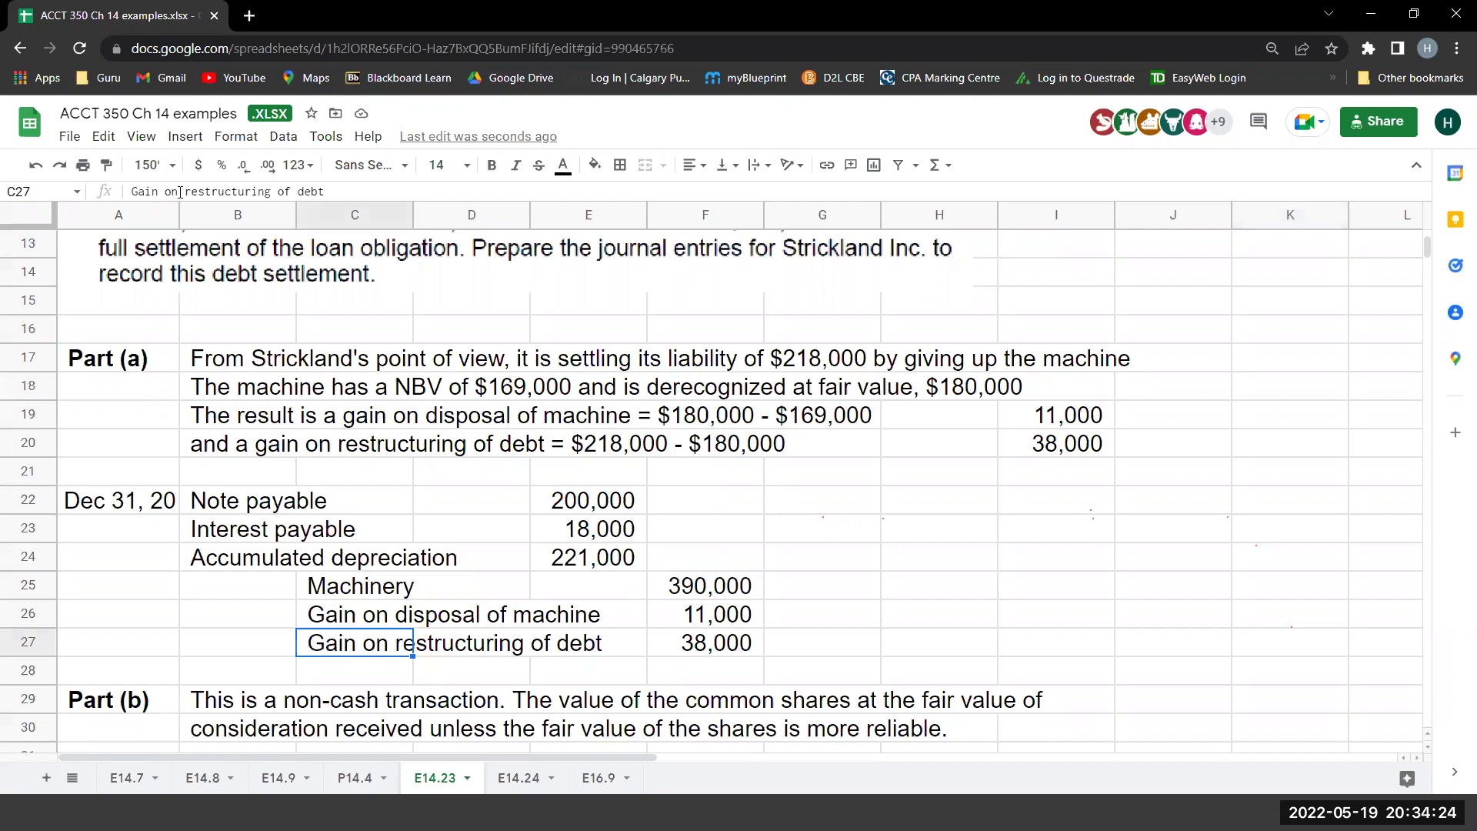
left_click(187, 191)
double_click(186, 192)
type("s")
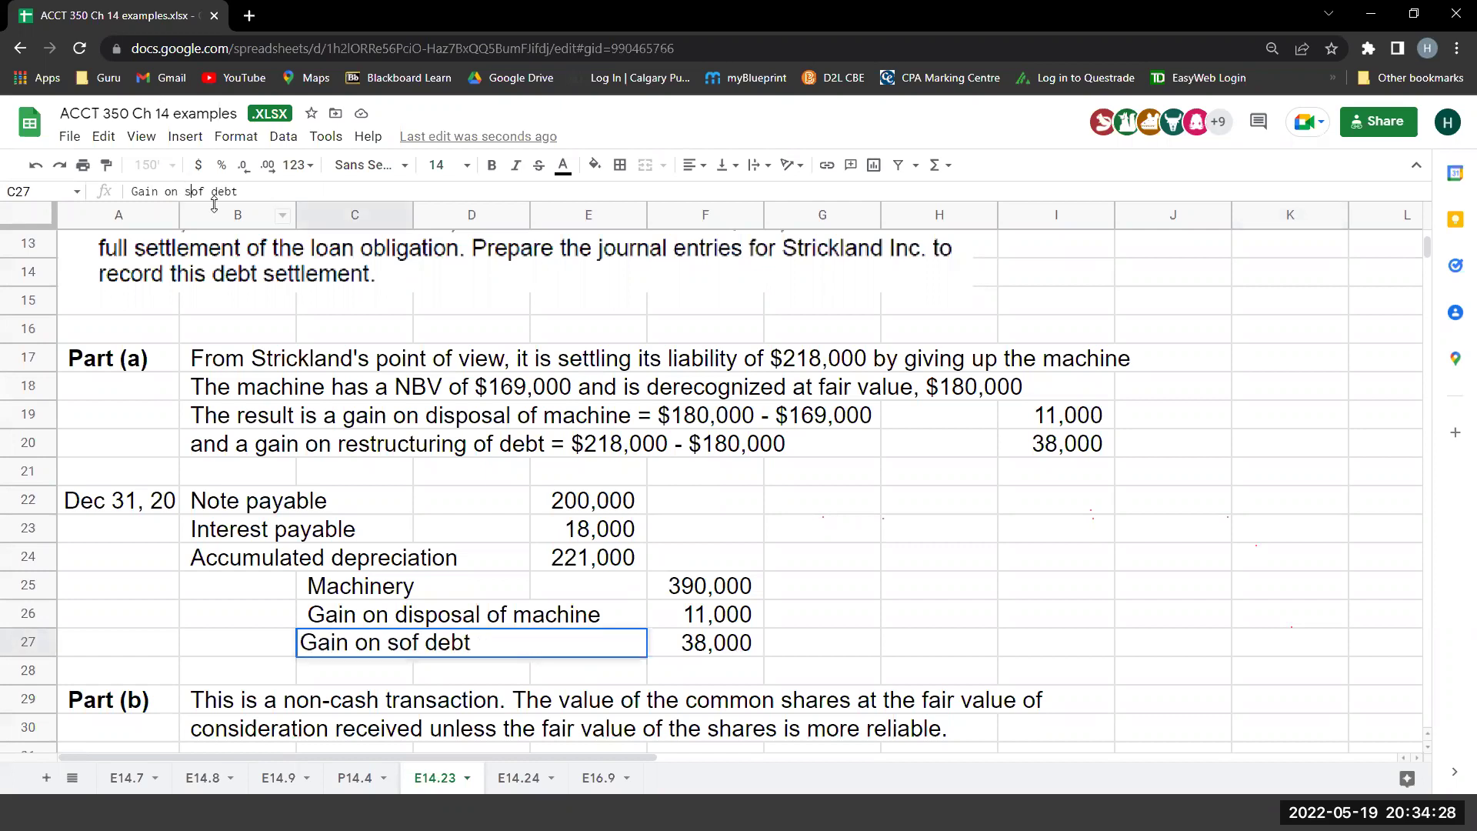
type("ettlement")
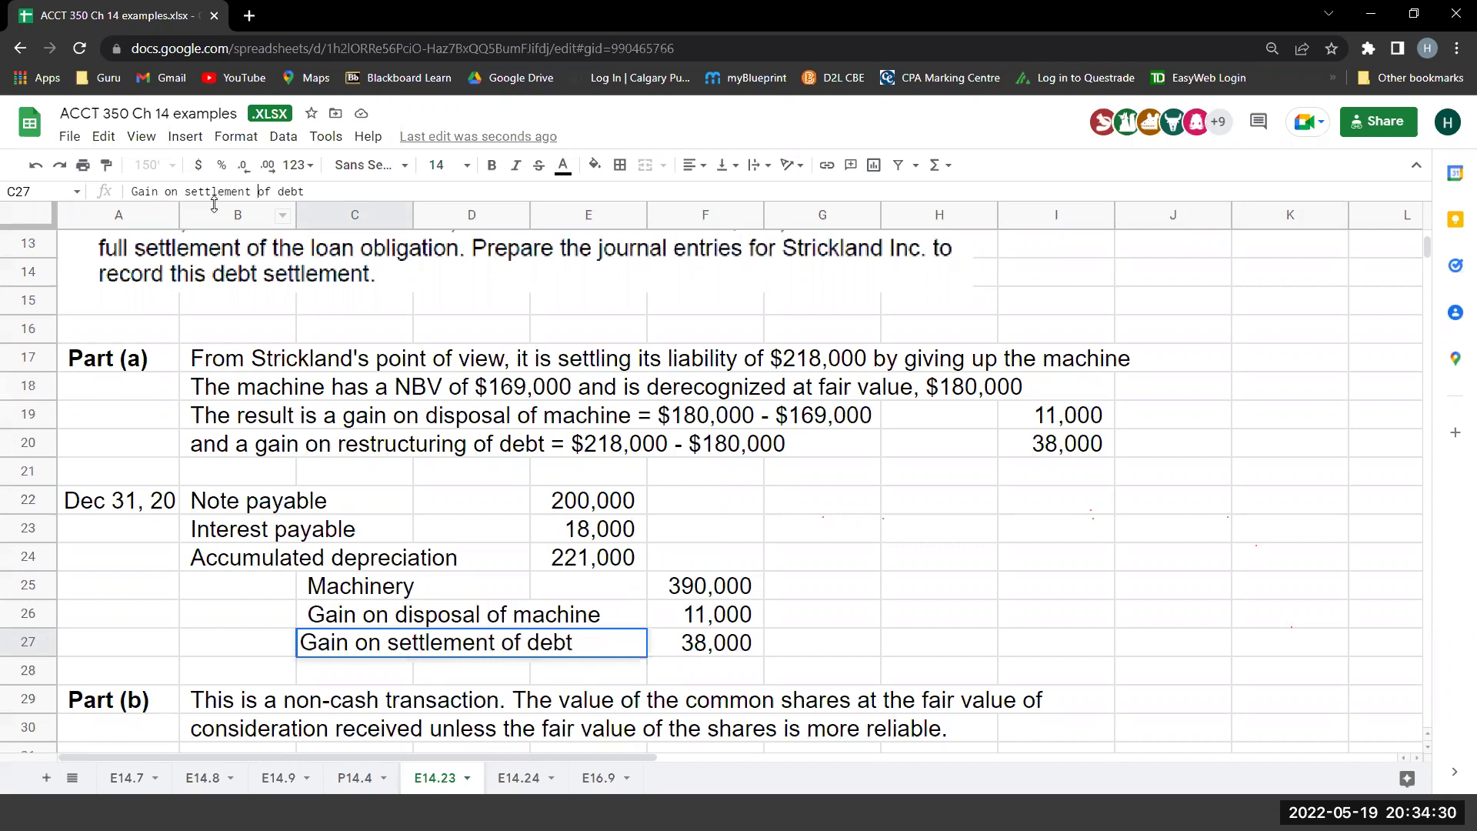
key("Return")
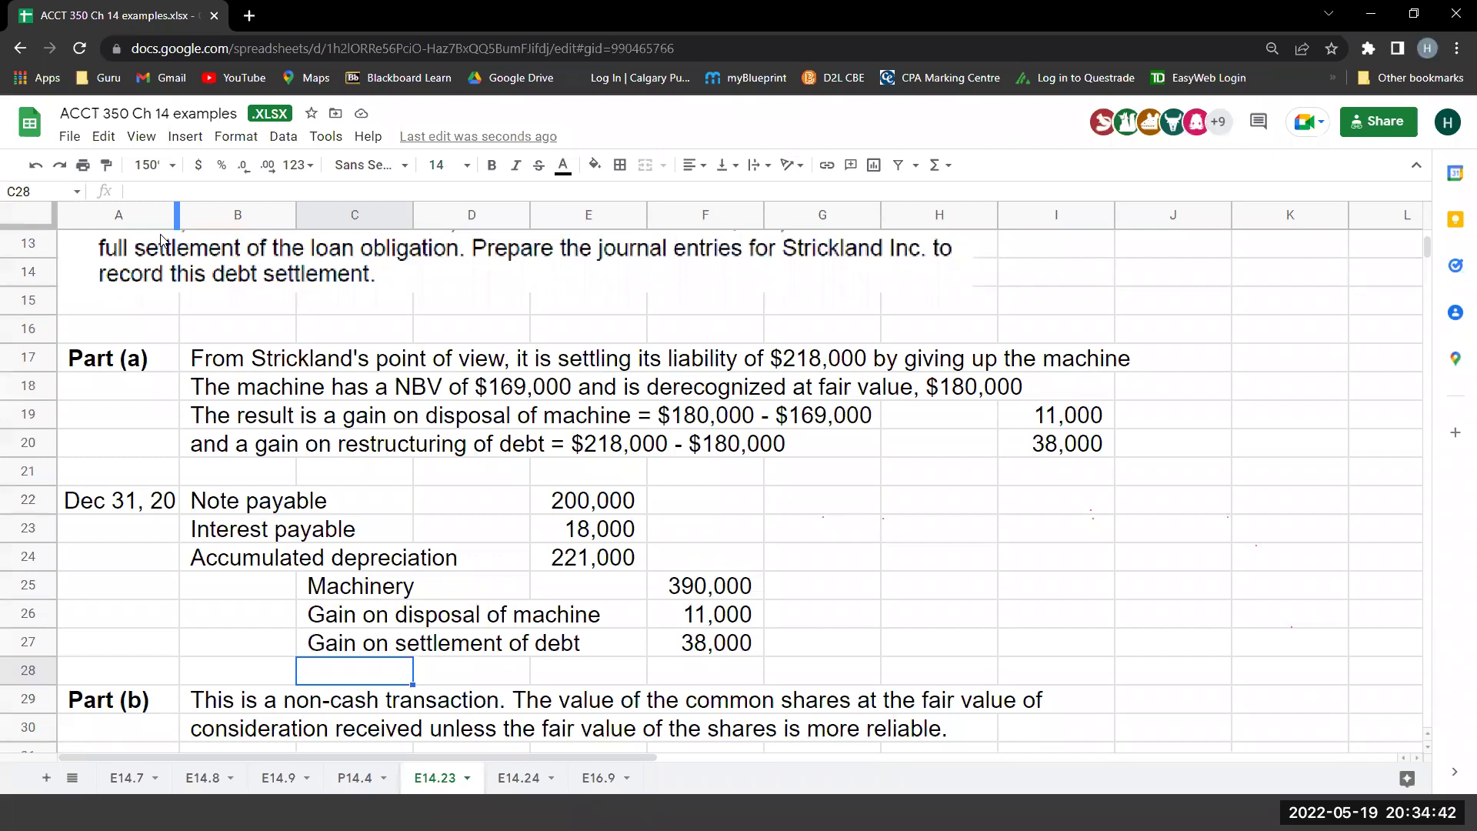
Review the total debt in J1 and the part (b) share settlement, including the common shares and gain amounts in F34 and F35.
left_click(875, 553)
scroll(232, 515, "up", 3)
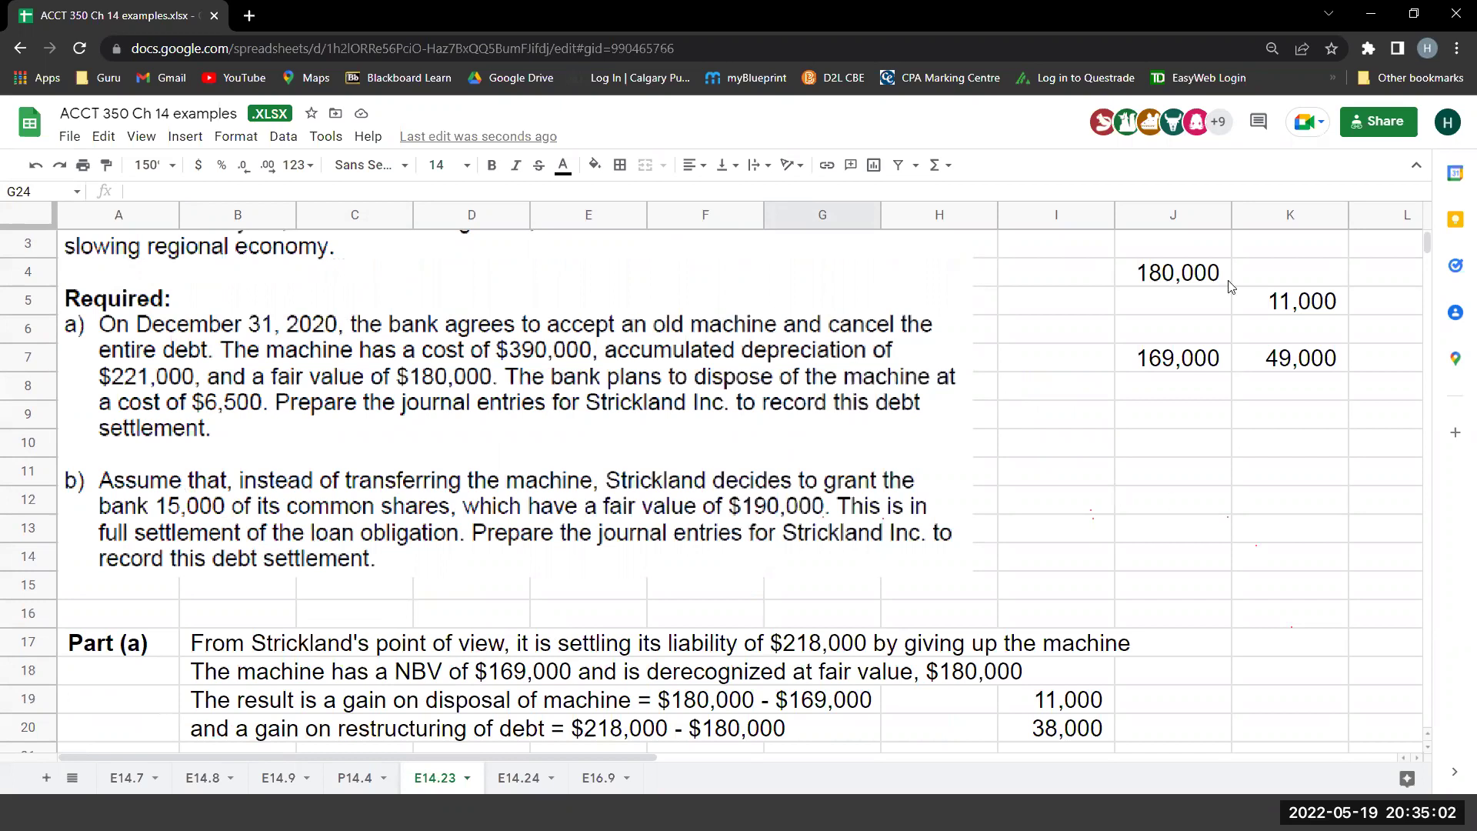
scroll(1223, 280, "up", 1)
left_click(1180, 245)
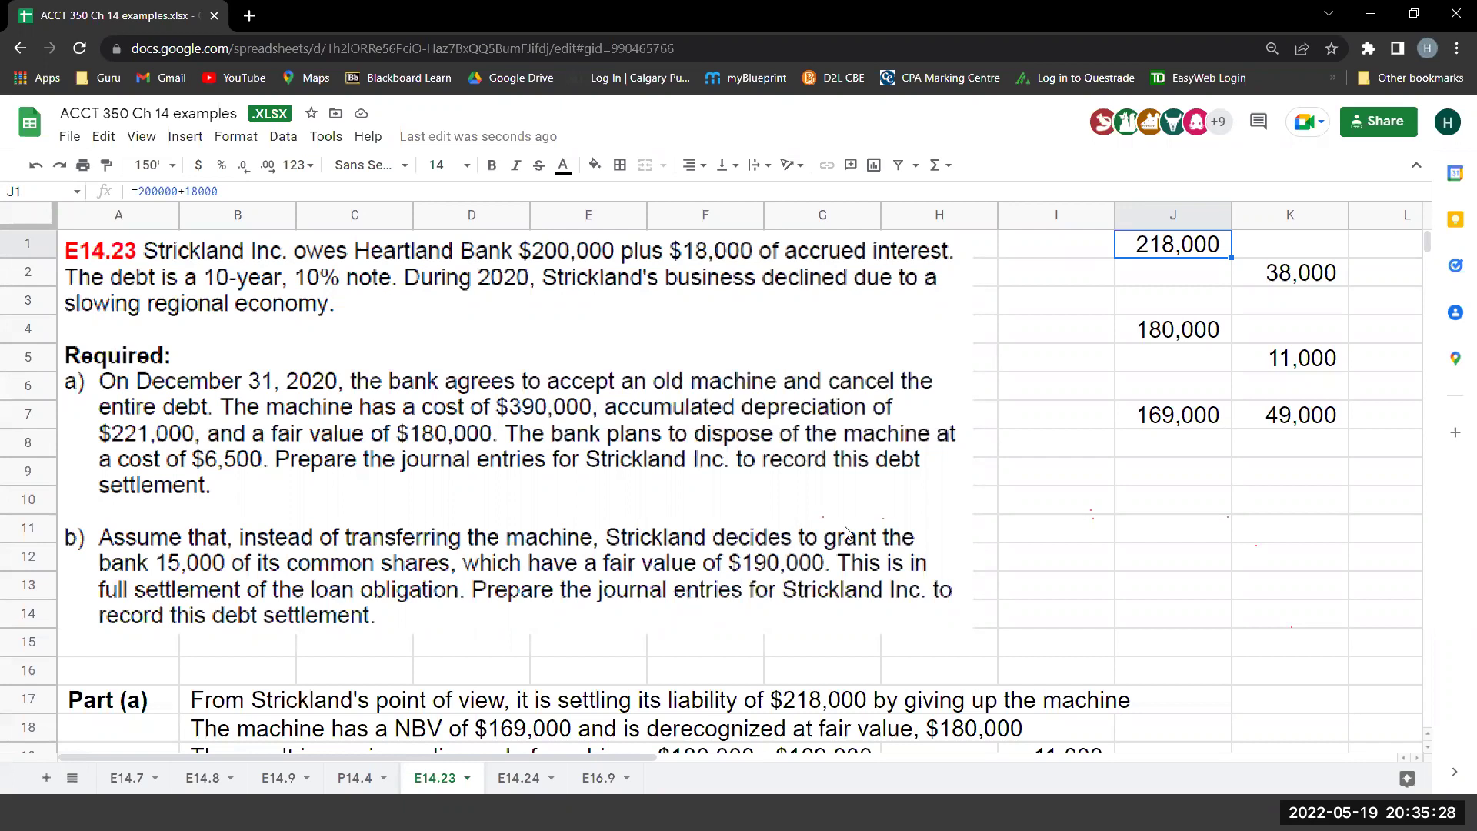
scroll(831, 556, "down", 6)
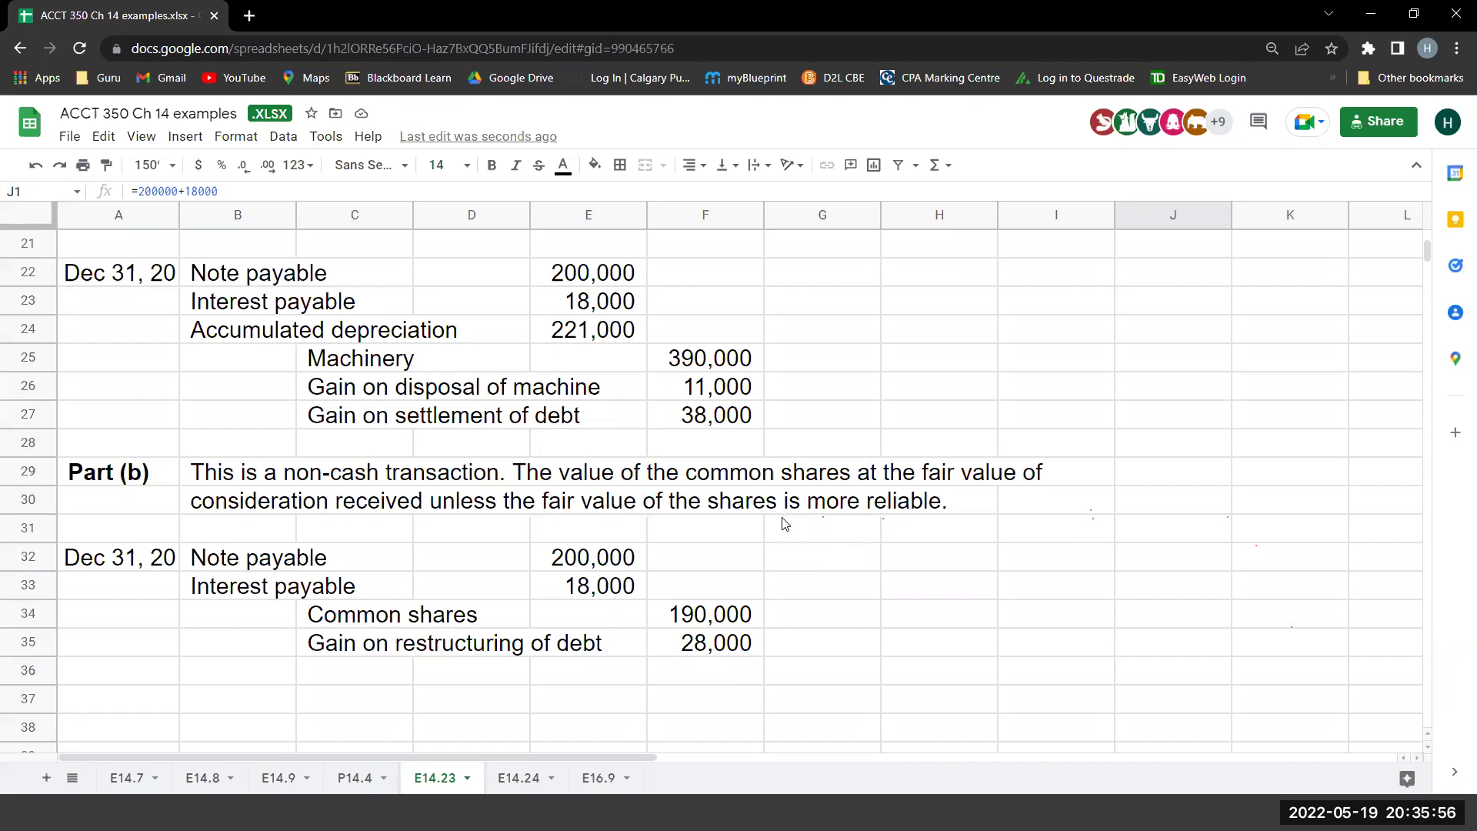
scroll(703, 570, "down", 1)
left_click(720, 561)
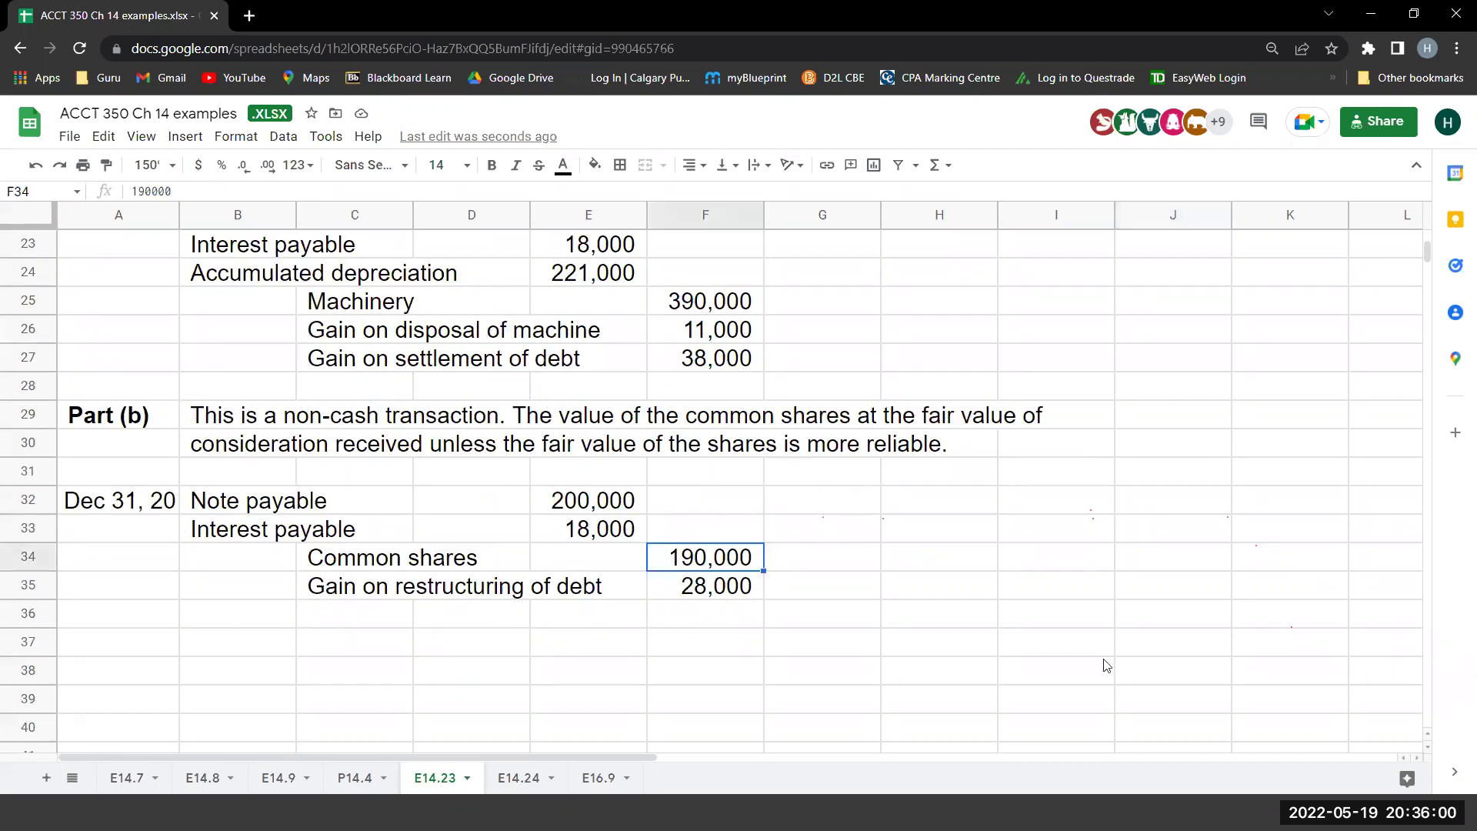
key("Down")
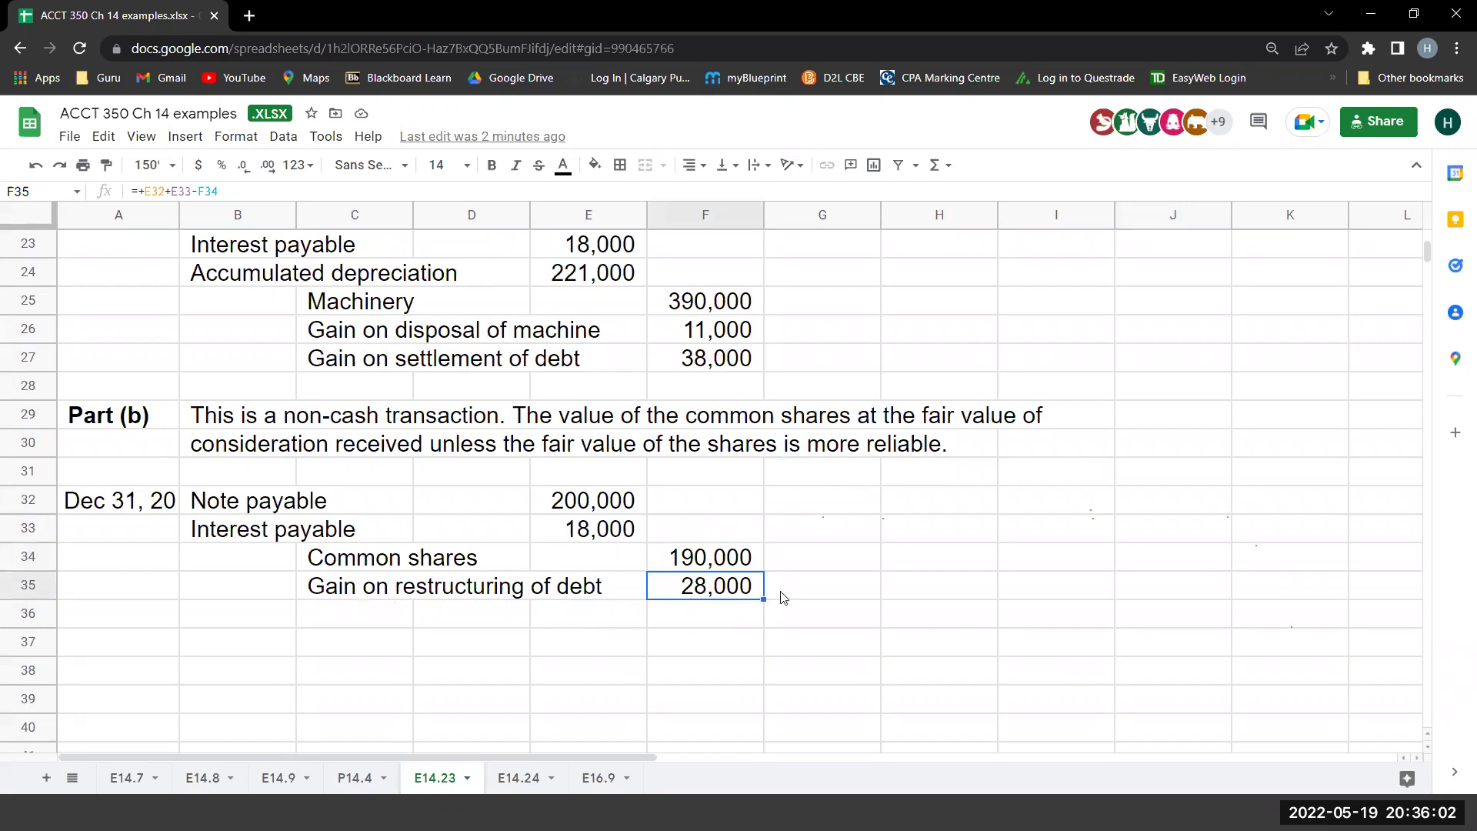
Copy the "Gain on settlement of debt" label from C27 over the gain label of the part (b) entry in C35.
left_click(398, 602)
scroll(712, 631, "up", 3)
key("Up")
key("Up")
key("Up")
key("Up")
key("Up")
key("Up")
key("Up")
key("Up")
key("ctrl+c")
scroll(523, 662, "down", 2)
left_click(368, 645)
key("ctrl+v")
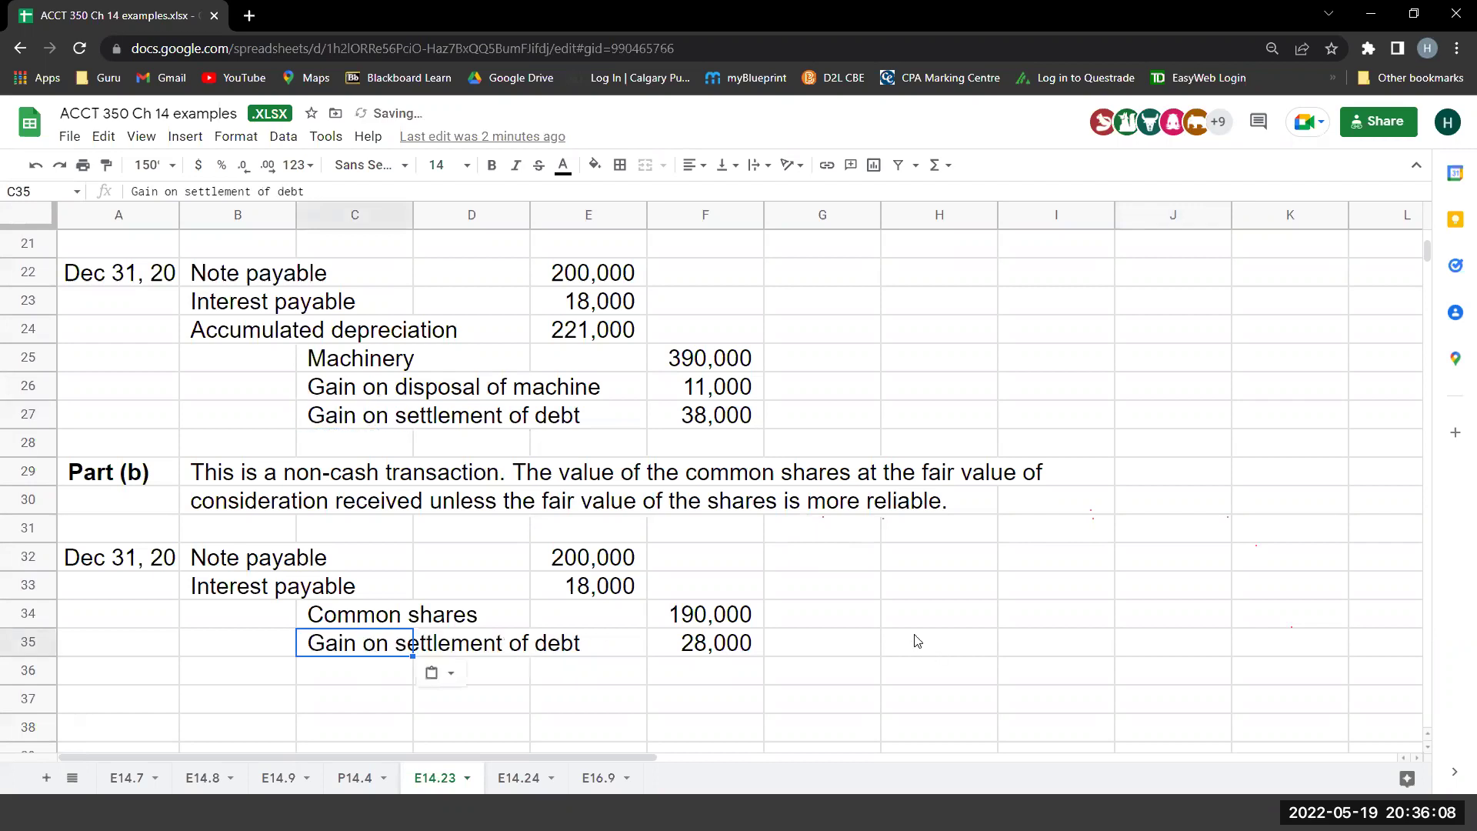
left_click(899, 645)
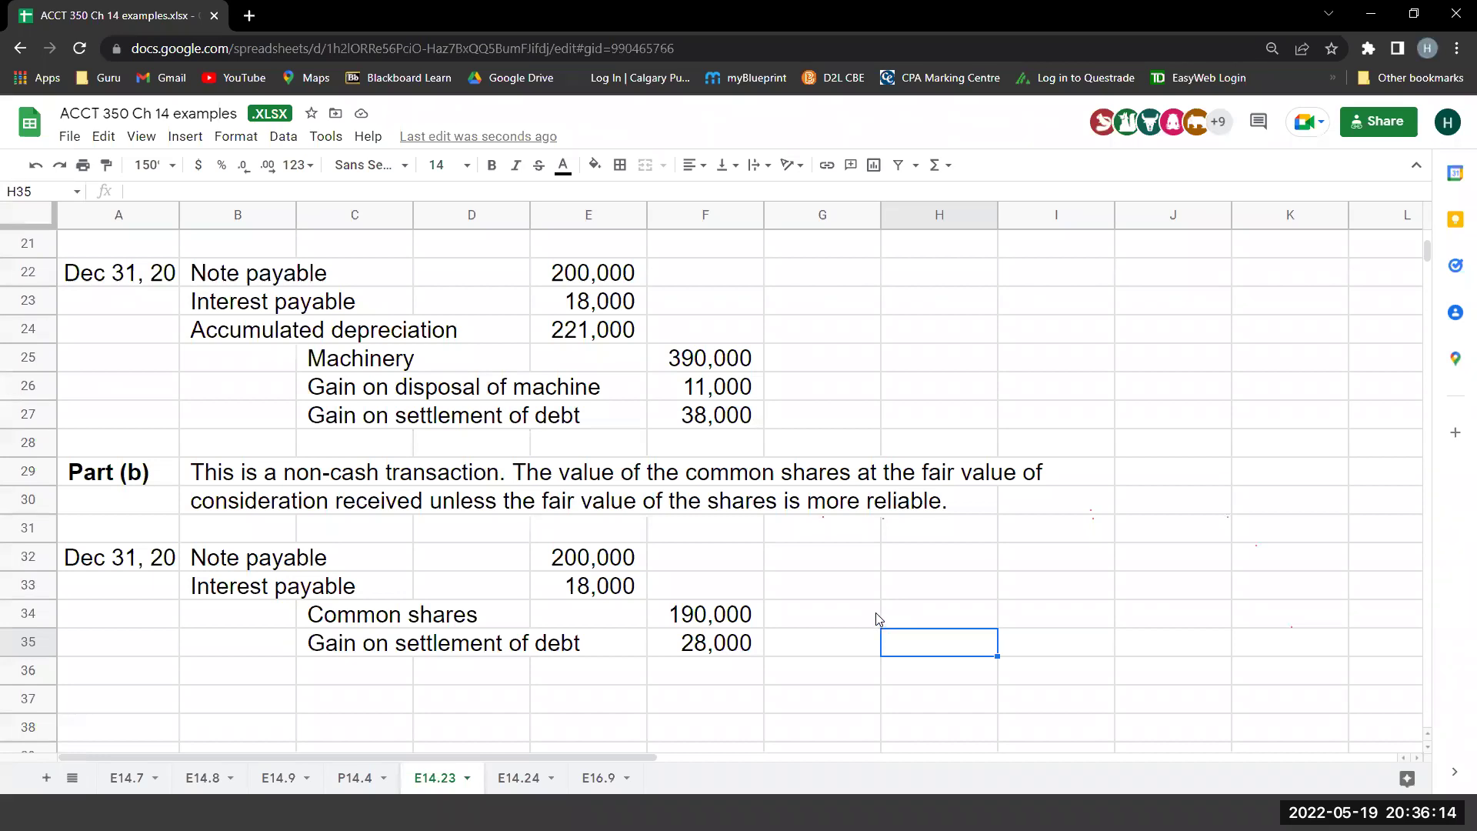
Look at the E14.24 sheet and return to E14.23 to review its problem statement and the calculated gains.
left_click(539, 780)
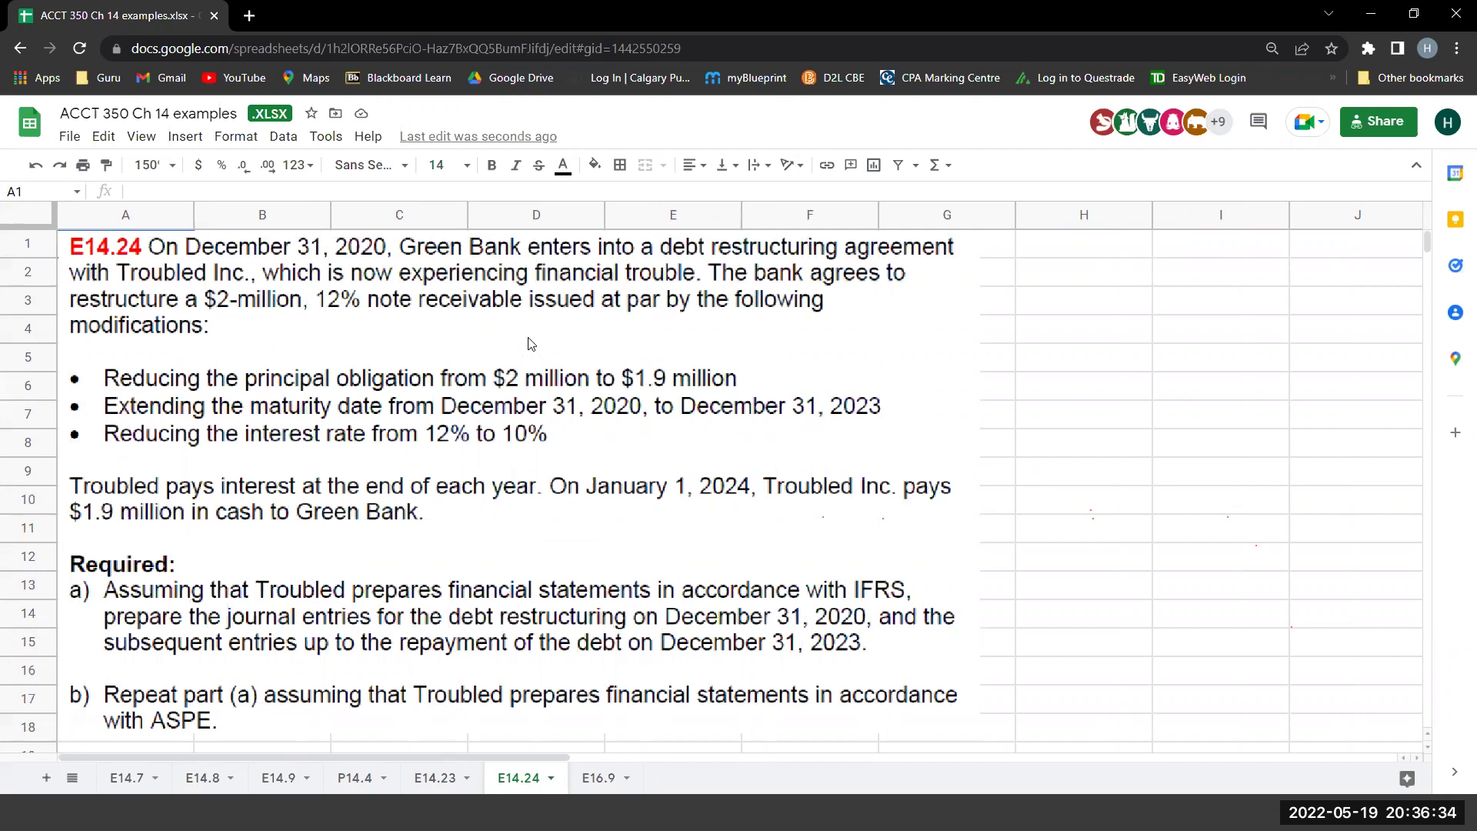
left_click(437, 780)
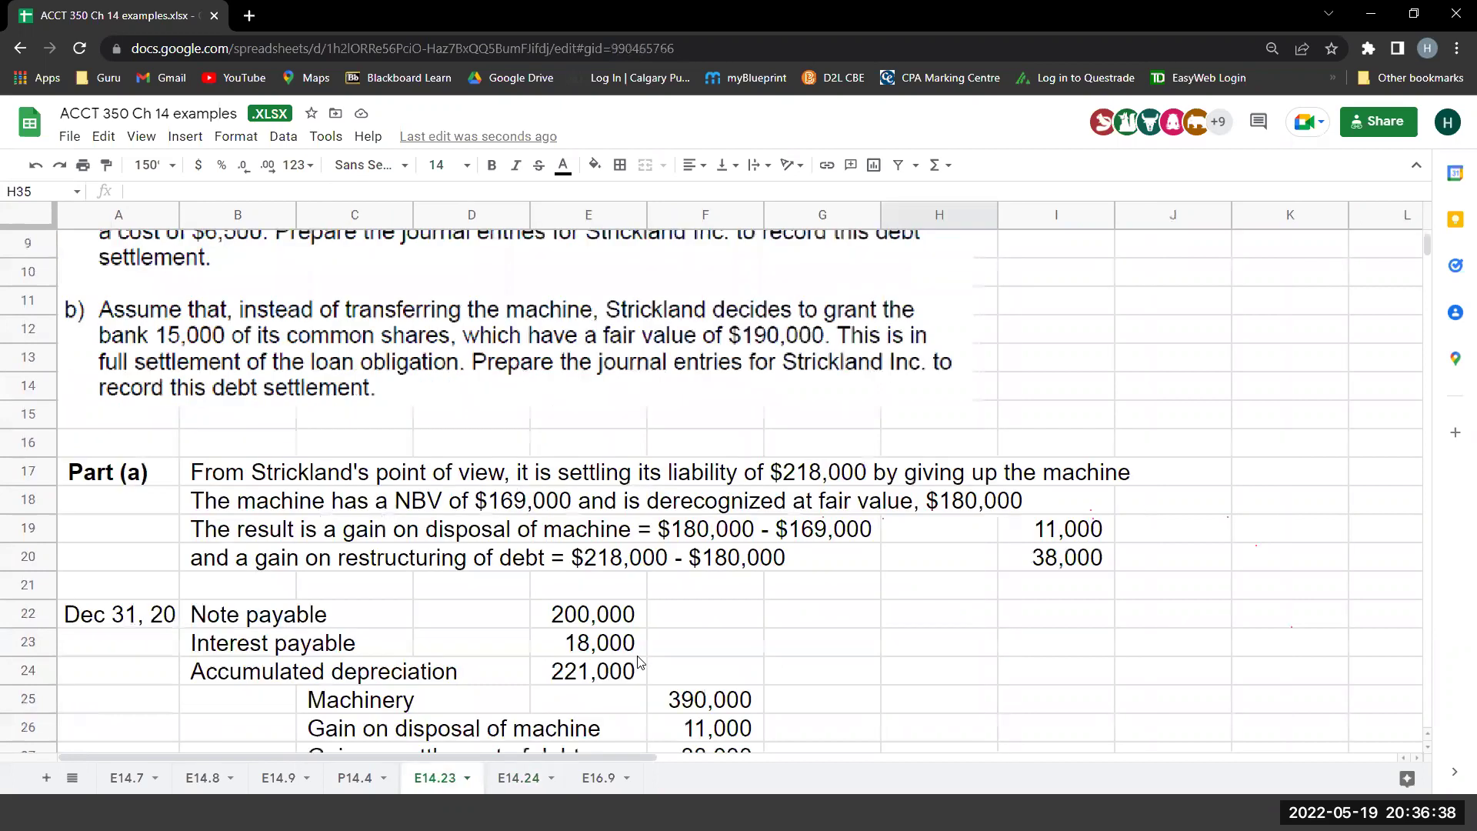
scroll(638, 663, "up", 3)
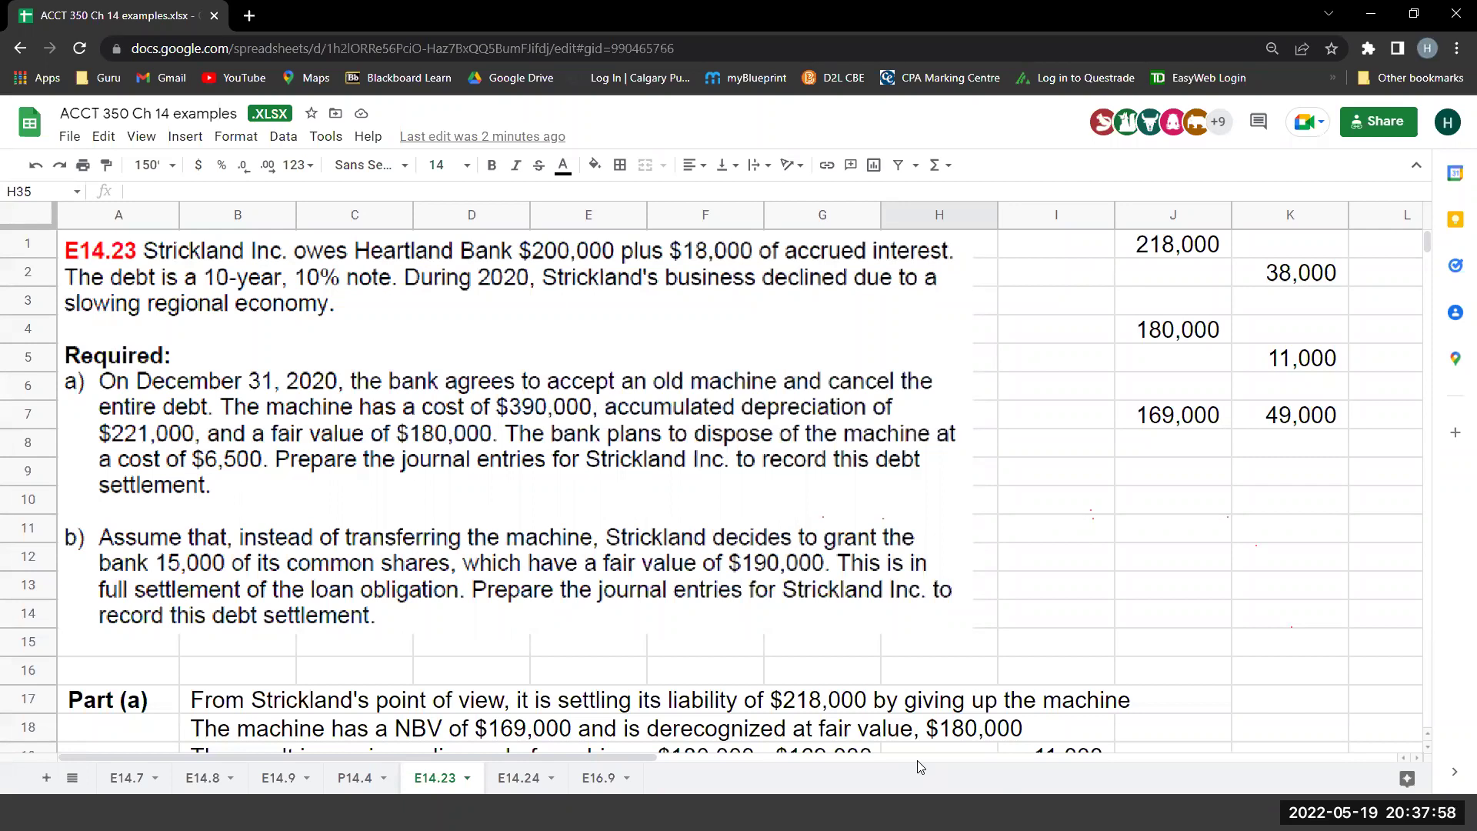
Open the E14.24 sheet and read the restructuring terms, the requirements and the part (a) IFRS debt settlement test.
left_click(520, 778)
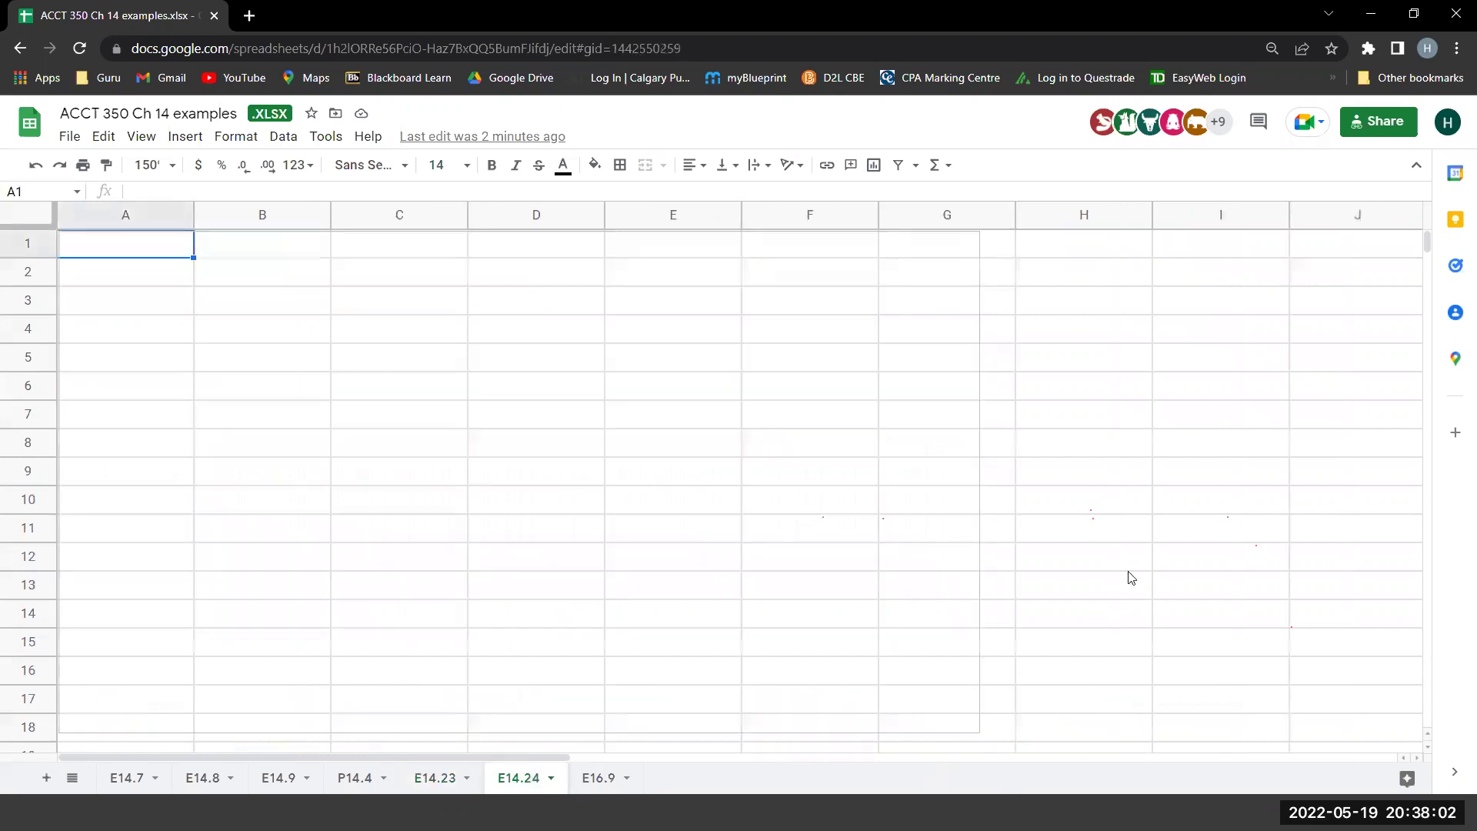
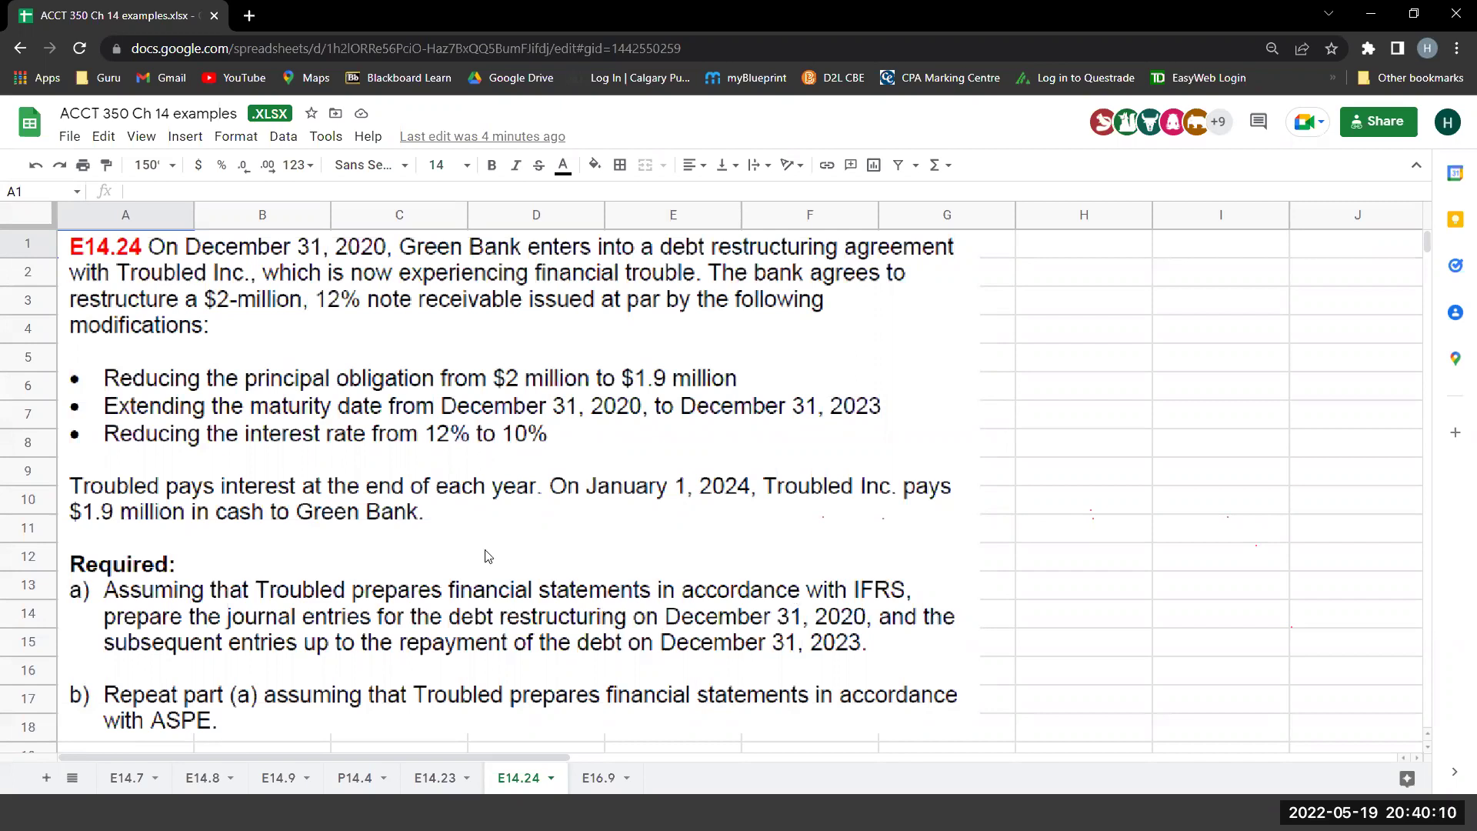
scroll(315, 521, "down", 2)
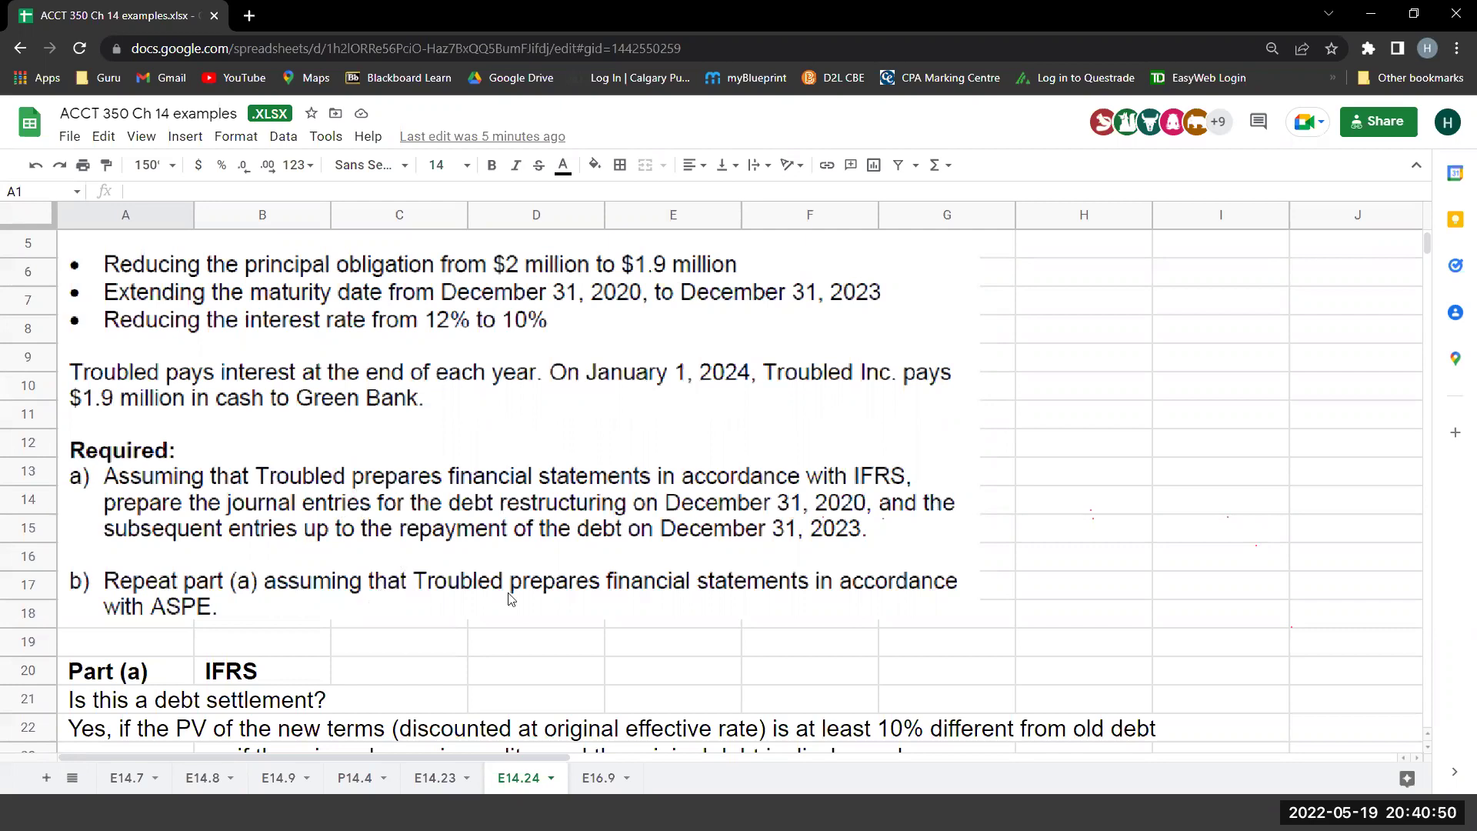
scroll(320, 447, "up", 2)
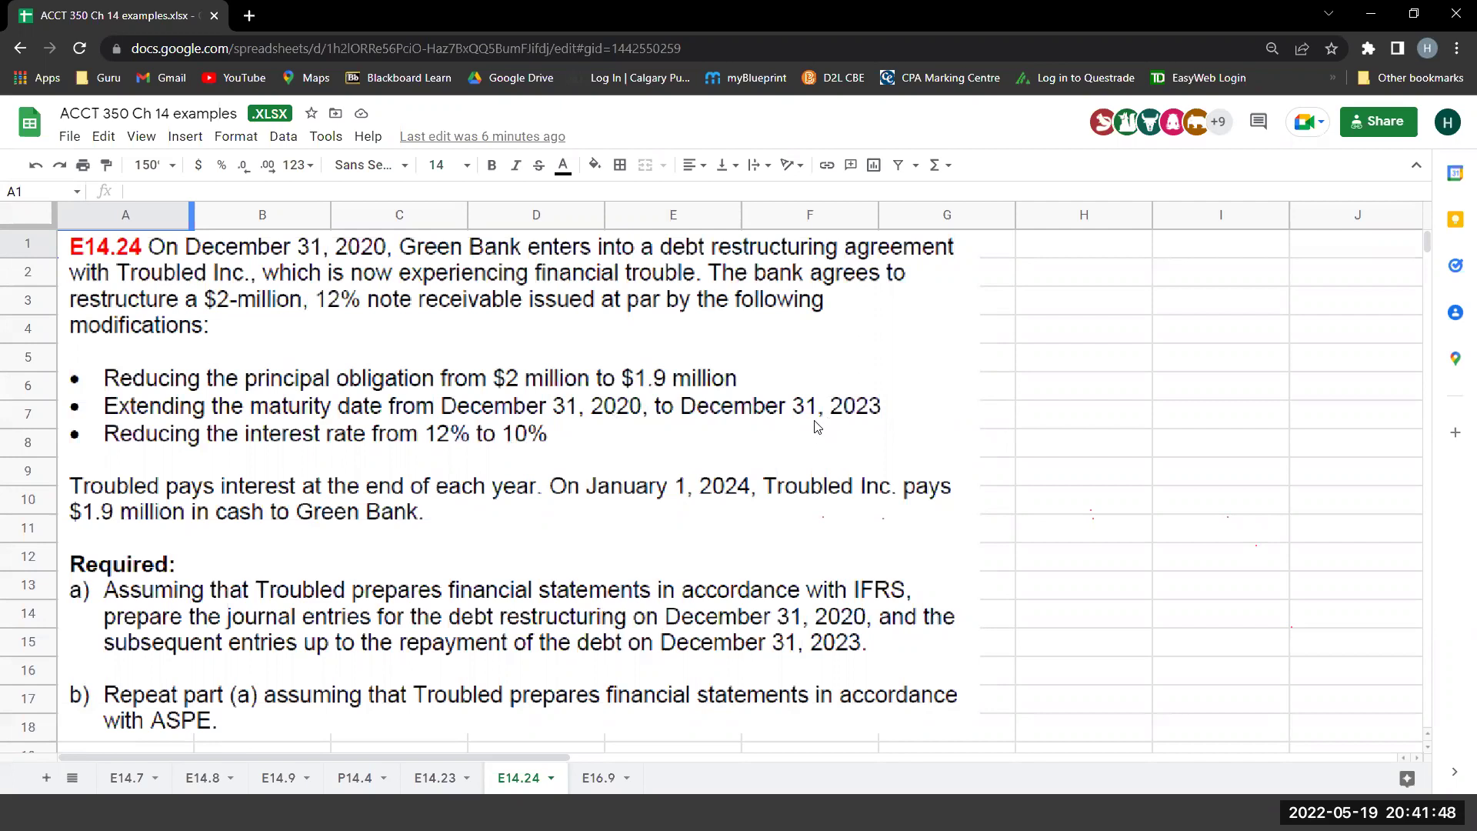
scroll(760, 499, "down", 3)
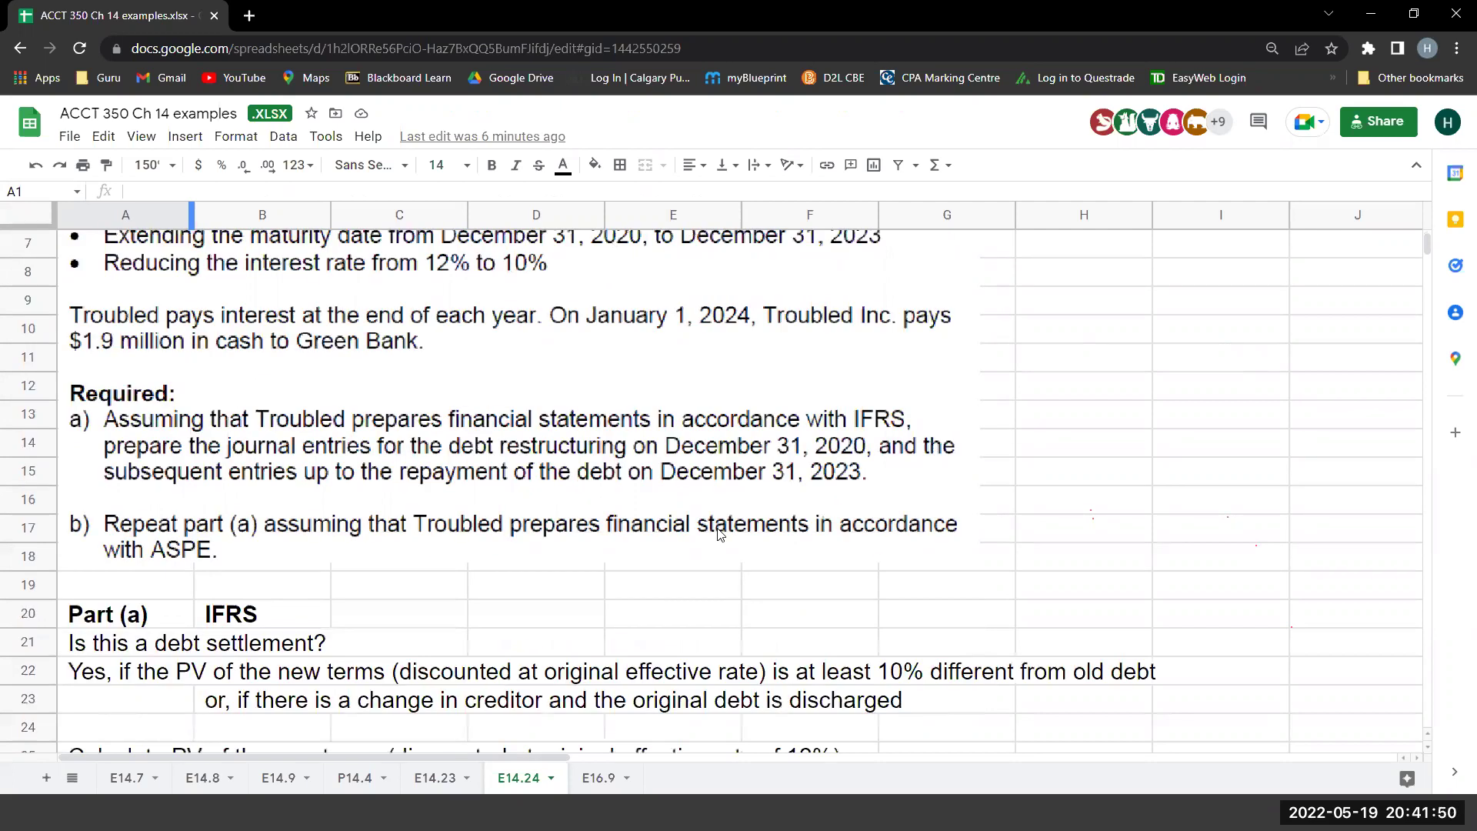
scroll(688, 681, "down", 3)
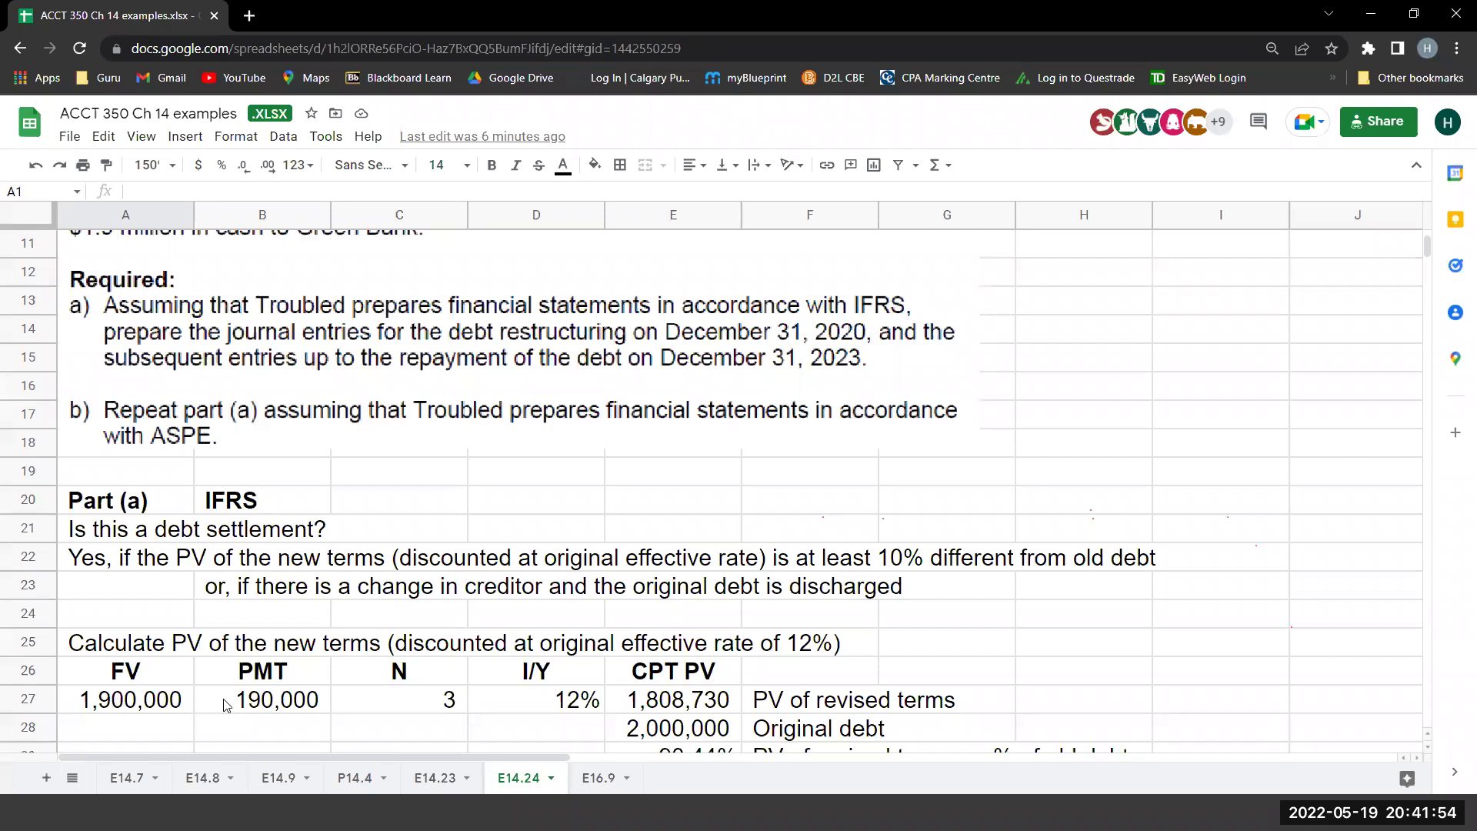
Review the FV, PMT and N inputs of the present value calculation in A27:C27 and compare them with the restructuring terms.
left_click(185, 700)
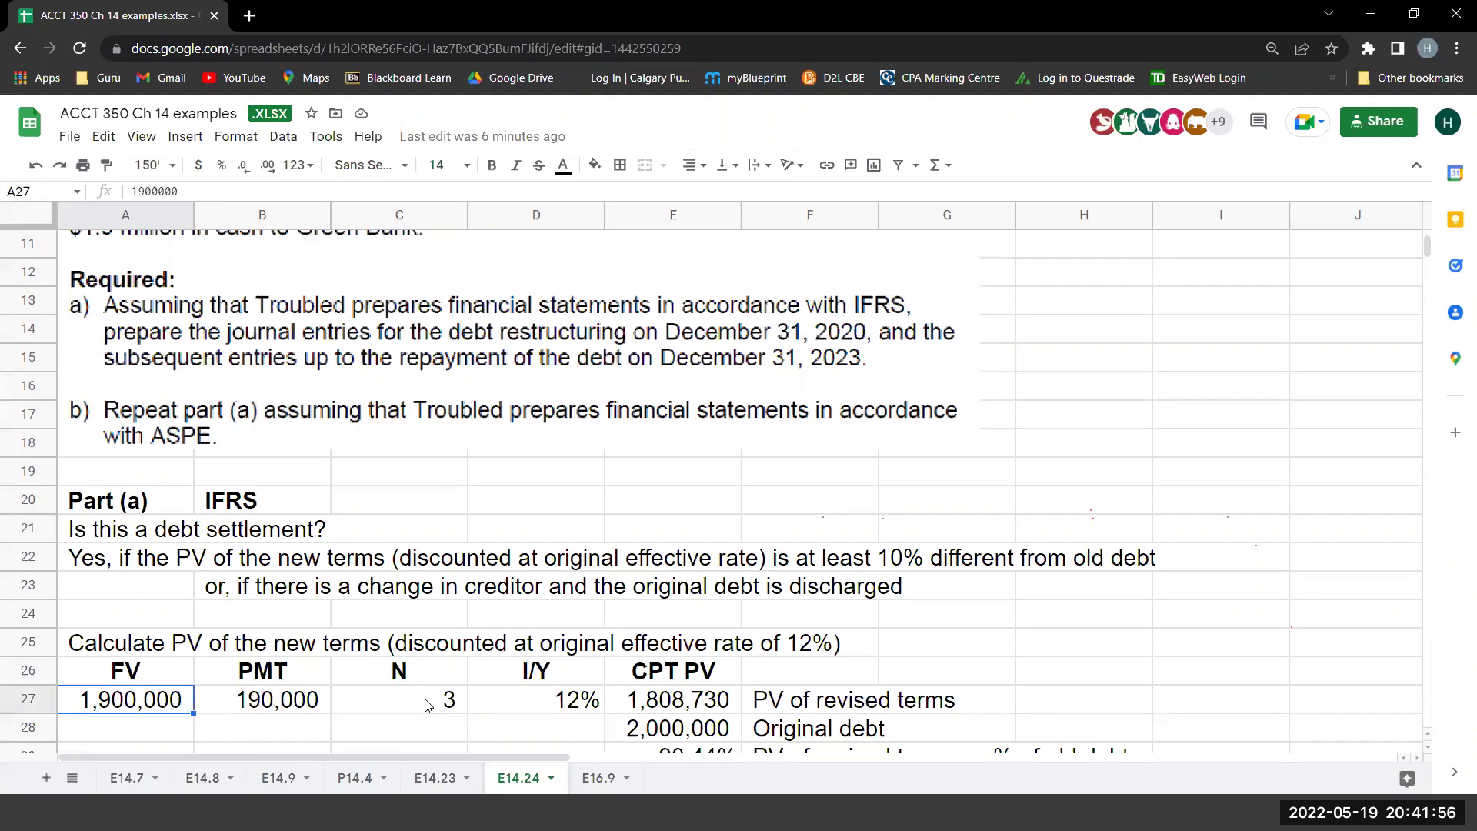
key("Tab")
left_click(449, 690)
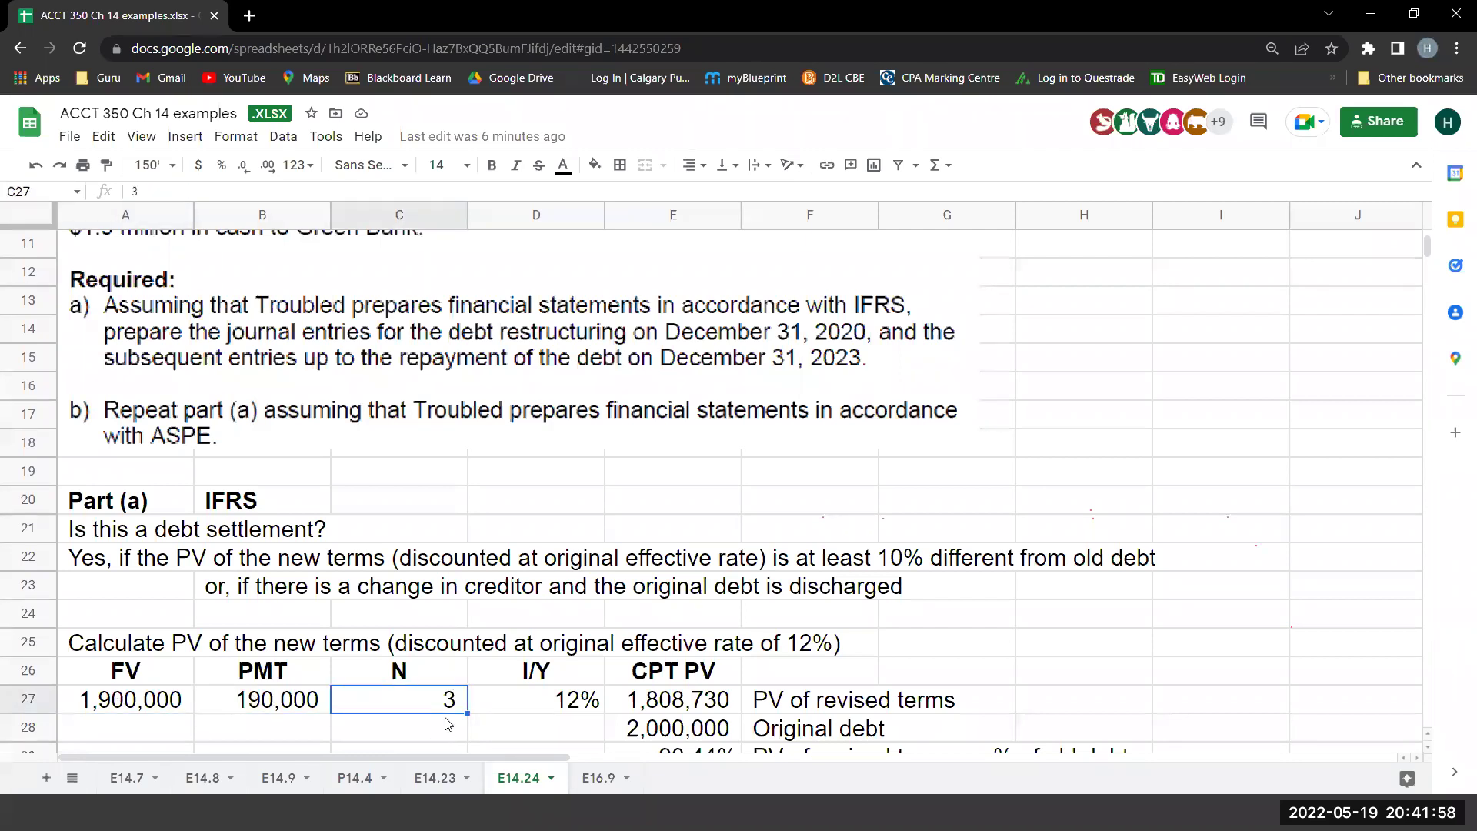
left_click(115, 707)
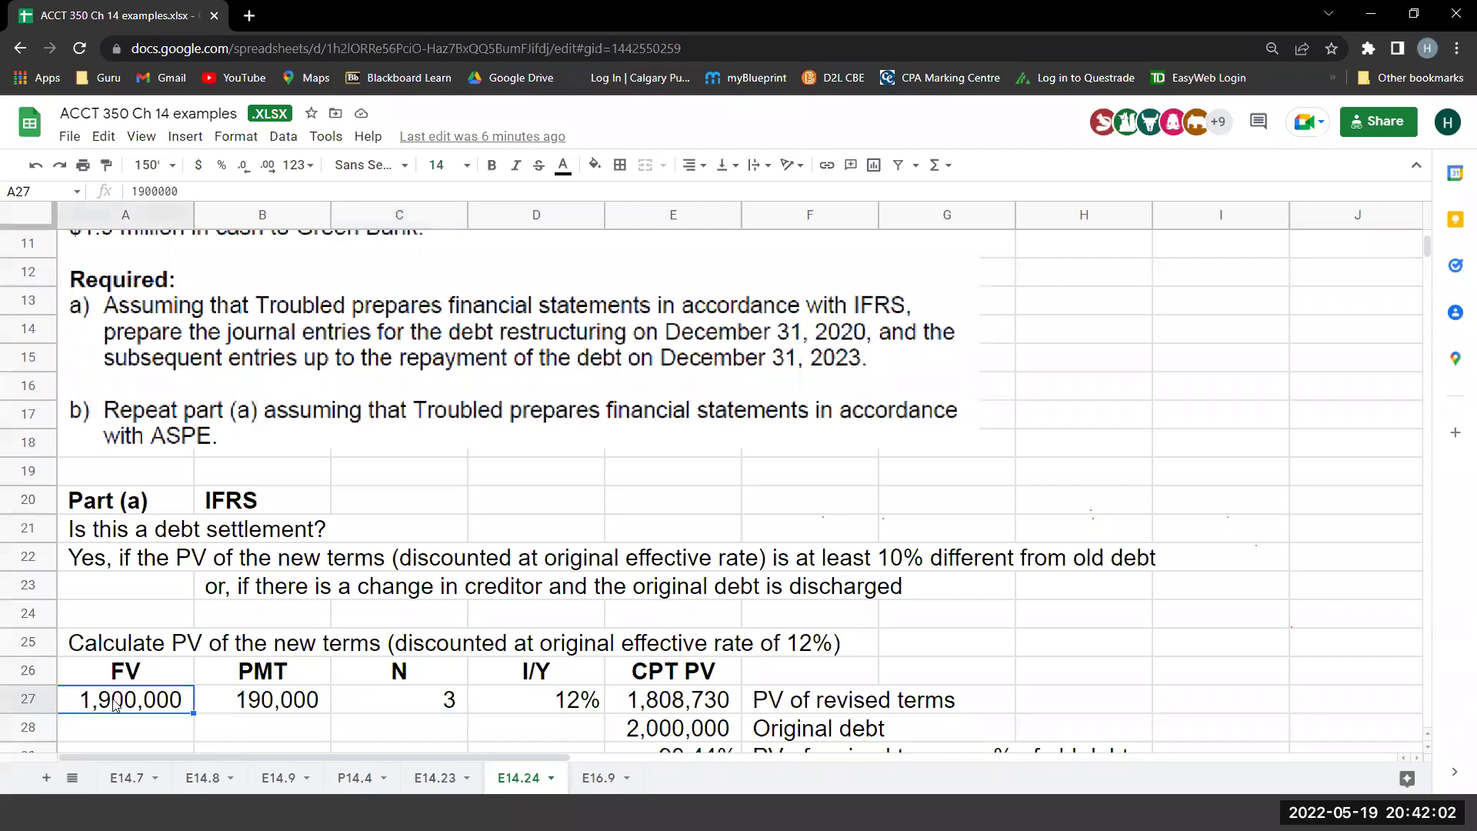
left_click(239, 714)
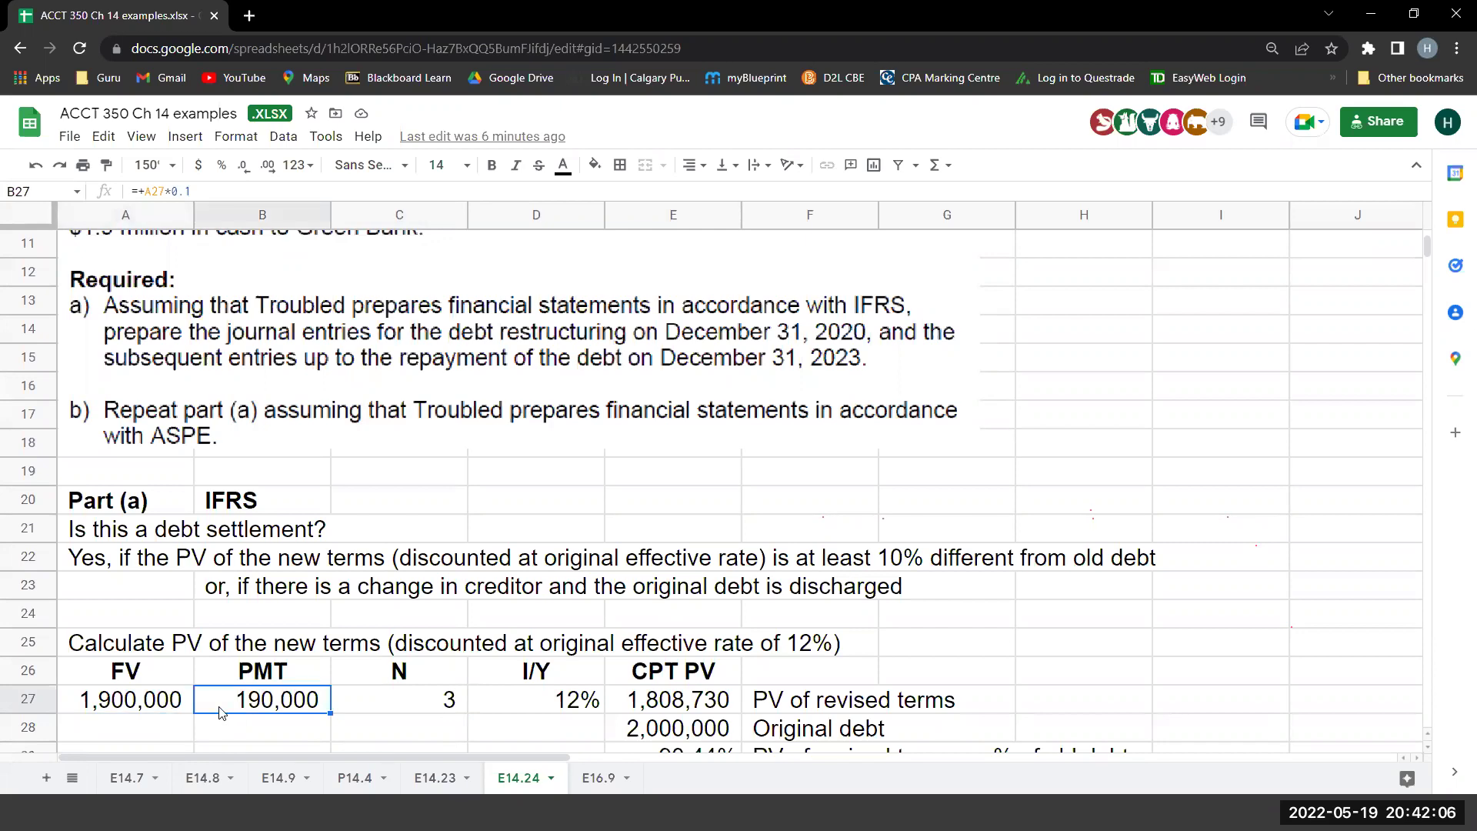
key("Left")
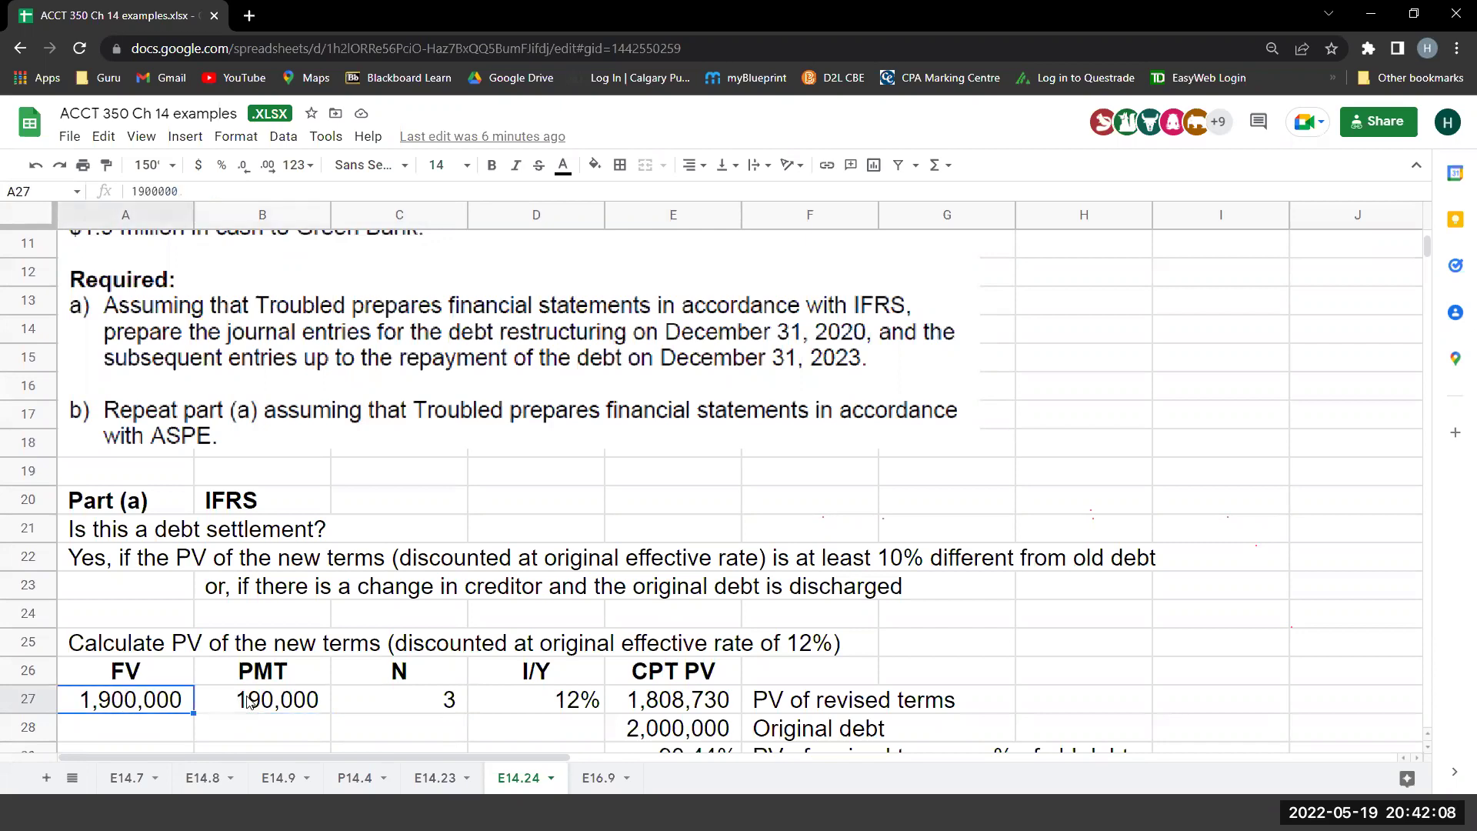
left_click(248, 702)
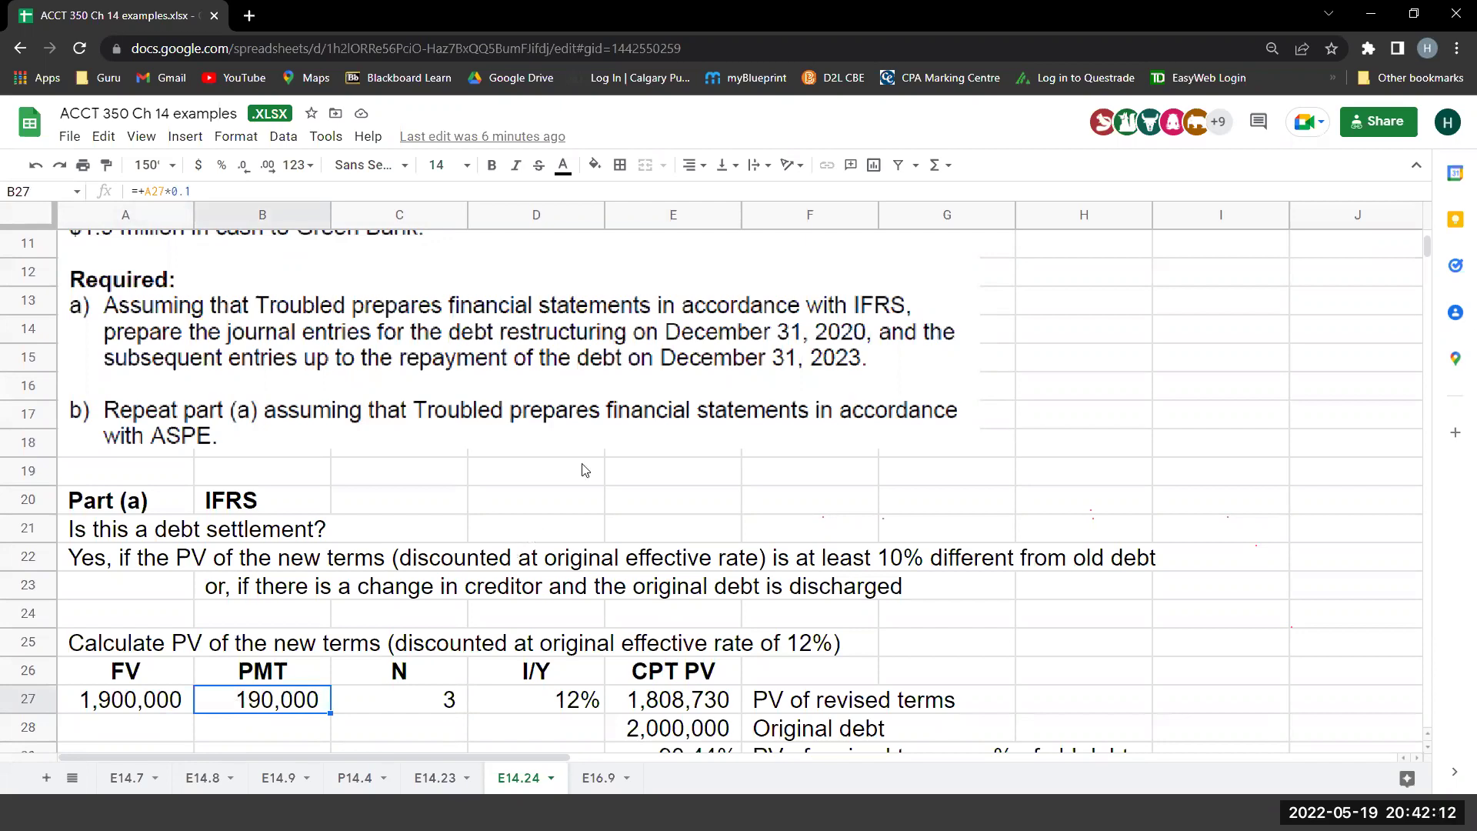
scroll(583, 473, "up", 3)
scroll(350, 339, "up", 1)
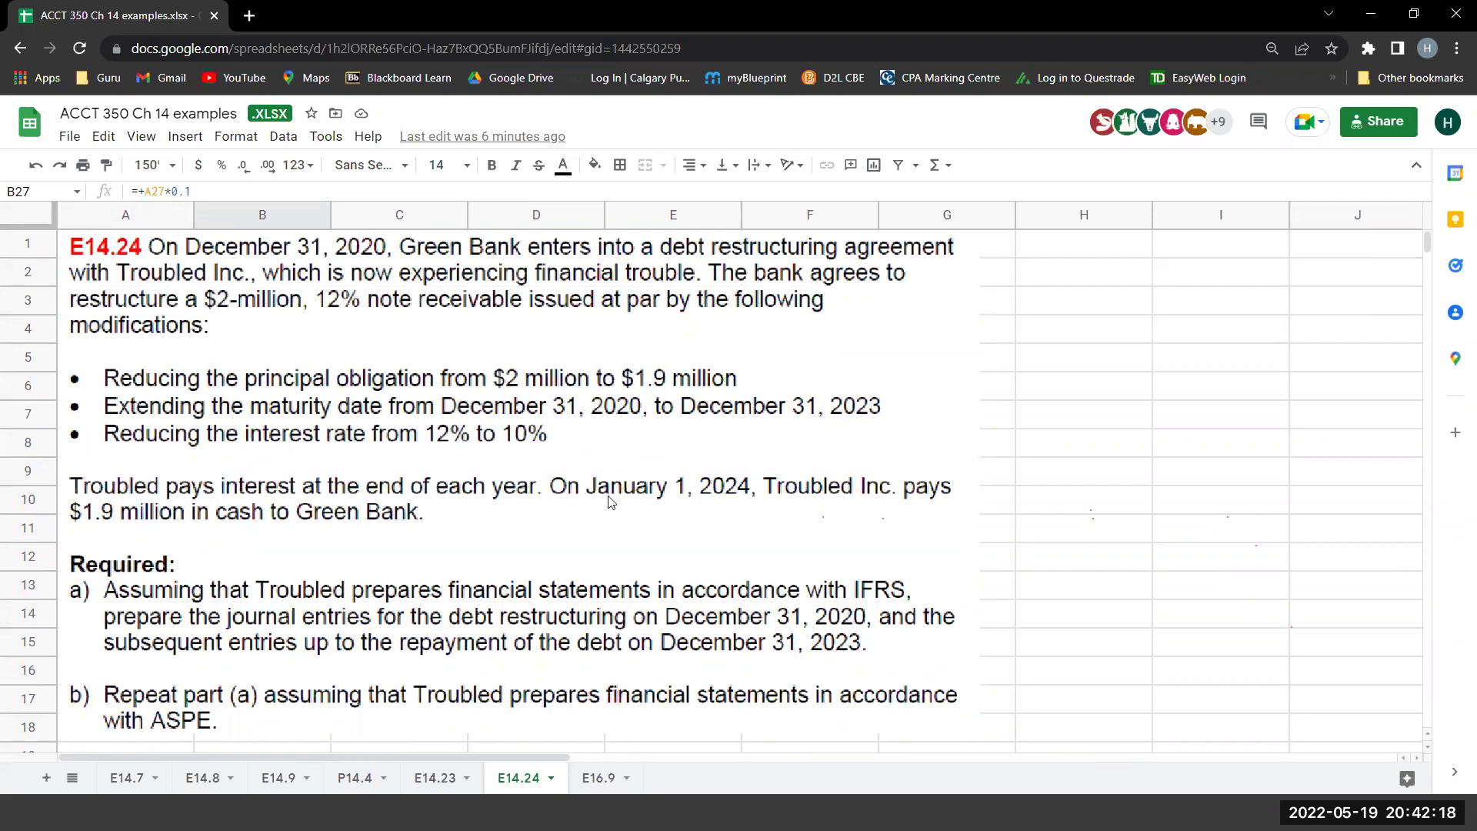
Examine the PV of revised terms, the original debt and the percentage test in E27:E29, and read the conclusion in row 31.
scroll(712, 654, "down", 5)
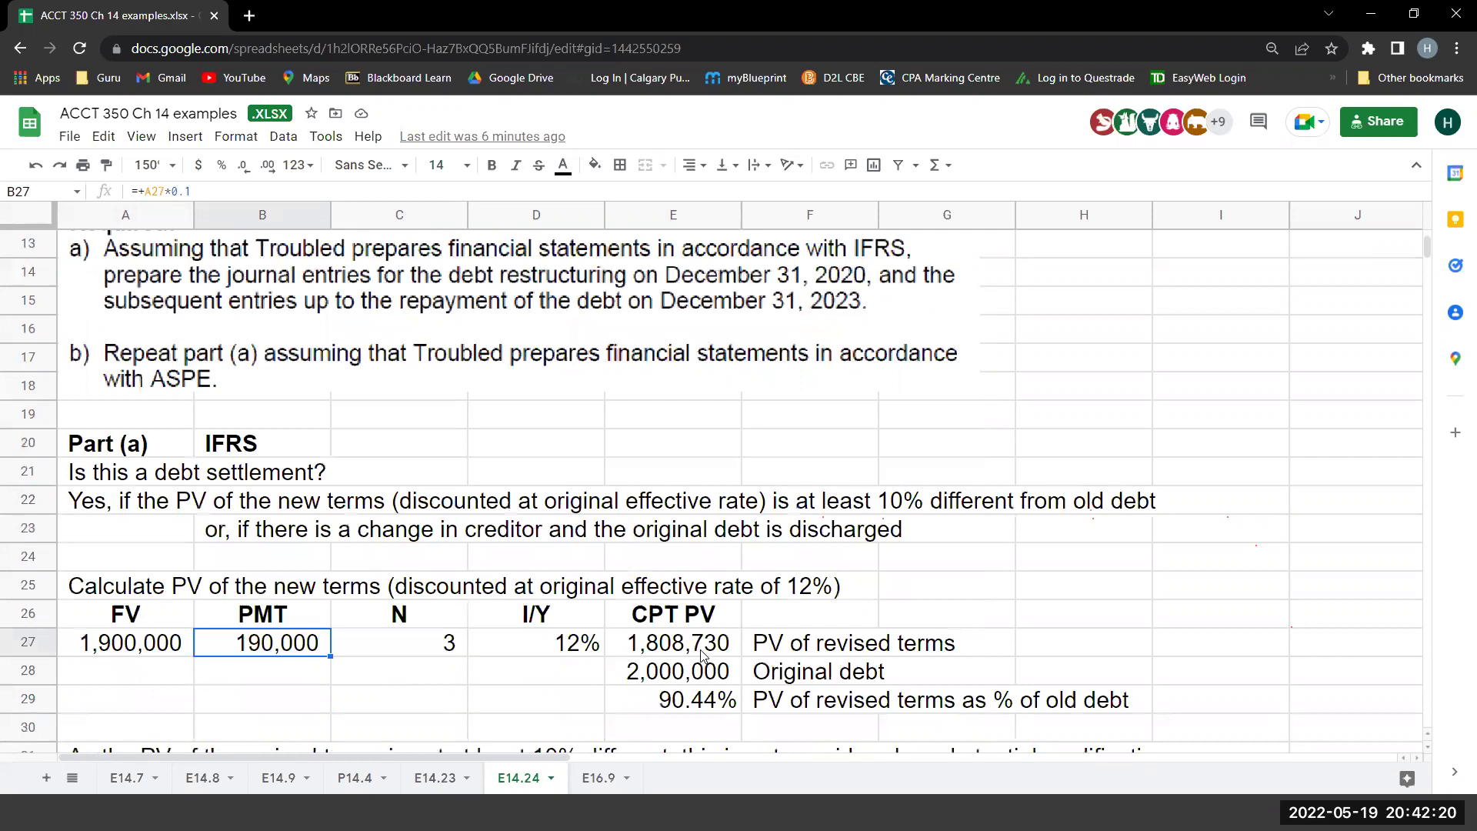
left_click(700, 654)
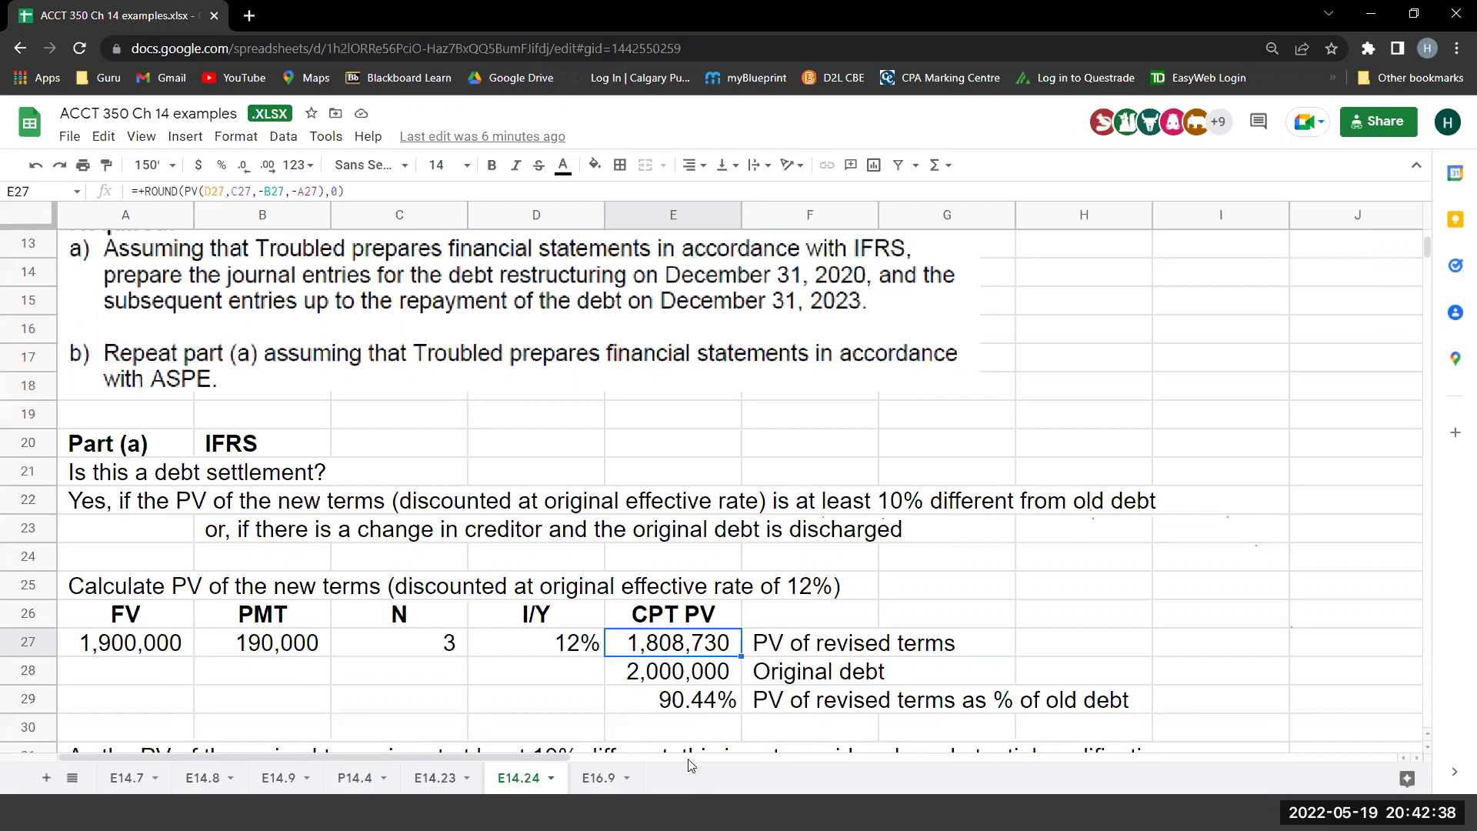
left_click(711, 675)
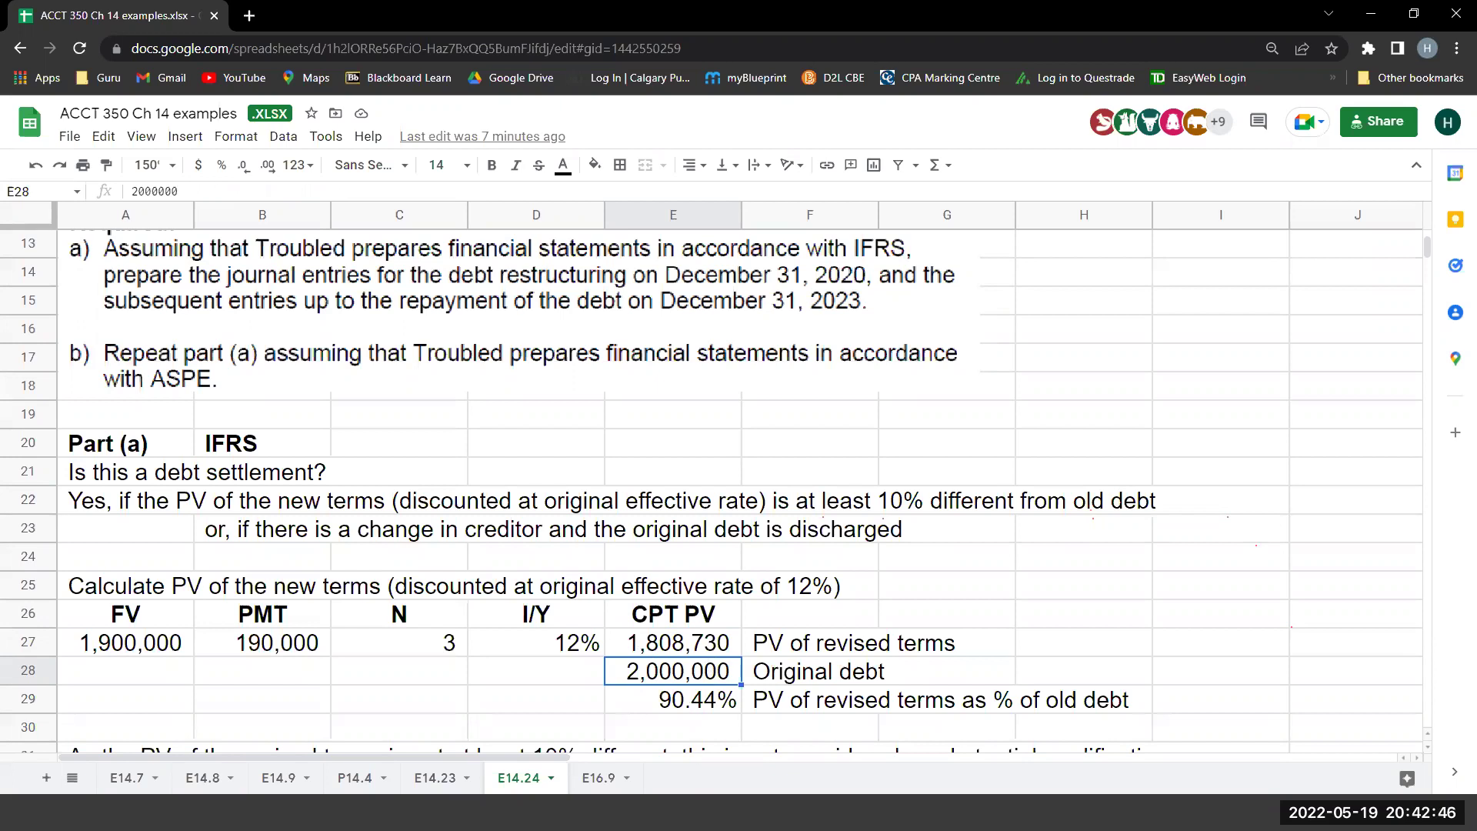
key("Down")
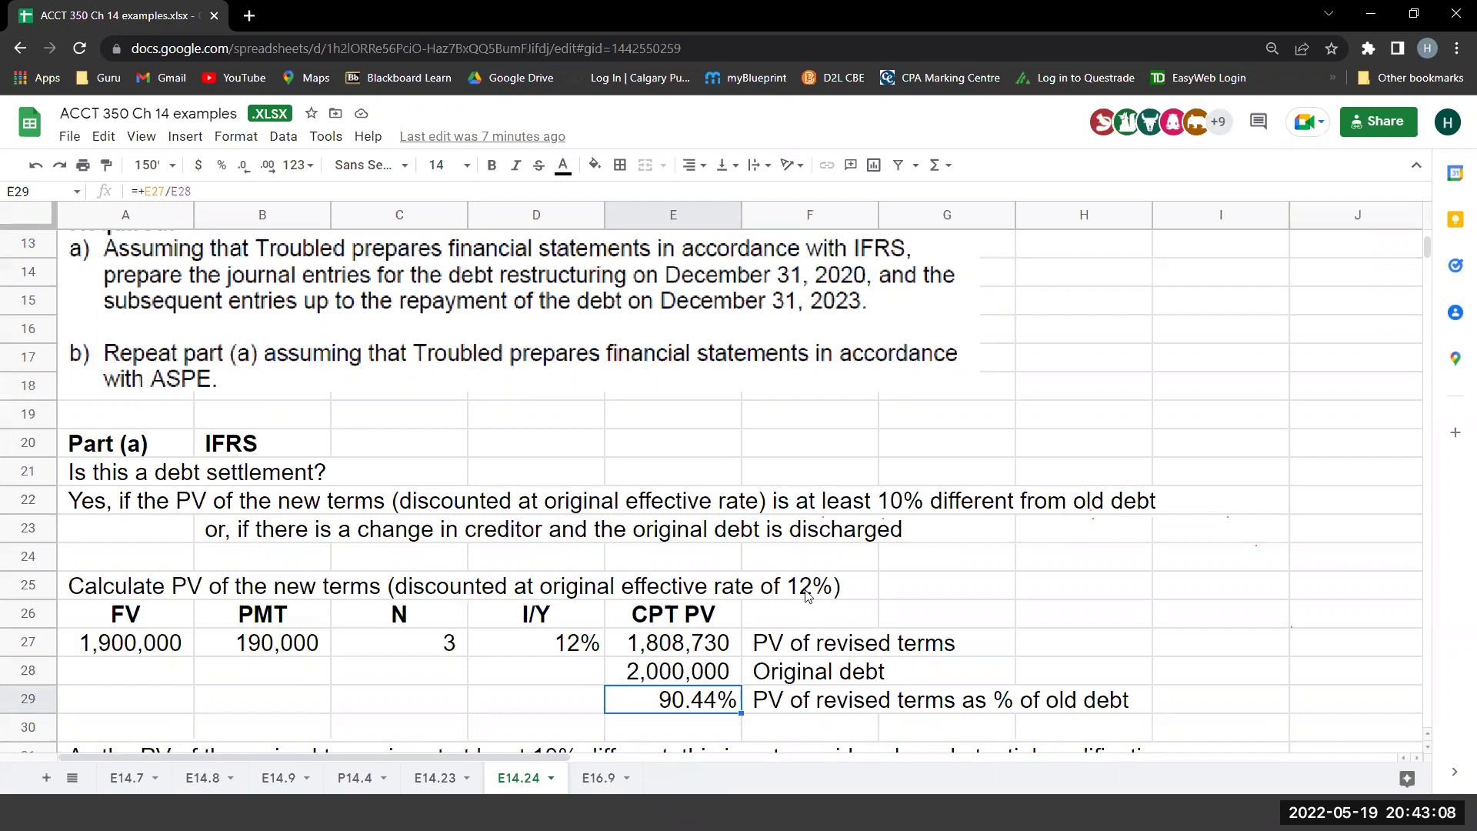
scroll(809, 597, "down", 1)
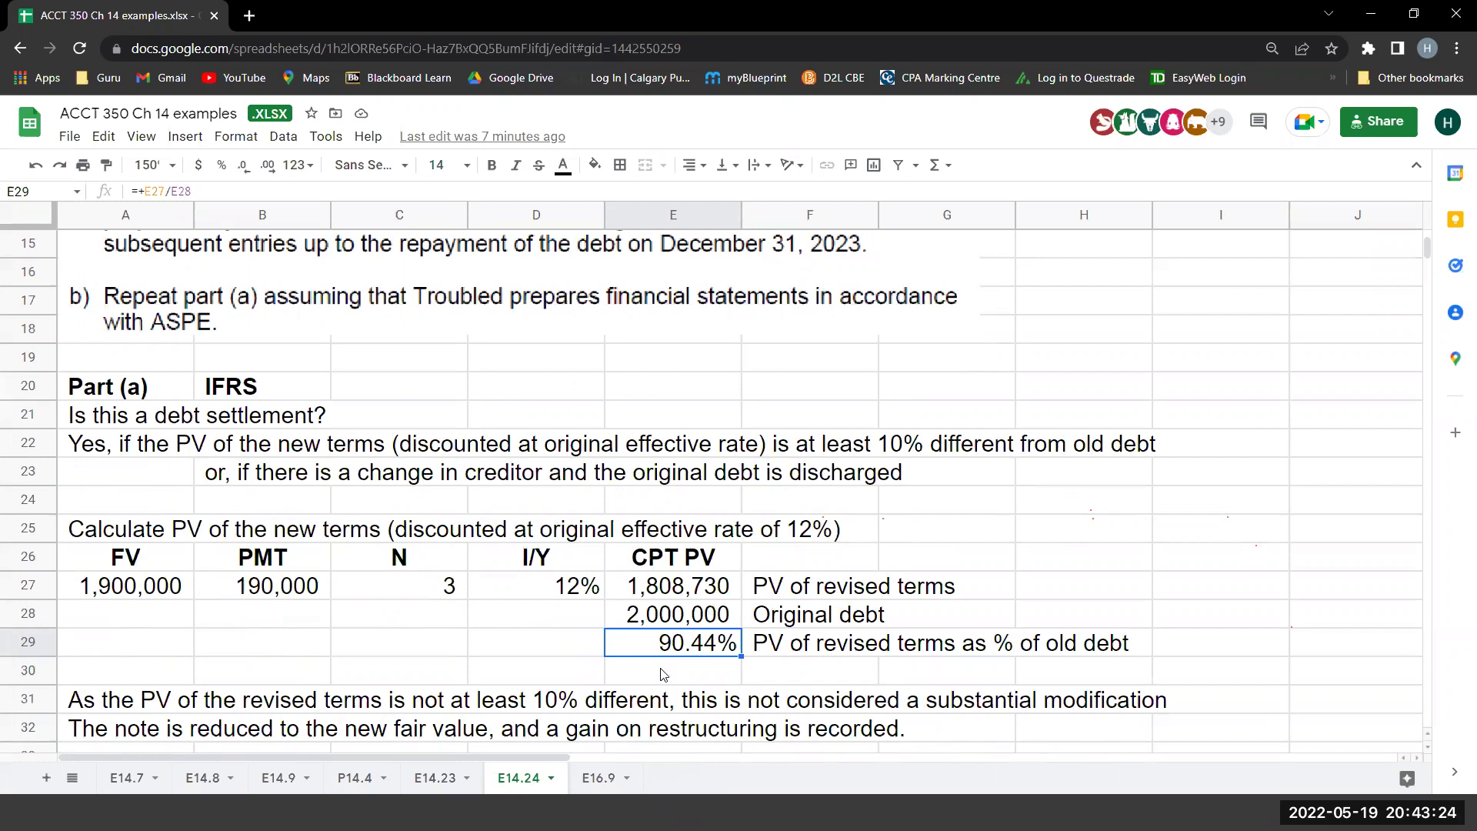
Review the Dec 31, 20 restructuring entry, tracing the note payable amount in E34 to E28 and E27 and checking the gain in F35.
scroll(749, 712, "down", 2)
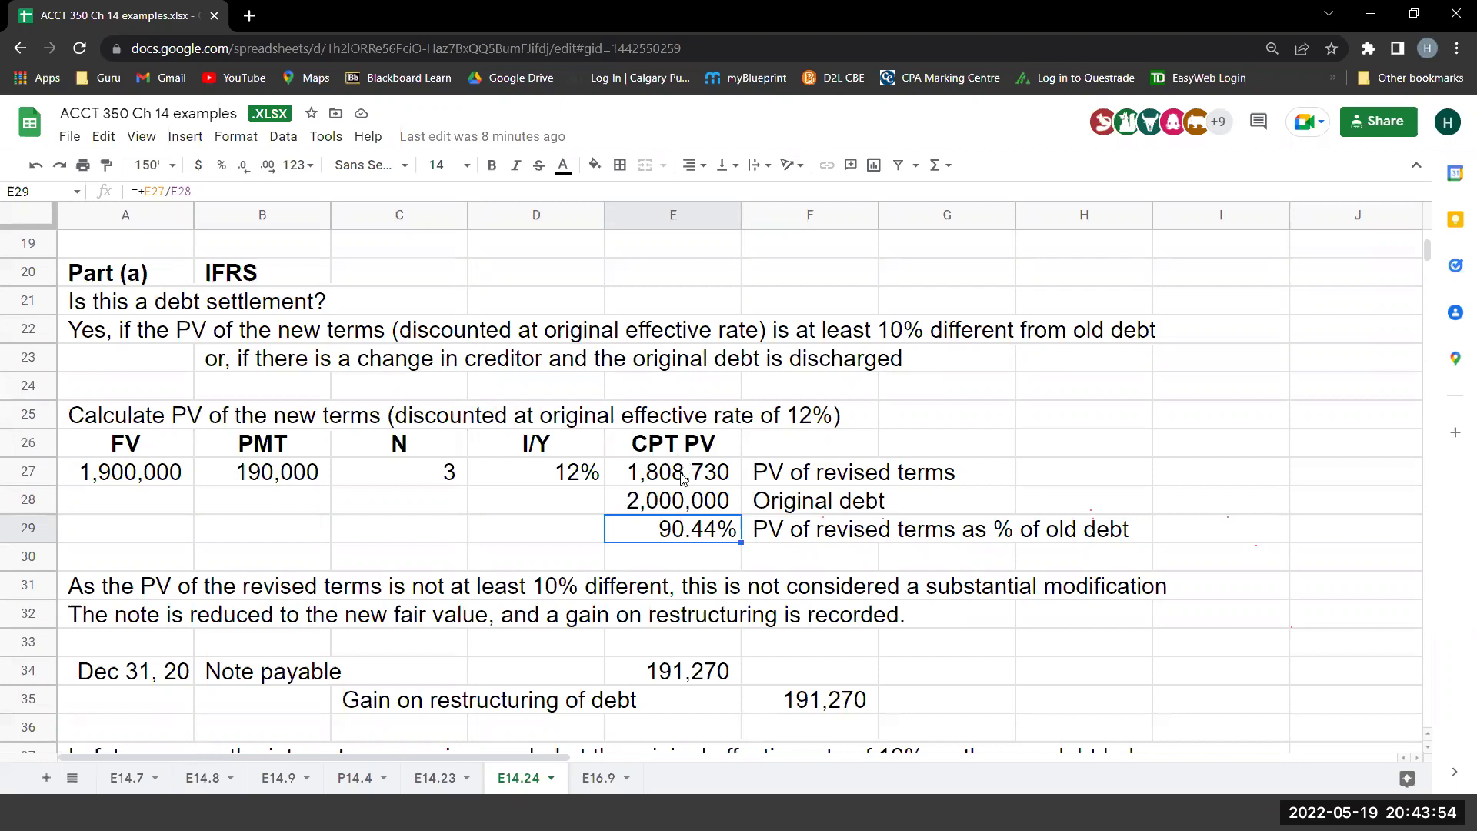
left_click(683, 479)
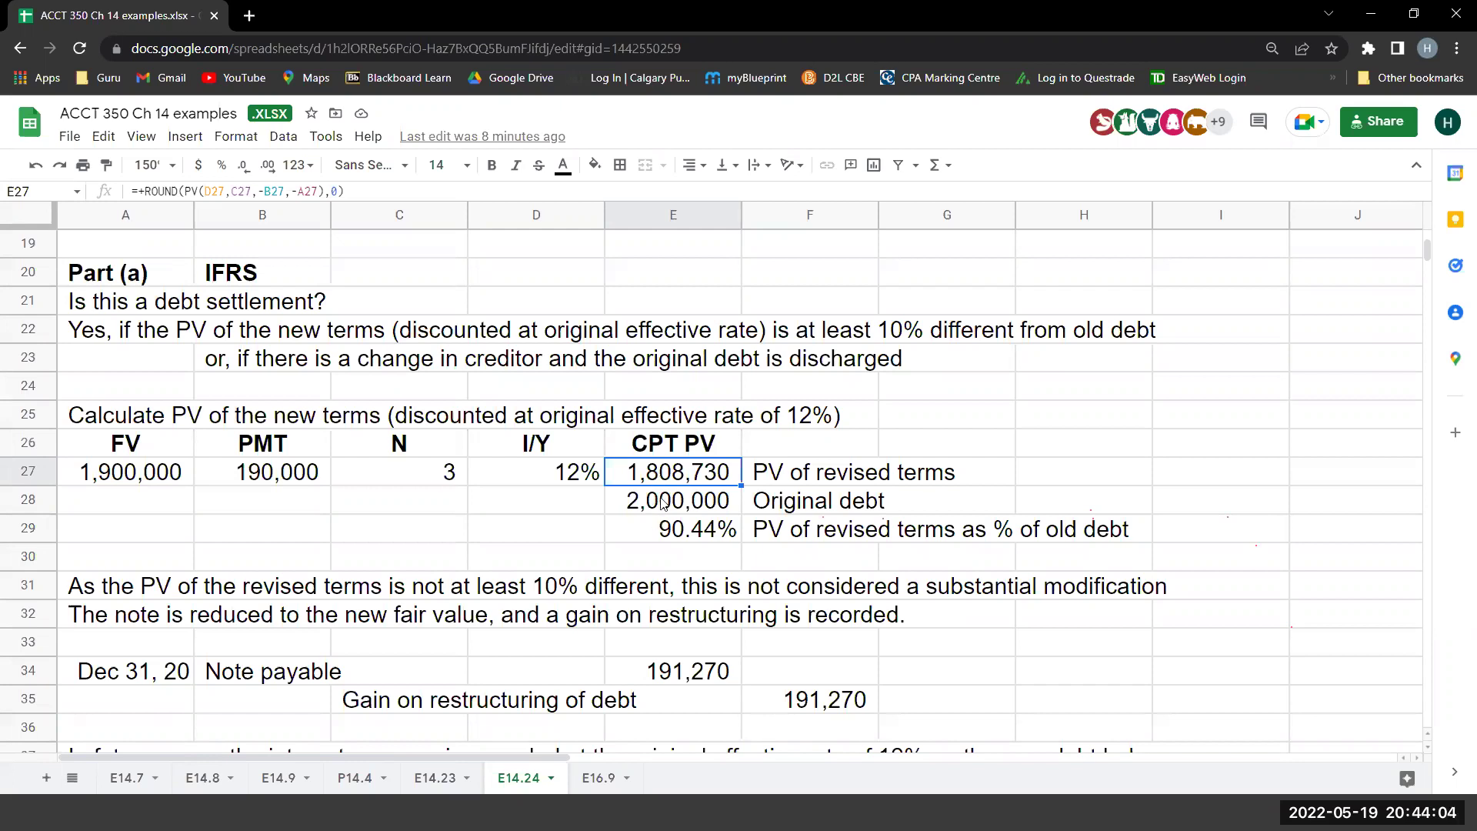
left_click(663, 504)
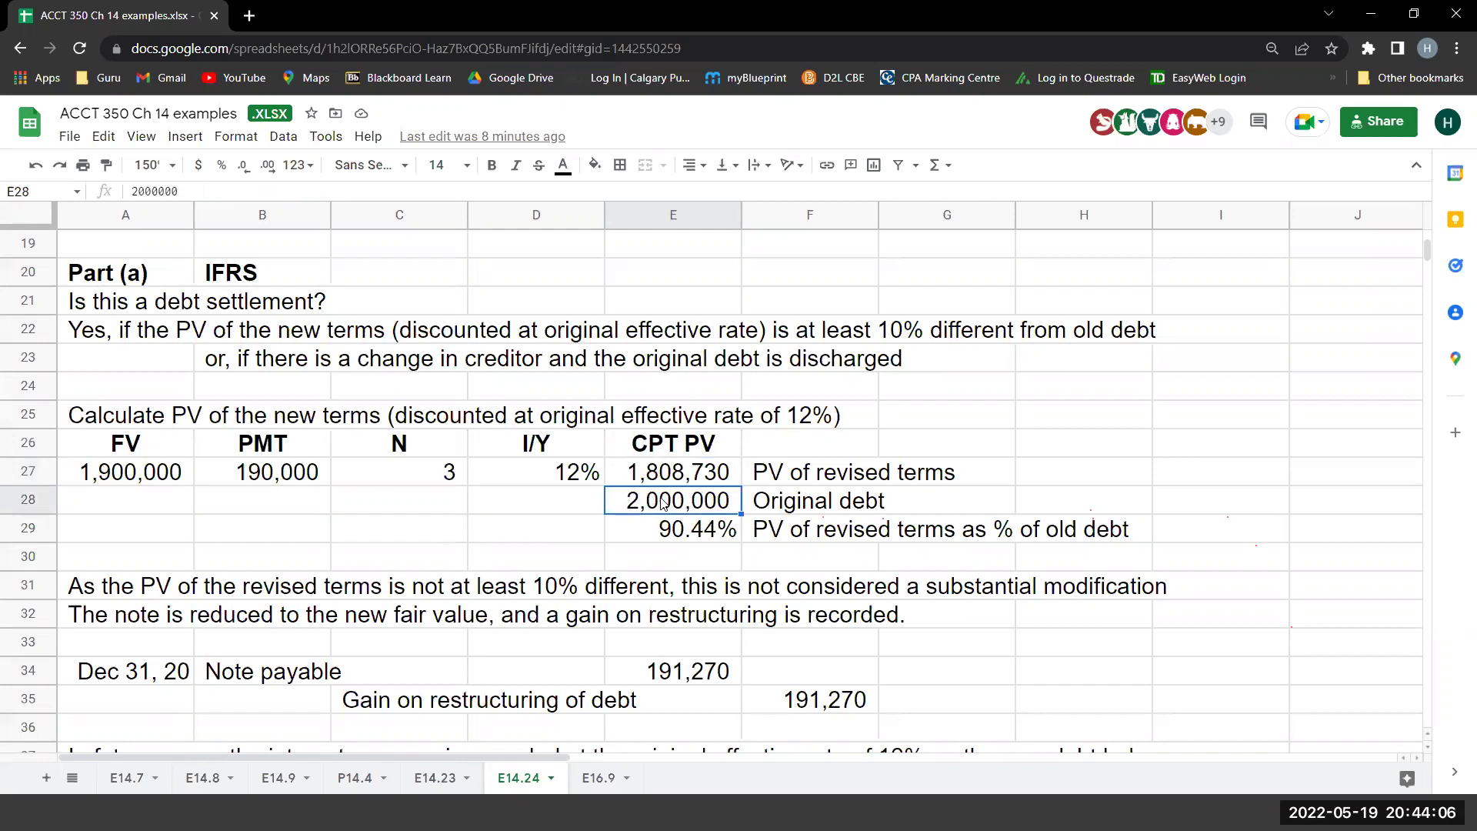
left_click(697, 674)
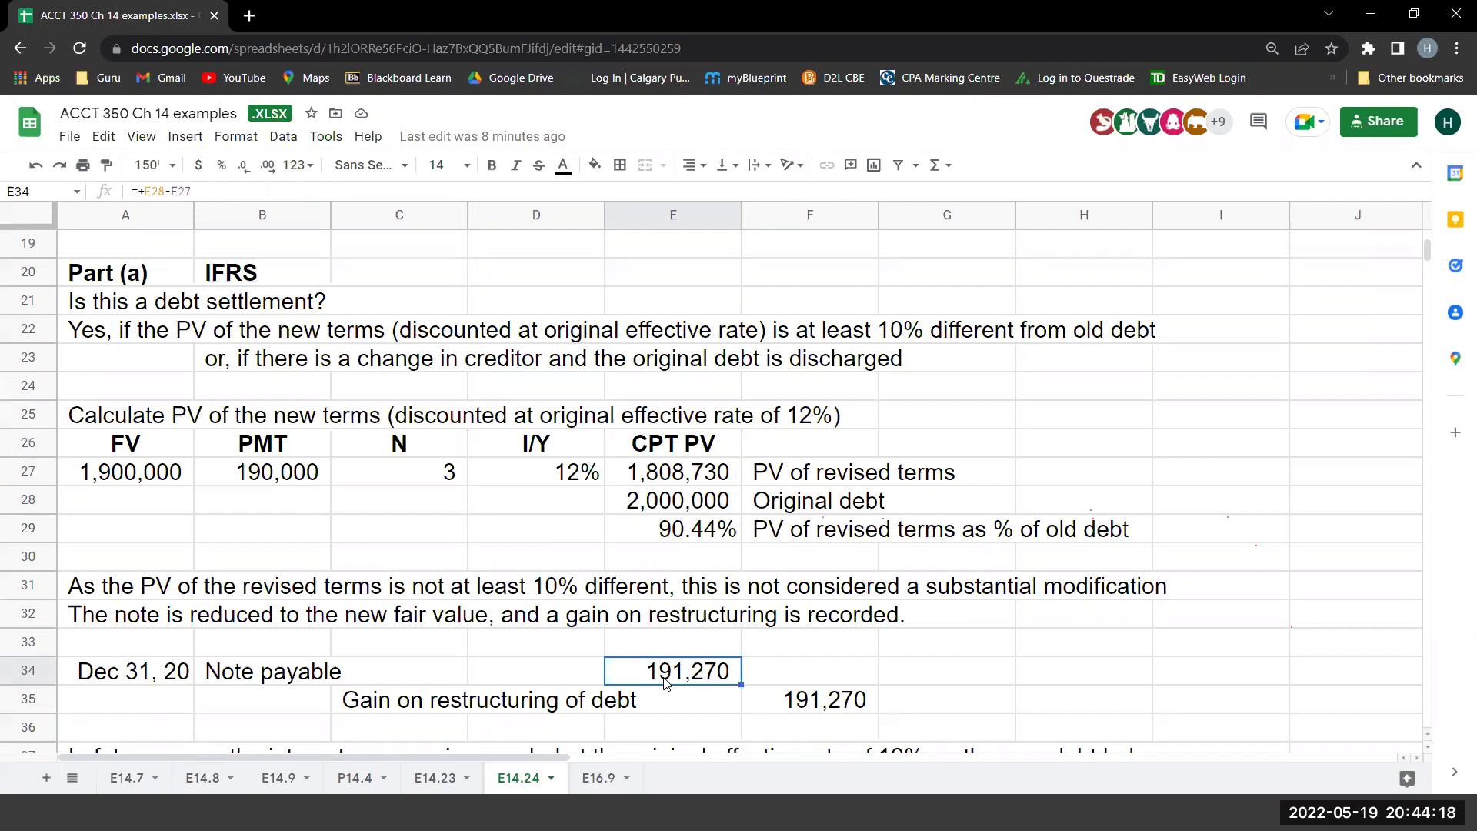
left_click(693, 511)
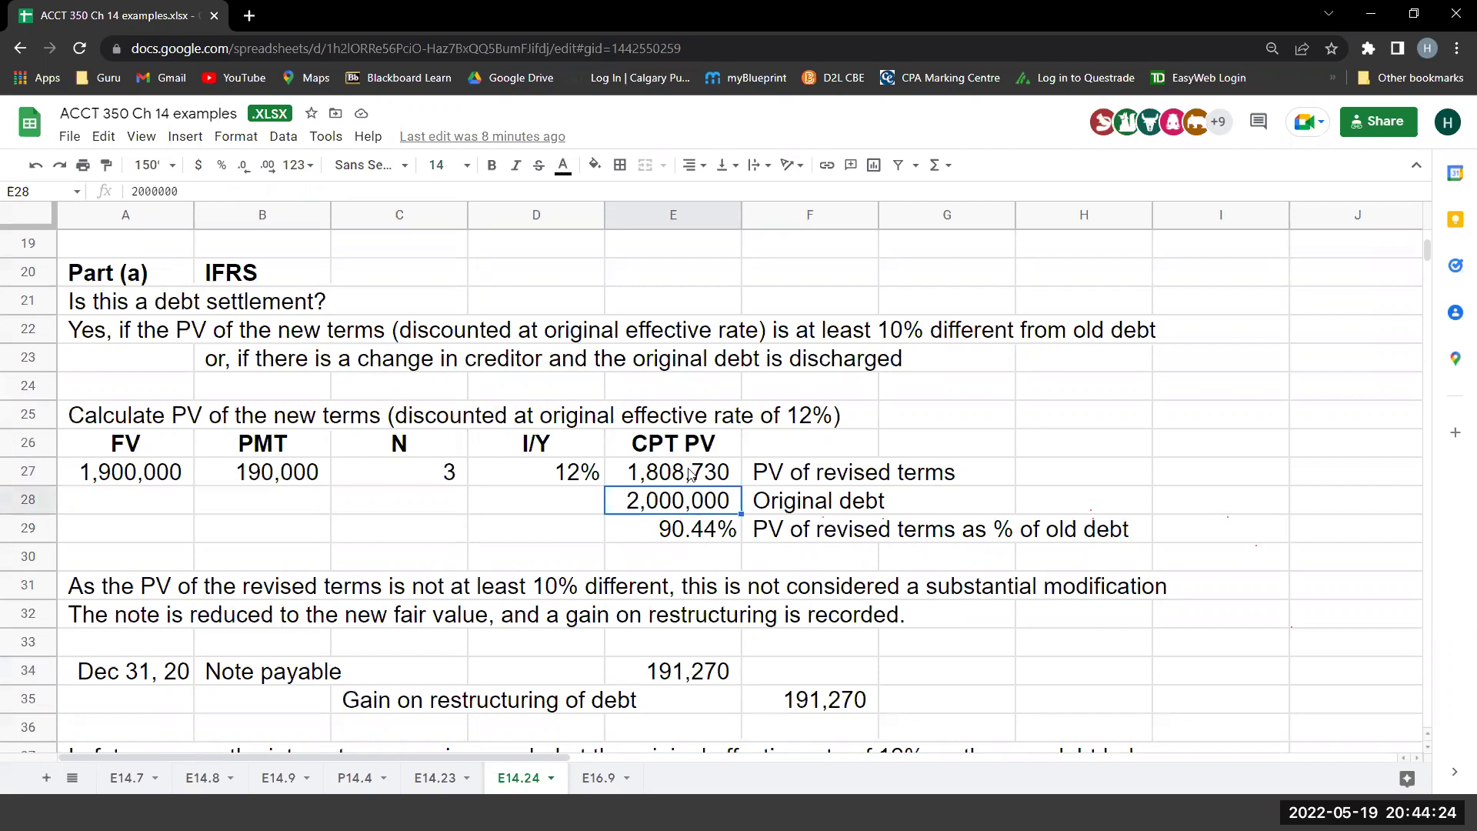
left_click(691, 477)
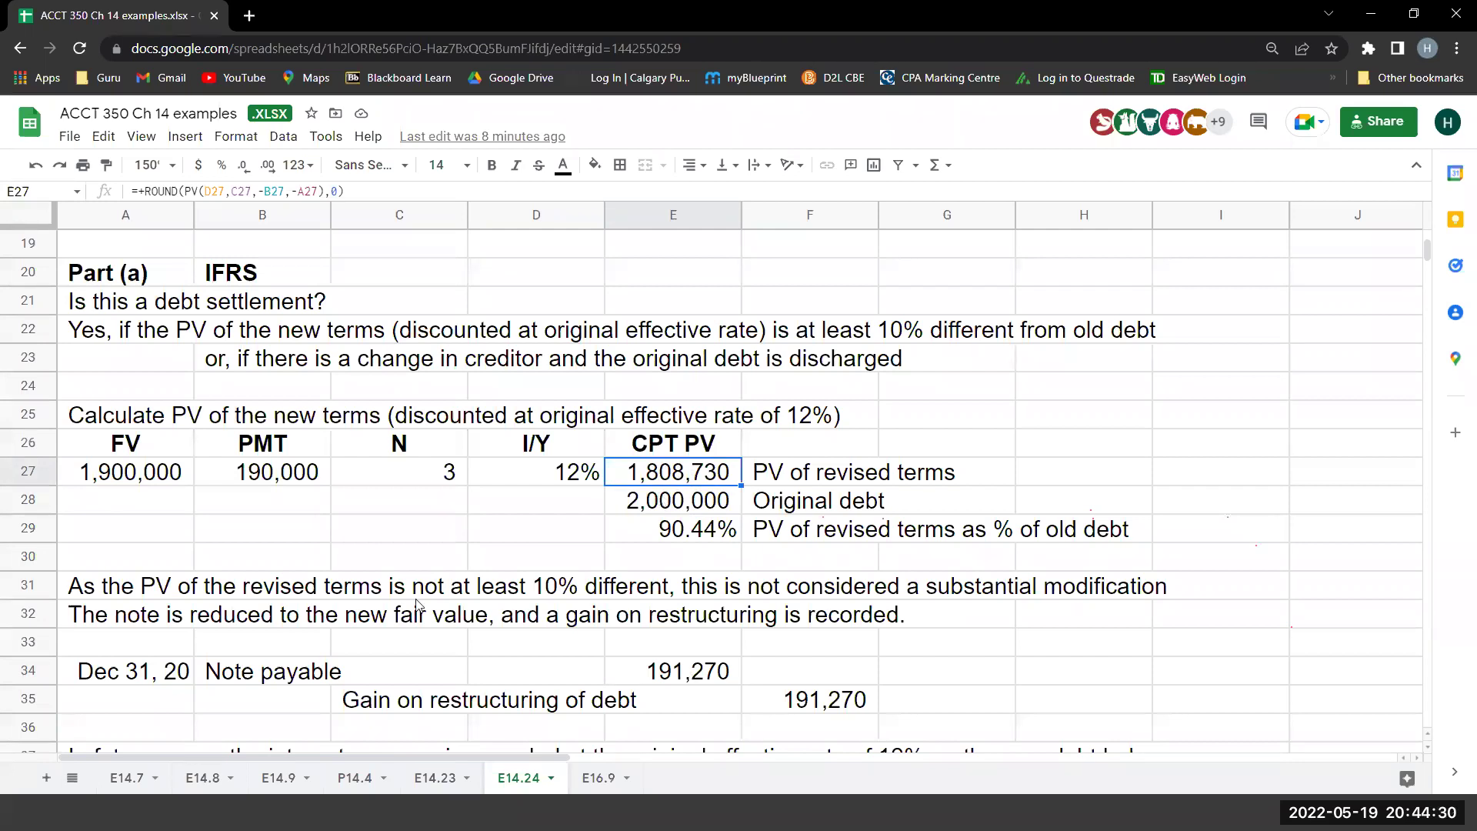
left_click(301, 680)
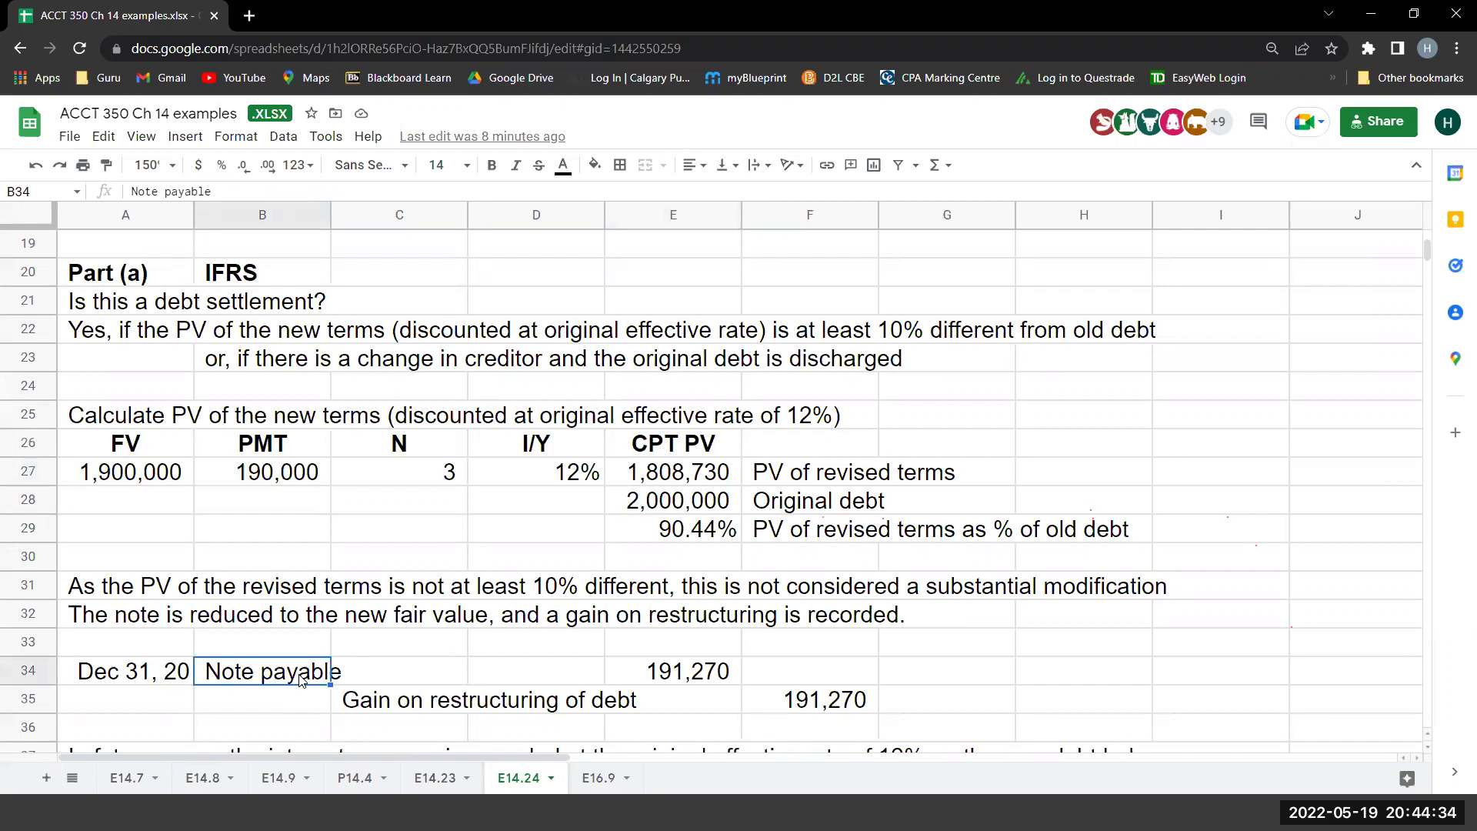
left_click(393, 706)
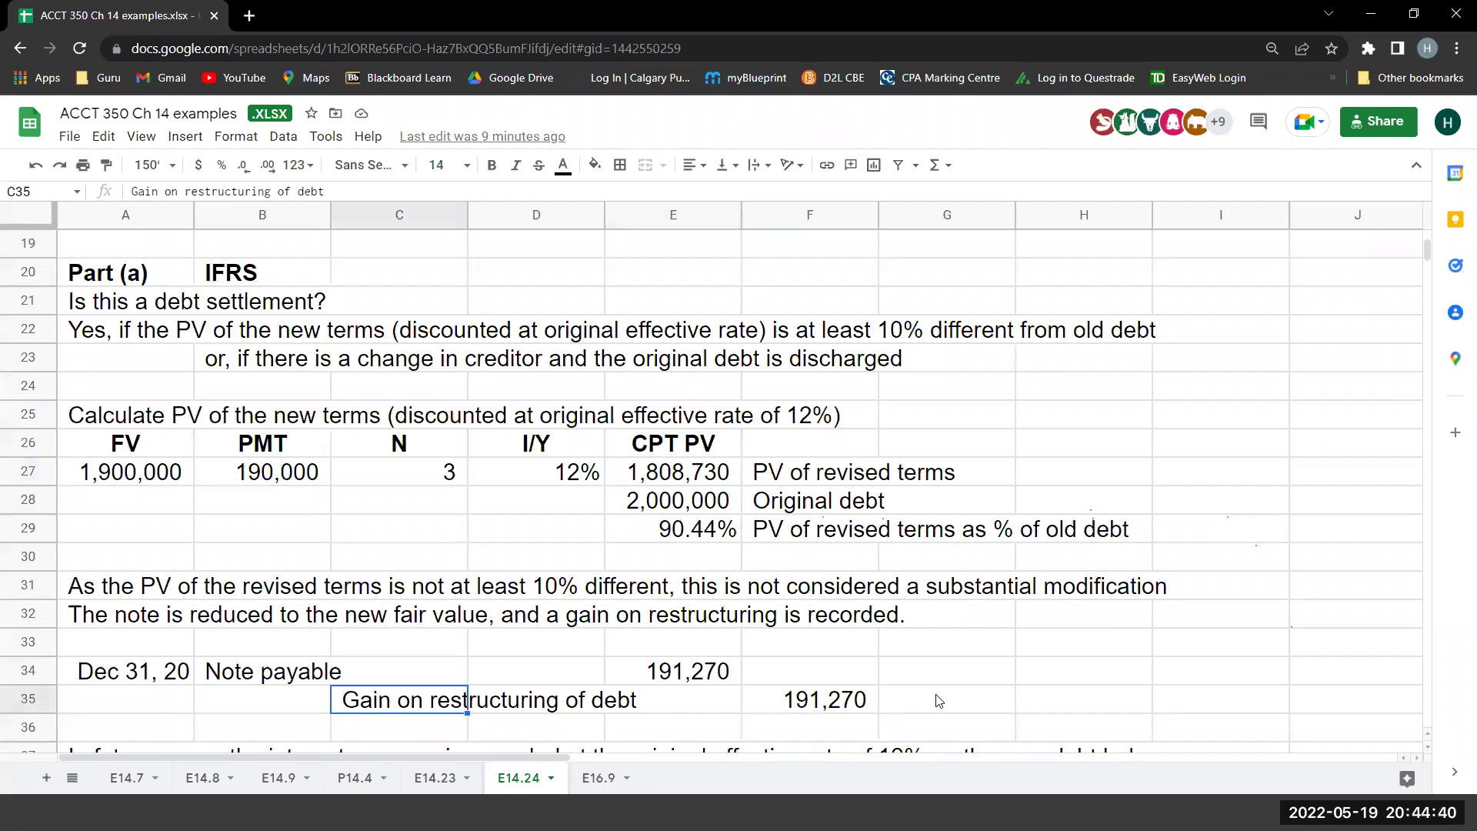
key("Right")
key("Right")
key("Right")
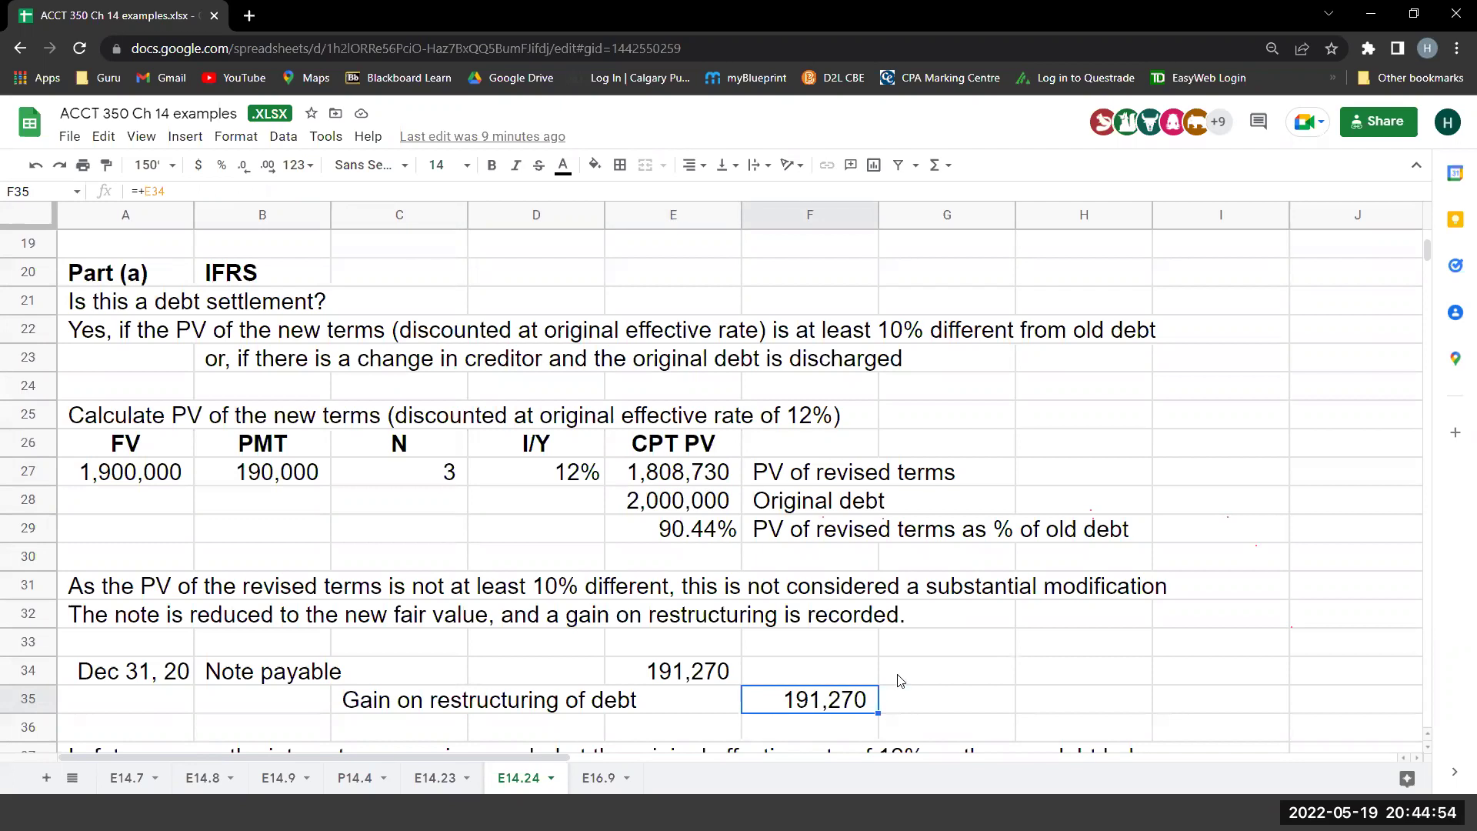
Reread the E14.24 terms and requirements, and examine the cash payments in B42:B44 of the bond amortization schedule.
scroll(901, 681, "up", 3)
scroll(900, 681, "up", 4)
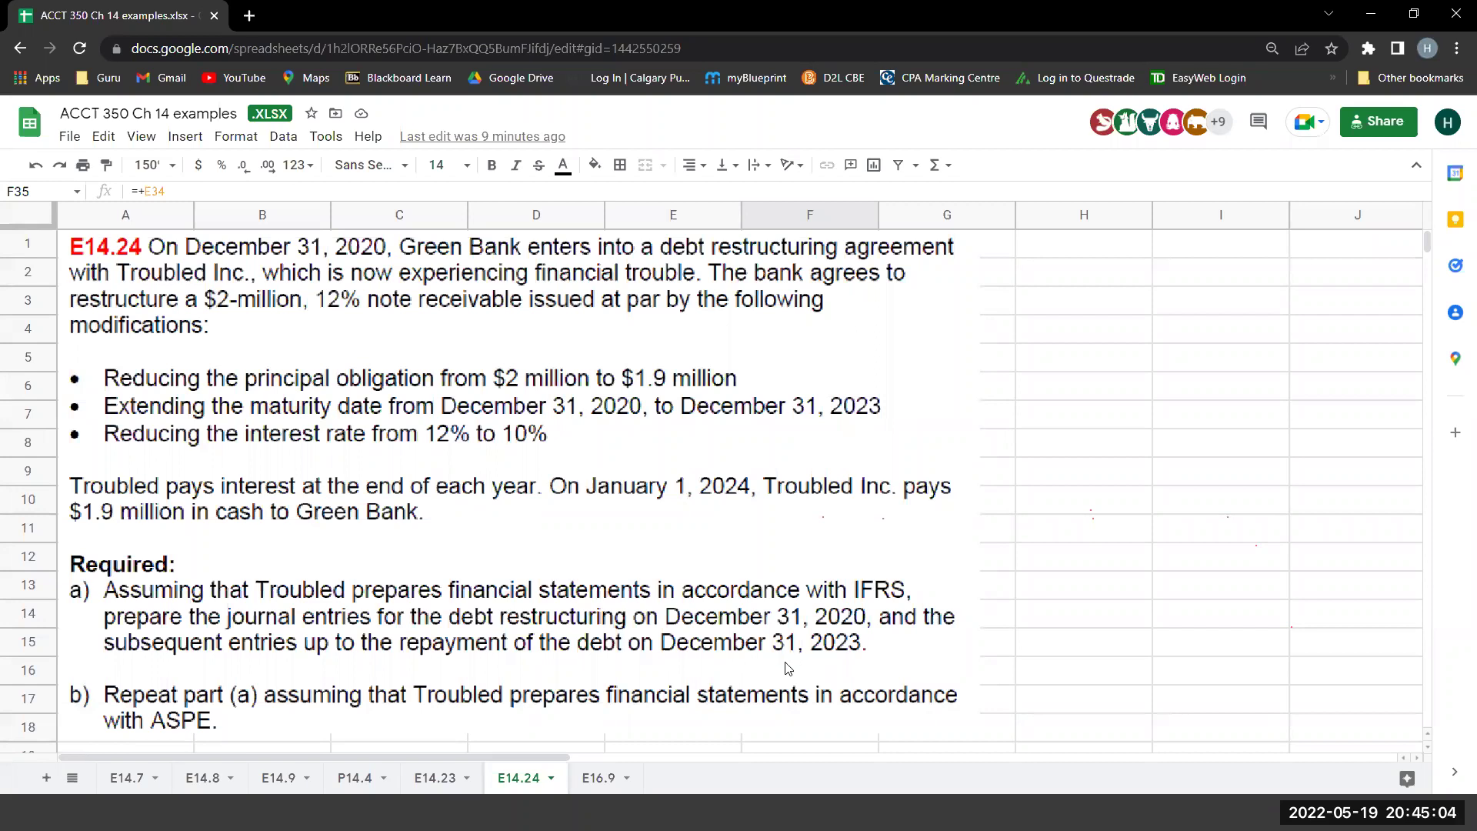
scroll(785, 668, "down", 1)
scroll(783, 662, "down", 10)
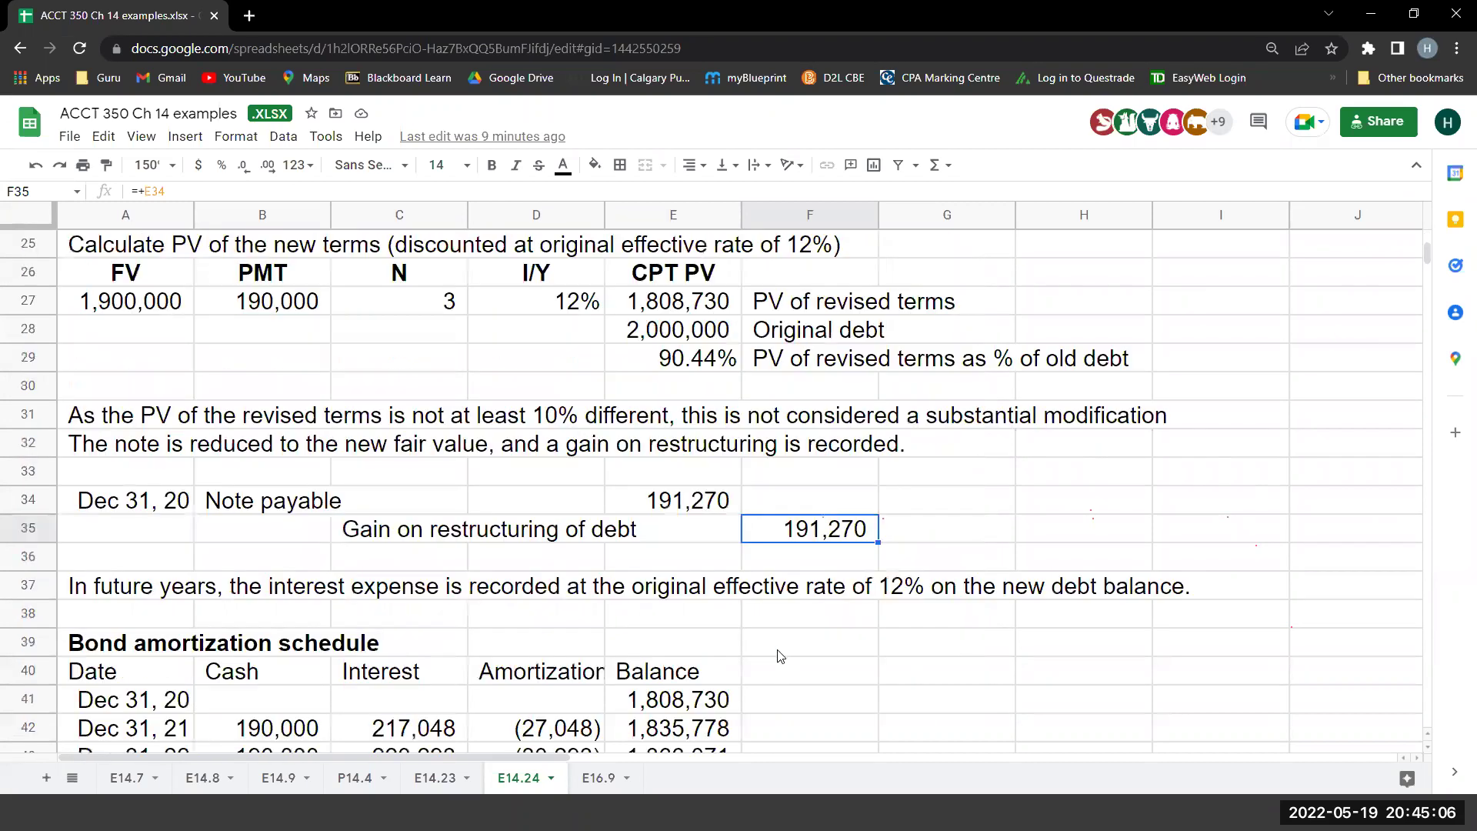
scroll(447, 631, "down", 2)
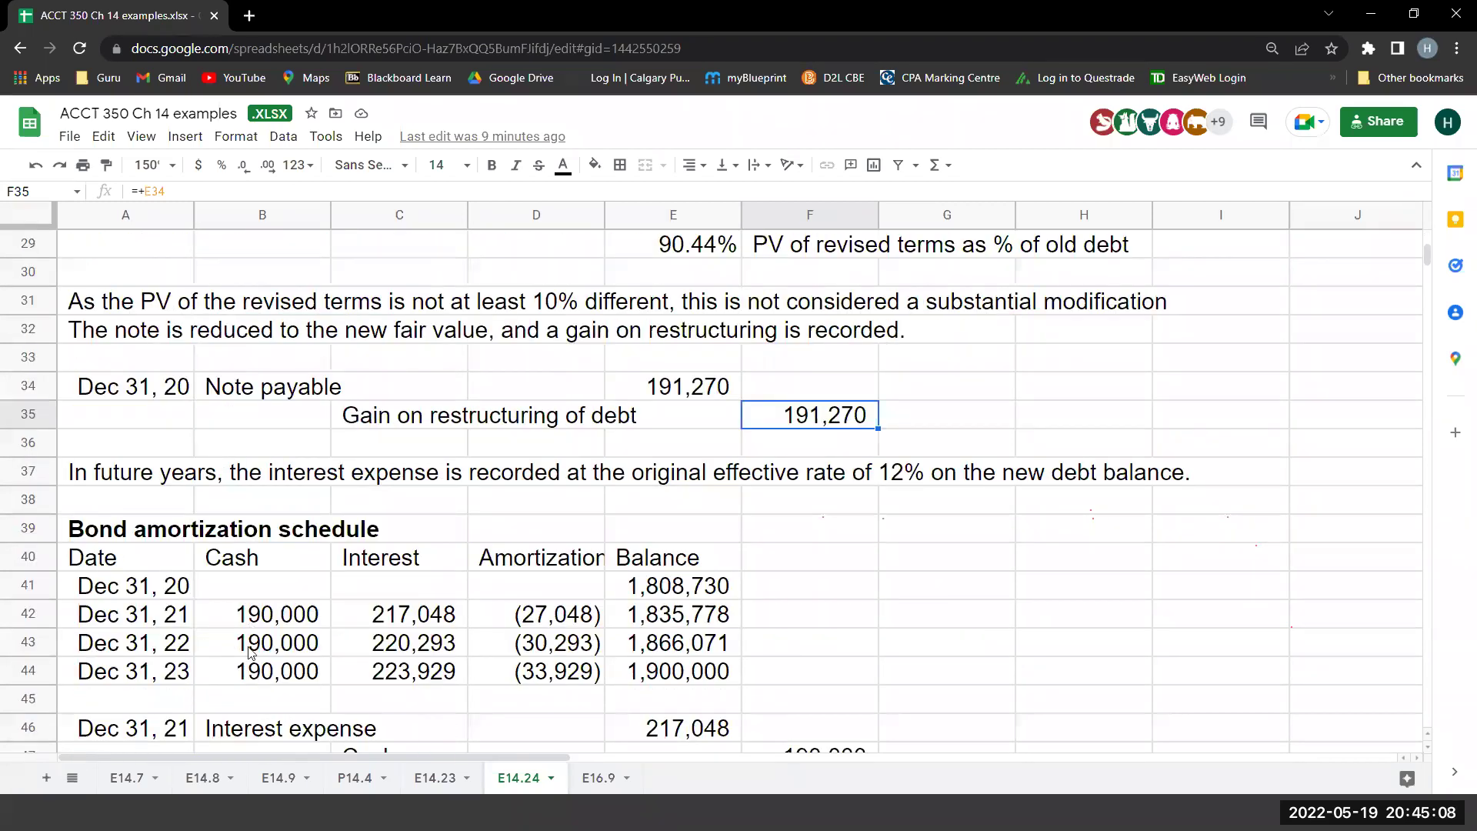
left_click(250, 619)
key("Down")
key("Down")
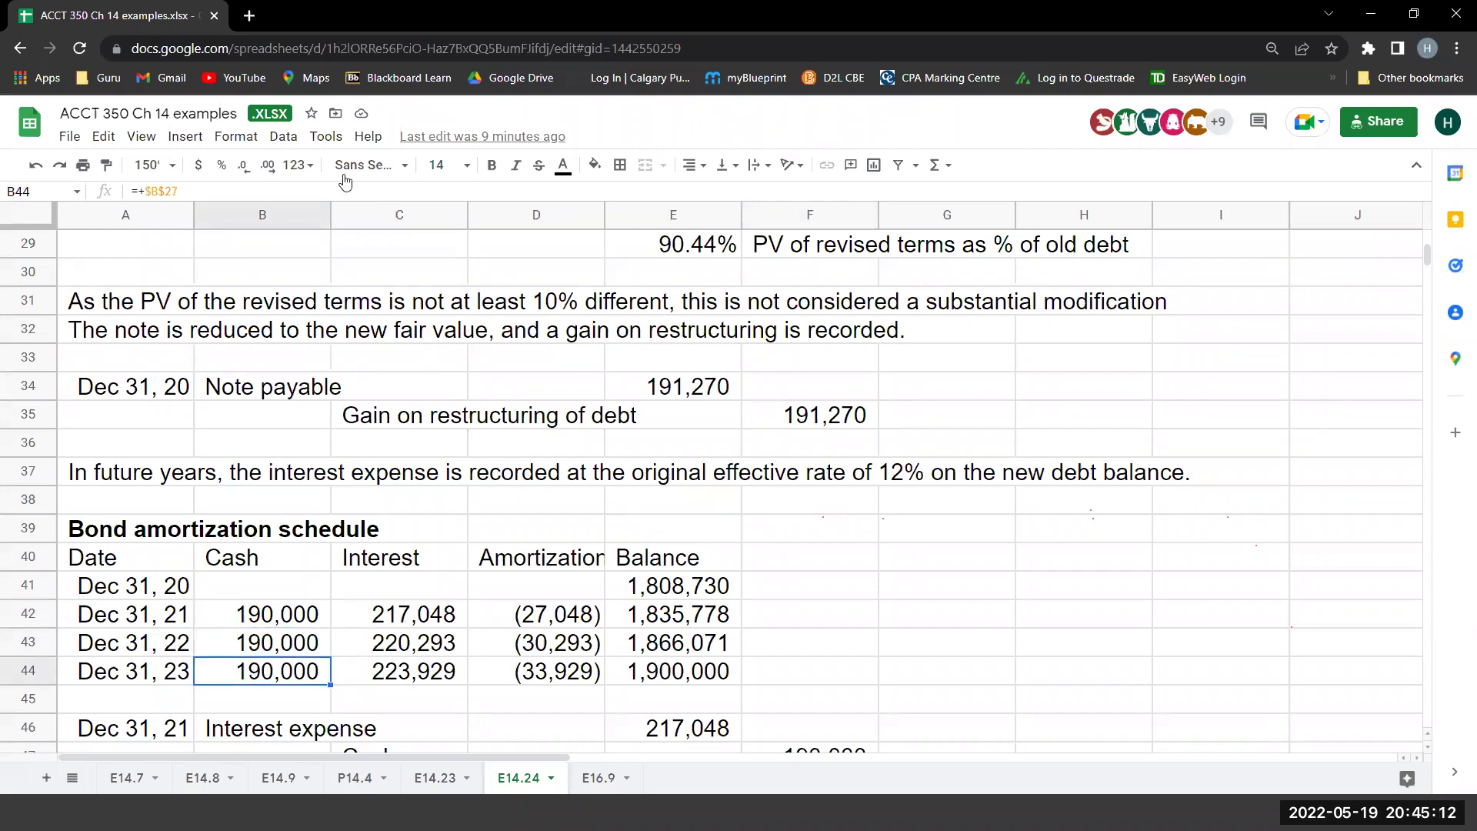
Inspect the interest formula in C42 and the yearly note balances in E42:E44 of the amortization schedule.
key("Up")
key("Up")
key("Right")
key("F2")
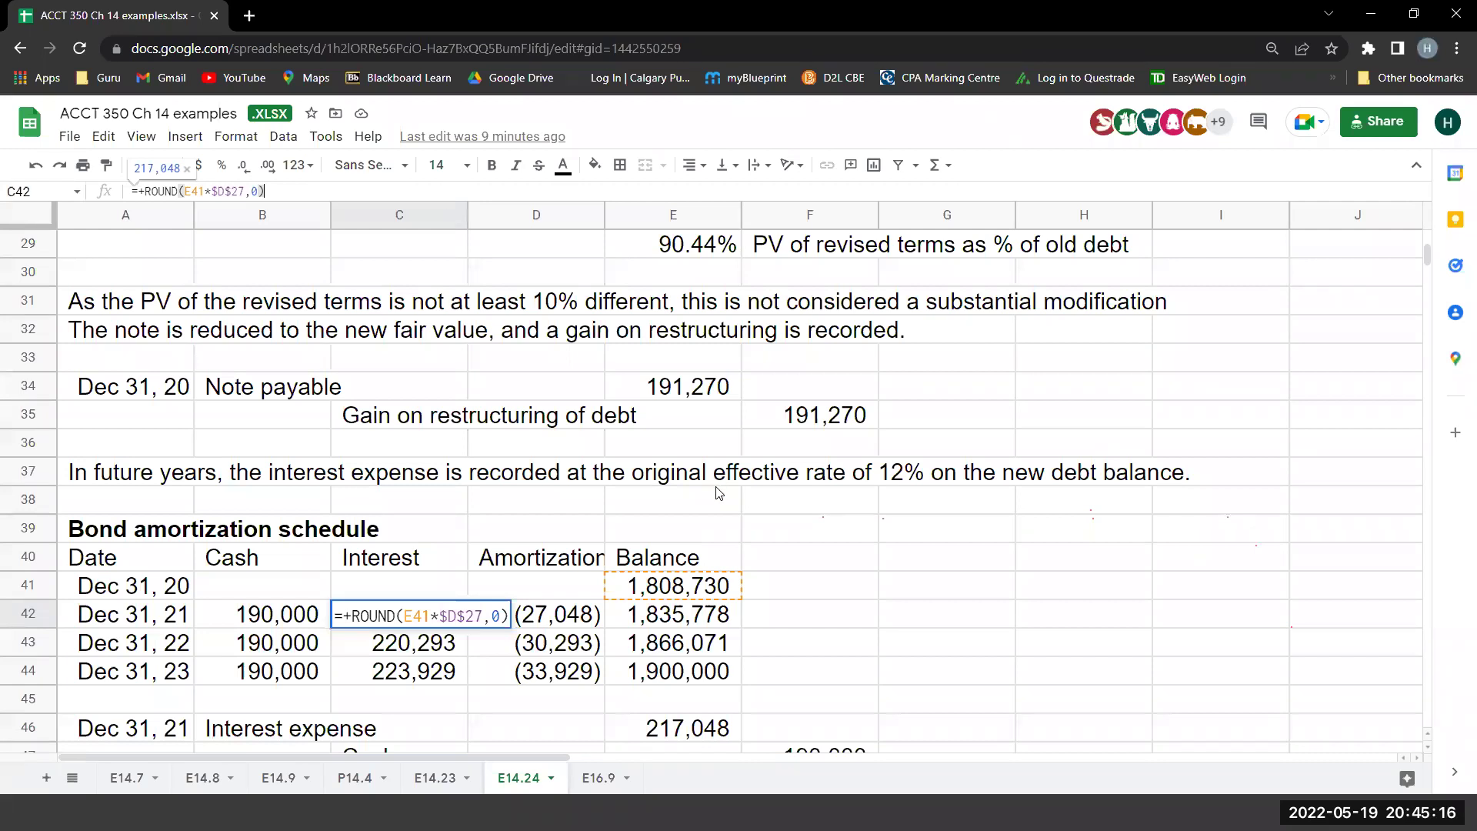
key("Return")
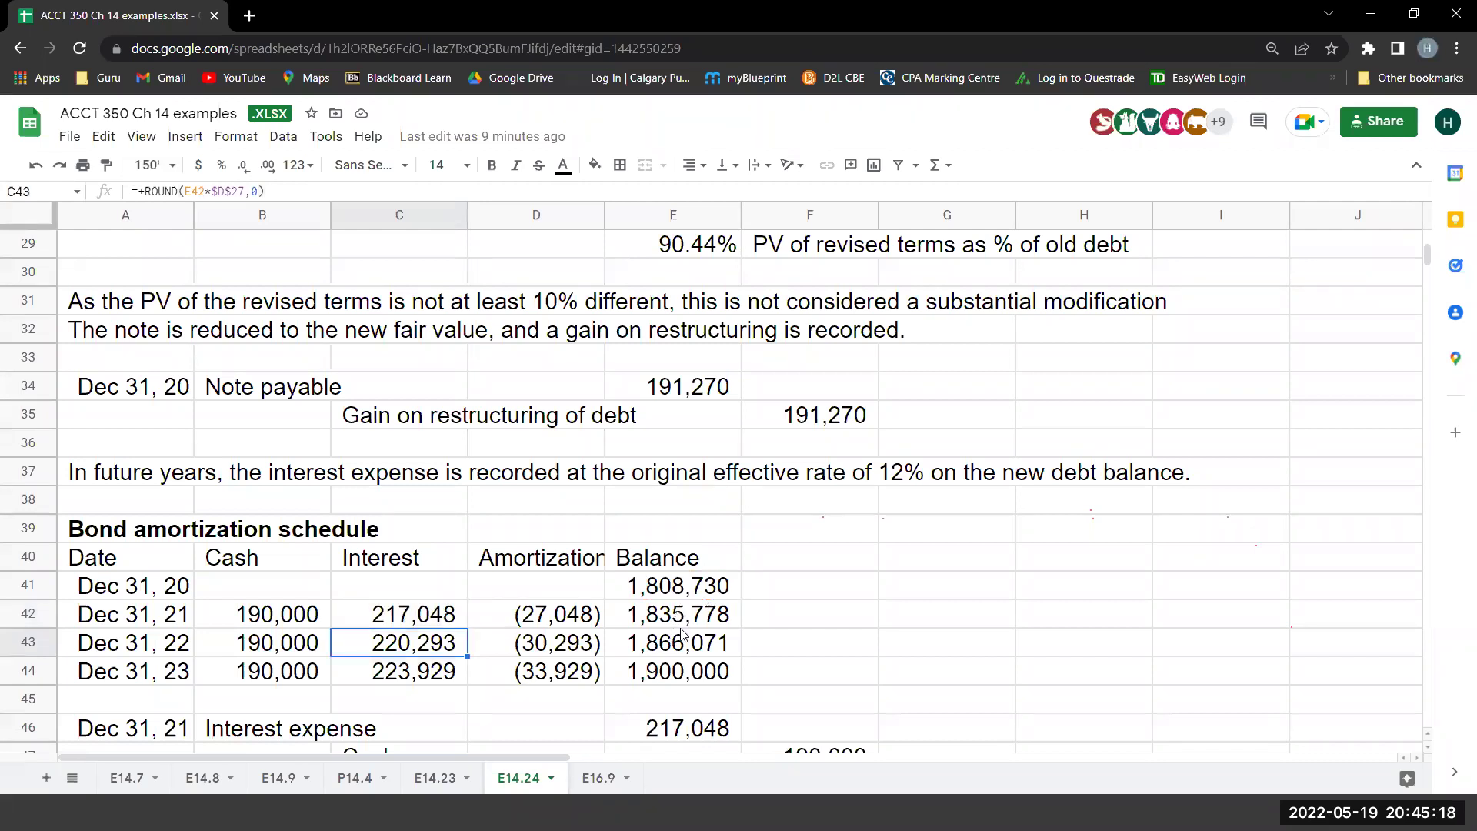
left_click(681, 626)
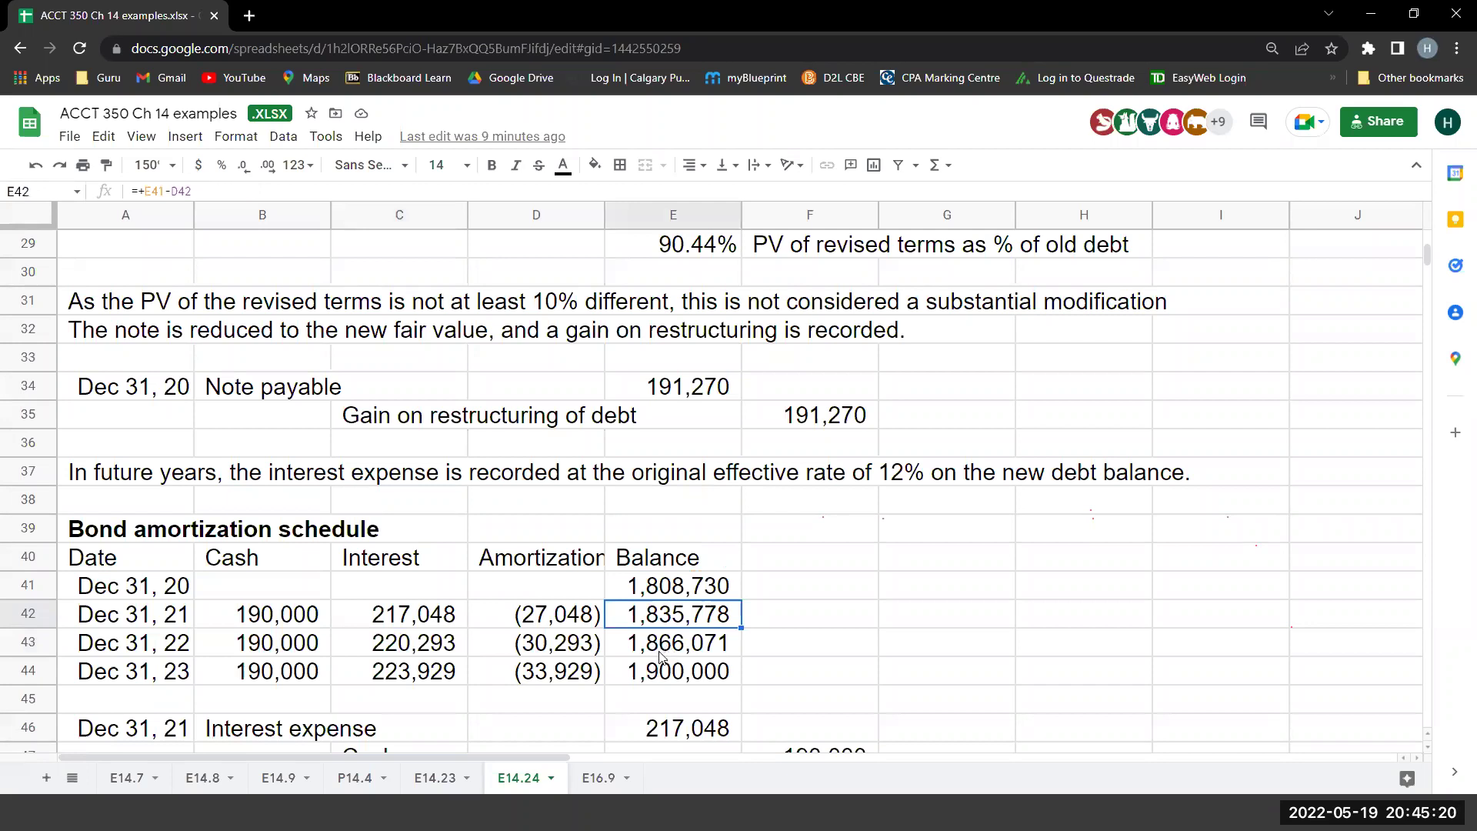
left_click(659, 653)
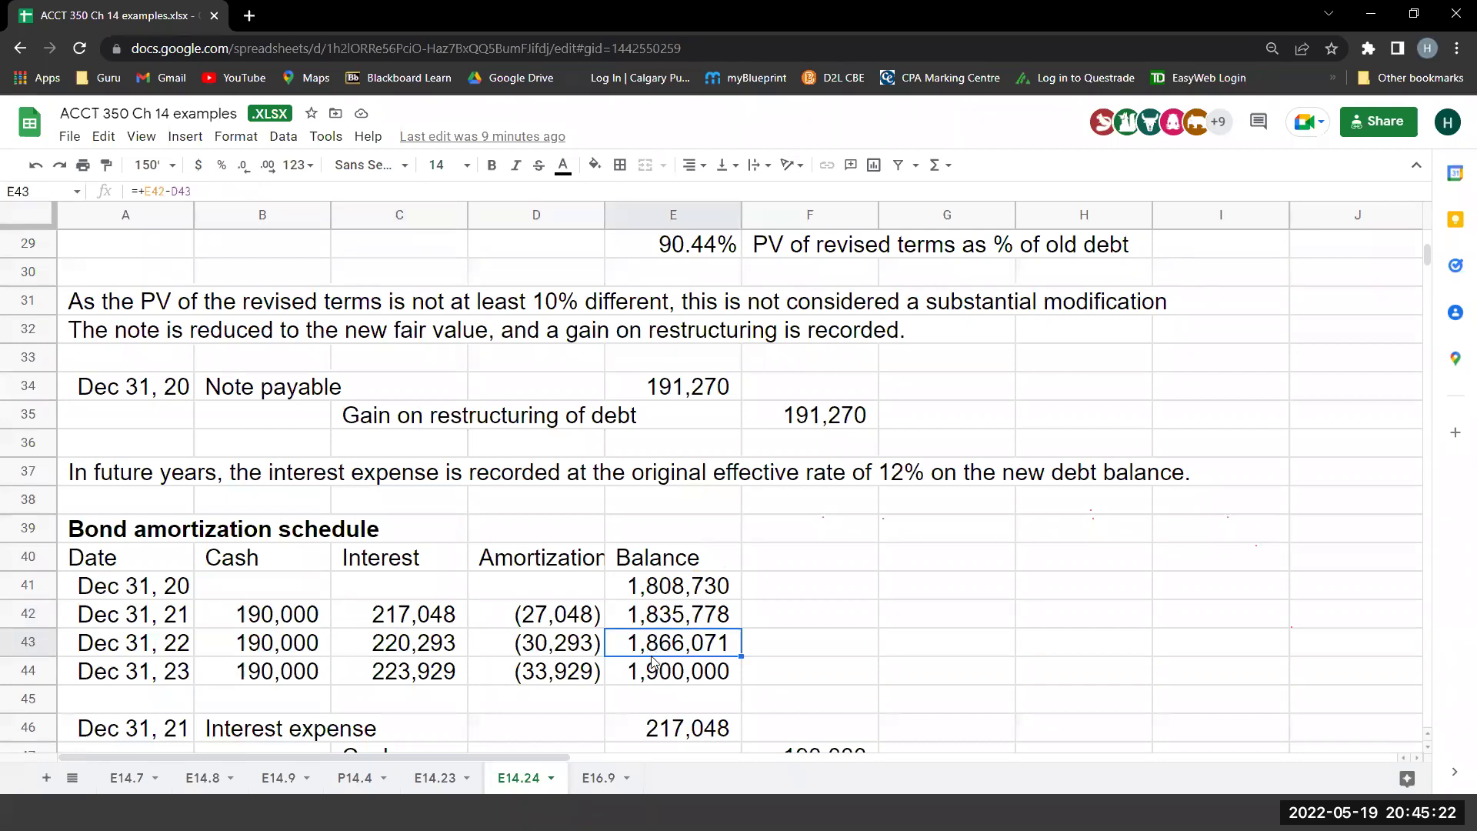
key("Down")
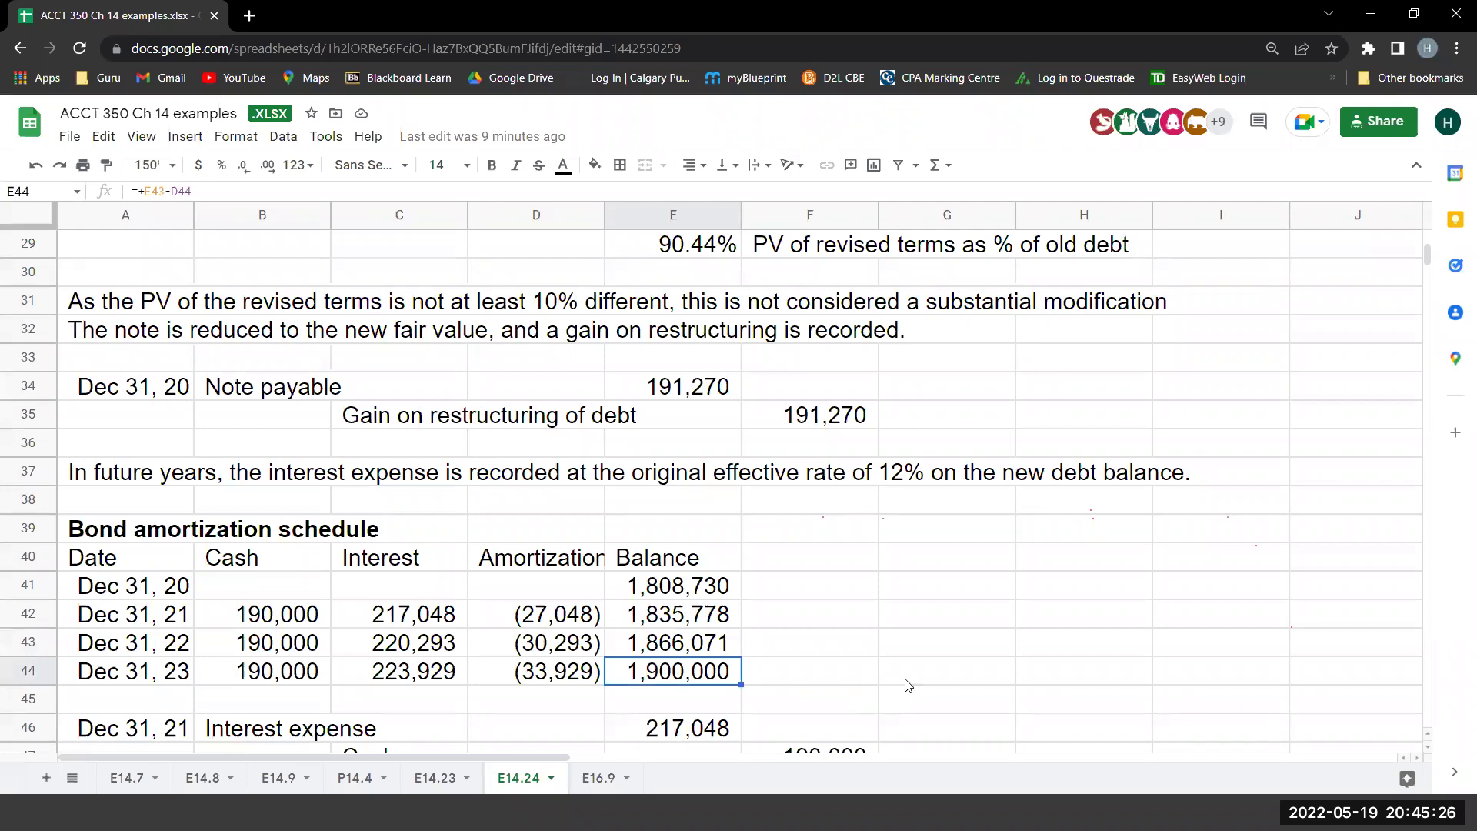
Trace the Dec 31, 21 entry in E46:F48 to the interest and cash amounts in row 42 of the amortization schedule.
scroll(908, 684, "down", 2)
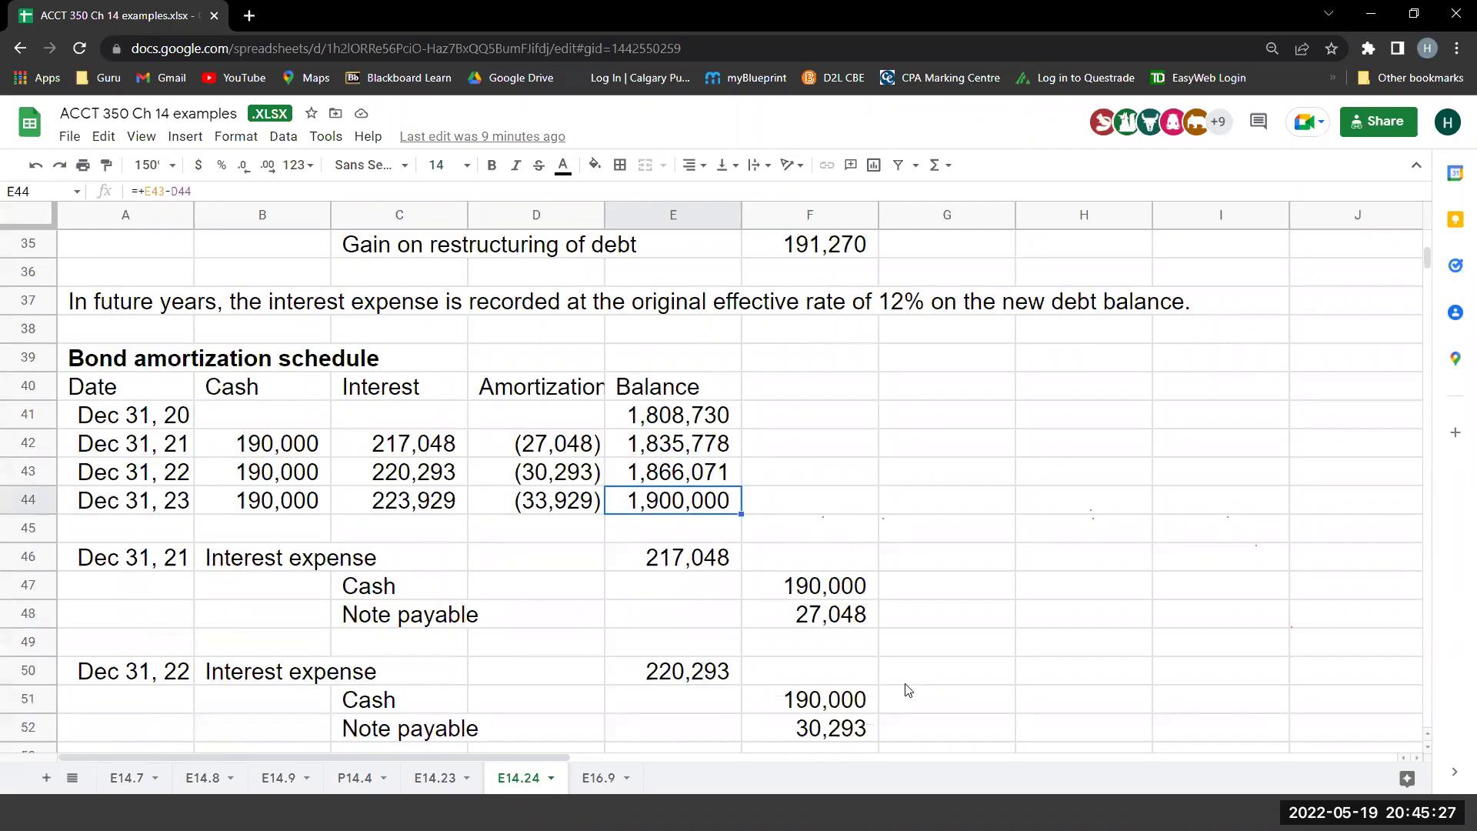
left_click(401, 446)
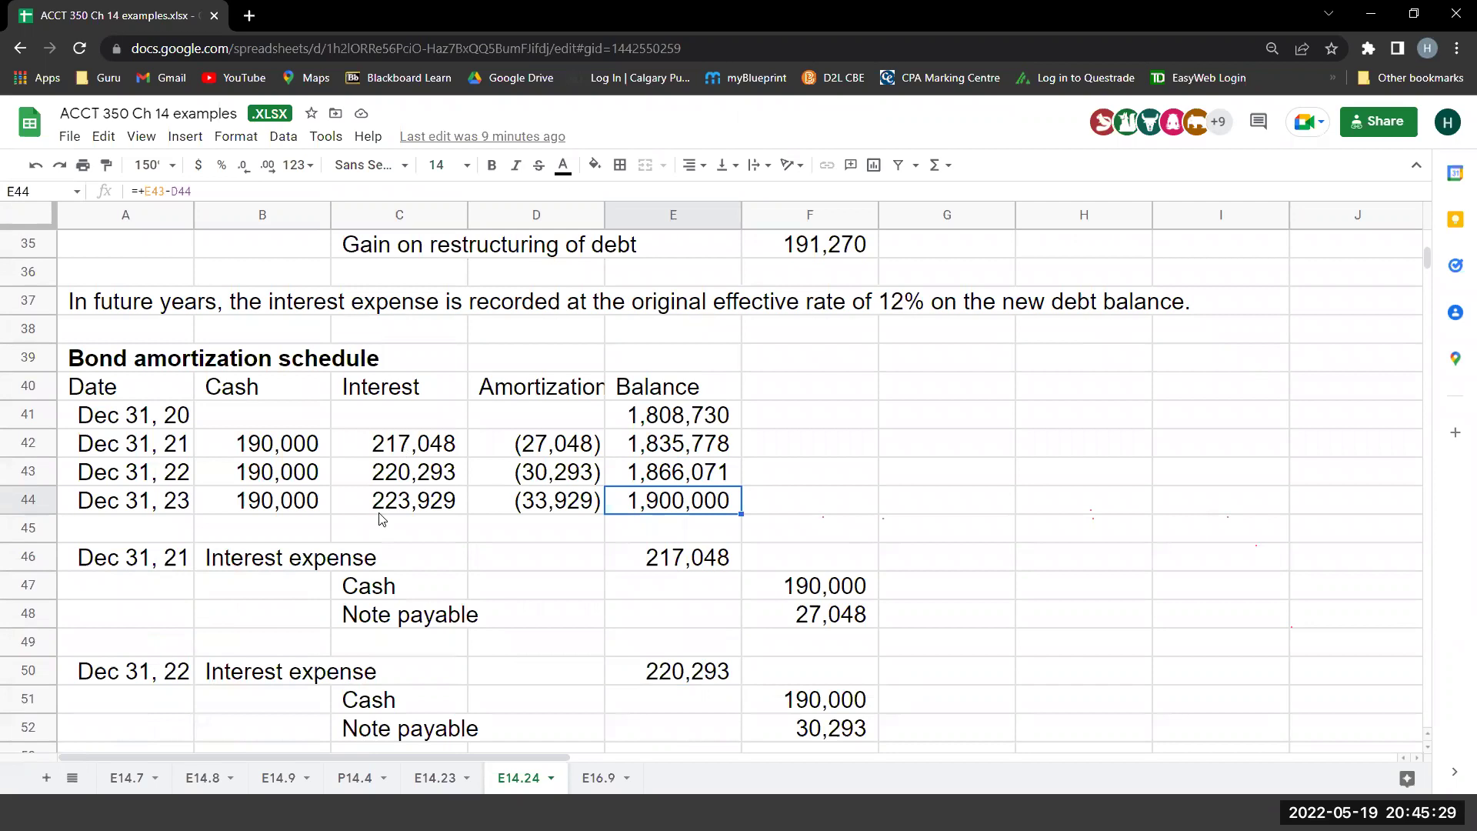
left_click(724, 562)
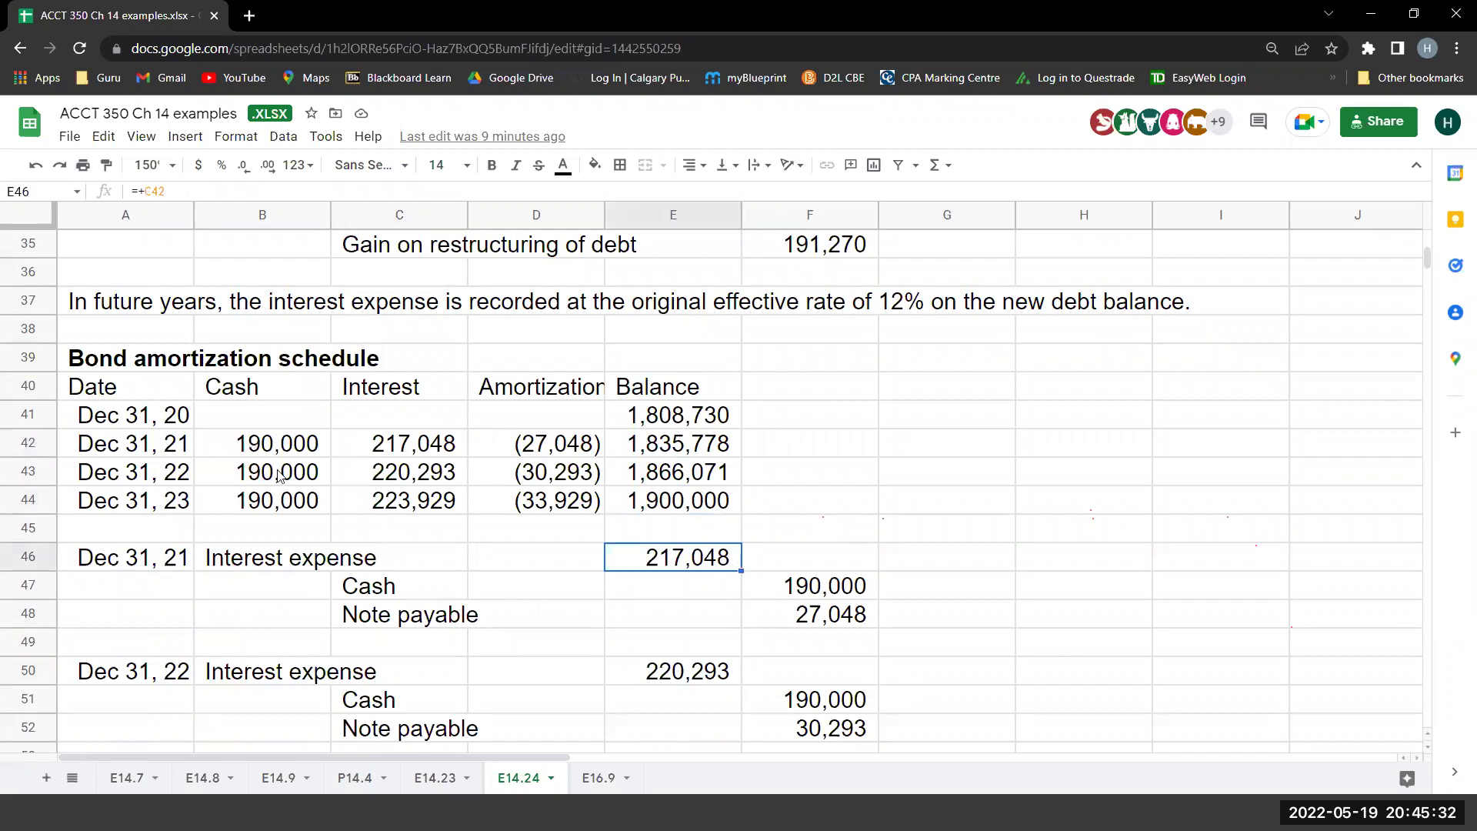
left_click(277, 446)
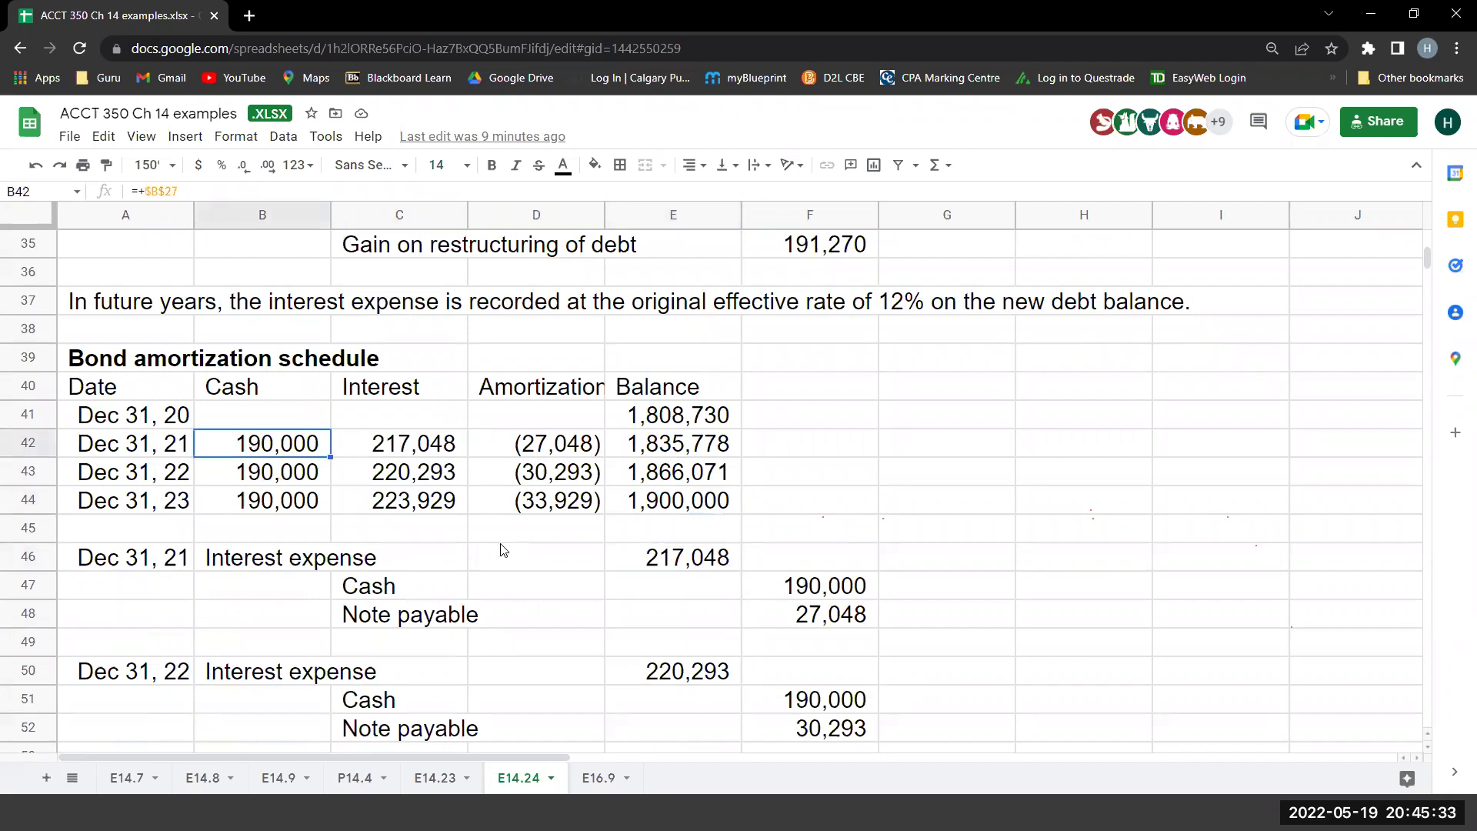
left_click(788, 594)
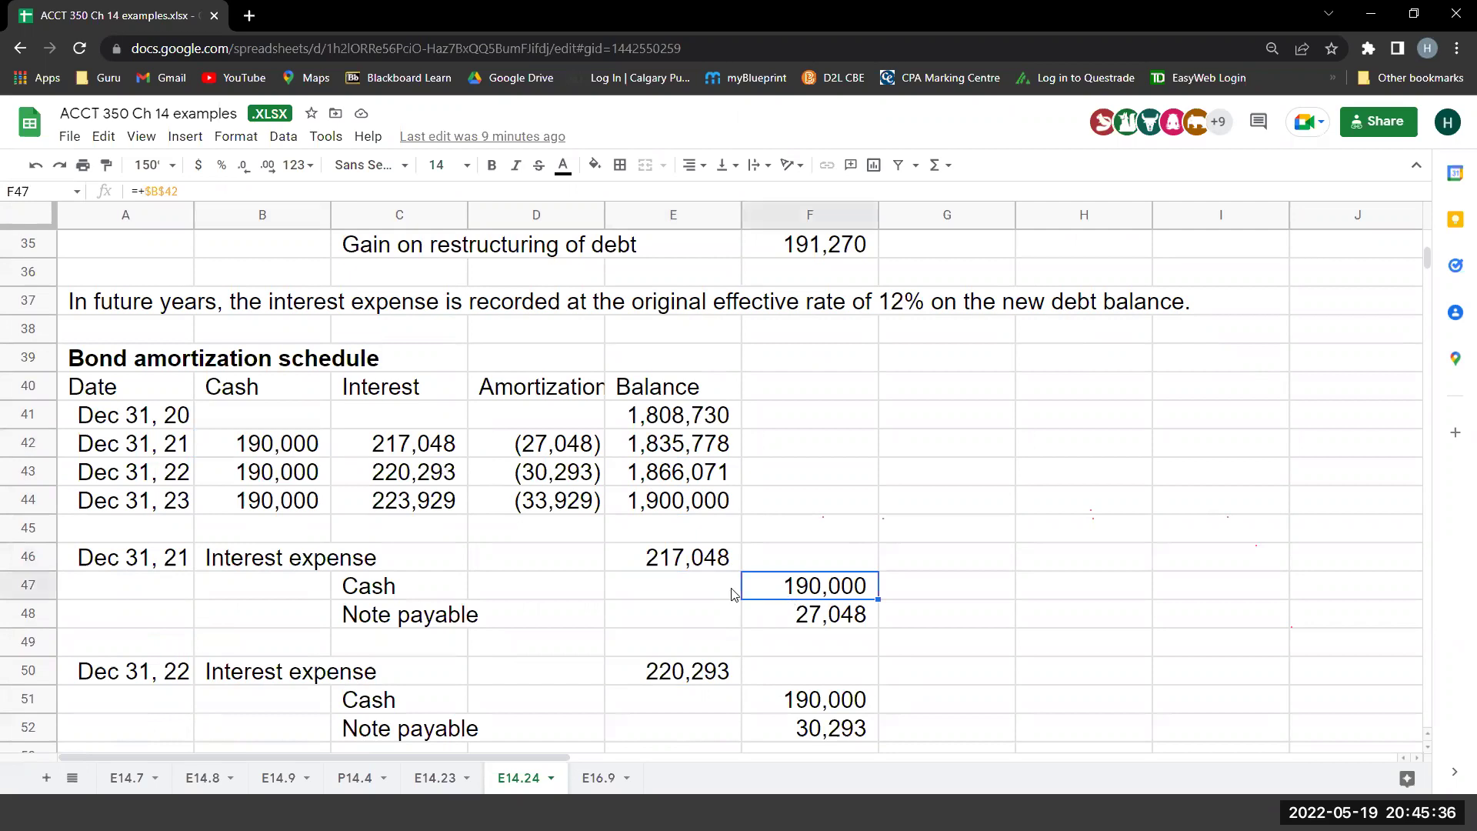
left_click(825, 620)
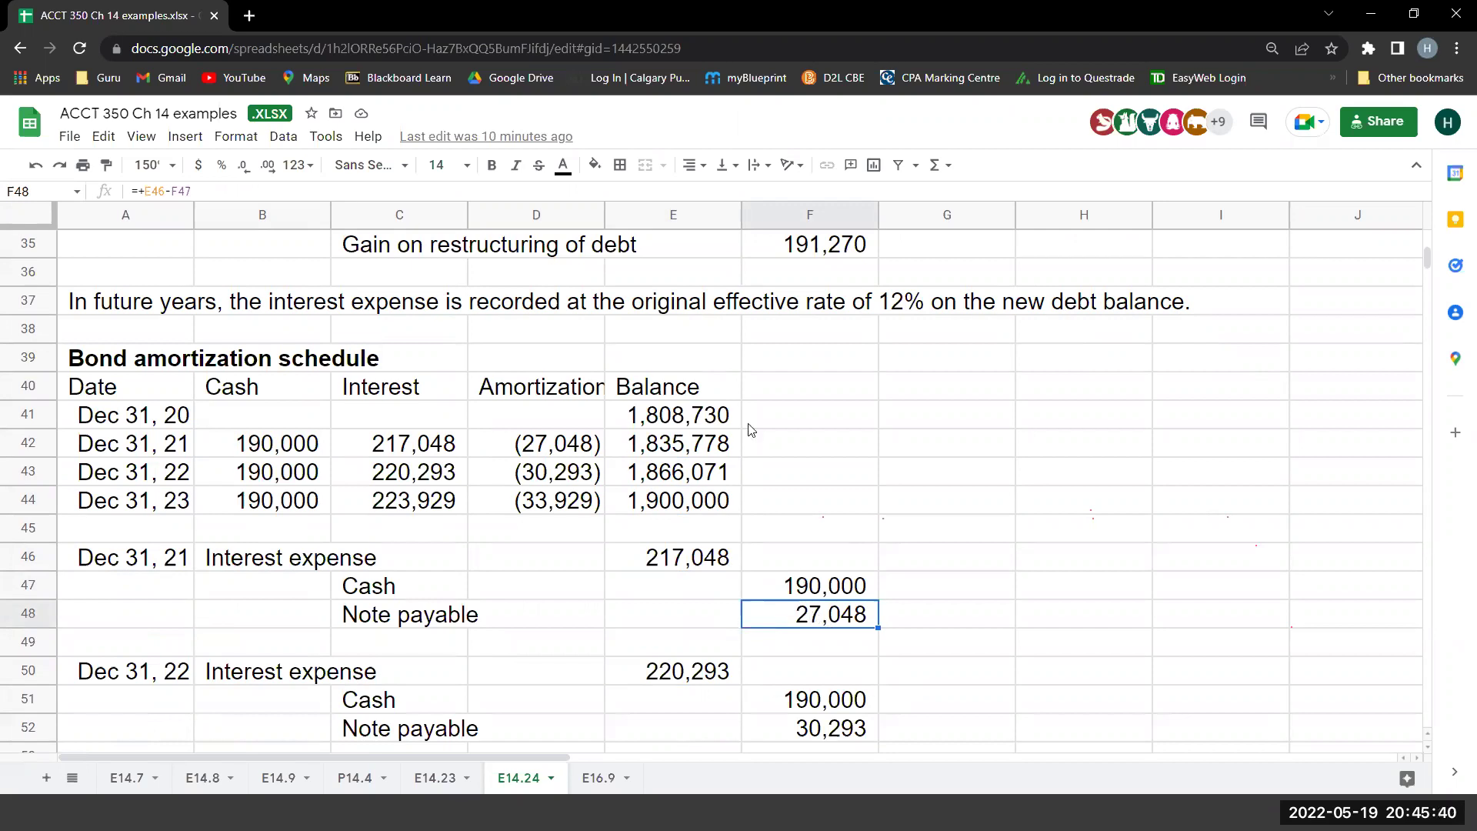
Follow the note payable balances in E41:E44 from the opening balance through the end of 2023.
key("Left")
key("Up")
key("Up")
key("Up")
key("Up")
key("Up")
key("Up")
key("Up")
left_click(710, 454)
left_click(689, 512)
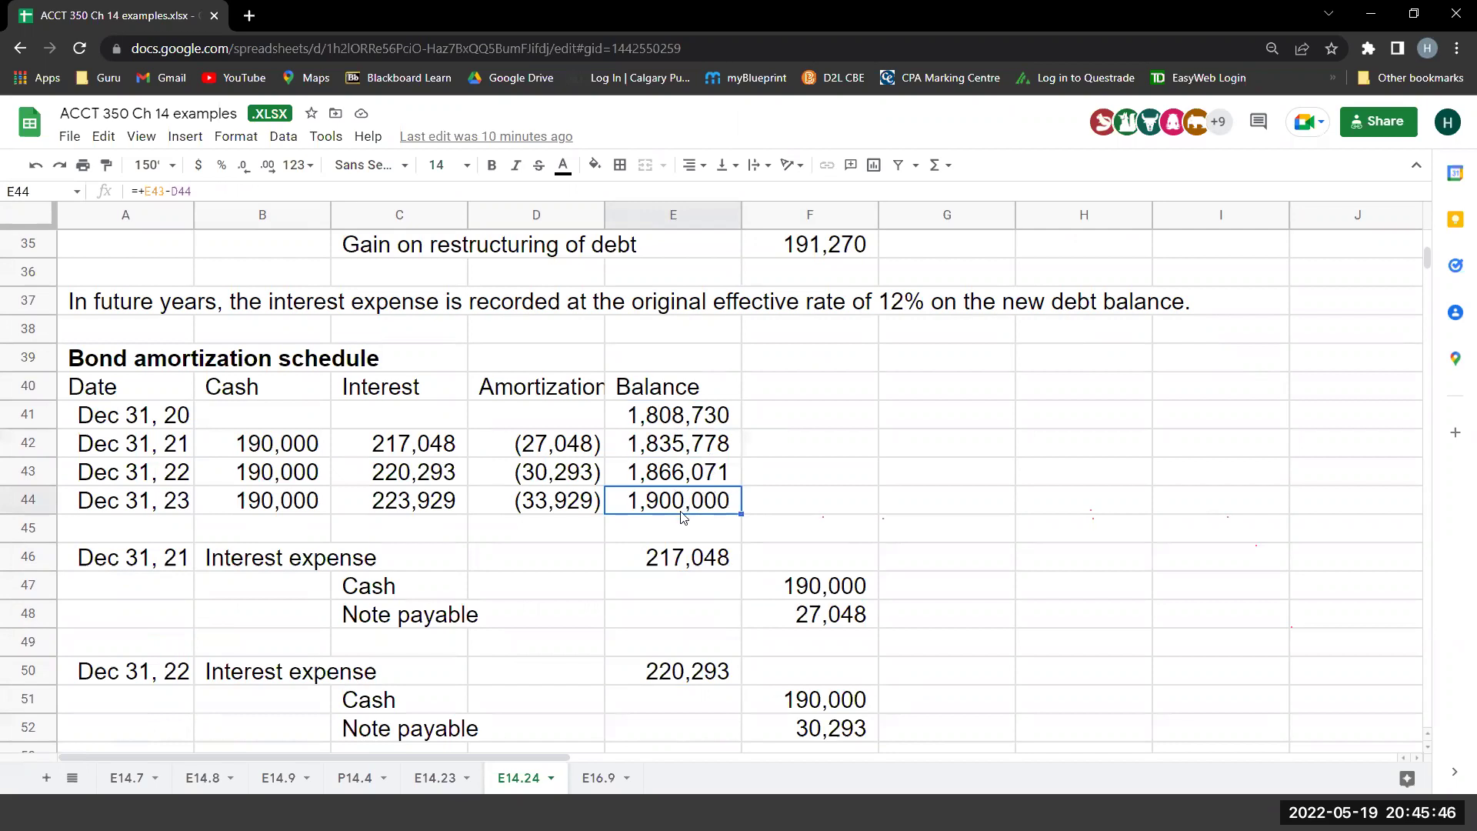
Review the Dec 31, 22 and Dec 31, 23 interest entries and the final note repayment in rows 58:59.
scroll(677, 514, "down", 3)
scroll(546, 599, "down", 1)
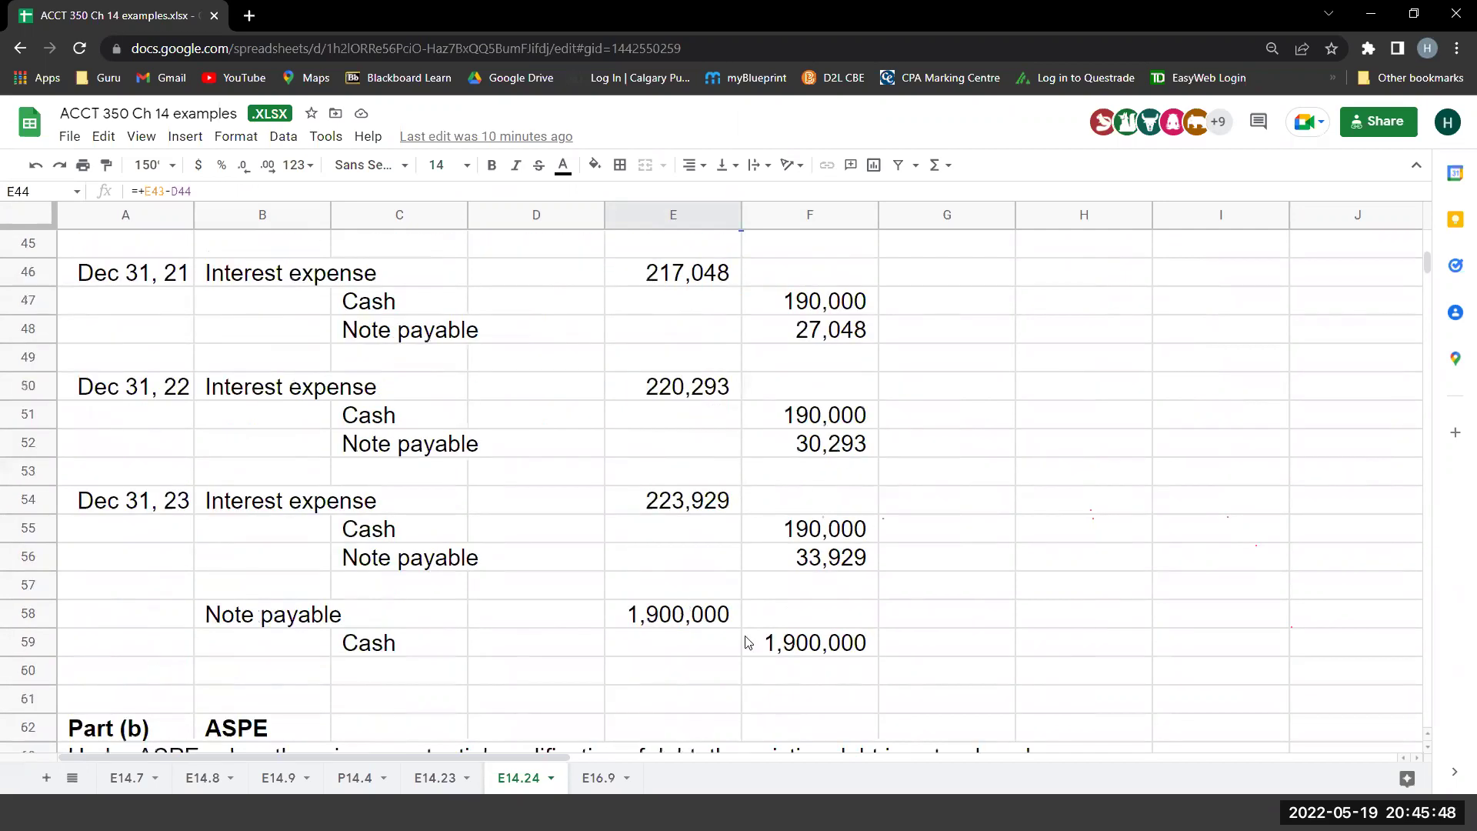
left_click(768, 633)
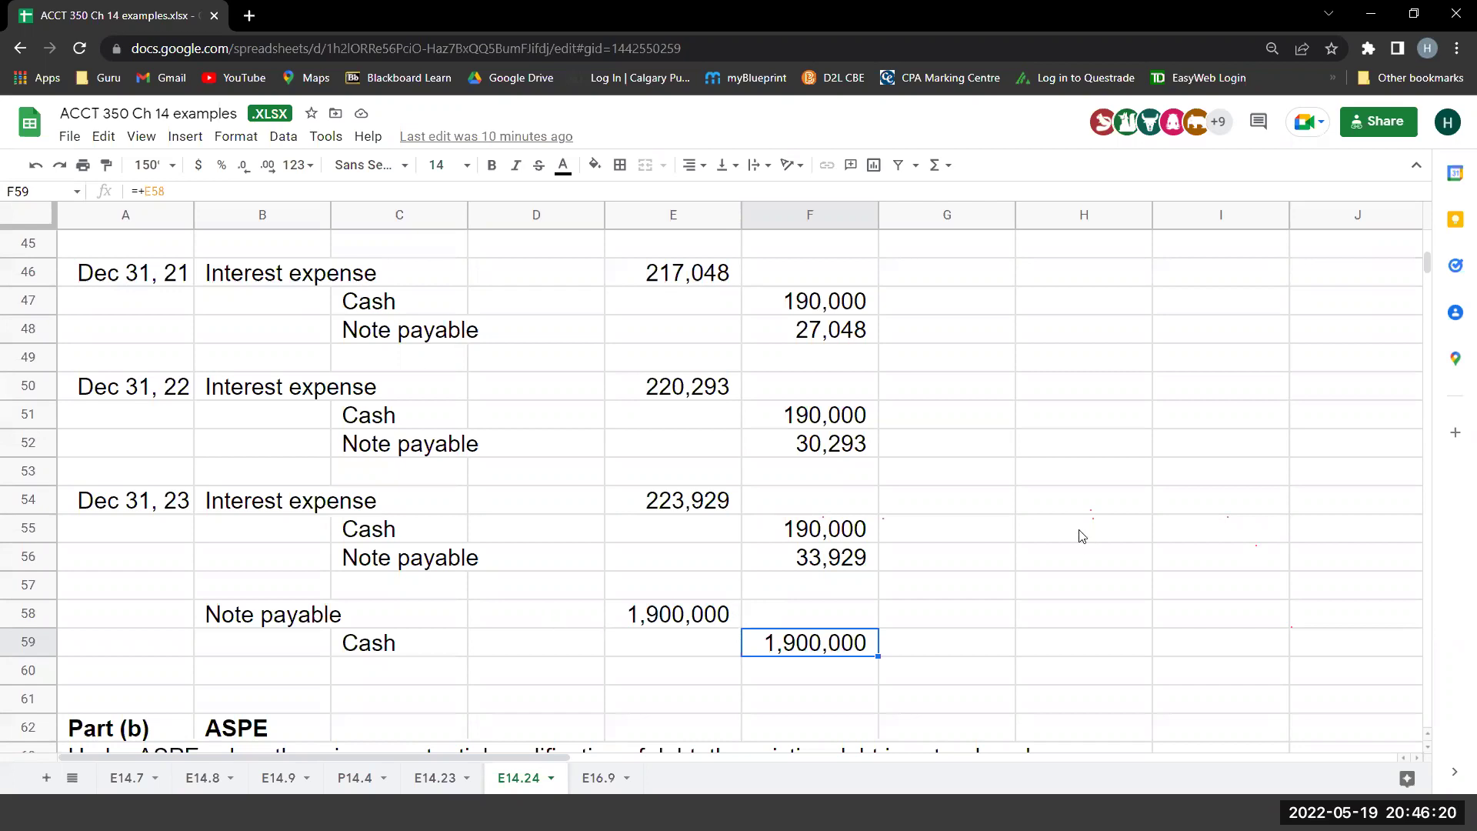
left_click(1028, 528)
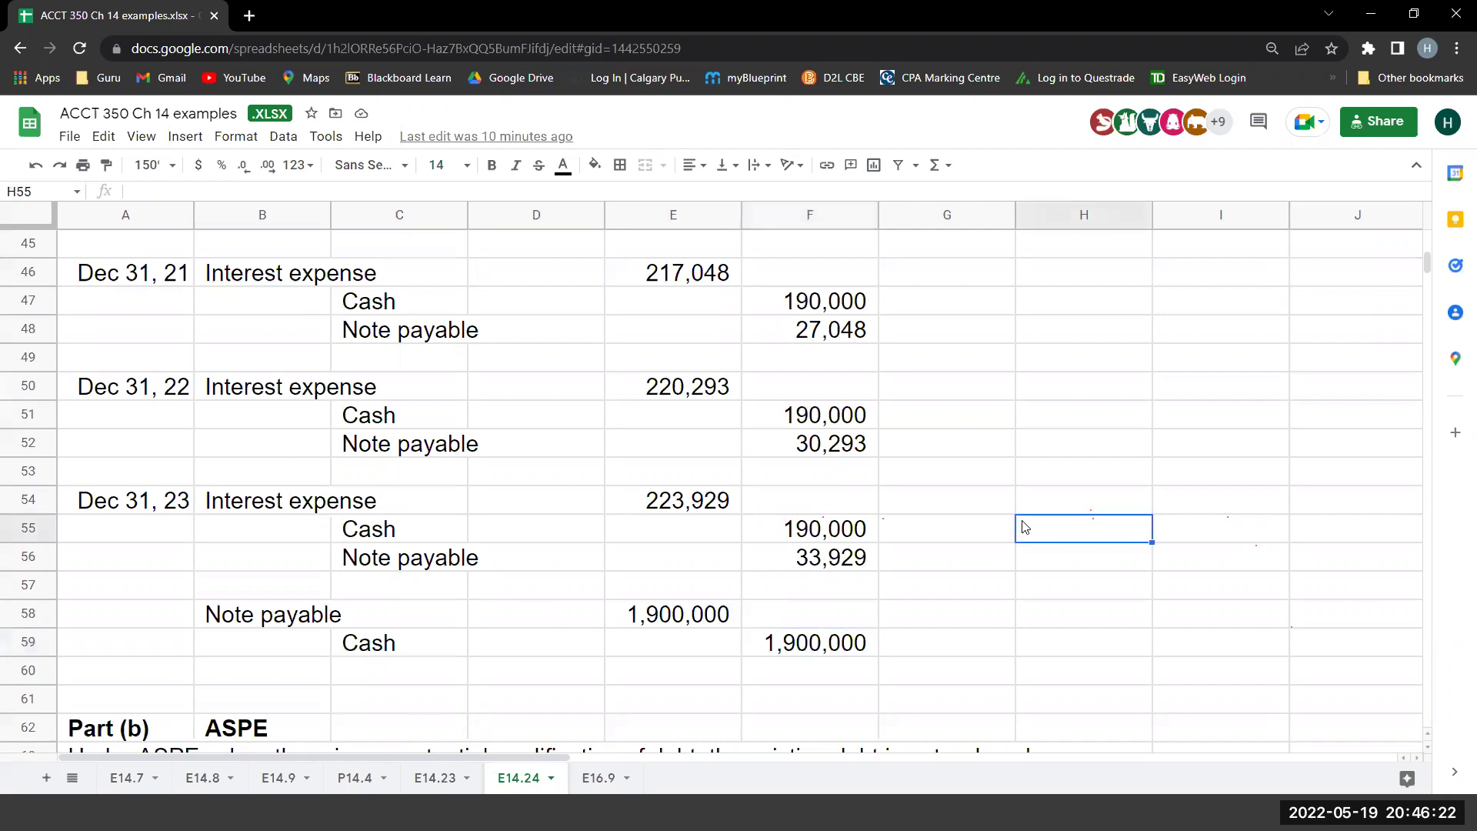
Revisit the PV calculation for the revised terms and the restructuring gain entry in rows 25:35.
scroll(1026, 527, "up", 3)
scroll(1009, 513, "up", 2)
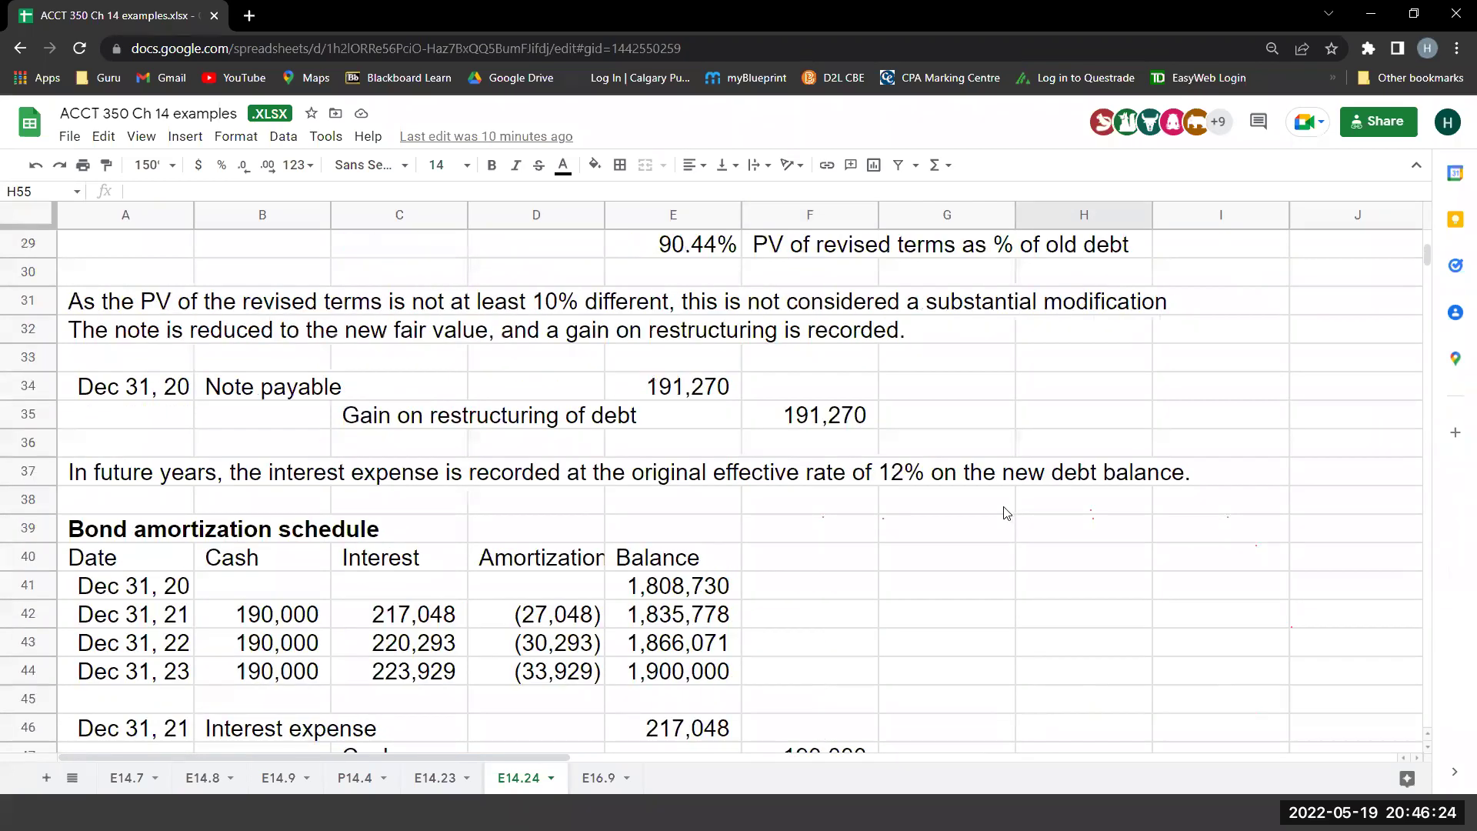
scroll(1001, 488, "up", 1)
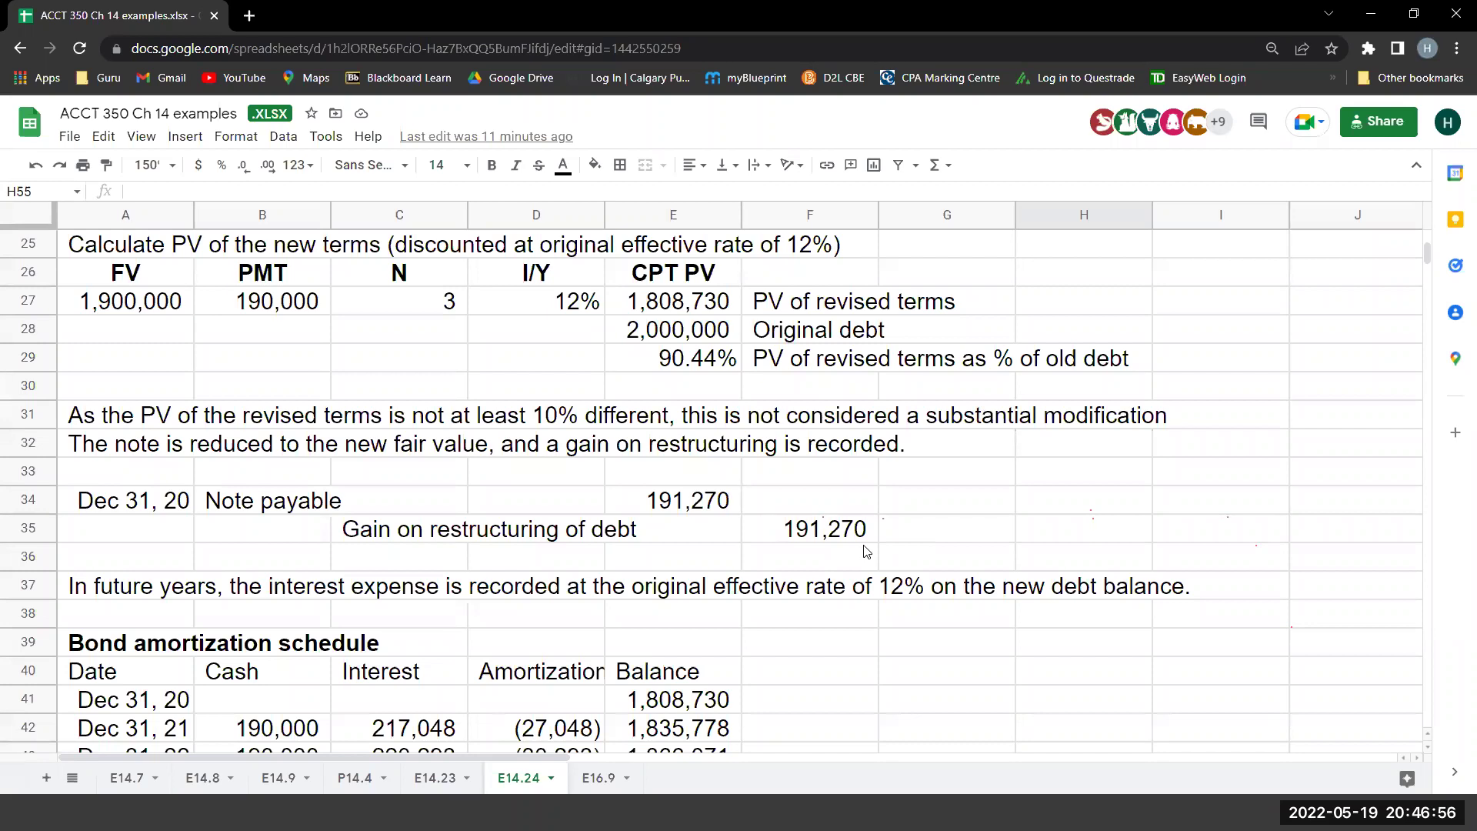
Read the Part (b) ASPE explanation in rows 62:65 on treating a debt modification that is not substantial.
scroll(869, 556, "down", 5)
scroll(851, 555, "down", 4)
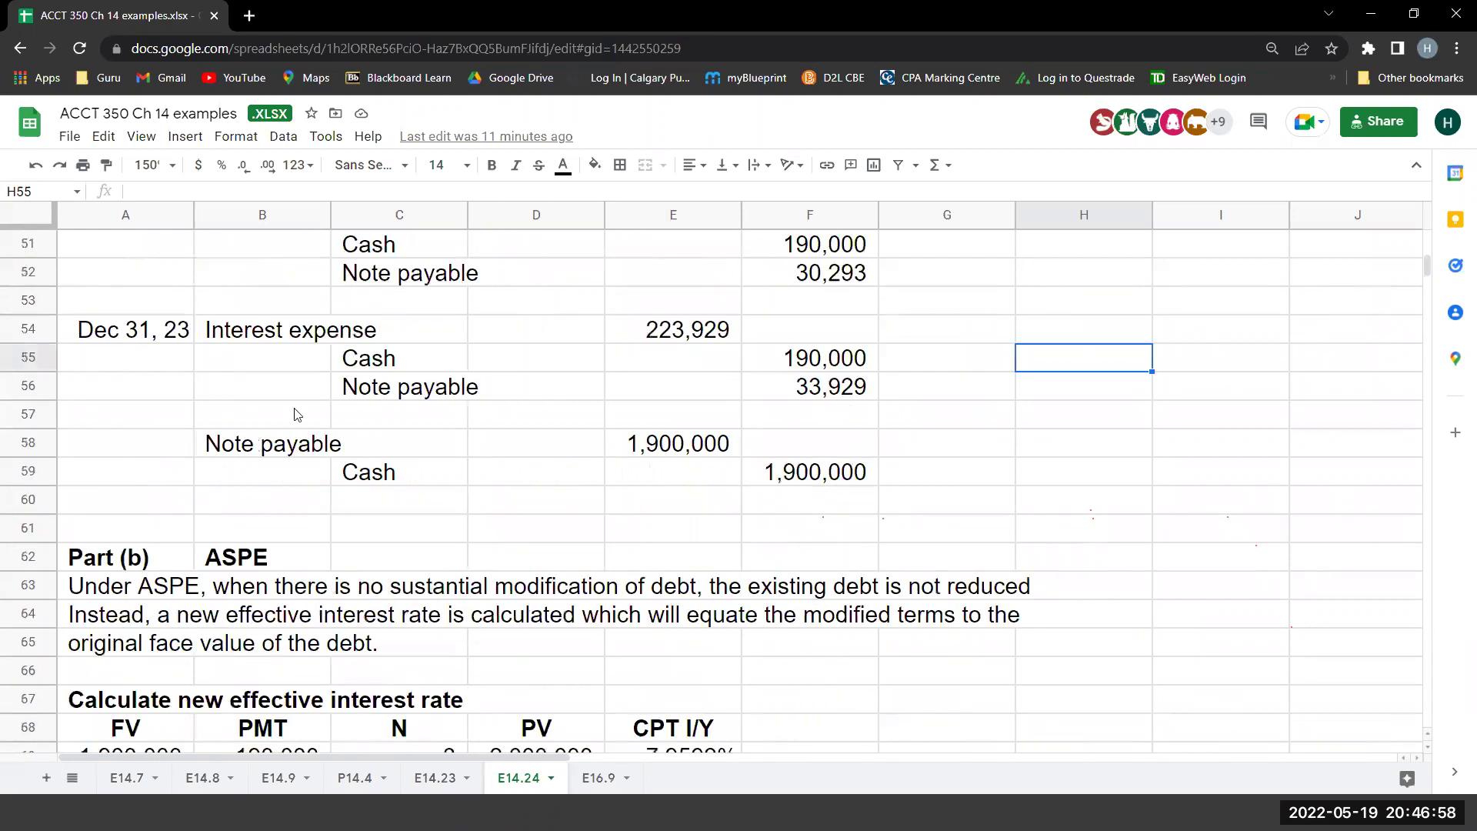
scroll(400, 439, "down", 2)
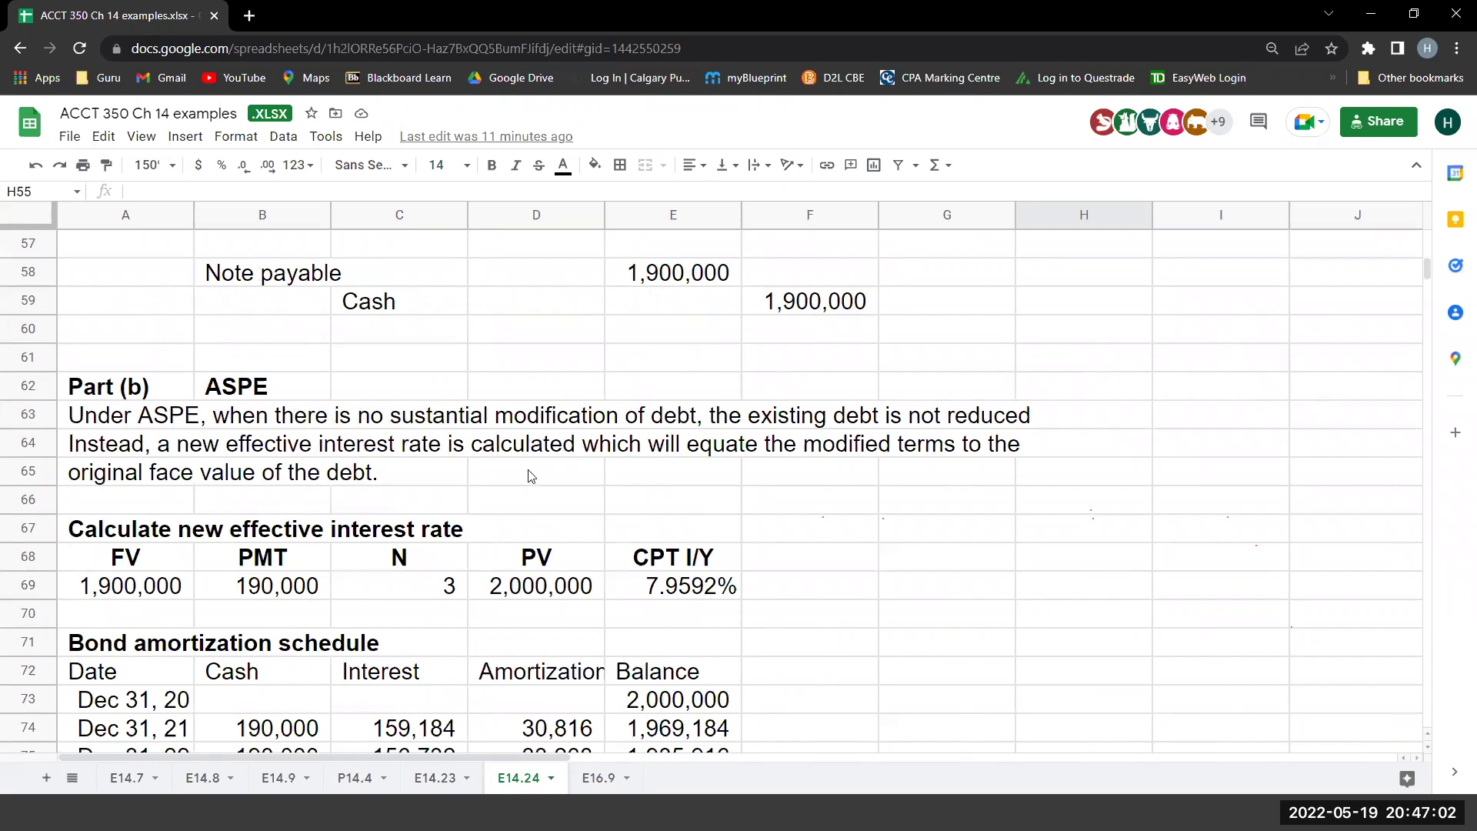
scroll(530, 473, "down", 2)
Examine the FV, PMT, N and PV inputs in A69:D69 for the new effective interest rate.
left_click(588, 482)
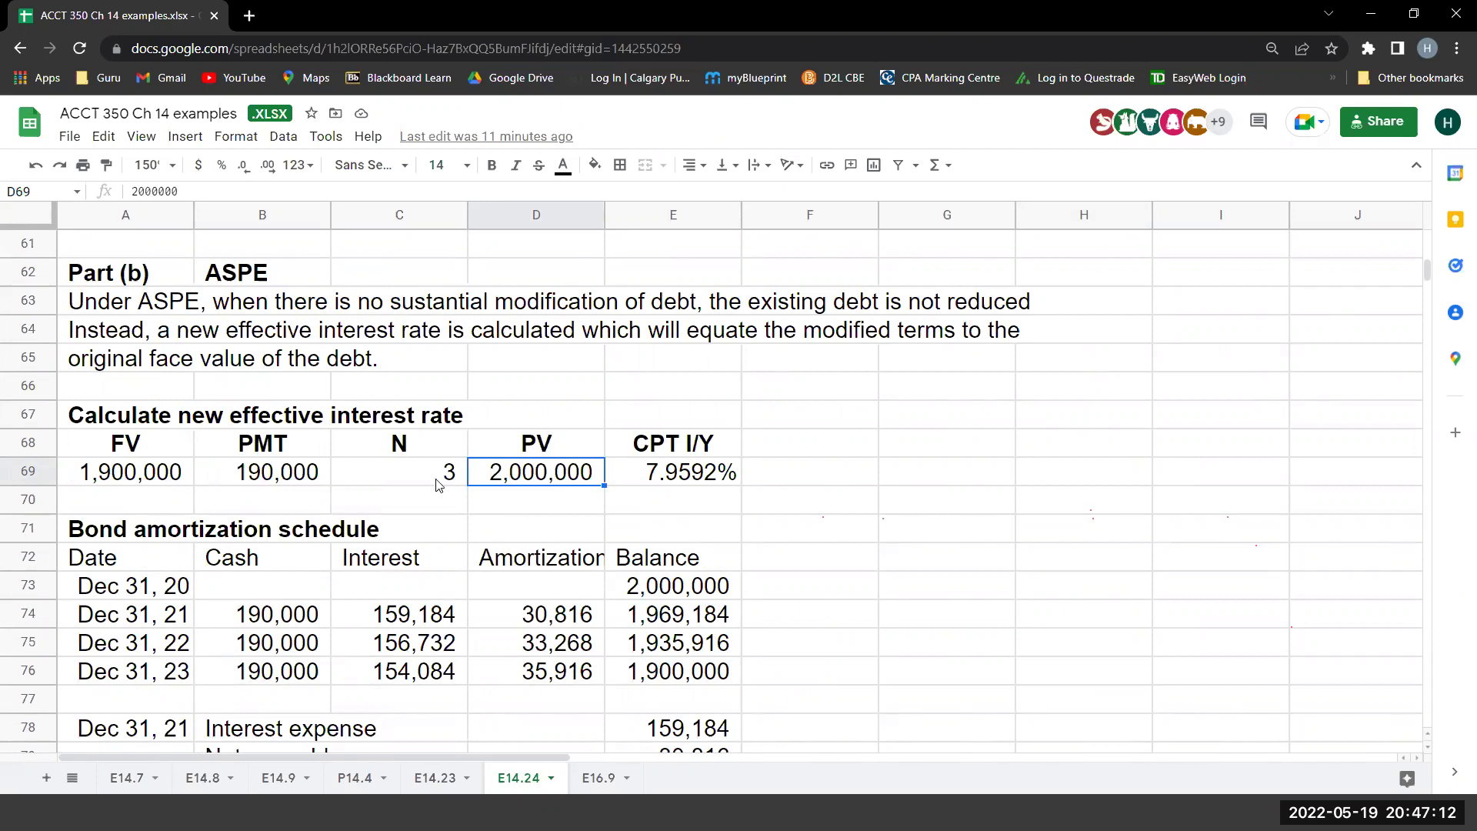
left_click(143, 485)
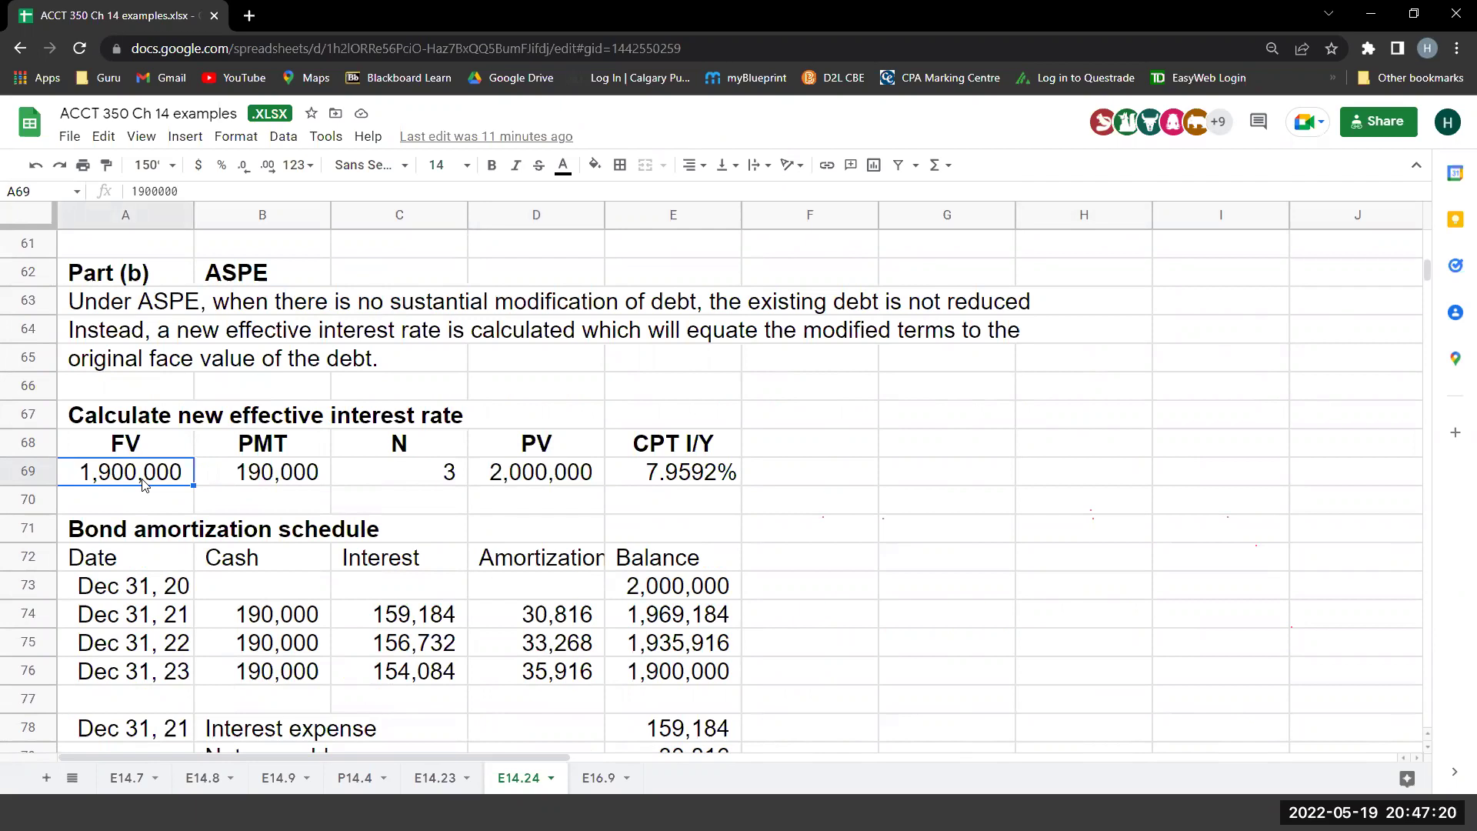
left_click(273, 481)
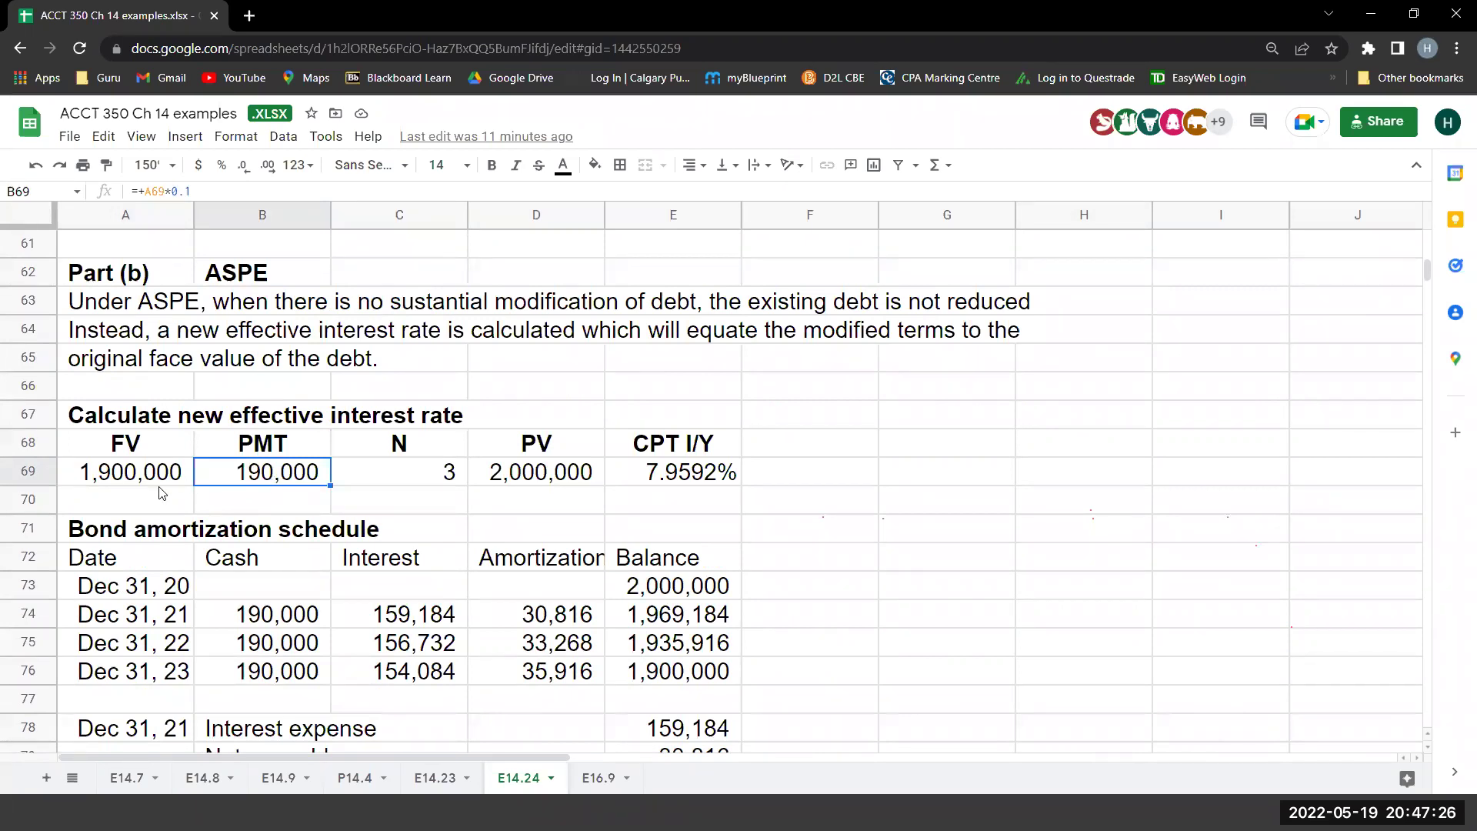
key("Left")
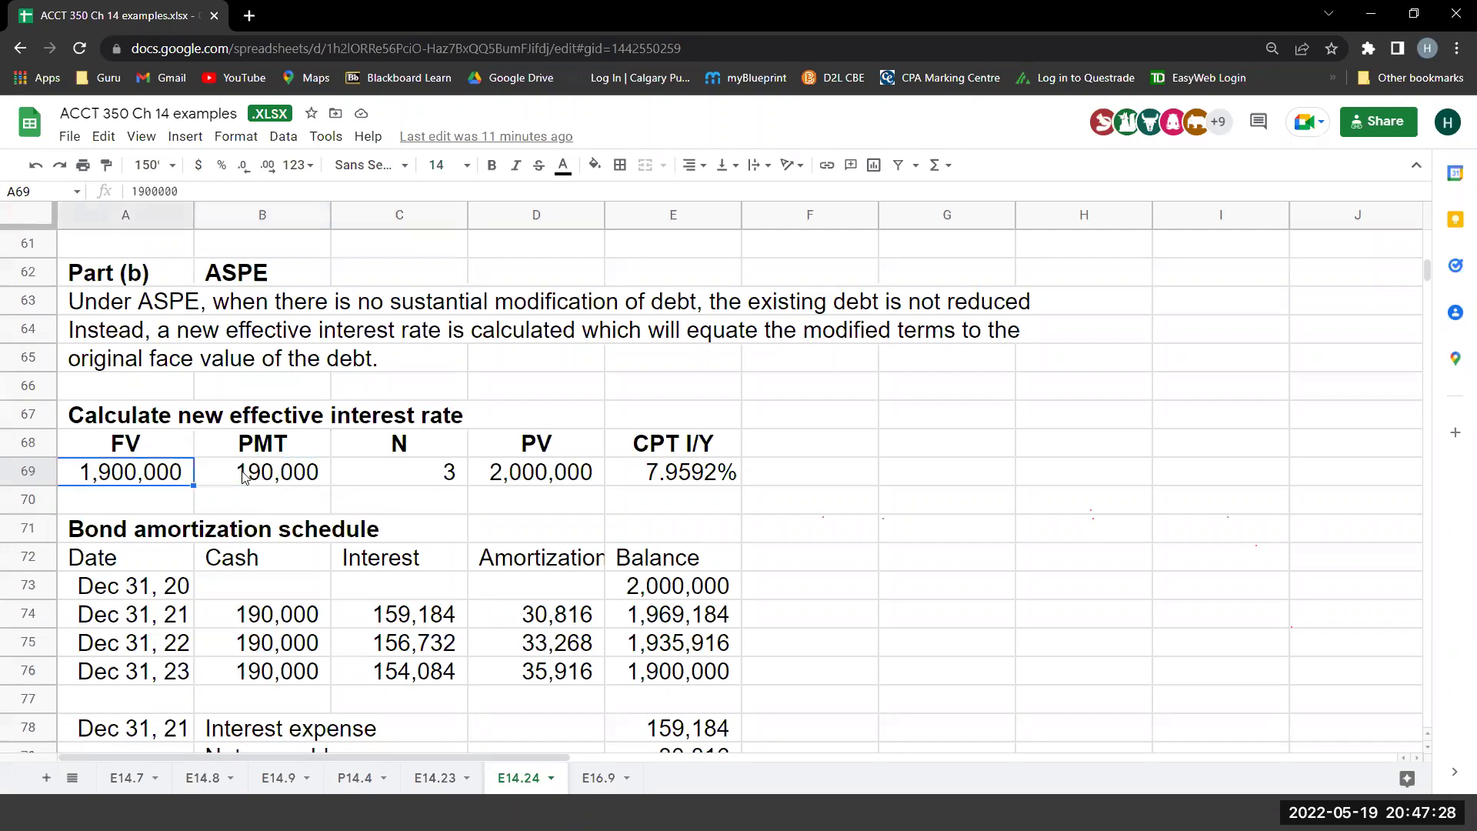
left_click(243, 476)
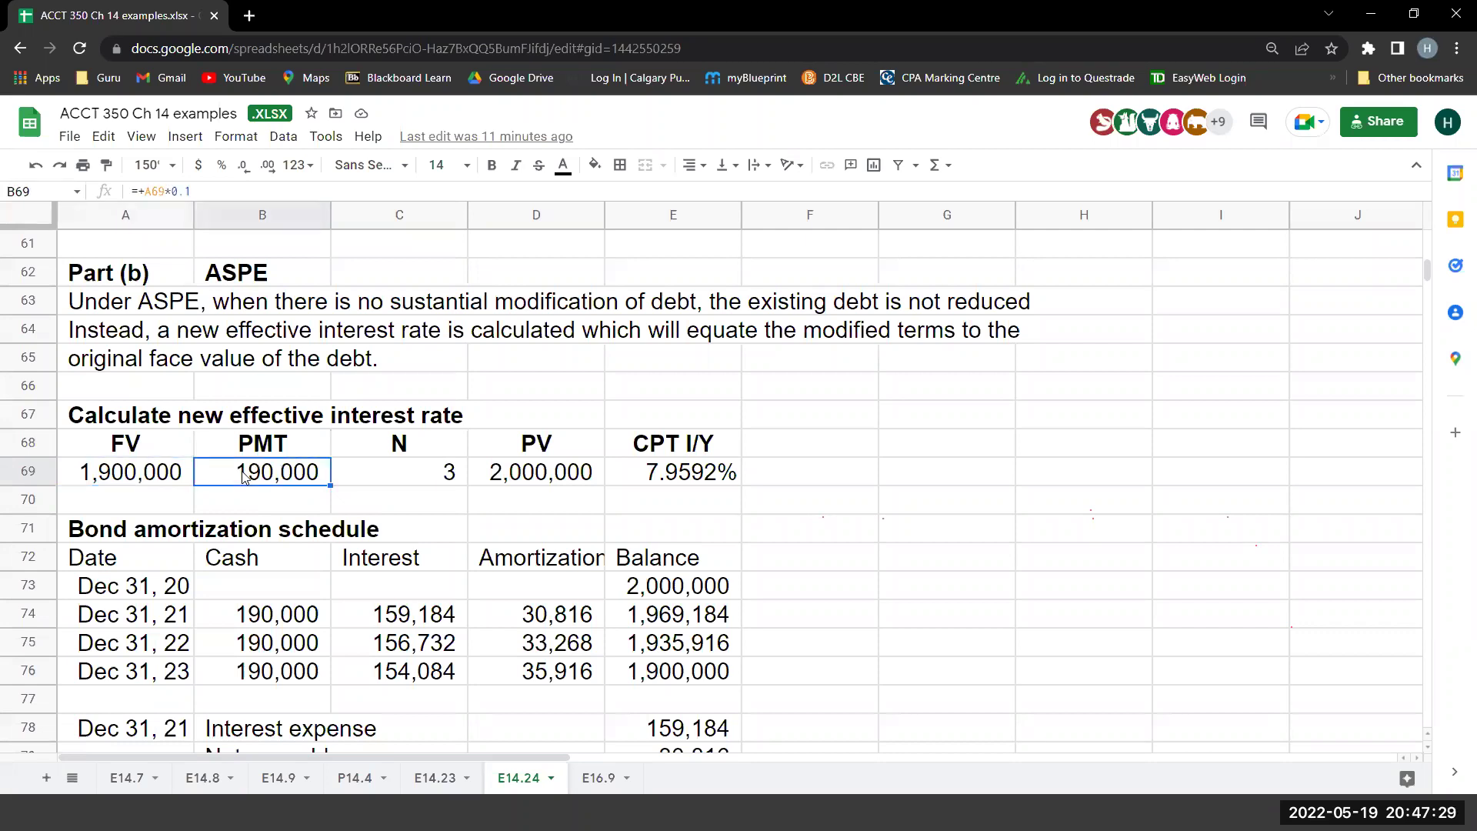
left_click(425, 484)
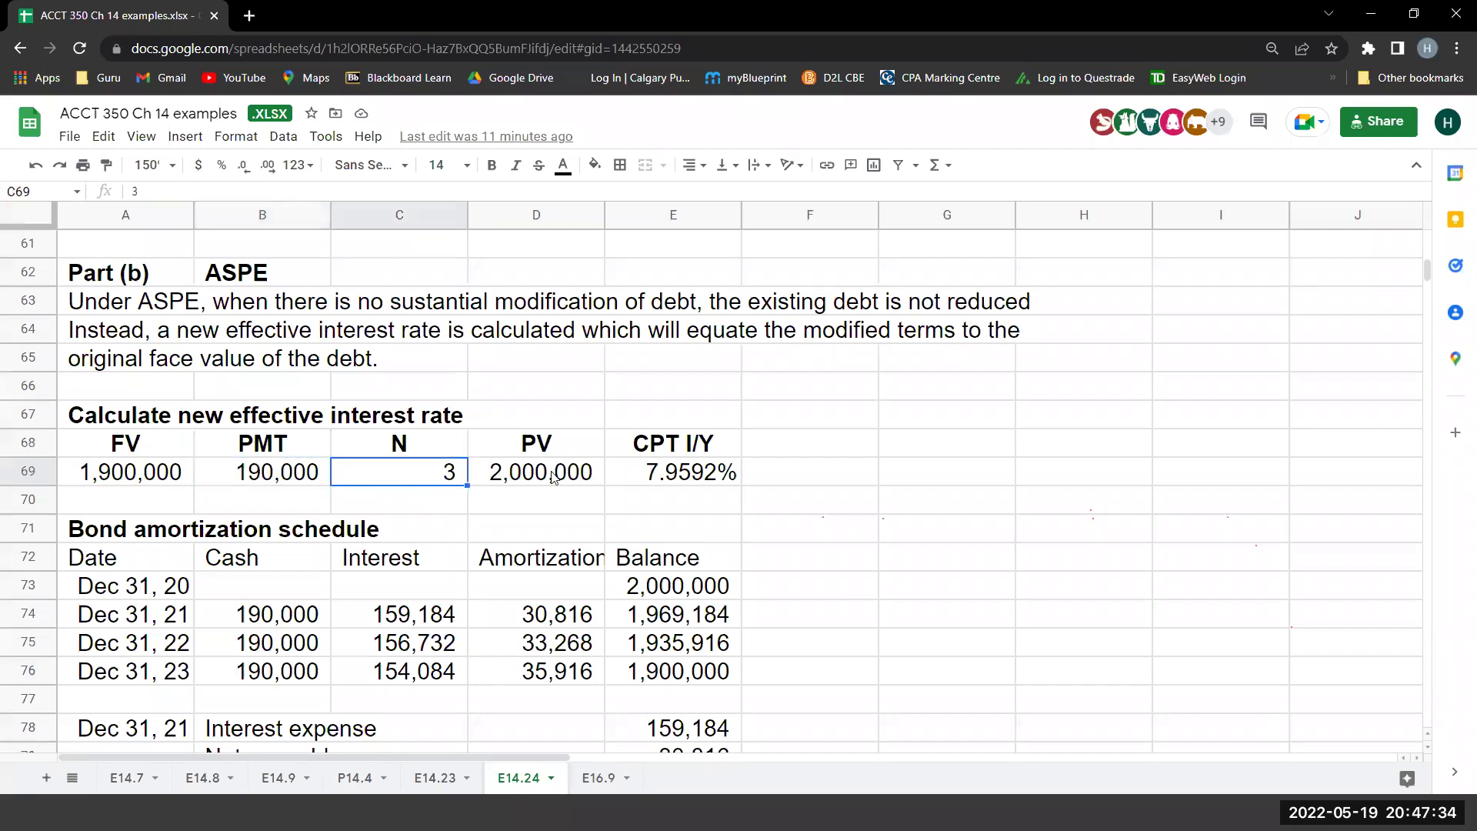
left_click(551, 477)
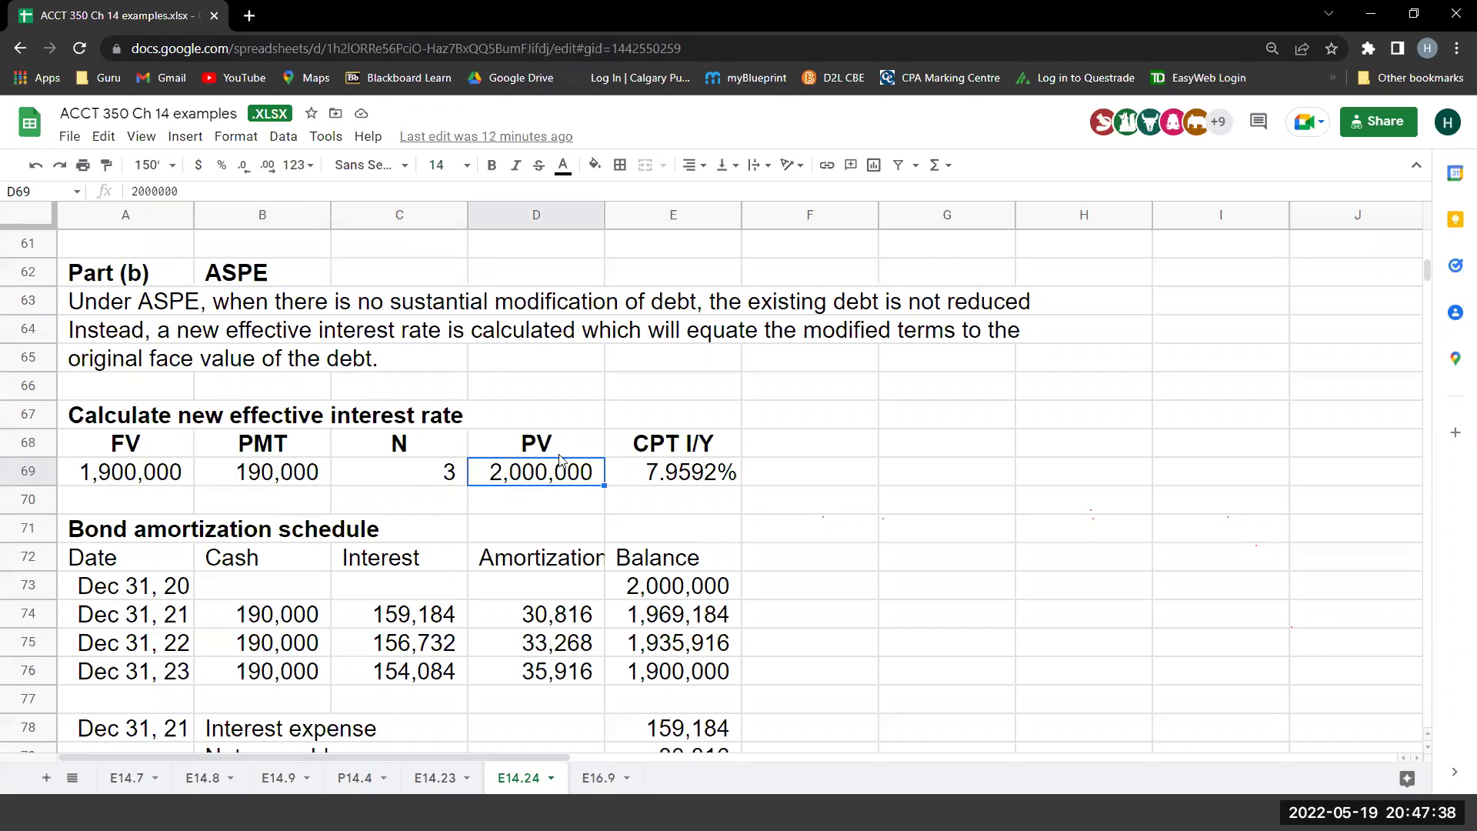
Inspect the RATE formula in E69 and its references to C69, B69, D69 and A69.
key("Right")
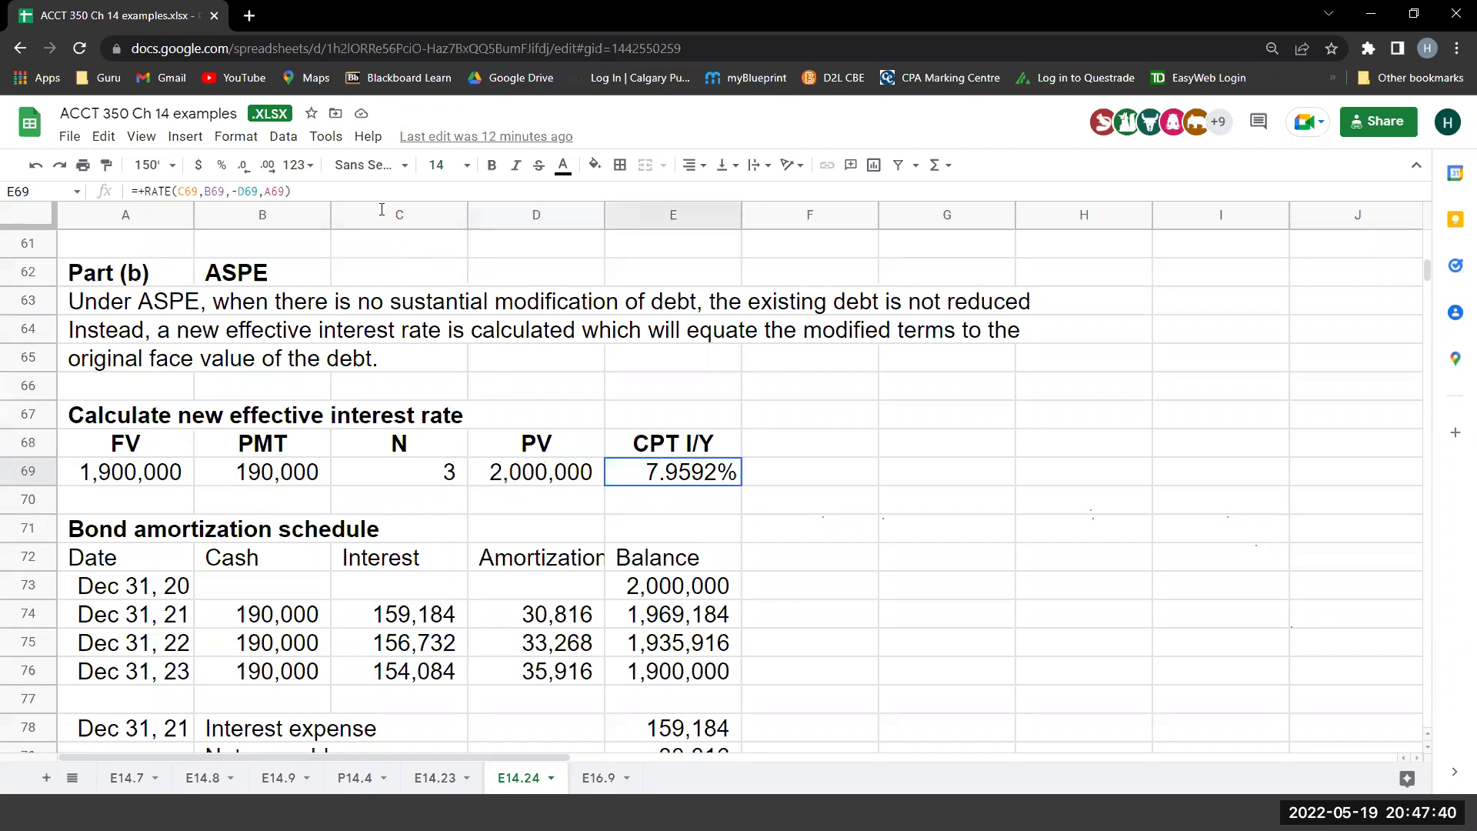
key("F2")
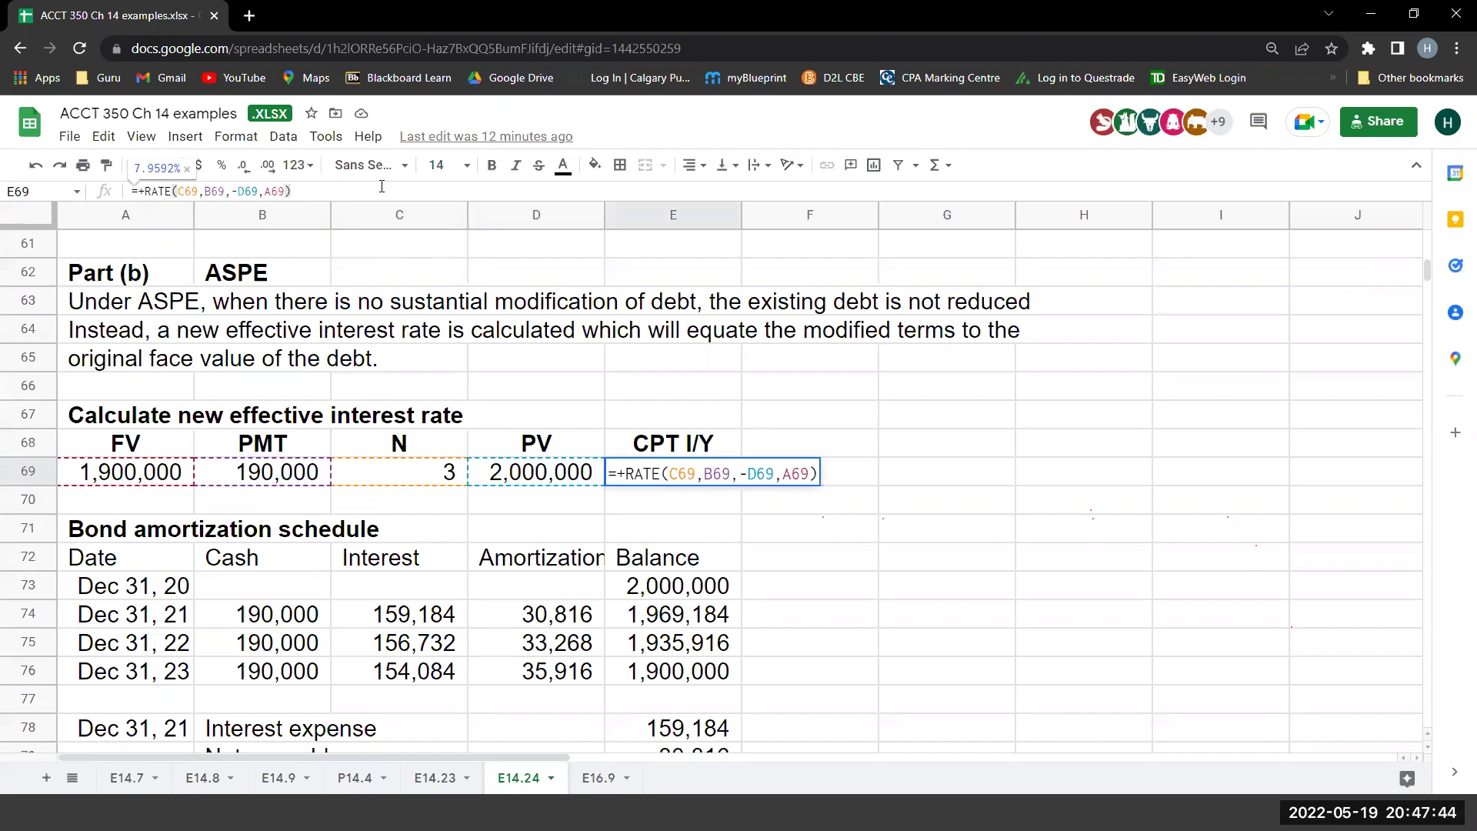
key("Return")
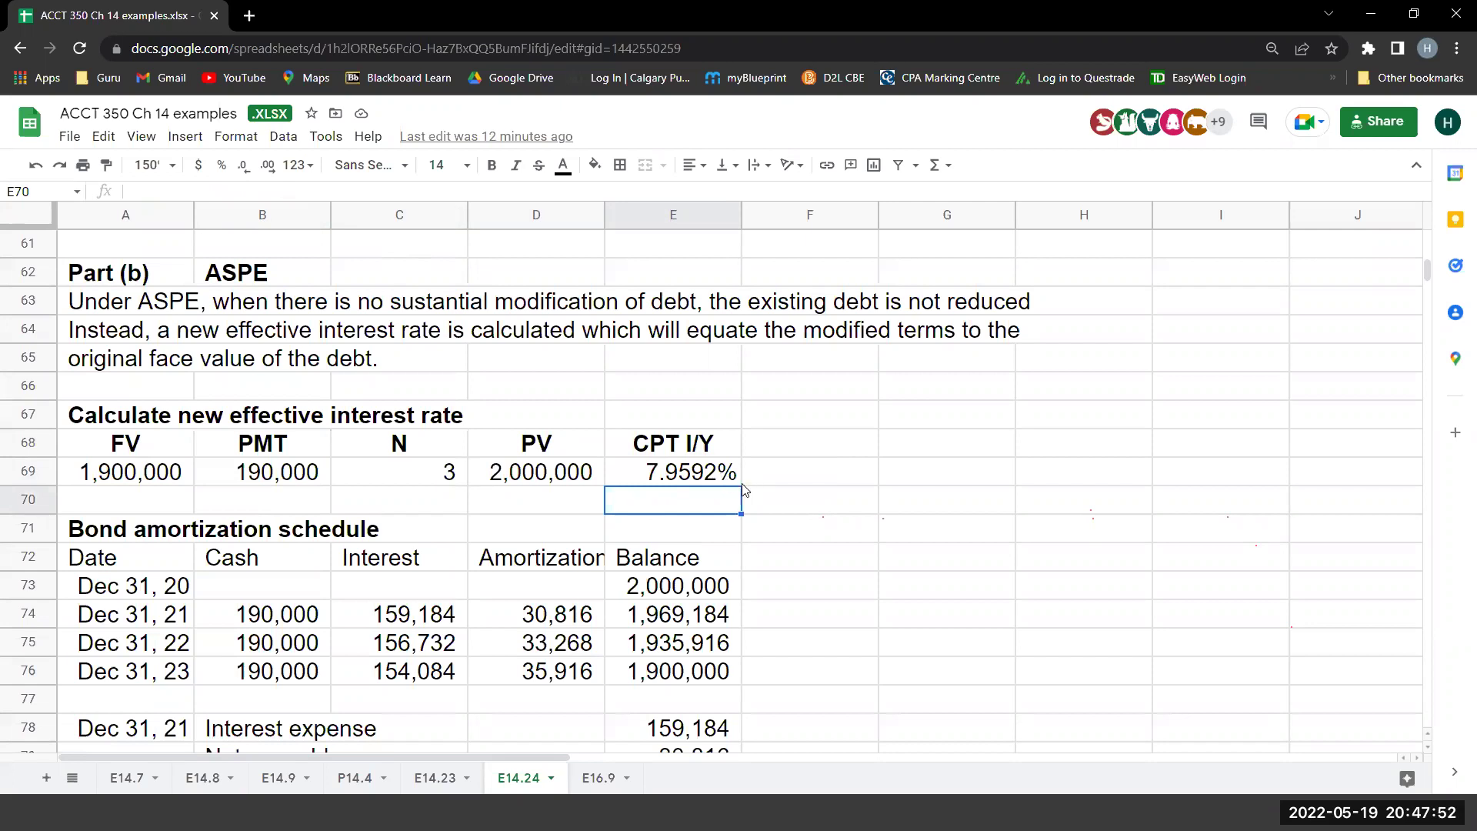
Contrast the IFRS restructuring gain entry in rows 34:35 with the ASPE effective rate calculation in E69.
scroll(743, 489, "up", 2)
scroll(738, 491, "up", 7)
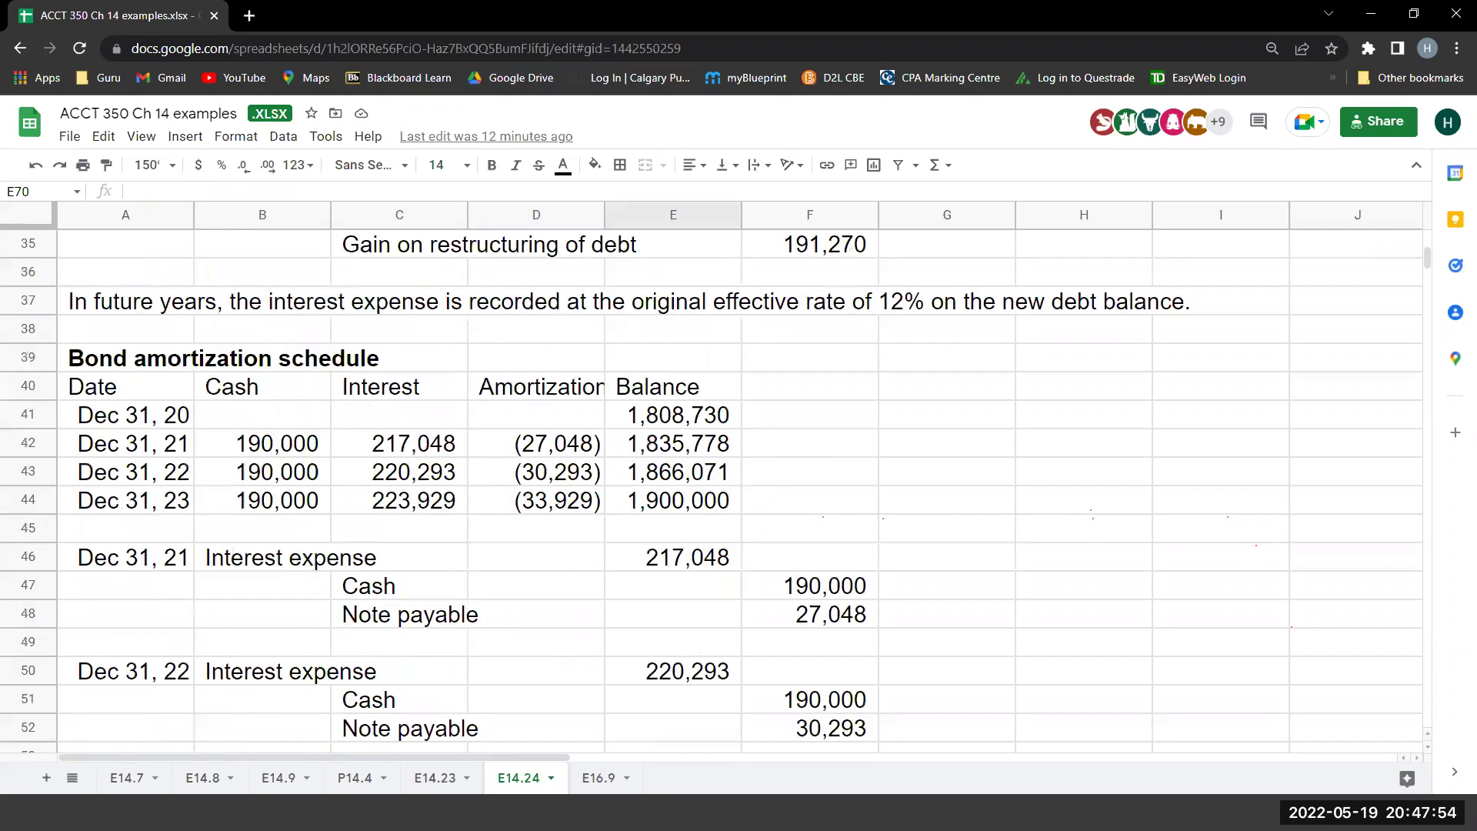
scroll(739, 484, "up", 3)
left_click_drag(28, 442, 38, 480)
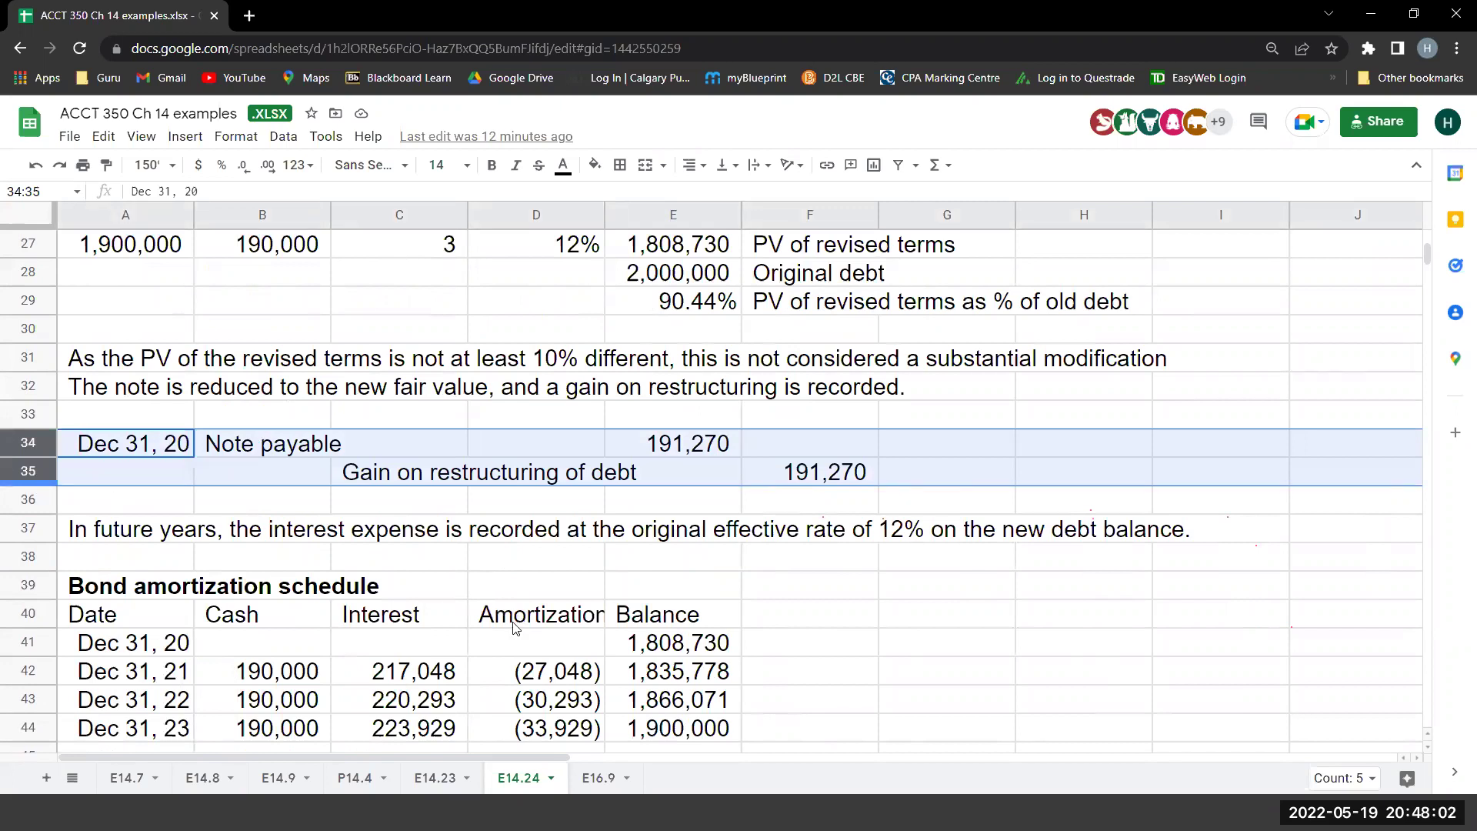
scroll(485, 633, "down", 7)
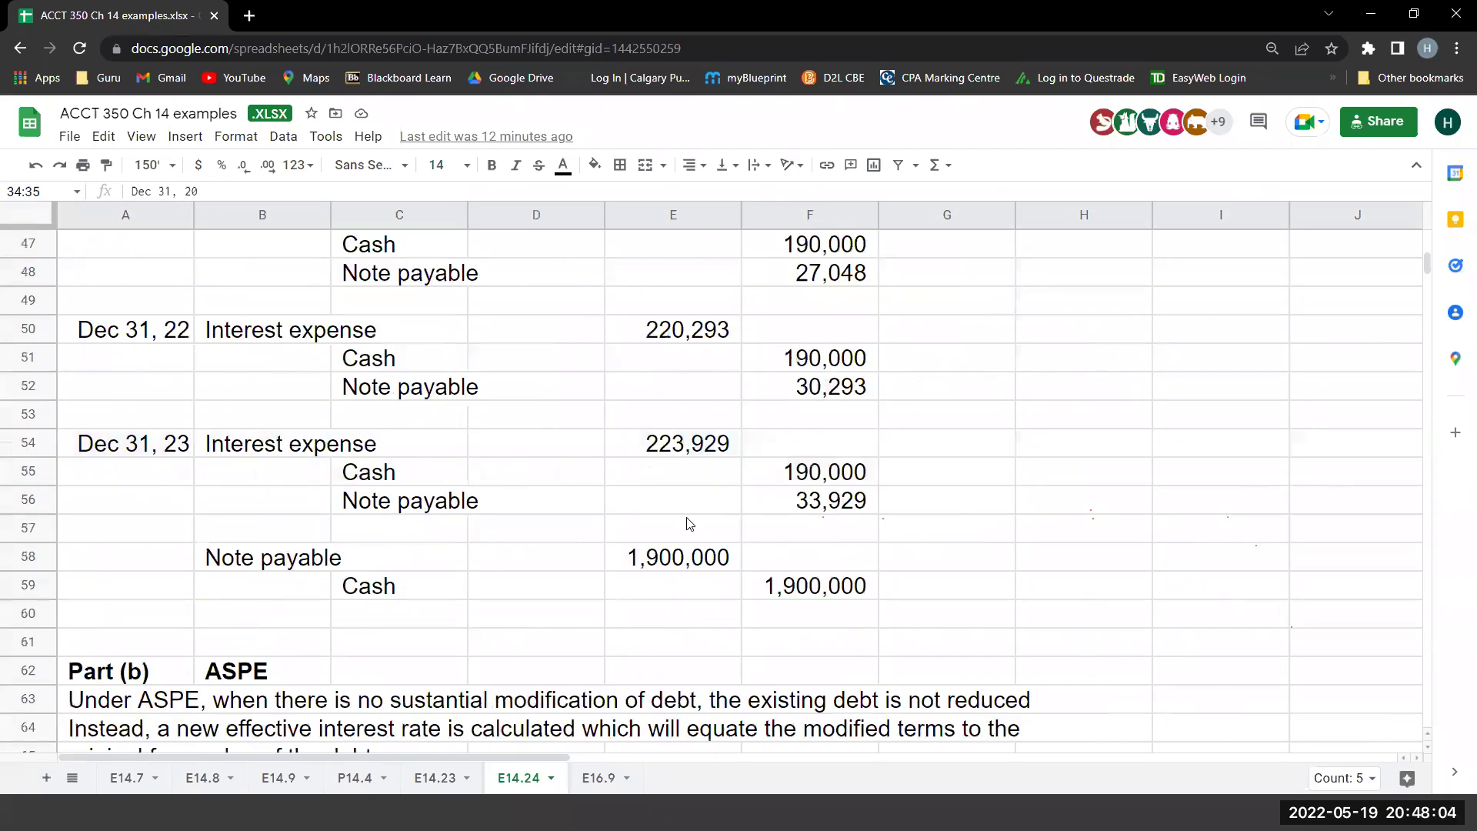
scroll(693, 492, "down", 5)
left_click(696, 478)
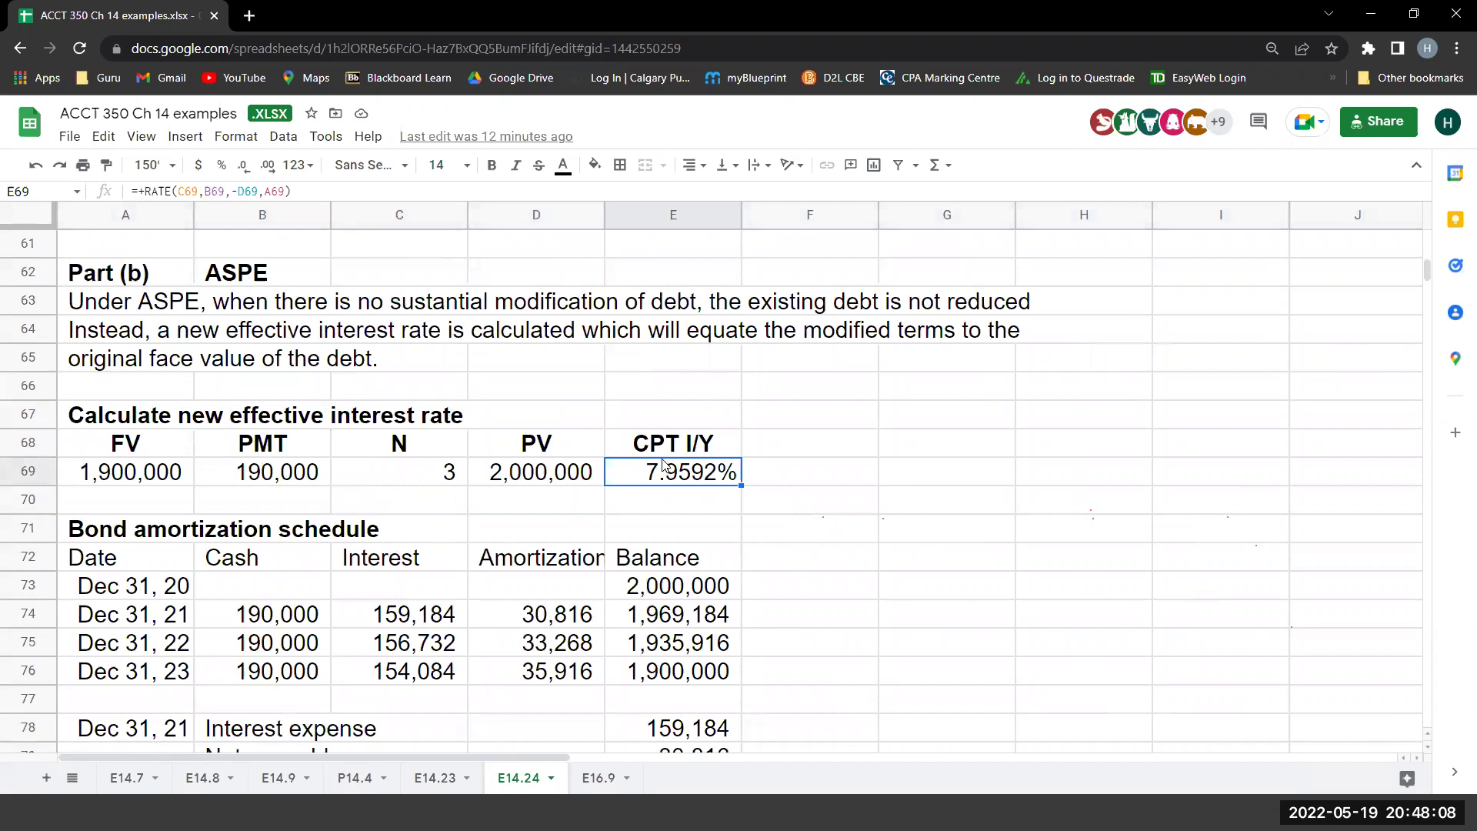
Check the ASPE amortization schedule's opening balance in E73, the cash payment in B74 and the rate in E69.
scroll(664, 464, "down", 1)
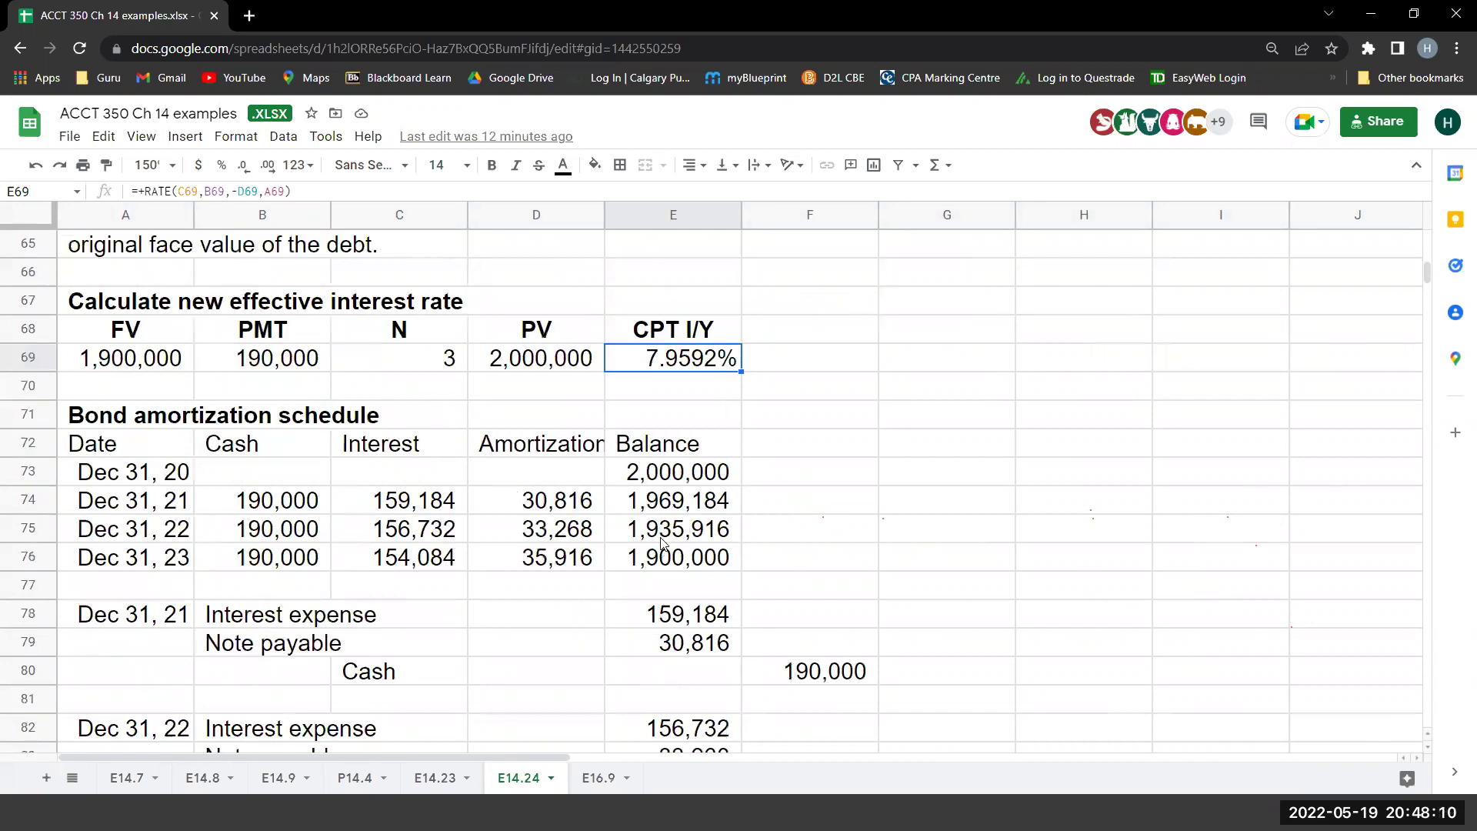
left_click(662, 484)
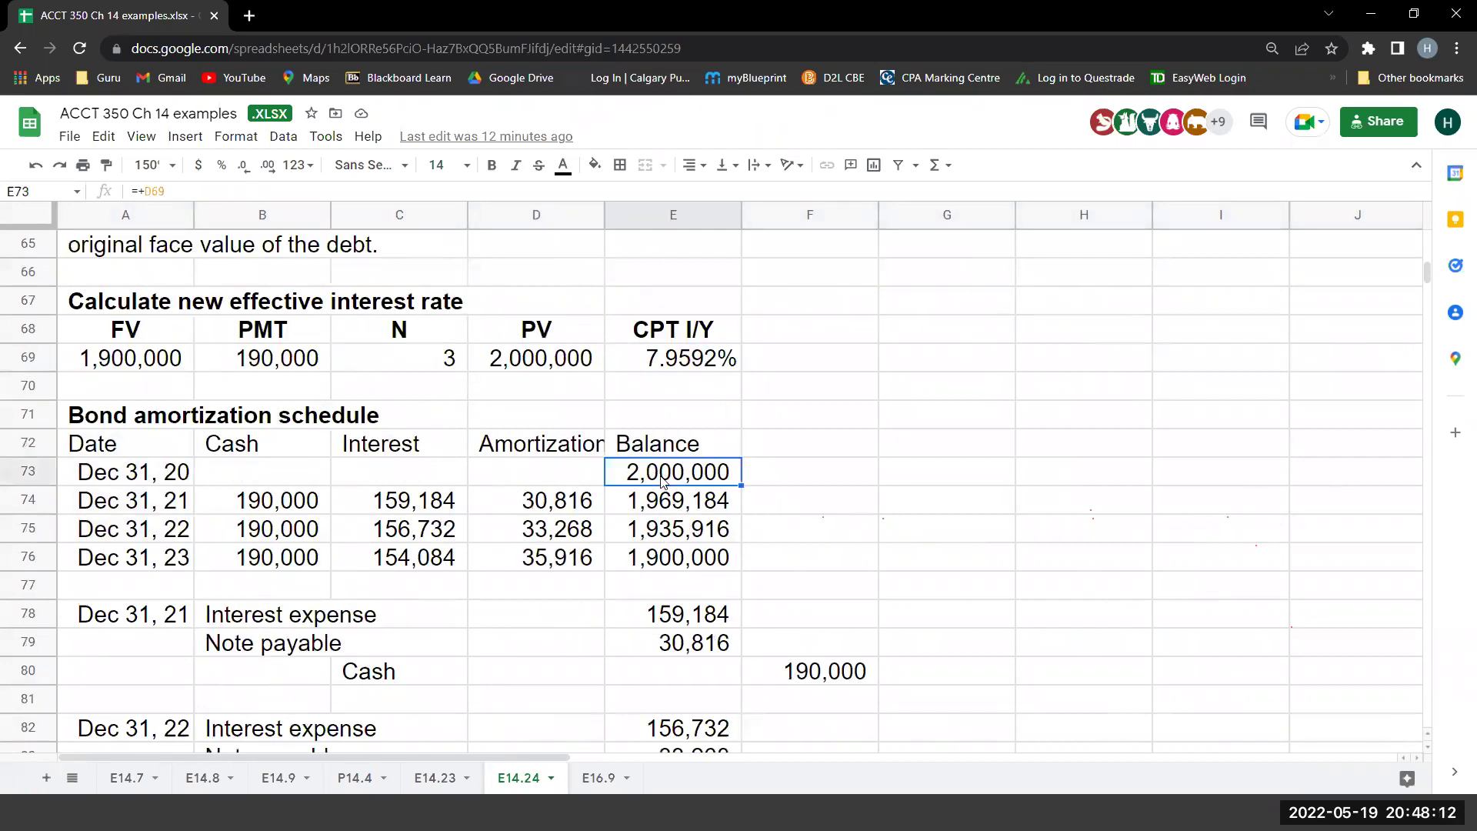
left_click(273, 509)
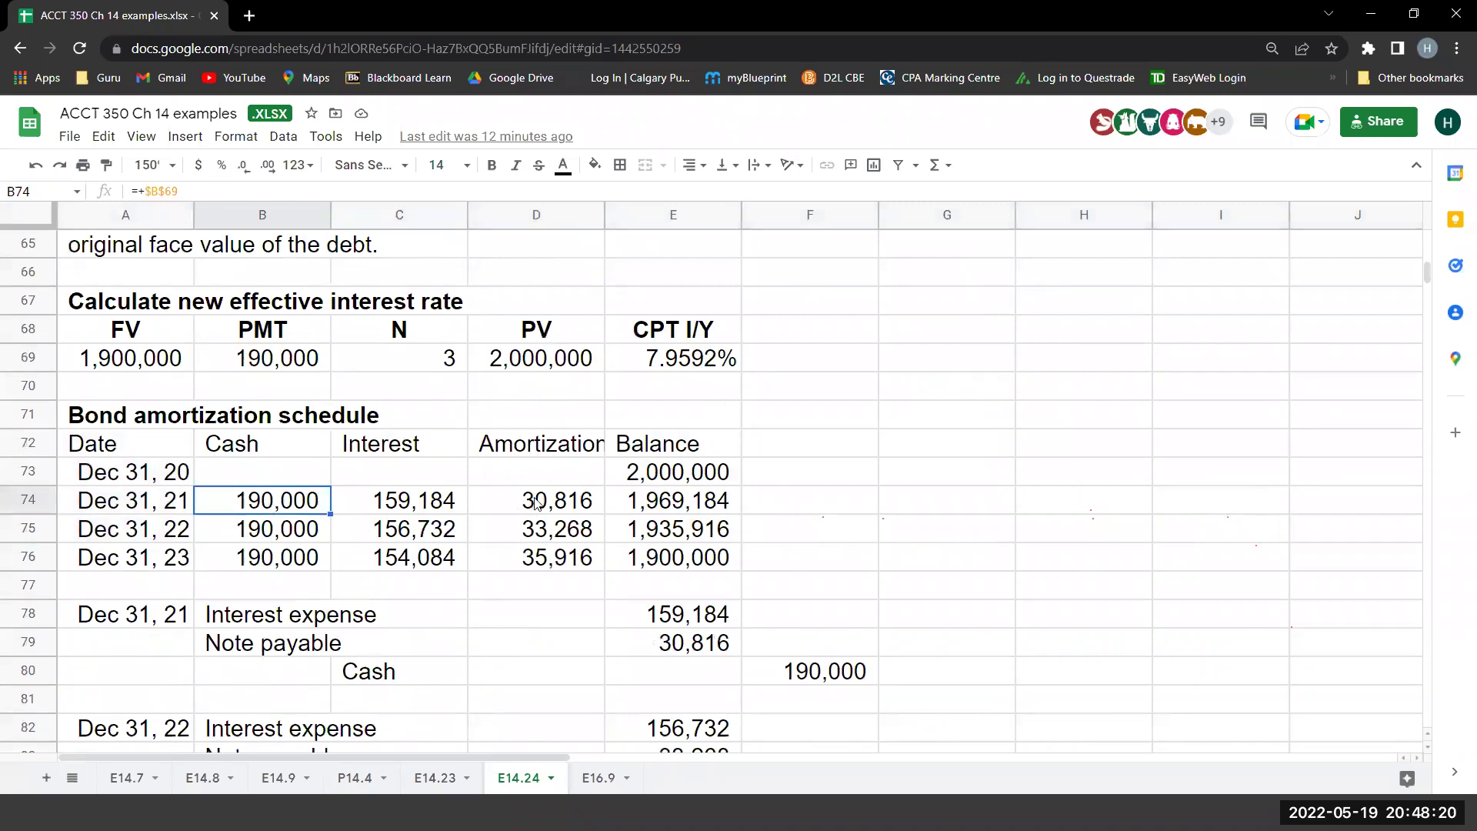
left_click(656, 356)
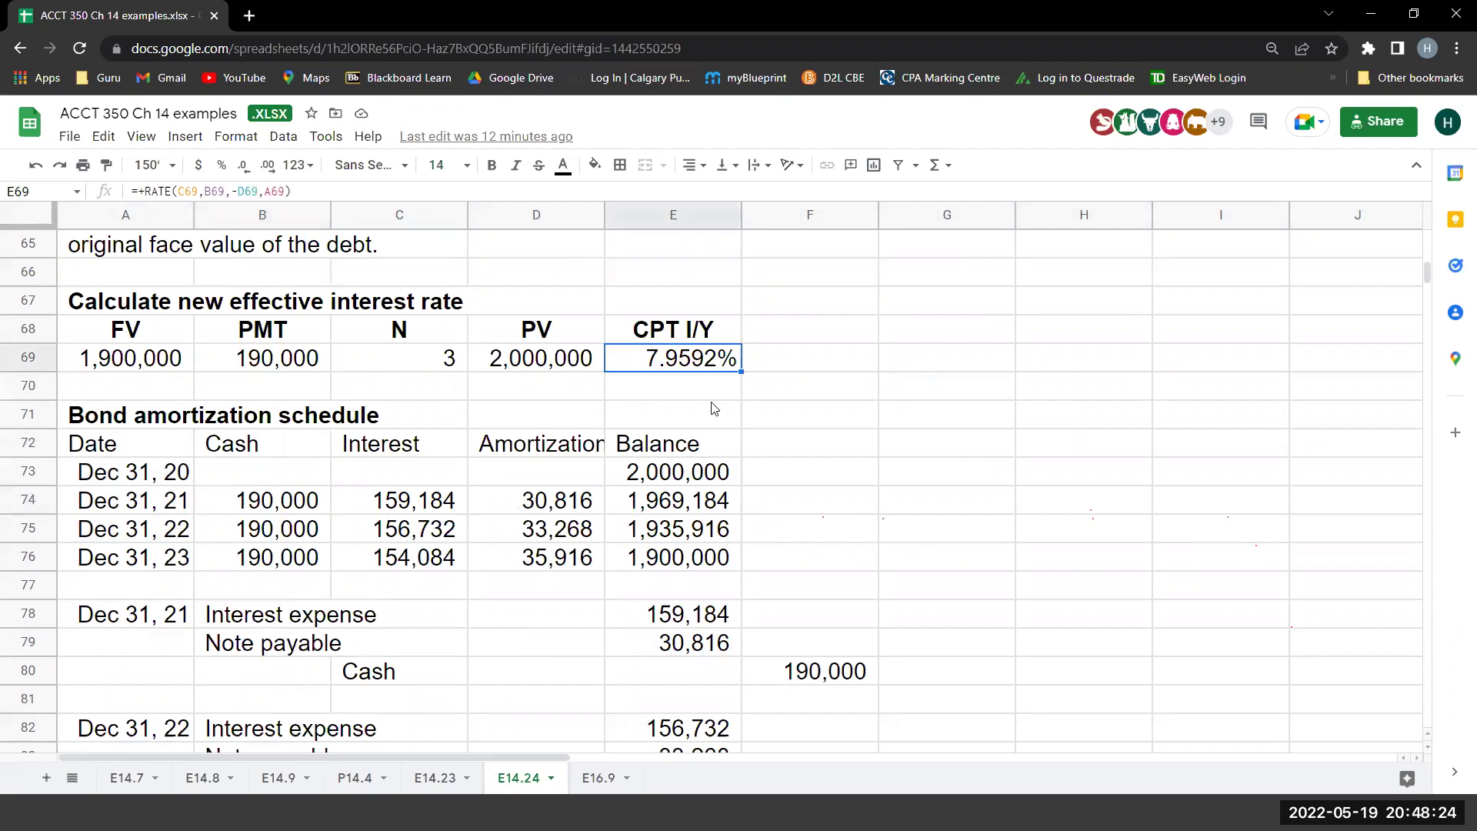
Inspect the ROUND interest formula in C74 and compare the interest with the cash payment in B74.
left_click(420, 496)
left_click(410, 183)
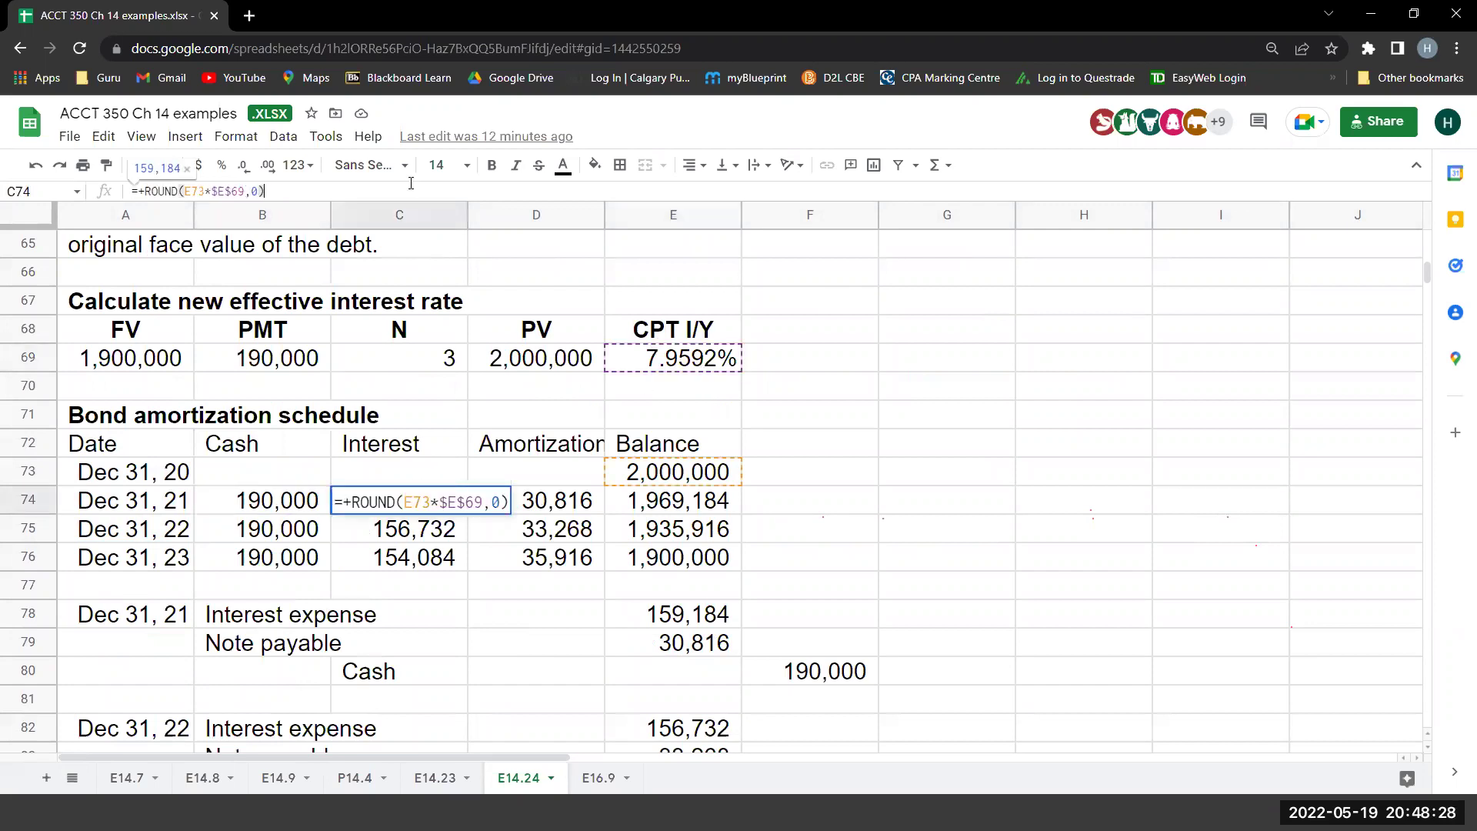
key("Return")
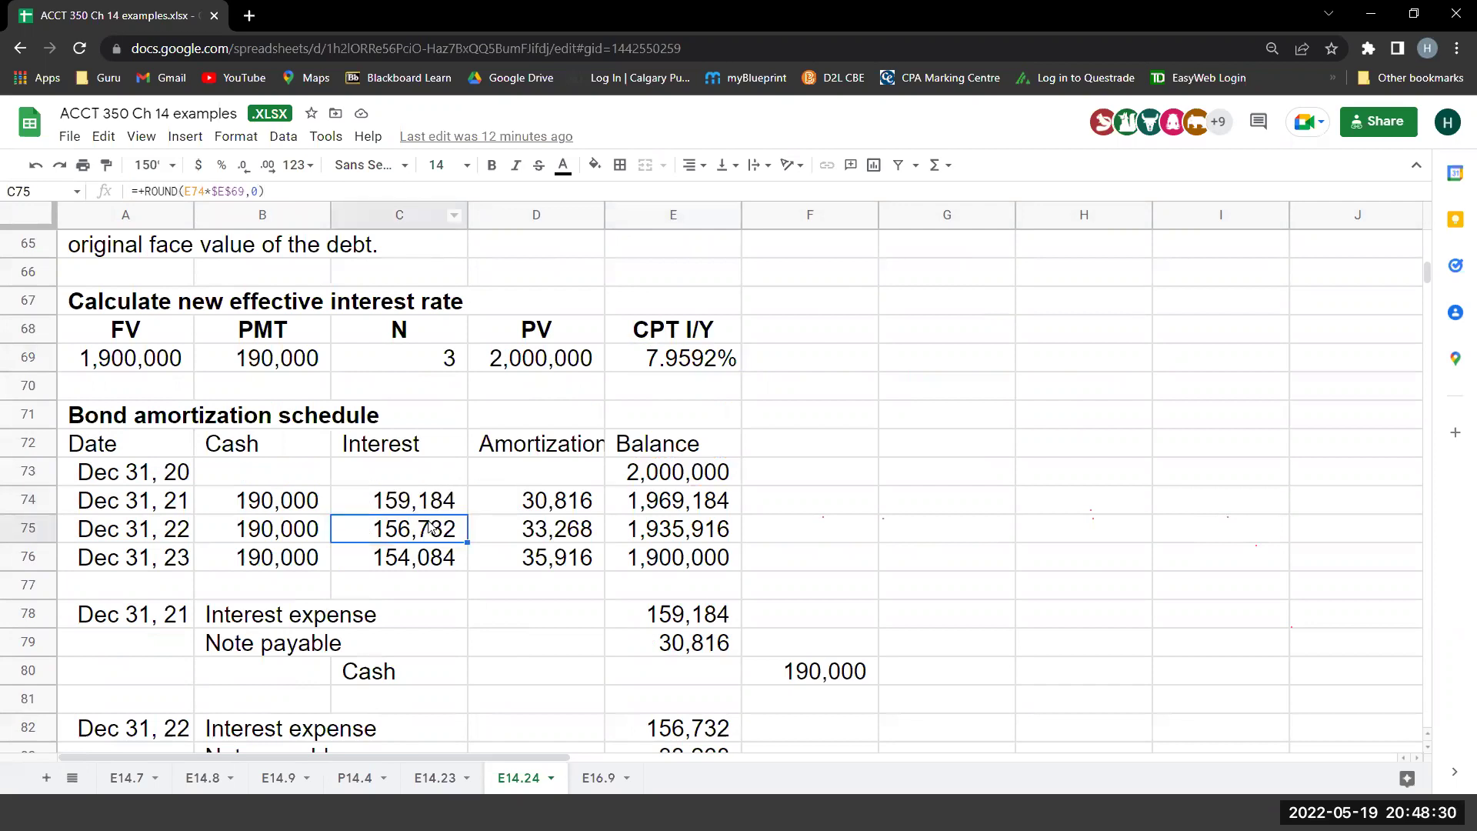
left_click(261, 511)
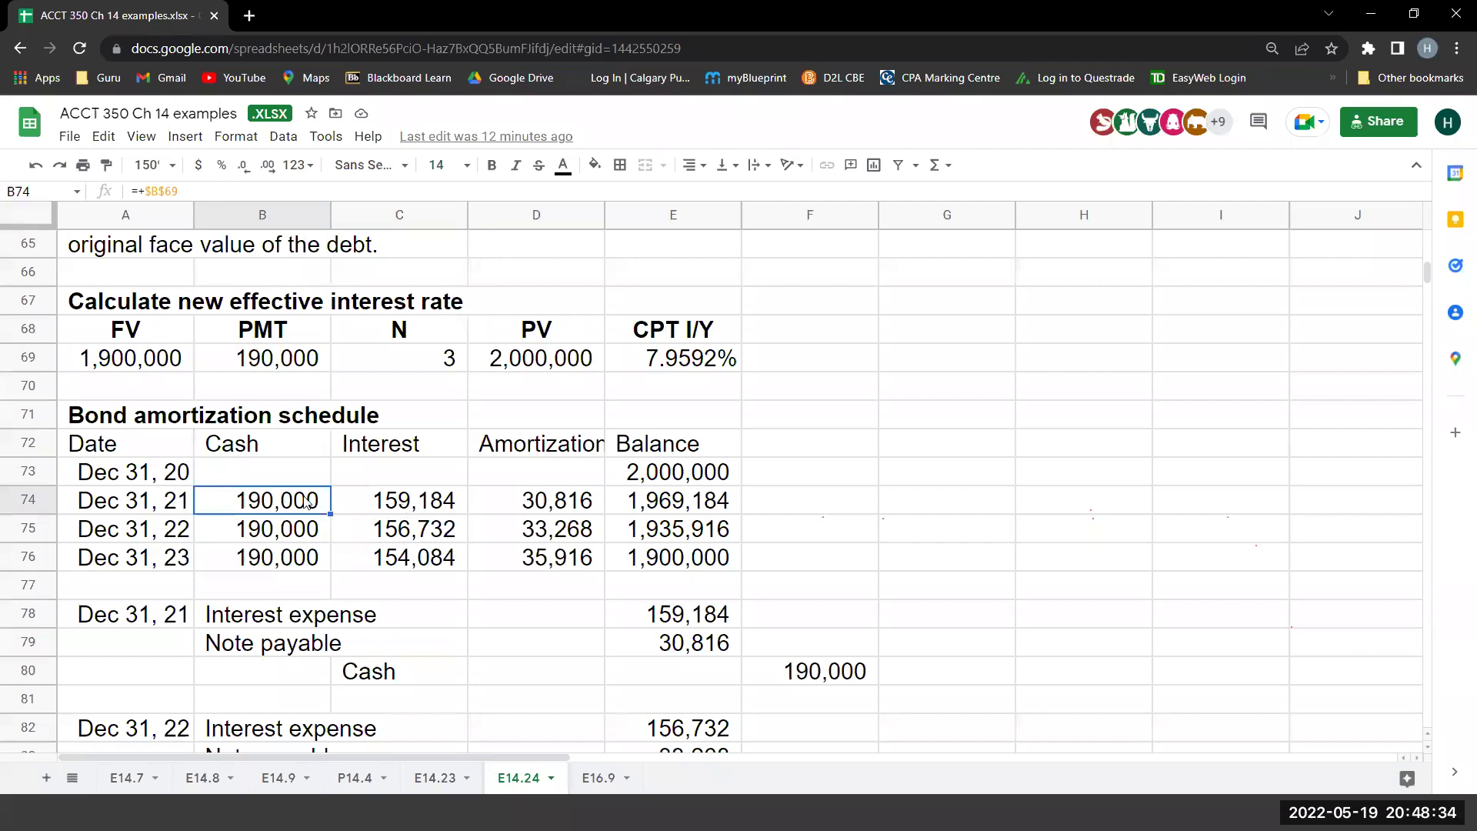
Inspect the amortization formula in D74 and the ending balance formulas in E74, E75 and E76 of the ASPE schedule.
key("Right")
key("Left")
left_click(520, 510)
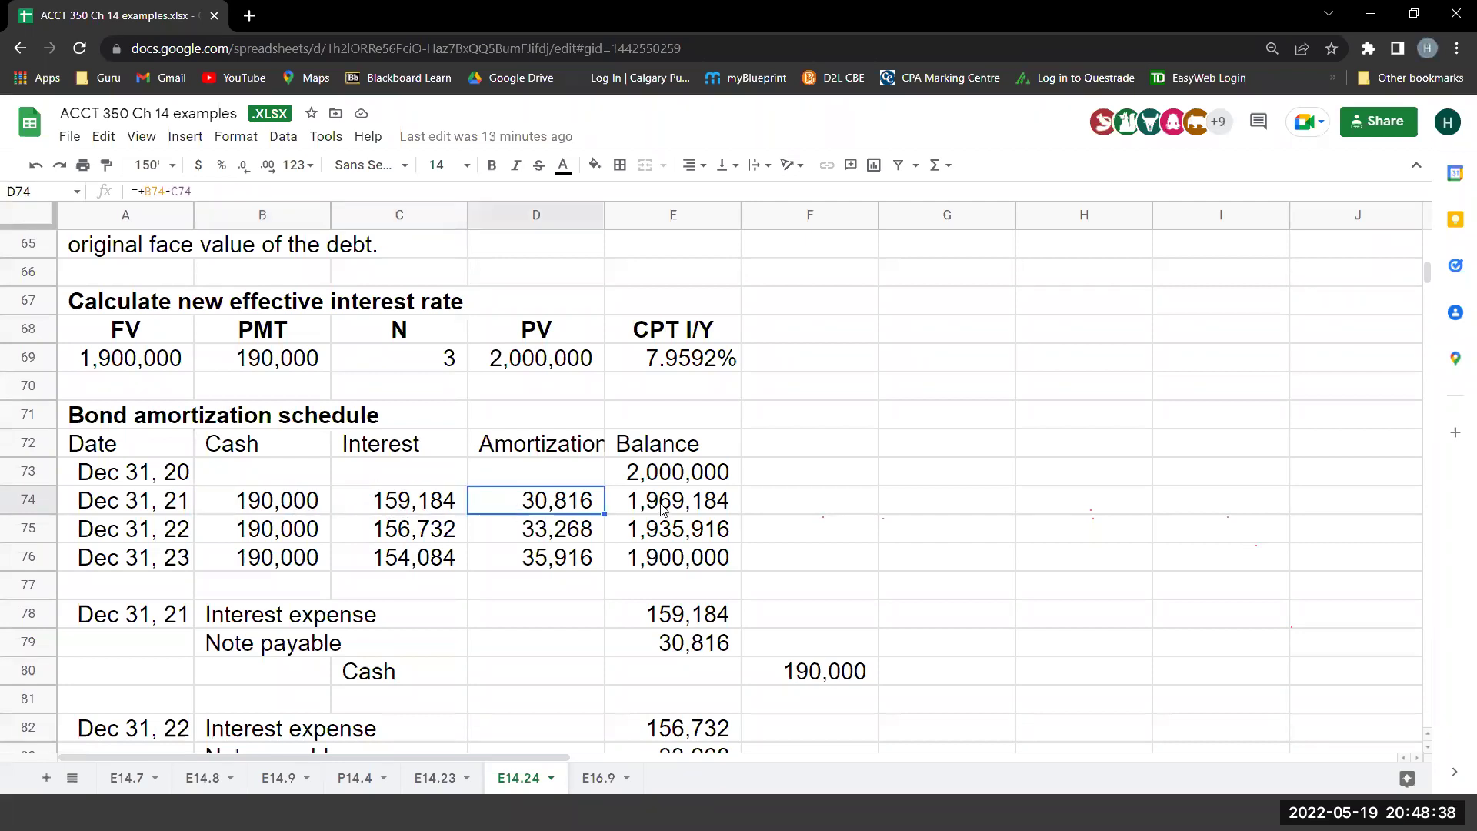
left_click(659, 508)
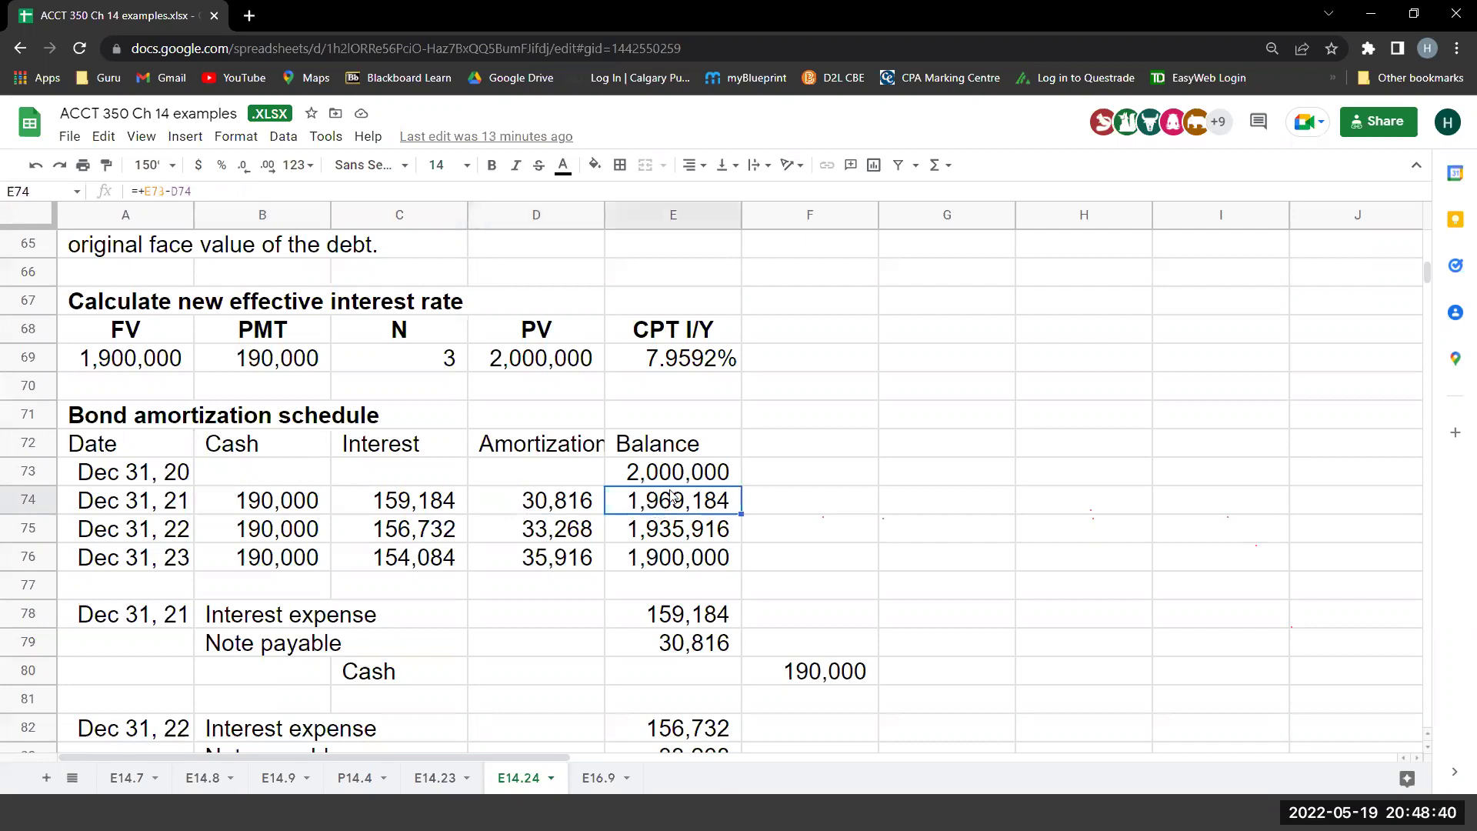
left_click(665, 534)
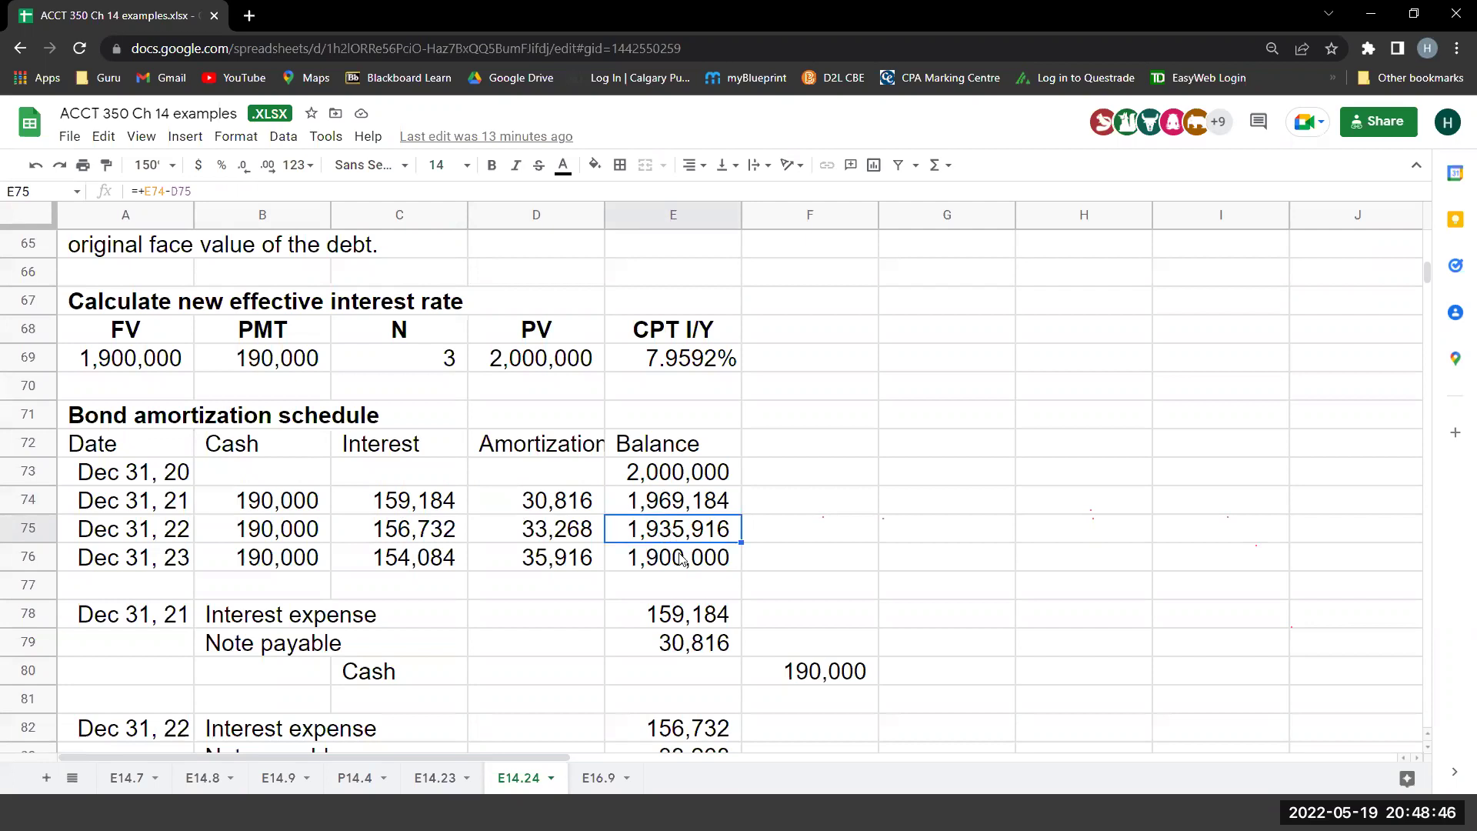
left_click(674, 561)
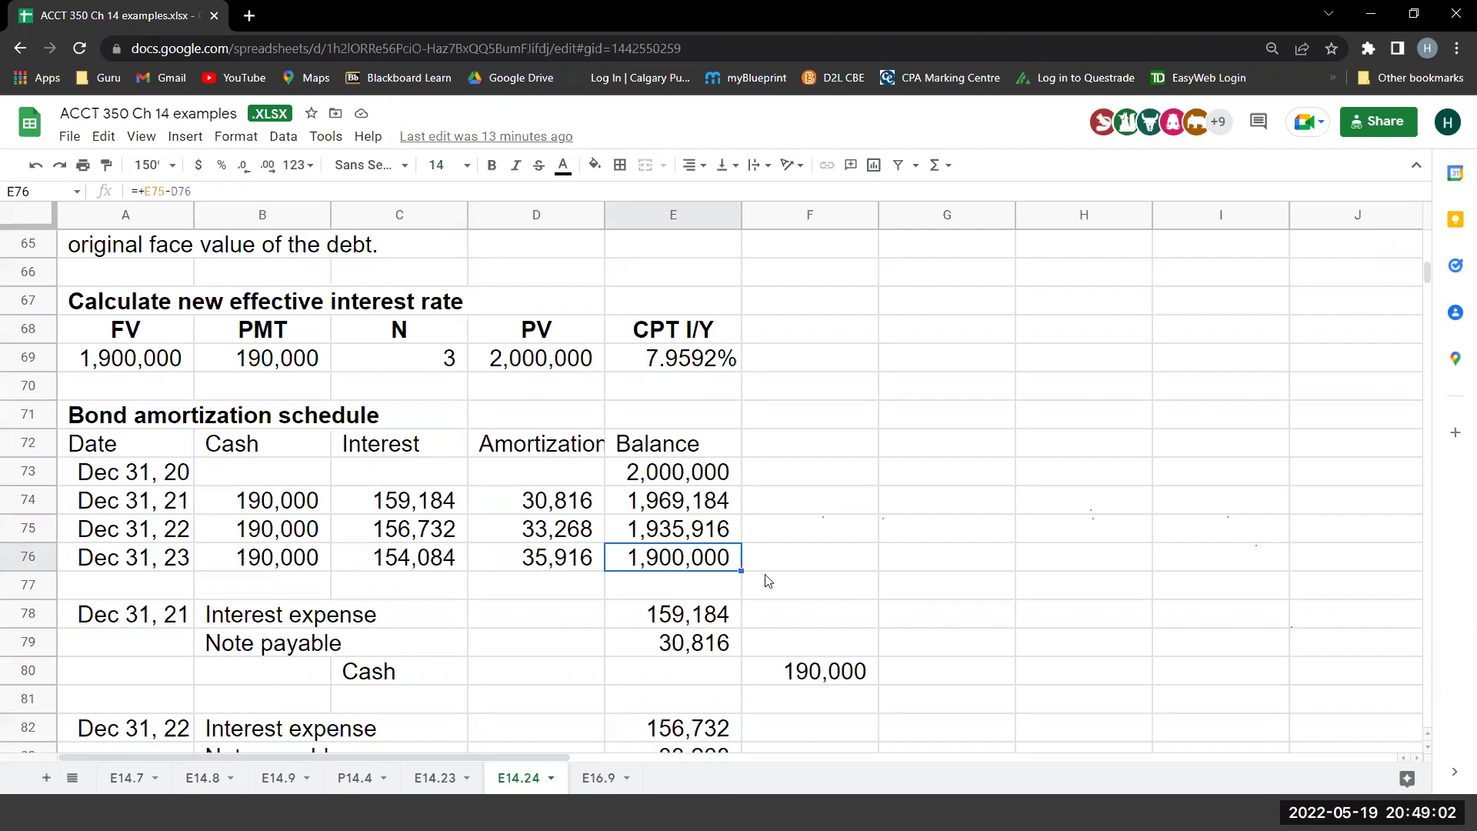
Highlight the IFRS gain on restructuring entry in rows 34:36 for comparison with the ASPE treatment.
scroll(753, 574, "up", 3)
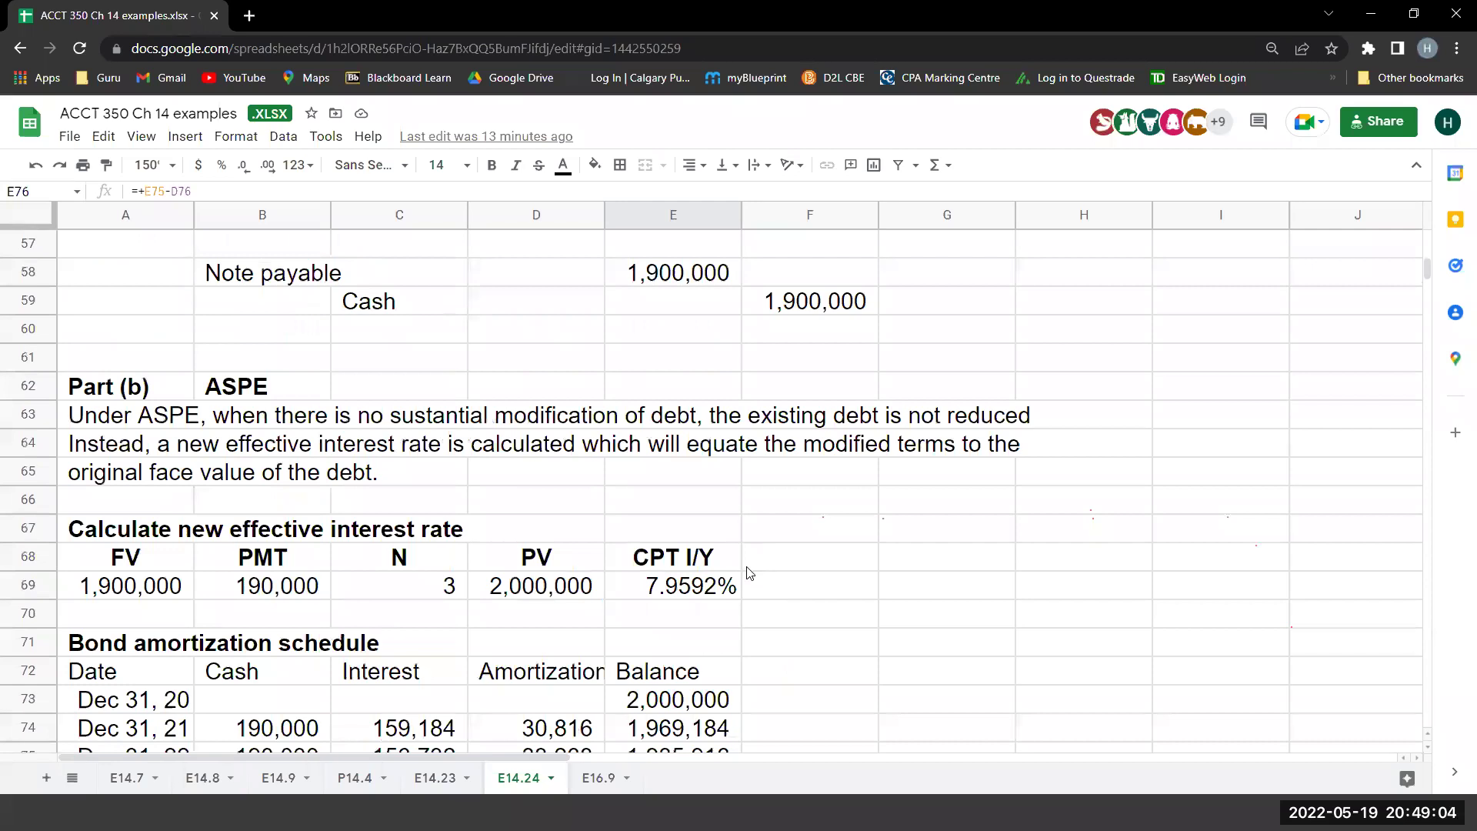
scroll(61, 413, "up", 7)
scroll(61, 413, "up", 2)
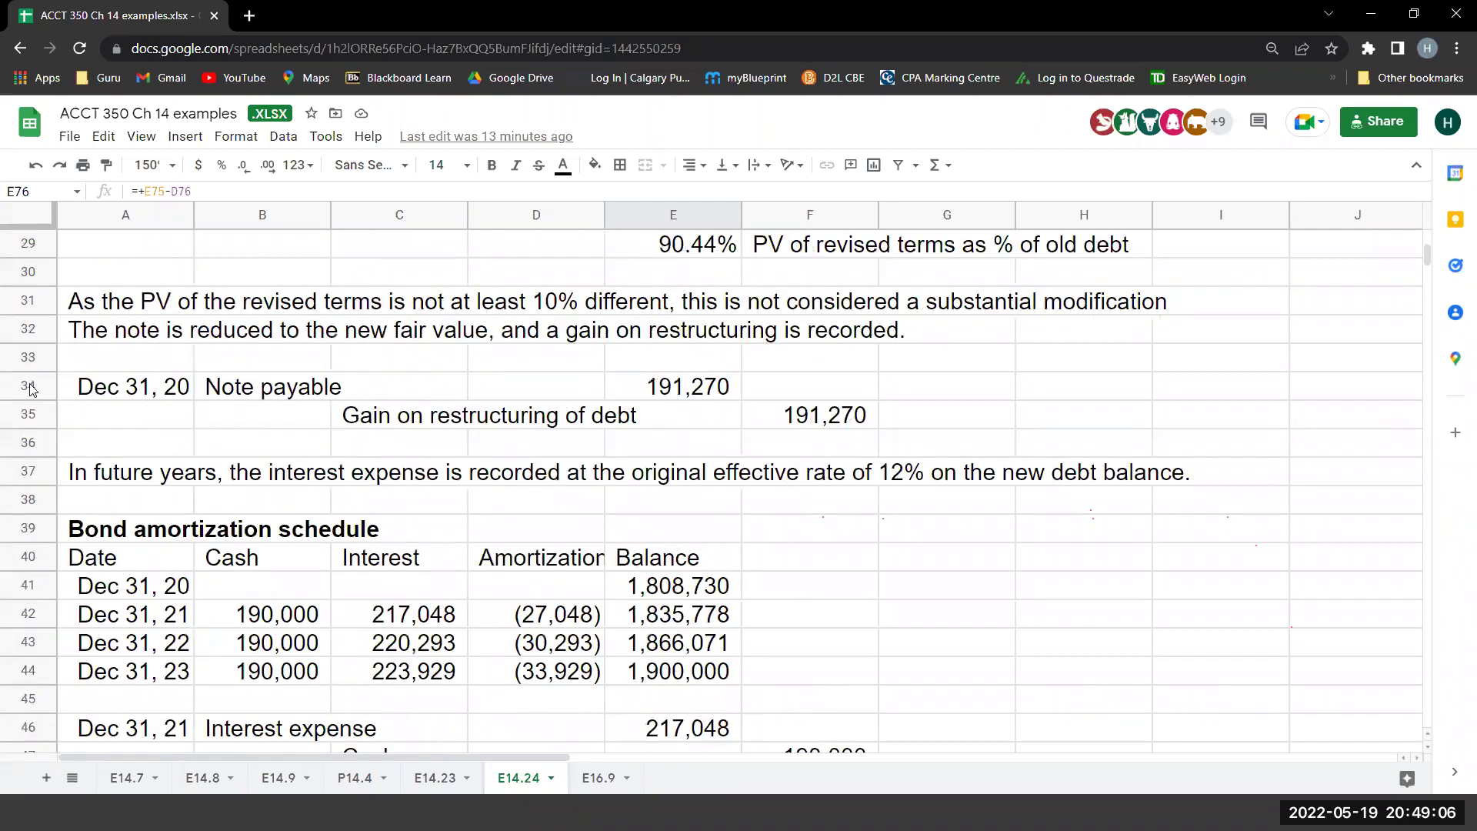
left_click_drag(29, 385, 43, 439)
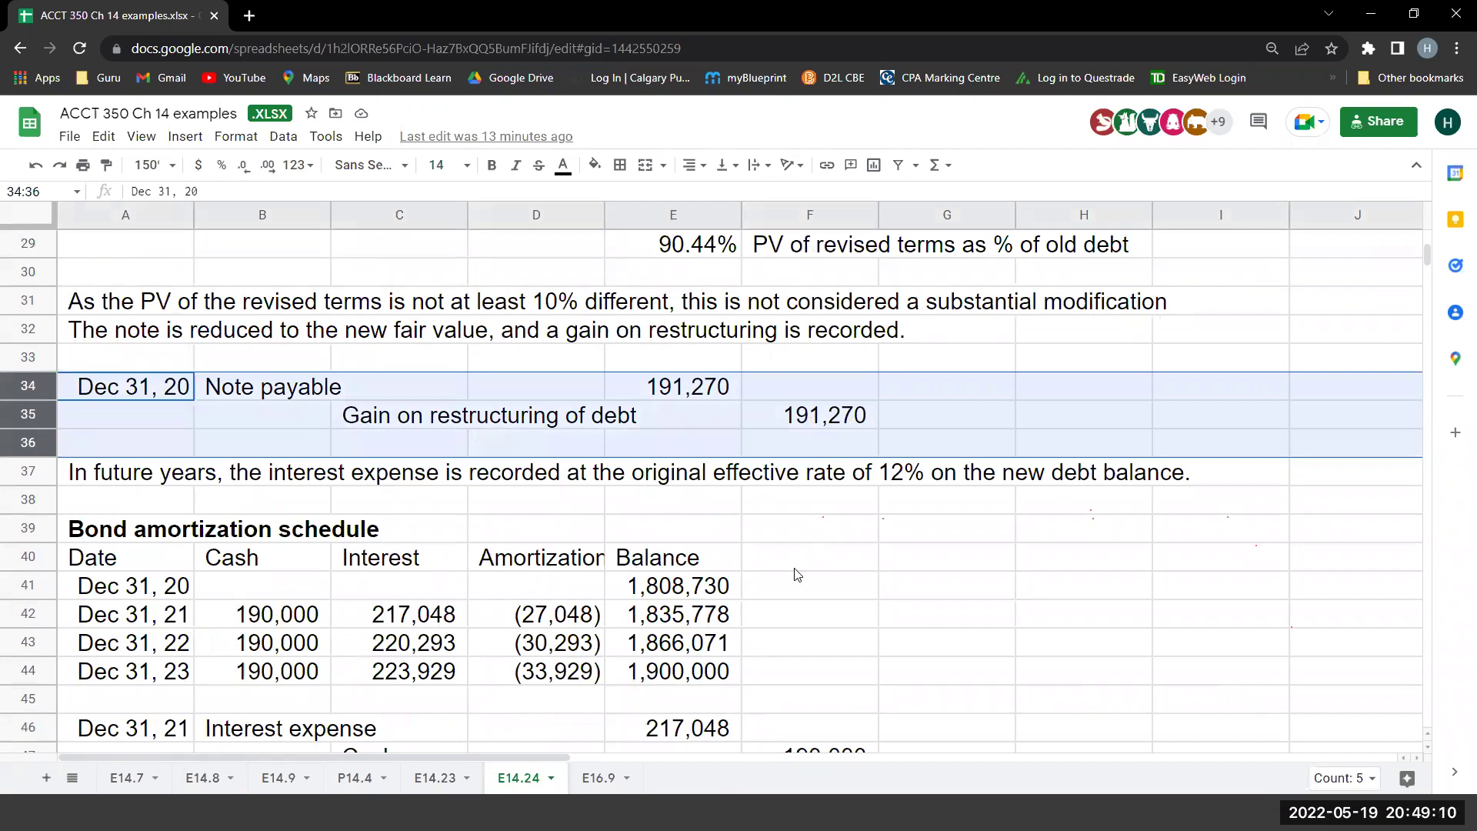
Review the ASPE yearly journal entries from row 78, highlighting the Dec 31, 21 interest expense and note payable lines.
scroll(793, 577, "down", 5)
scroll(790, 583, "down", 5)
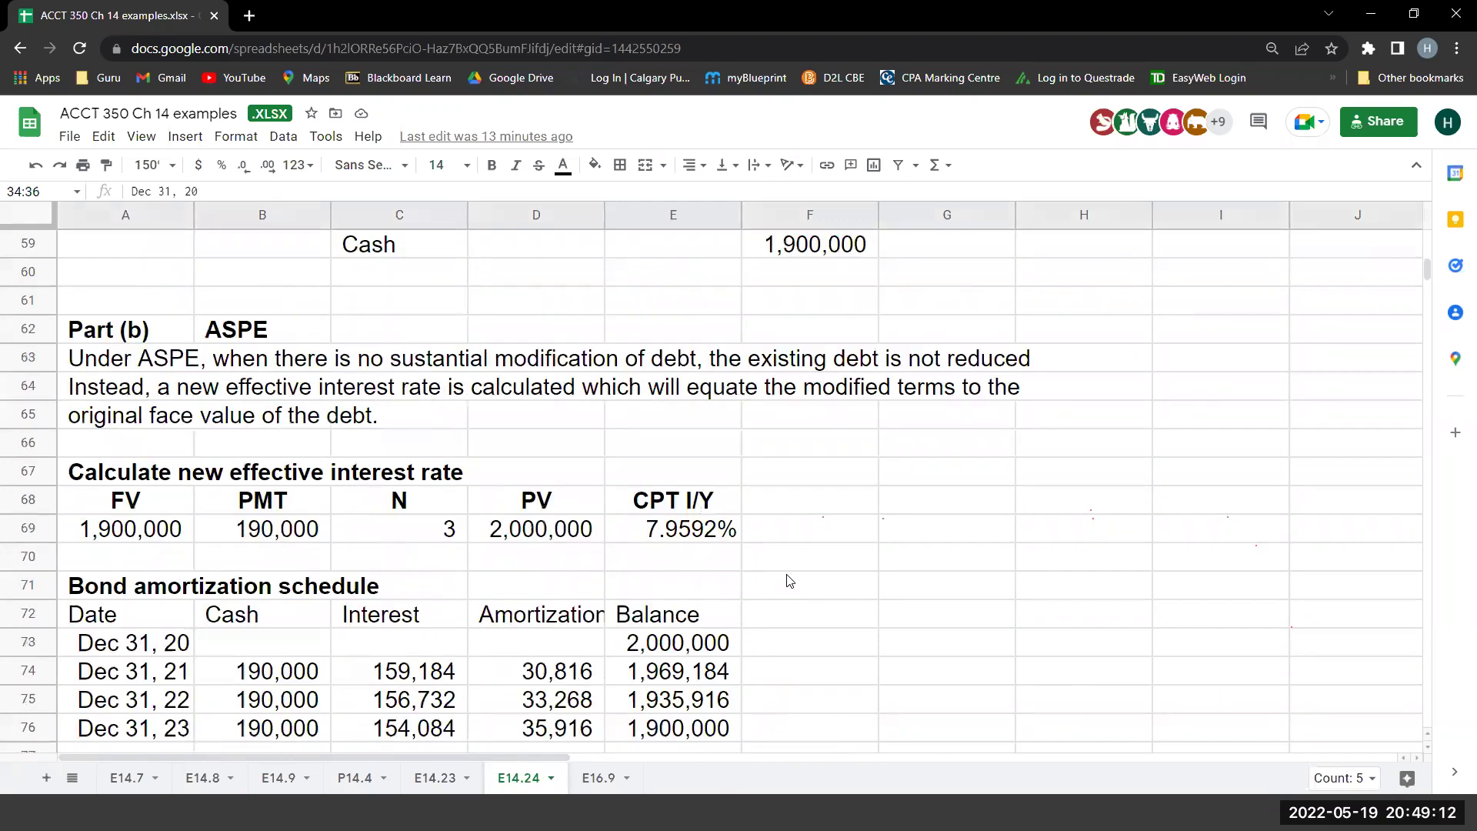
scroll(790, 583, "down", 3)
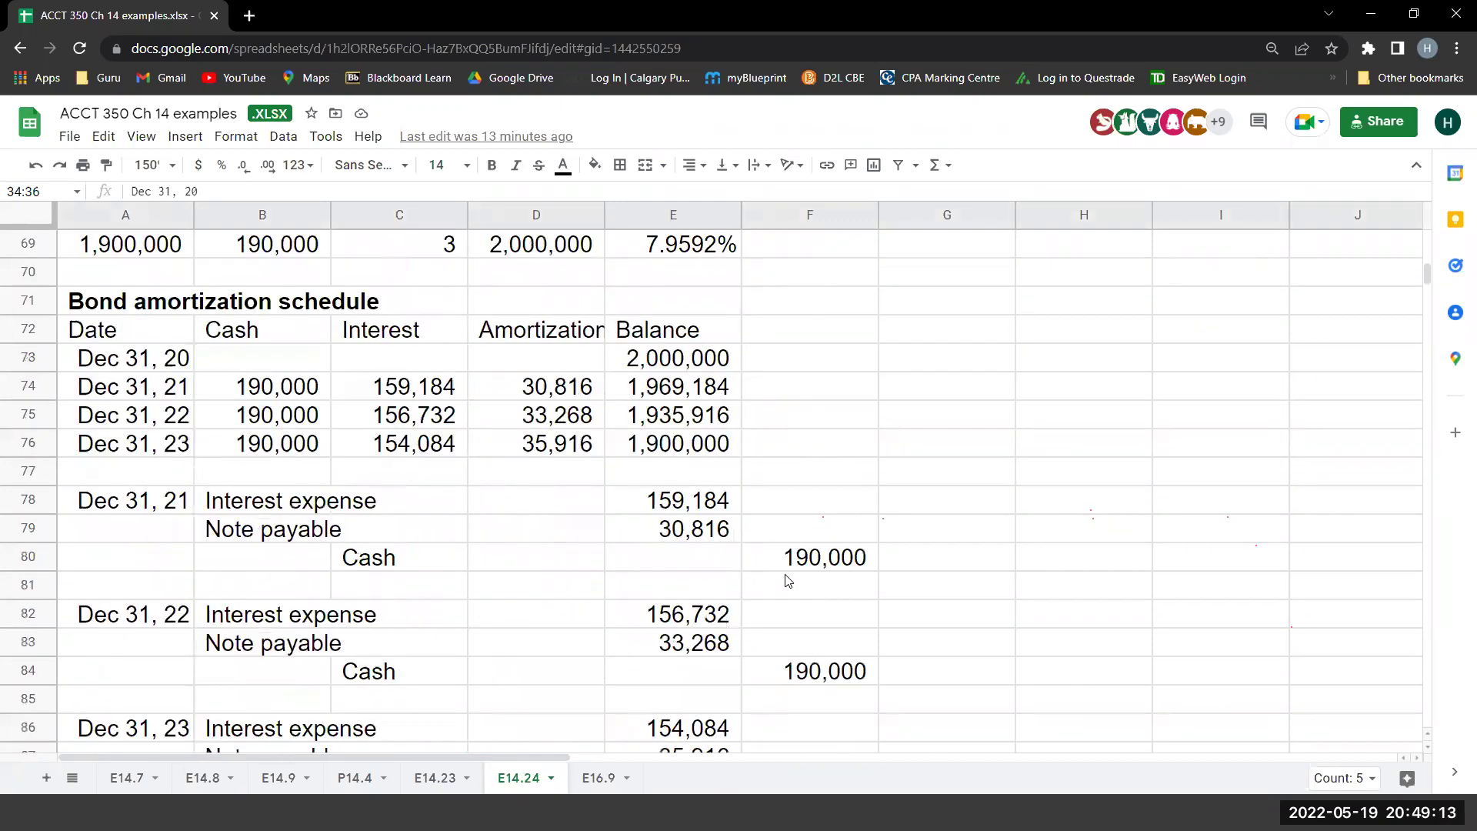
left_click(28, 501)
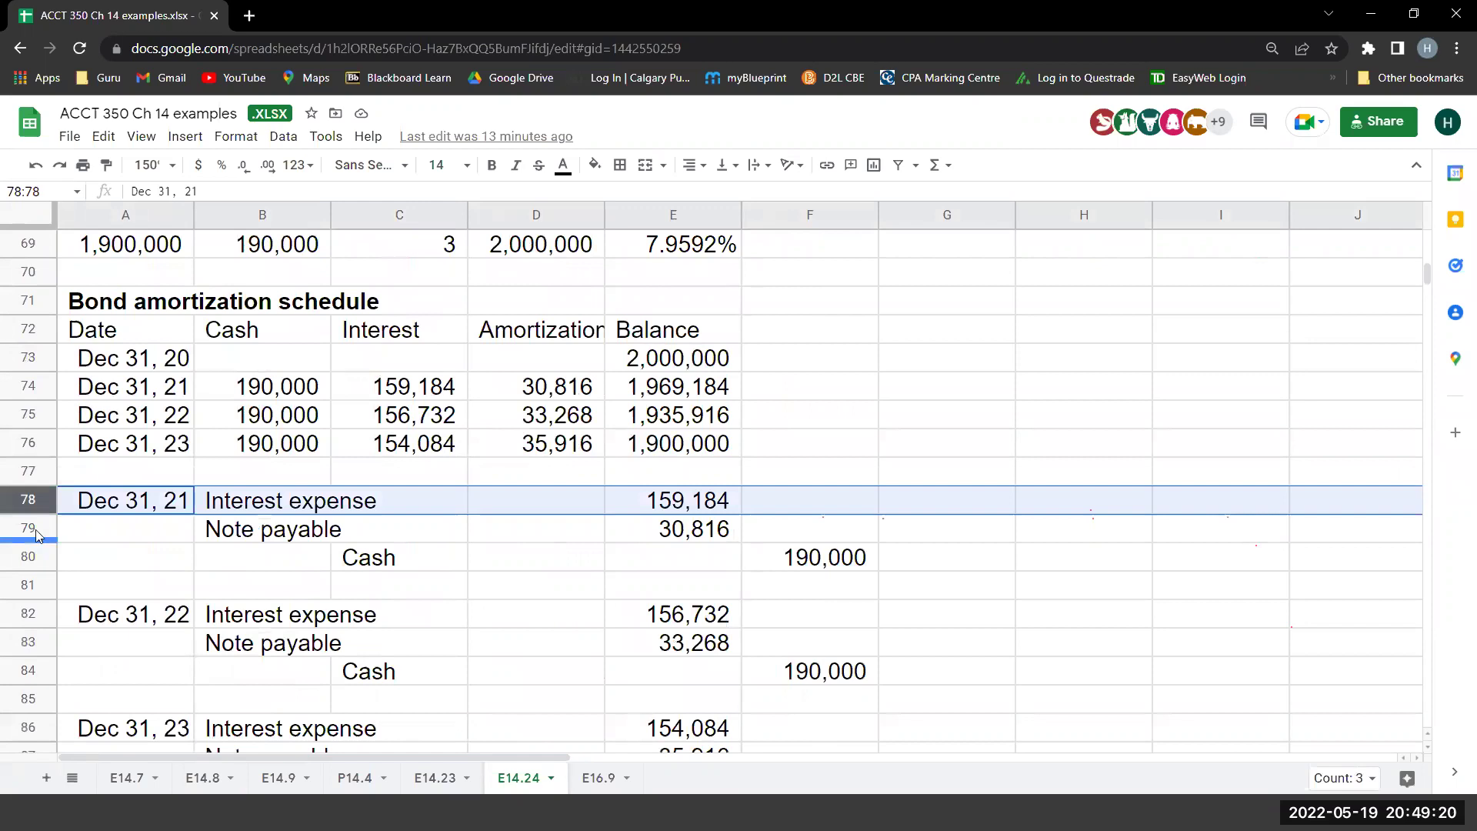
left_click(32, 528)
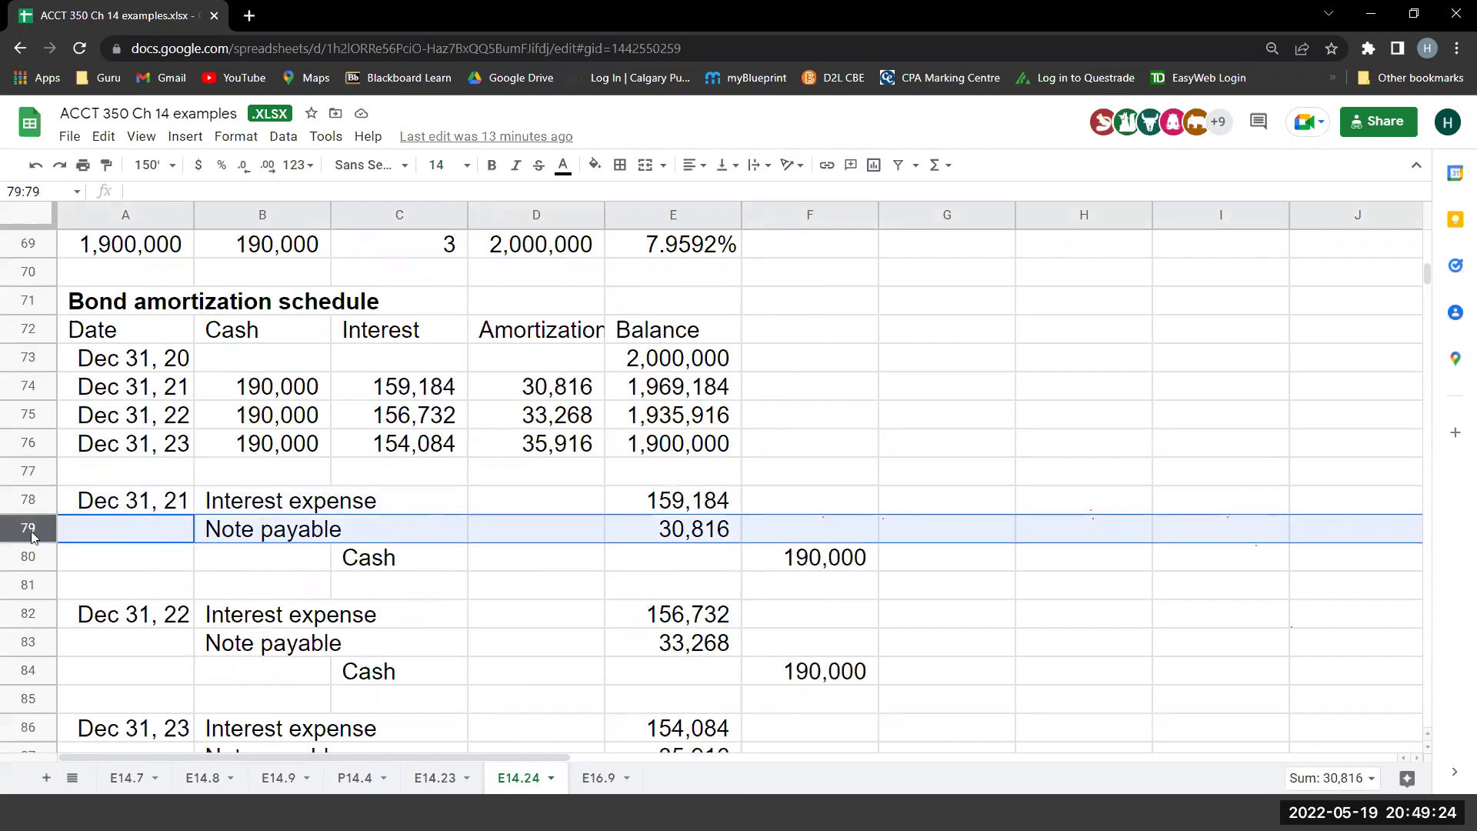
scroll(916, 720, "down", 2)
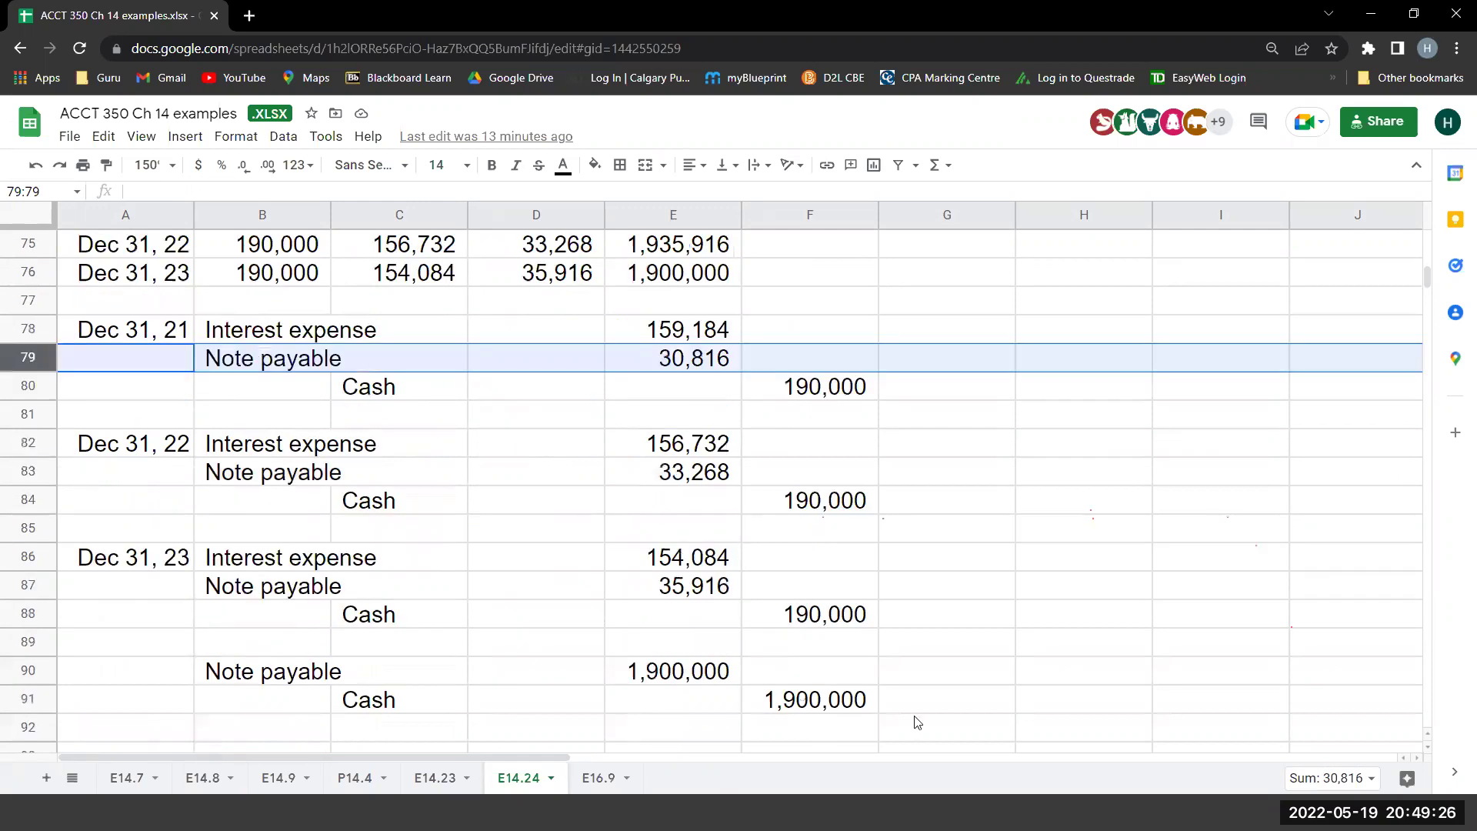
left_click(951, 700)
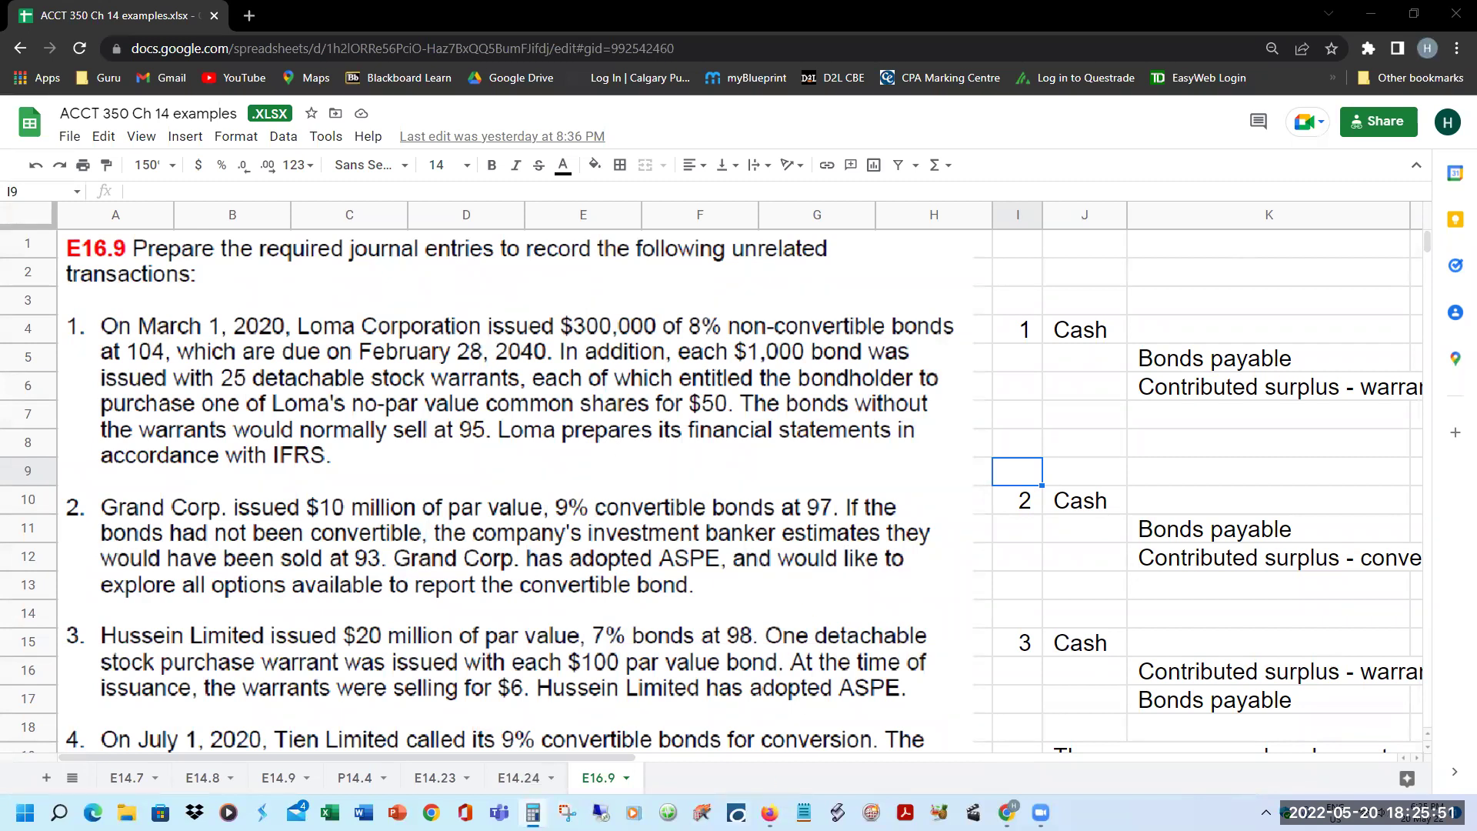
Calculate Loma's bond issue proceeds in Calculator as 300,000 × 1.04, then return to the E16.9 sheet.
type("3000000")
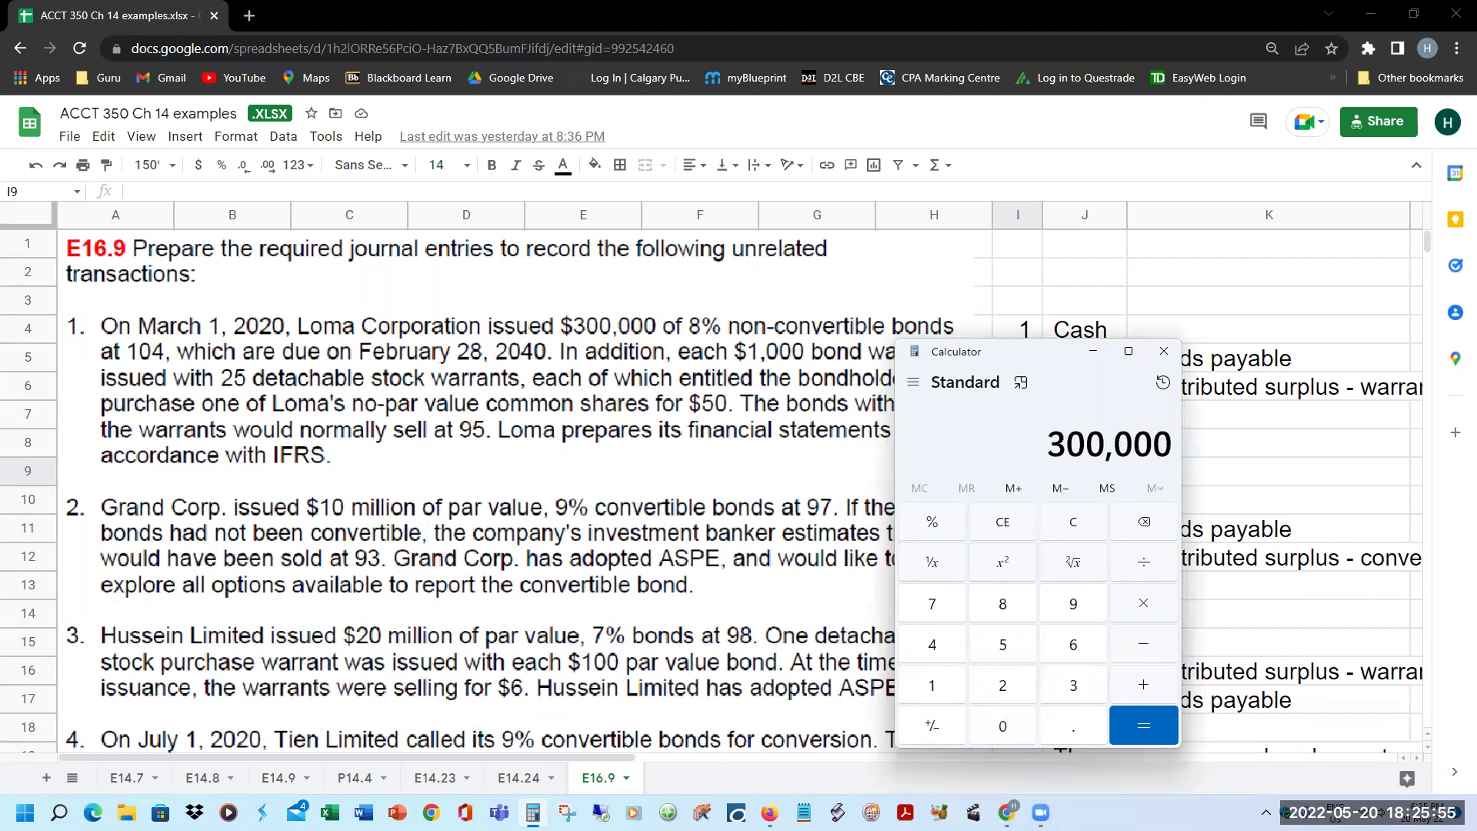
key("asterisk")
type("1.04 =")
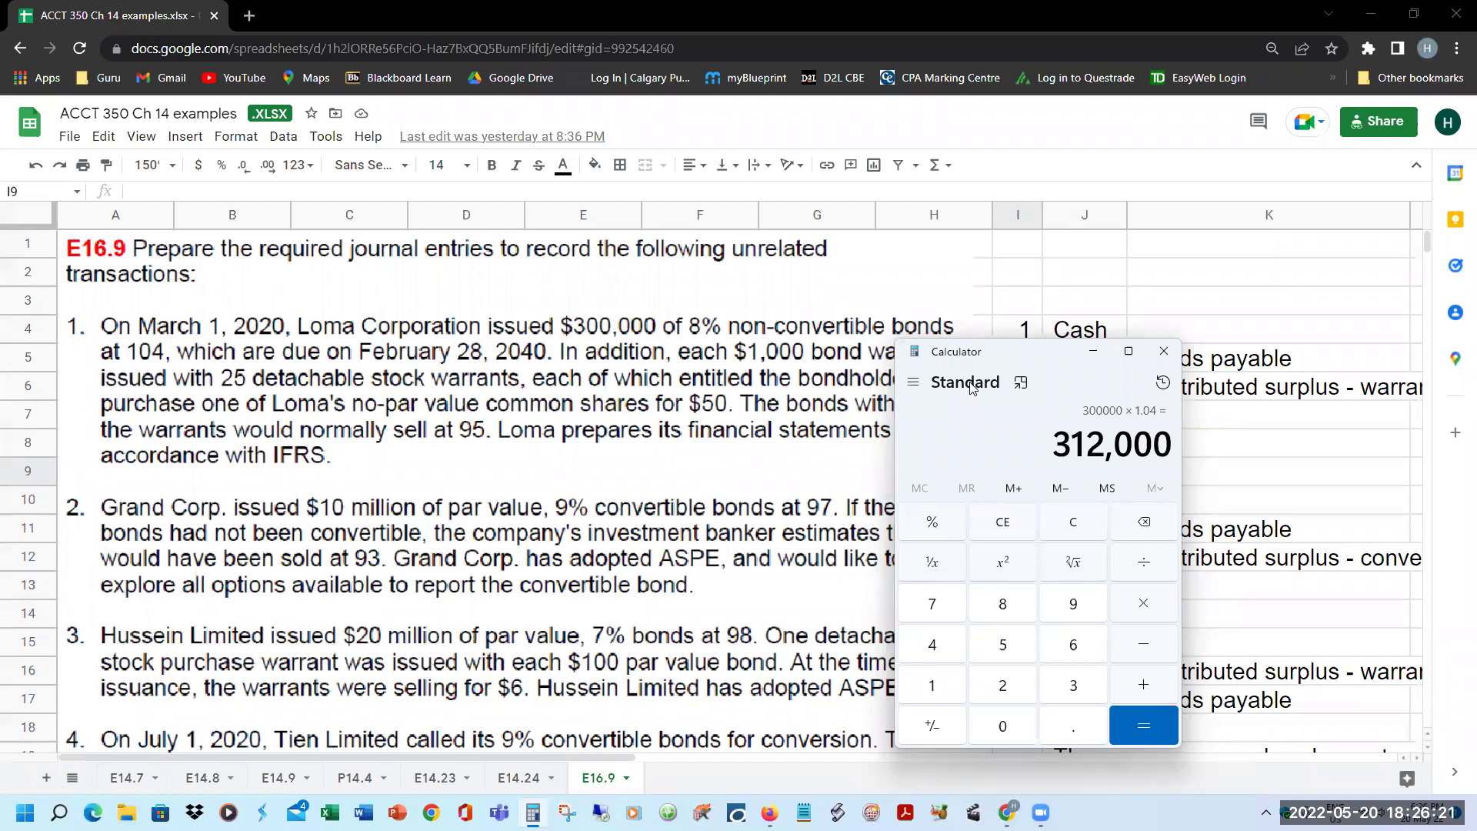
left_click_drag(1035, 358, 1084, 346)
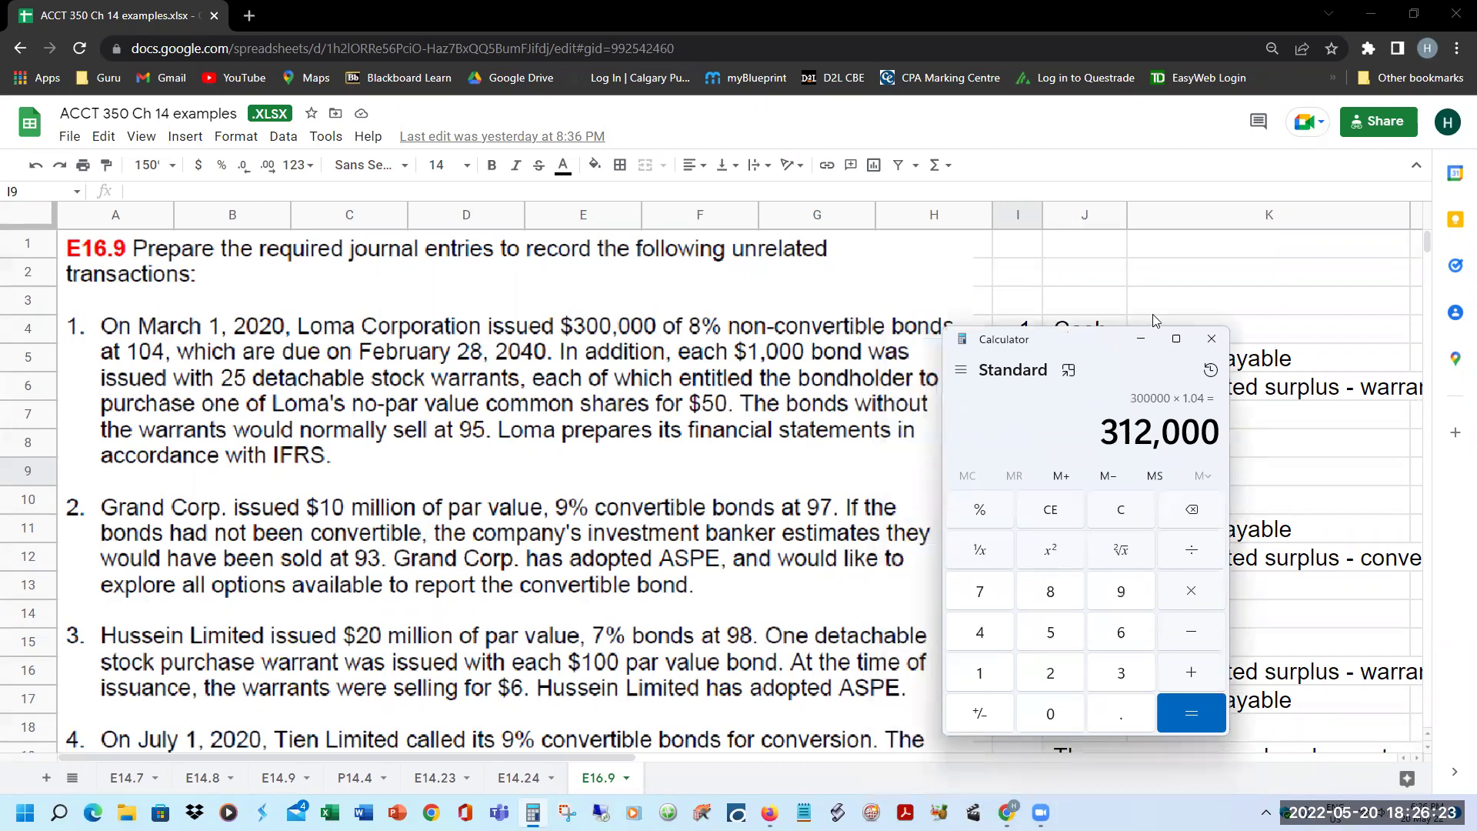
left_click(1152, 307)
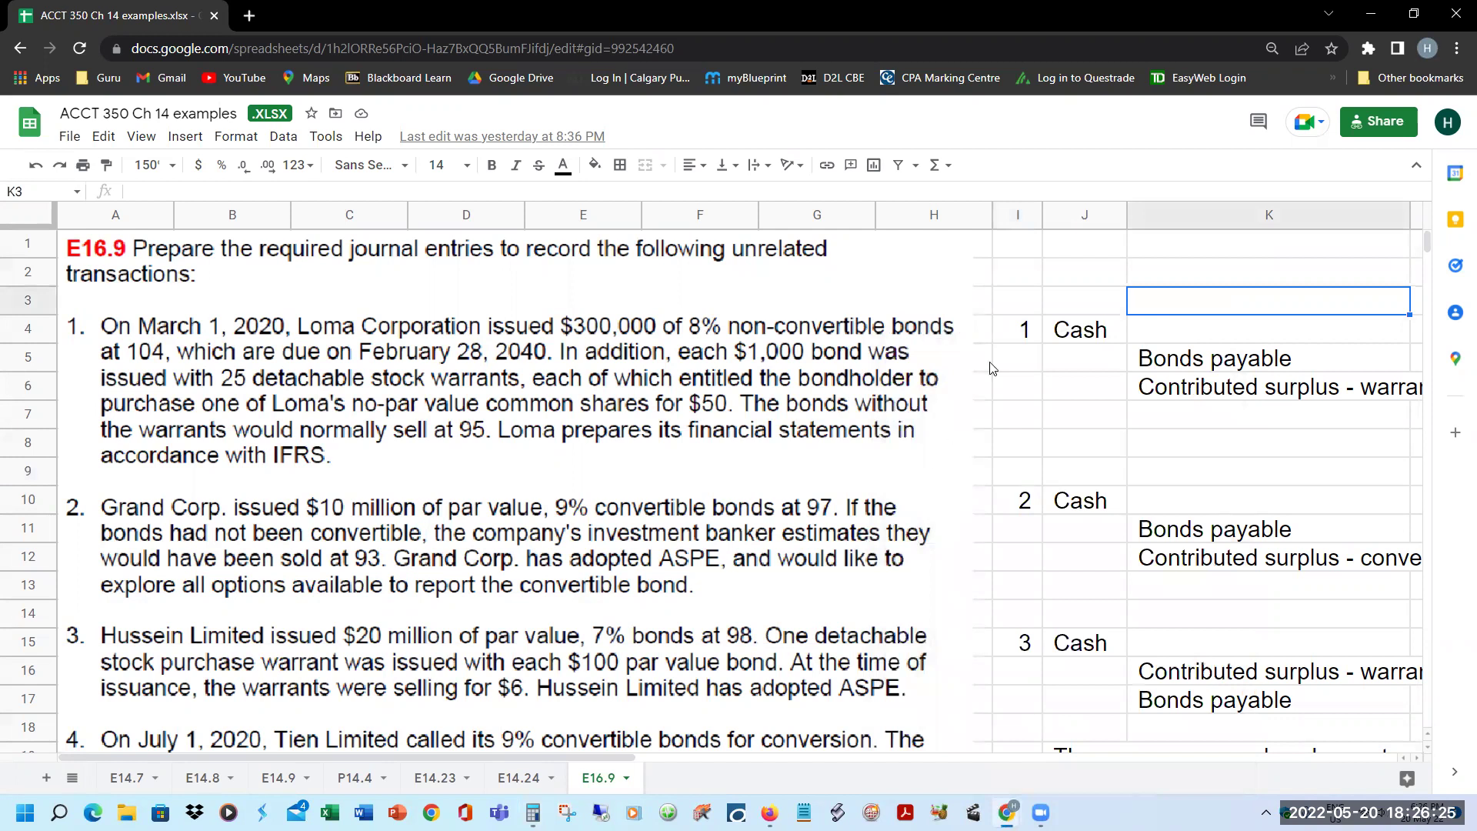
Switch to Calculator and compute the value of Loma's bonds without warrants as 300,000 × 0.95.
mouse_move(533, 813)
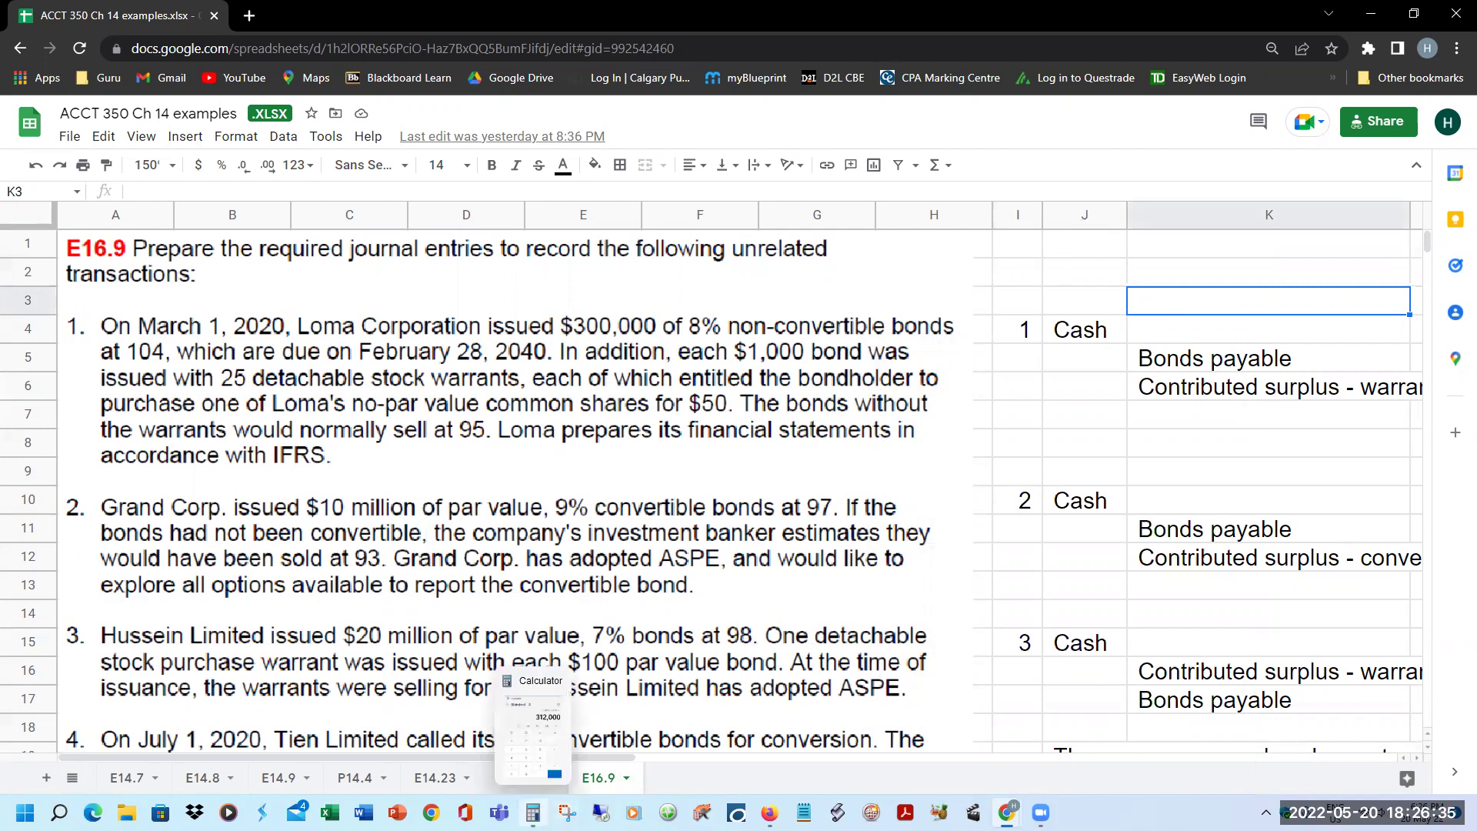
left_click(533, 812)
type("300000")
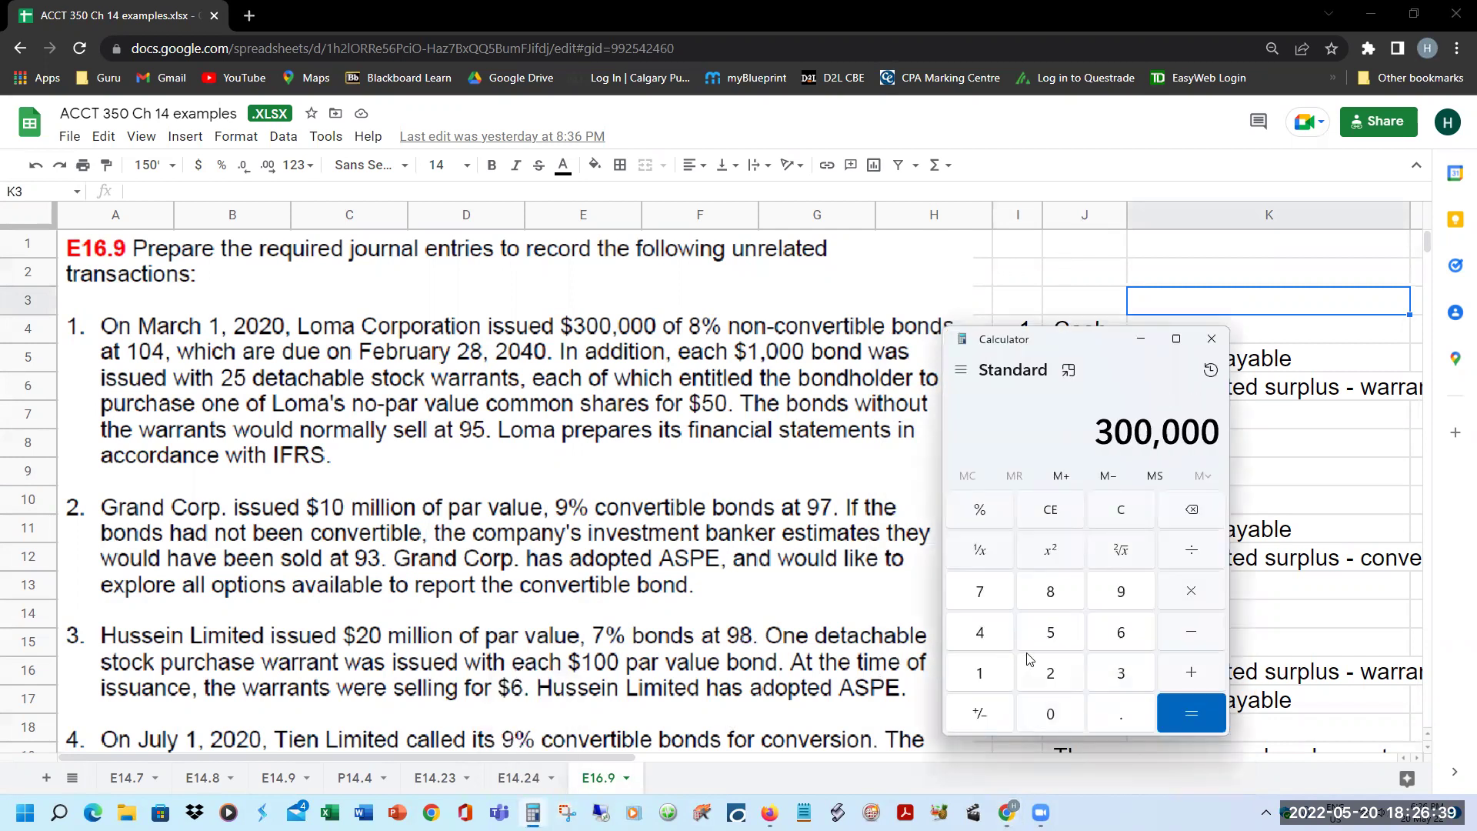
type("*.")
type("95")
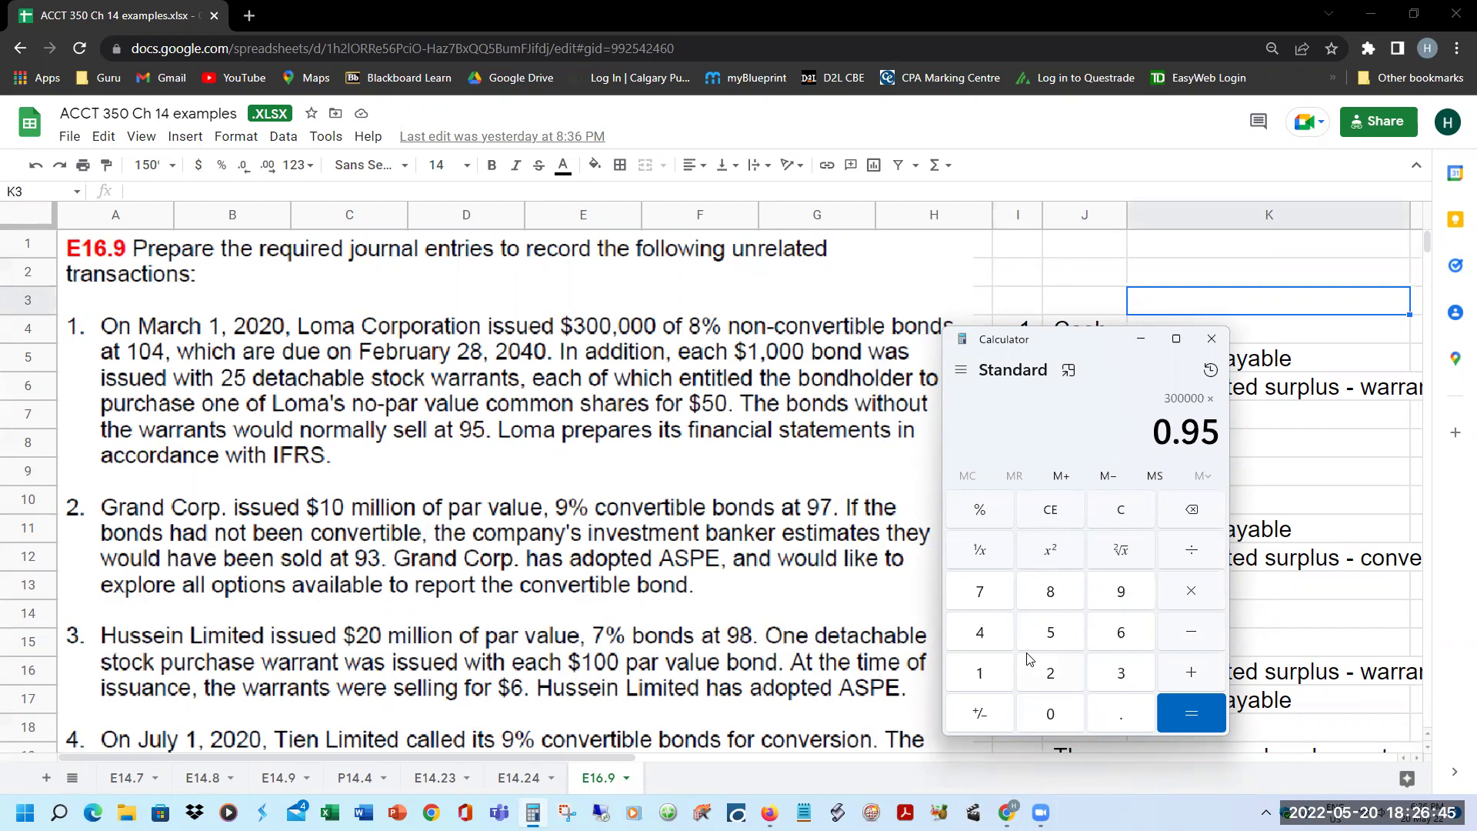
key("Return")
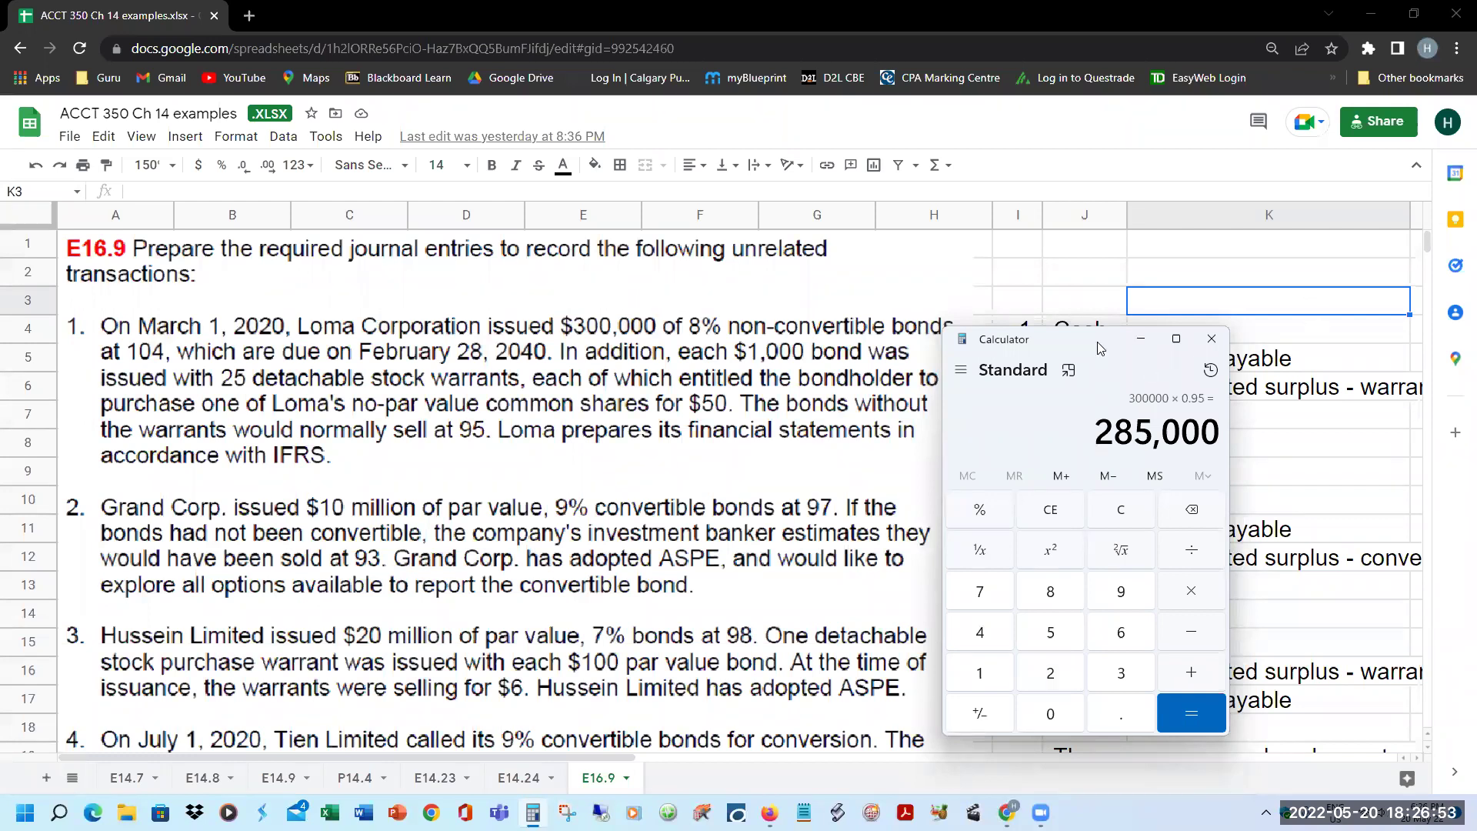
Calculate the amount attributable to Loma's warrants as 312,000 − 285,000, then put the calculator away.
type("312,0")
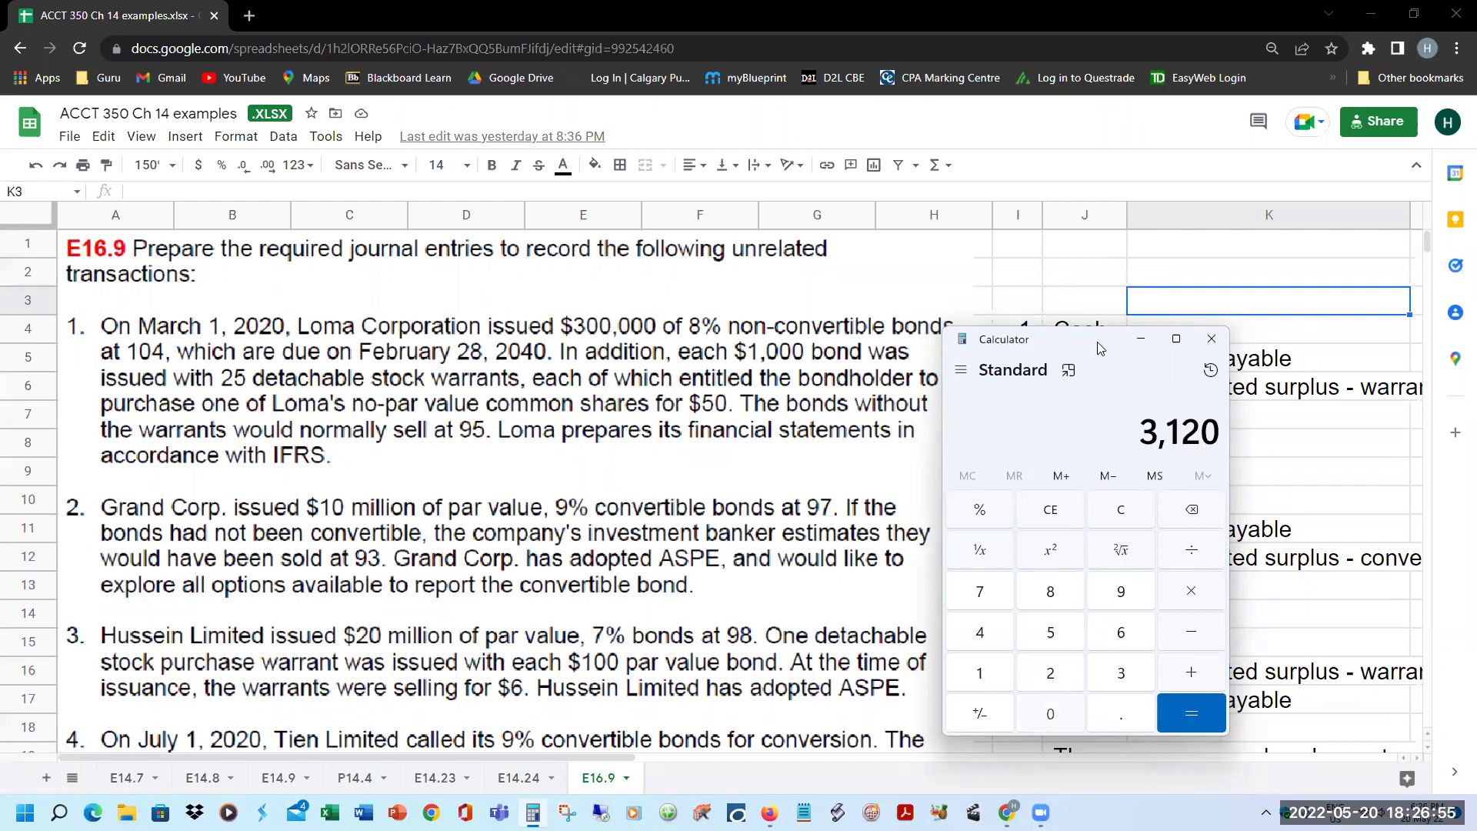
type("00")
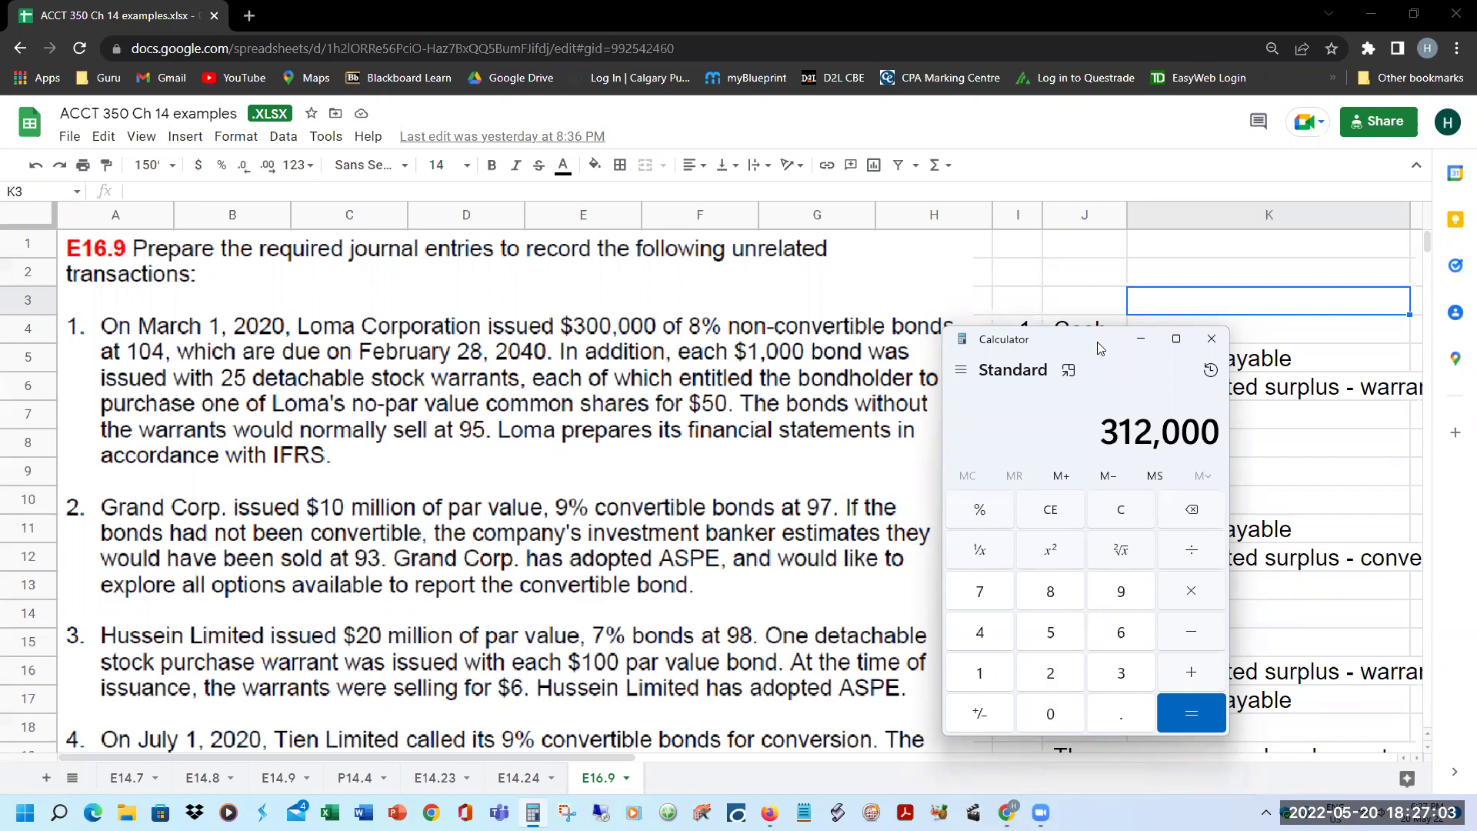
type("-28500")
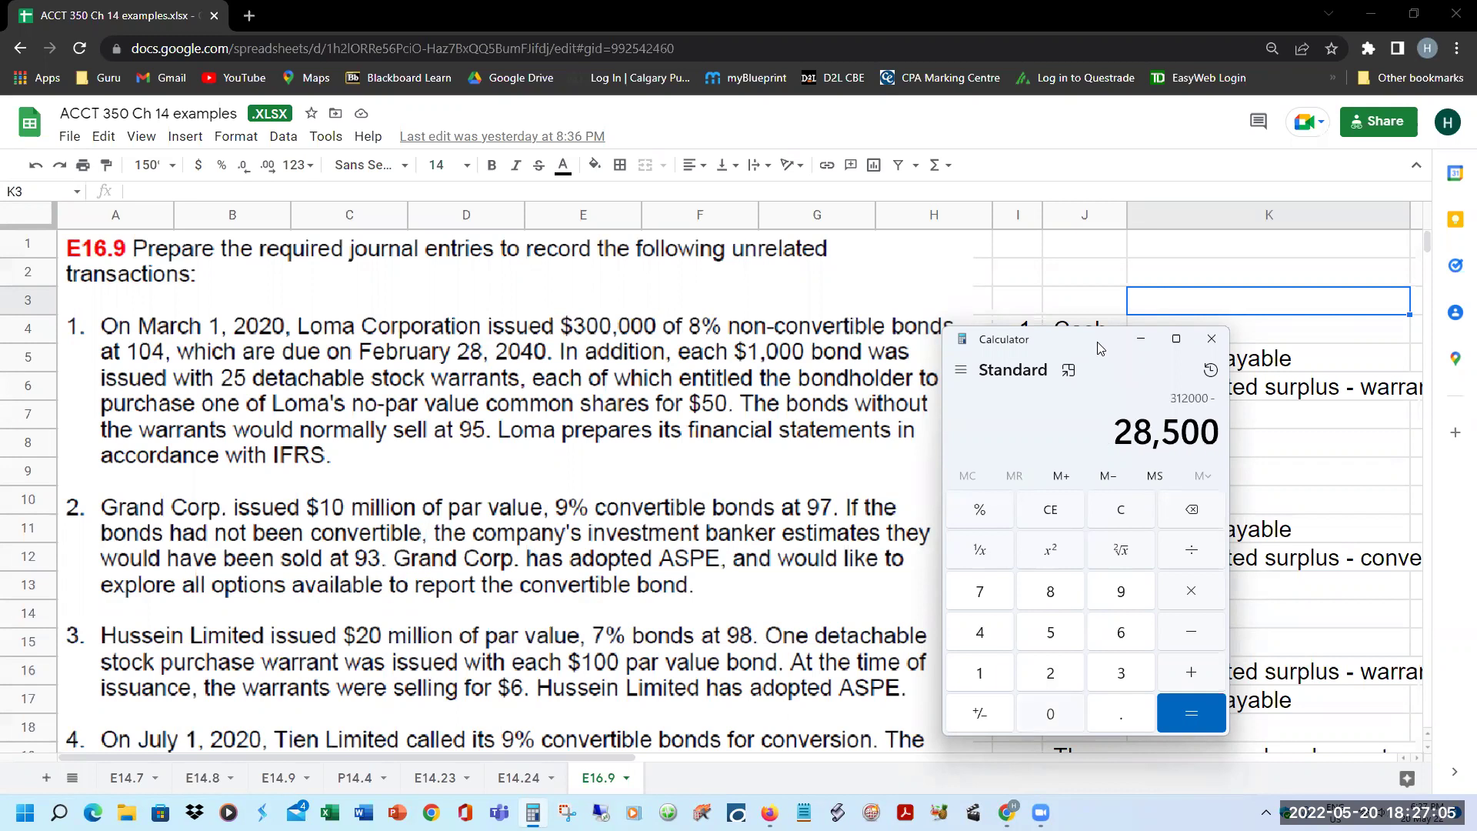
type("0")
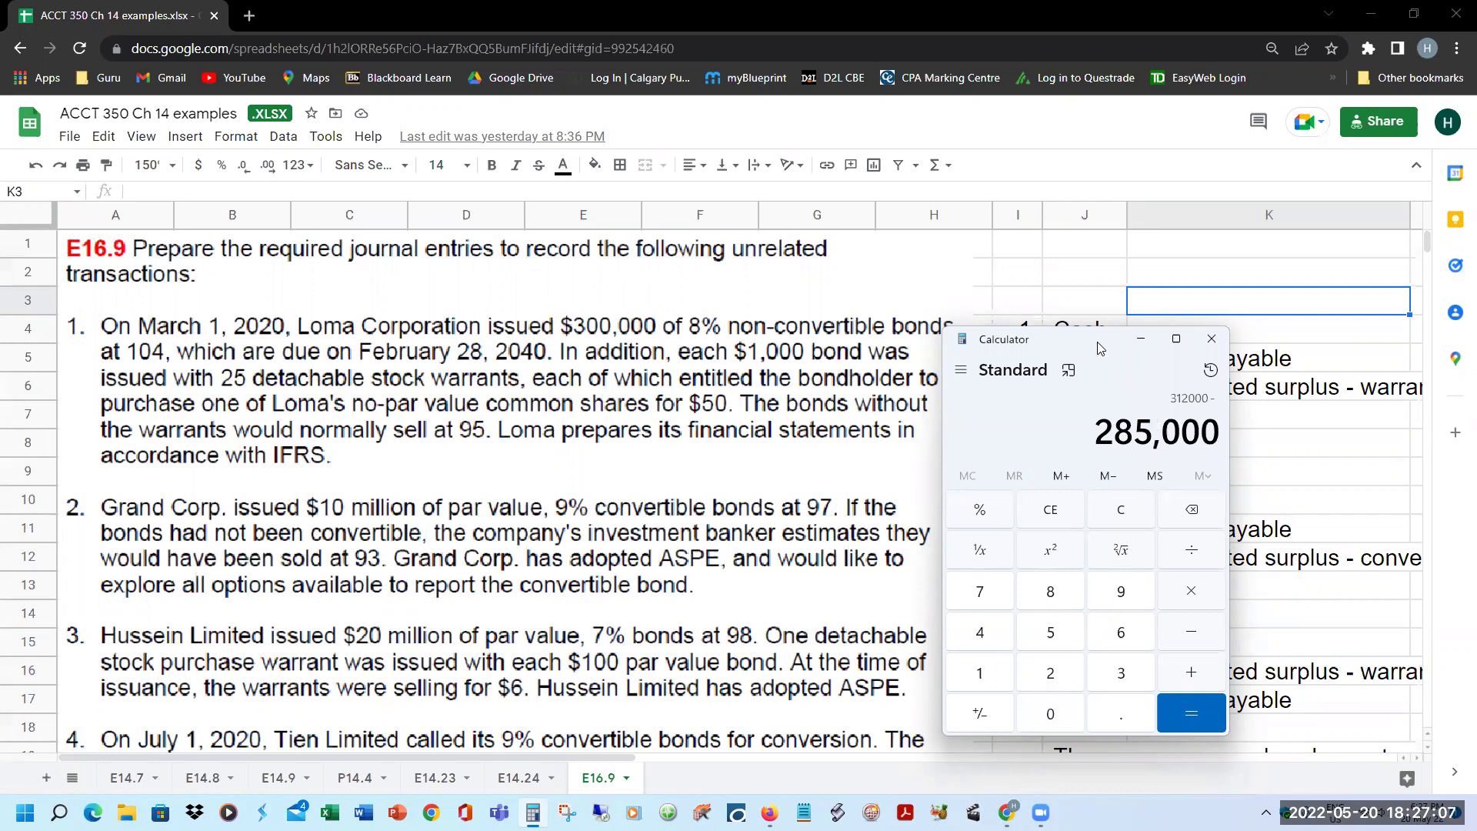
key("Return")
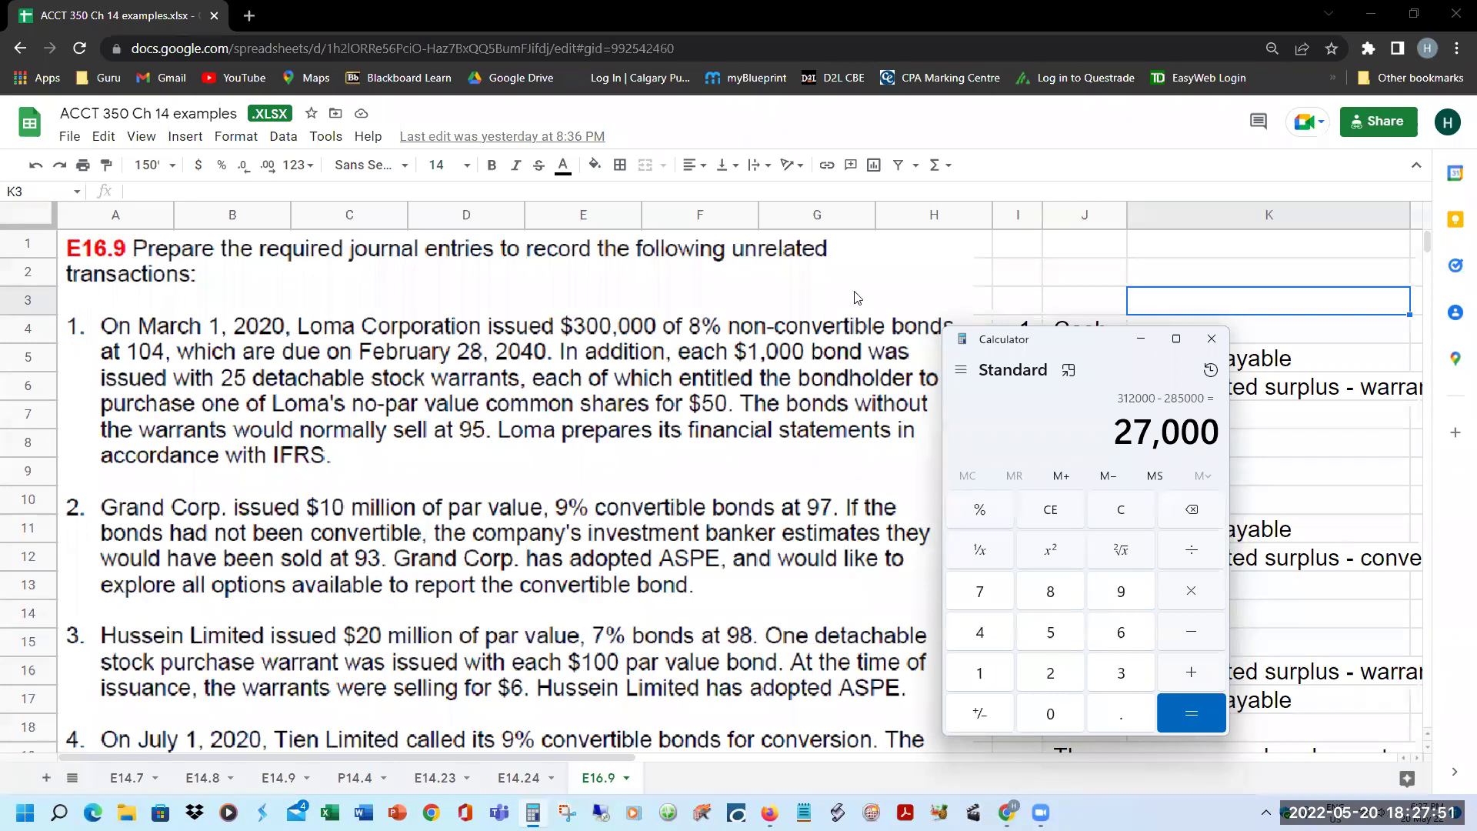
left_click(1139, 343)
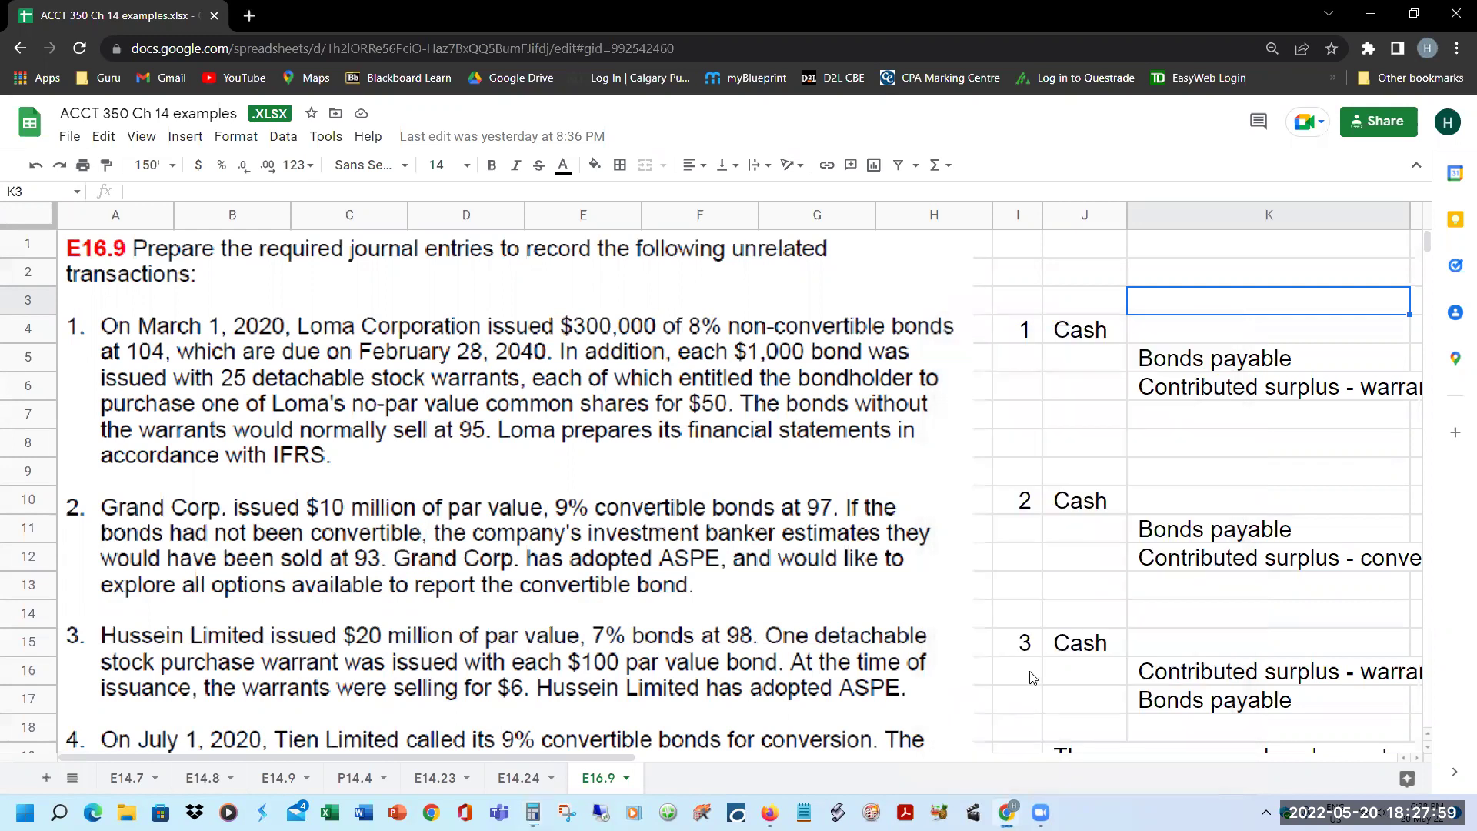
Check the E16.9 journal entries beside the problem text, then read the descriptions of transactions 2 to 4.
left_click_drag(605, 755, 831, 773)
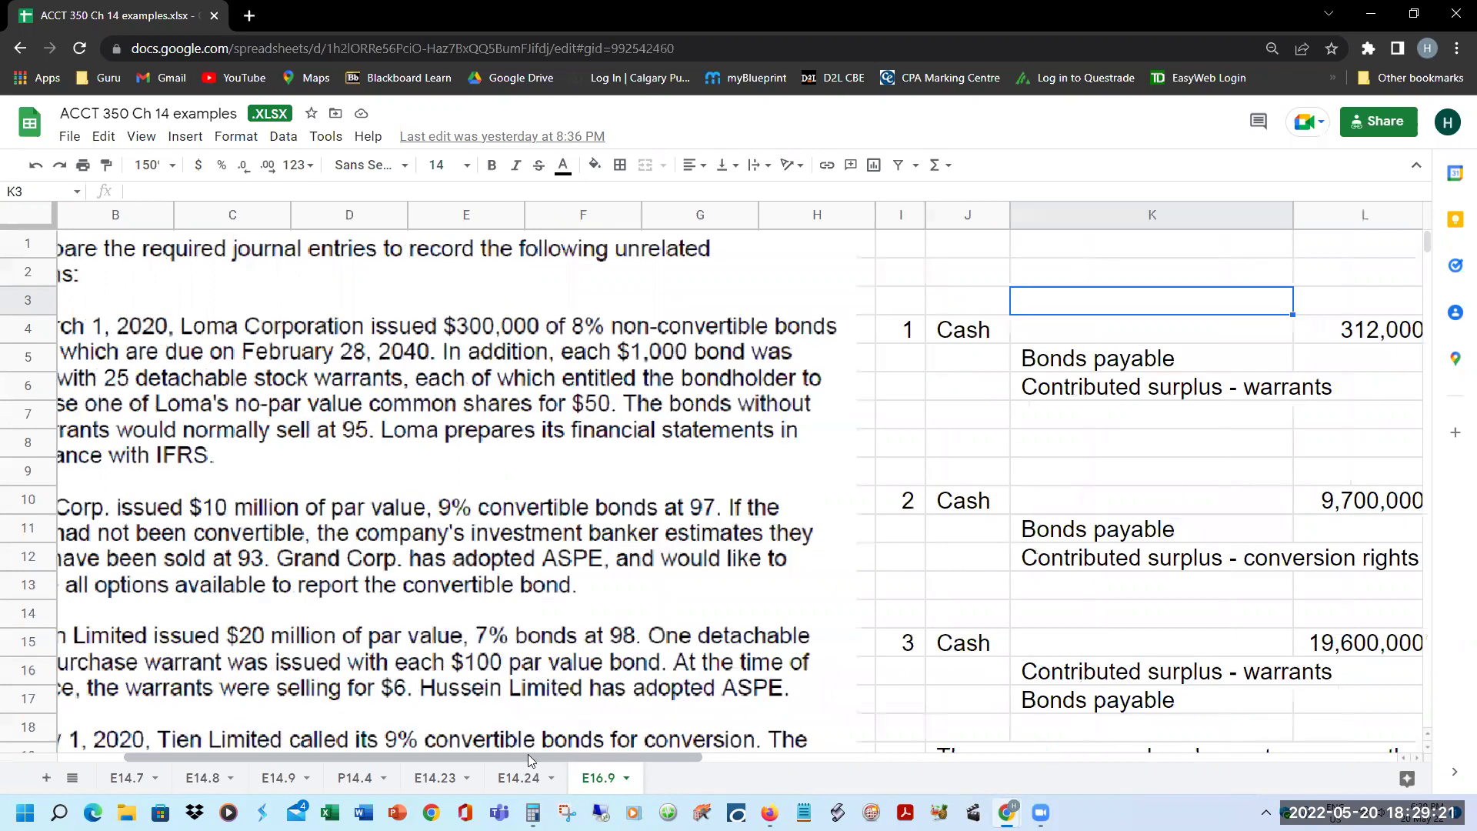
left_click_drag(538, 757, 307, 777)
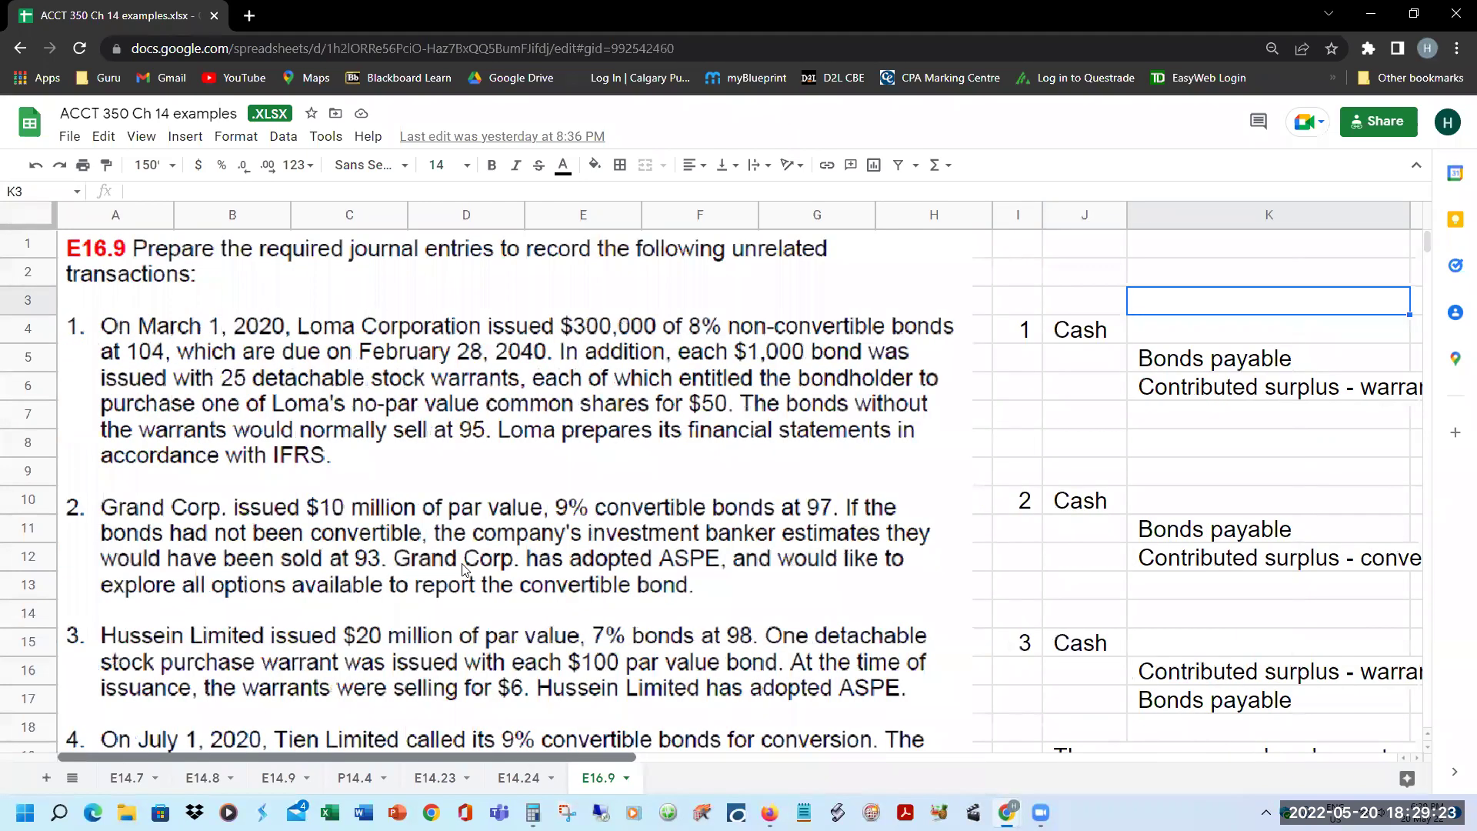
scroll(463, 569, "down", 2)
scroll(463, 569, "down", 1)
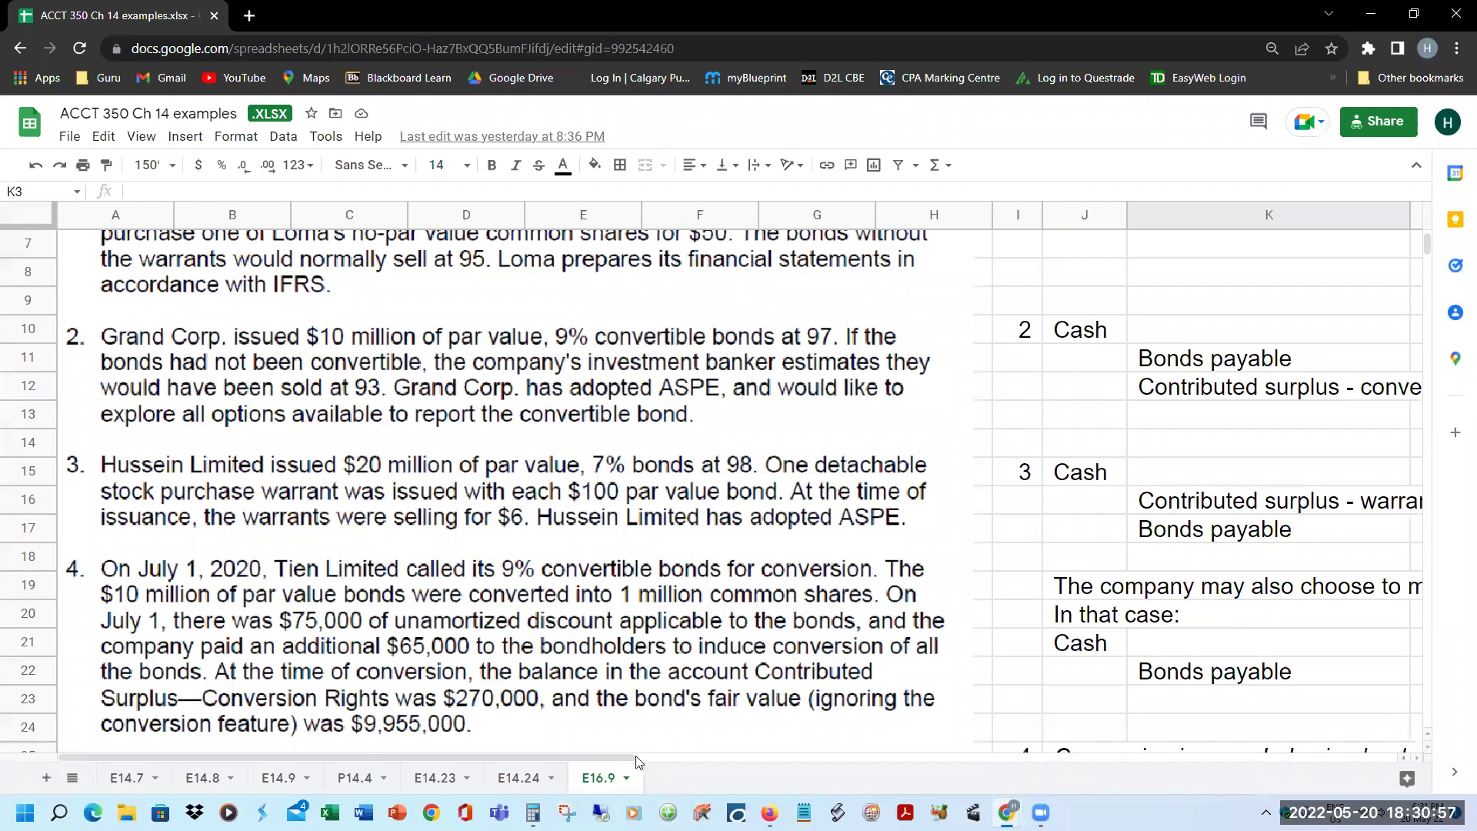
Review the E16.9 entries and supporting calculations in columns L to N for transactions 1 to 3, then return to the problem text.
scroll(896, 770, "right", 3)
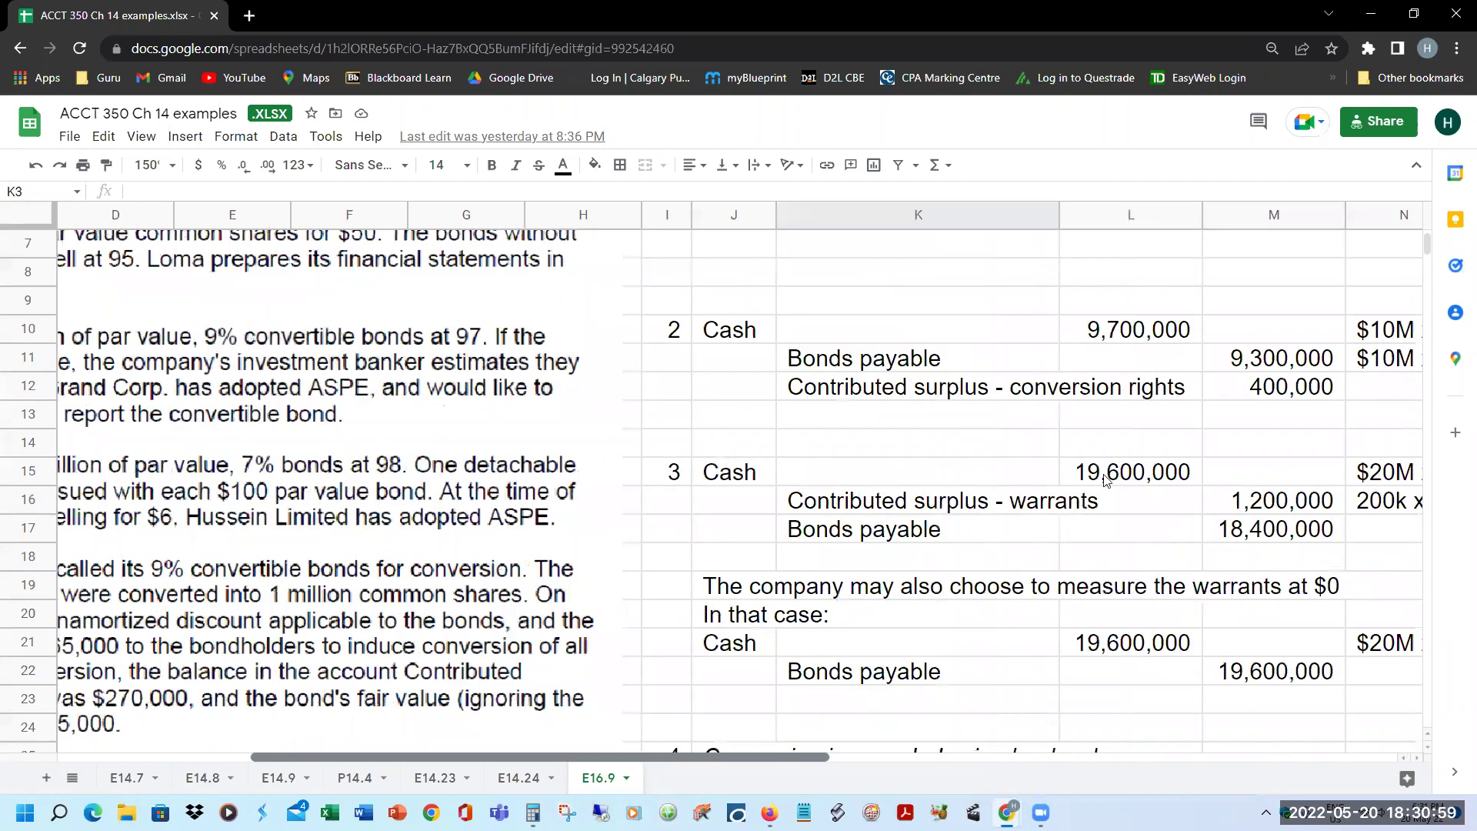
scroll(1085, 481, "right", 1)
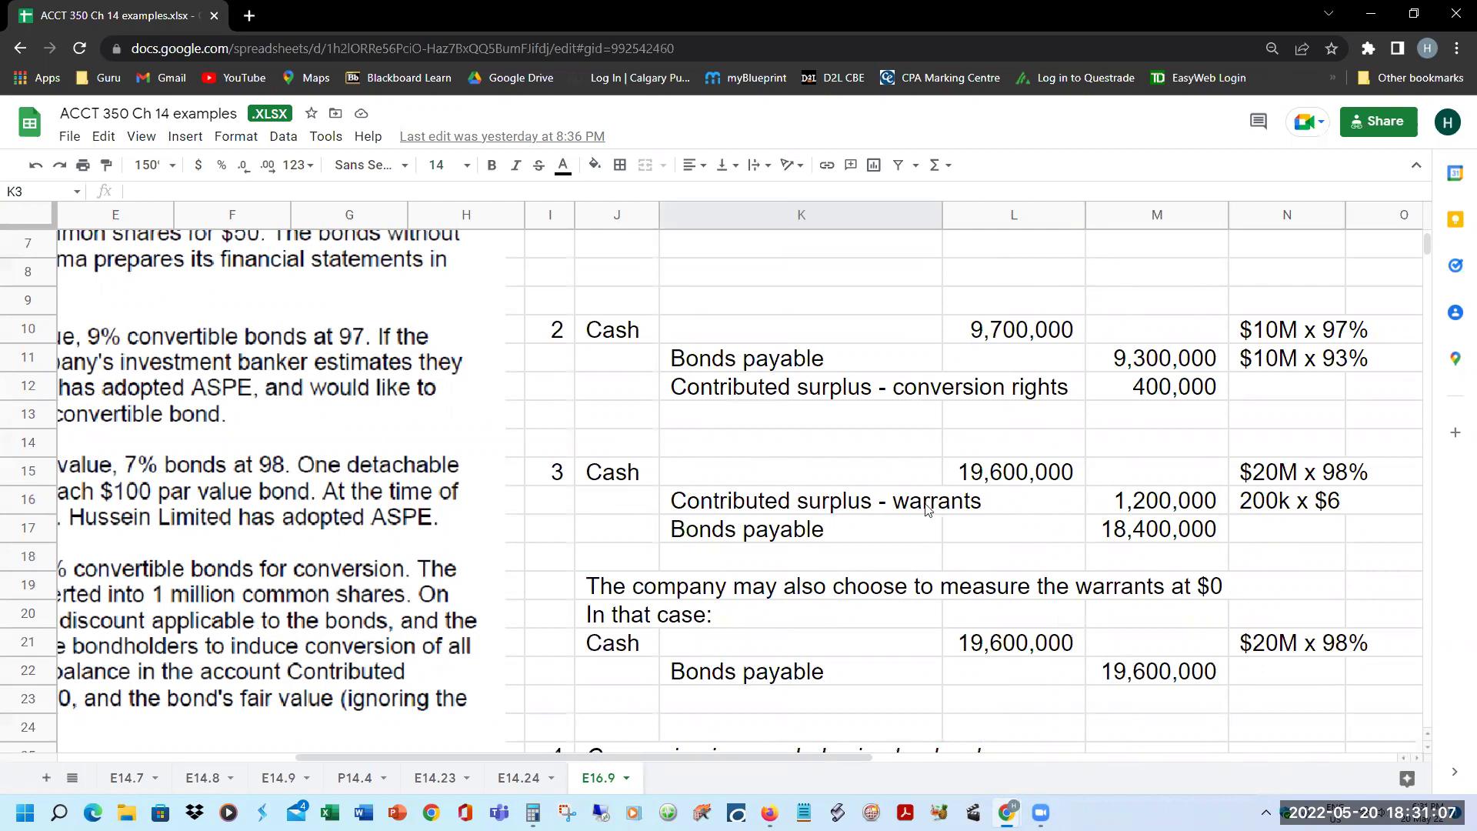
scroll(993, 372, "up", 2)
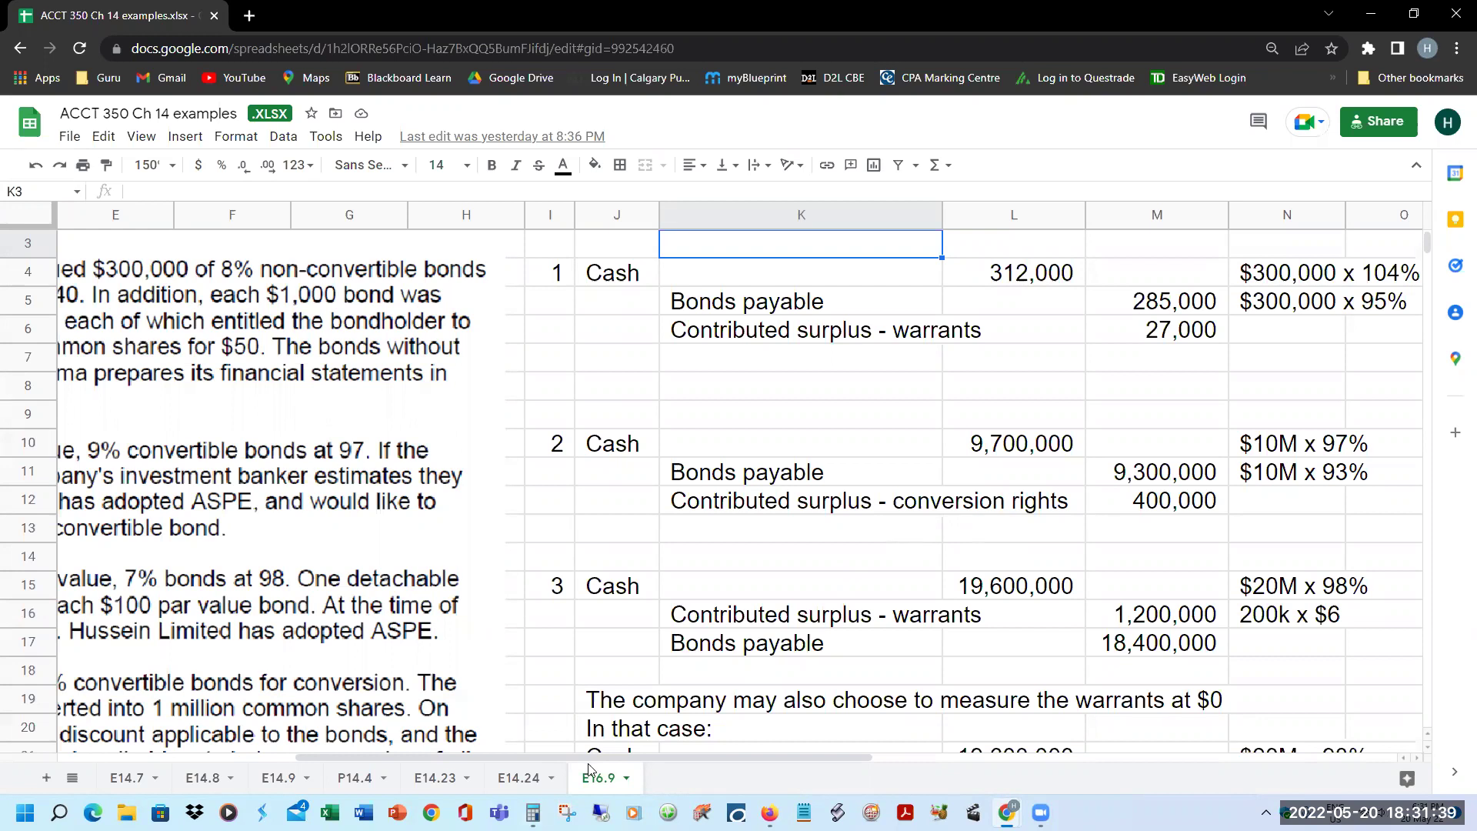
left_click(278, 778)
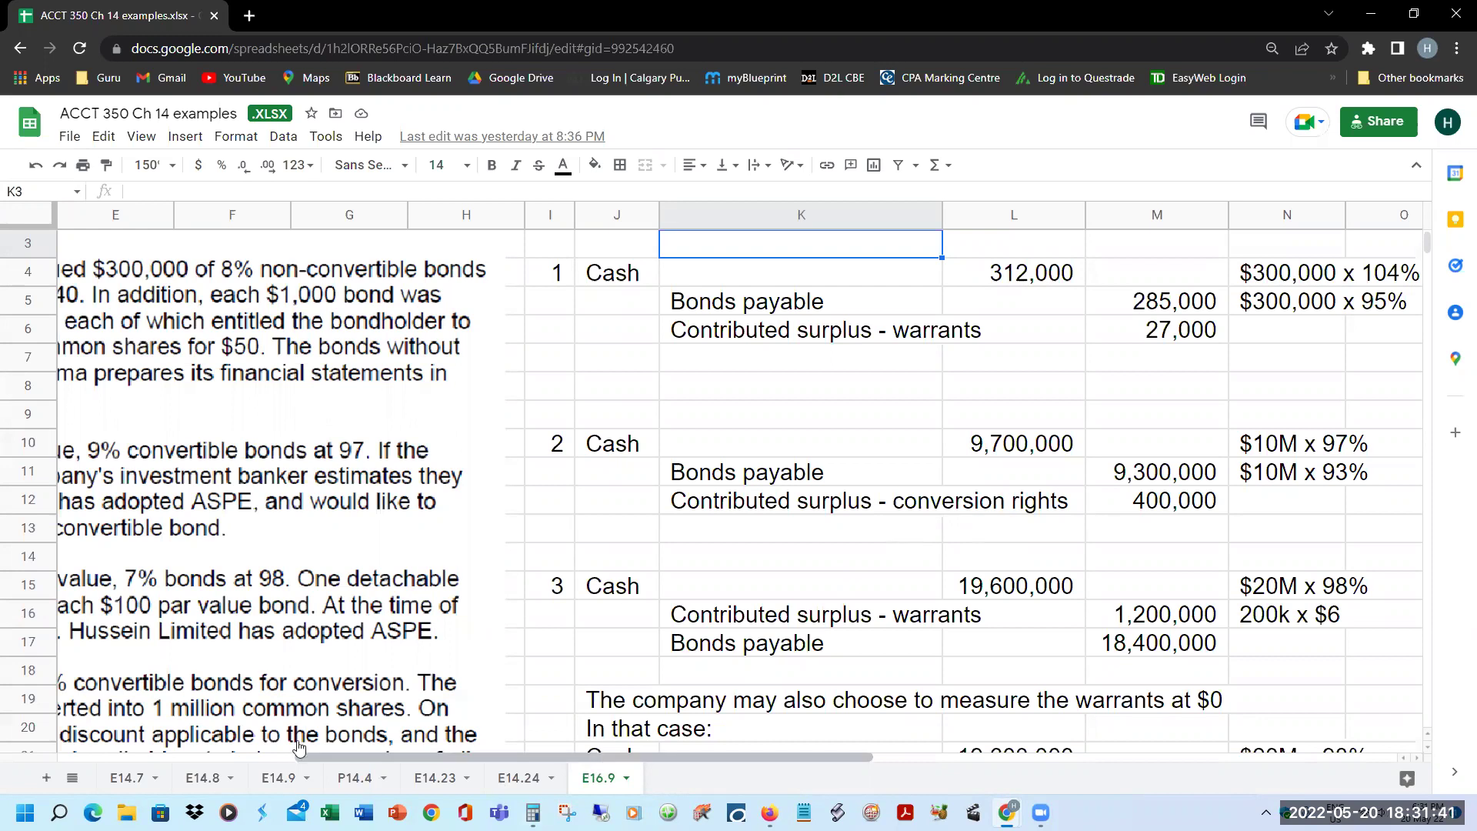
left_click(608, 778)
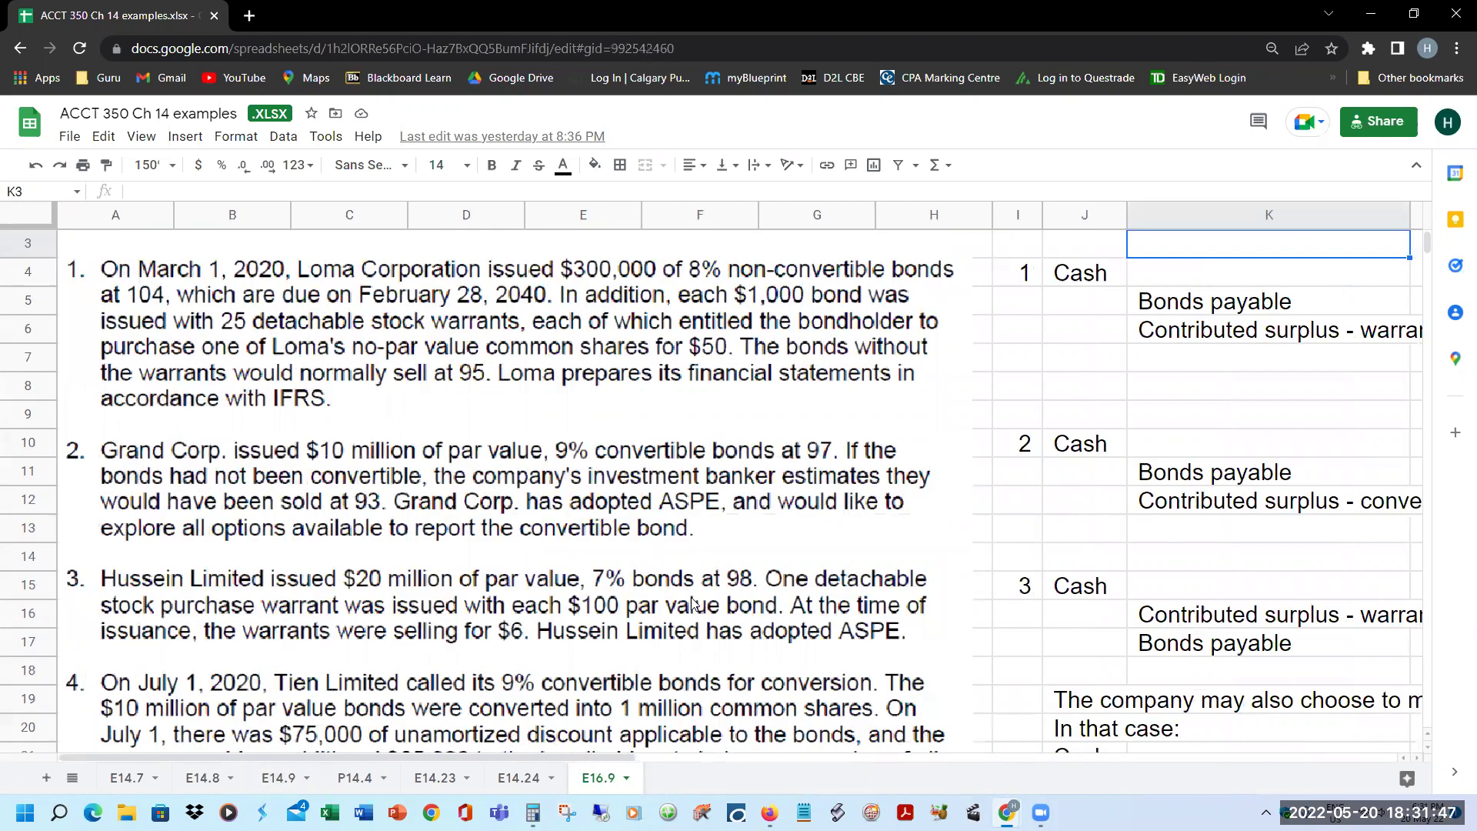
Read transaction 3, switch to Calculator and compute the number of Hussein's warrants as 20,000,000 ÷ 100.
scroll(691, 603, "down", 1)
scroll(695, 604, "down", 1)
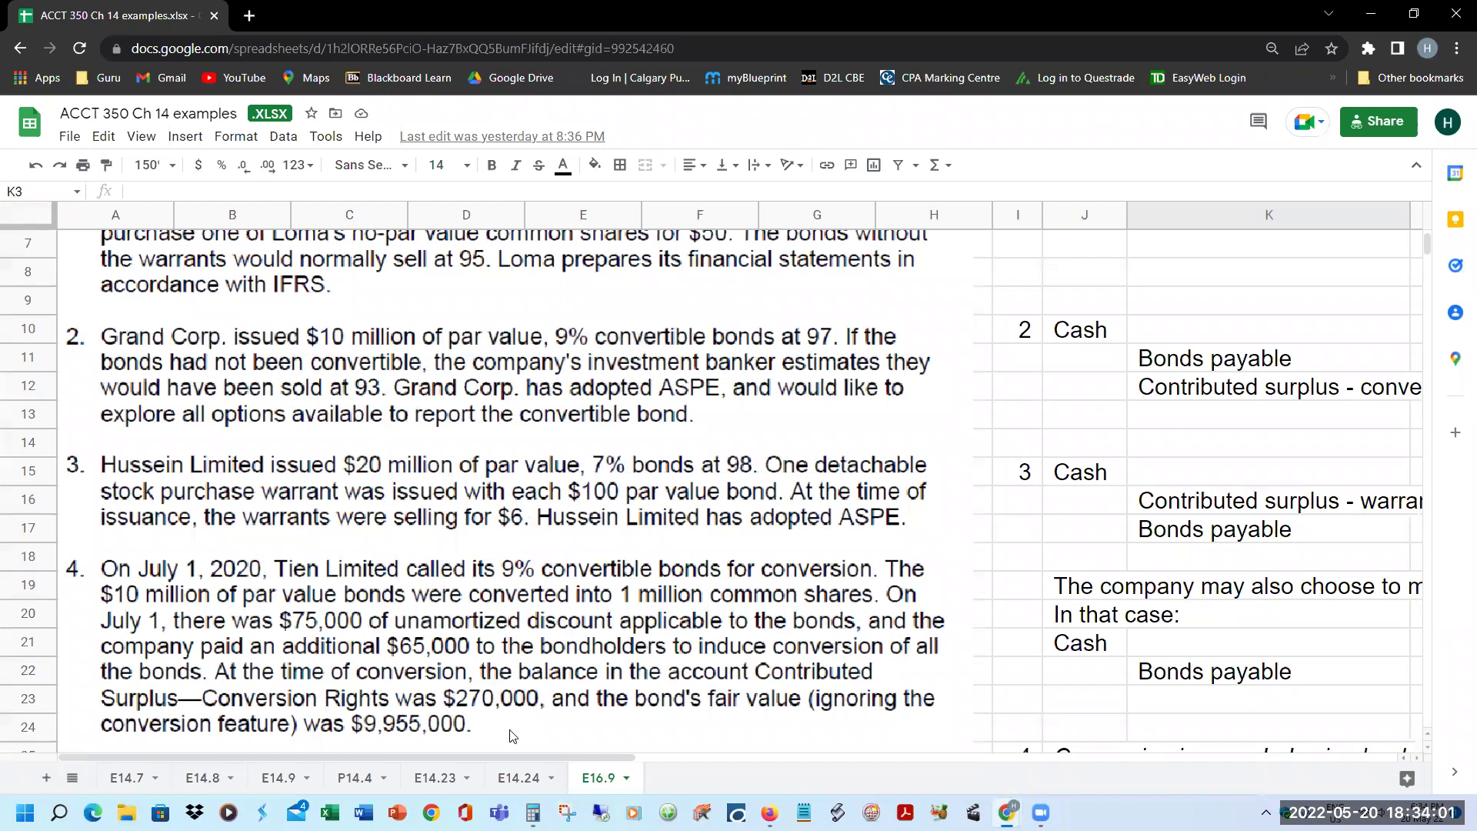
left_click(533, 813)
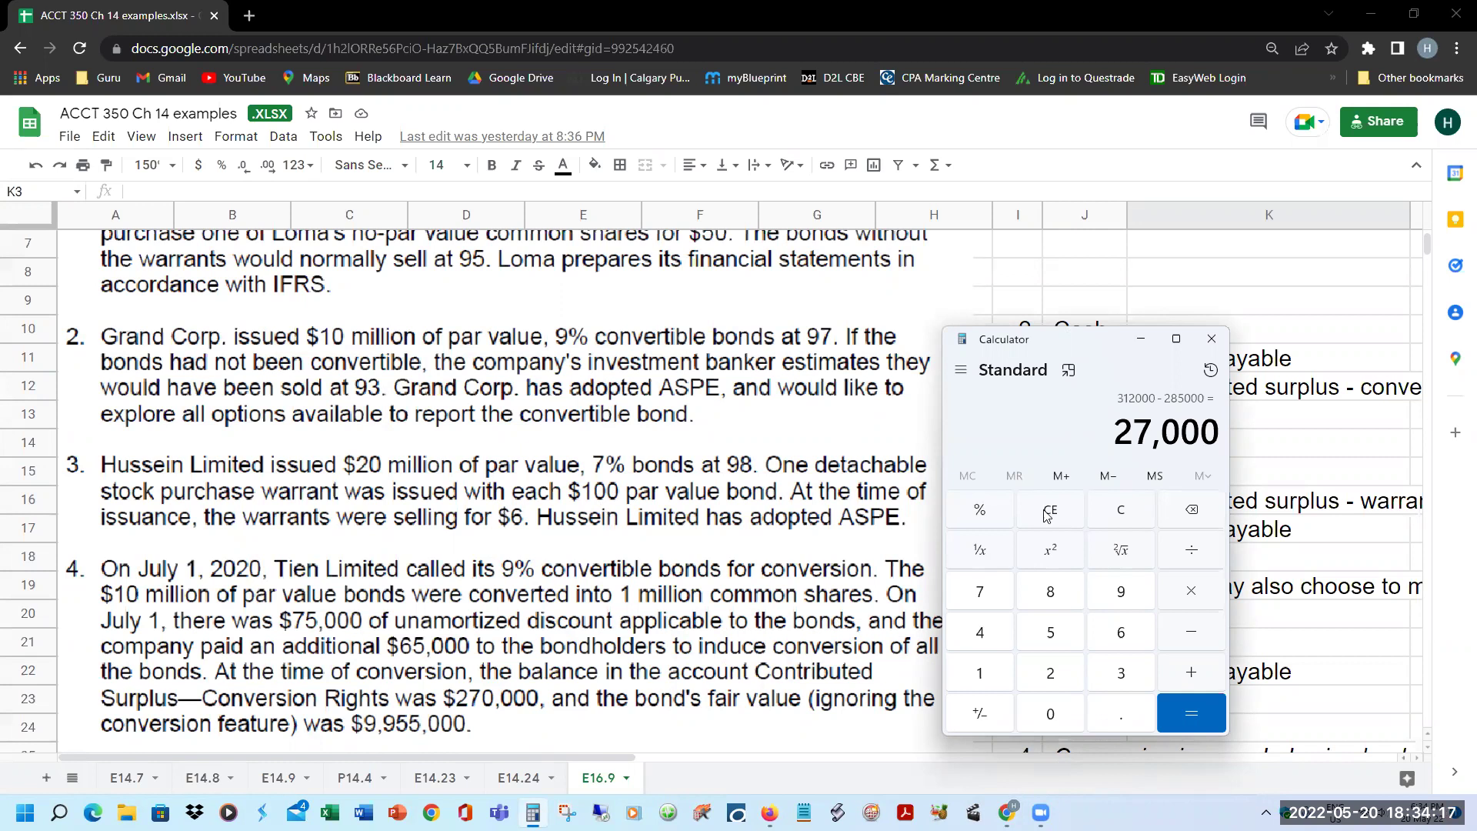
type("20,000,00")
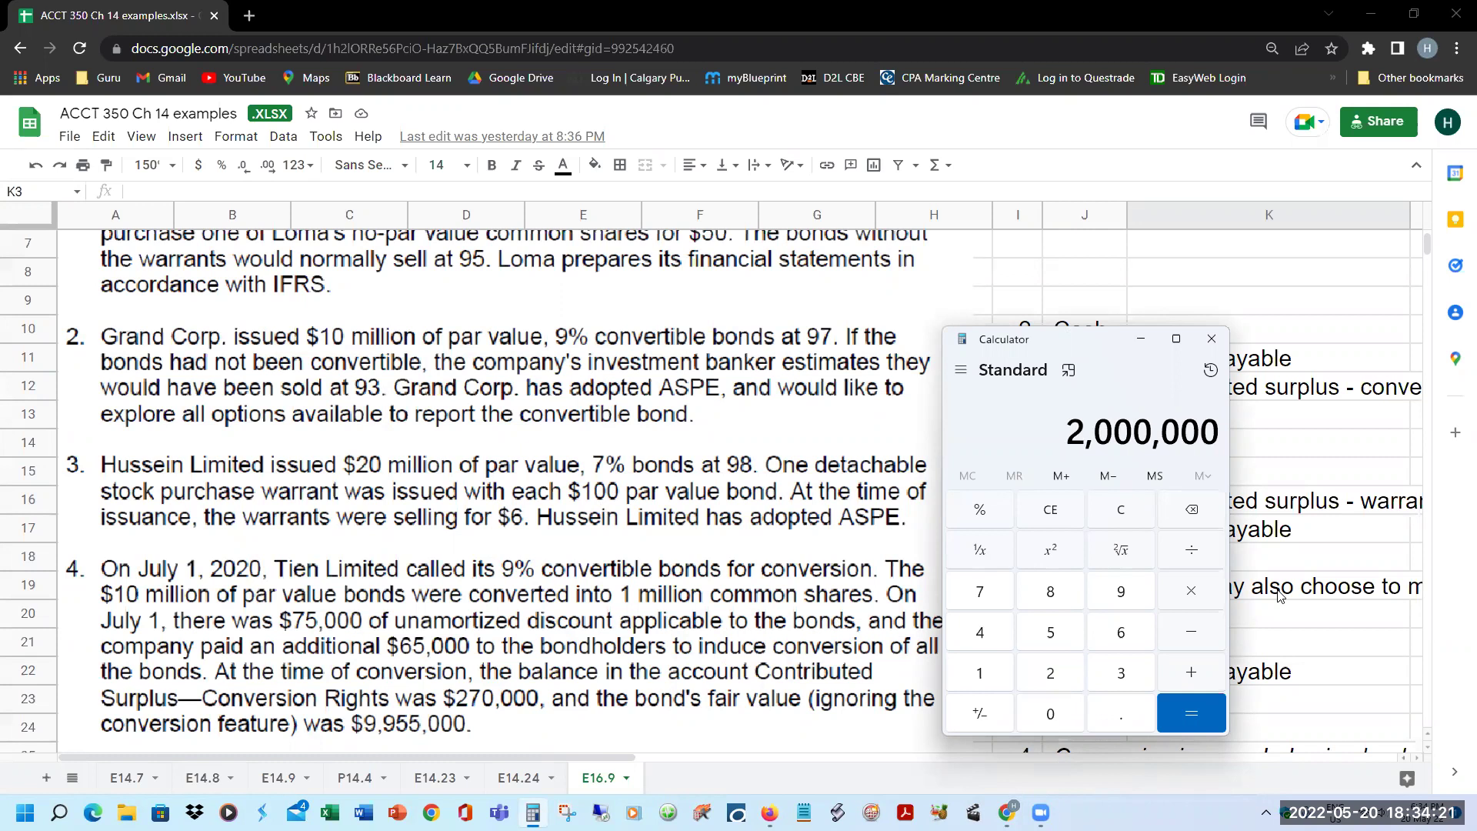
type("0")
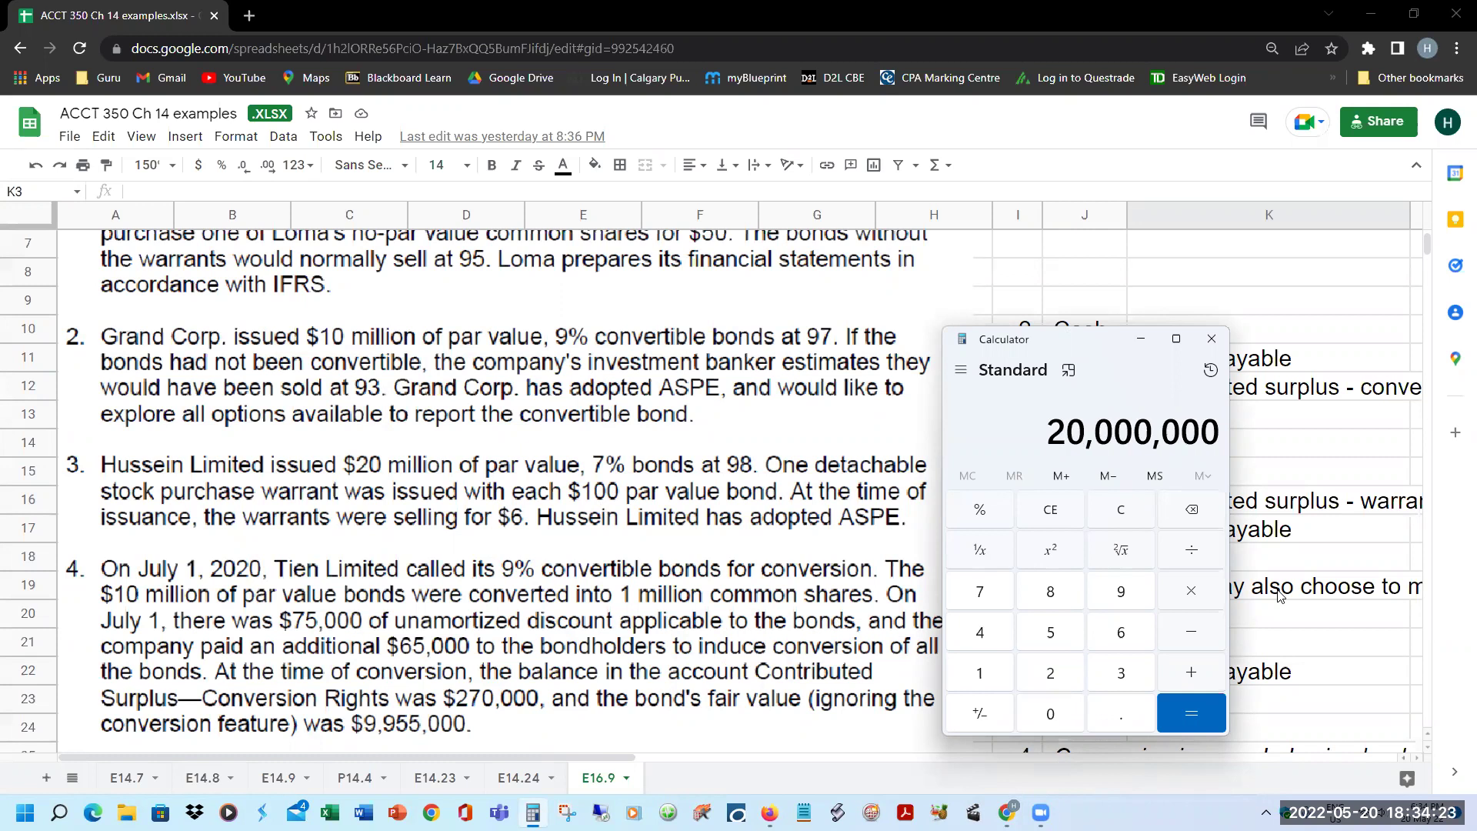
key("slash")
type("100")
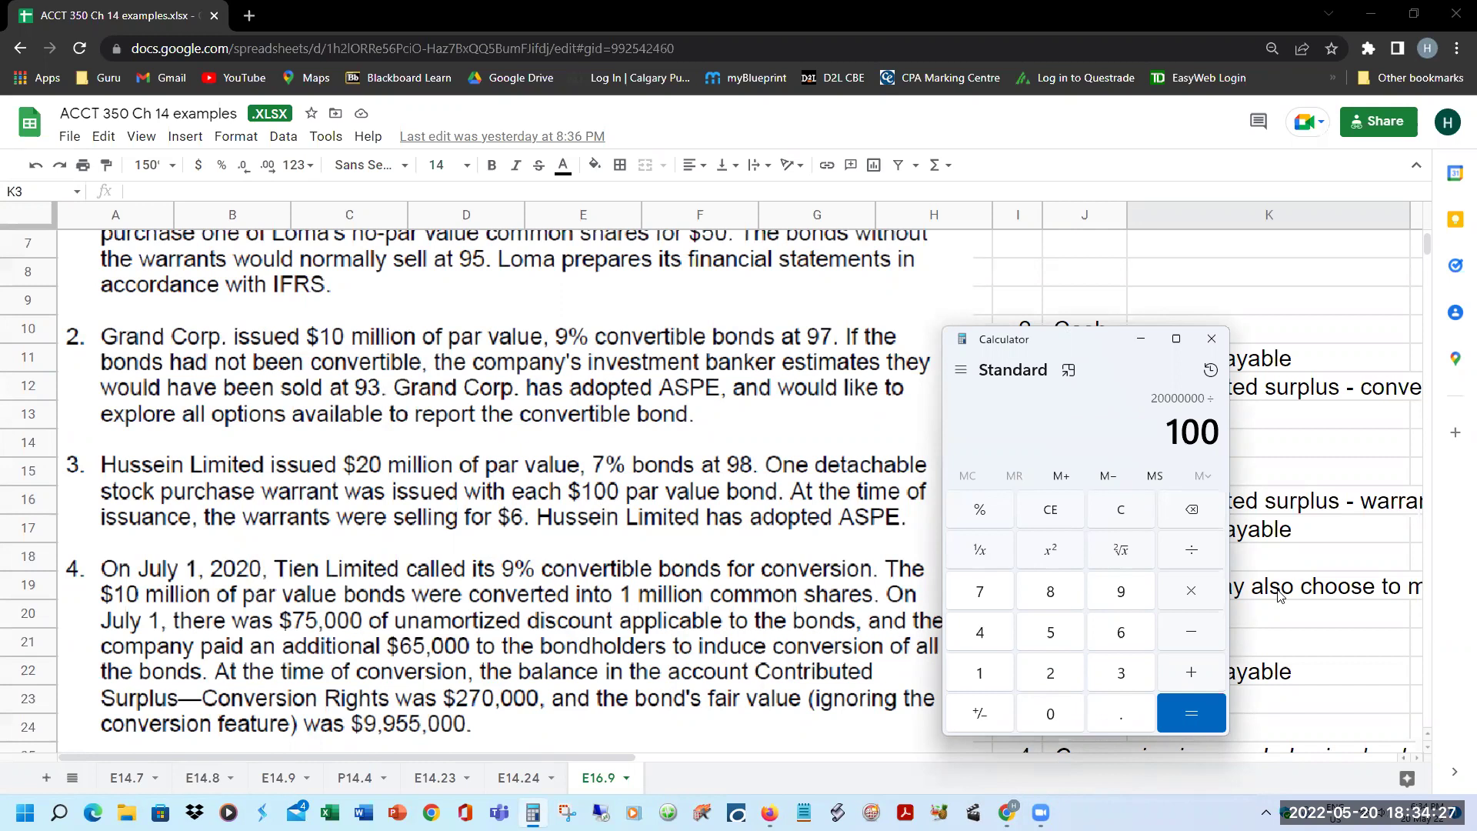
key("Return")
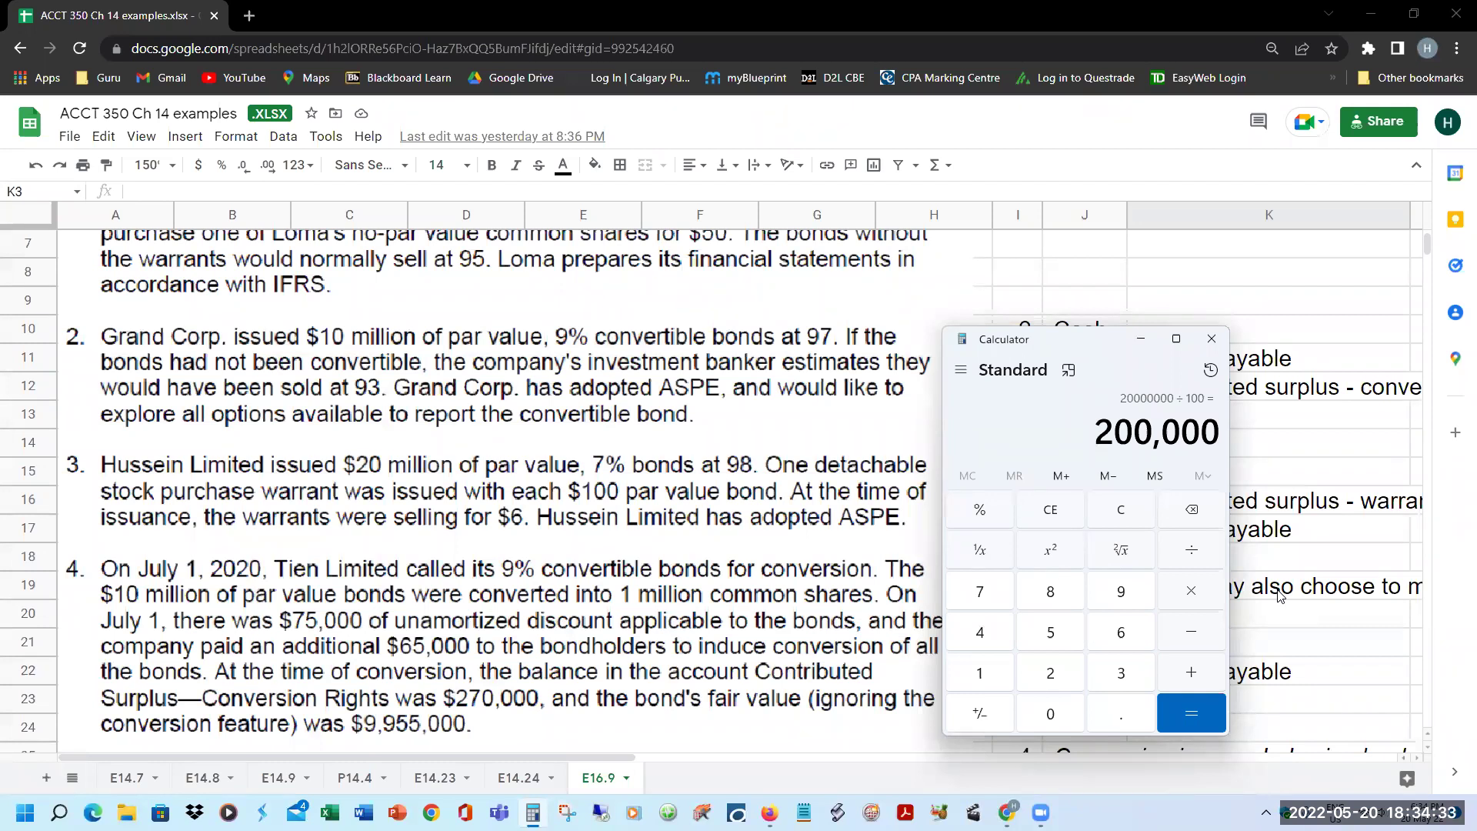
Multiply the warrant count by the $6 warrant price, then put the calculator away.
key("asterisk")
key("6")
key("Return")
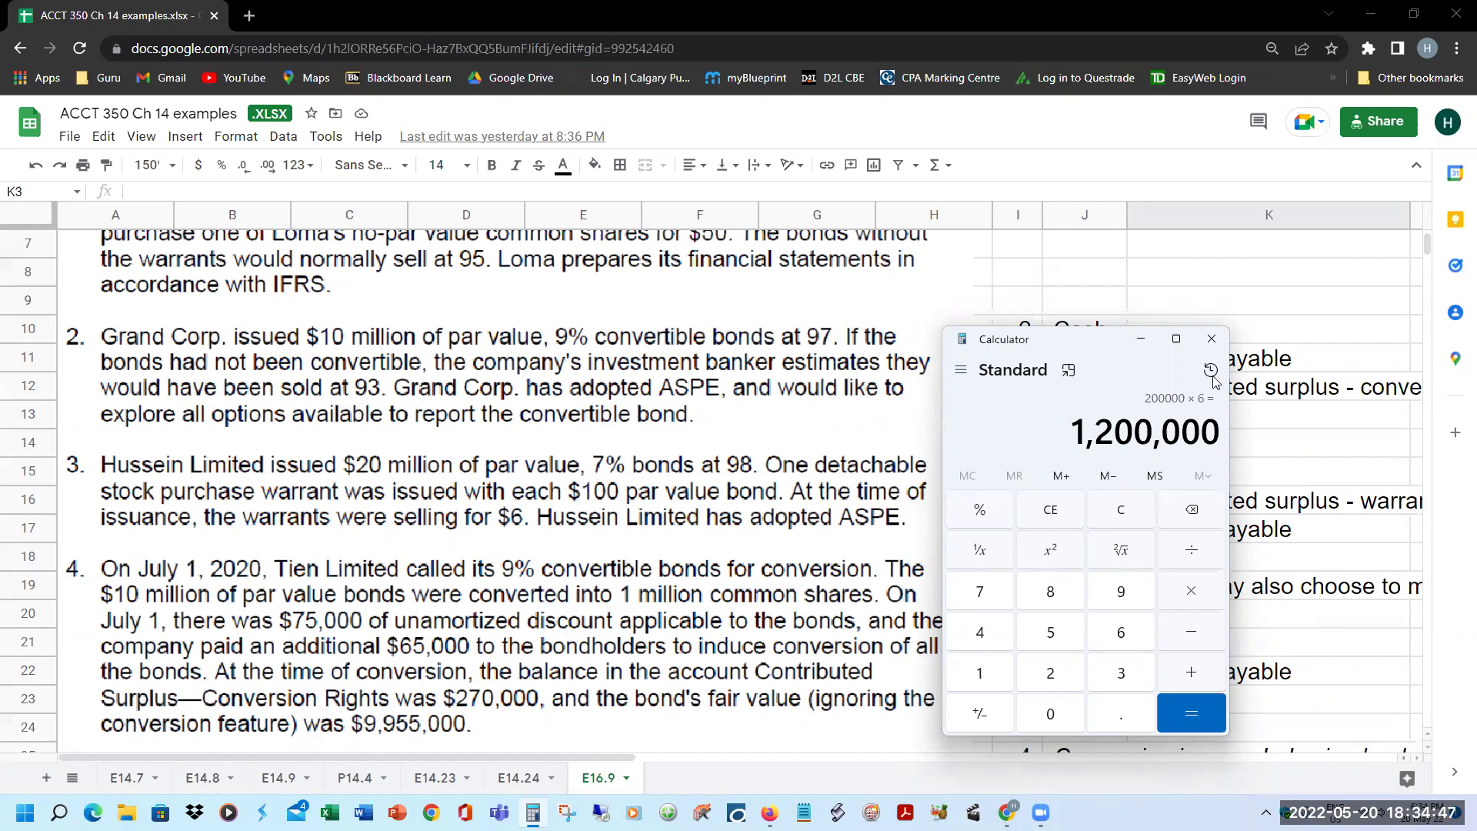
left_click(1143, 341)
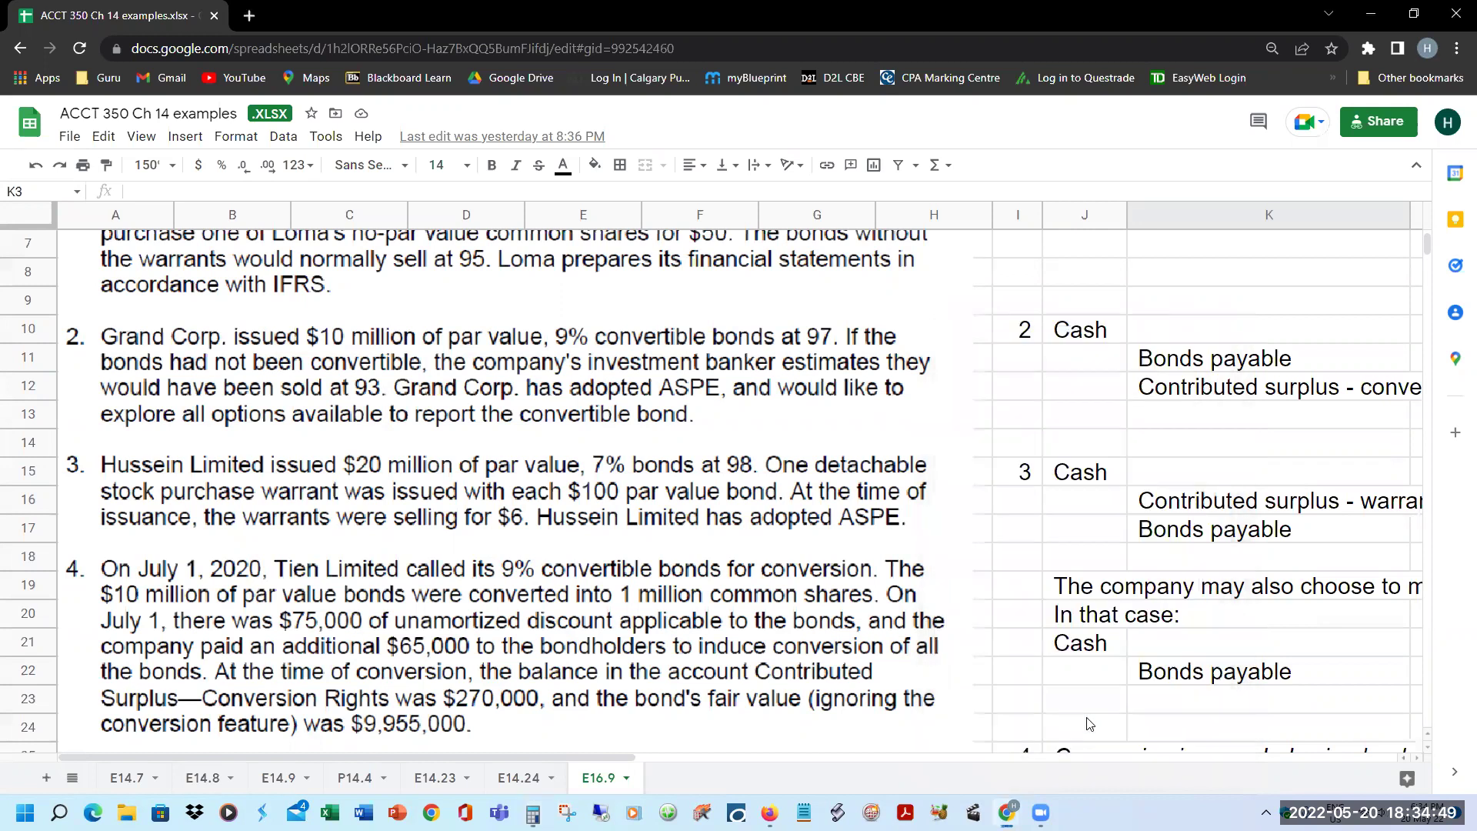
Inspect the cash and contributed surplus – warrants amounts in the transaction 3 entry, then return towards the problem text.
left_click_drag(579, 759, 852, 771)
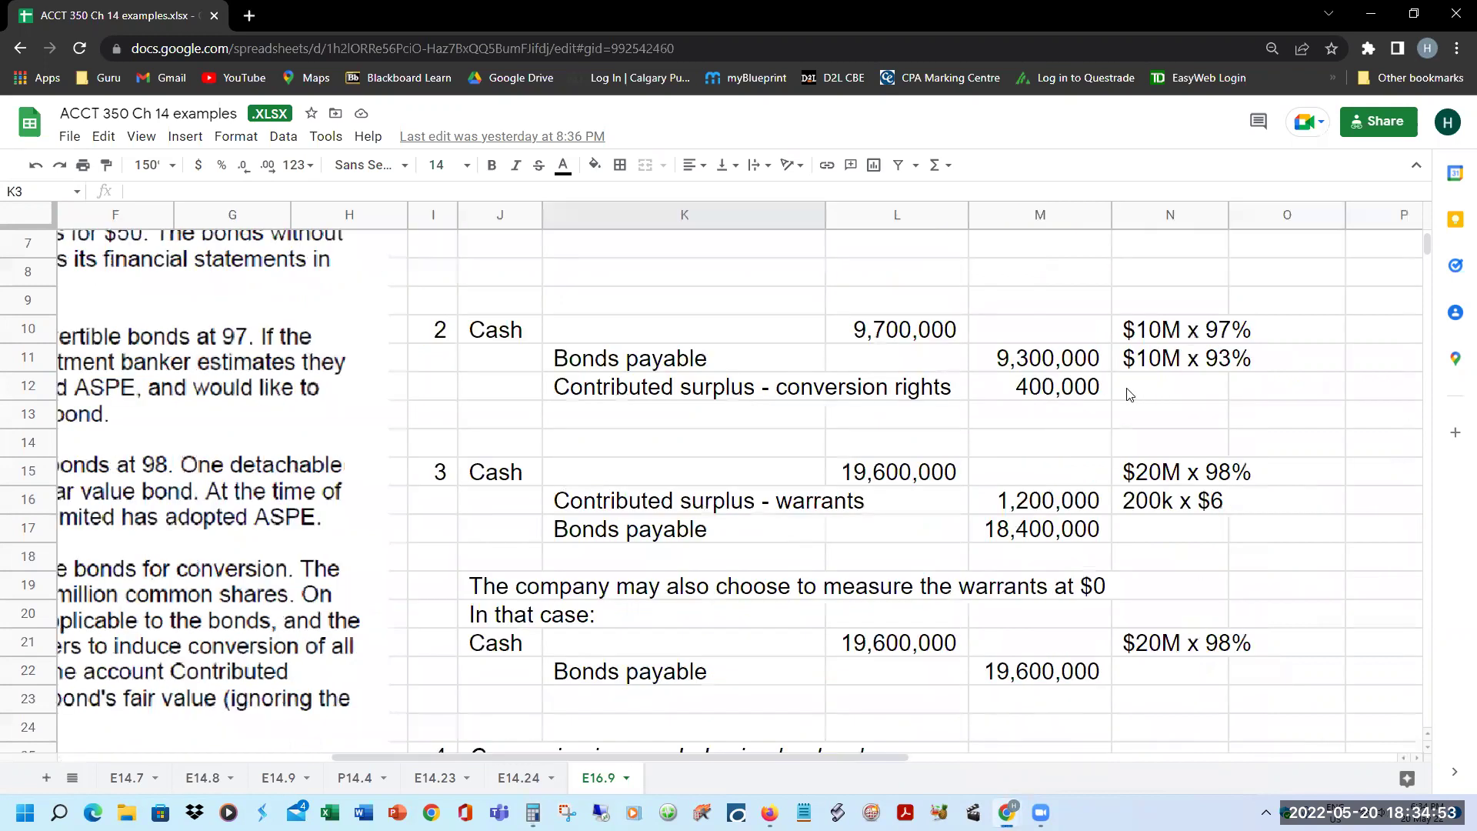
left_click(914, 481)
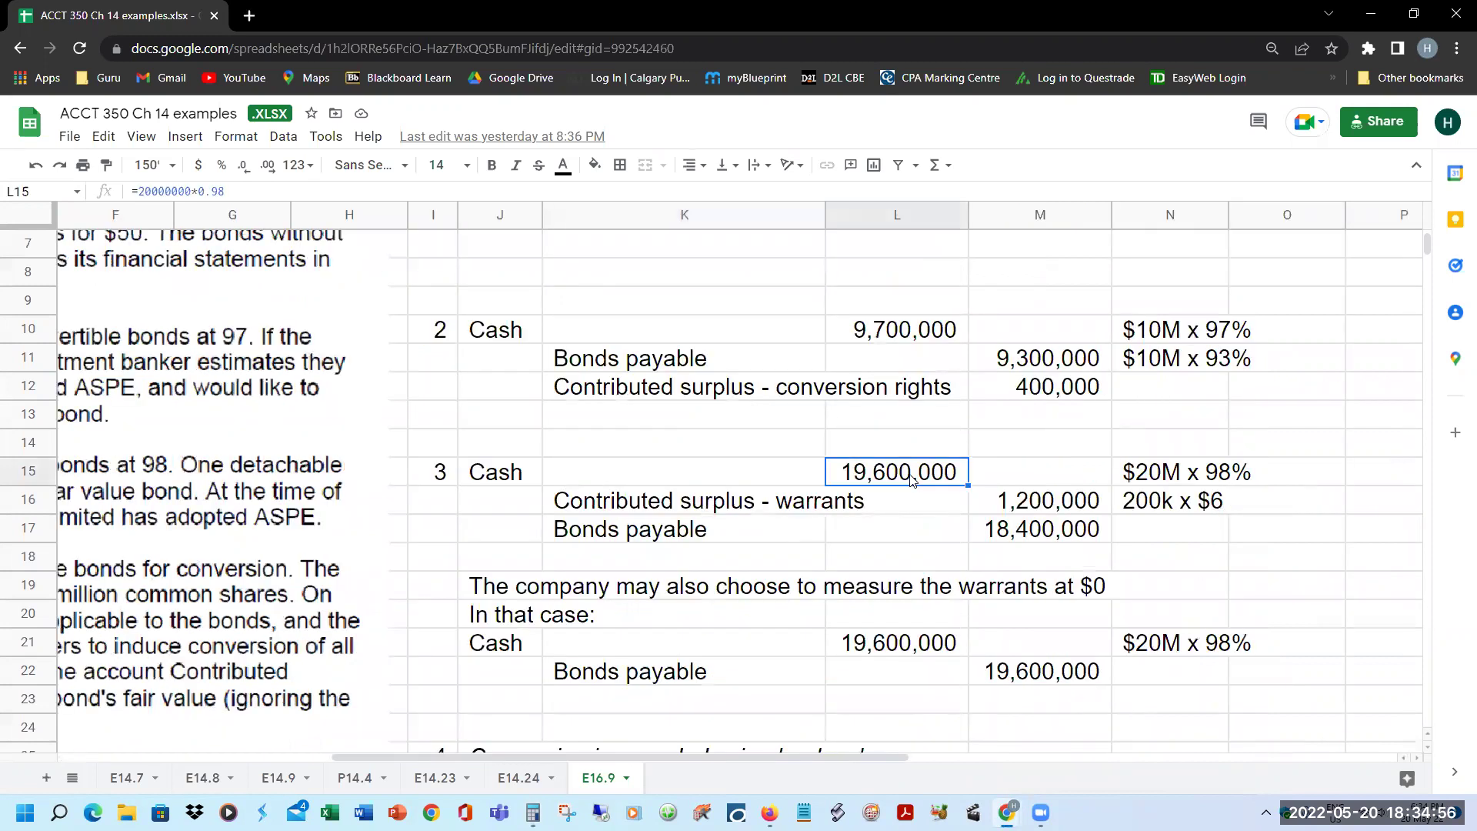
left_click(1010, 513)
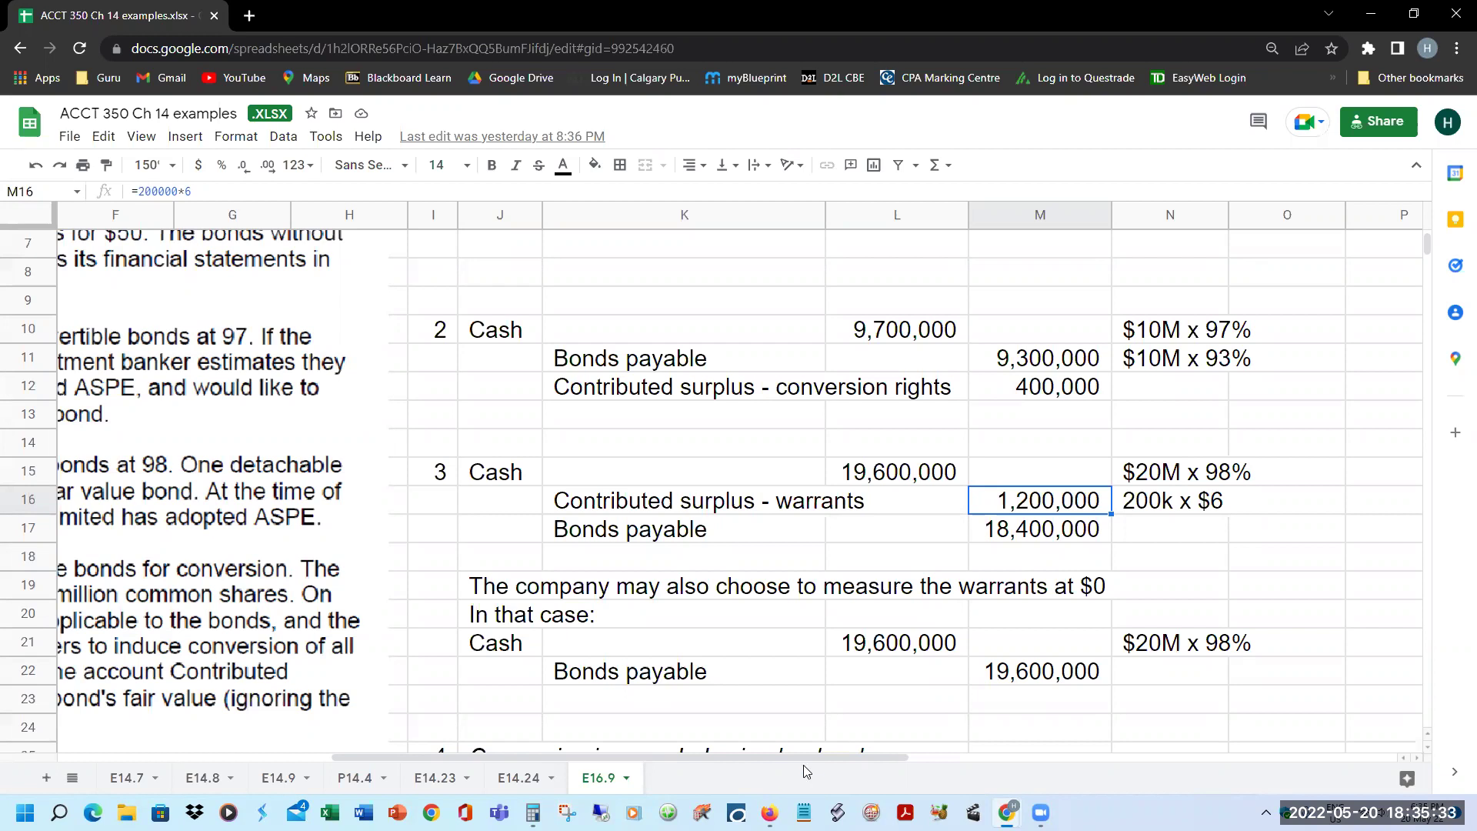
left_click_drag(812, 760, 324, 746)
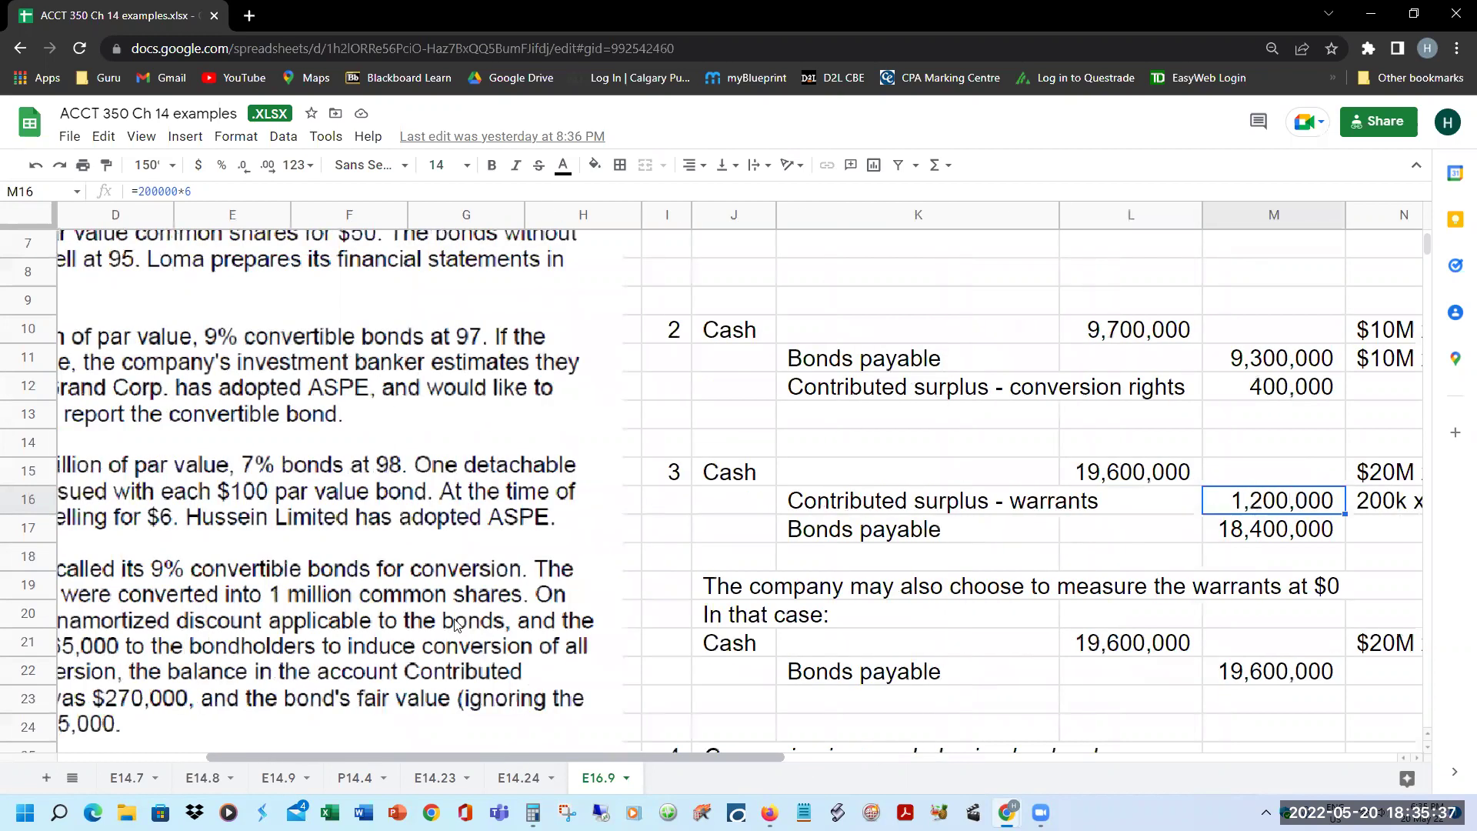
Read transaction 4, switch to Calculator and compute the carrying amount of Tien's bonds as 10,000,000 − 75,000.
scroll(462, 636, "down", 2)
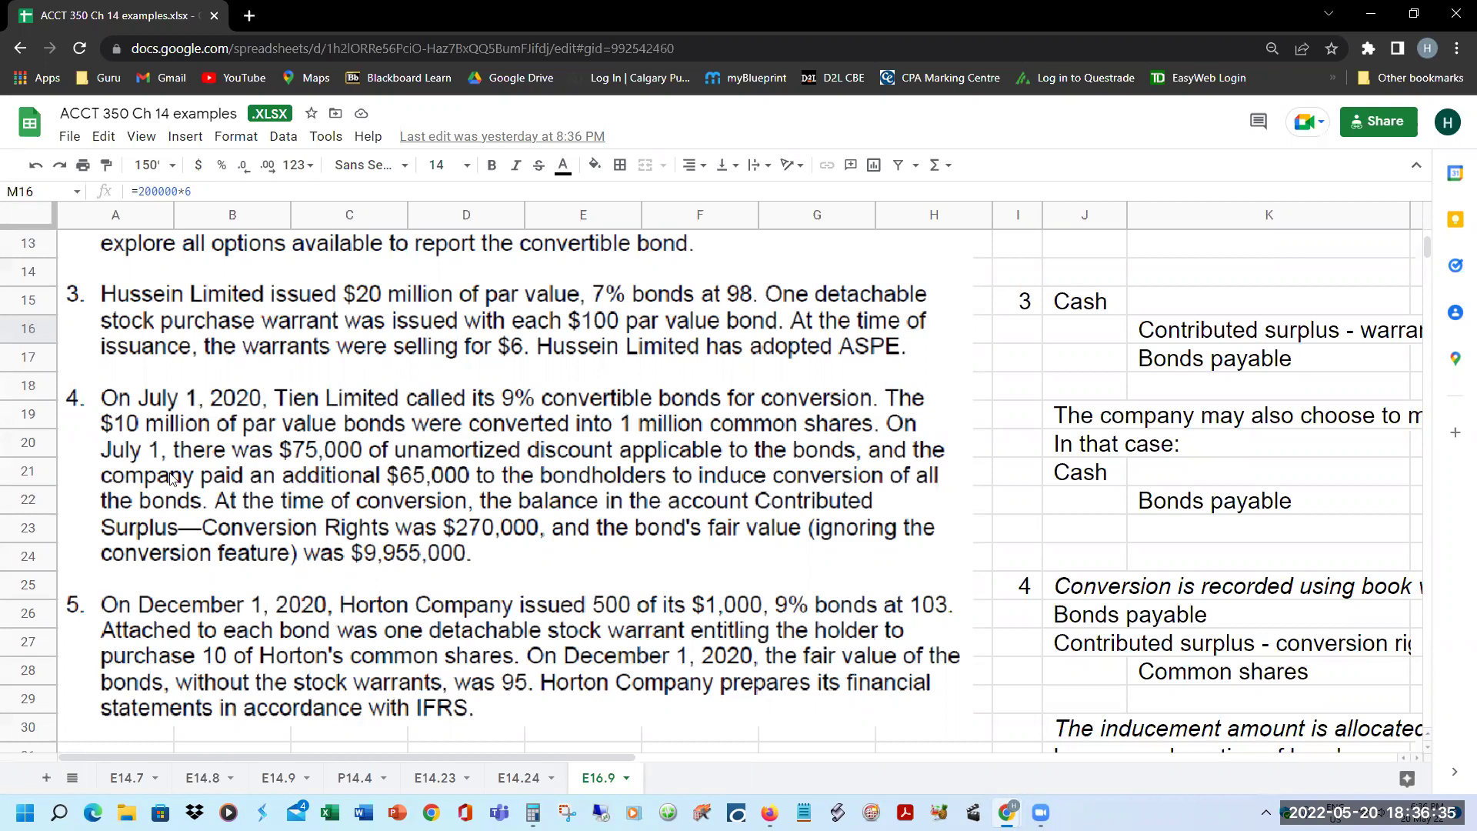
left_click(533, 813)
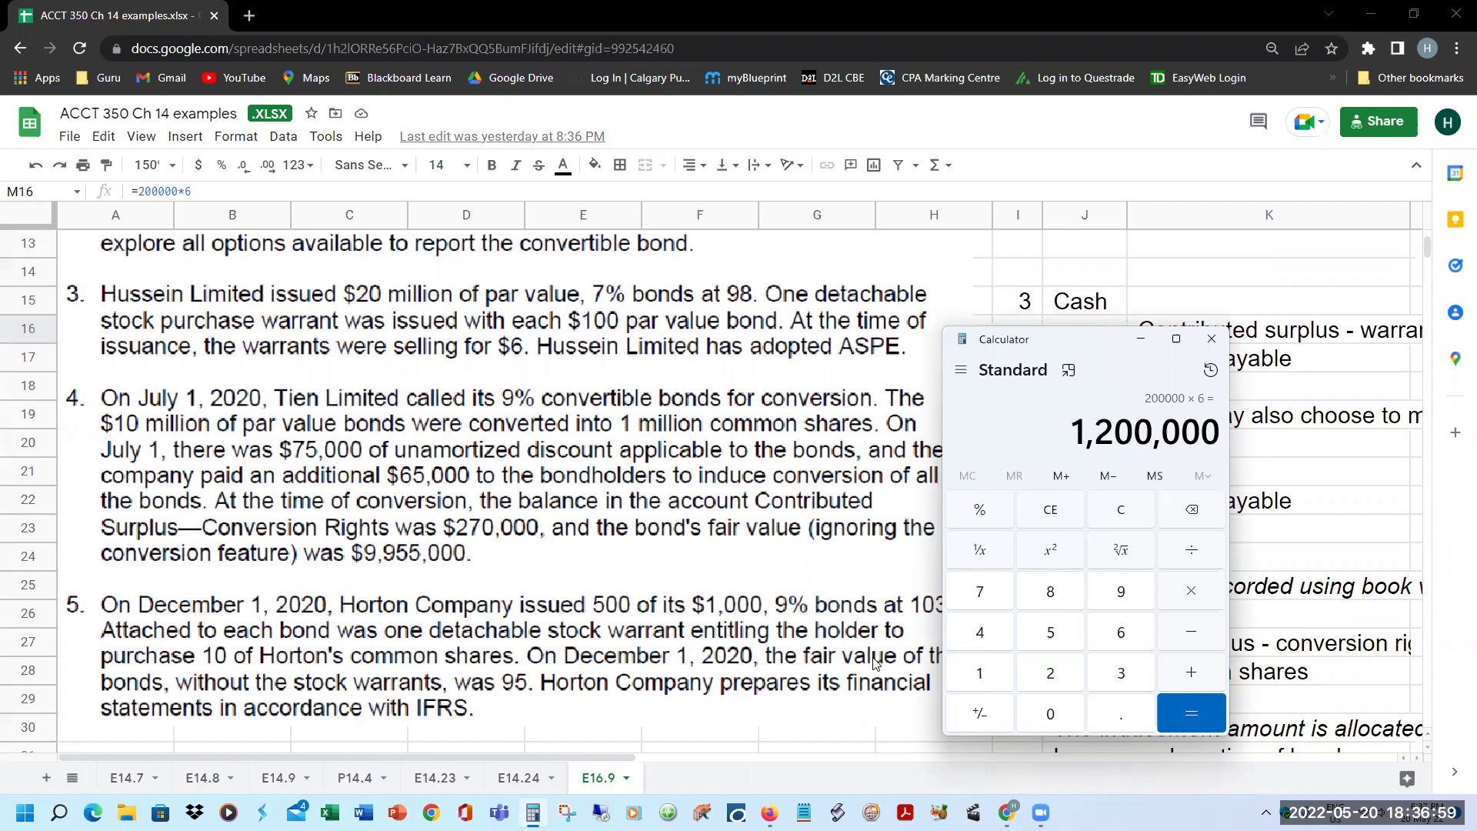
type("10000")
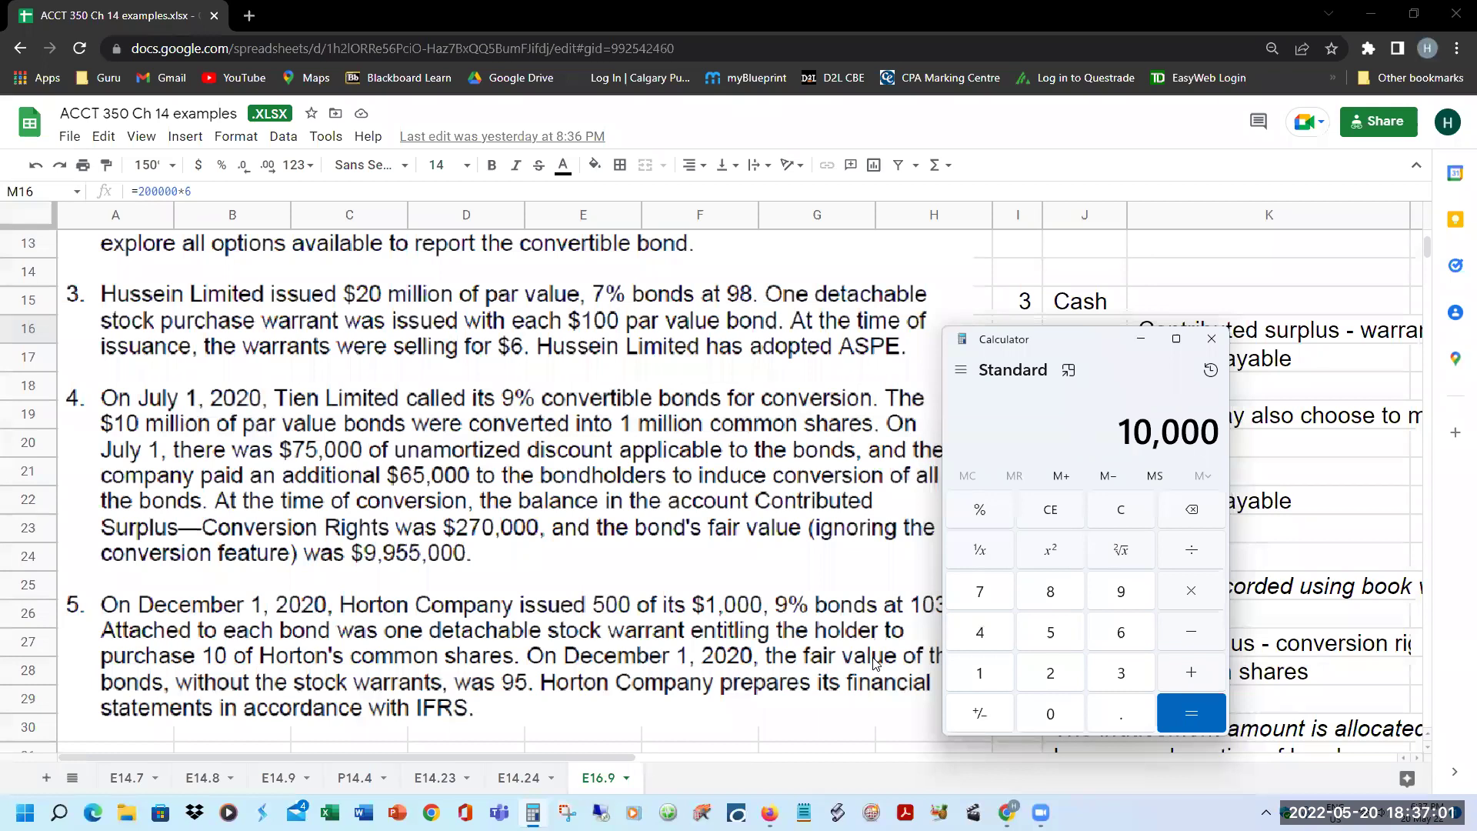
type("000 ")
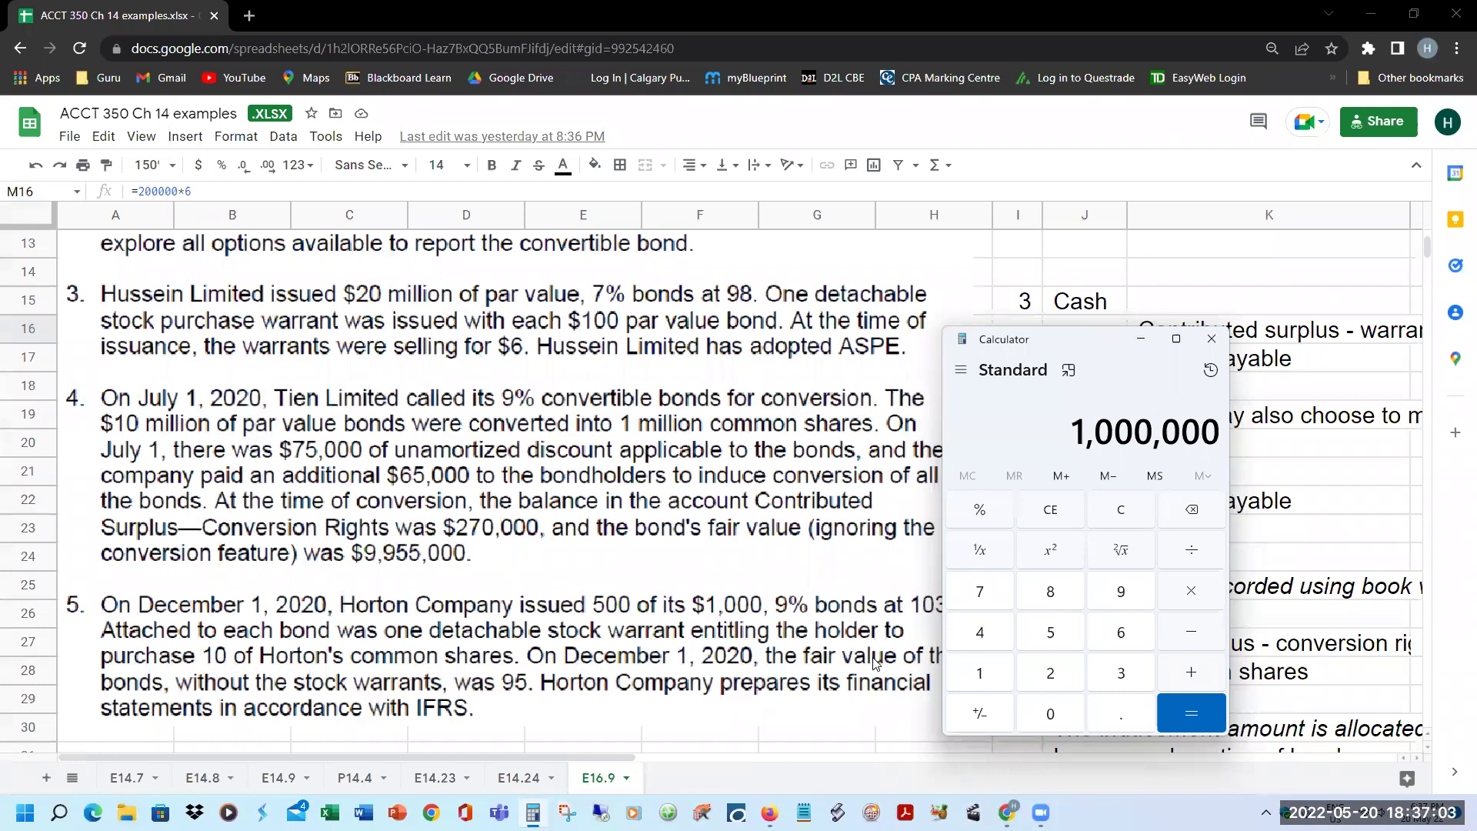
type("- 75,")
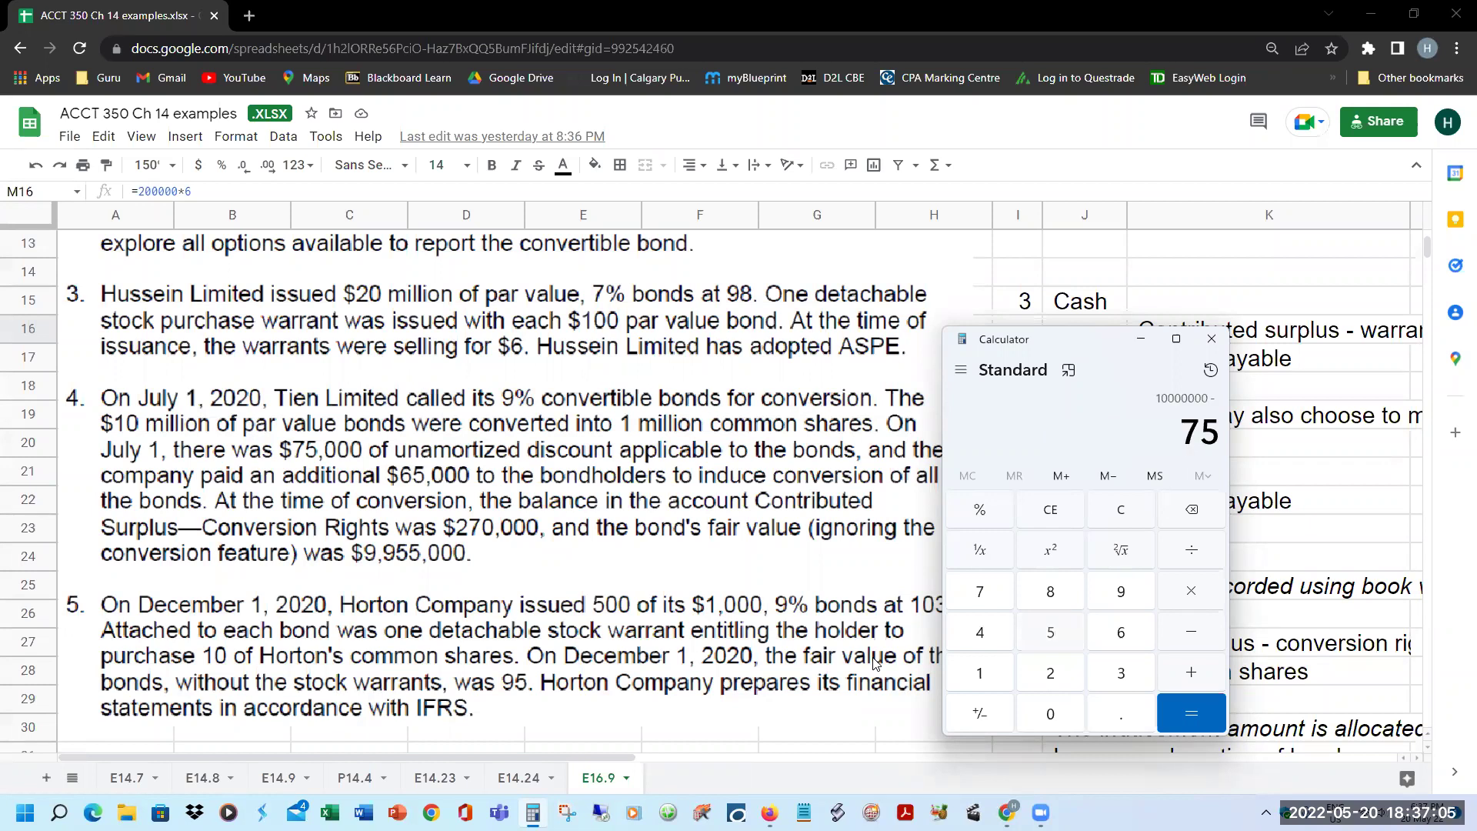
type("000")
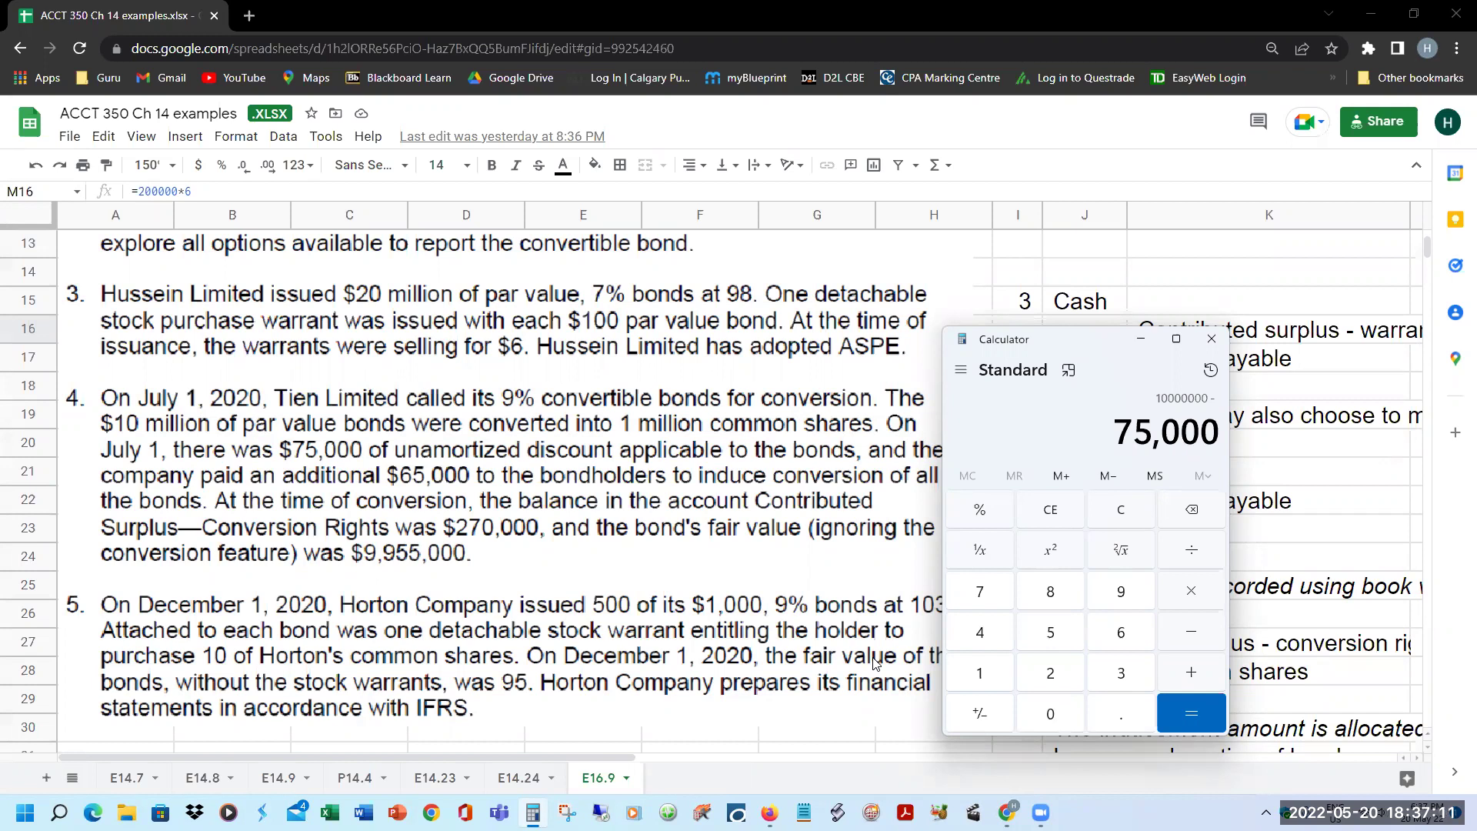
key("Return")
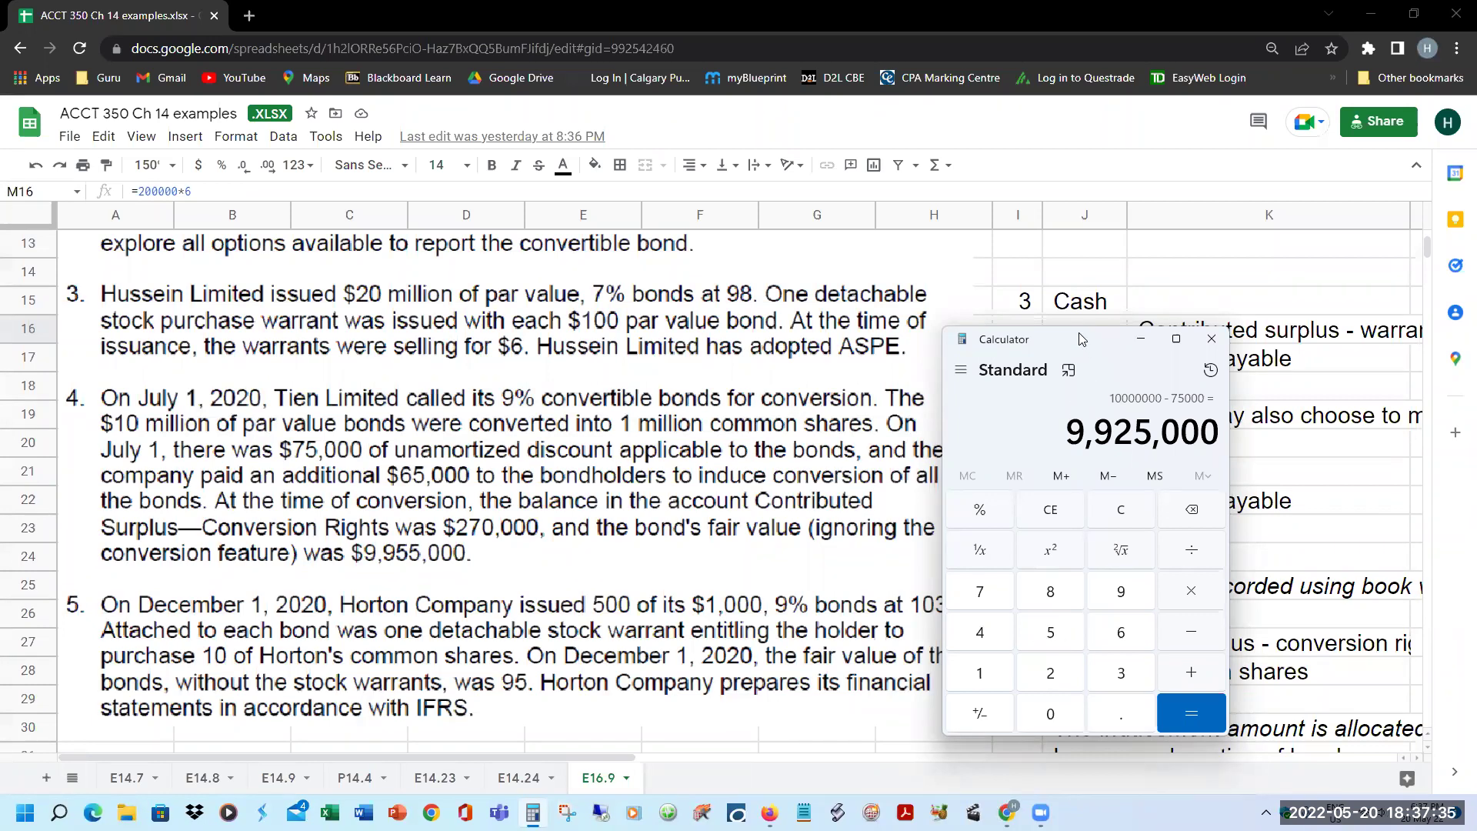
Move the calculator clear of the problem text and reread the descriptions of transactions 2 to 4.
left_click_drag(1081, 339, 1208, 309)
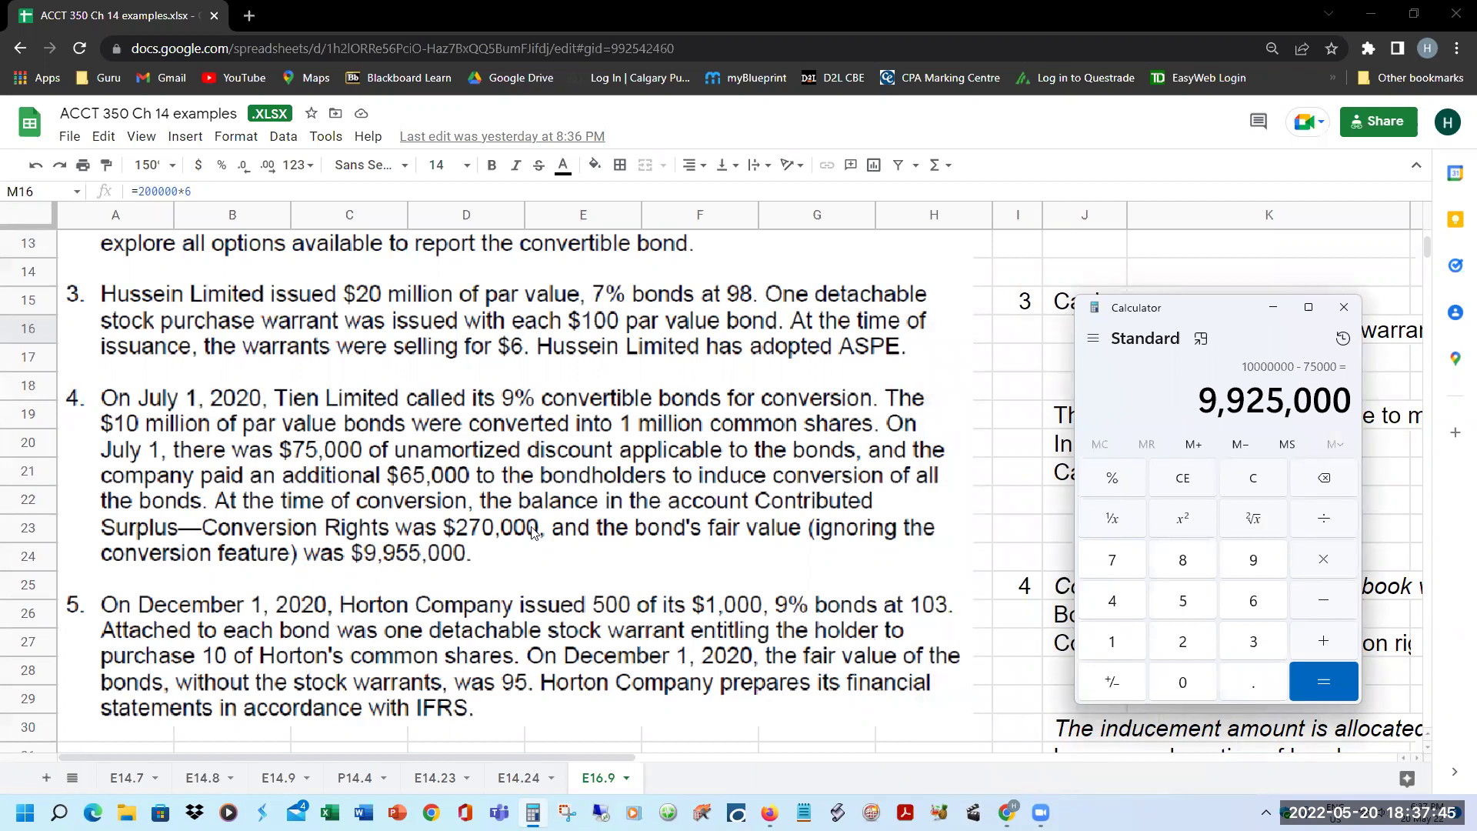
scroll(615, 404, "up", 2)
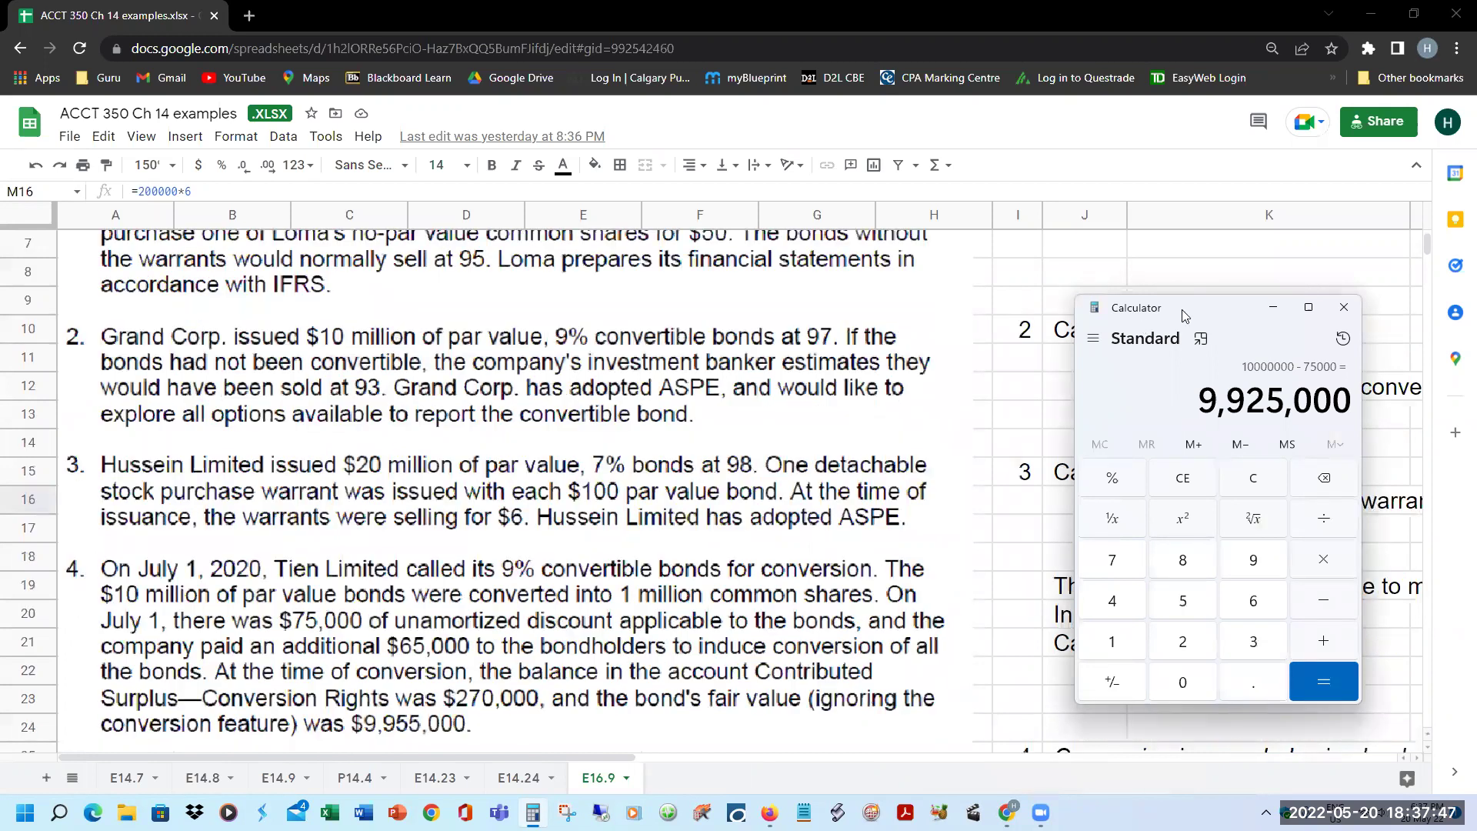
left_click_drag(1183, 315, 1072, 568)
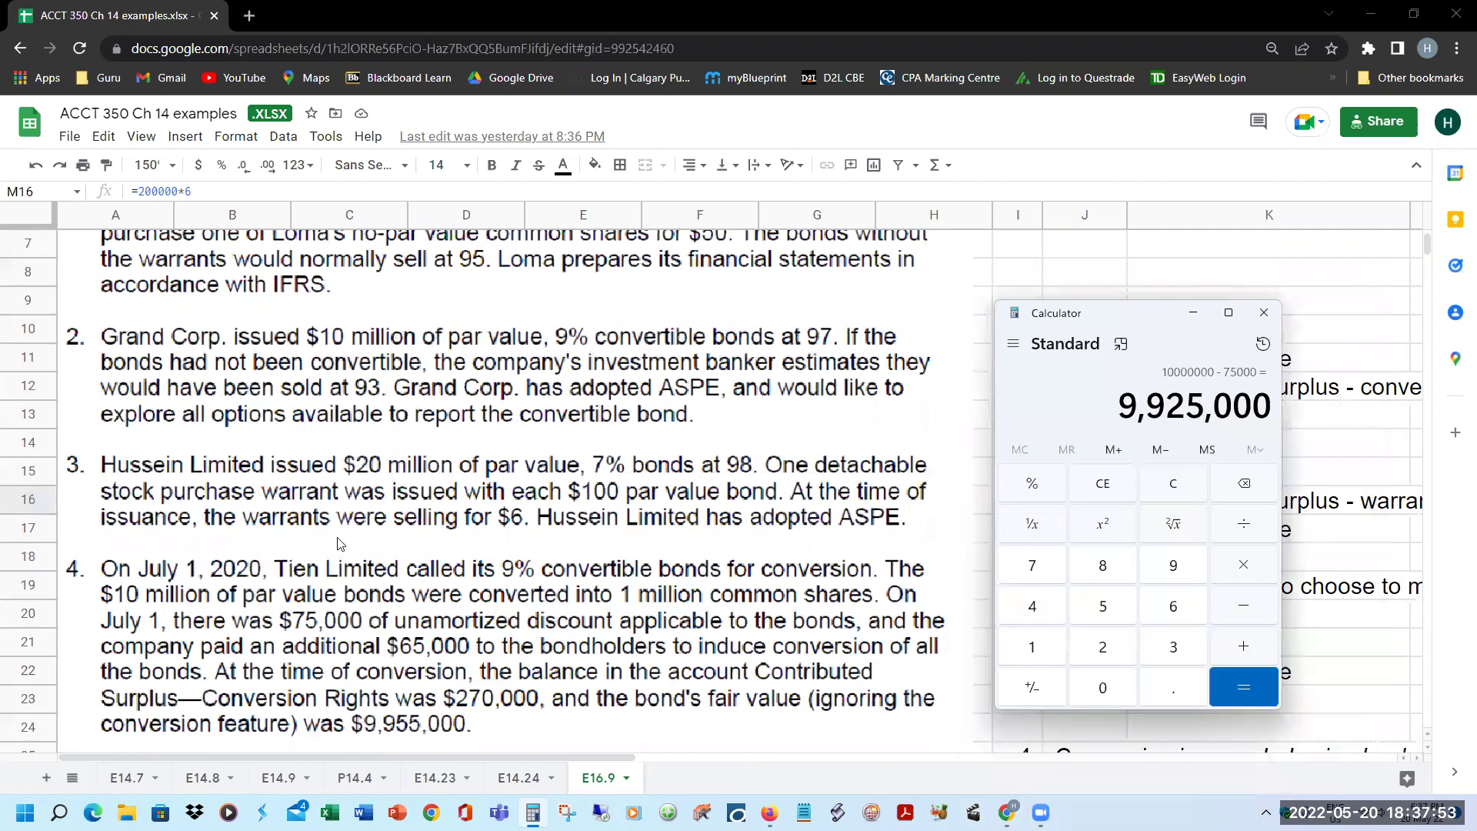
scroll(256, 568, "down", 2)
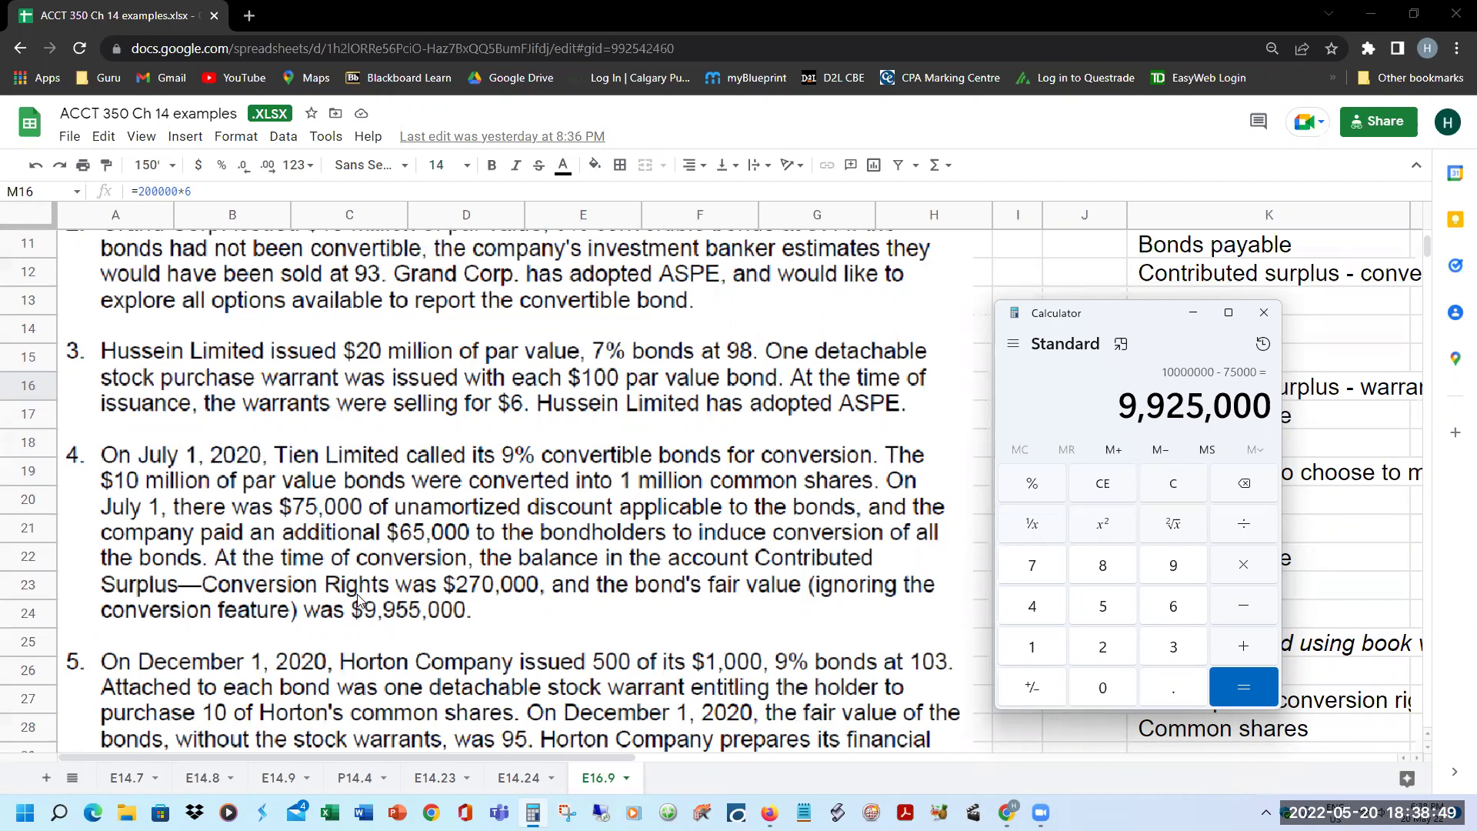
Return to the spreadsheet and check the transaction 4 conversion entry, including the common shares formula in M28, then go back to the problem text.
left_click(1352, 525)
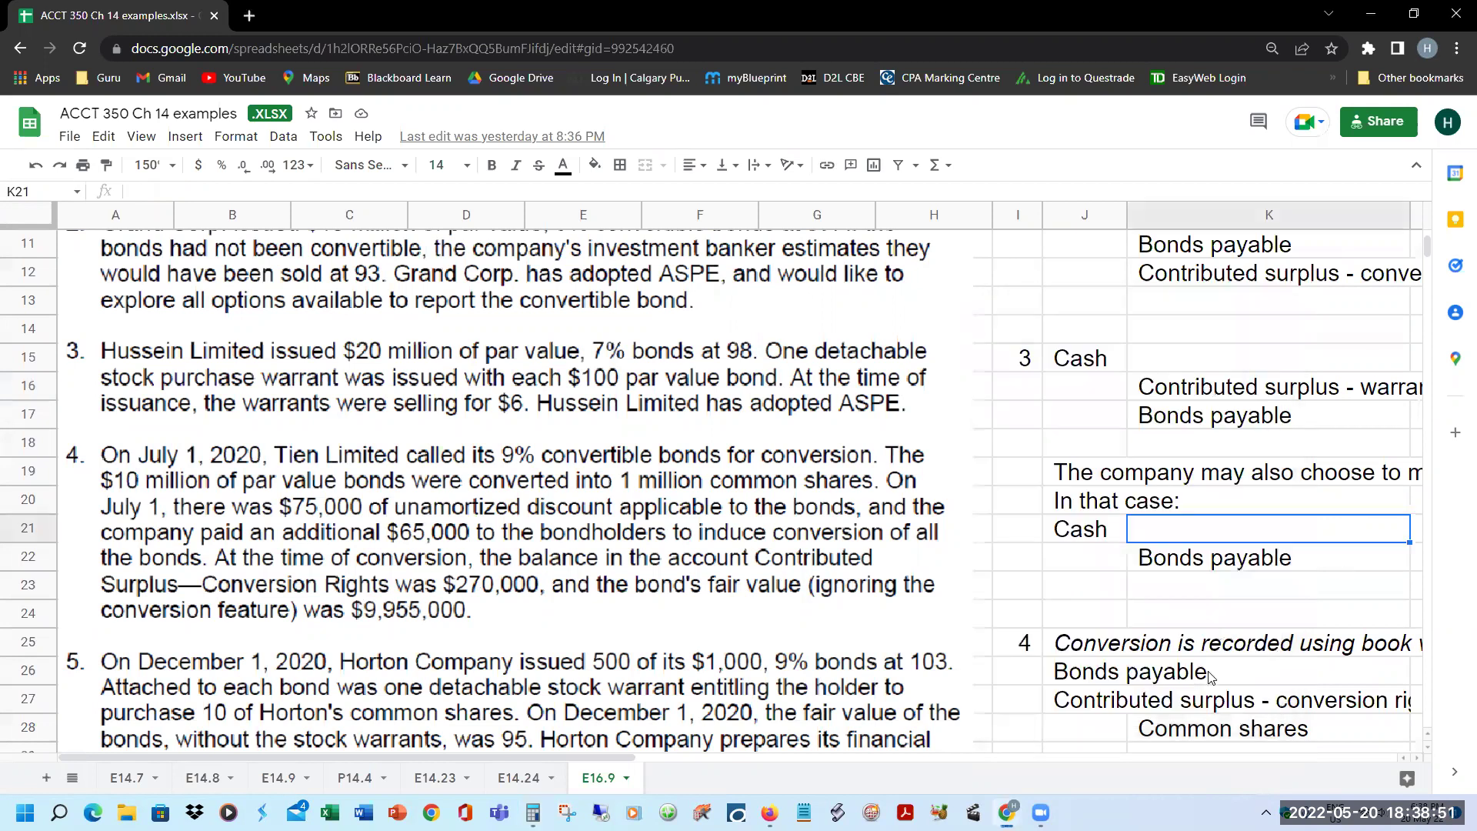
scroll(1212, 677, "down", 3)
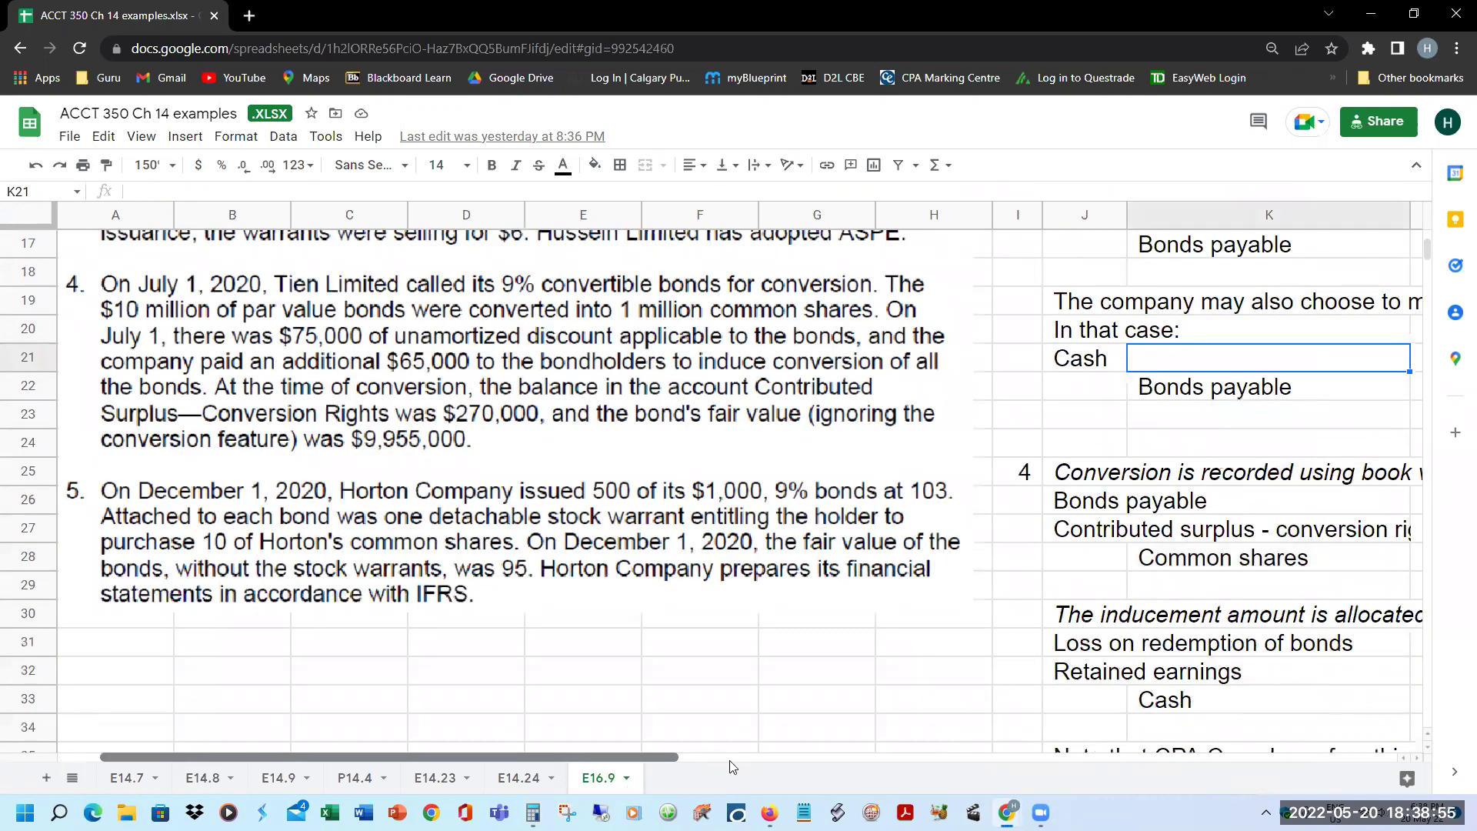
scroll(924, 654, "right", 3)
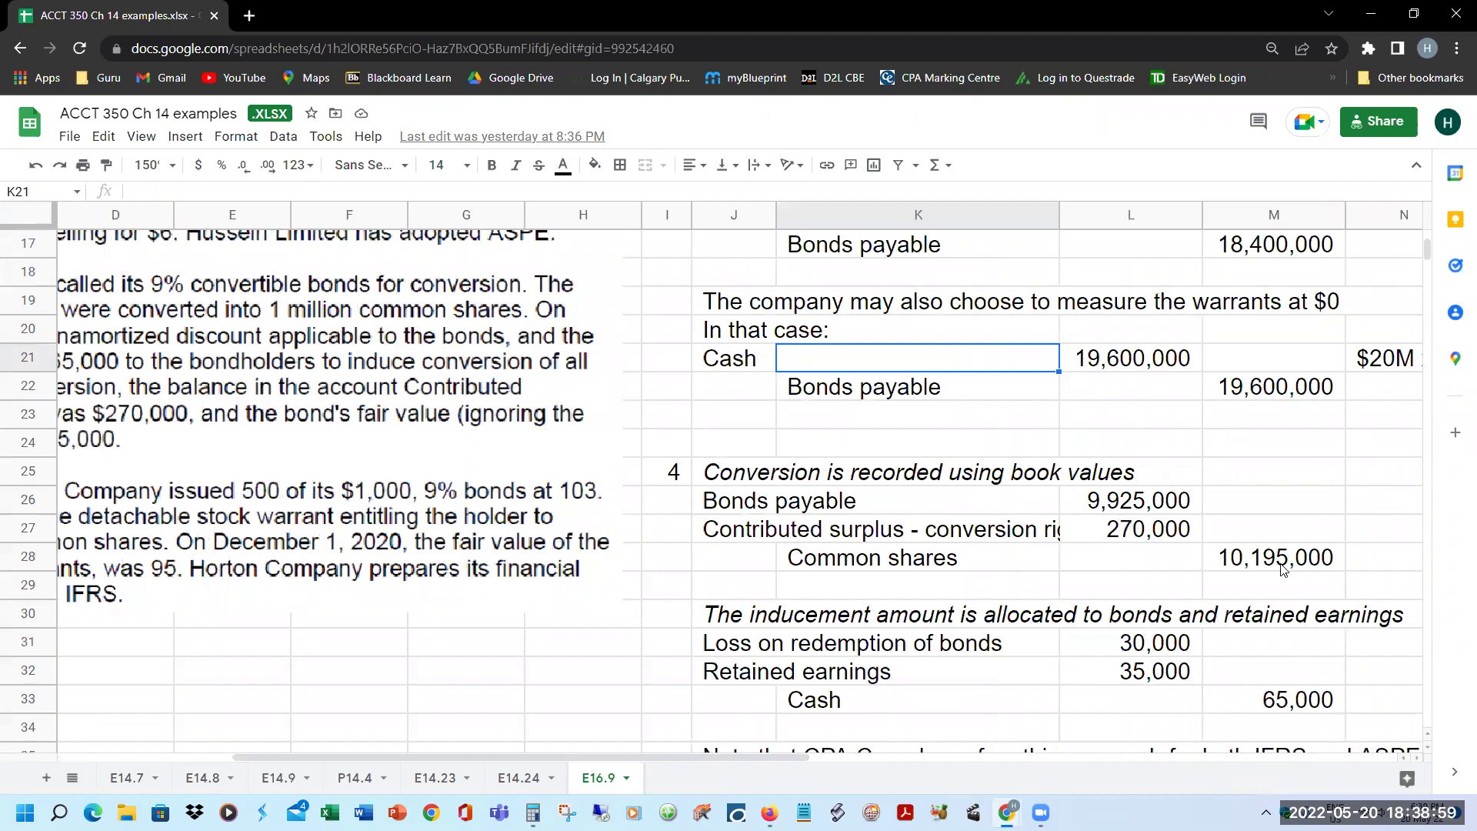
left_click(1262, 583)
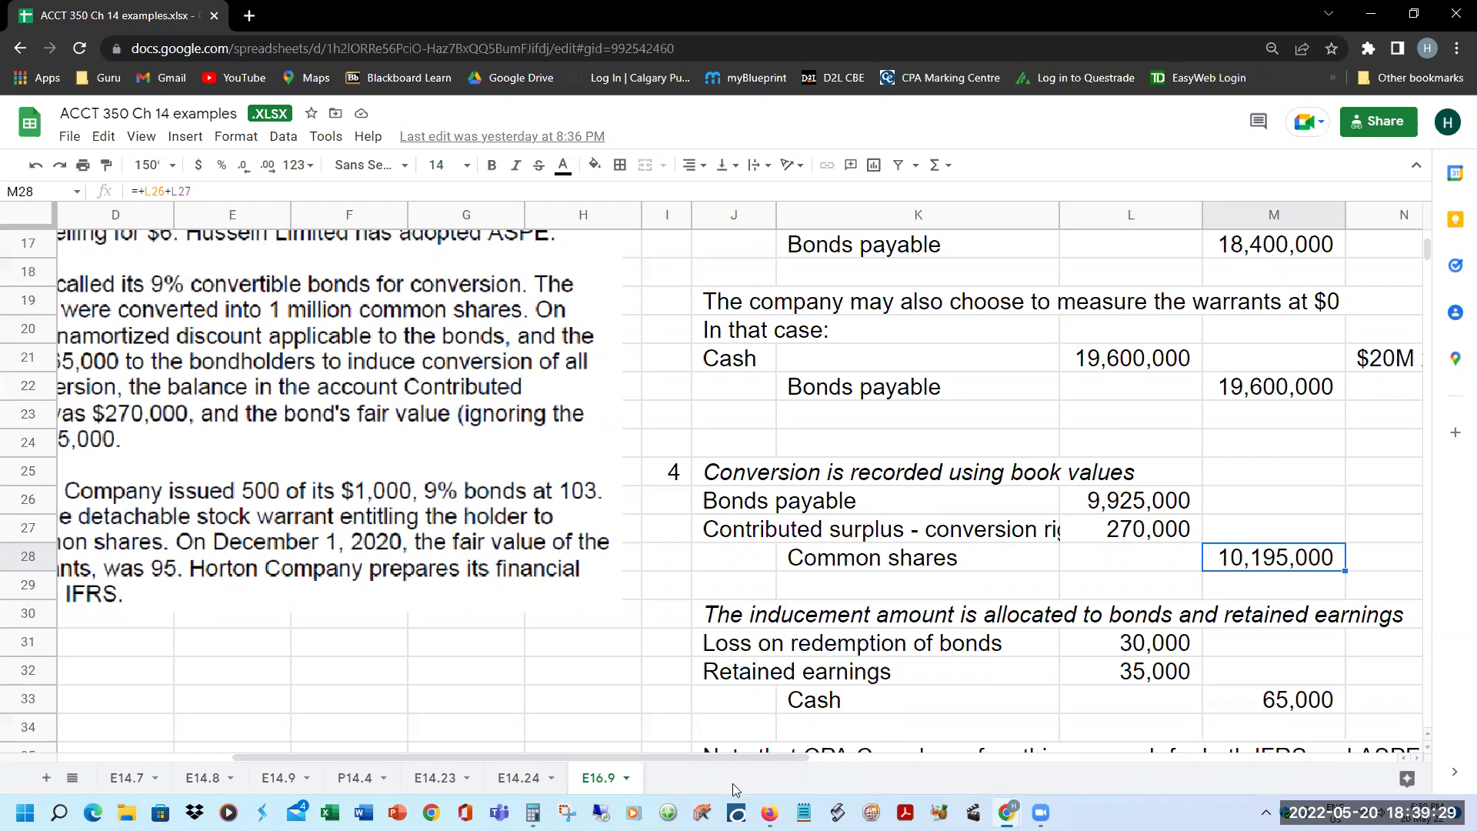
left_click_drag(687, 761, 396, 762)
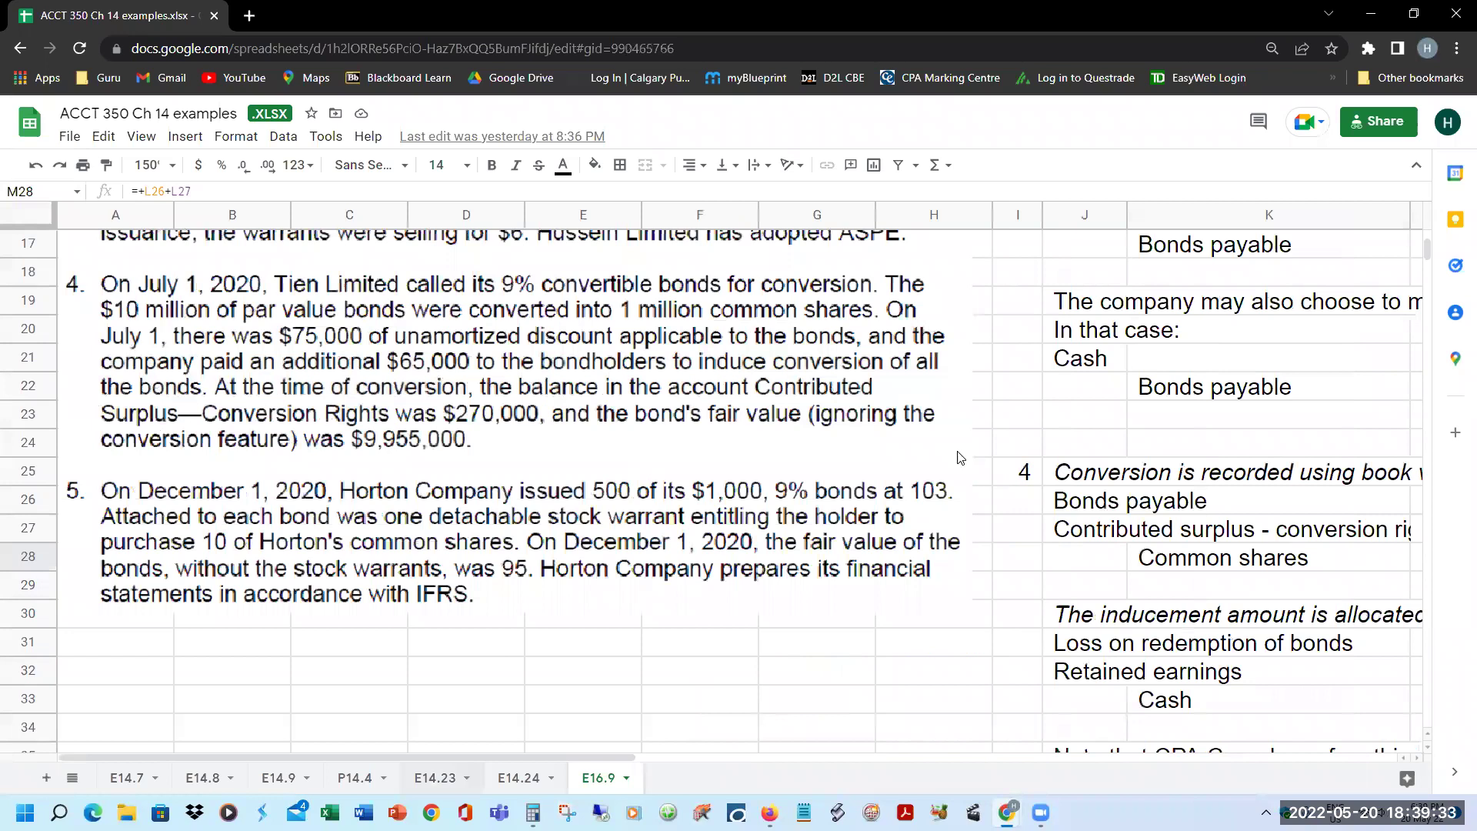
key("ctrl+shift+Page_Up")
key("ctrl+shift+Page_Up")
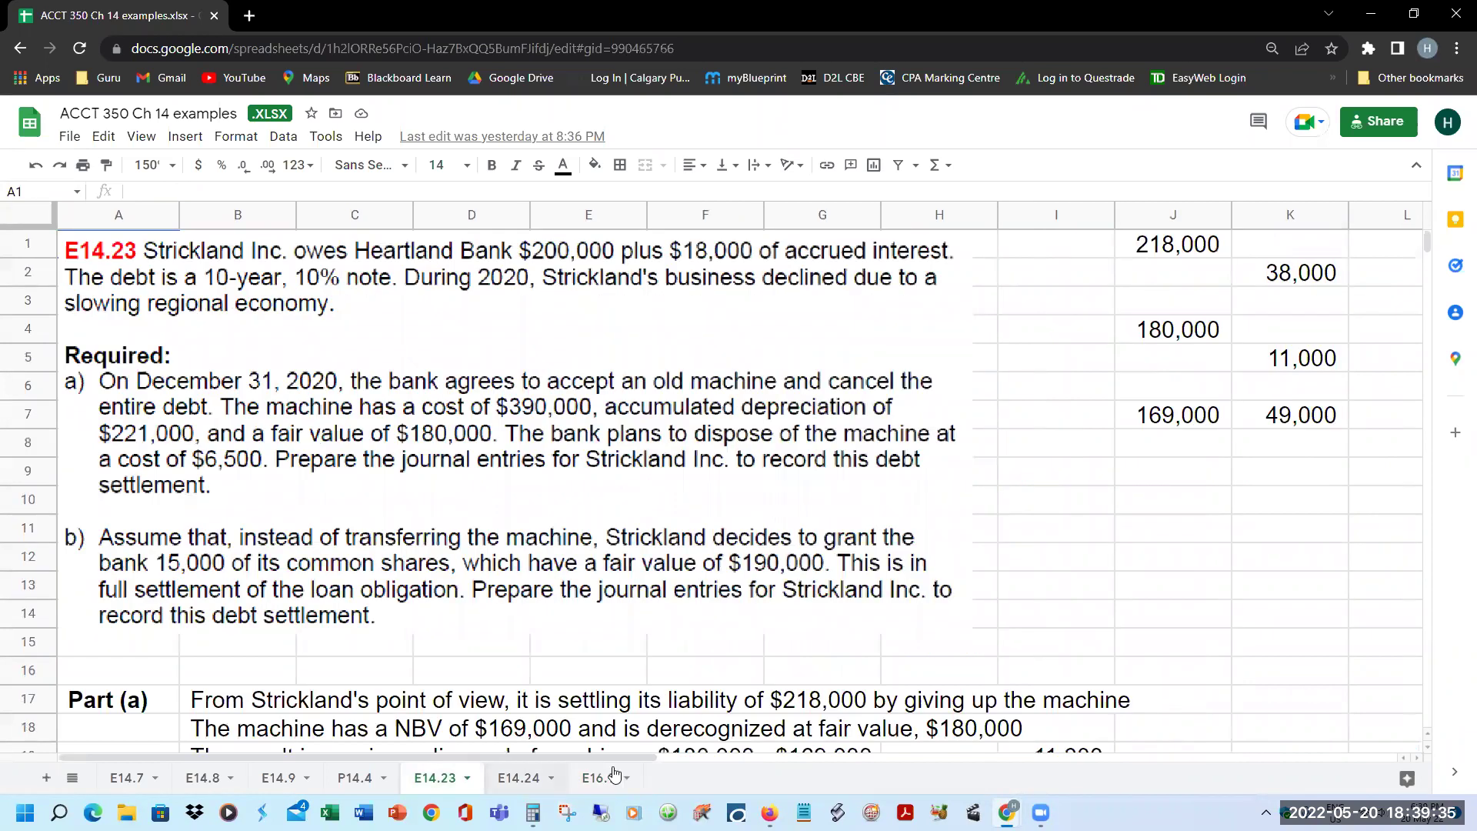
key("ctrl+shift+Page_Down")
key("ctrl+shift+Page_Down")
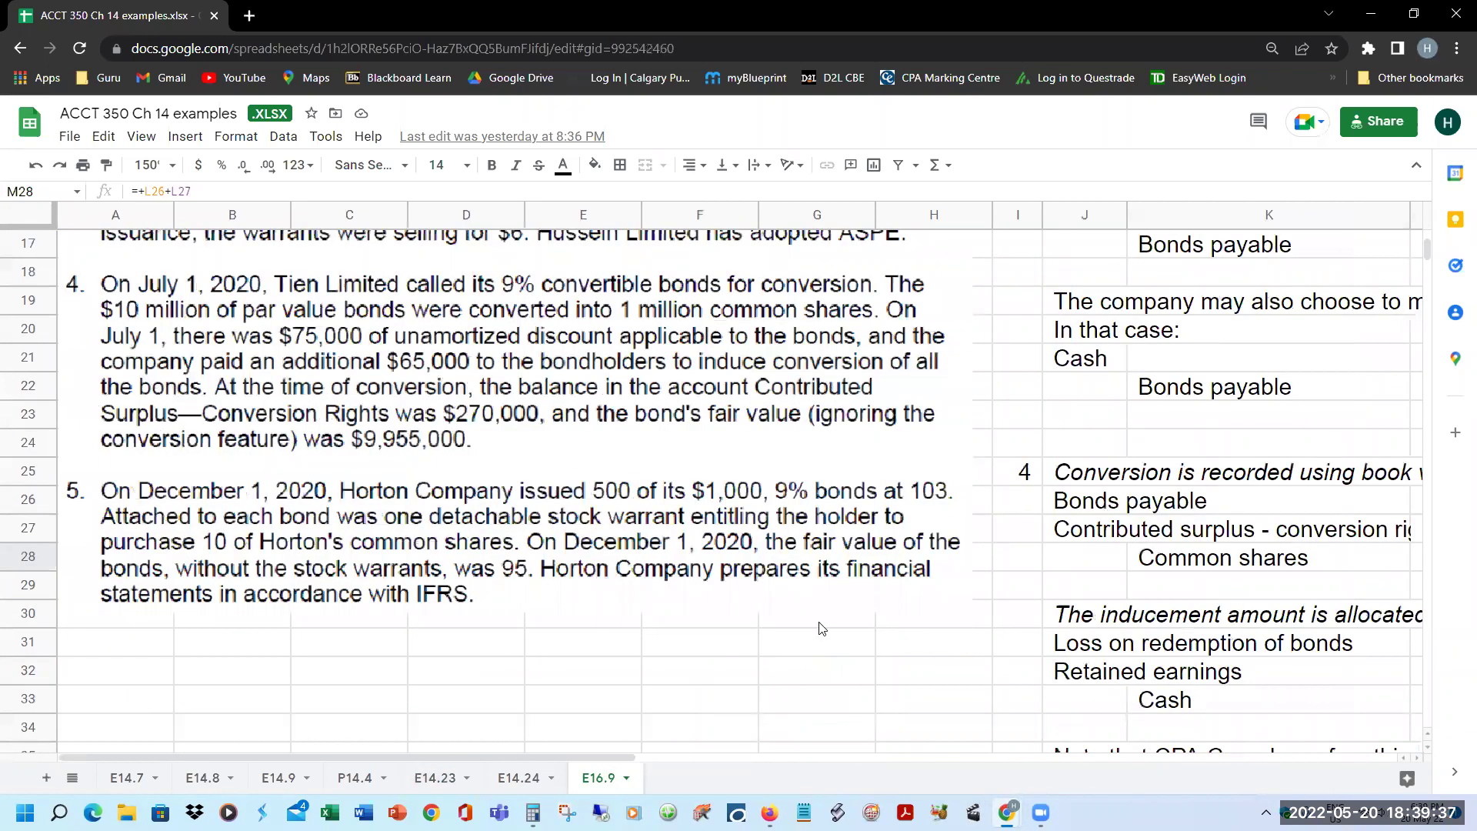